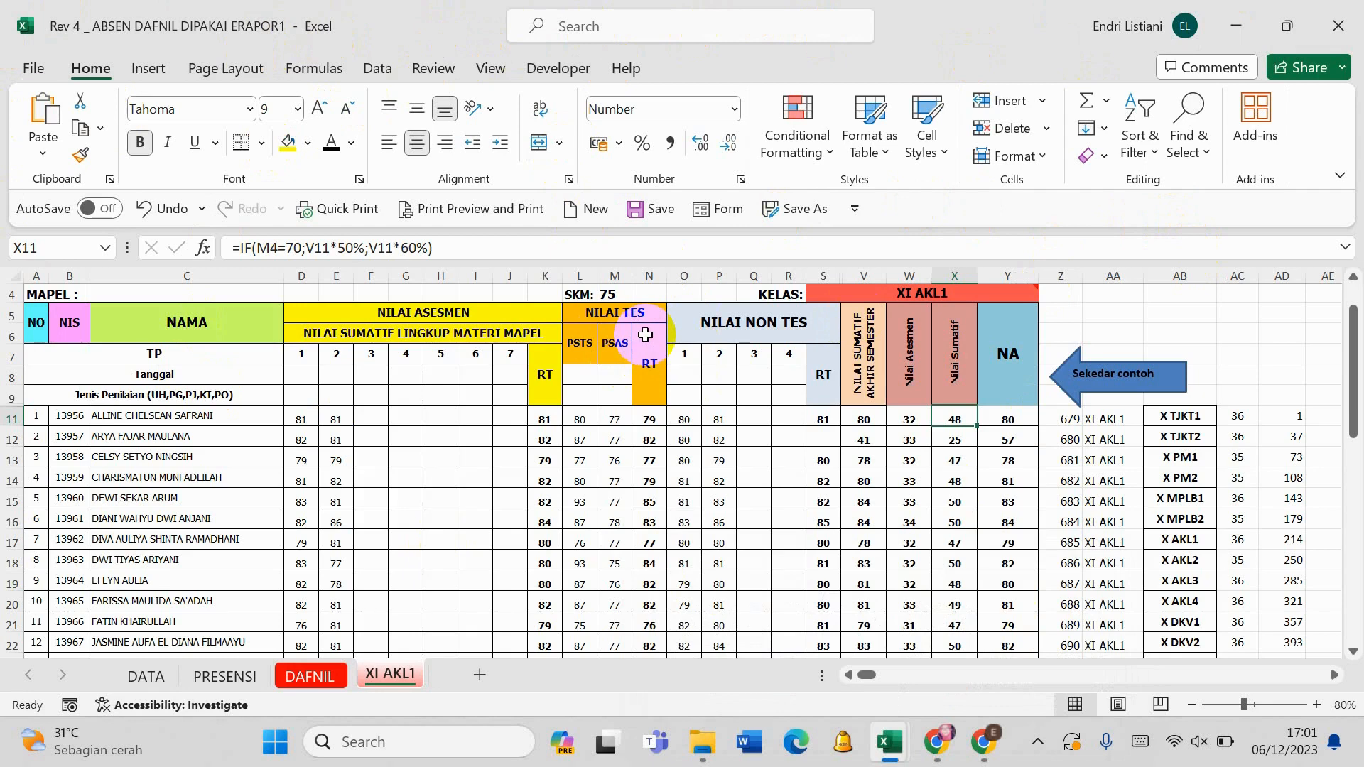
- Switch the SKM value in M4 to 70 and back to 75 to compare how the scores are weighted
click(615, 294)
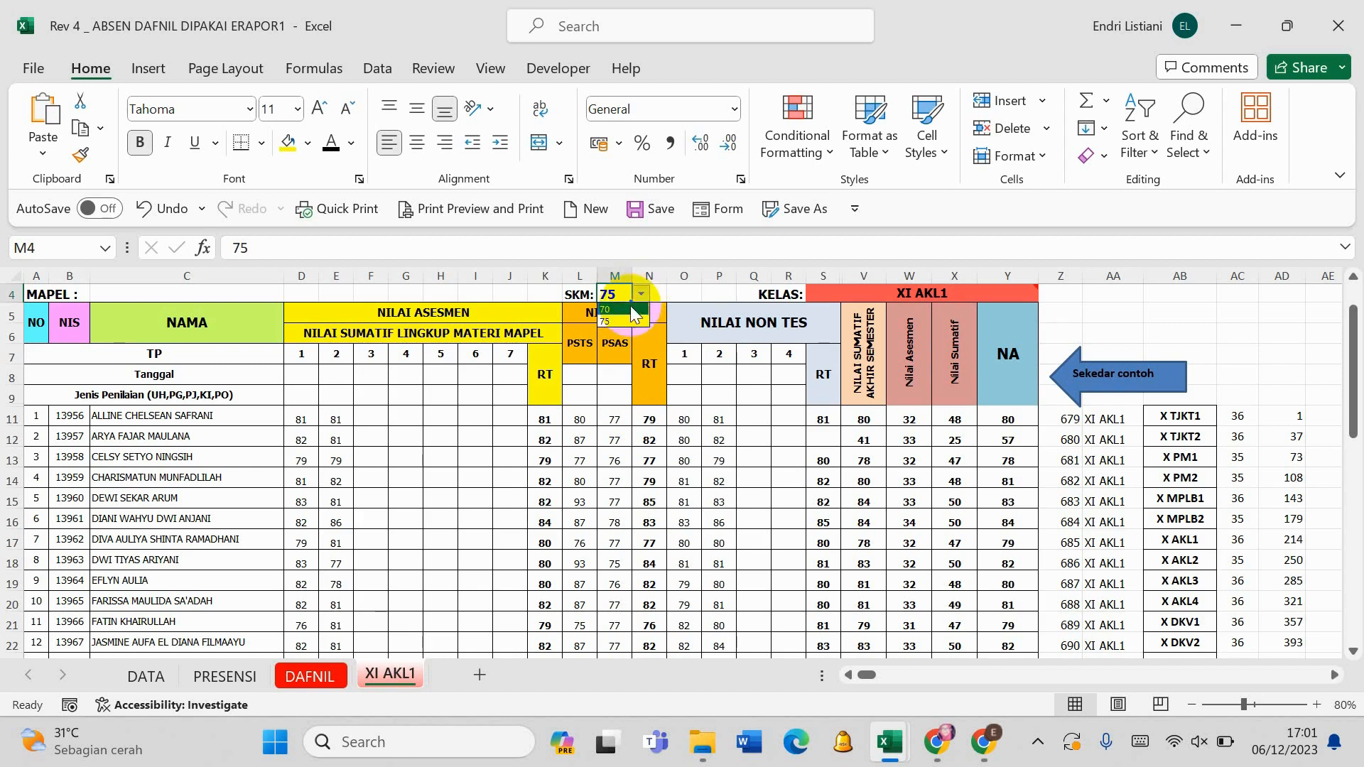
click(631, 309)
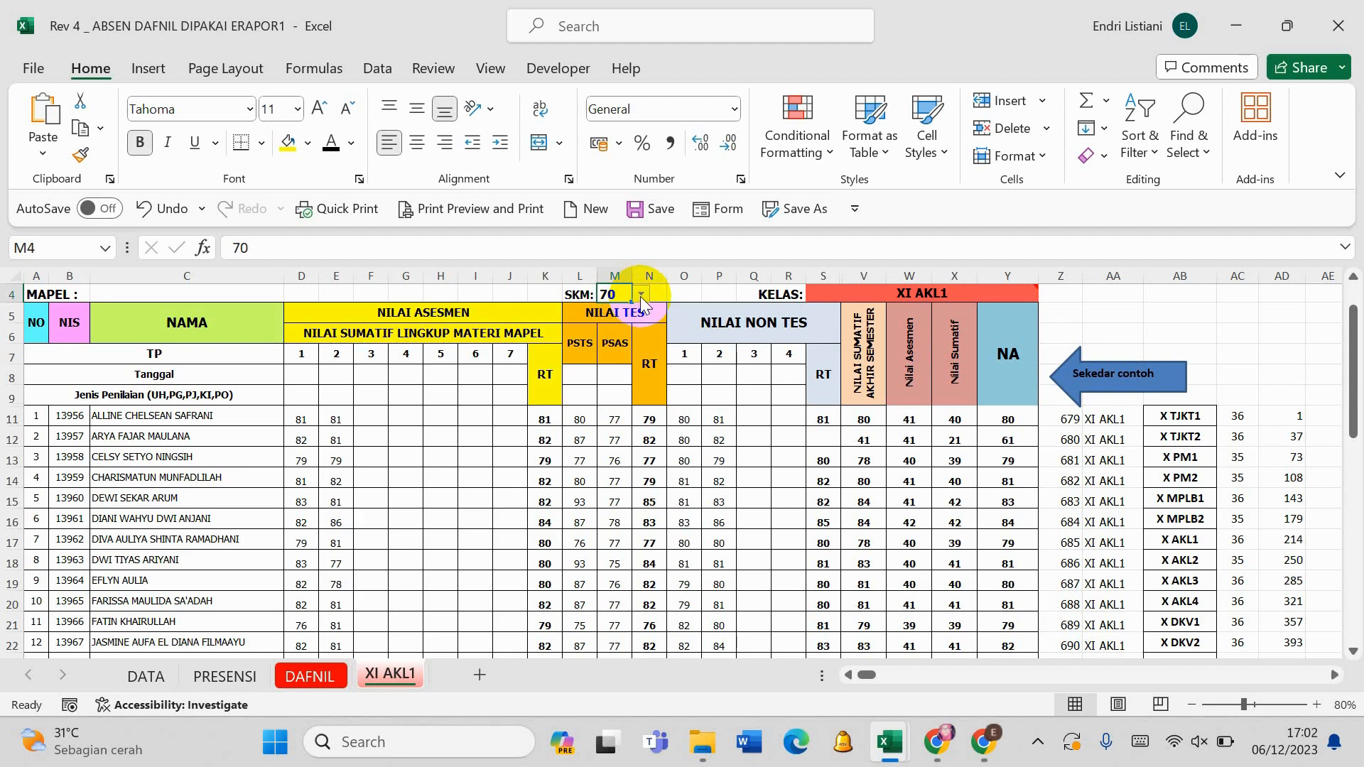
click(641, 295)
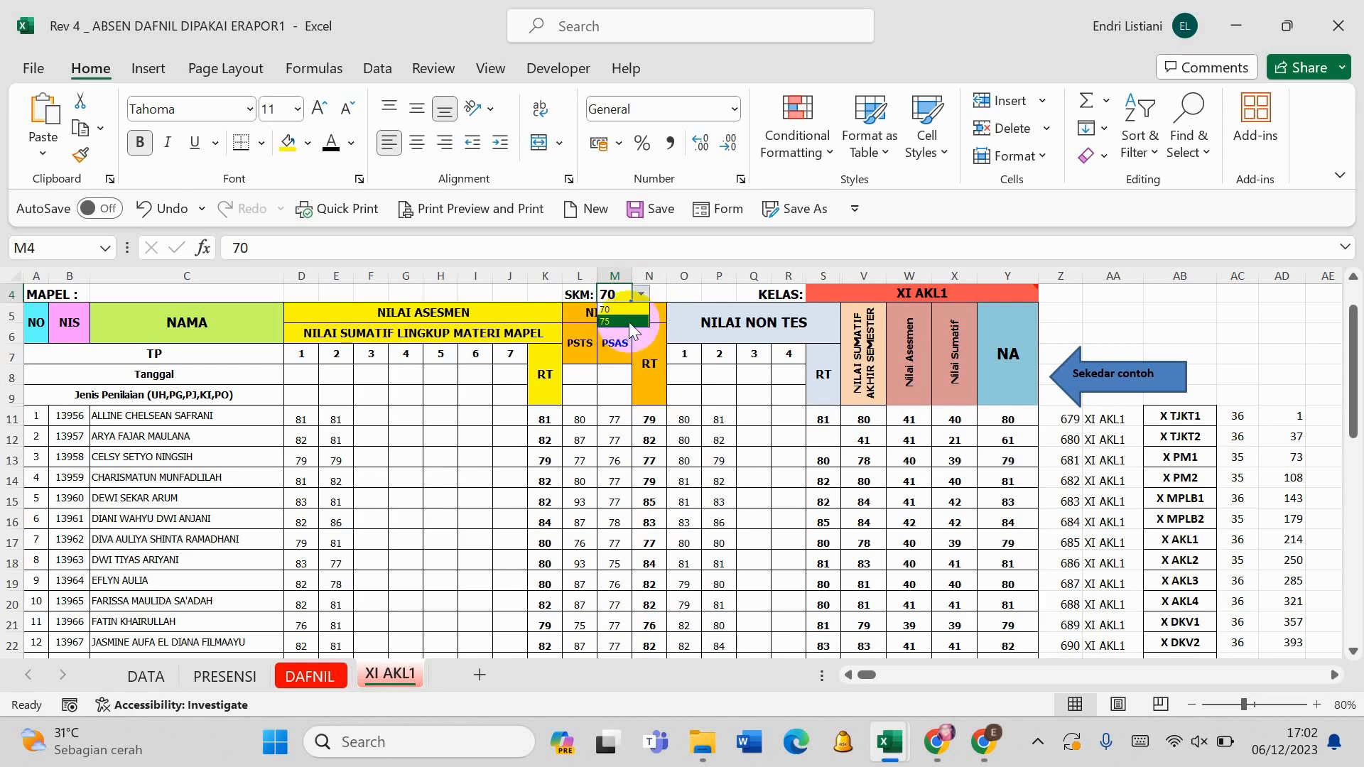
click(629, 322)
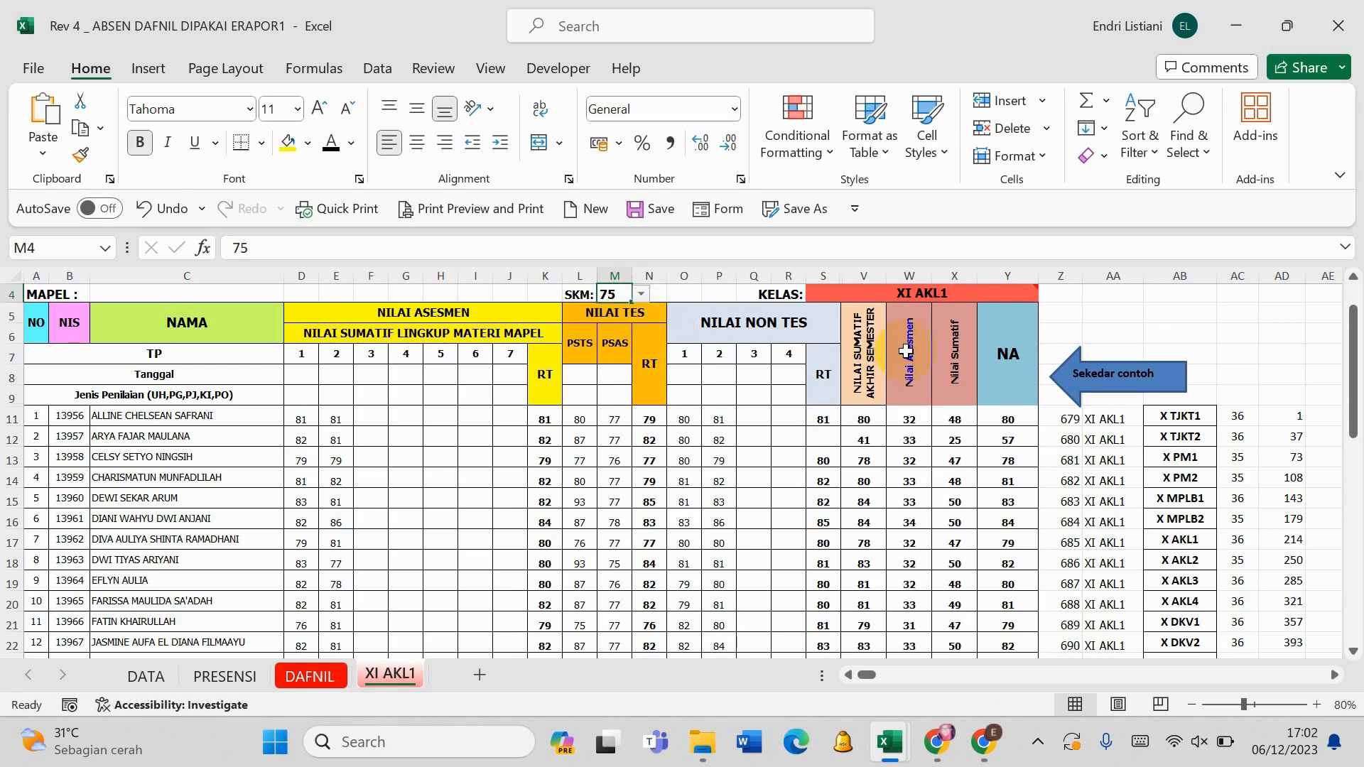
- Hide the Nilai Asesmen and Nilai Sumatif helper columns, W and X
click(922, 325)
drag(867, 276, 1011, 275)
right_click(1012, 273)
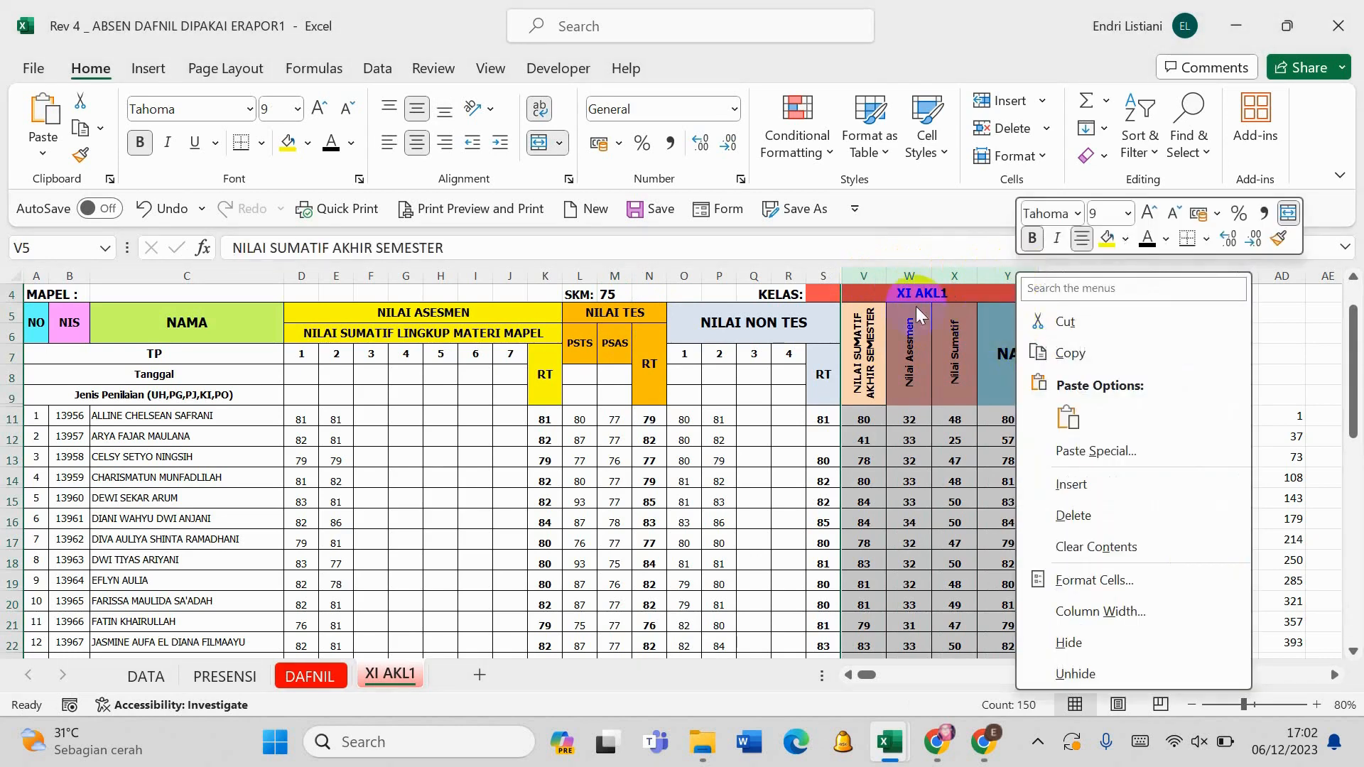
key(Escape)
drag(896, 274, 959, 270)
right_click(961, 276)
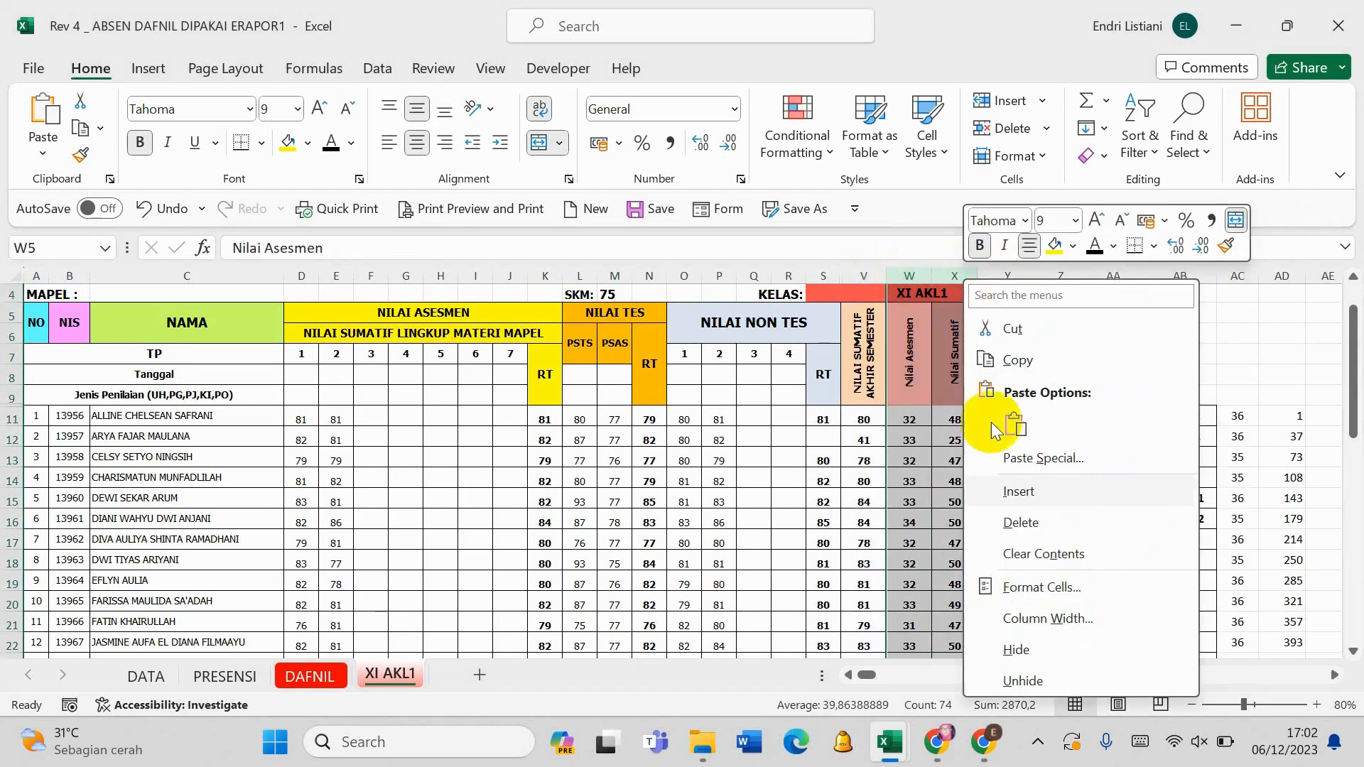
click(1011, 649)
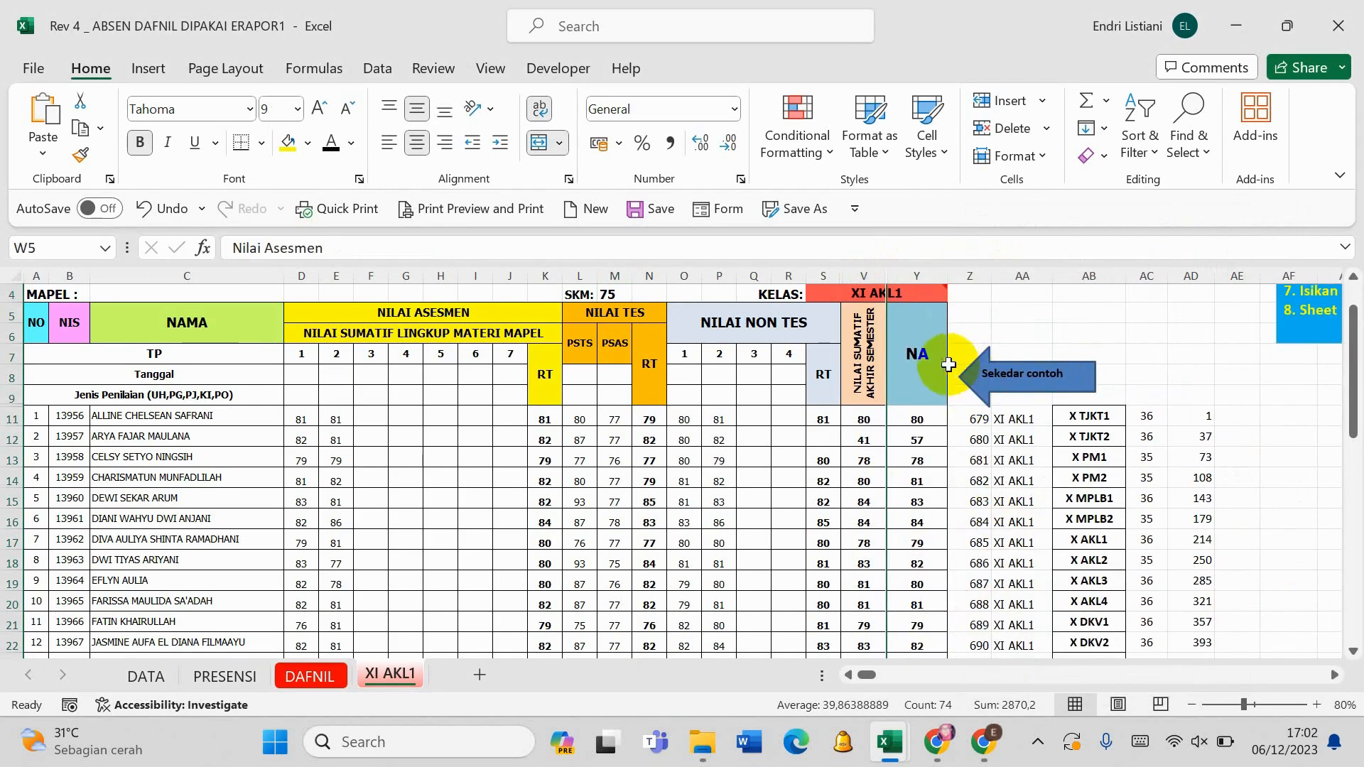
- Check the final score formula in Y11 and unhide the columns between V and Y
click(914, 419)
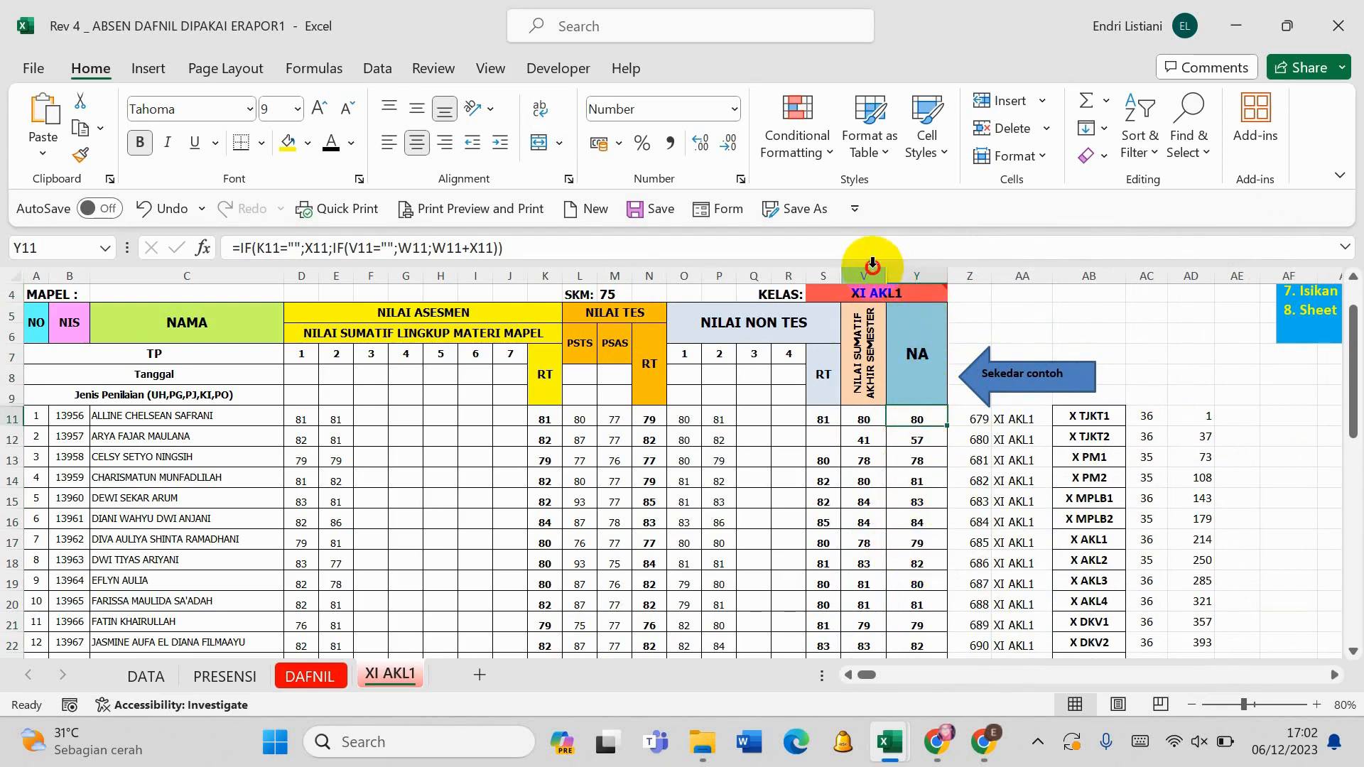
drag(874, 270, 898, 268)
right_click(899, 268)
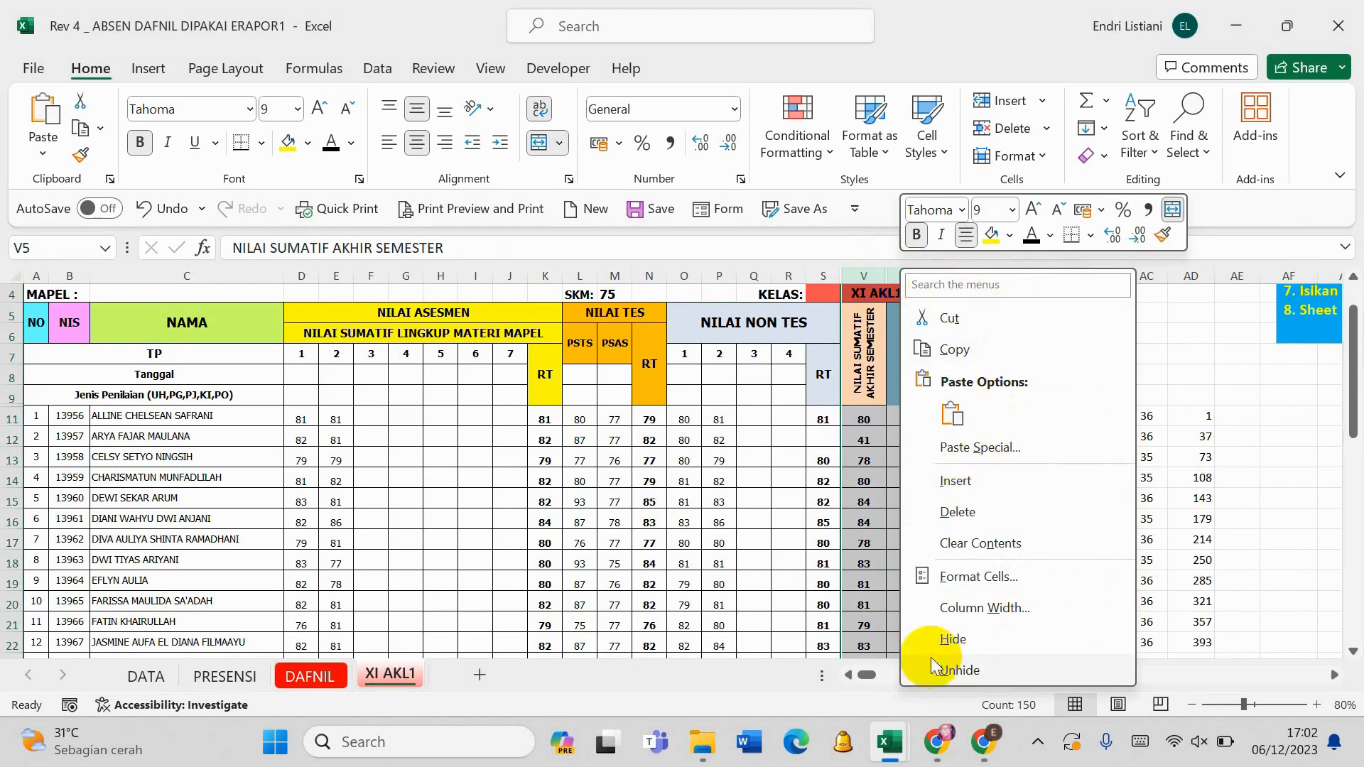
click(859, 270)
drag(858, 270, 906, 271)
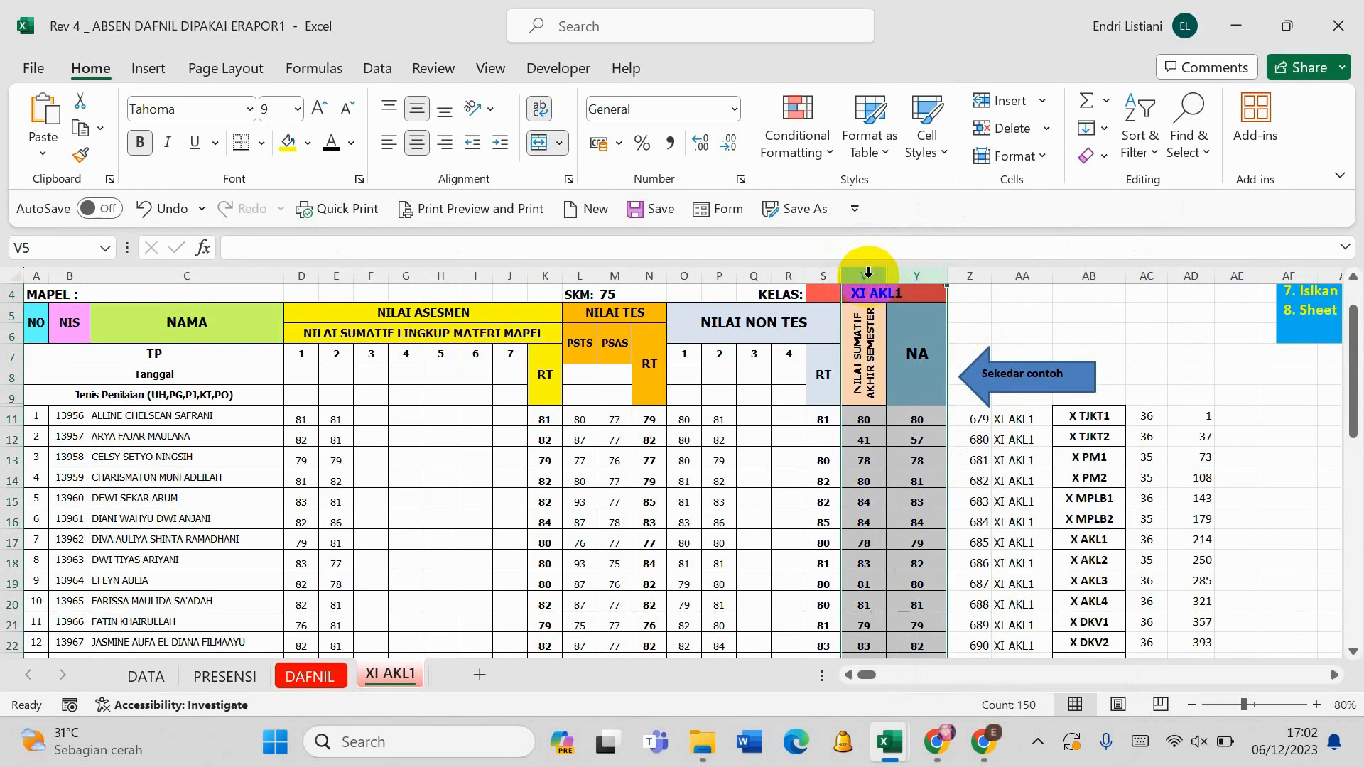
drag(868, 271, 902, 279)
right_click(907, 279)
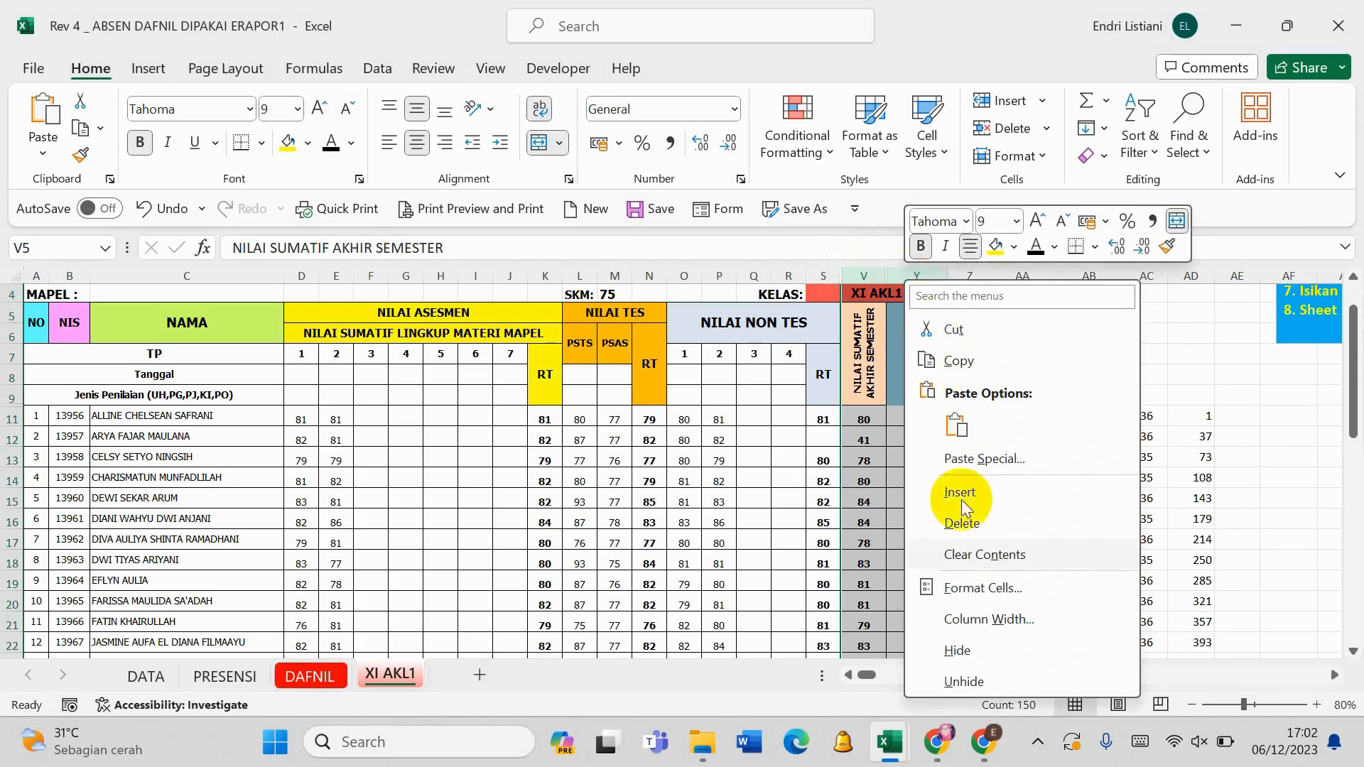
click(959, 682)
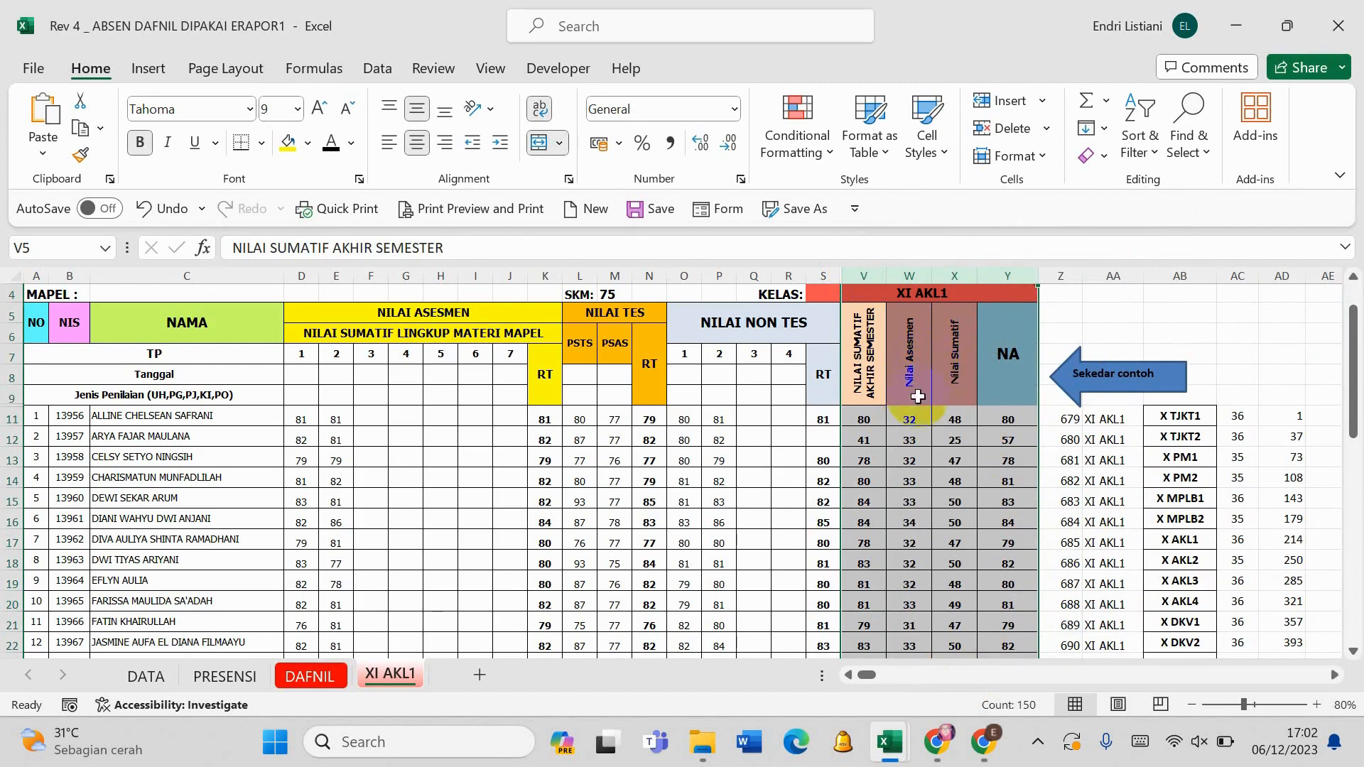
- Make the M4 reference absolute ($M$4) in the IF formulas of W11 and X11
click(914, 418)
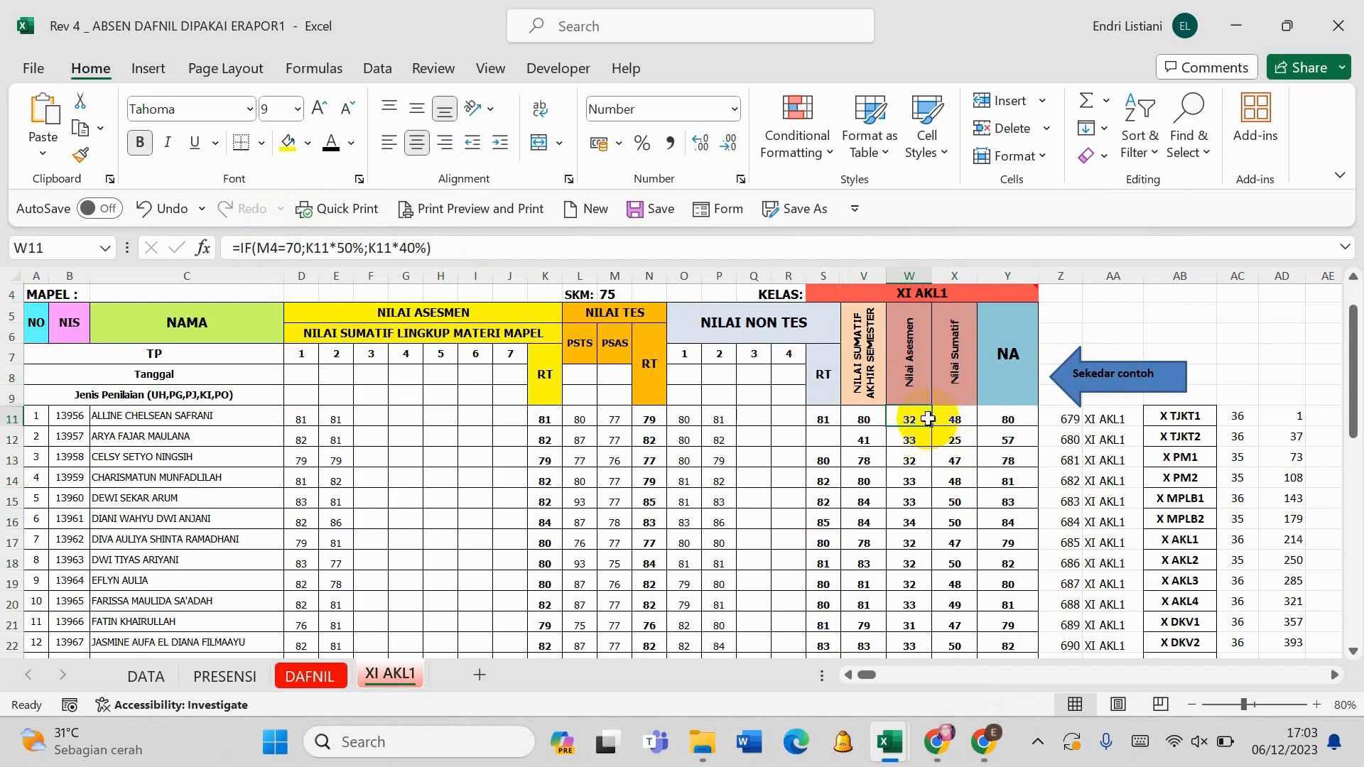
click(269, 248)
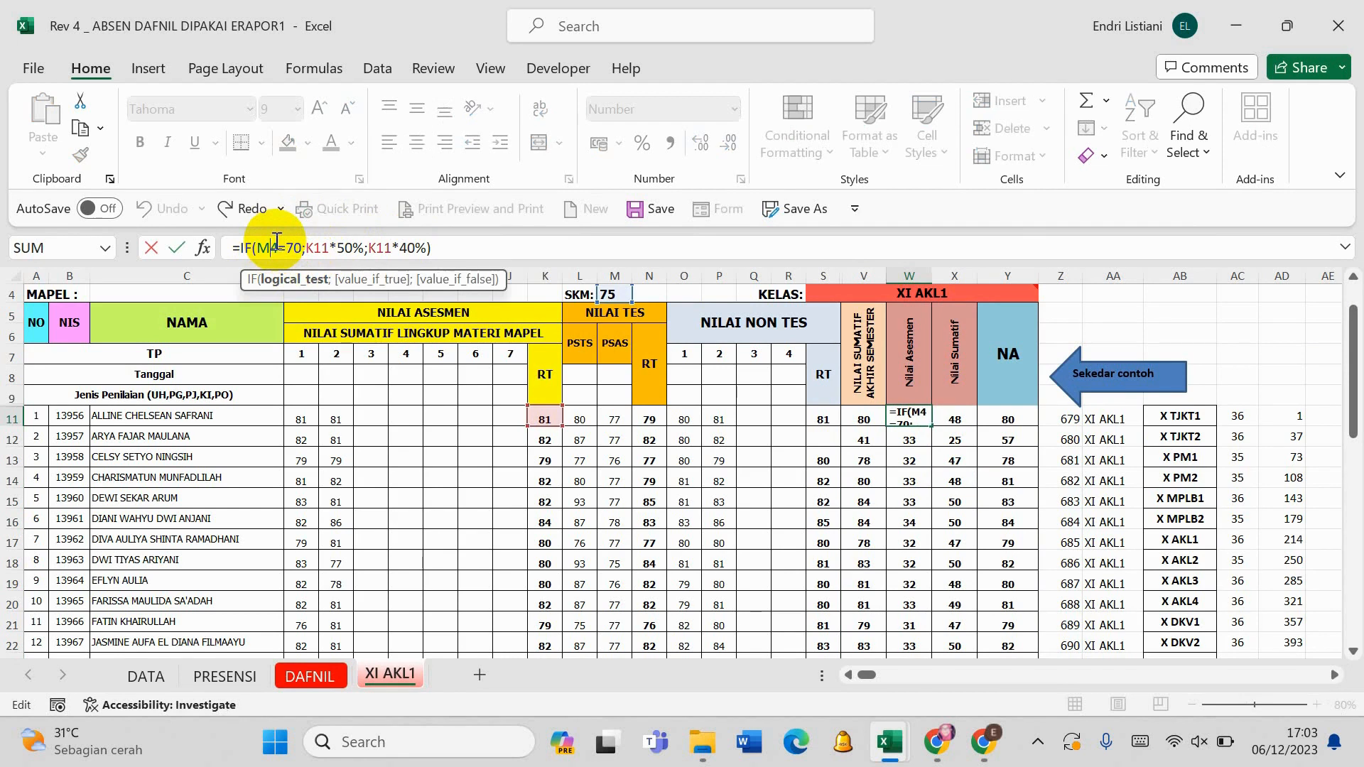
key(F4)
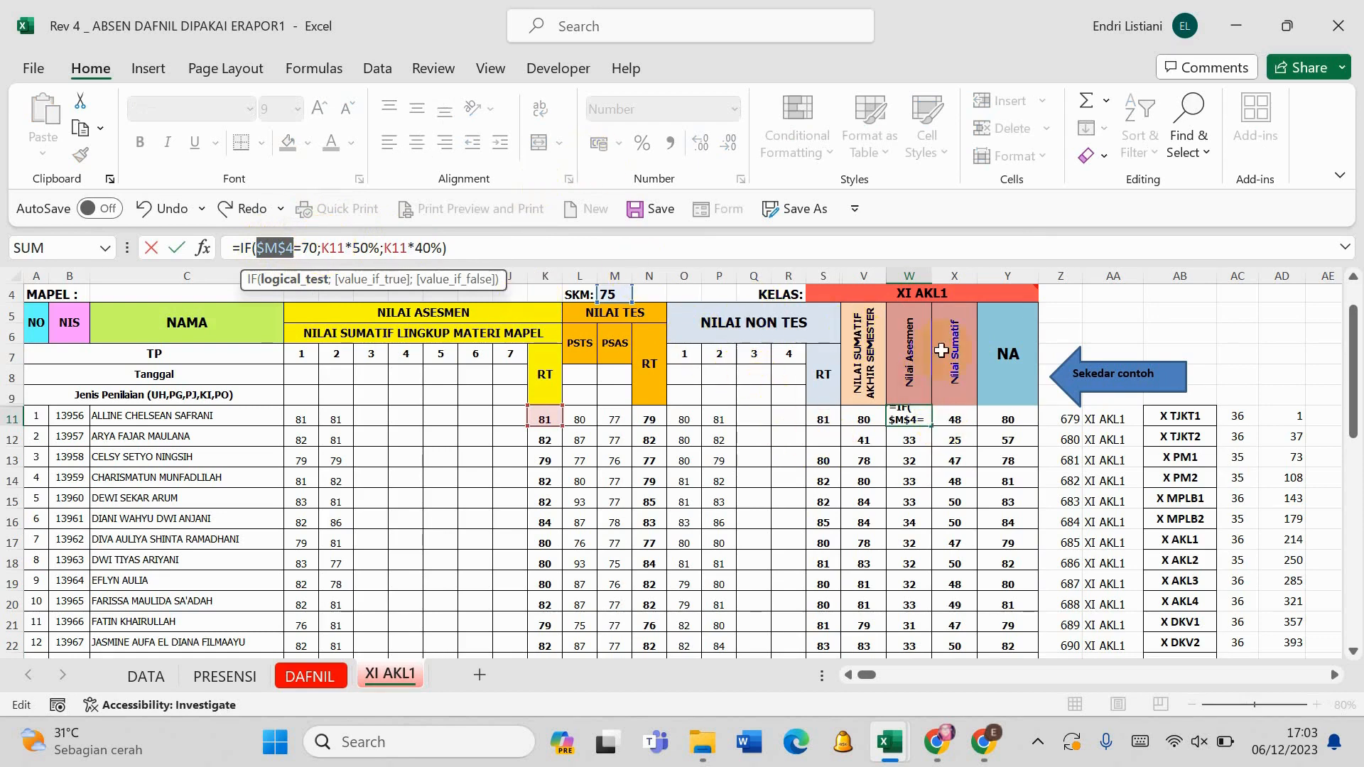
click(969, 420)
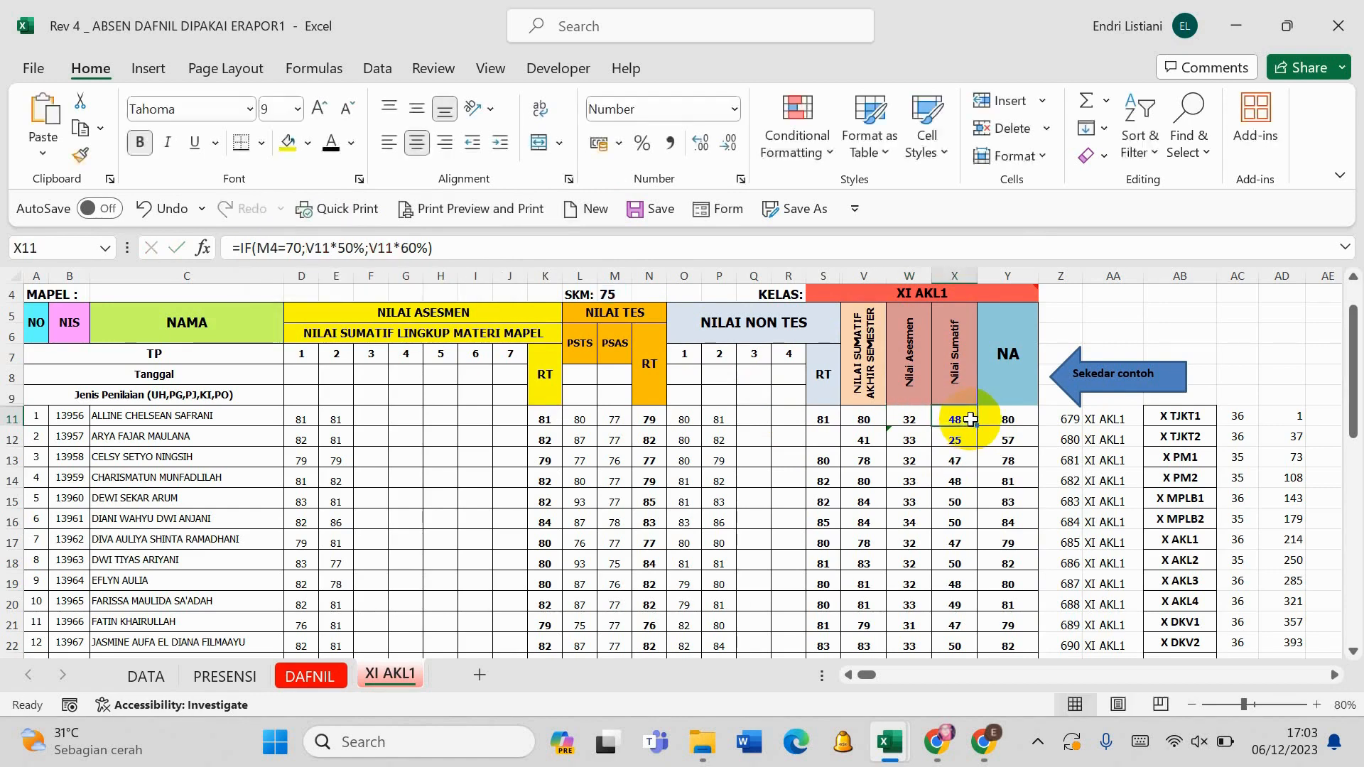
click(264, 249)
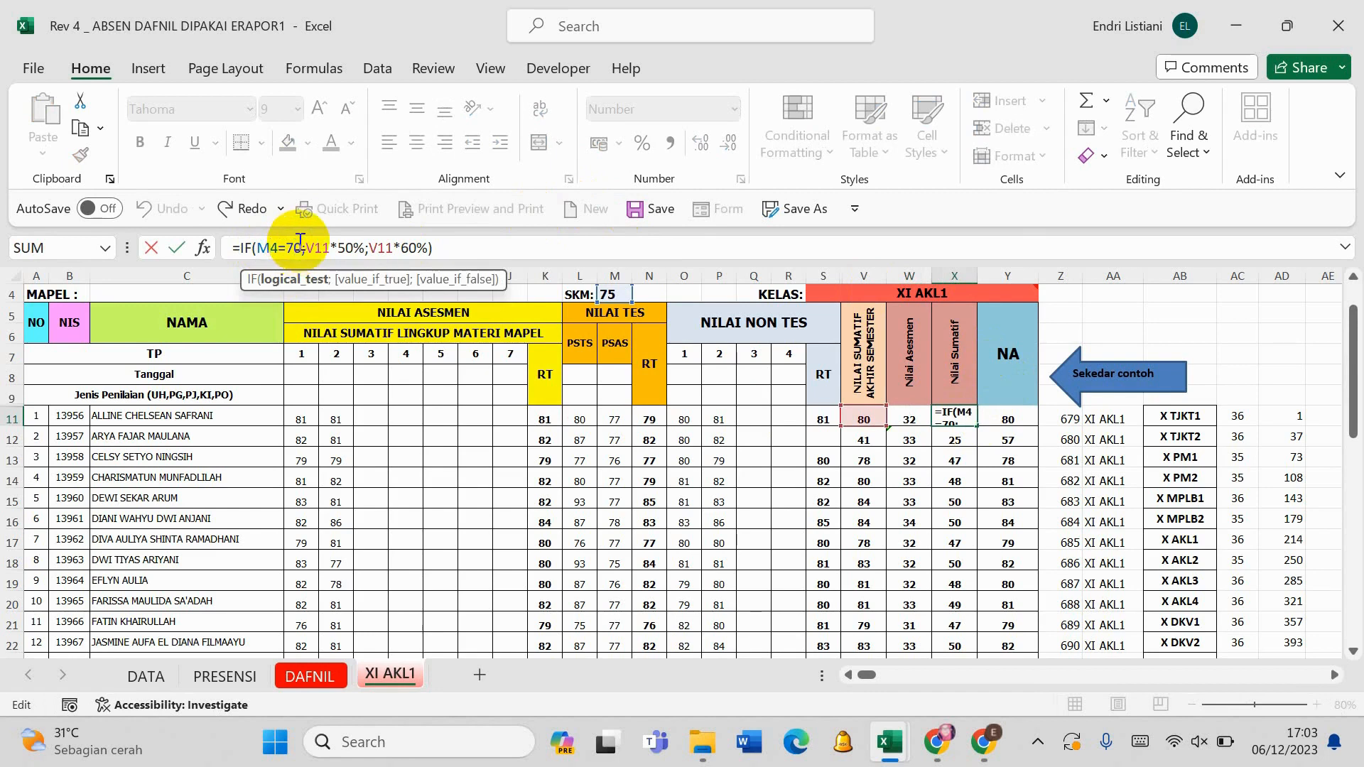
key(F4)
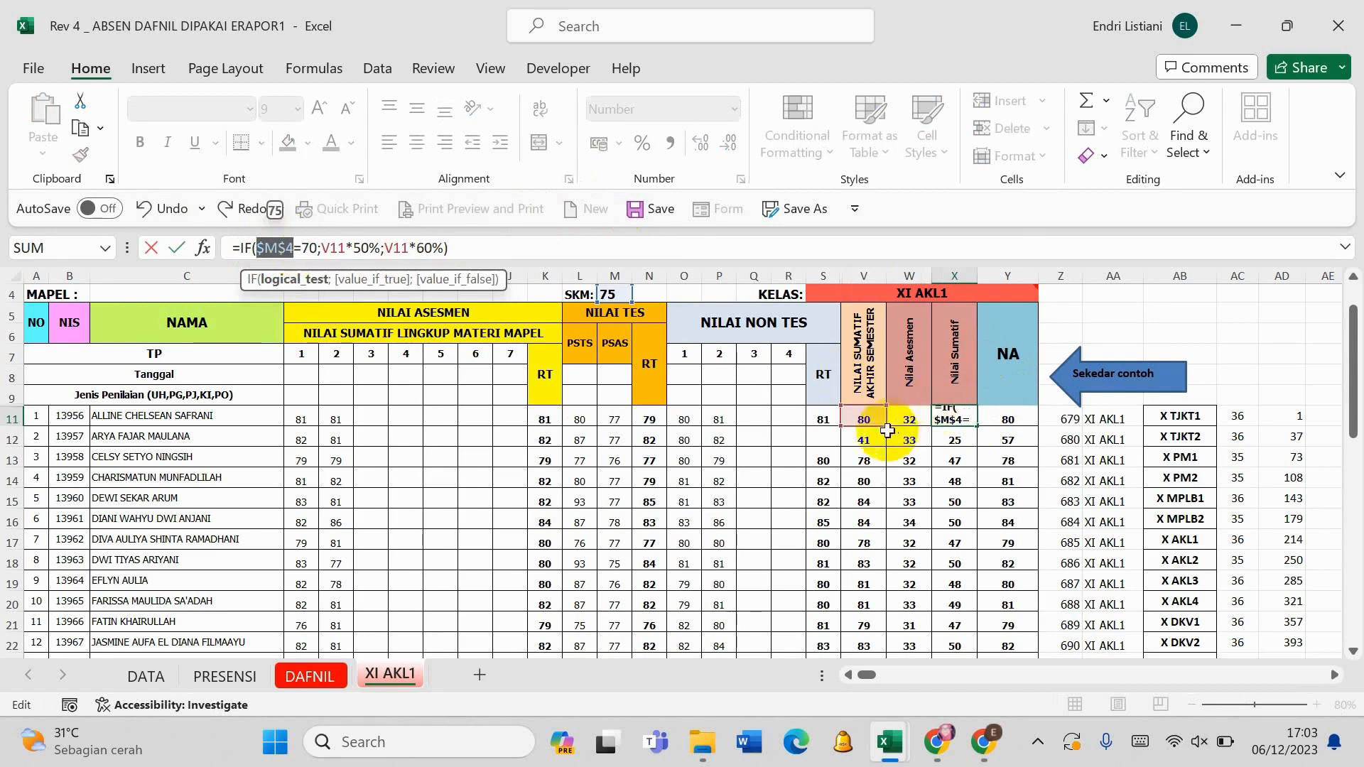
key(Return)
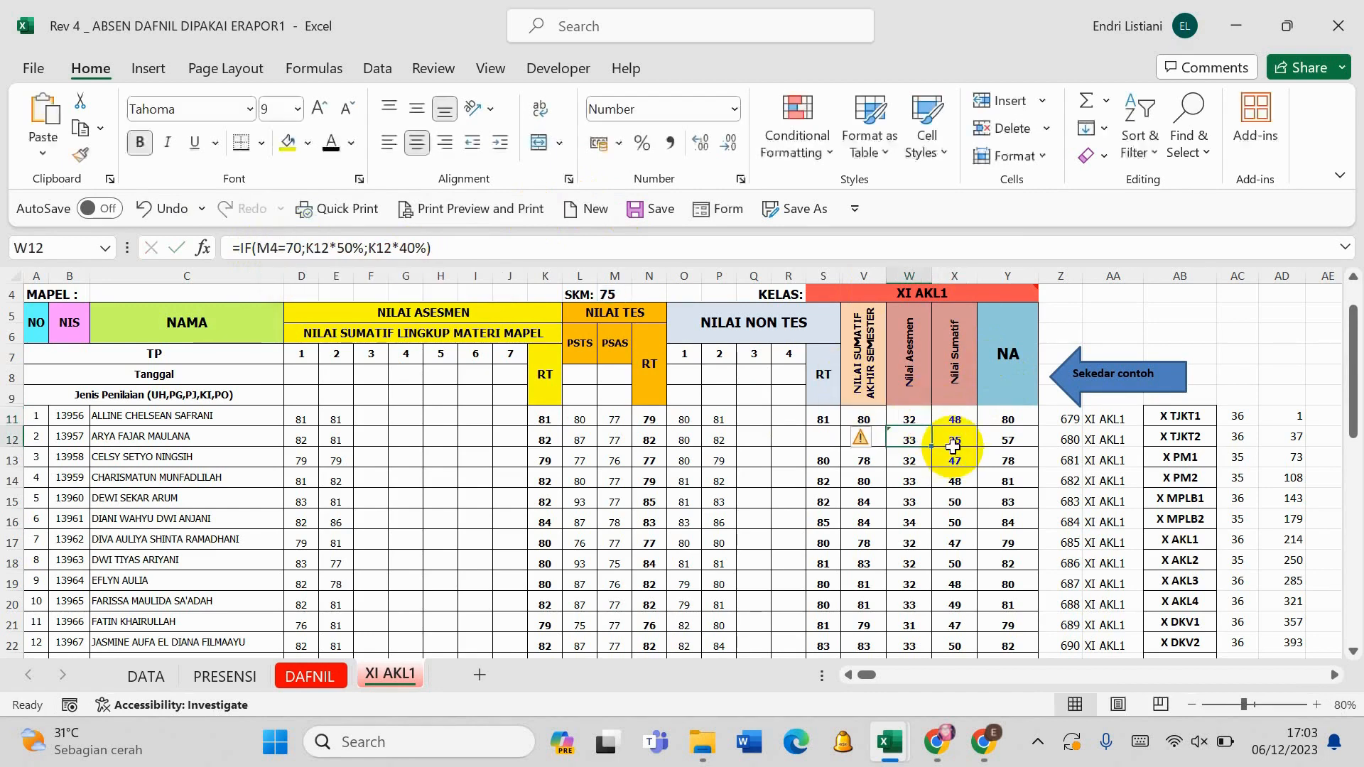
- Fill the formulas of W11:X11 down through all student rows to row 46
click(916, 420)
mouse_move(916, 420)
mouse_down()
mouse_move(954, 421)
mouse_move(952, 657)
mouse_move(967, 543)
mouse_up()
scroll(972, 465, up, 8)
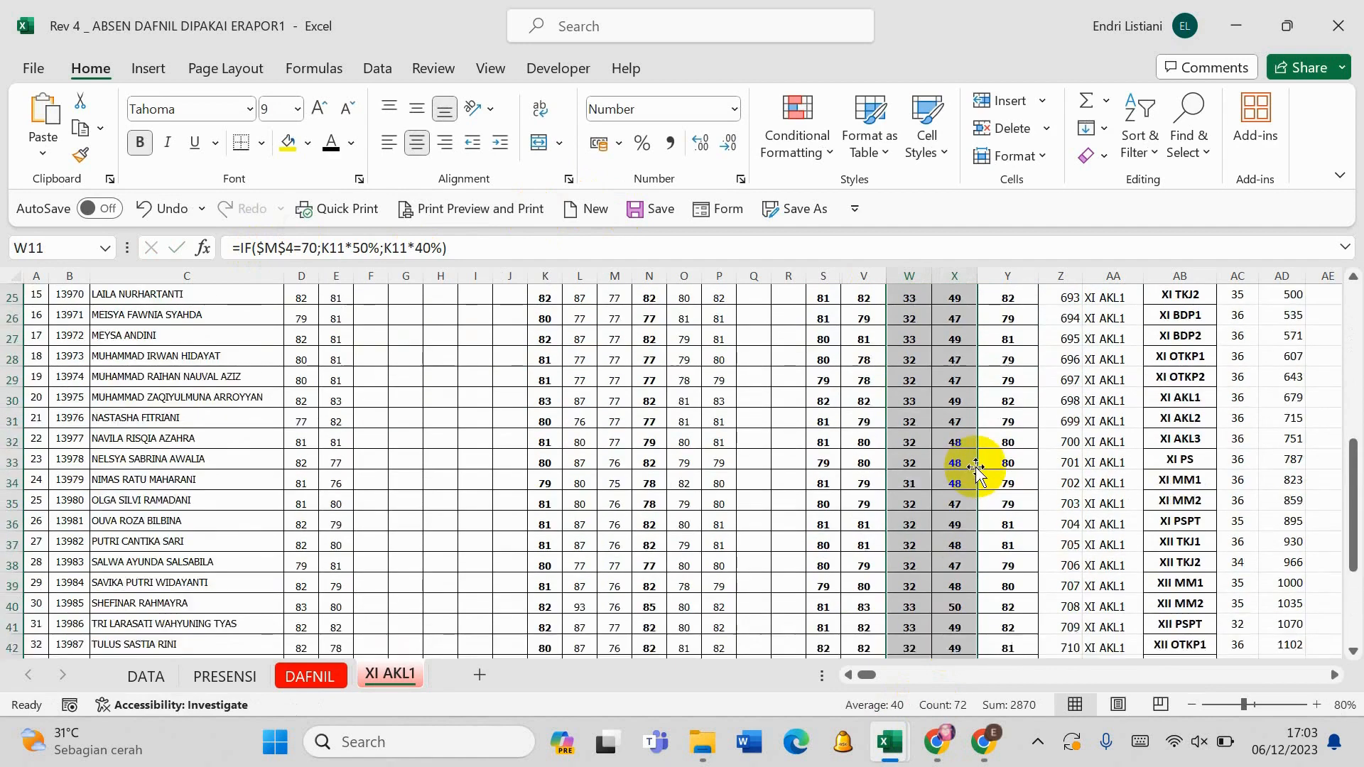
scroll(975, 469, up, 2)
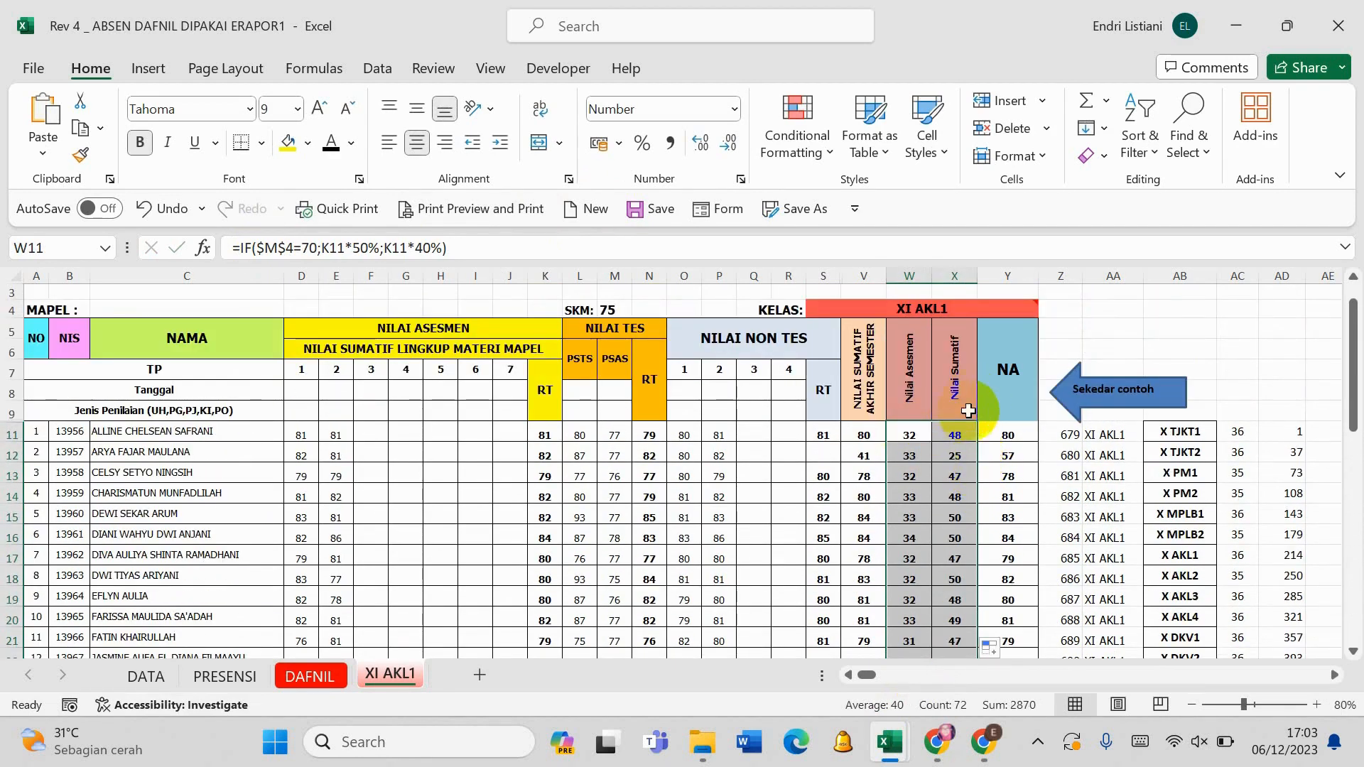
- Wrap the NA formula in Y11 in ROUNDUP with 0 digits: =ROUNDUP(IF(K11="";X11;IF(V11="";W11;W11+X11));0)
click(1009, 436)
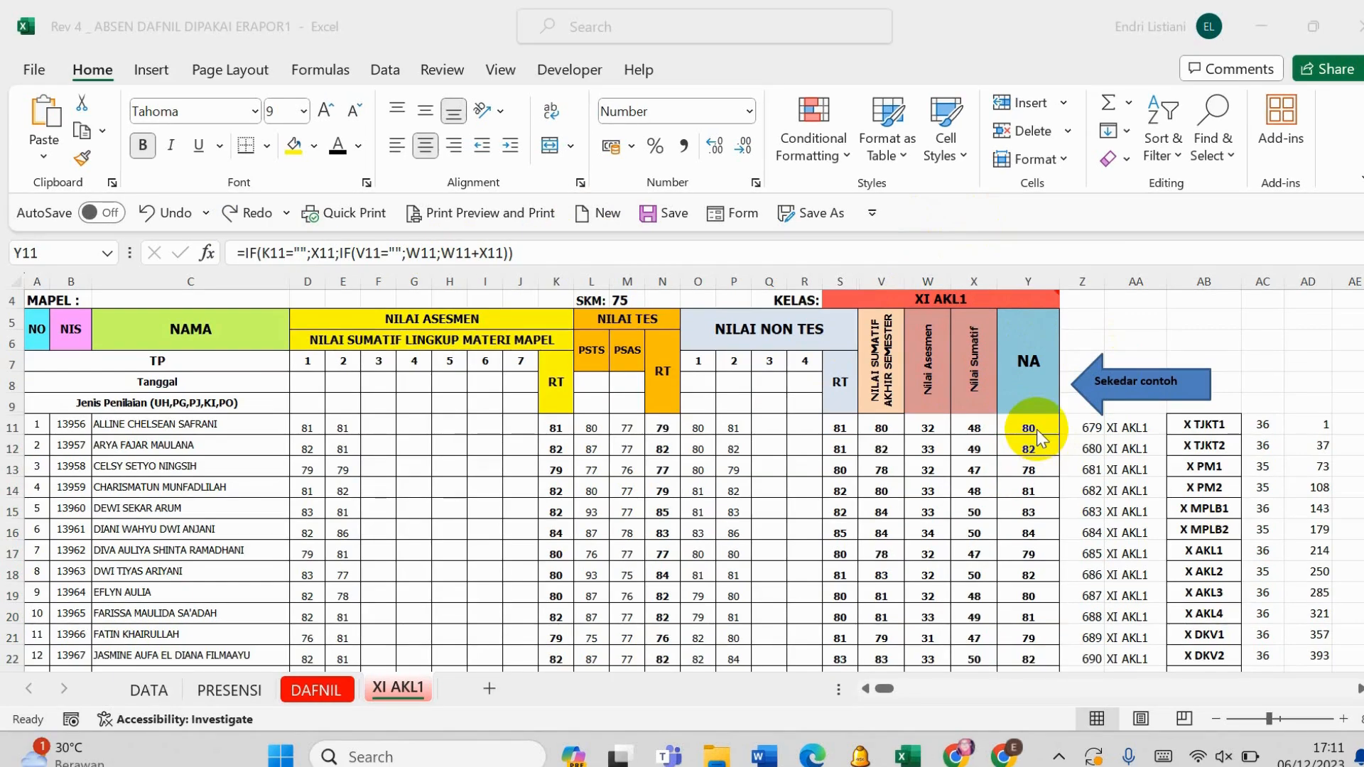
click(1038, 430)
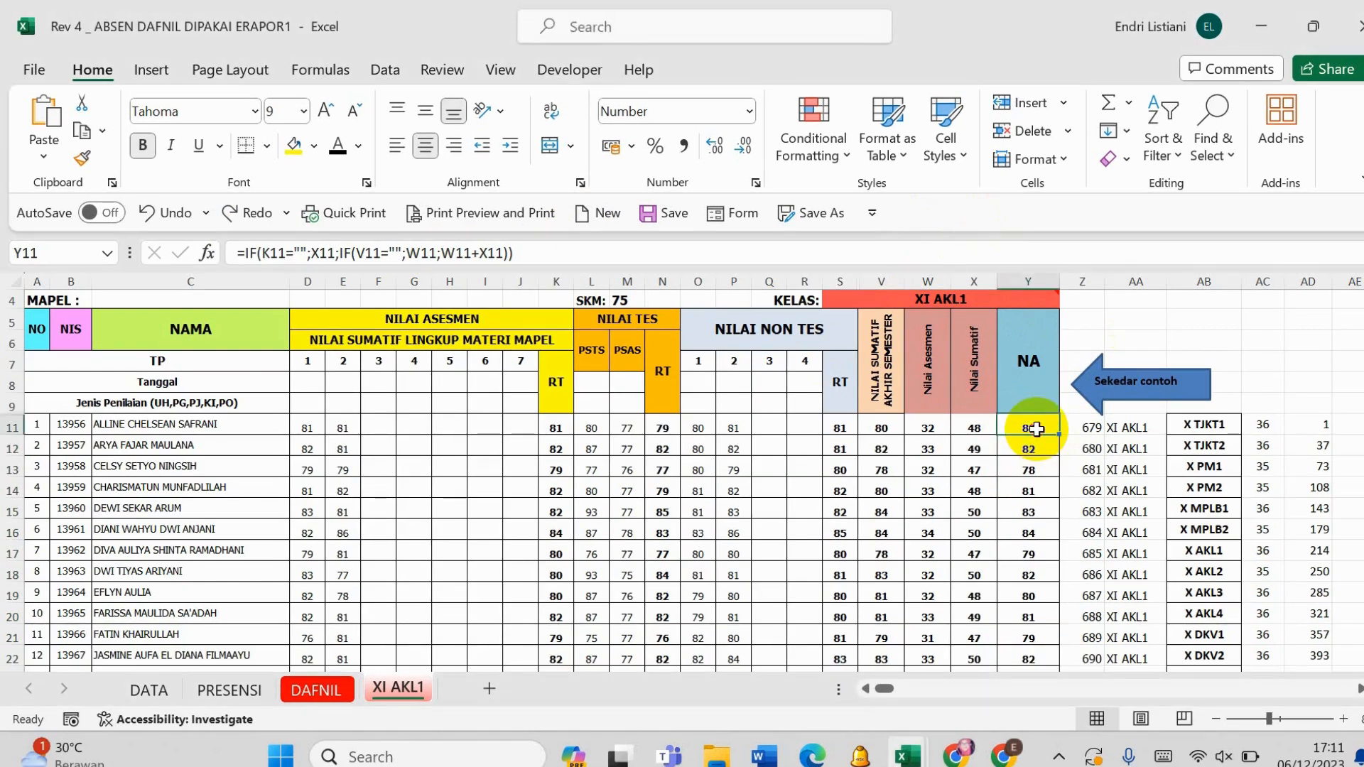
click(247, 254)
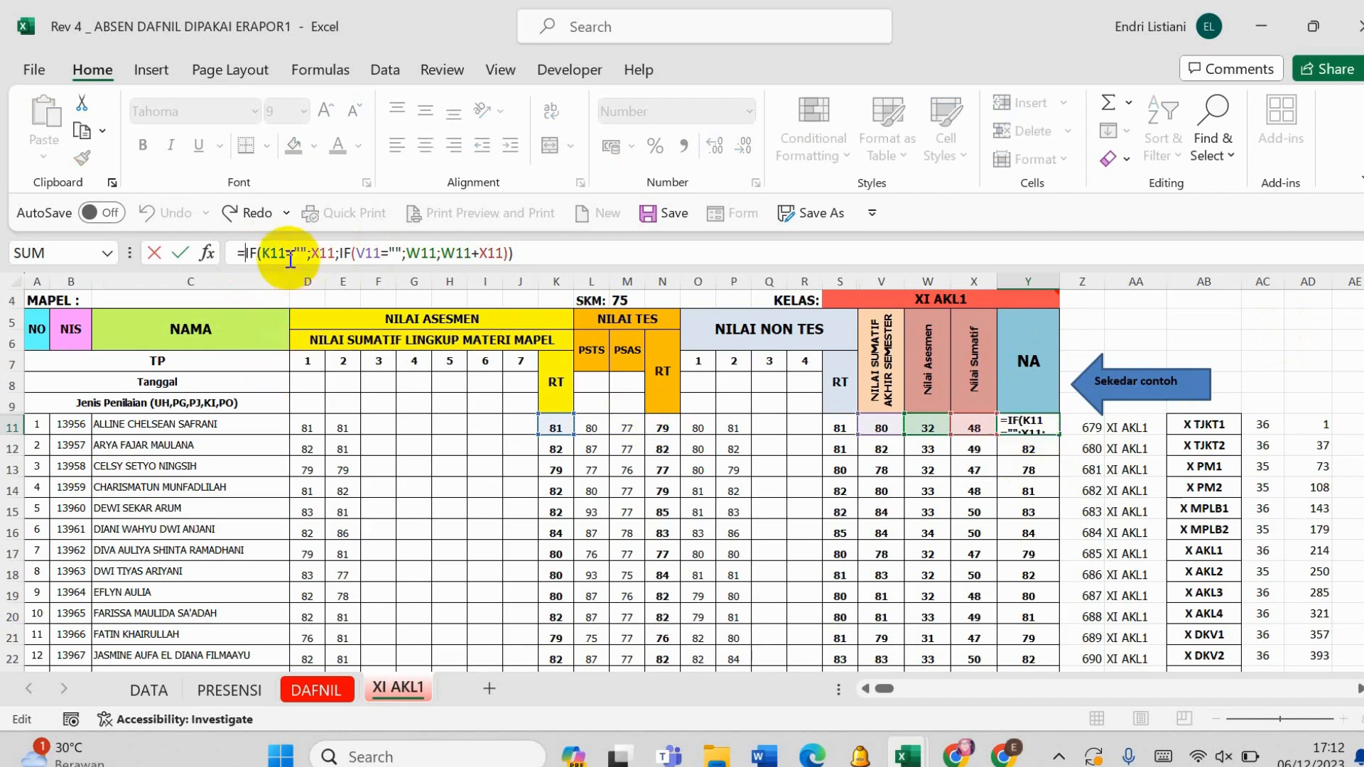
text(round)
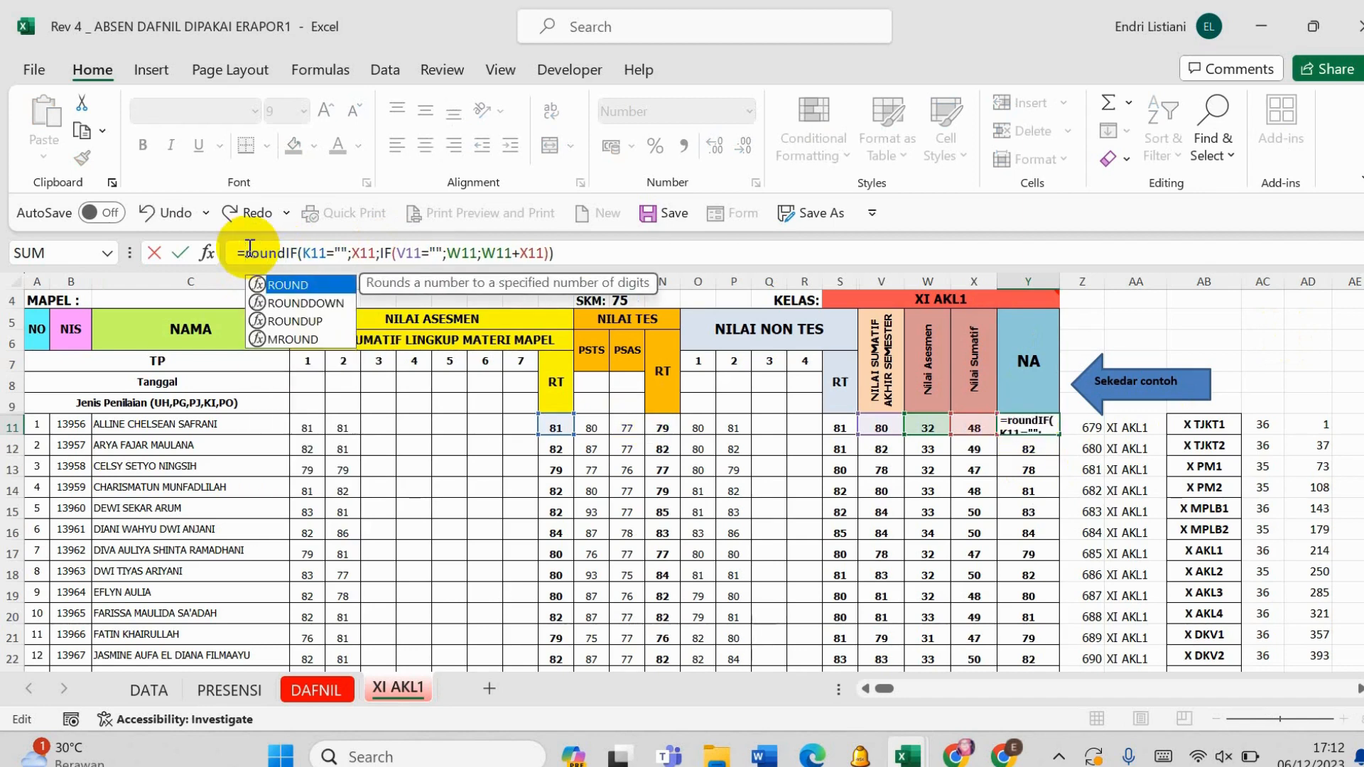
text(up()
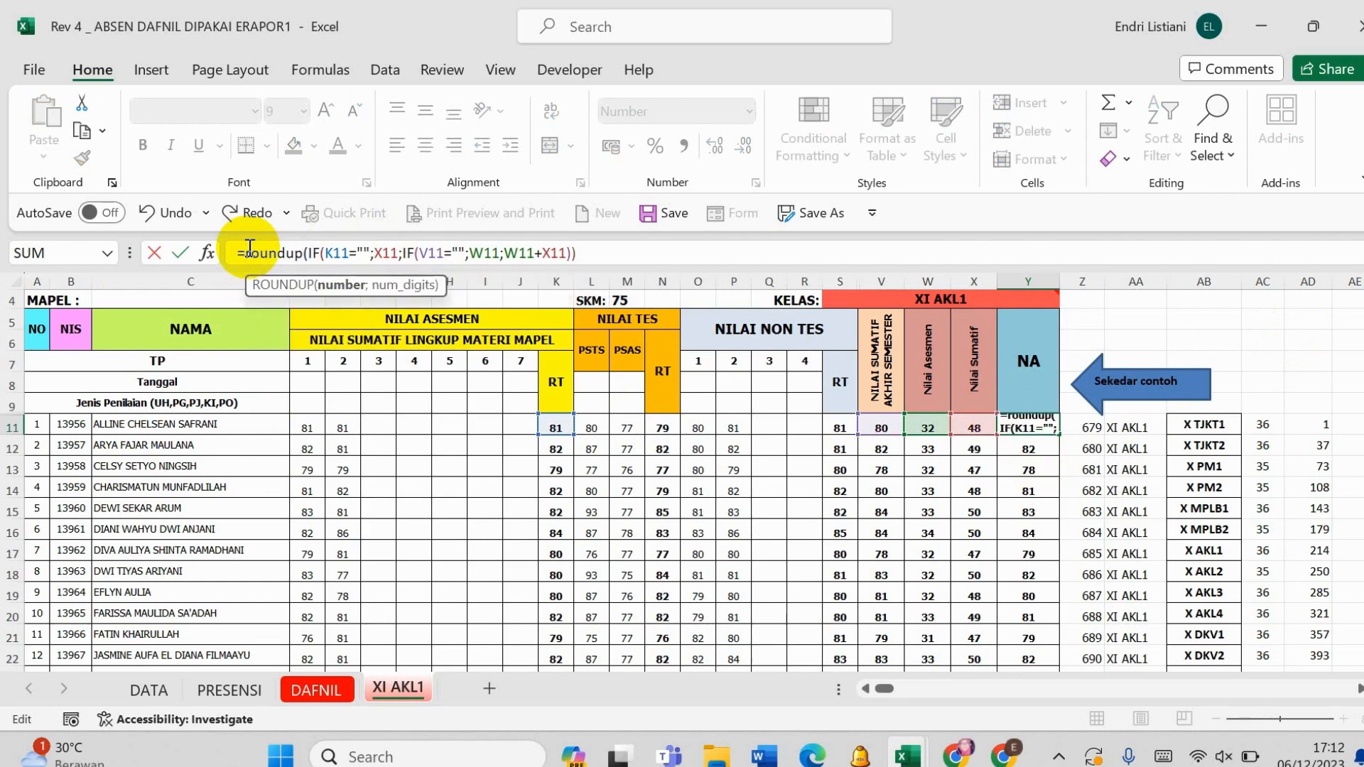
click(617, 251)
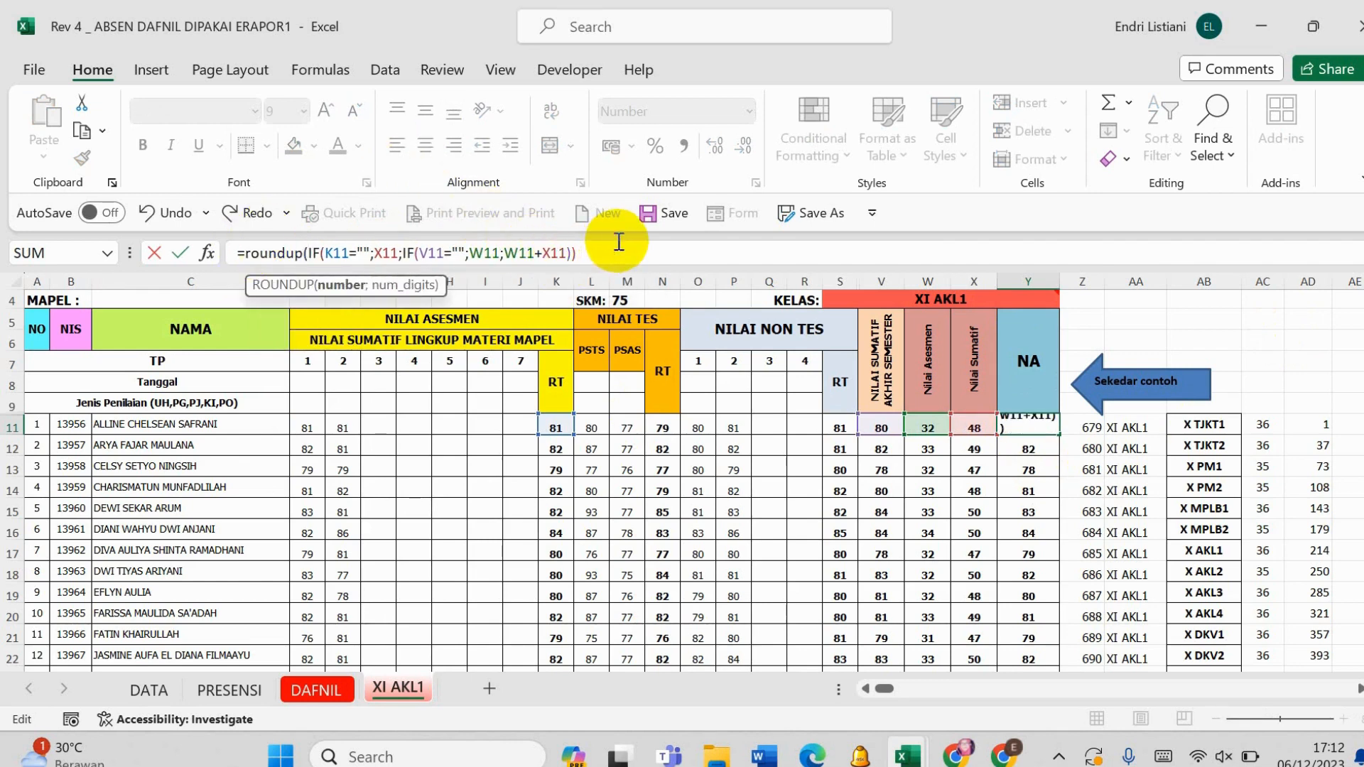
text(;0)
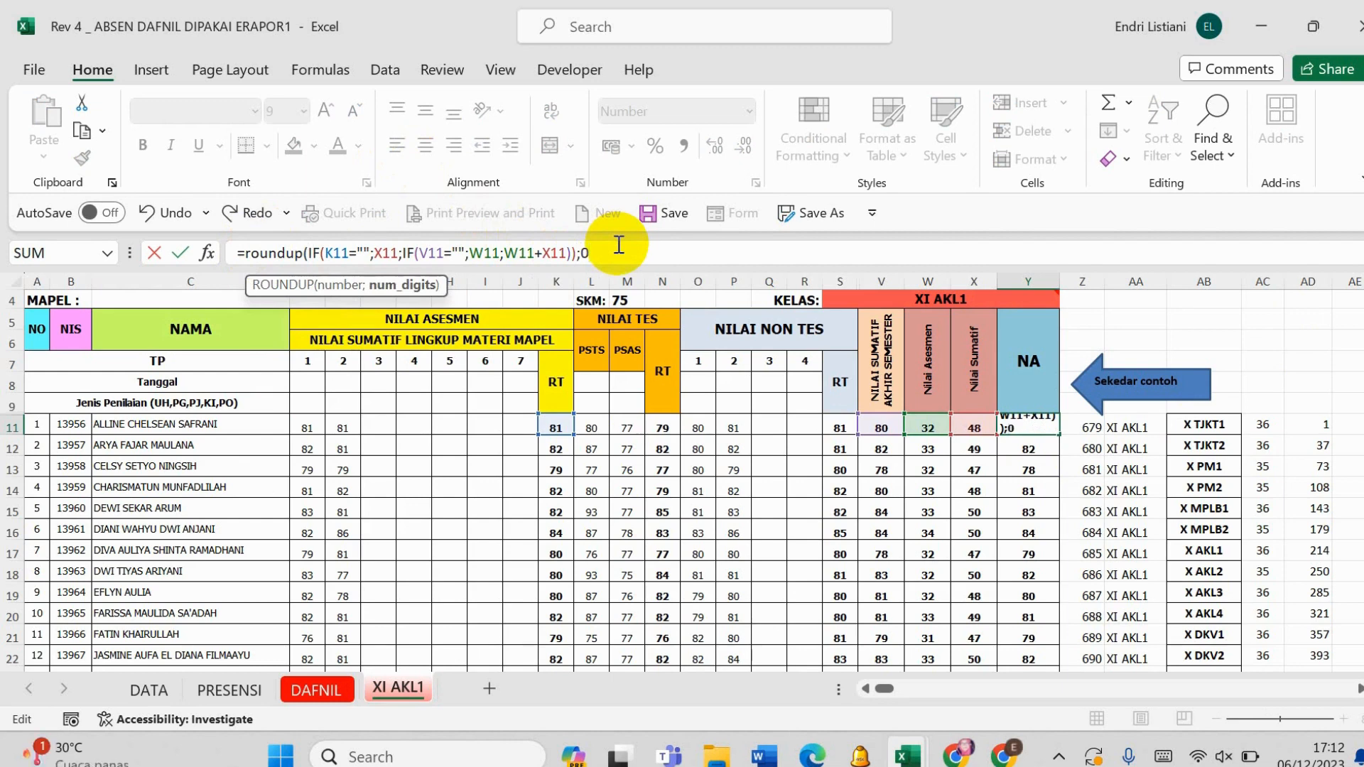
text())
key(Return)
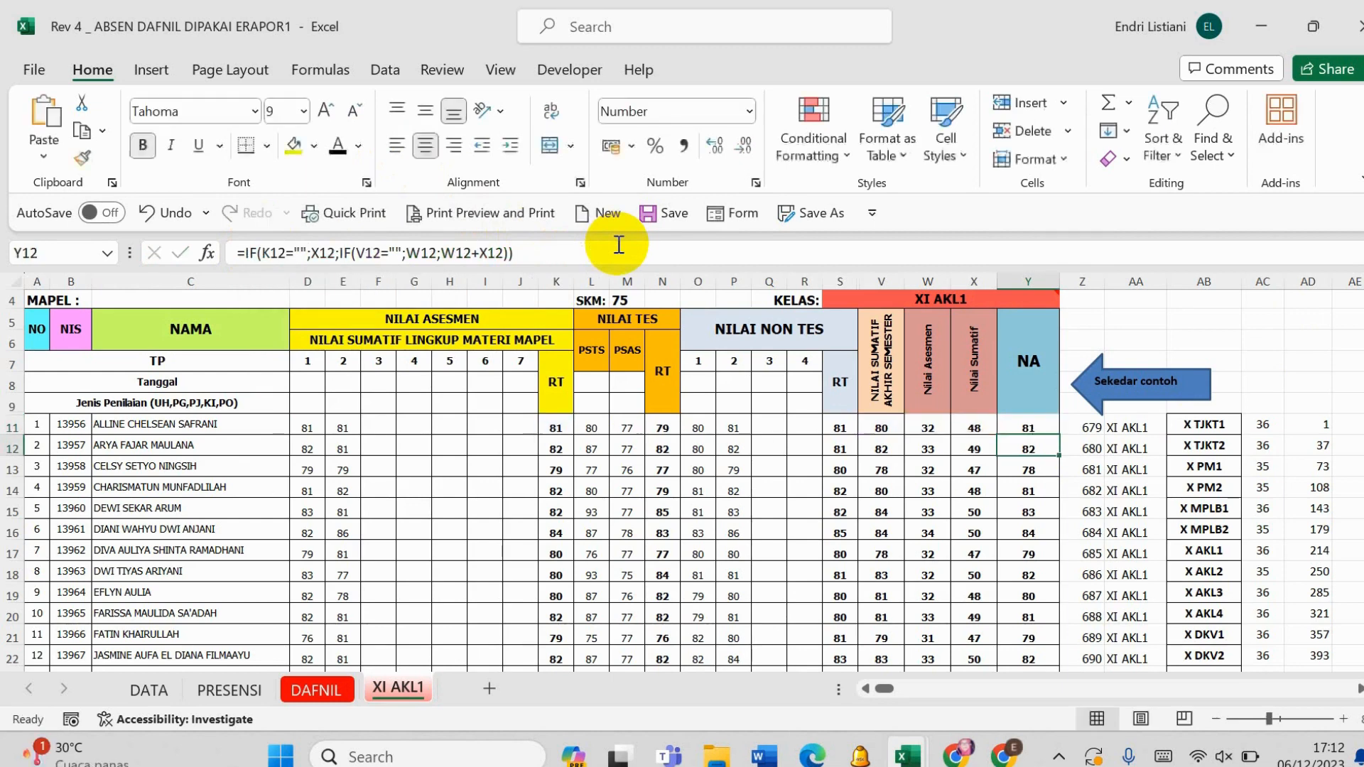
- Fill the rounded NA formula from Y11 down through all student rows to row 46
click(1030, 427)
drag(1058, 430, 1034, 560)
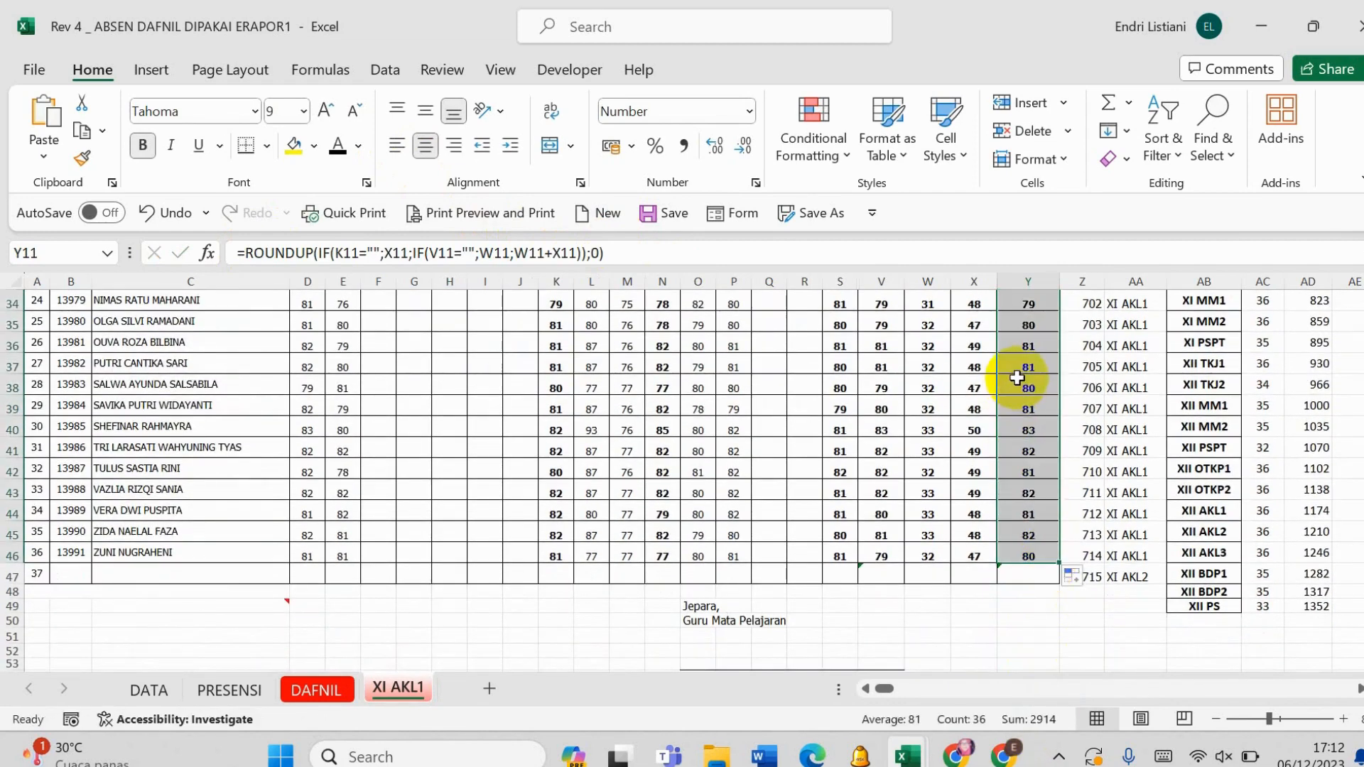
scroll(1019, 373, up, 4)
scroll(1019, 365, up, 7)
scroll(1005, 298, down, 1)
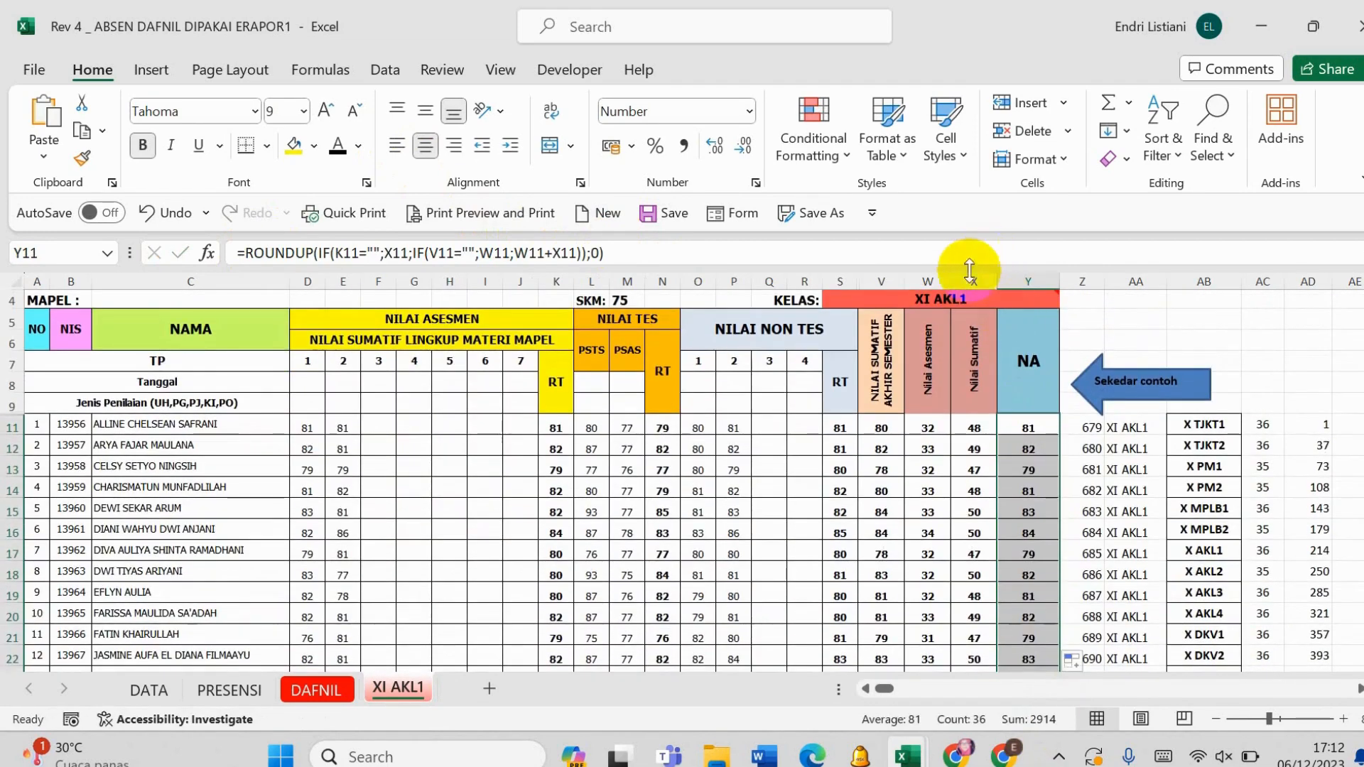
- Hide columns W and X so NA follows directly after NILAI SUMATIF AKHIR SEMESTER
click(978, 274)
drag(979, 274, 934, 281)
right_click(936, 279)
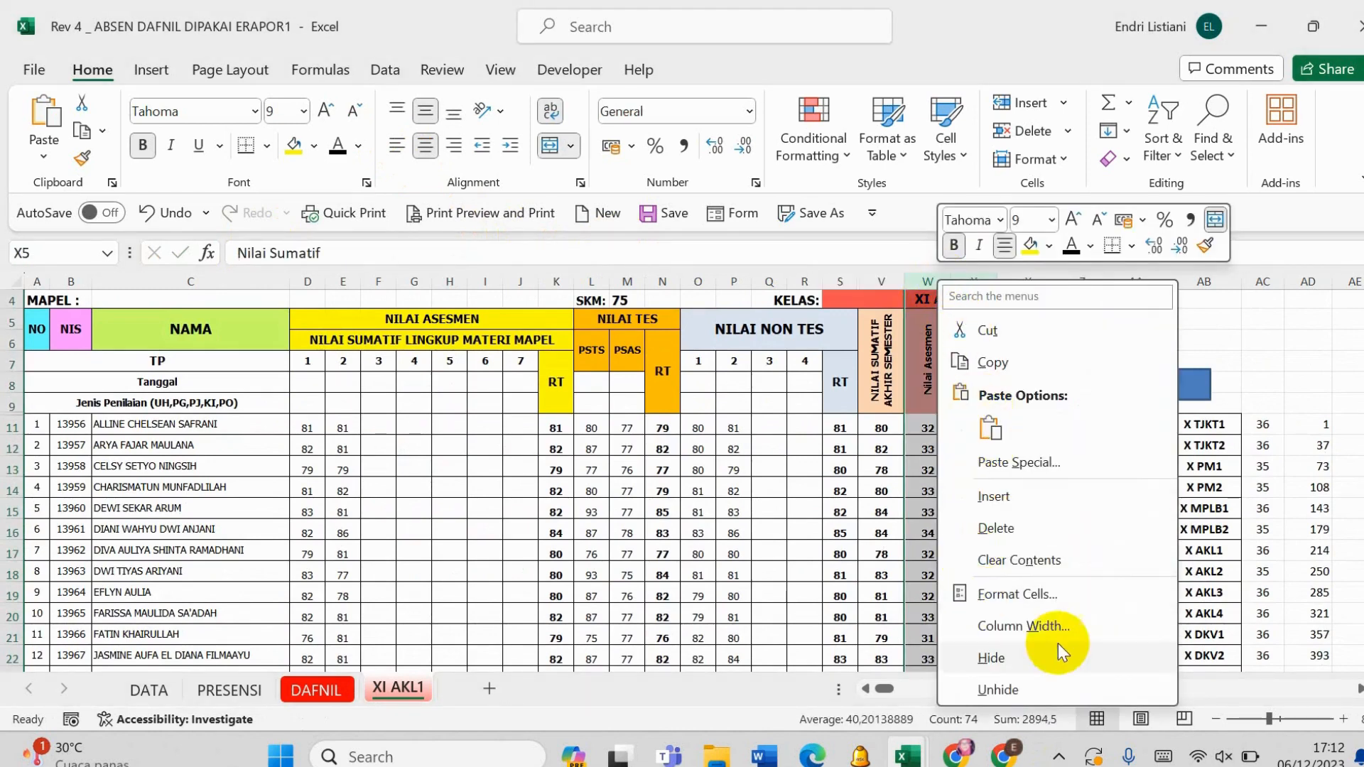
click(1047, 661)
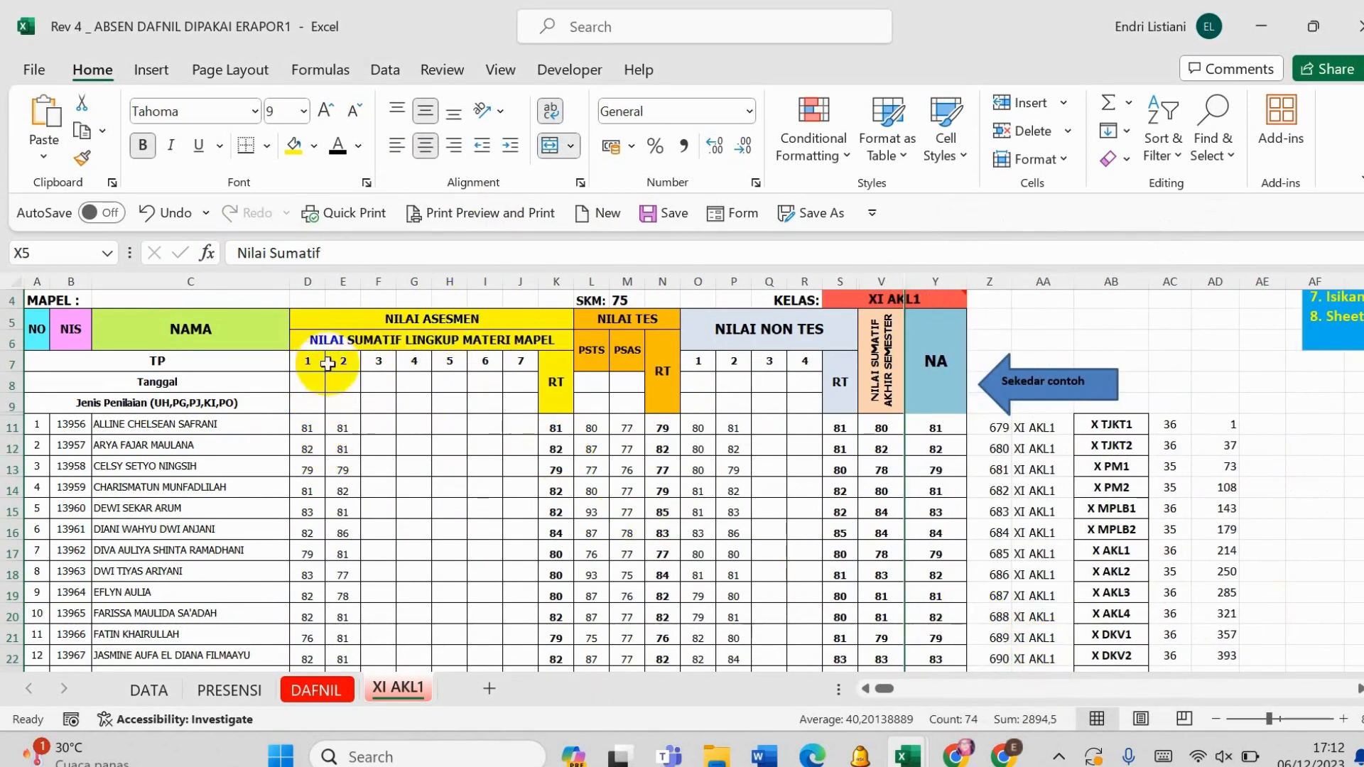
- Examine the RT columns under NILAI TES and NILAI NON TES and the average formula in S11
click(664, 407)
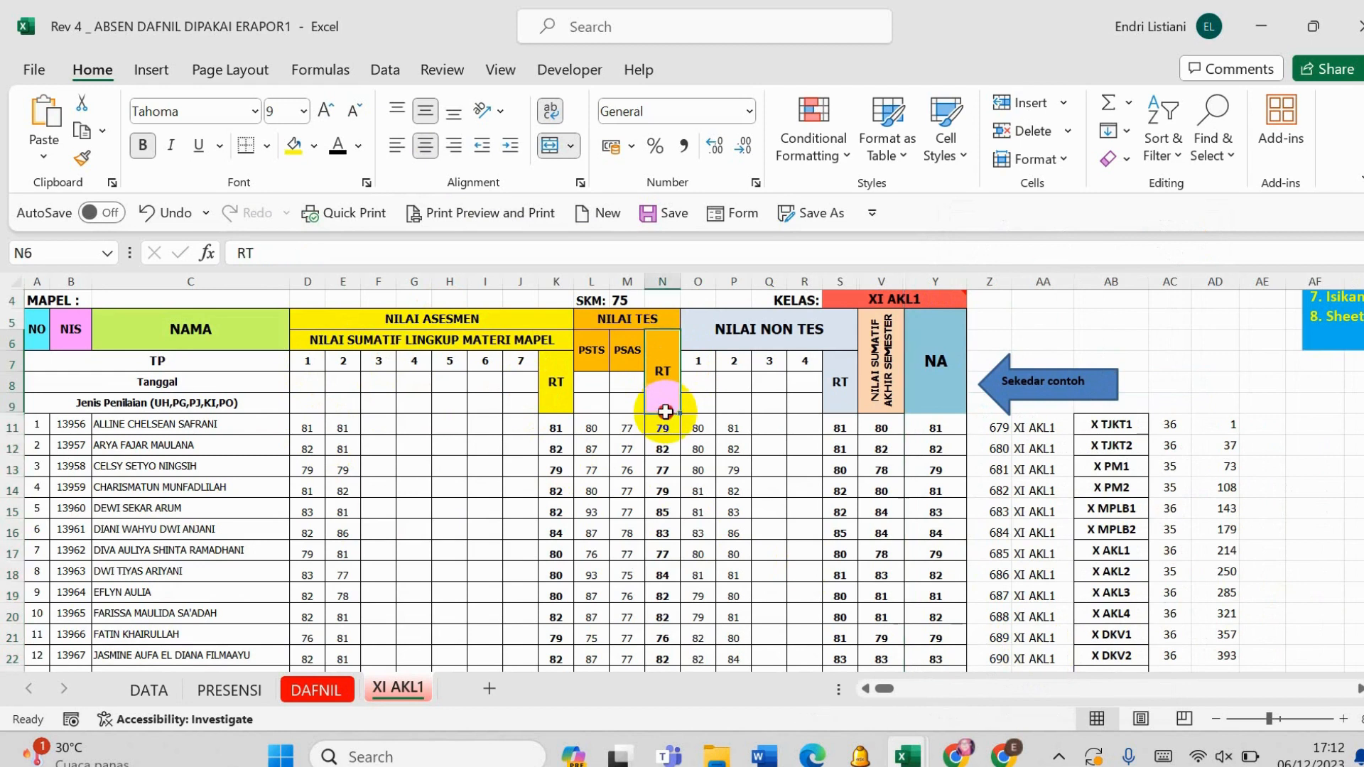
click(842, 386)
click(835, 424)
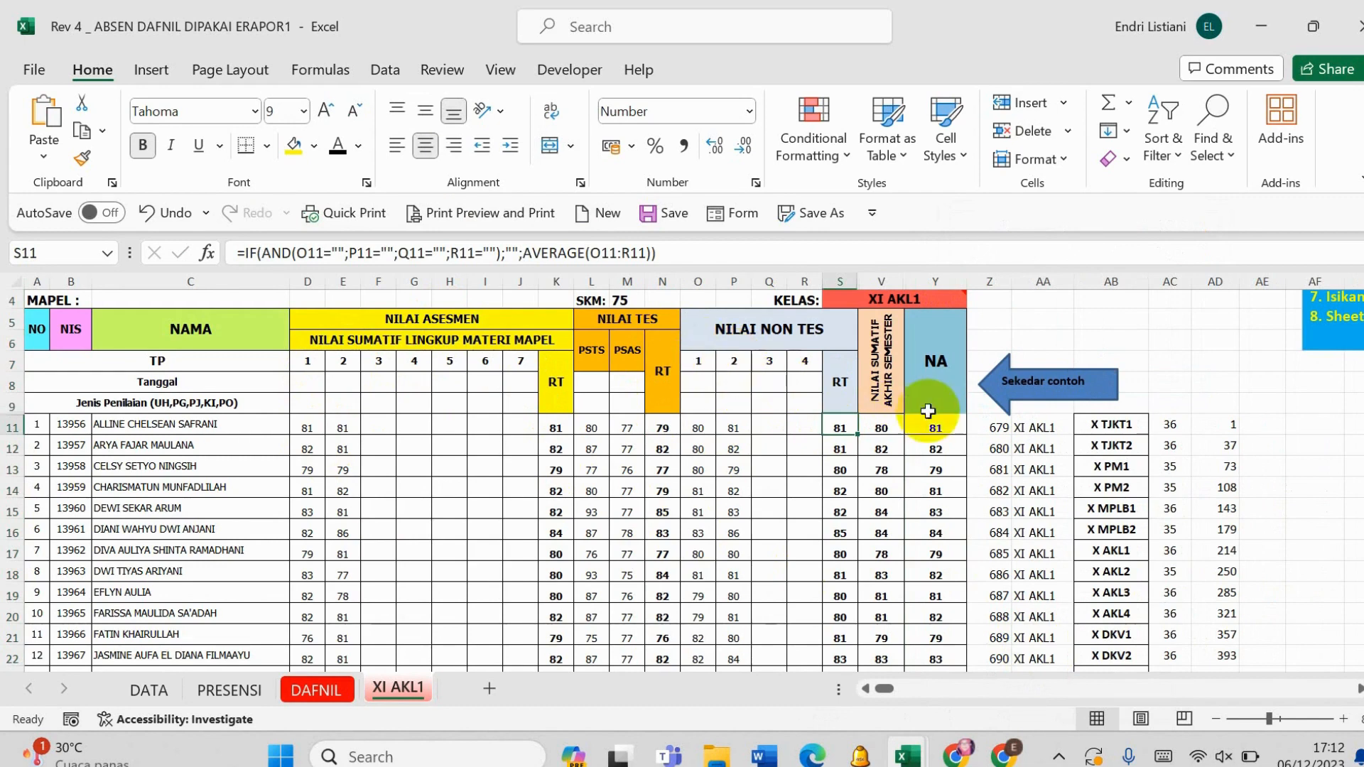
- Inspect the NILAI SUMATIF AKHIR SEMESTER formula in V11 and the RT header under NILAI TES
click(881, 444)
click(881, 425)
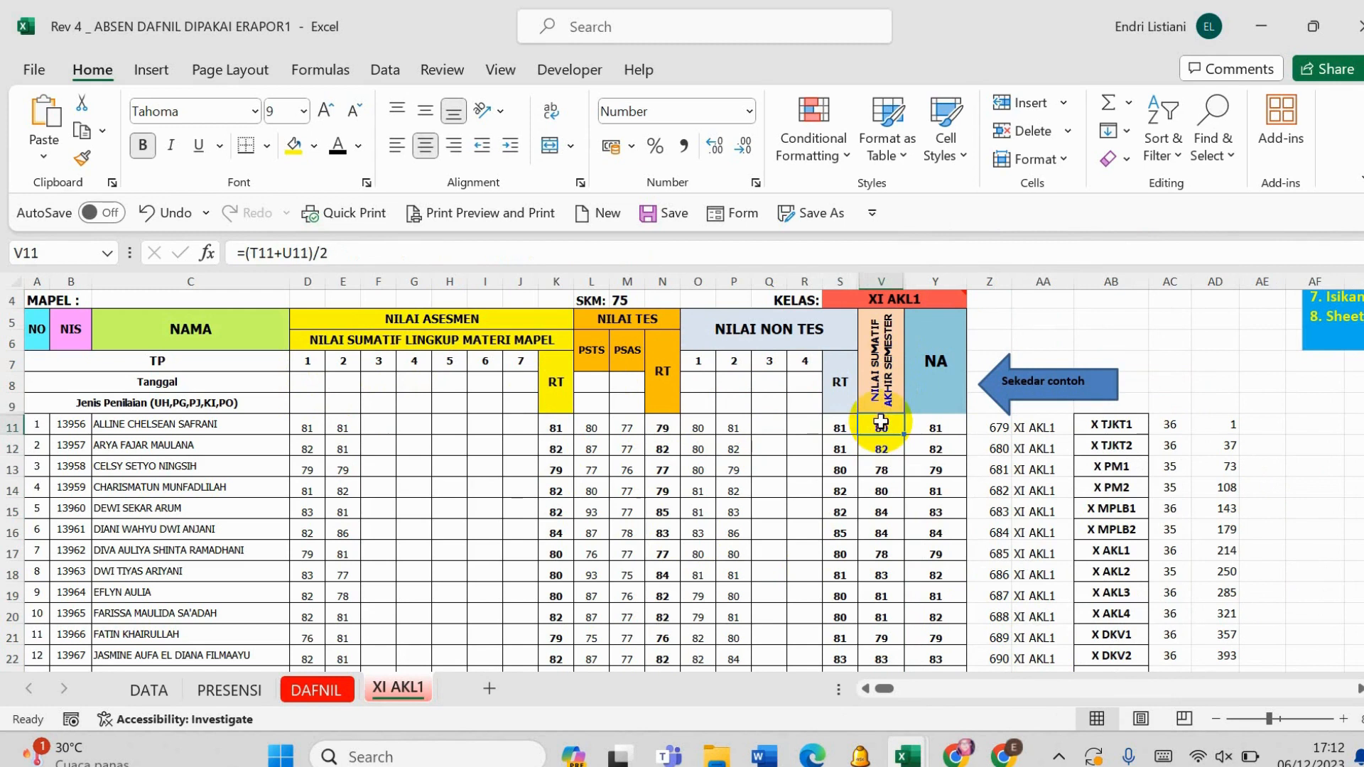
click(670, 392)
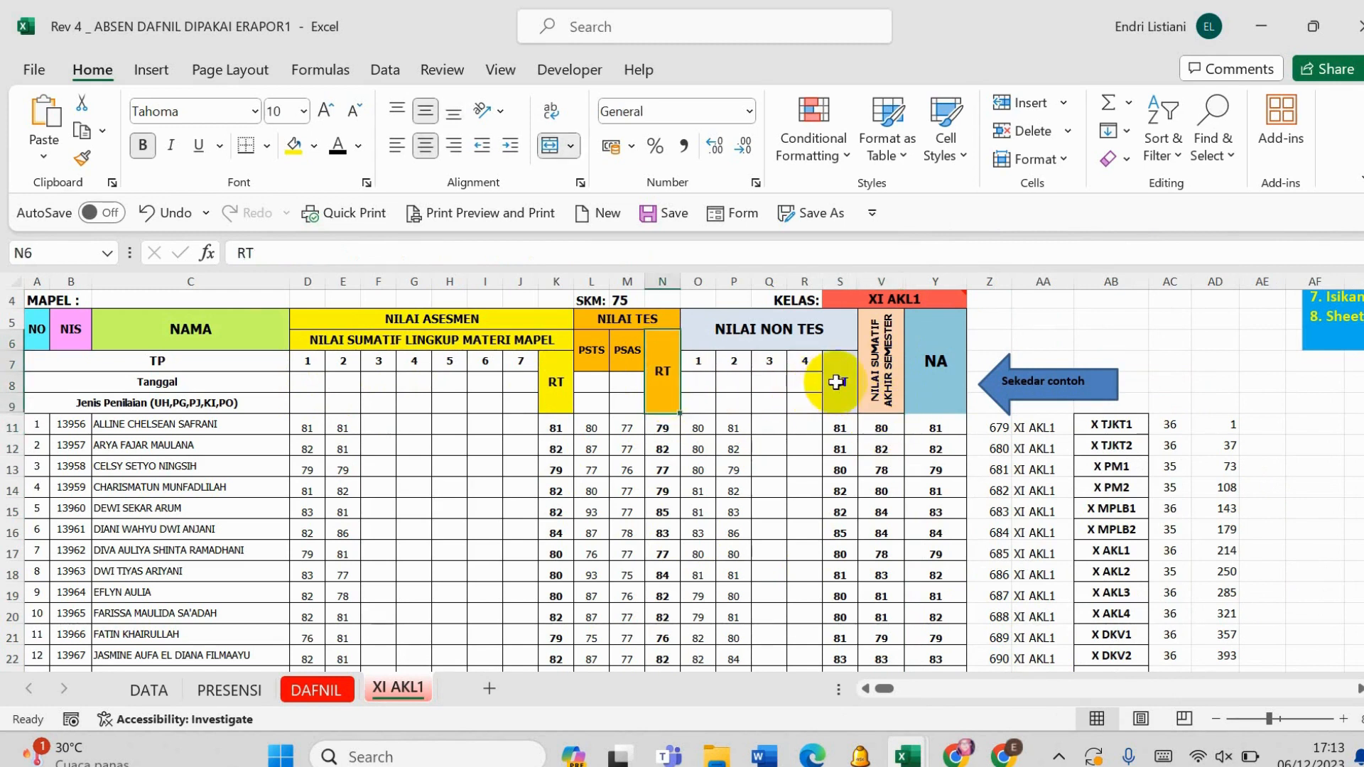
click(876, 371)
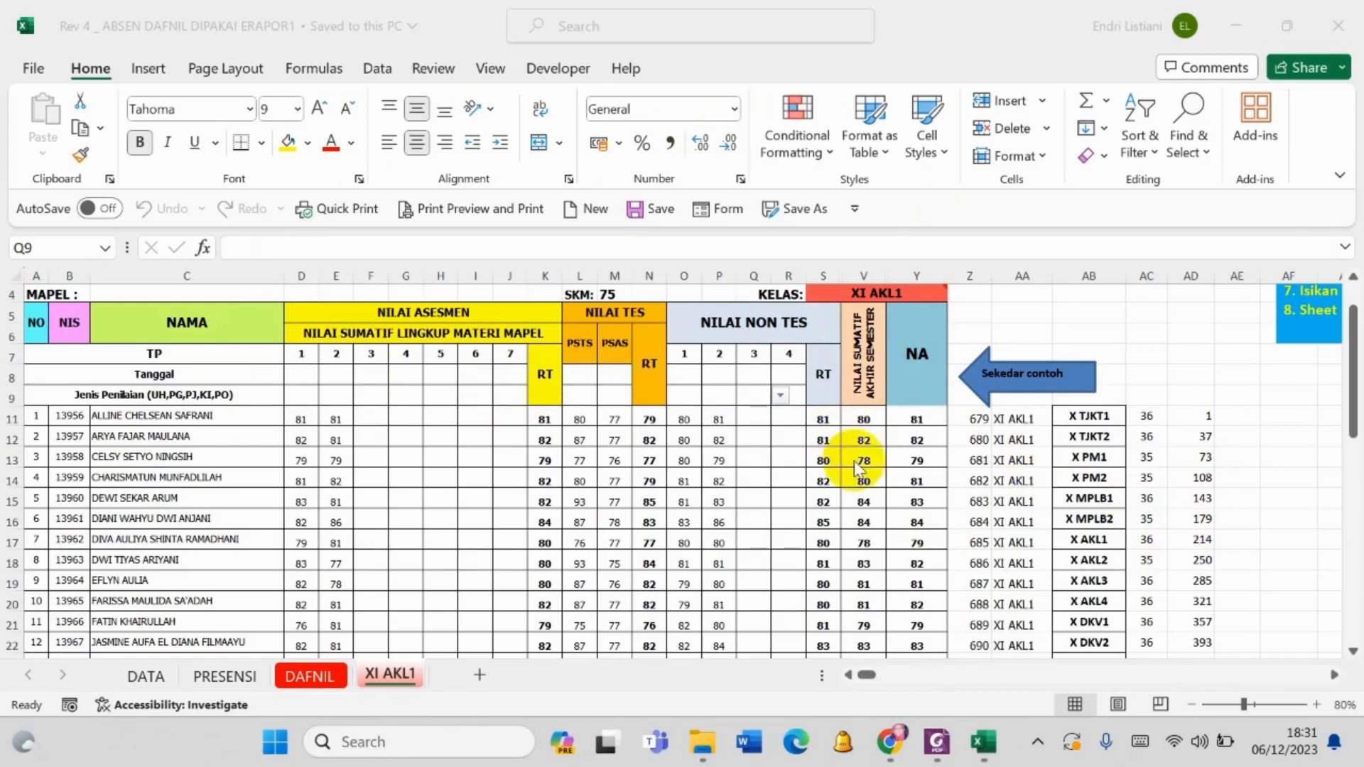
- Switch to e-Rapor SMK in Chrome, open Beranda, and review the taught subjects with their student and assessed-student counts
click(894, 742)
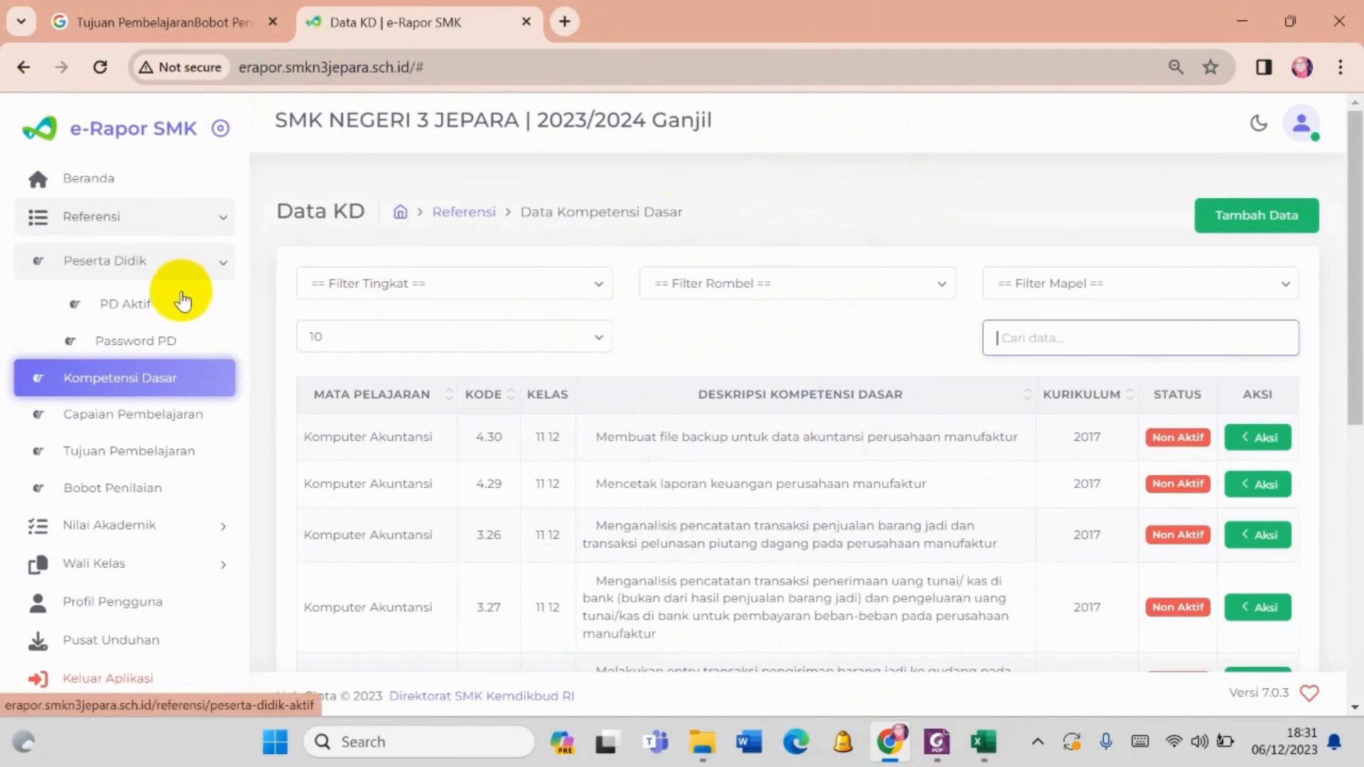
click(104, 186)
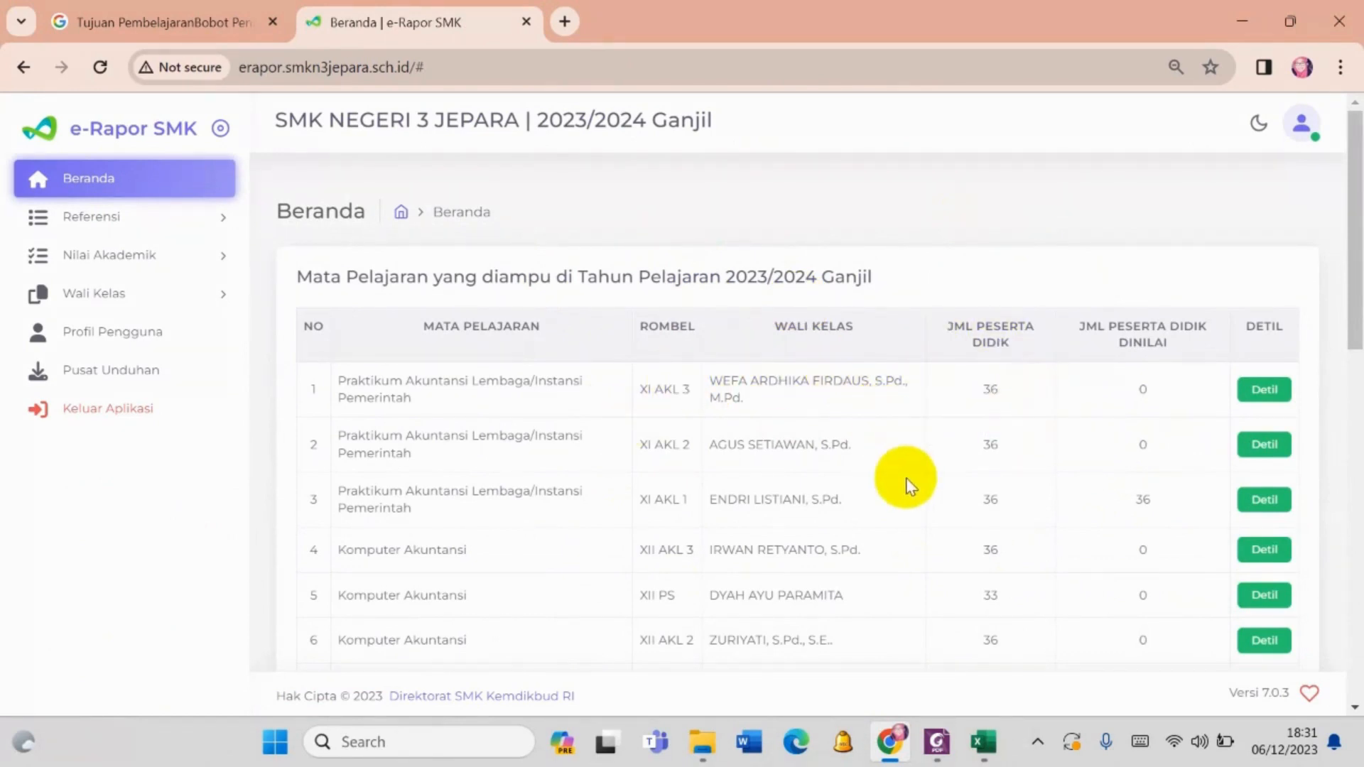
scroll(604, 371, down, 2)
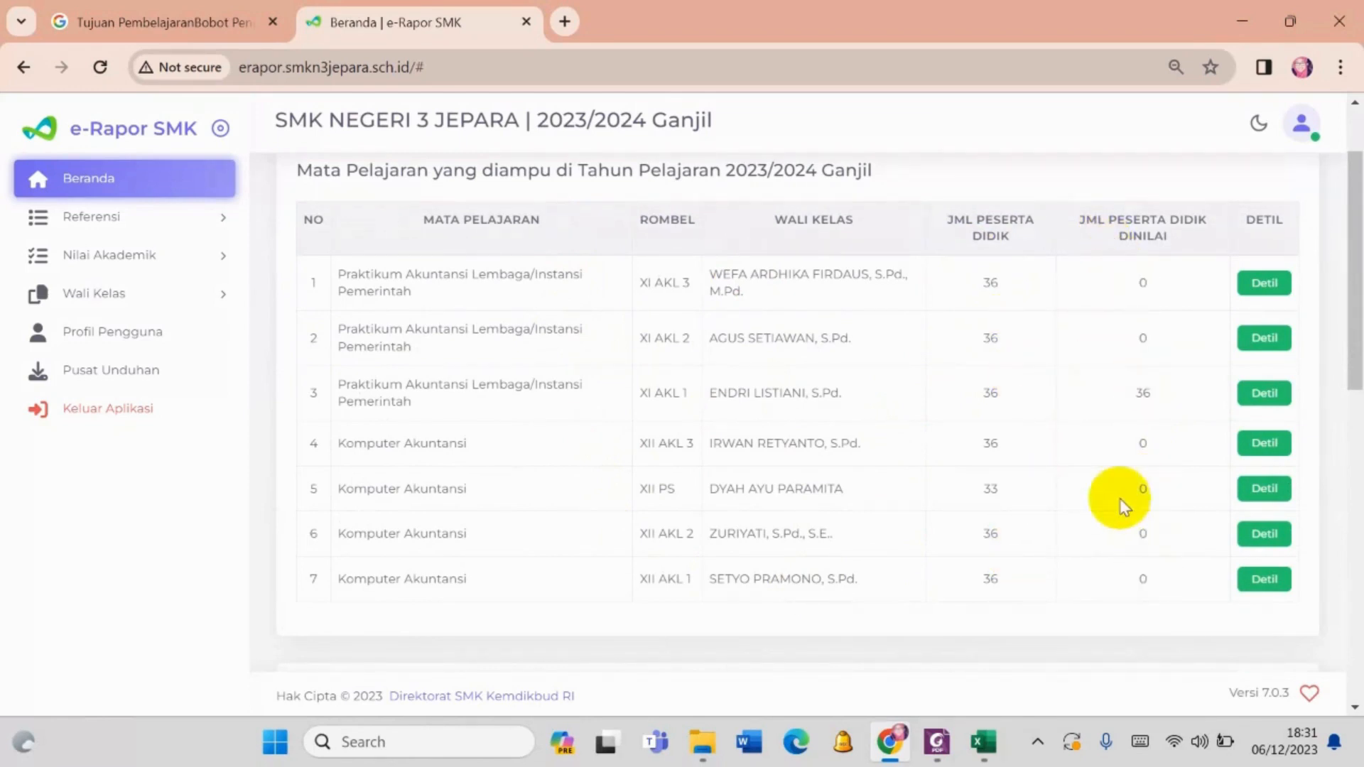
scroll(1115, 496, down, 2)
scroll(1113, 495, down, 3)
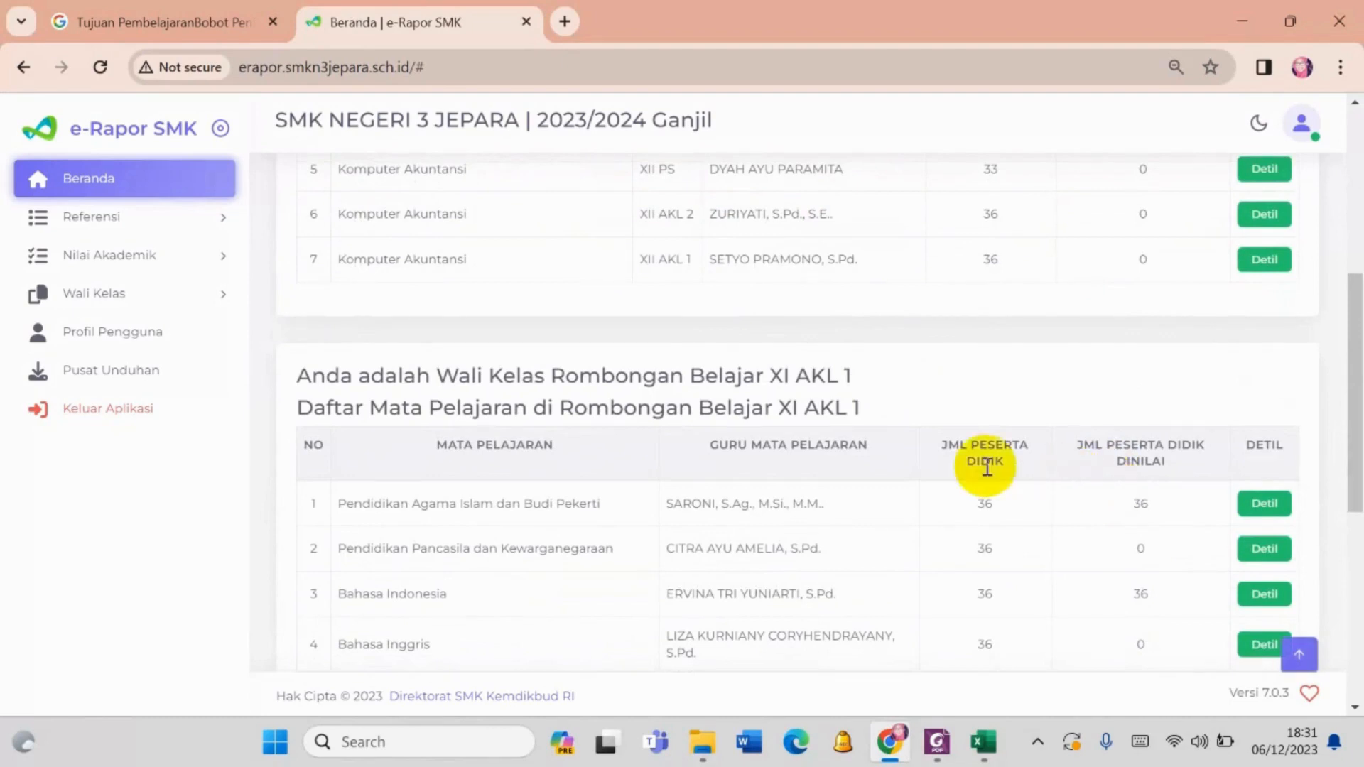
scroll(975, 424, down, 2)
scroll(1064, 372, up, 4)
scroll(1064, 371, up, 2)
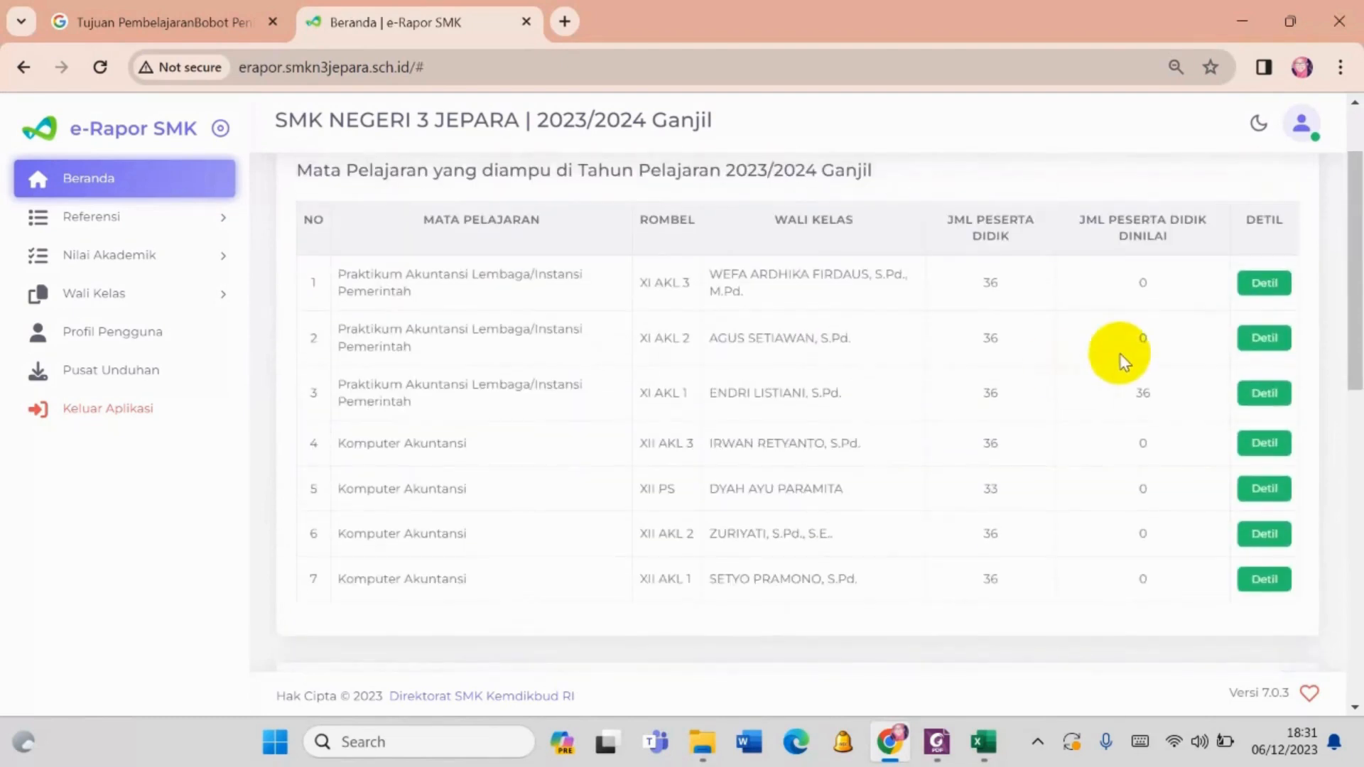
scroll(1167, 344, down, 5)
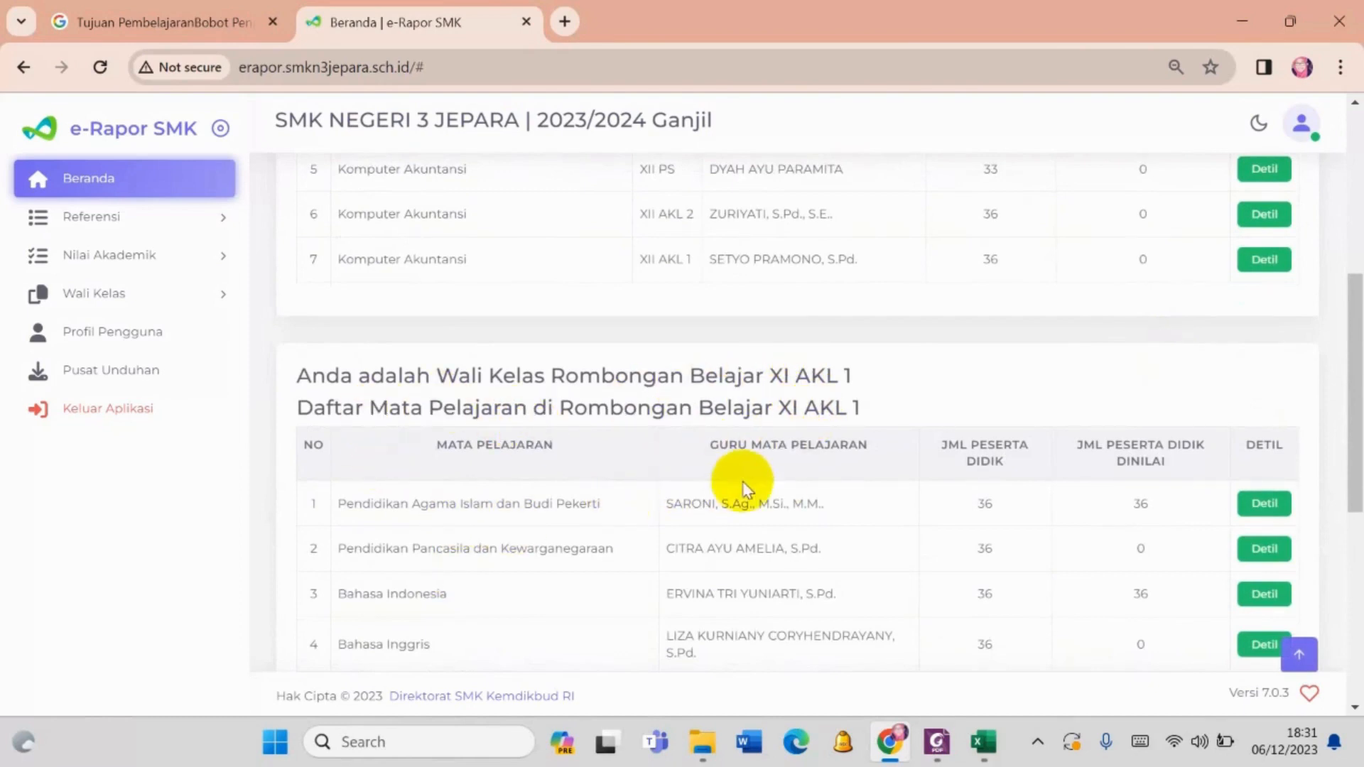
- Review the XI AKL 1 homeroom subject list and view the assessment details for Pendidikan Agama Islam dan Budi Pekerti
scroll(624, 483, down, 2)
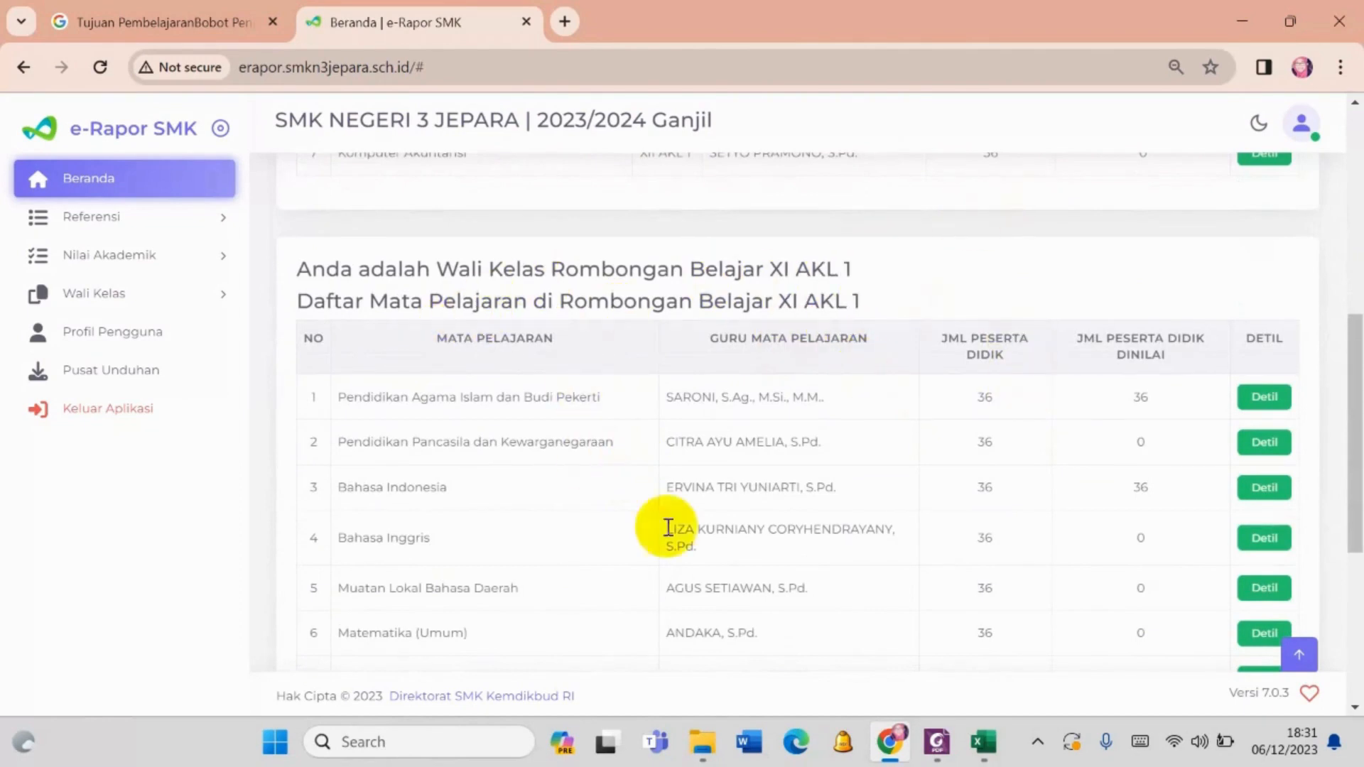
scroll(625, 412, down, 2)
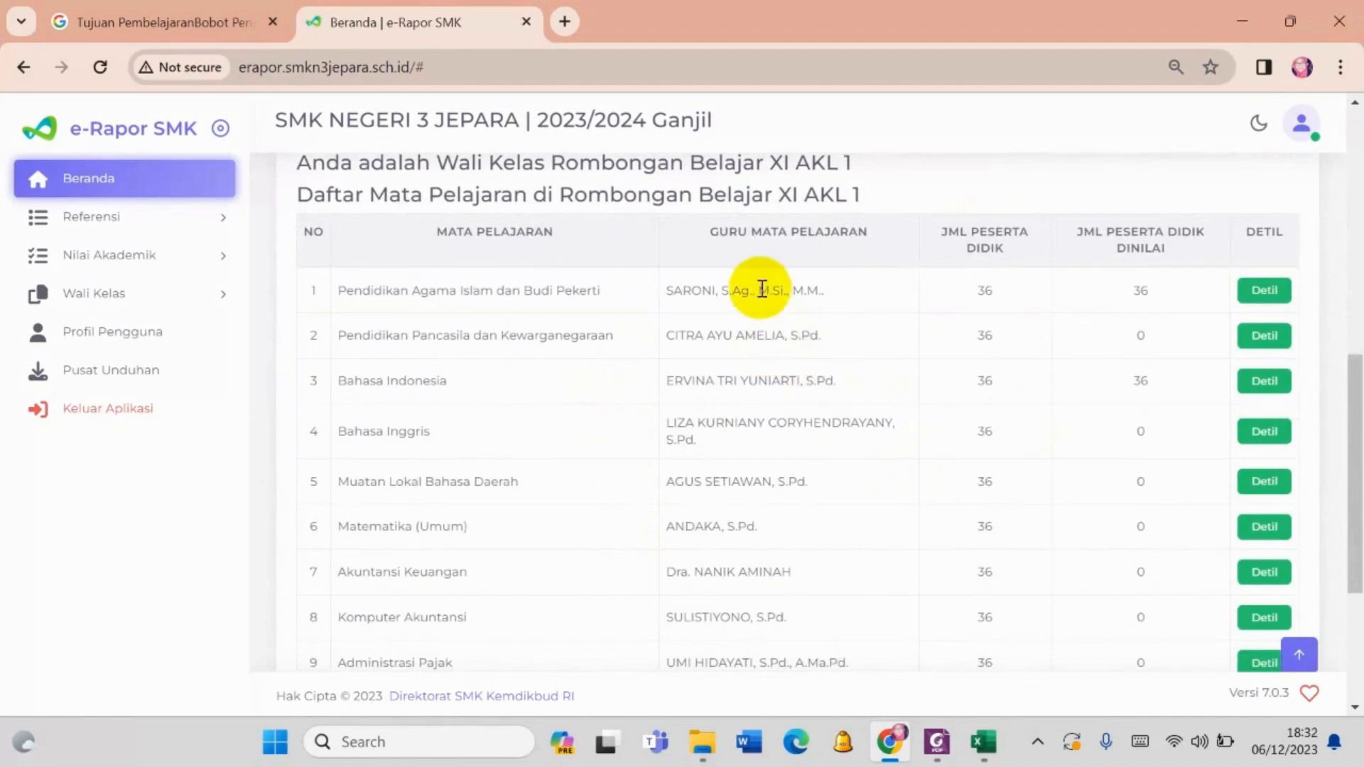
scroll(762, 285, up, 2)
drag(770, 268, 878, 270)
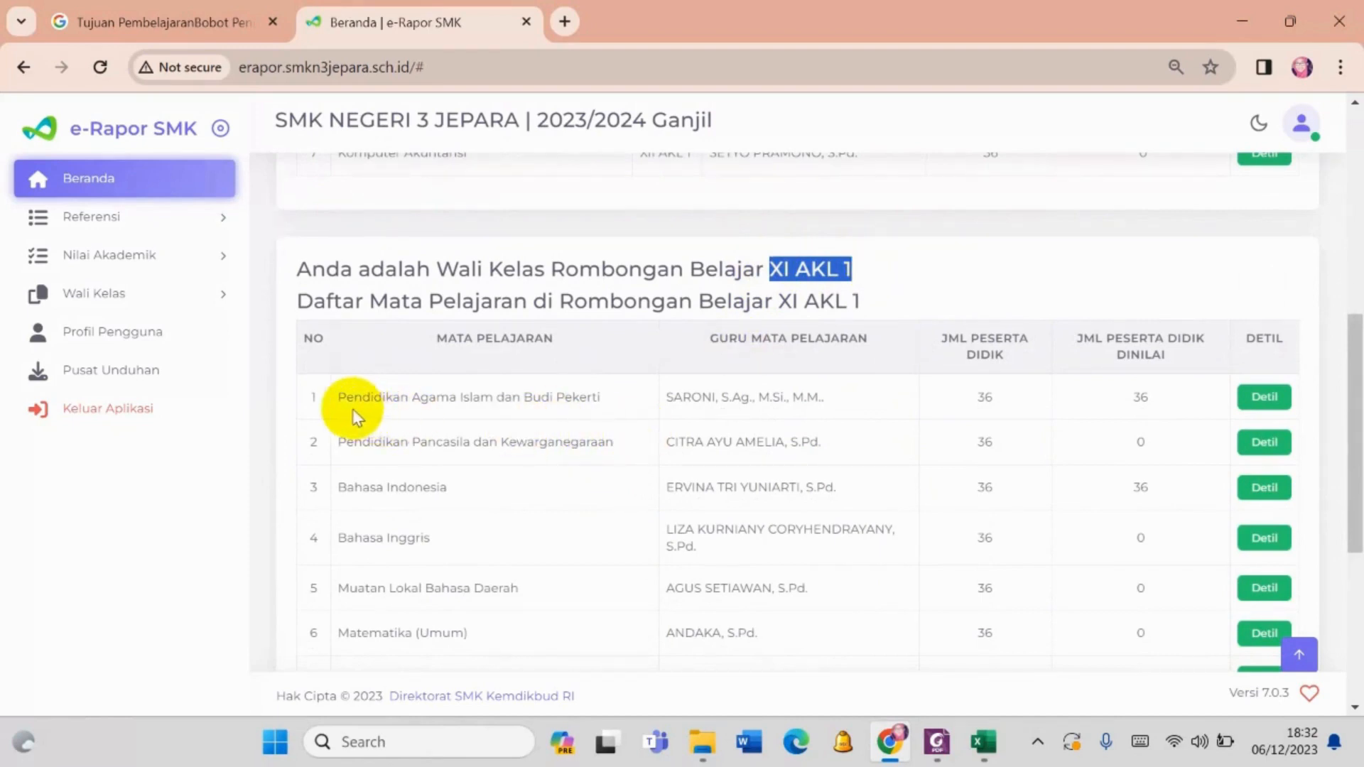
drag(340, 404, 795, 396)
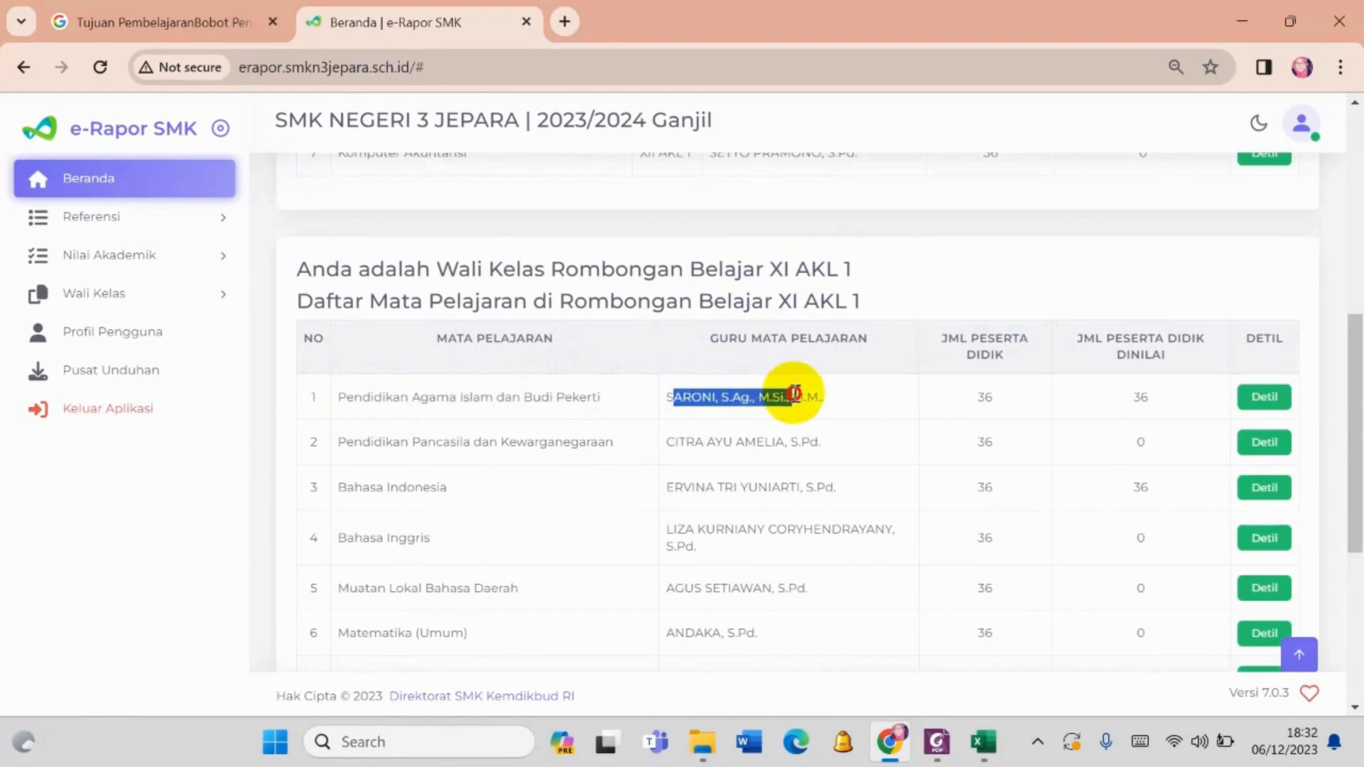
click(1265, 400)
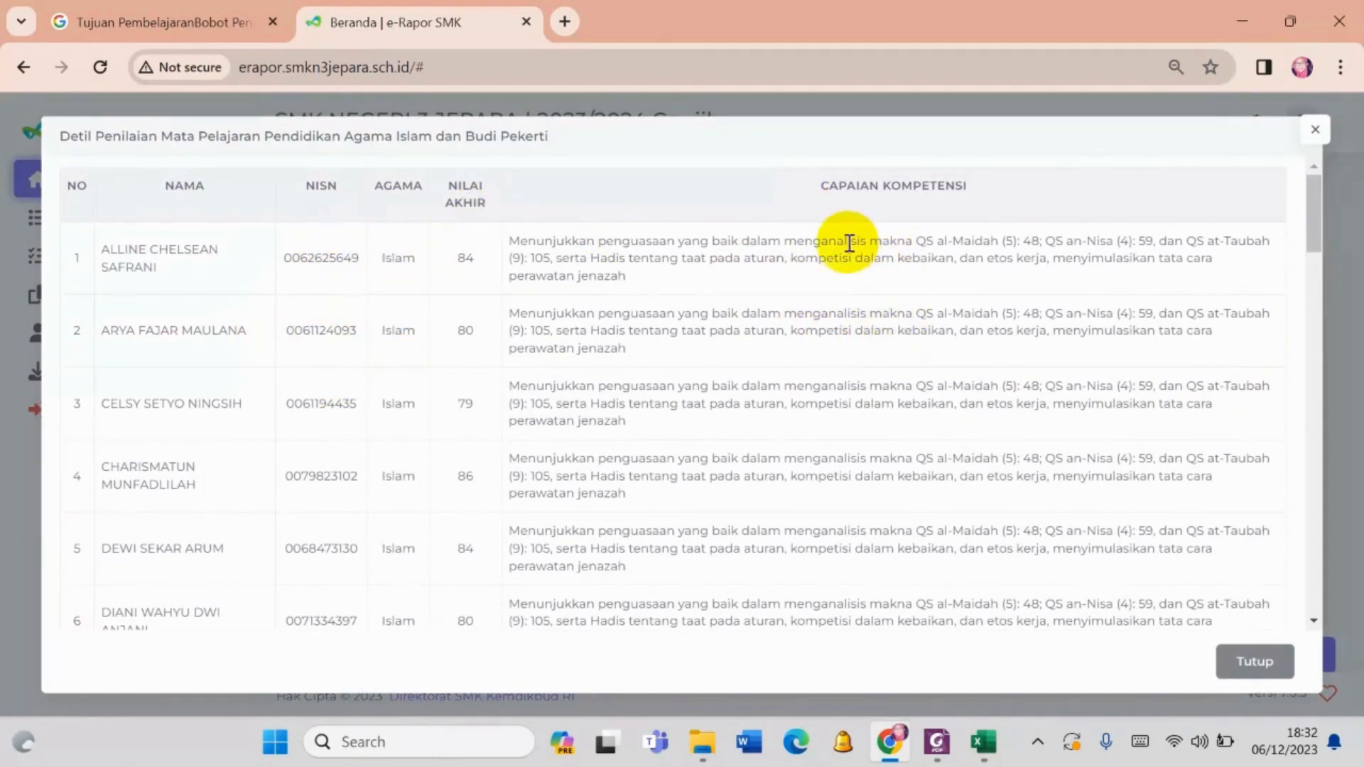
click(1253, 658)
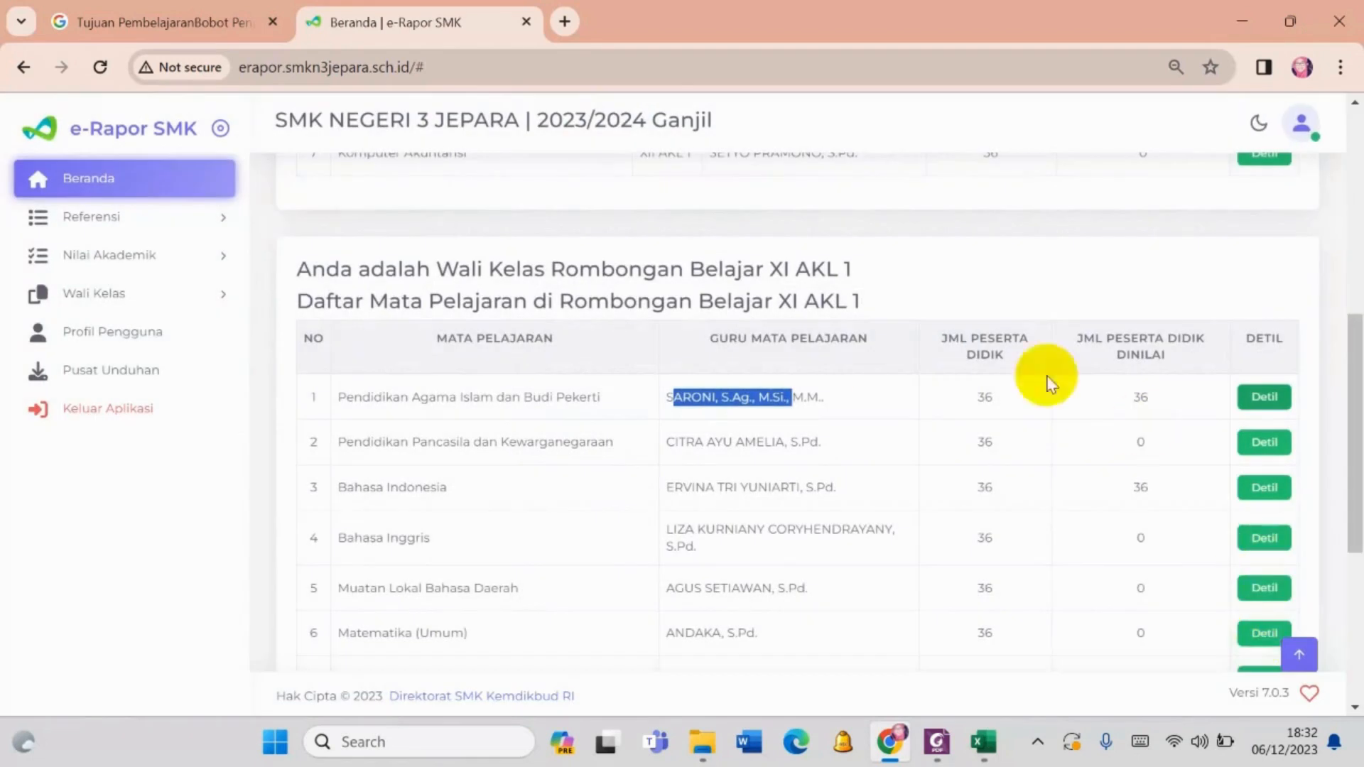
click(167, 466)
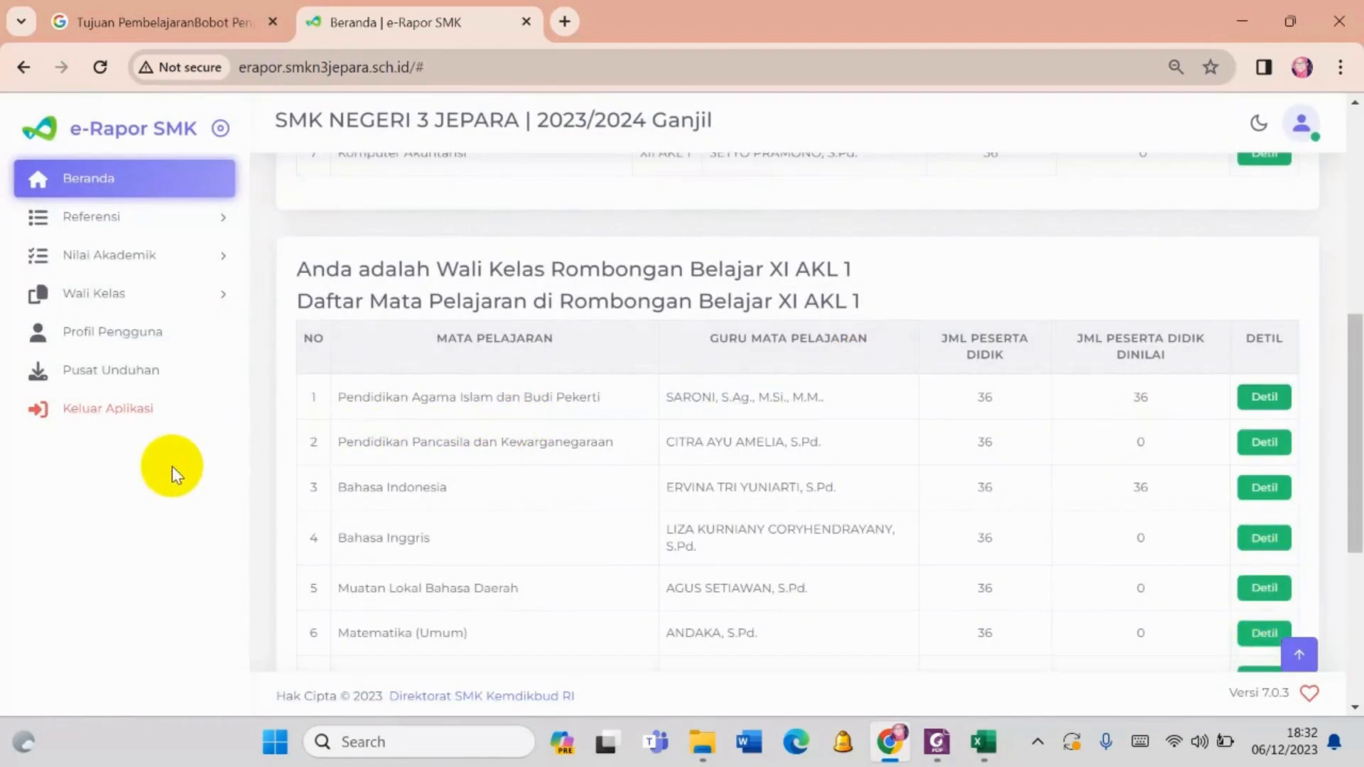
- Look at the Peserta Didik options under Referensi and open the Kompetensi Dasar data
click(141, 228)
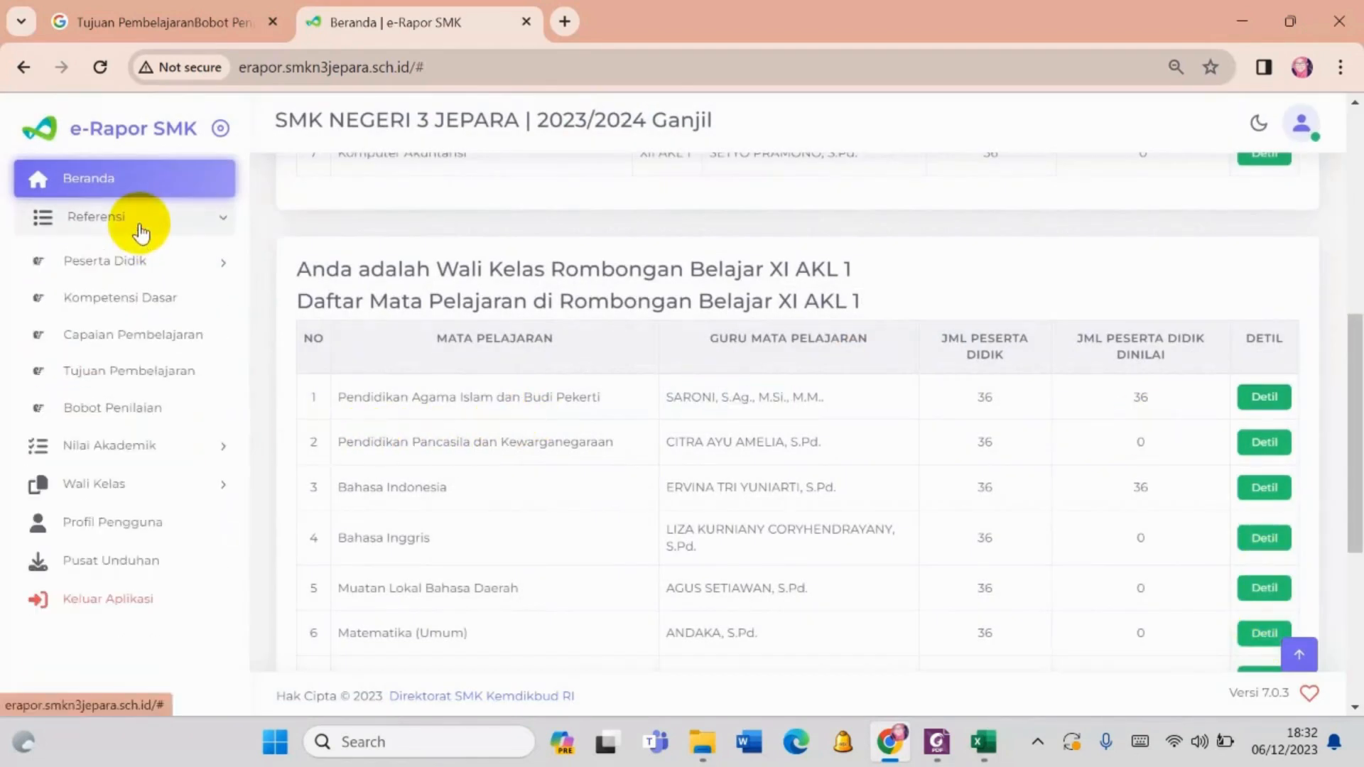
click(126, 265)
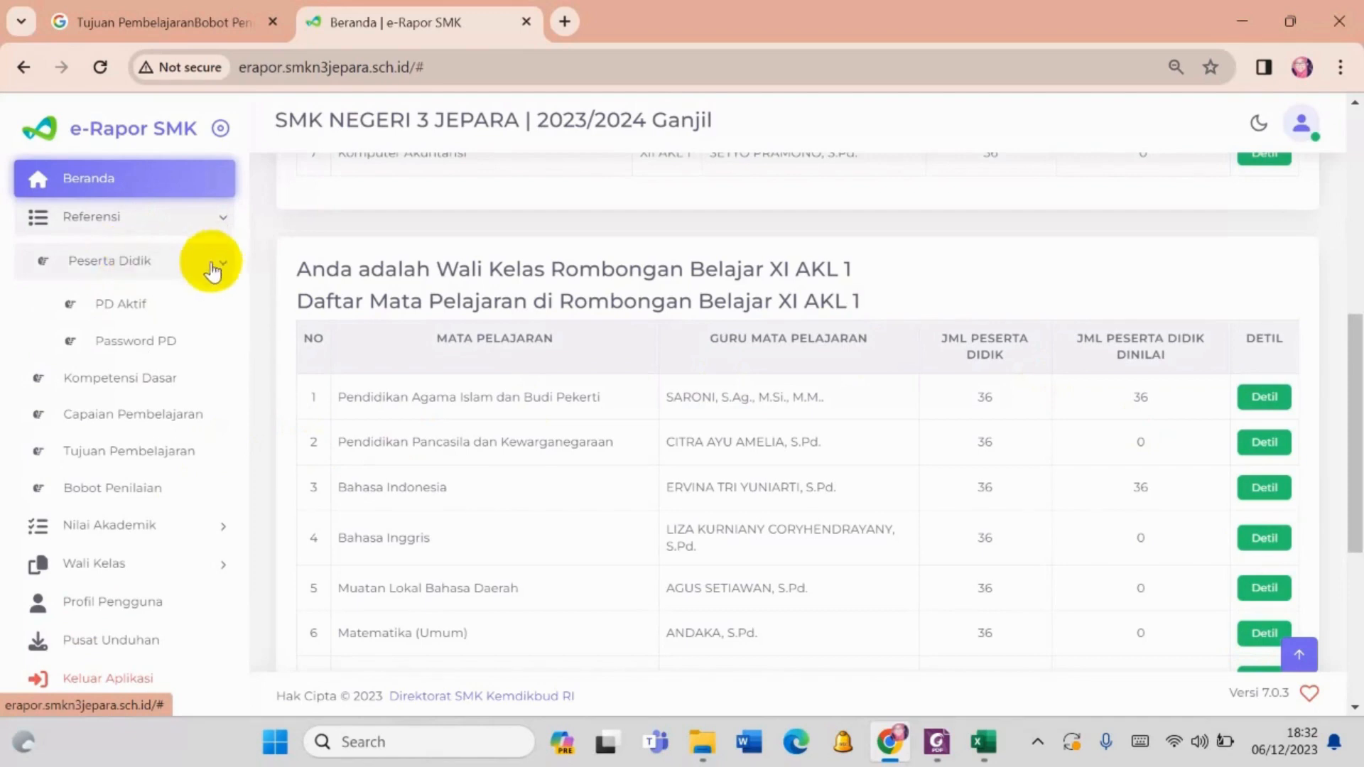
click(89, 266)
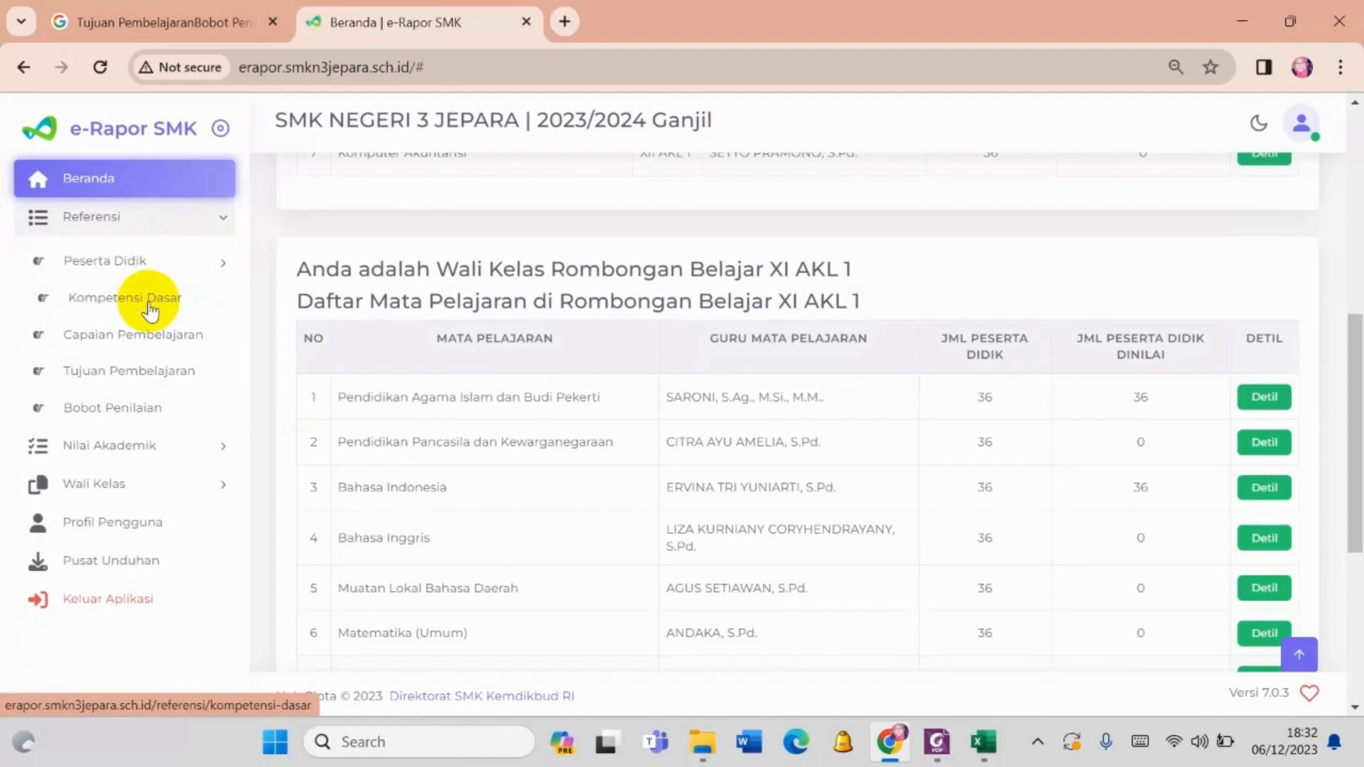
click(149, 302)
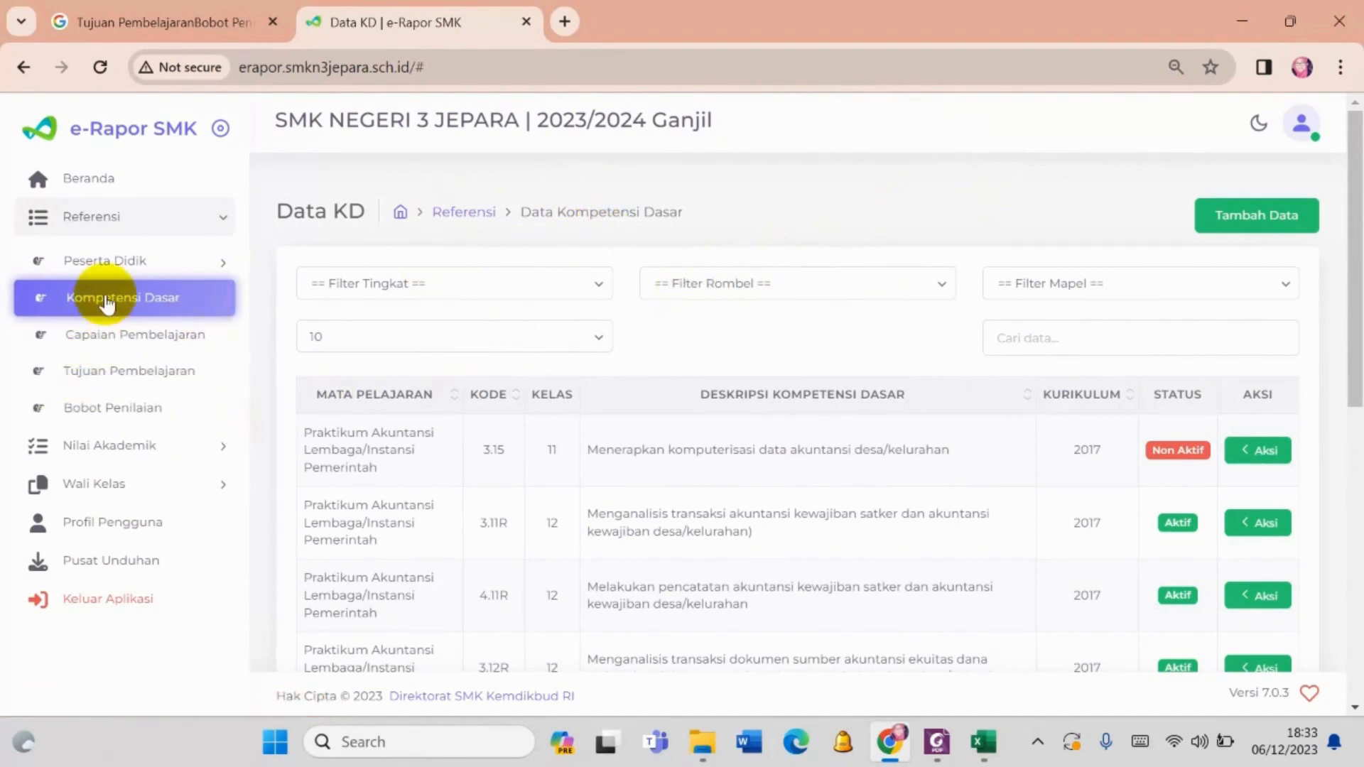
- Check the Capaian Pembelajaran data, return to Kompetensi Dasar, and review its competency descriptions and status
click(199, 338)
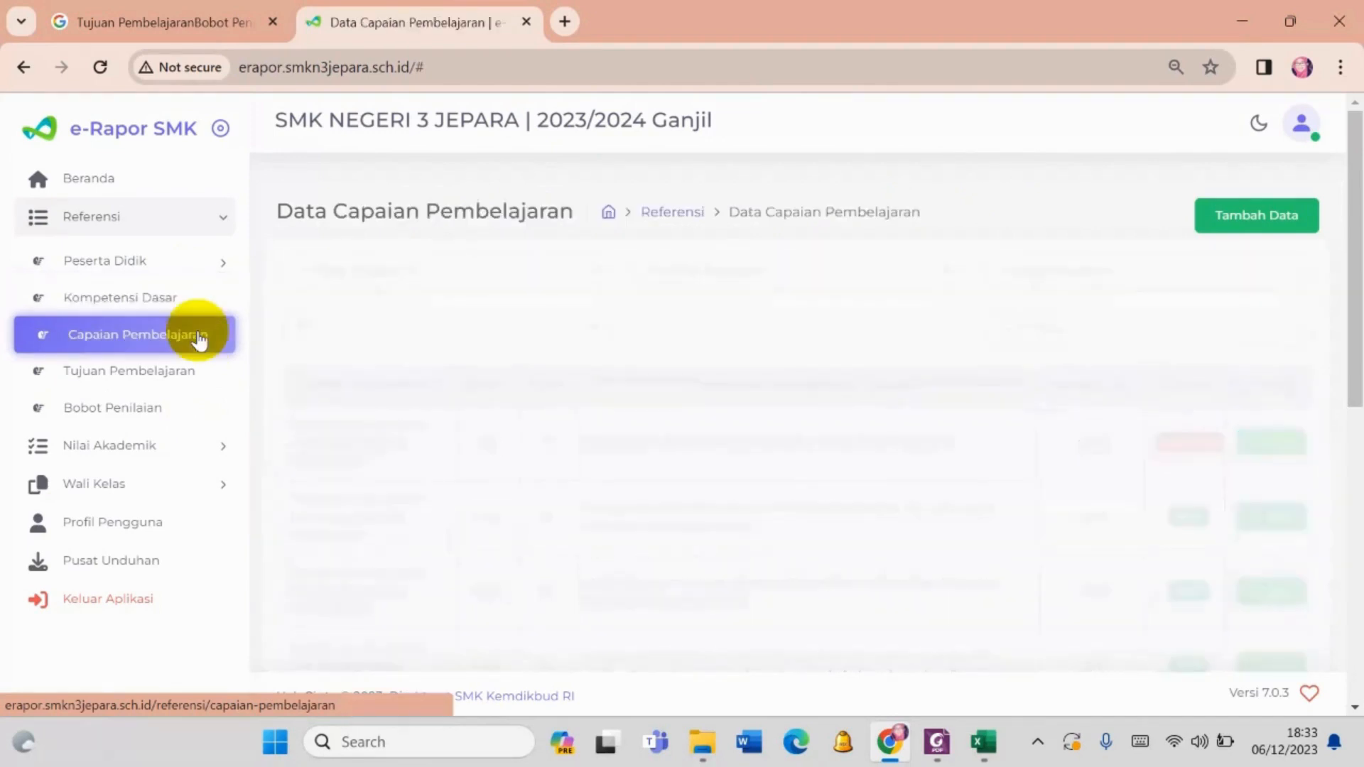
click(163, 308)
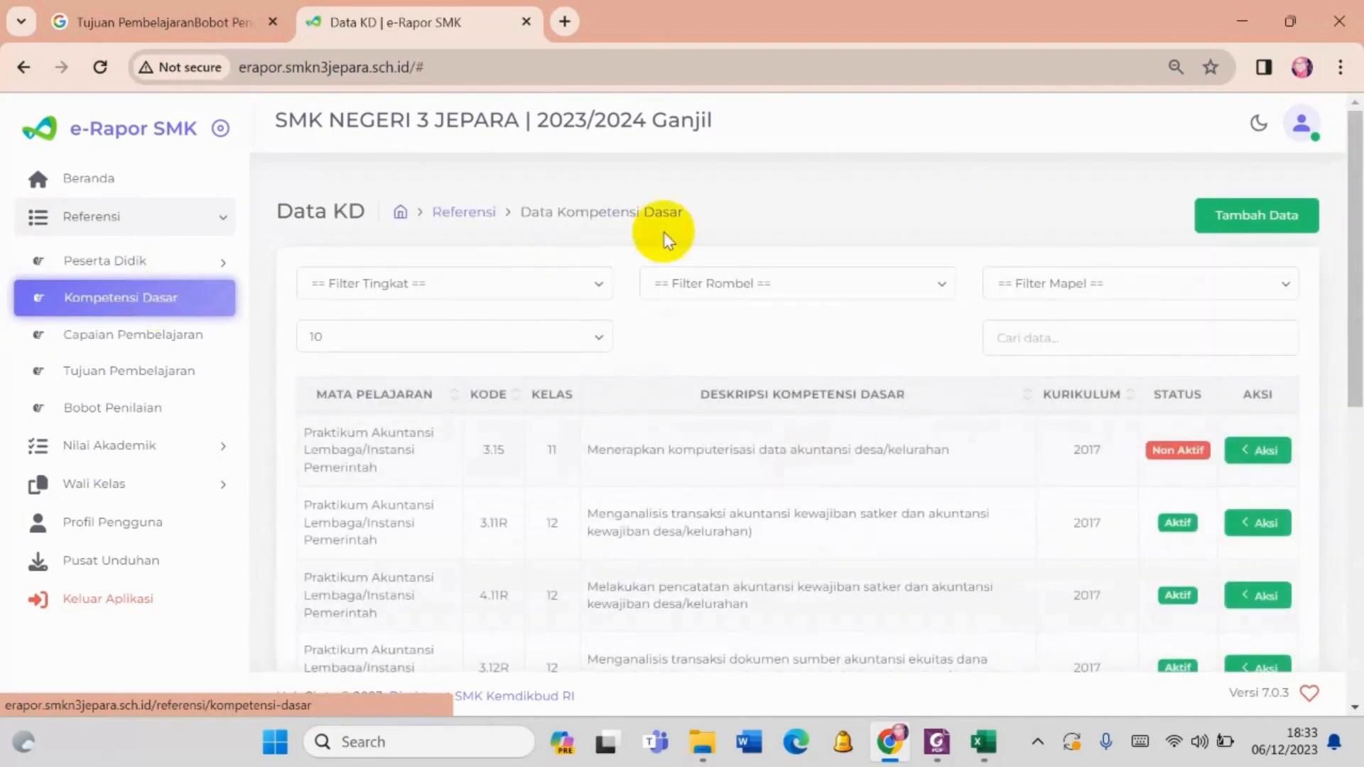
scroll(799, 412, down, 5)
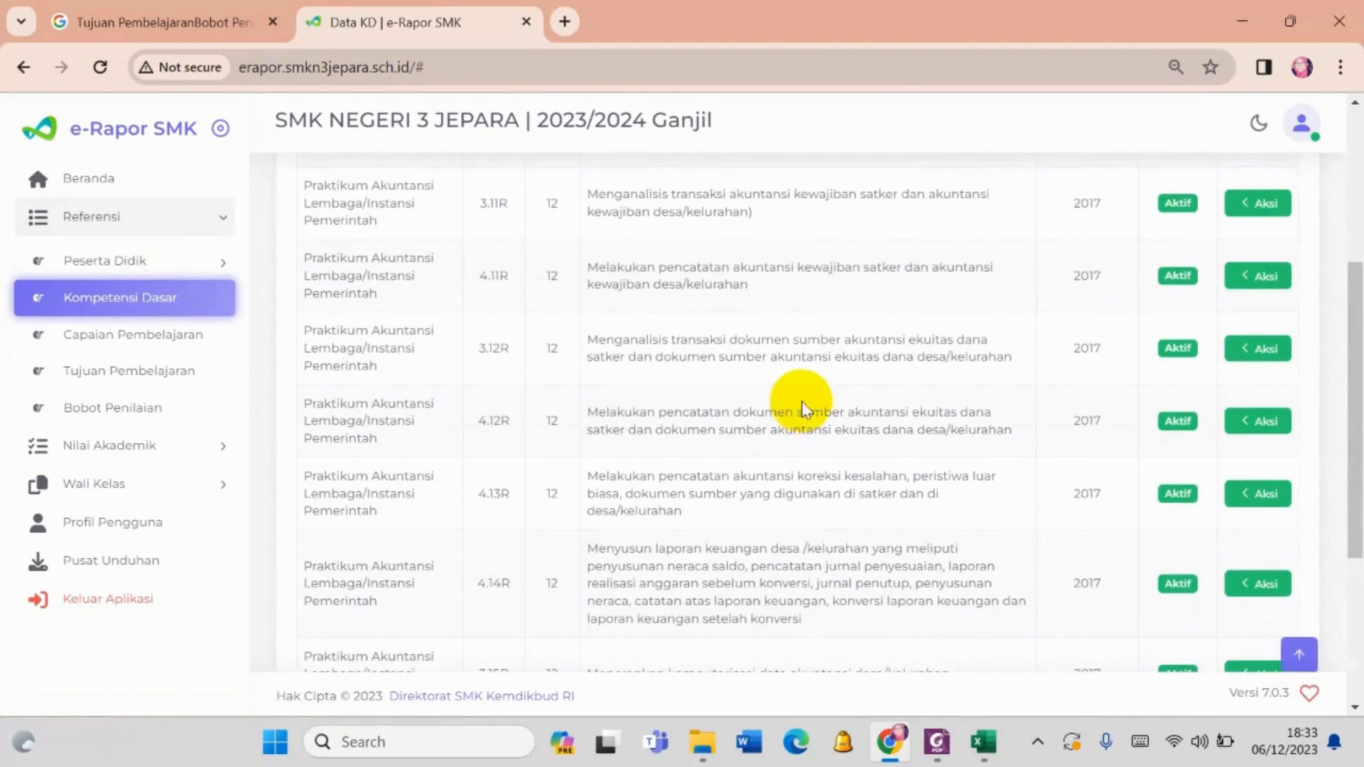
scroll(897, 374, up, 2)
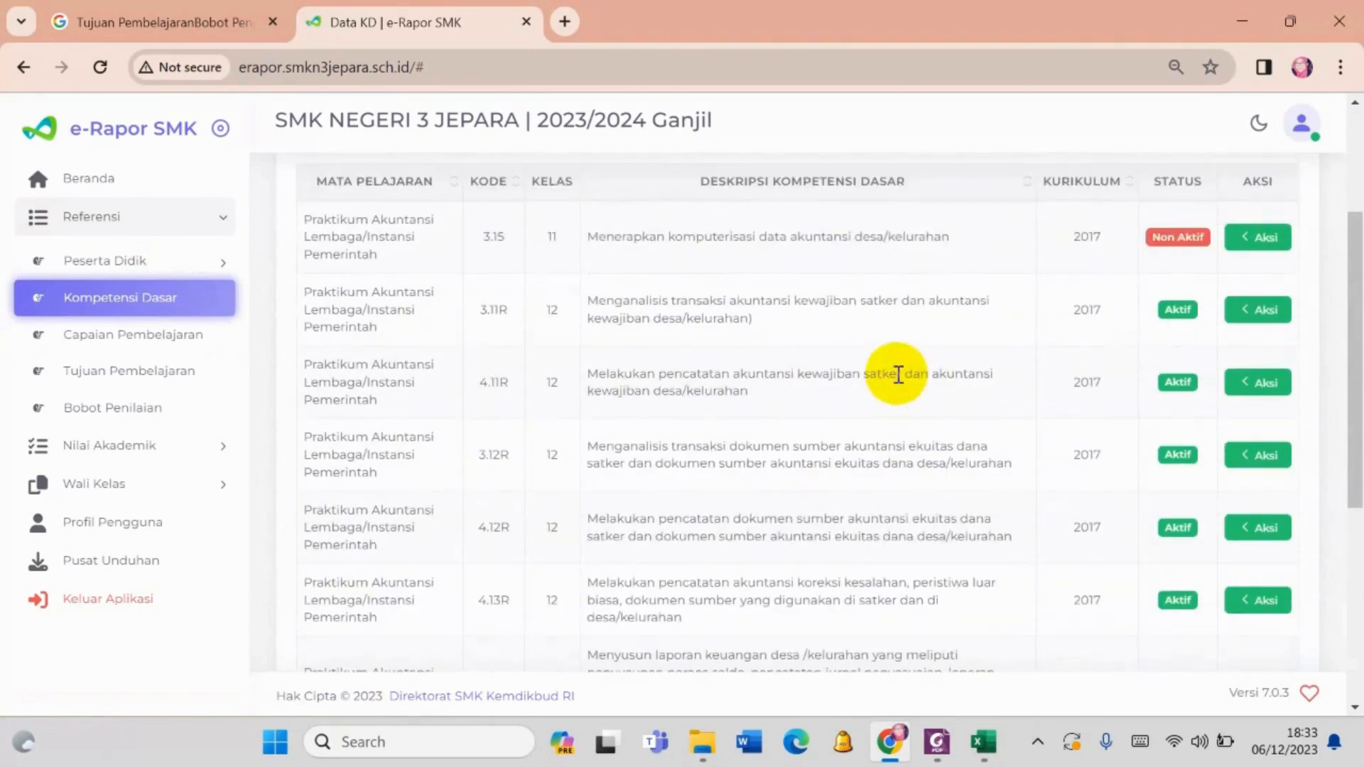
scroll(898, 374, up, 2)
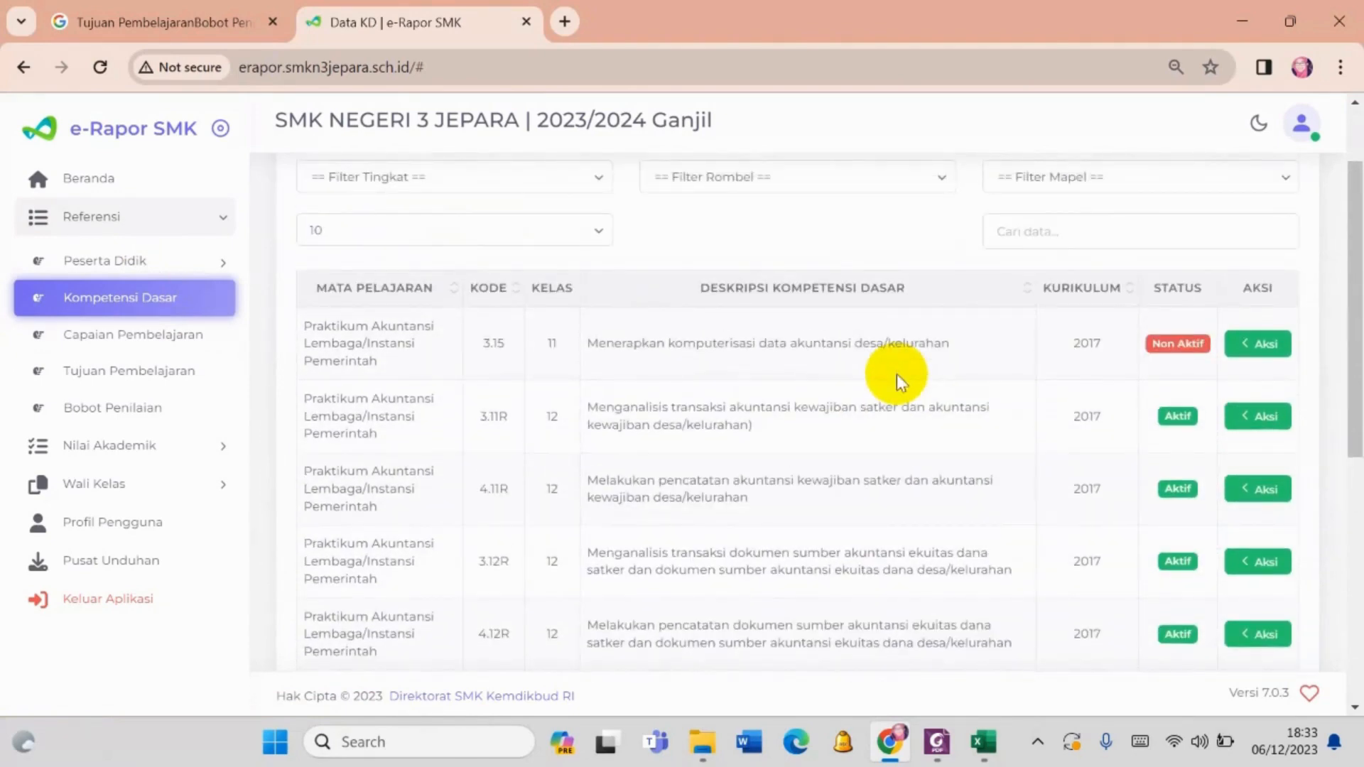
scroll(526, 361, up, 2)
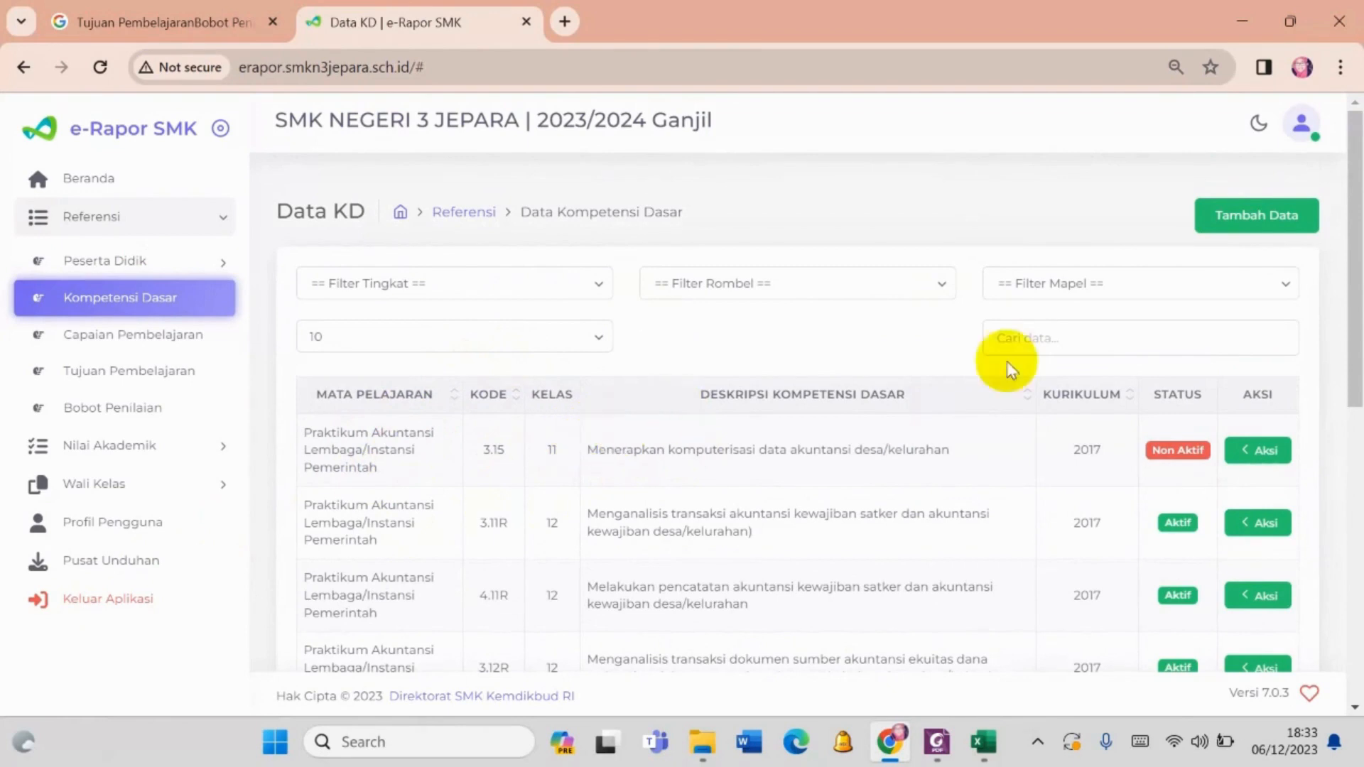
- Search the Kompetensi Dasar data for 3.1 and look through the first page of results
click(1044, 335)
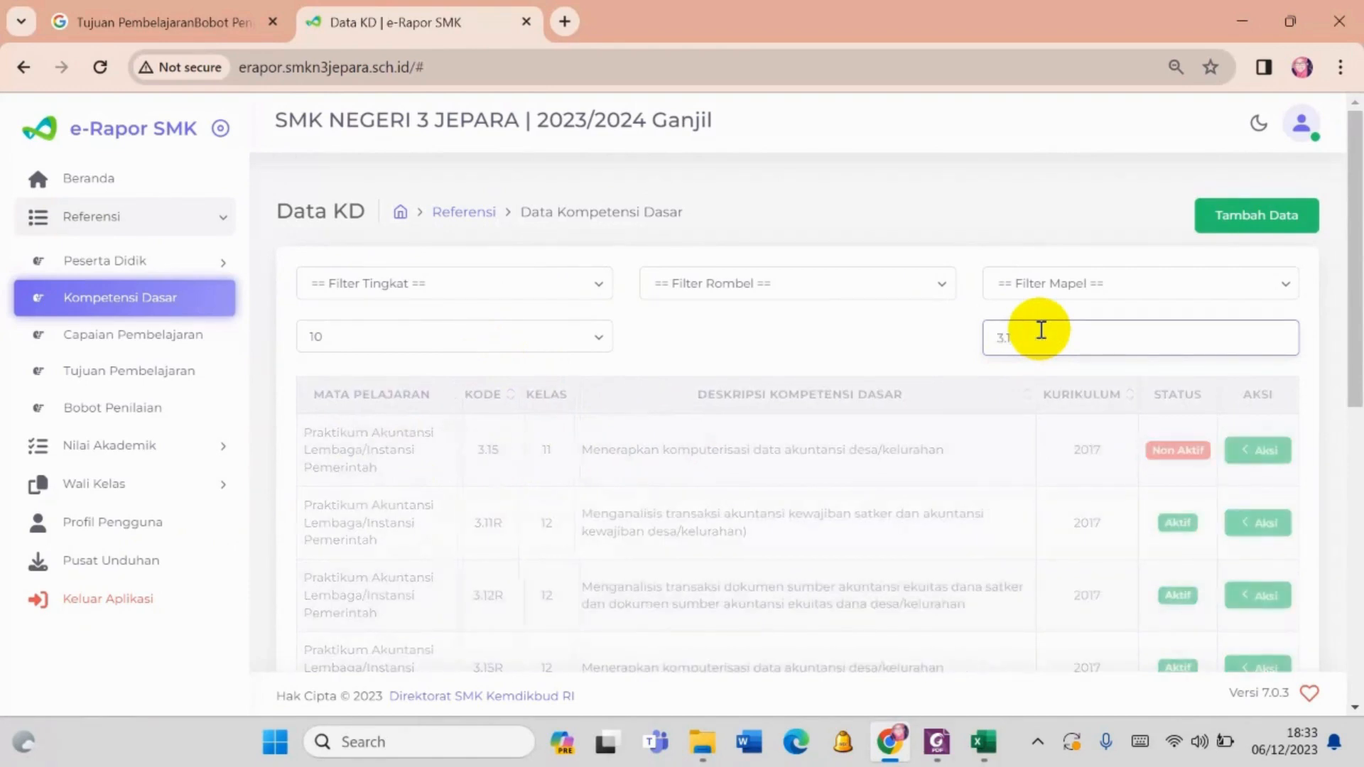
scroll(534, 654, down, 6)
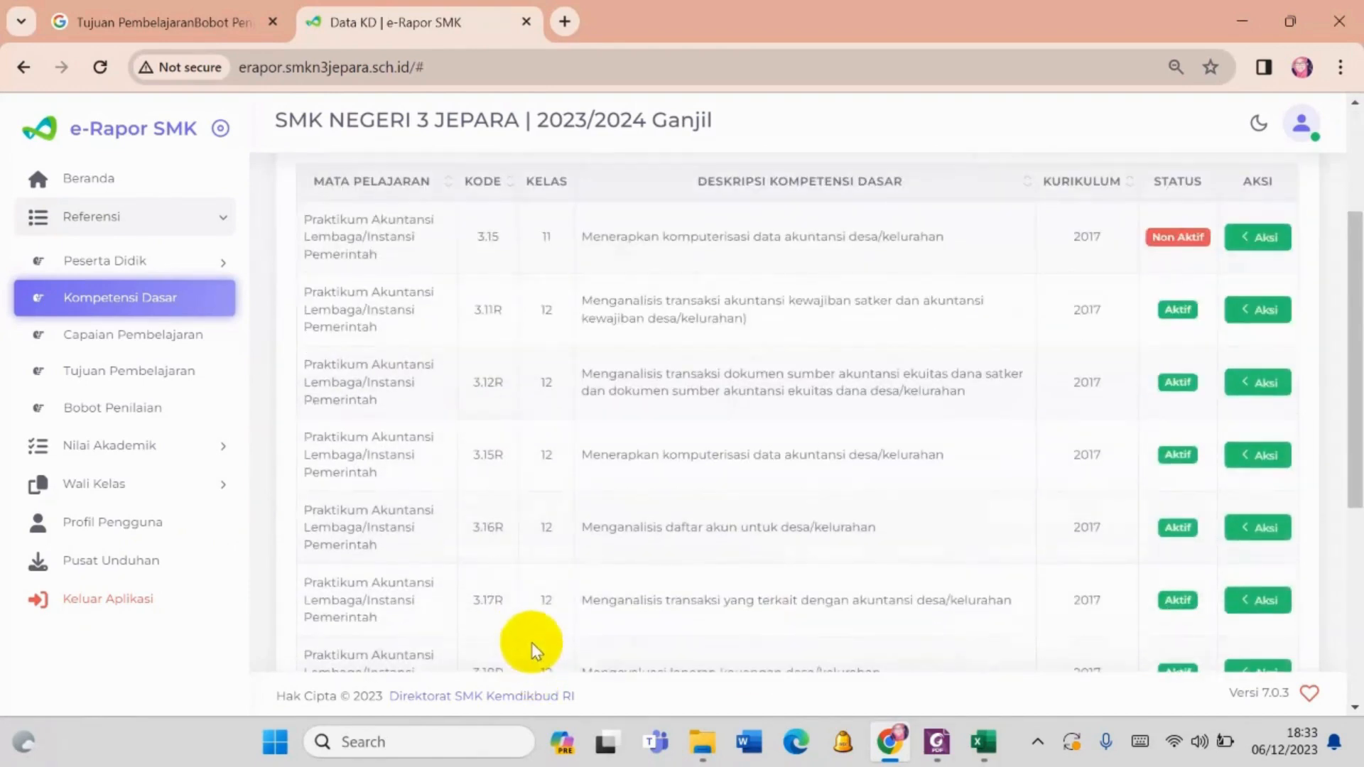
scroll(547, 547, up, 3)
scroll(552, 533, up, 3)
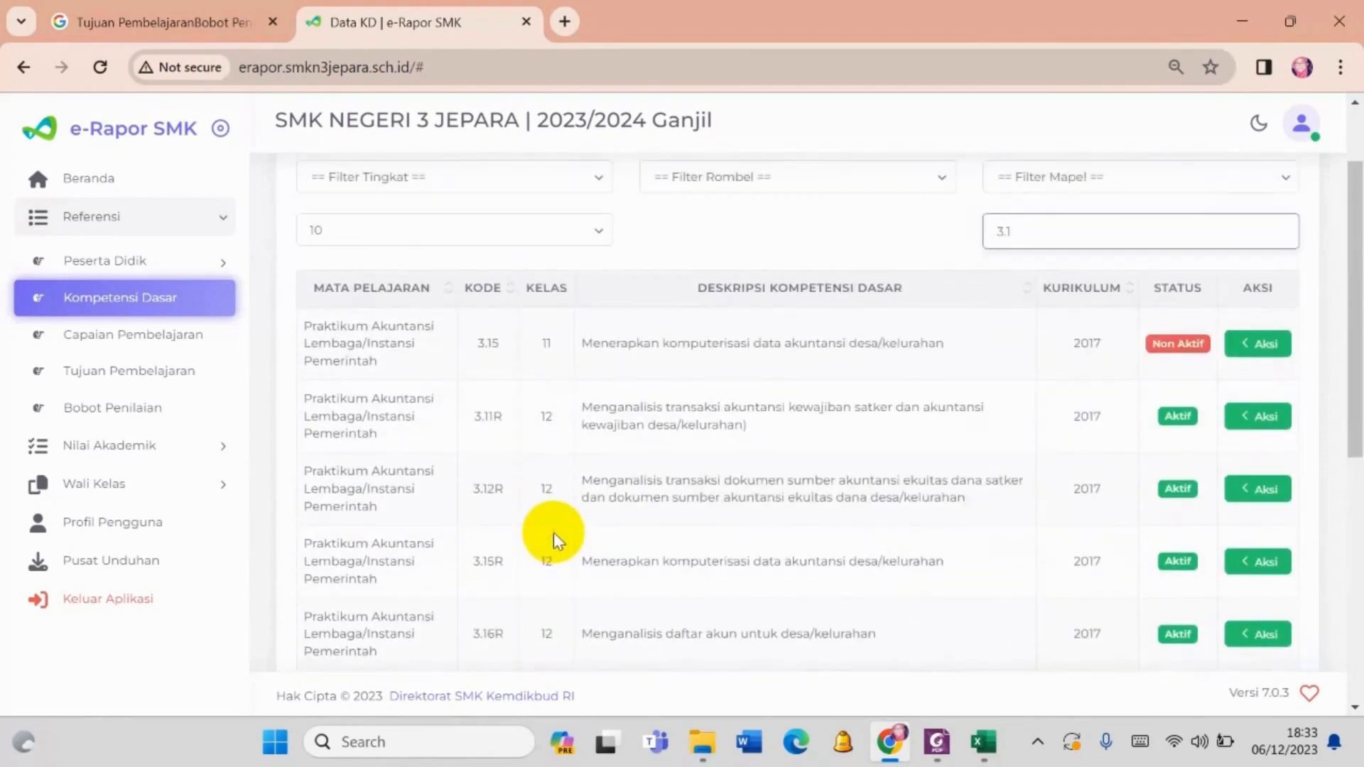
scroll(577, 509, down, 3)
scroll(575, 519, down, 5)
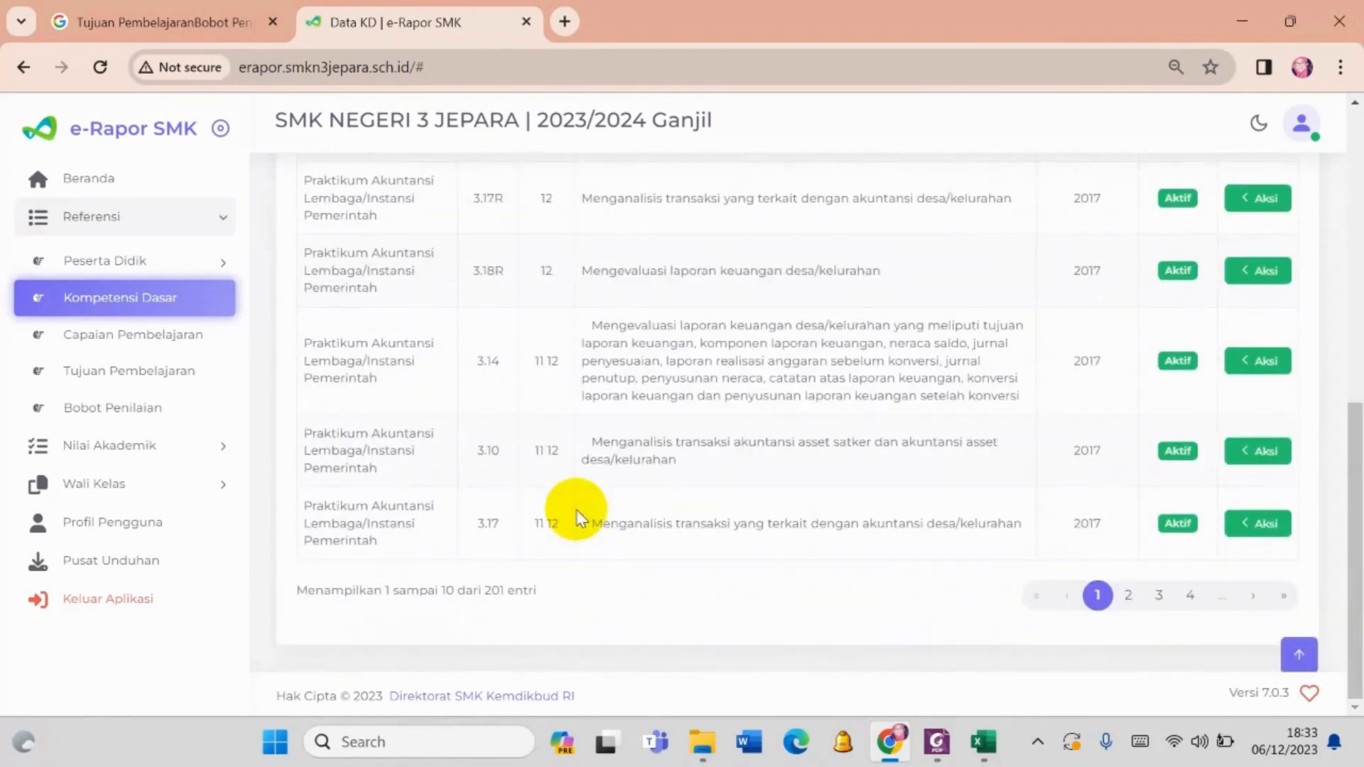
- Look through pages 2 and 3 of the 3.1 search results for competency codes, classes and status
click(1130, 597)
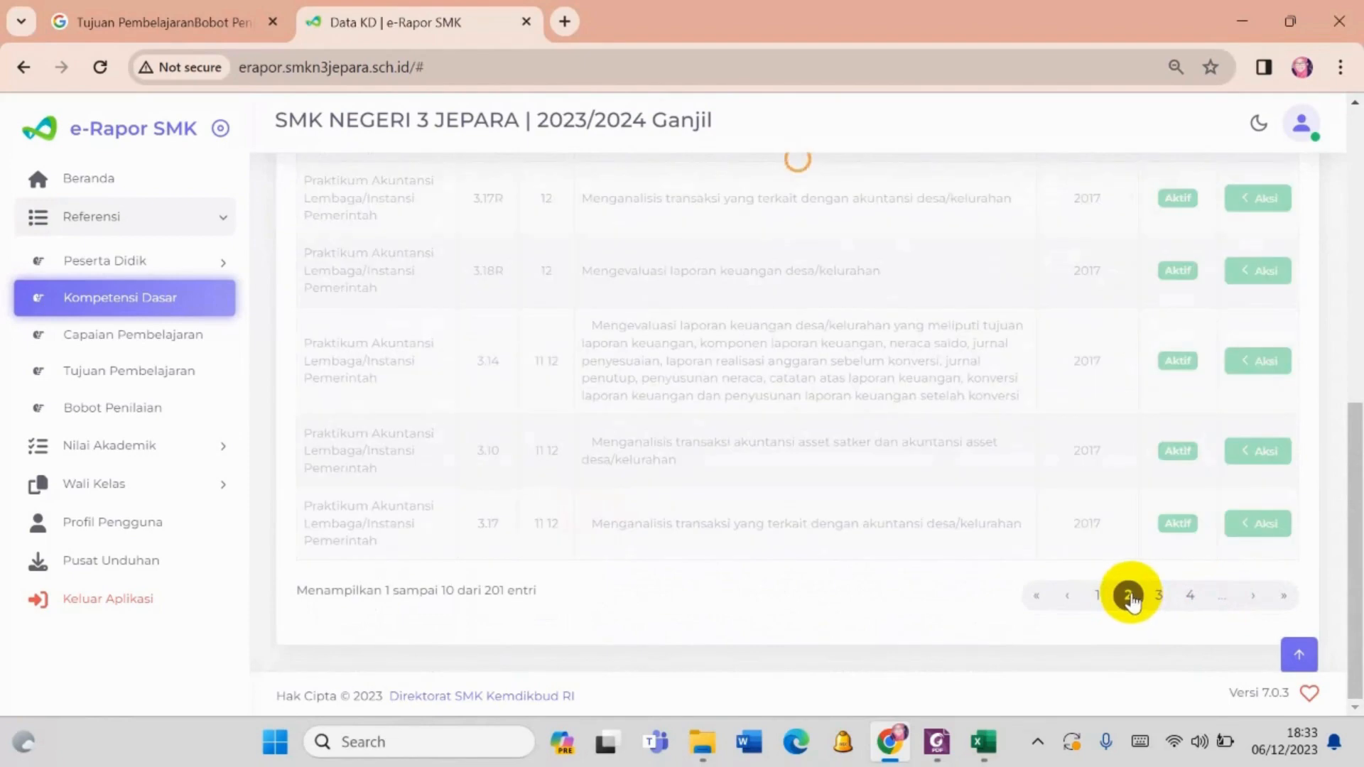
scroll(785, 569, up, 6)
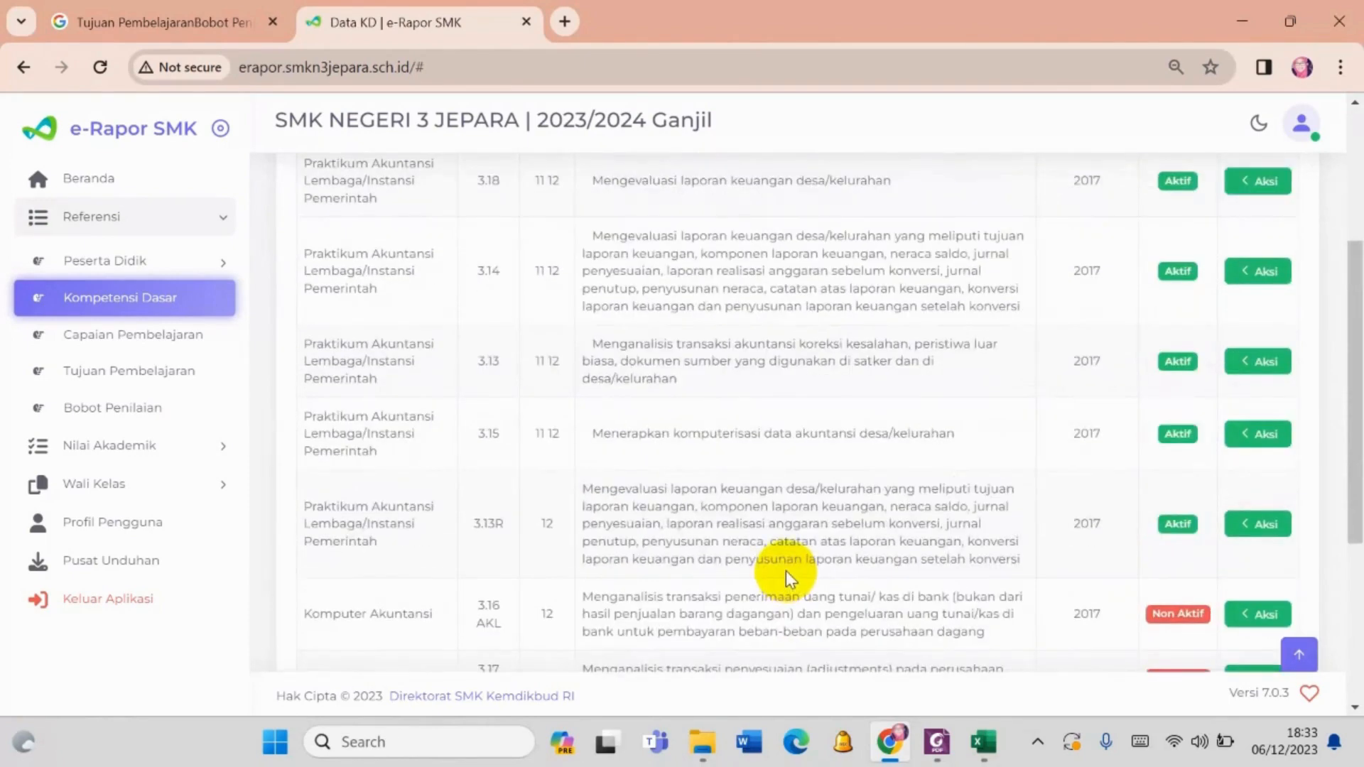
scroll(786, 569, down, 6)
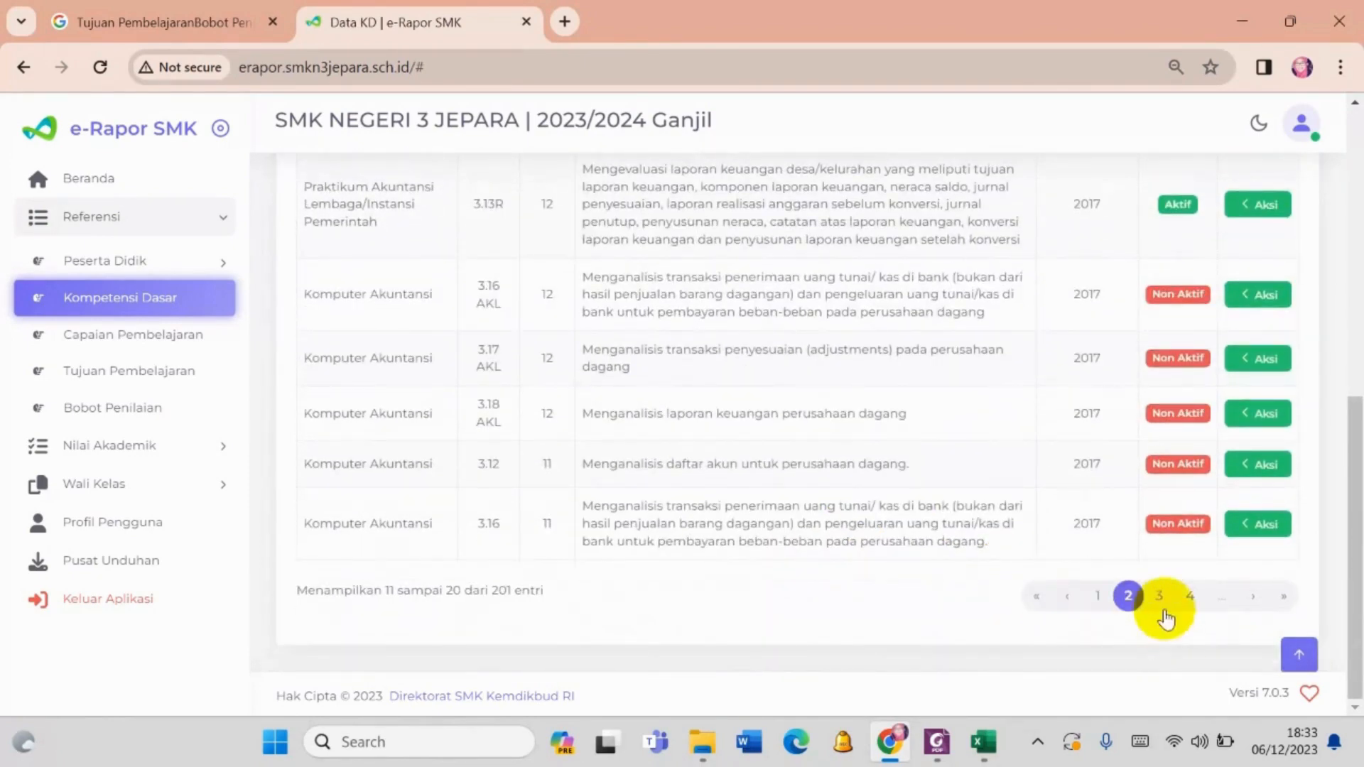
click(1158, 597)
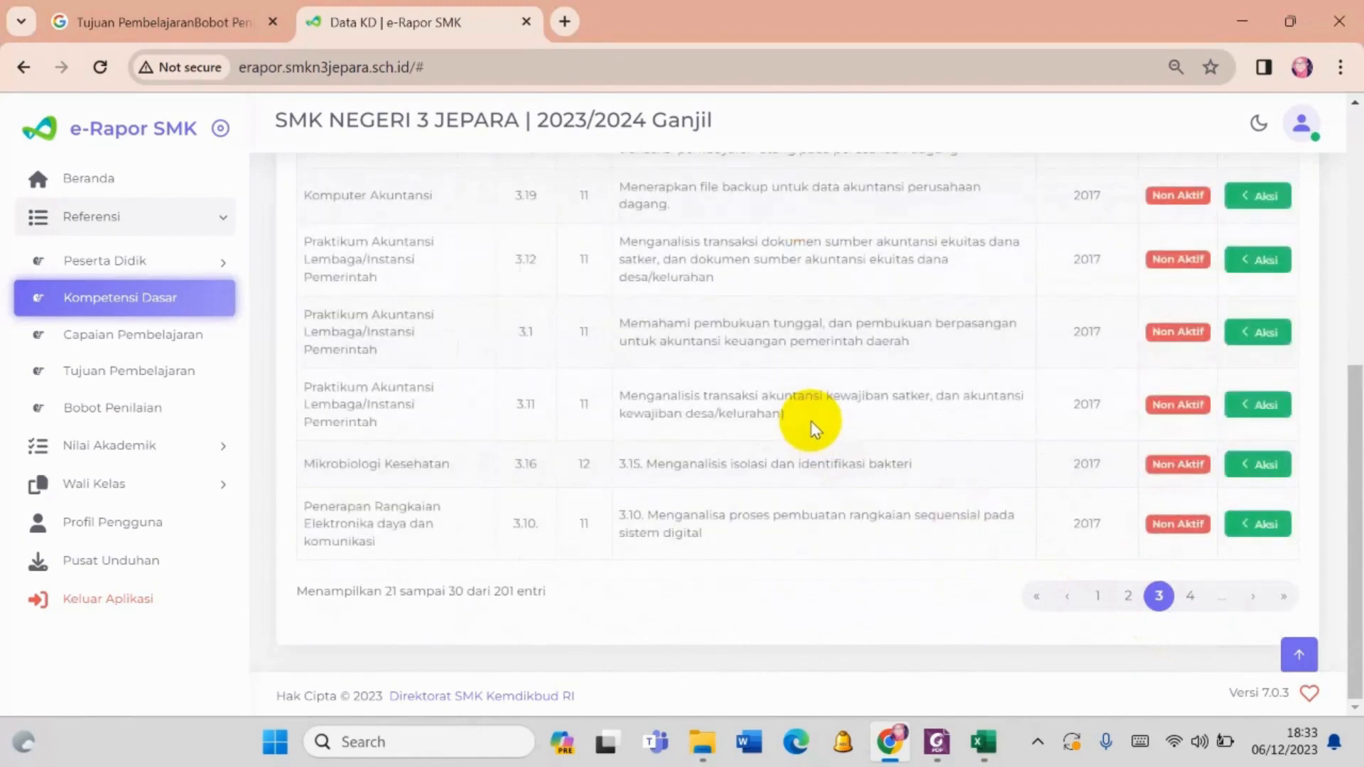
scroll(715, 402, up, 2)
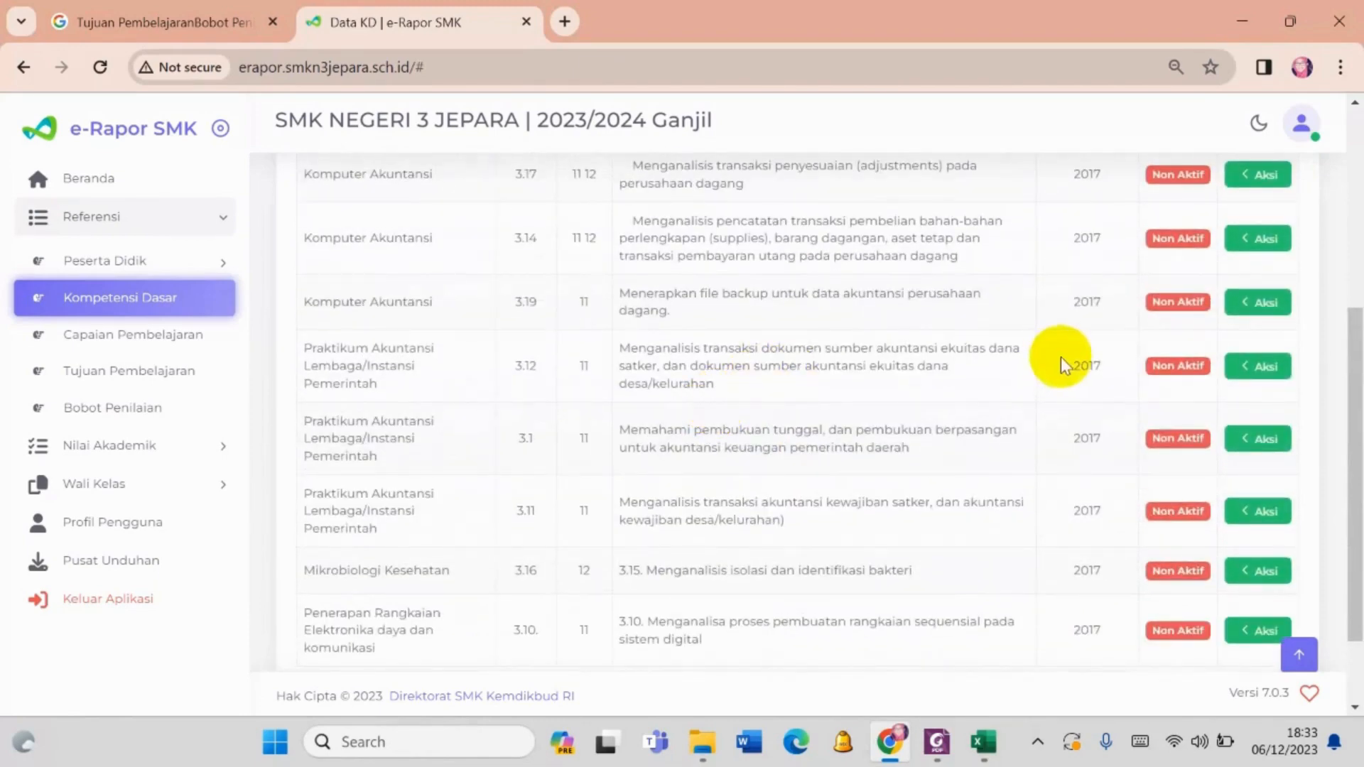
- Activate the Praktikum Akuntansi Lembaga/Instansi Pemerintah competency with code 3.1 for class 11 and confirm the activation
scroll(833, 445, up, 5)
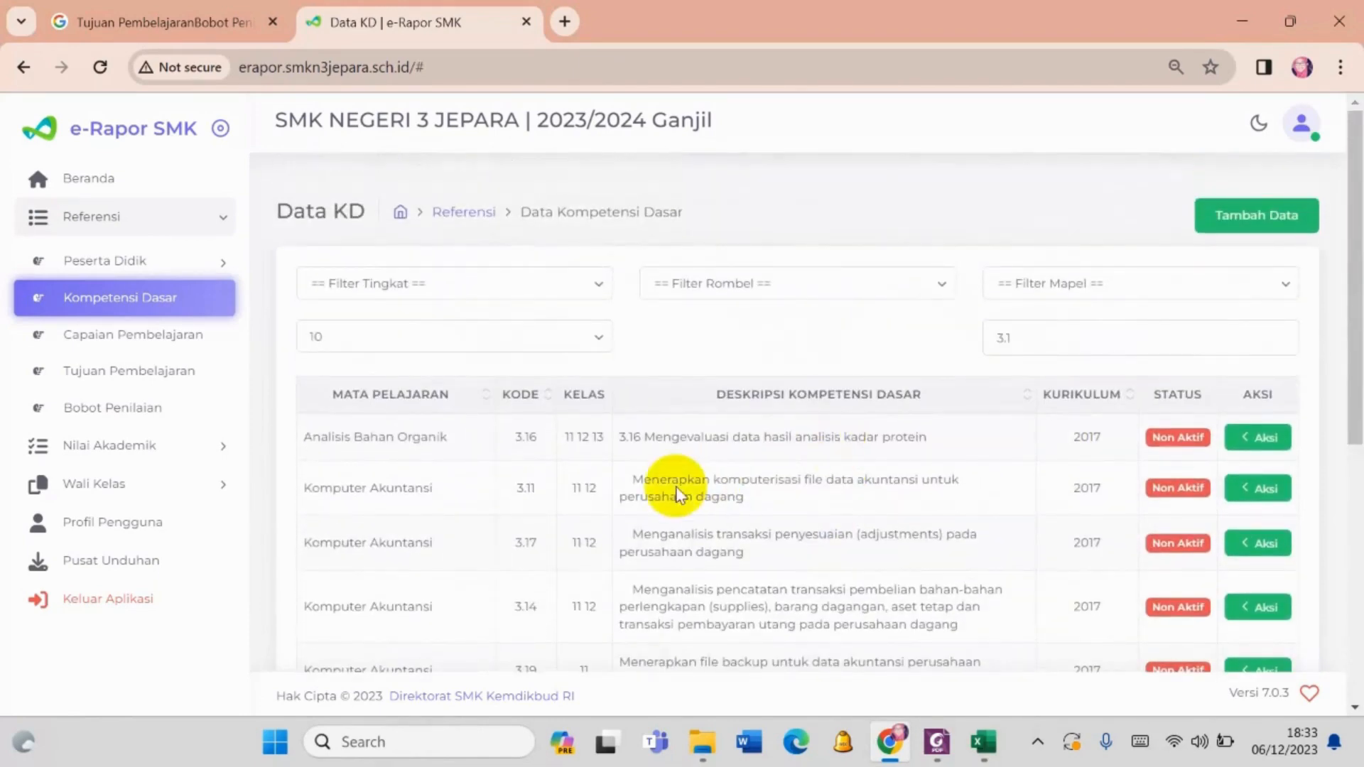
scroll(679, 484, down, 5)
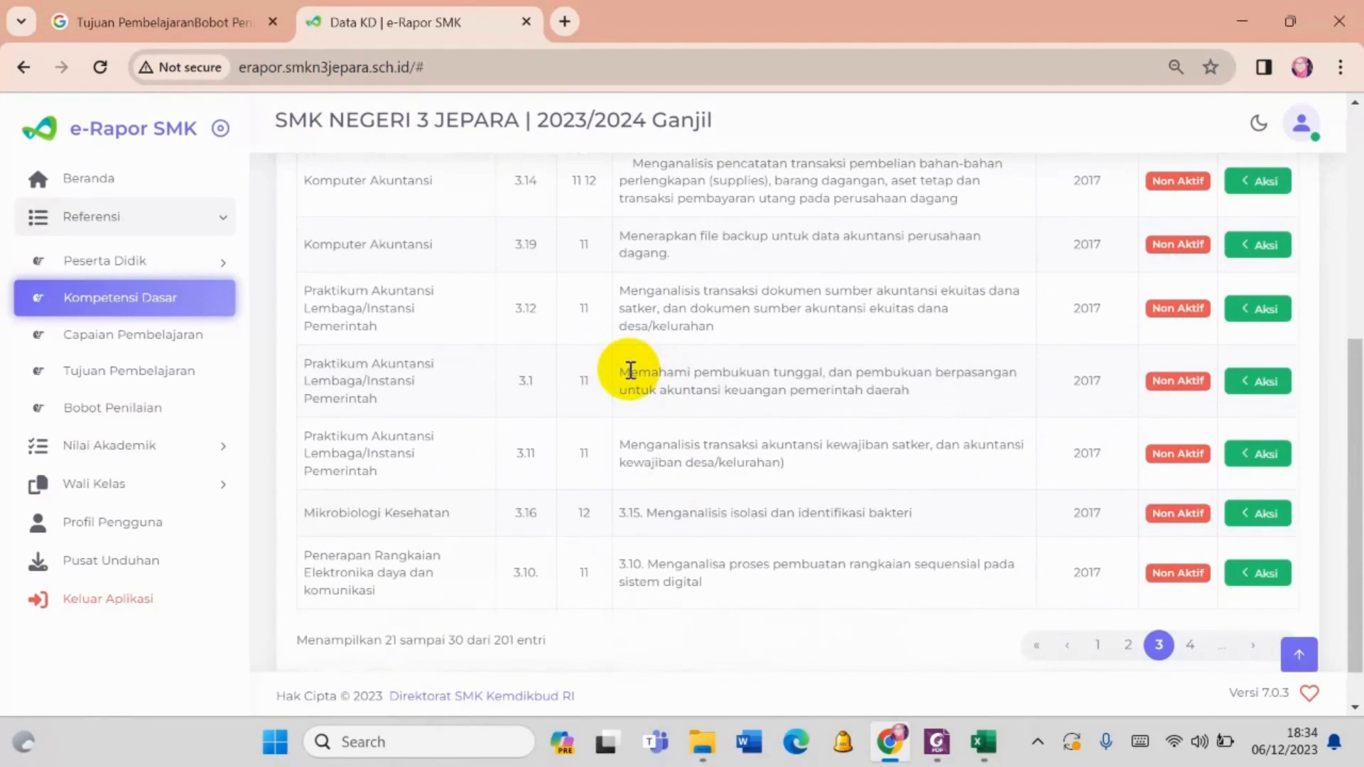
drag(637, 369, 956, 394)
click(739, 389)
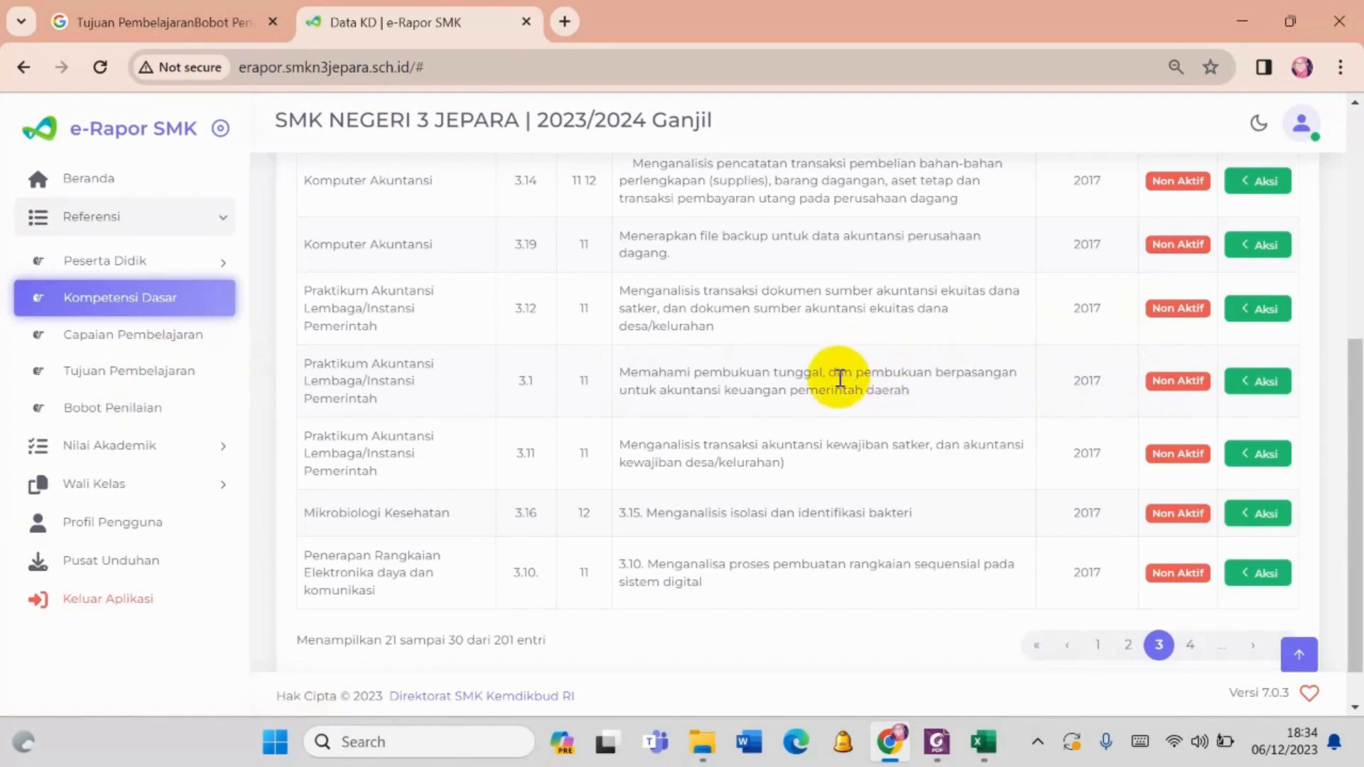
click(1259, 381)
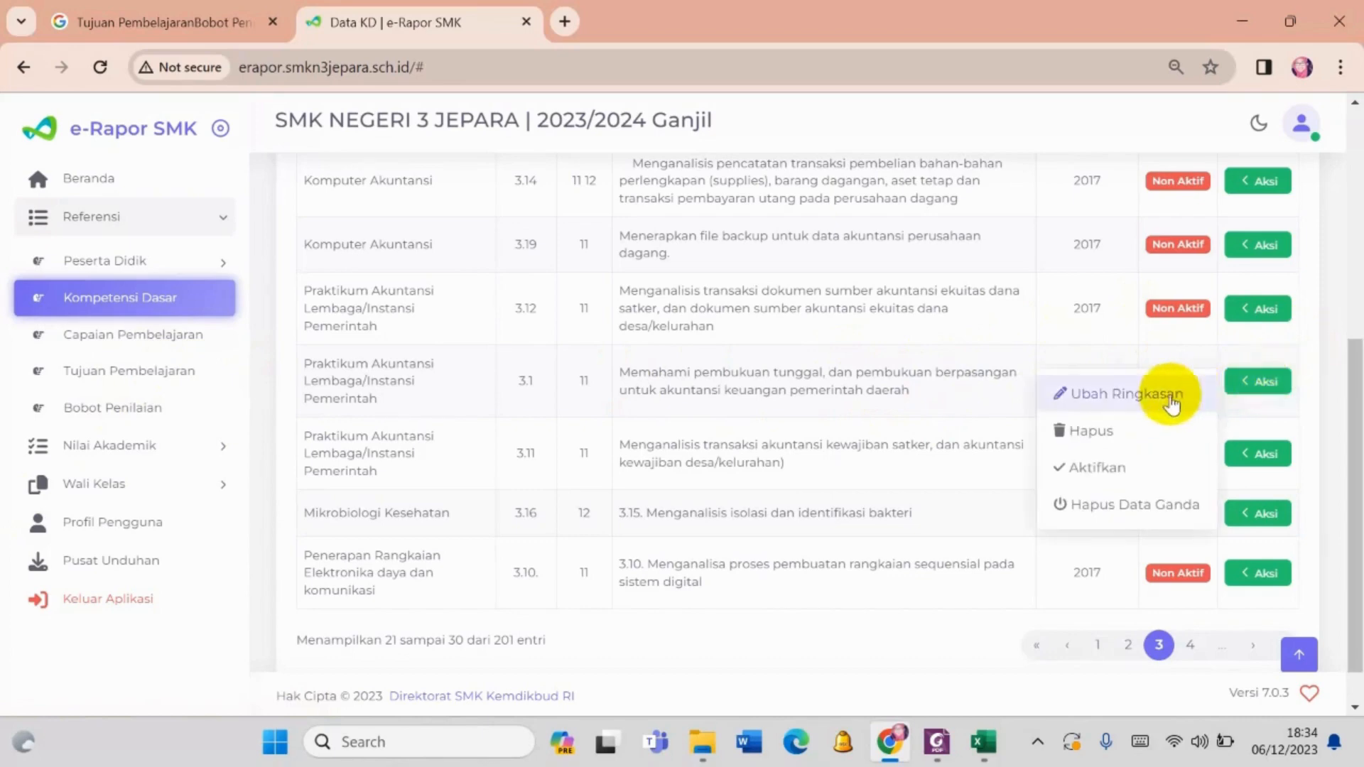
click(1133, 473)
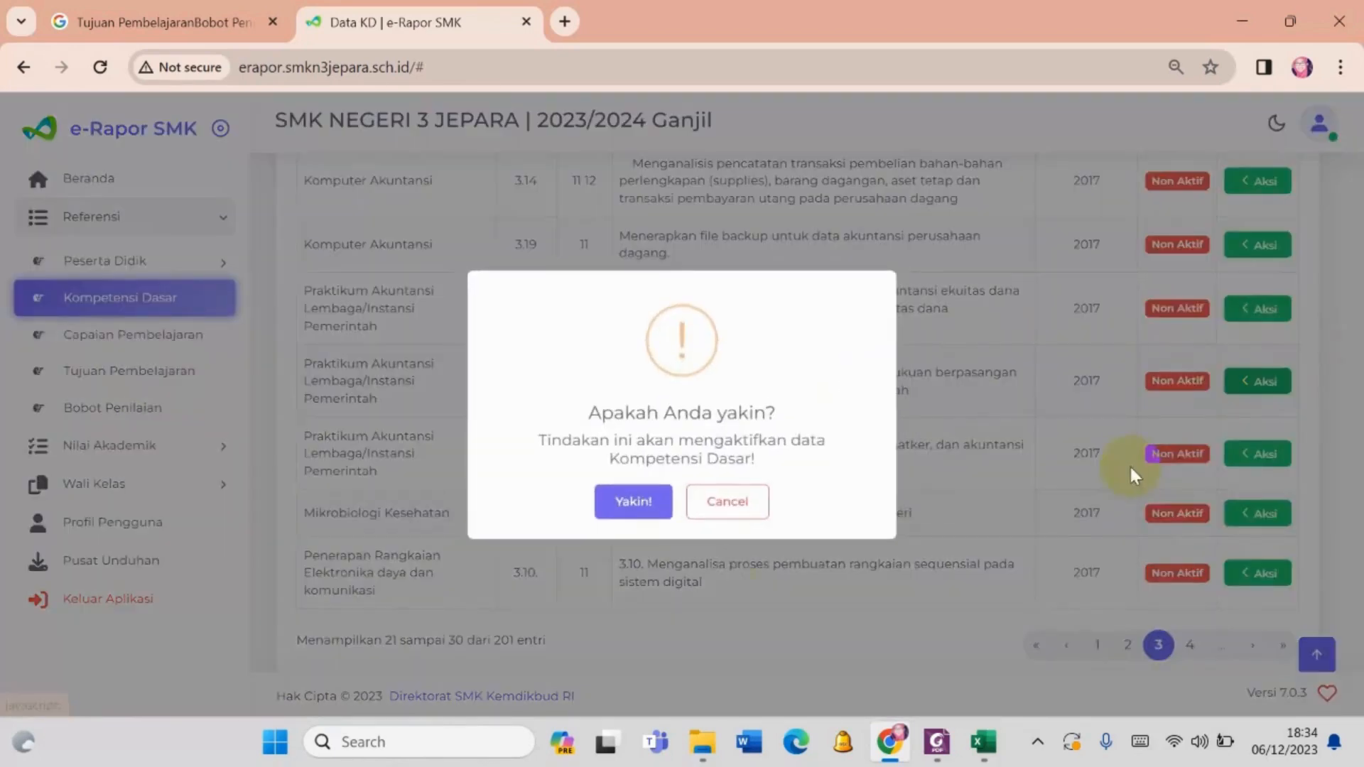
click(623, 505)
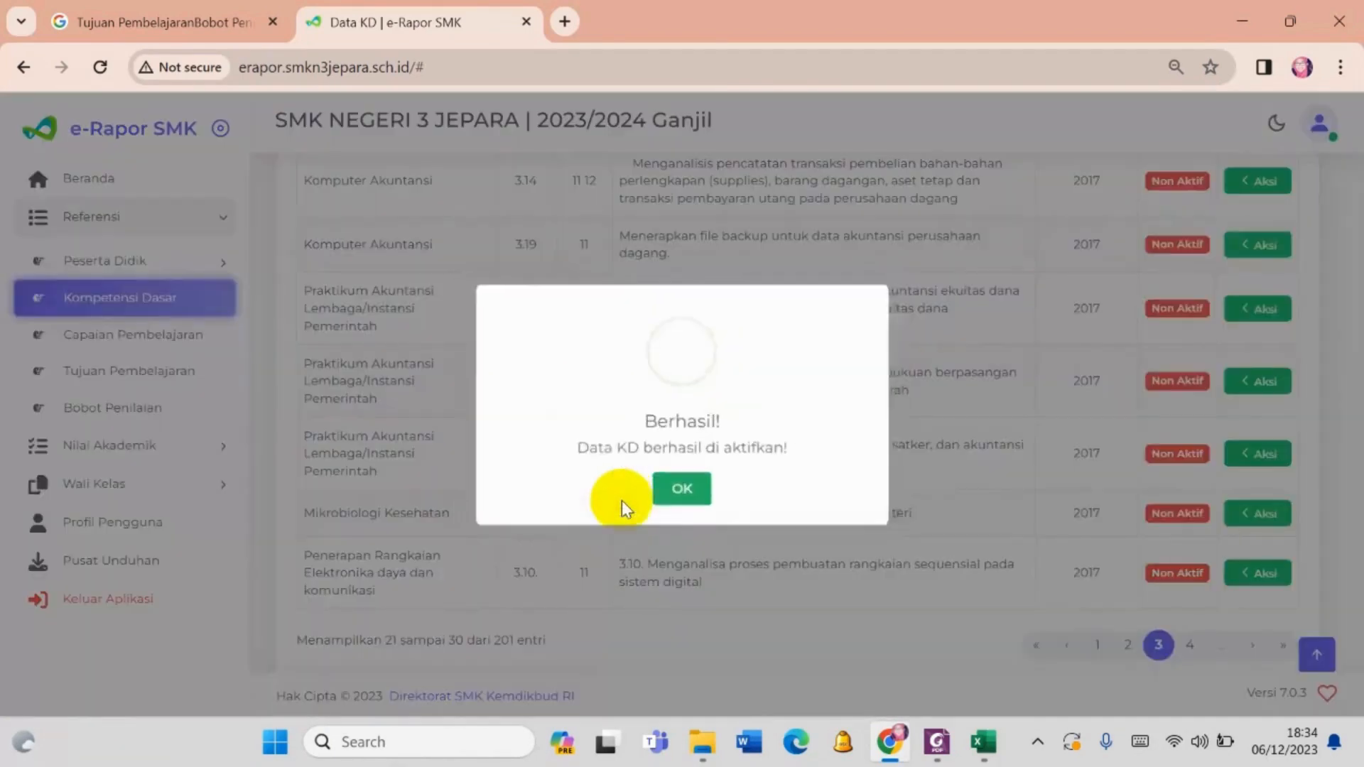
click(696, 490)
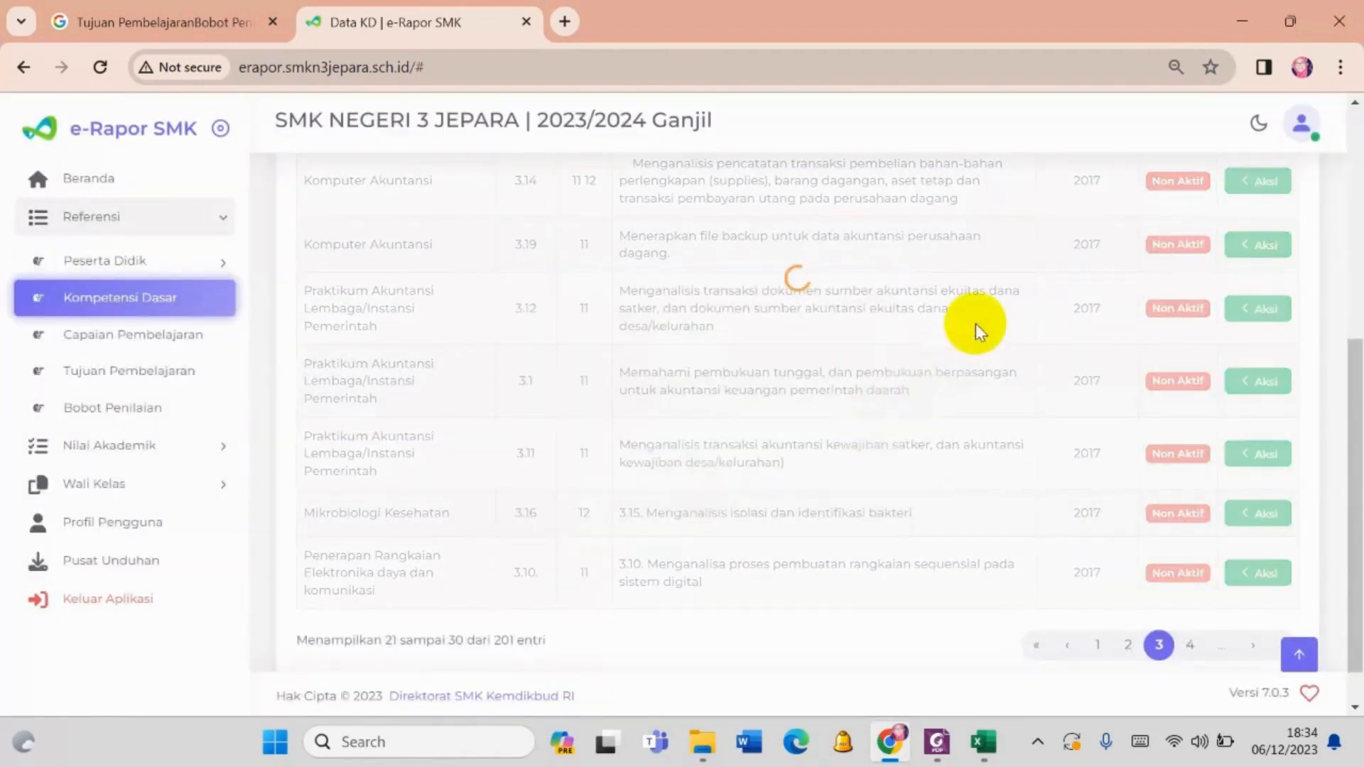
- Search the Kompetensi Dasar data for 3.2 and look through the listed competencies
scroll(1060, 267, up, 5)
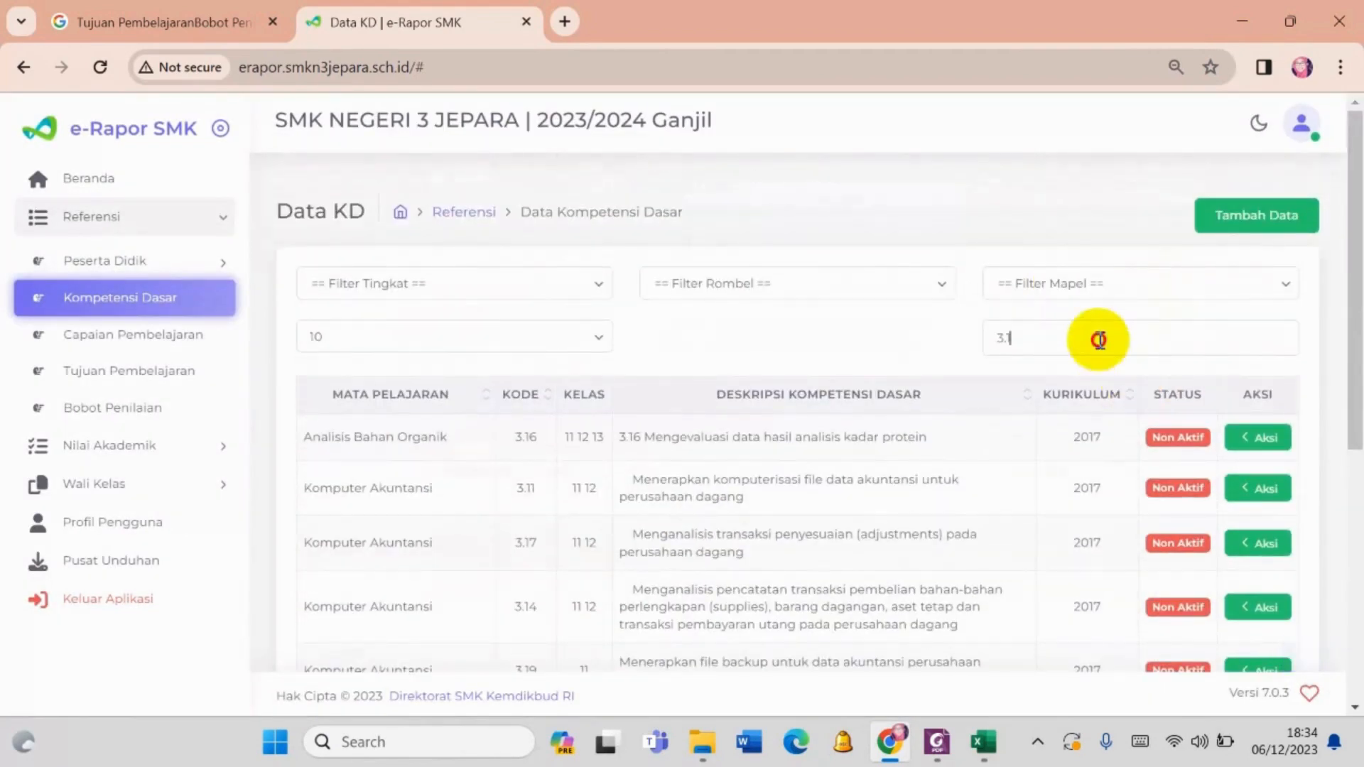
drag(1096, 338, 979, 375)
text(3.2)
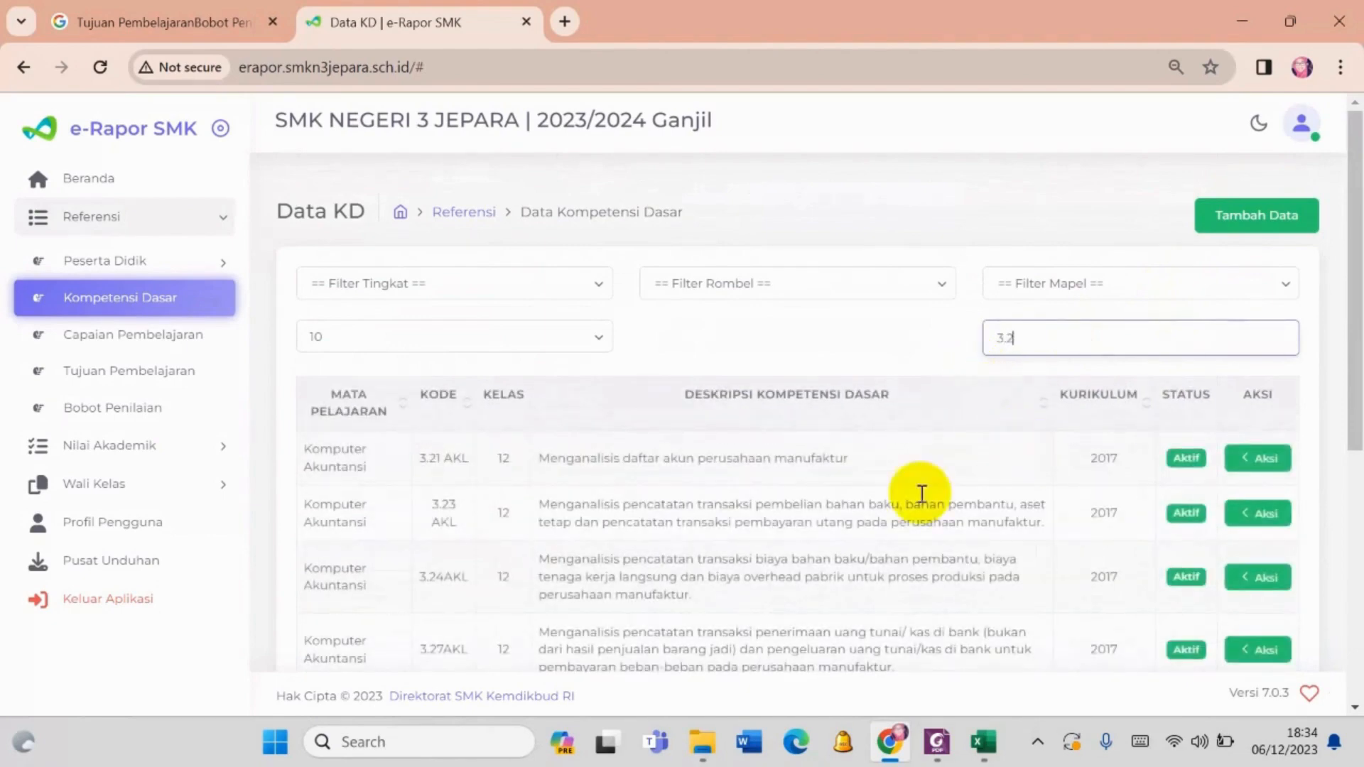
scroll(810, 511, down, 2)
scroll(793, 517, down, 5)
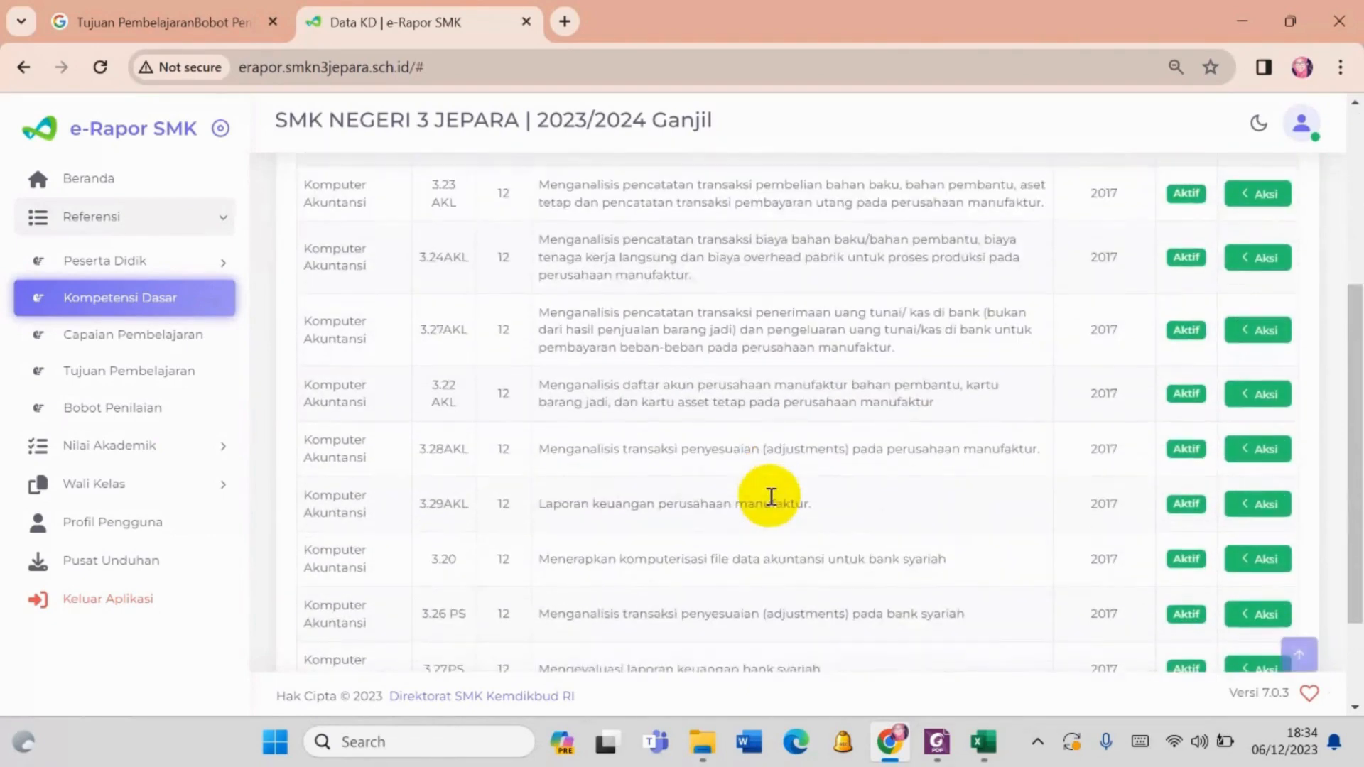
- Look through pages 1 and 2 of the 3.2 search results for subjects, competency codes and status
click(1098, 595)
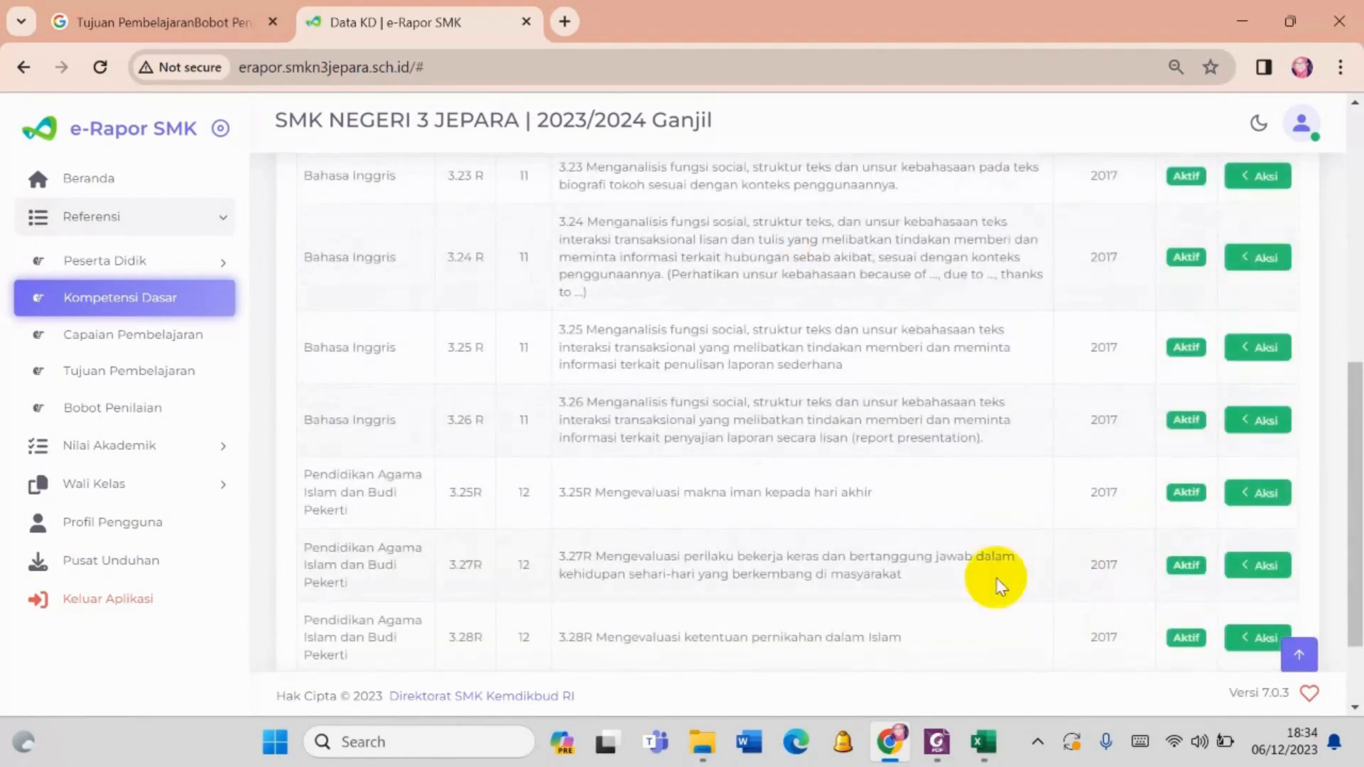
scroll(987, 569, up, 8)
scroll(964, 548, up, 2)
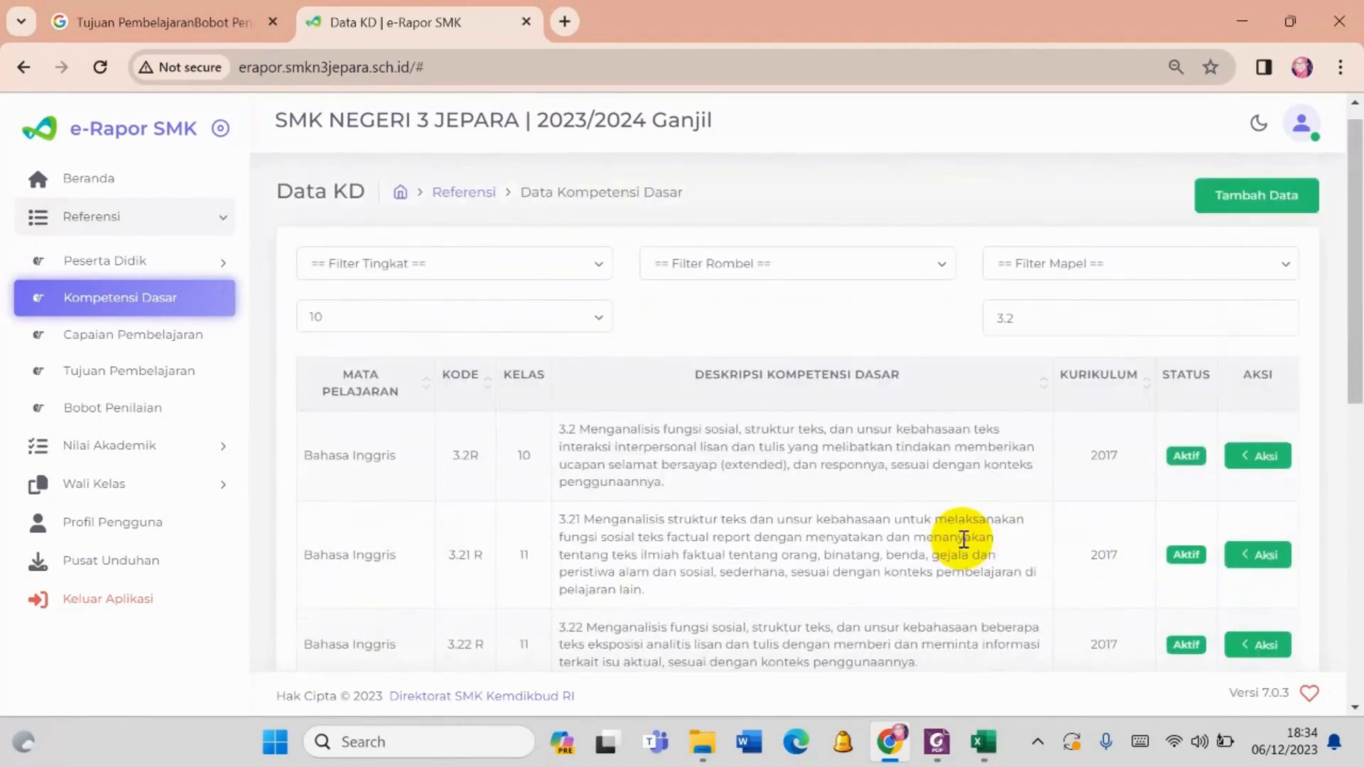
scroll(964, 540, down, 9)
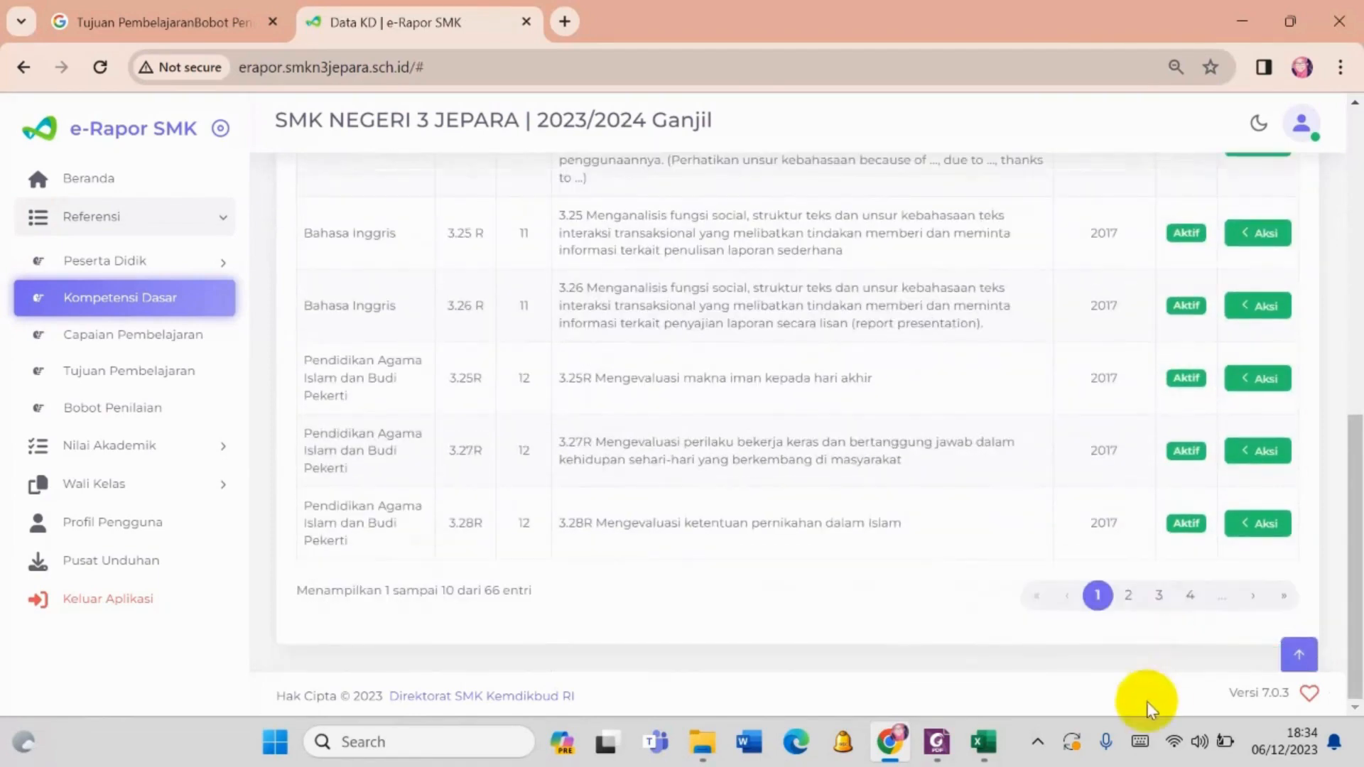
click(1129, 596)
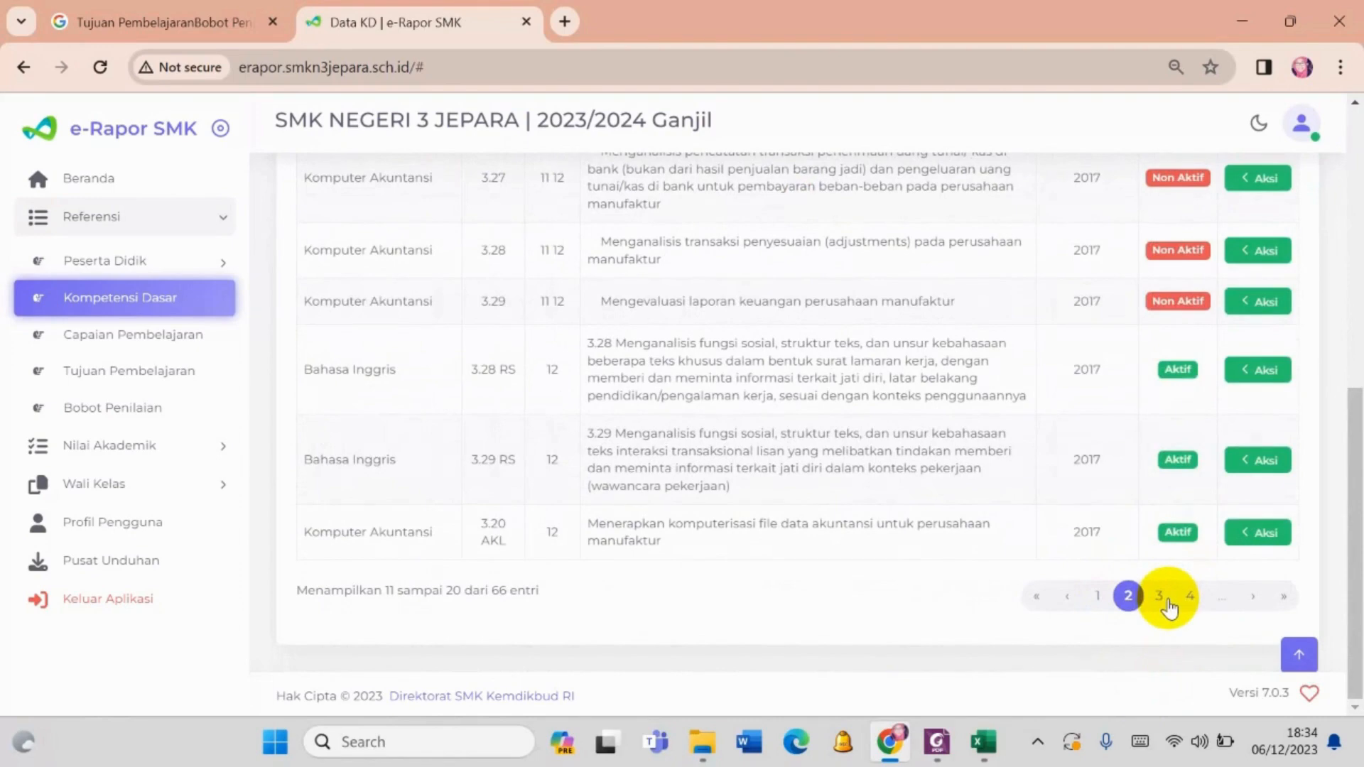
scroll(924, 540, up, 9)
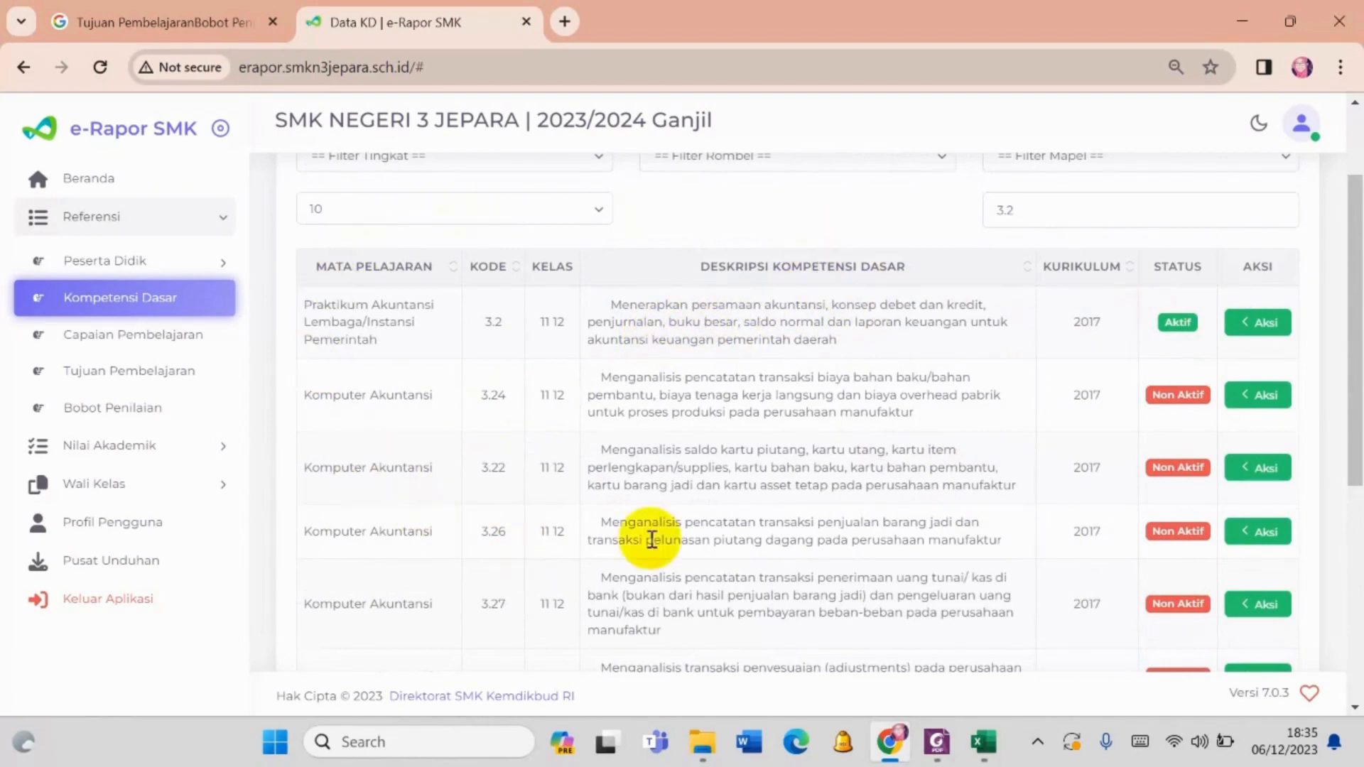
- Start adding a Kompetensi Dasar entry for Kelas 11 and the learning group XI AKL 1
scroll(1208, 263, up, 2)
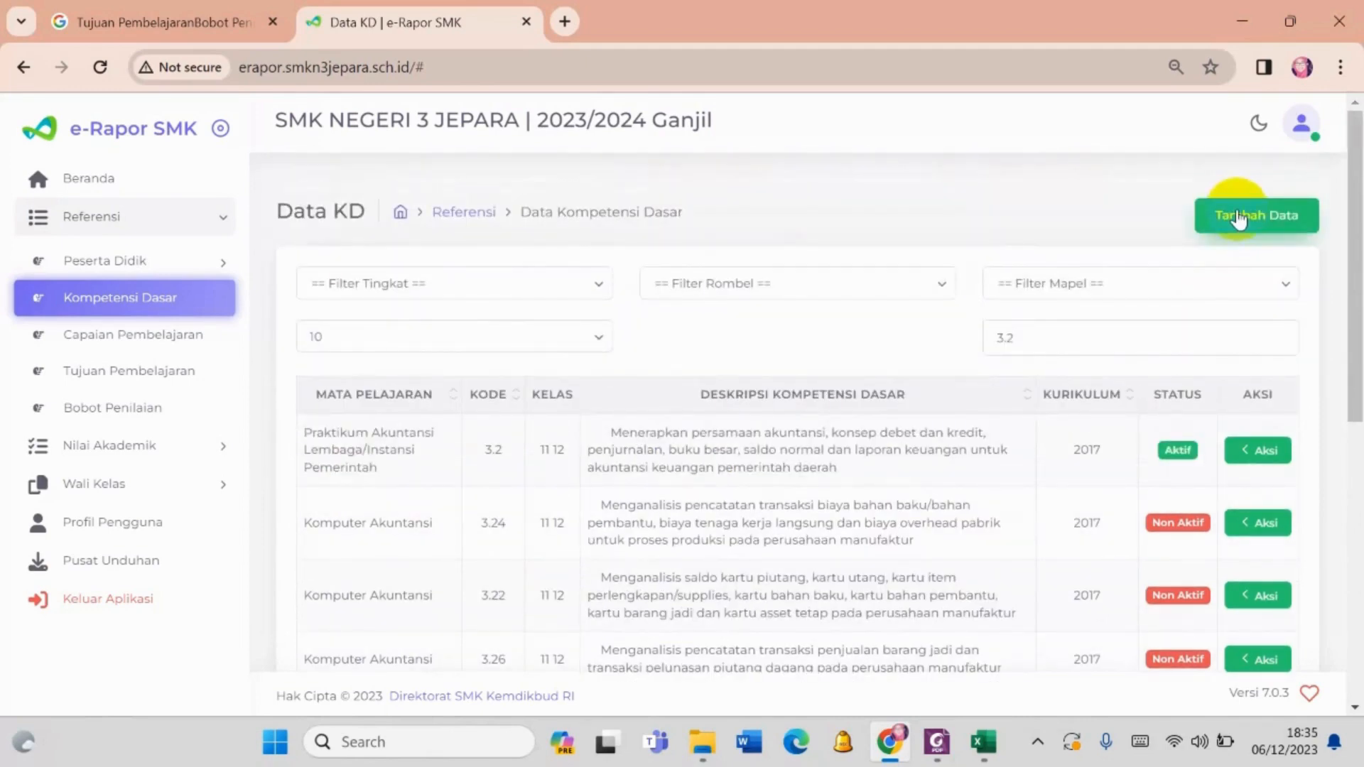
click(1238, 219)
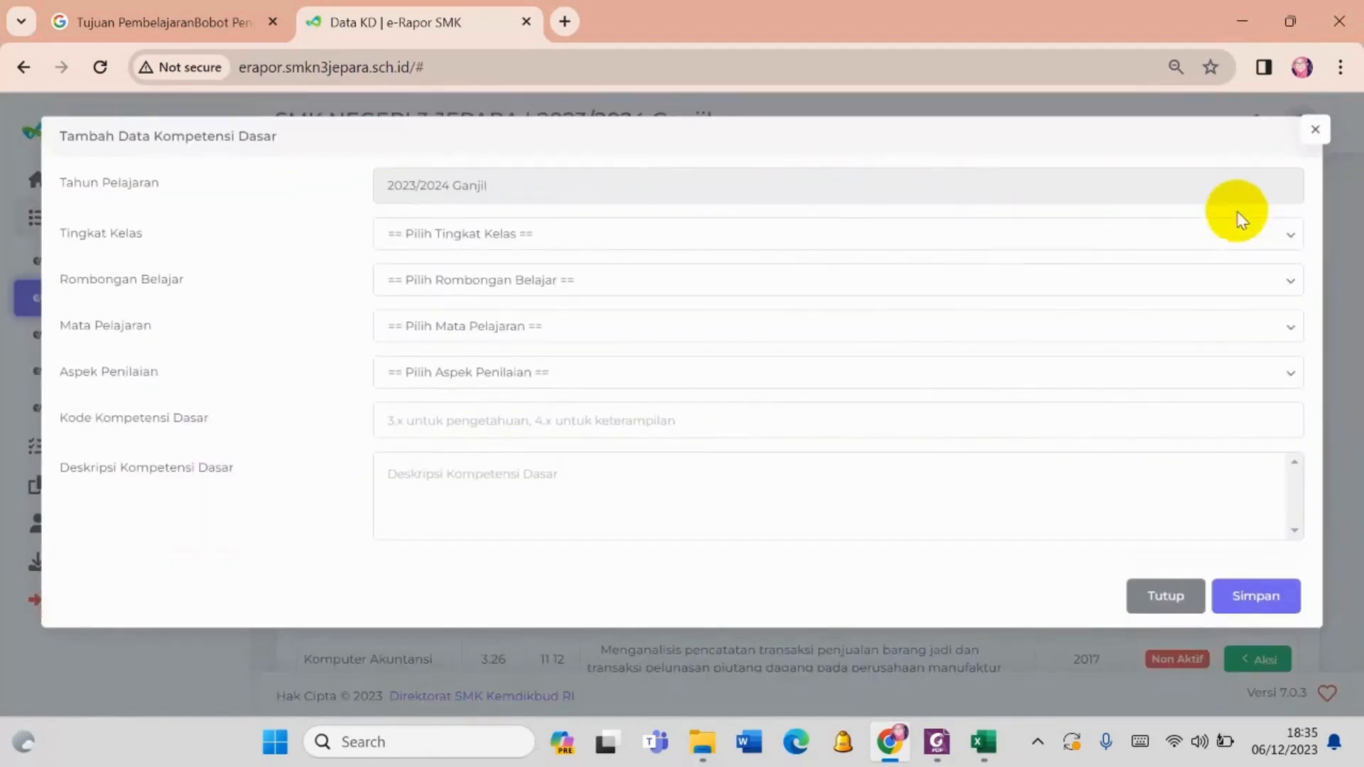
click(566, 240)
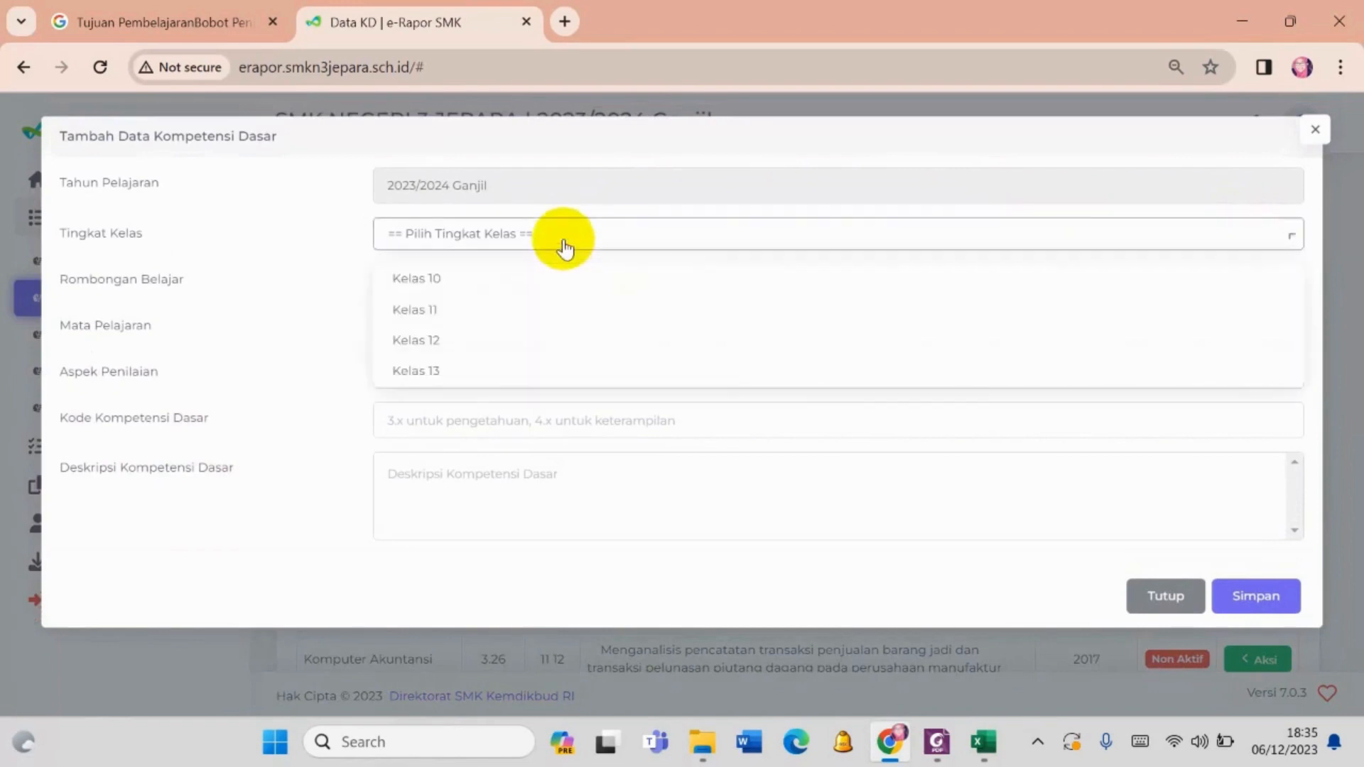
click(553, 318)
click(546, 284)
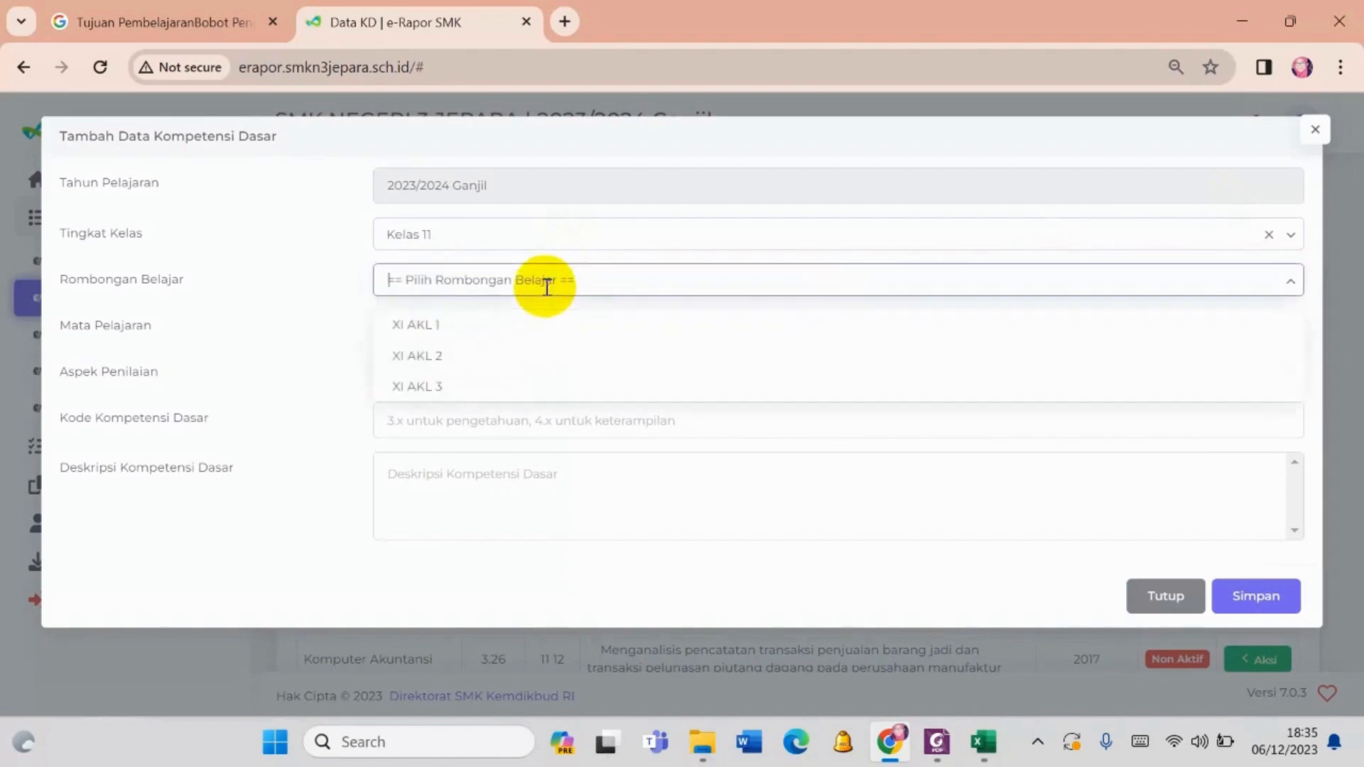
click(544, 325)
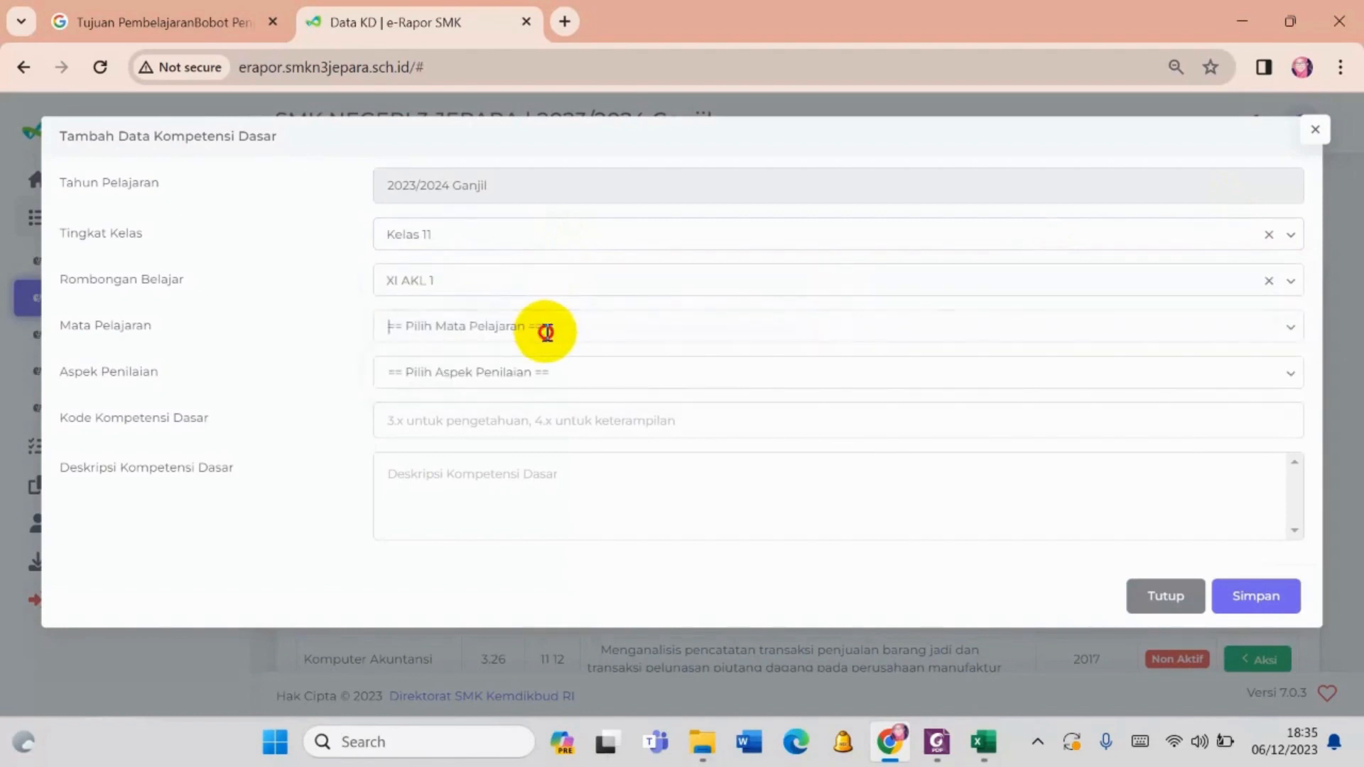
- Set the new entry's subject to Praktikum Akuntansi Lembaga/Instansi Pemerintah, the assessment aspect to Keterampilan and the competency code to 4.2
click(544, 327)
click(569, 370)
click(570, 373)
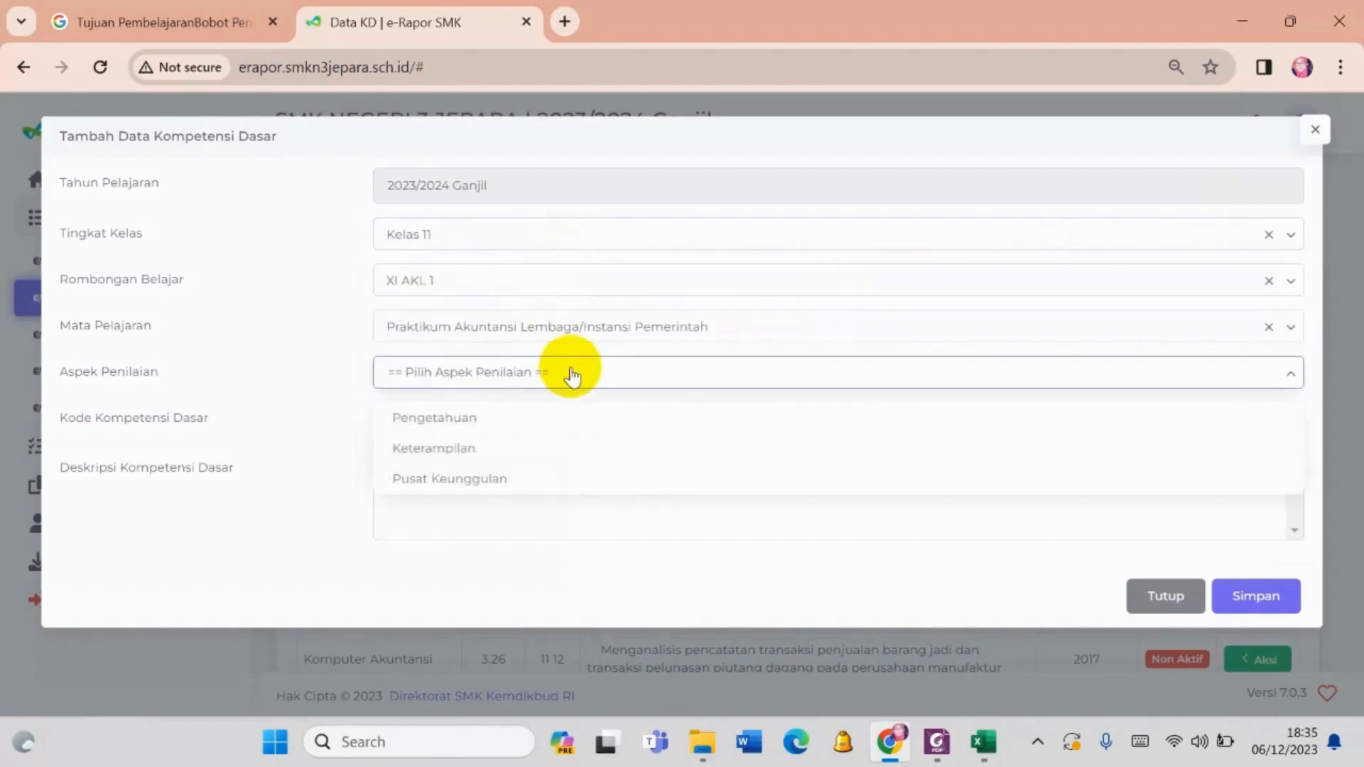
click(559, 448)
click(526, 412)
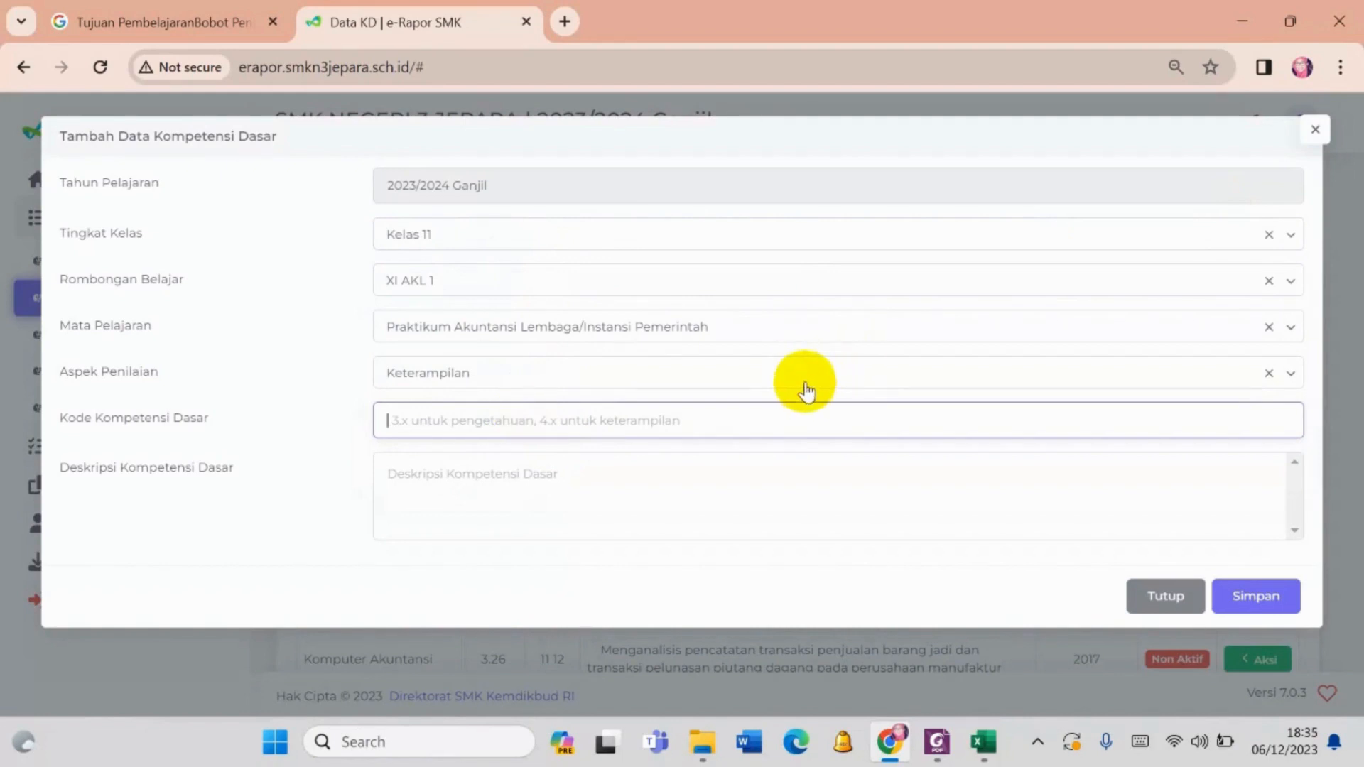
text(4.2)
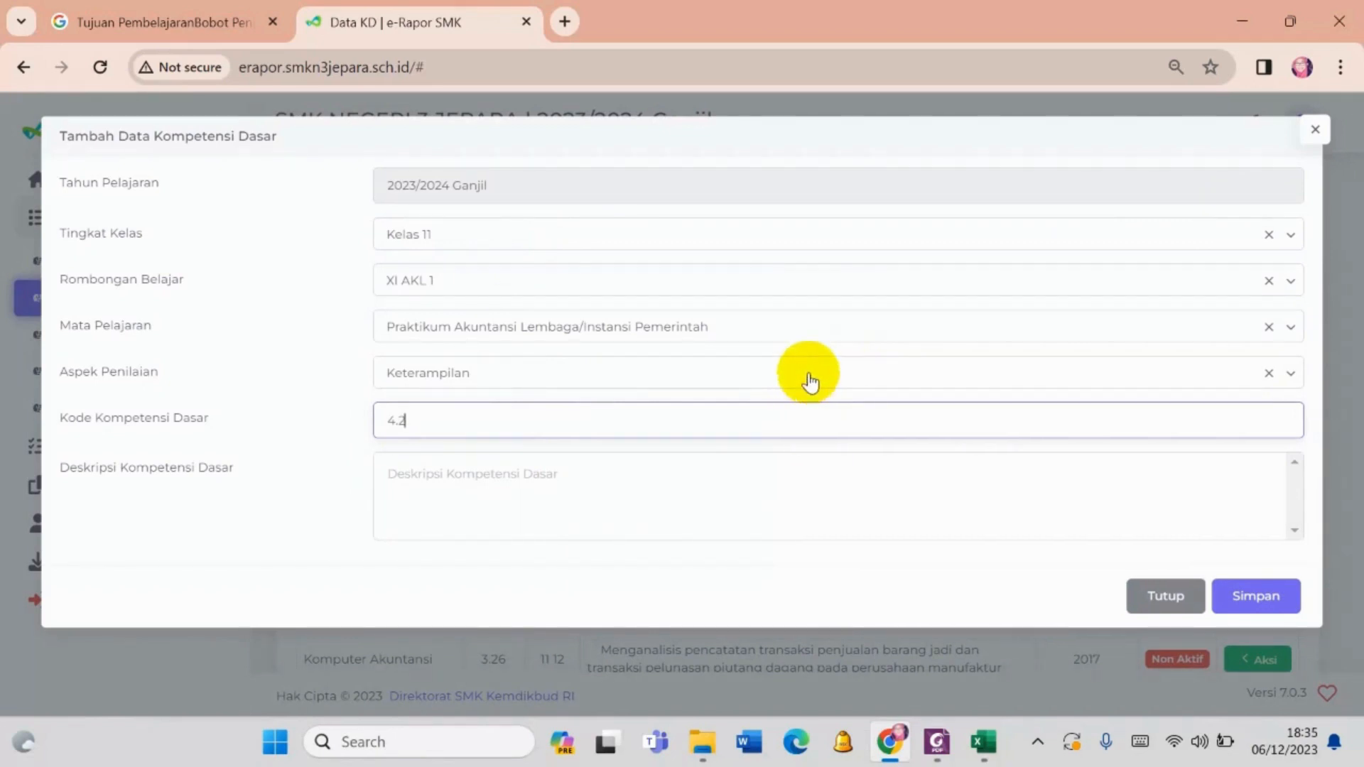
click(467, 470)
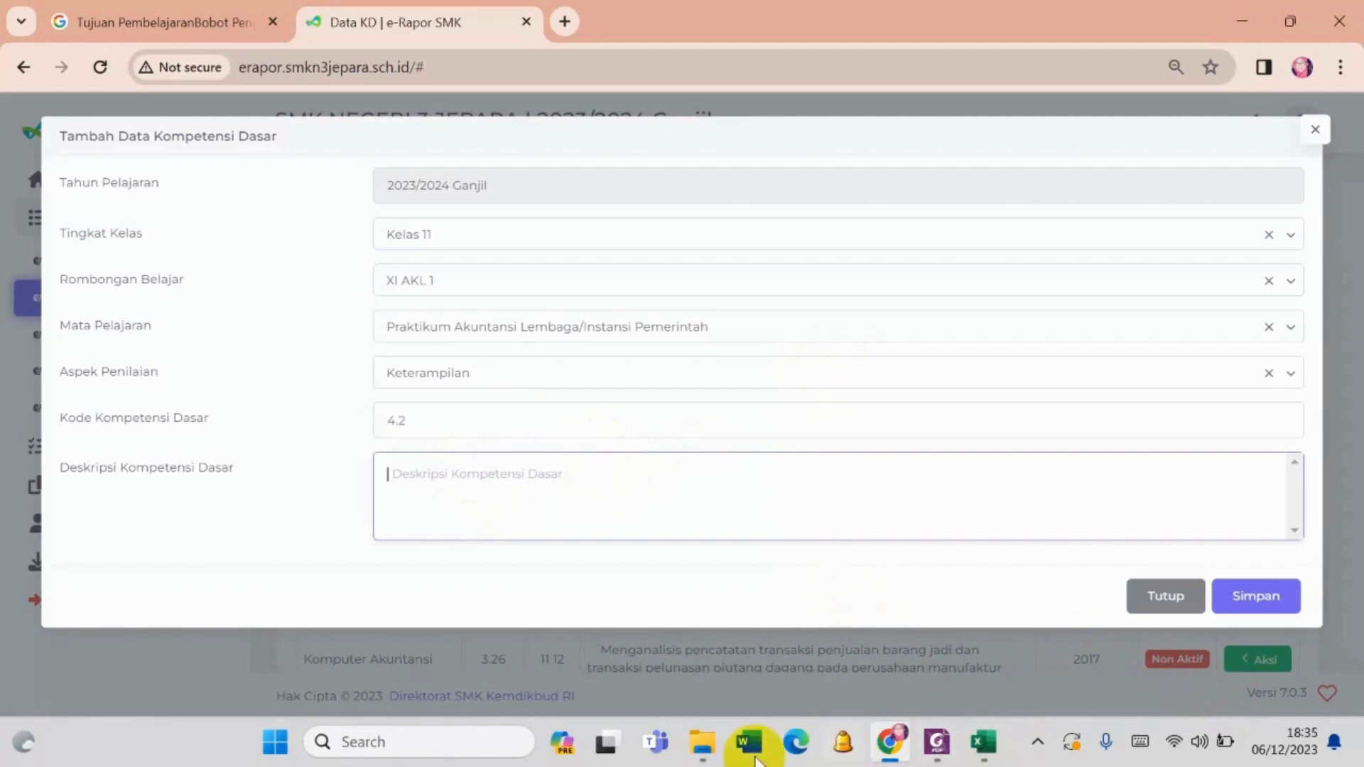
- Switch to File Explorer to find the source document for the competency description
click(703, 745)
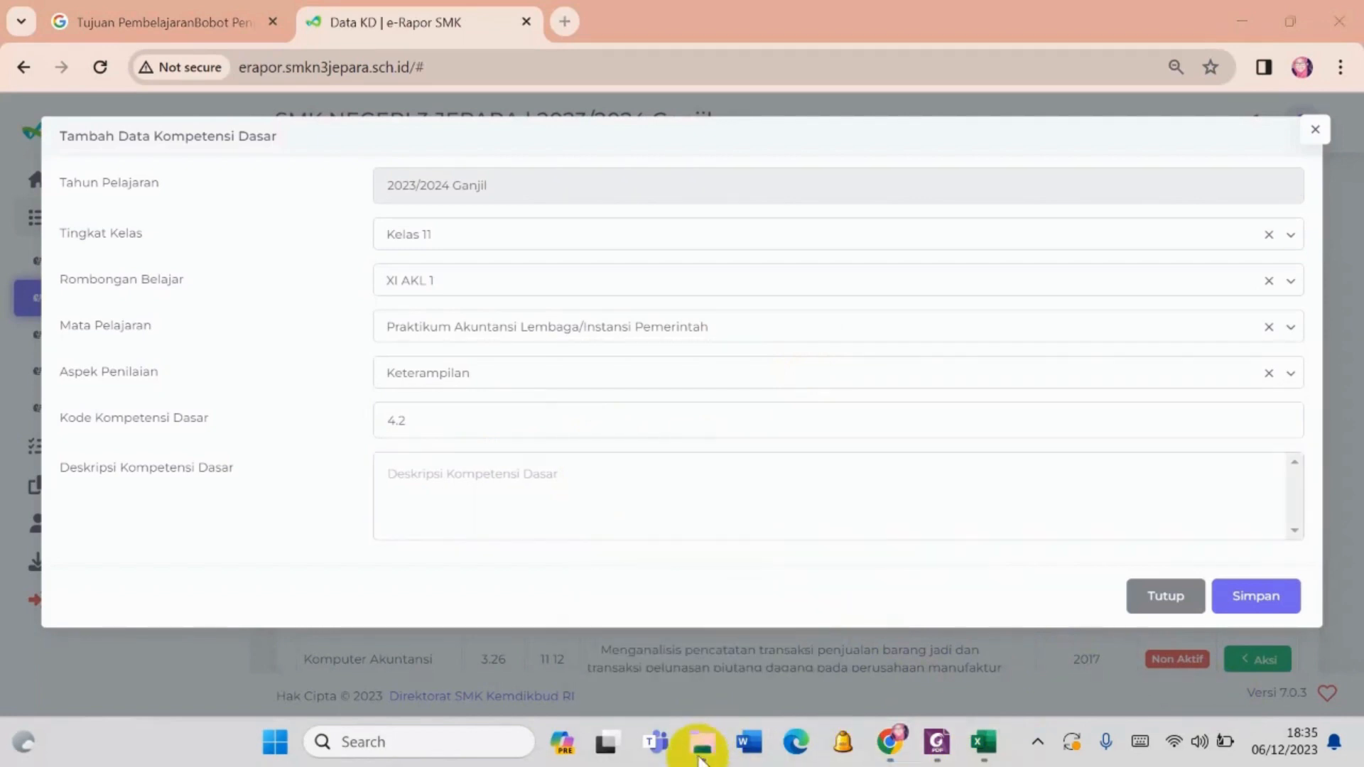
click(1037, 742)
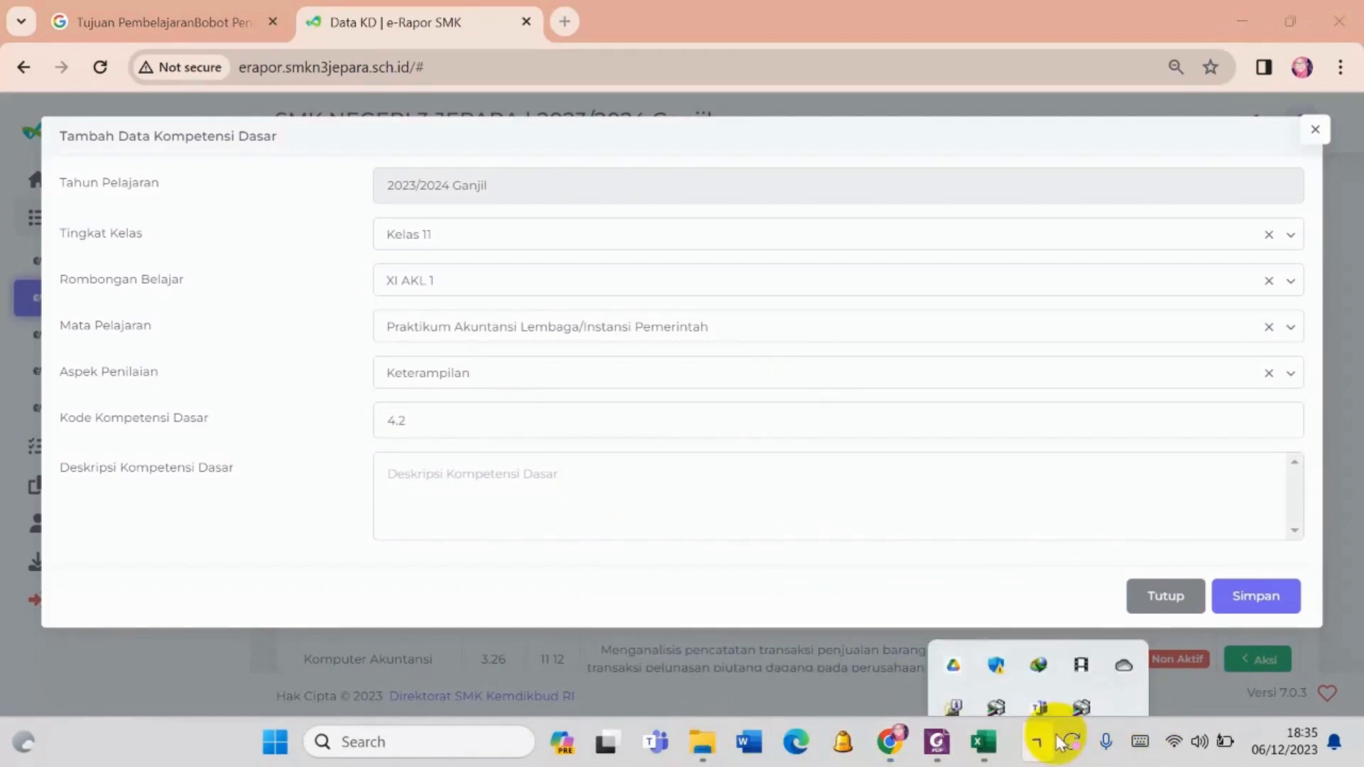
click(1038, 742)
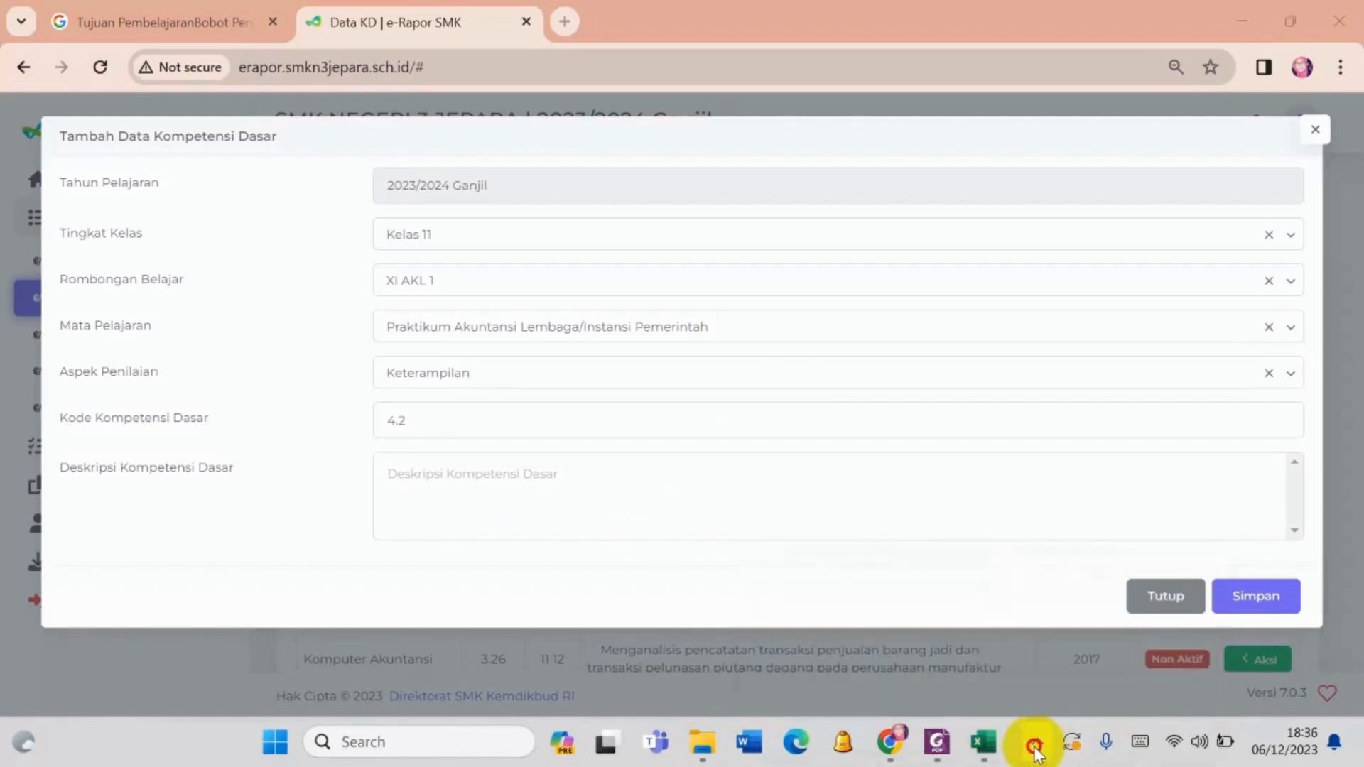
click(1038, 742)
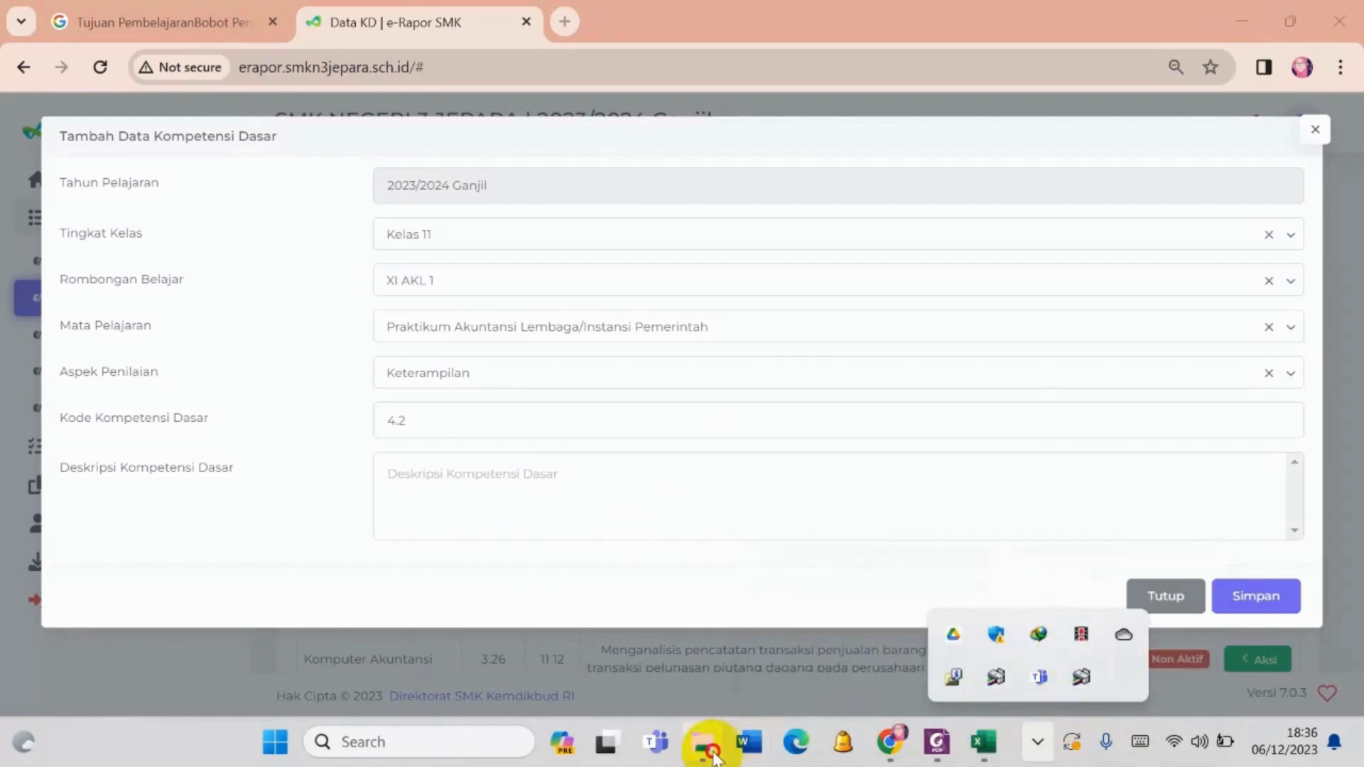
click(703, 742)
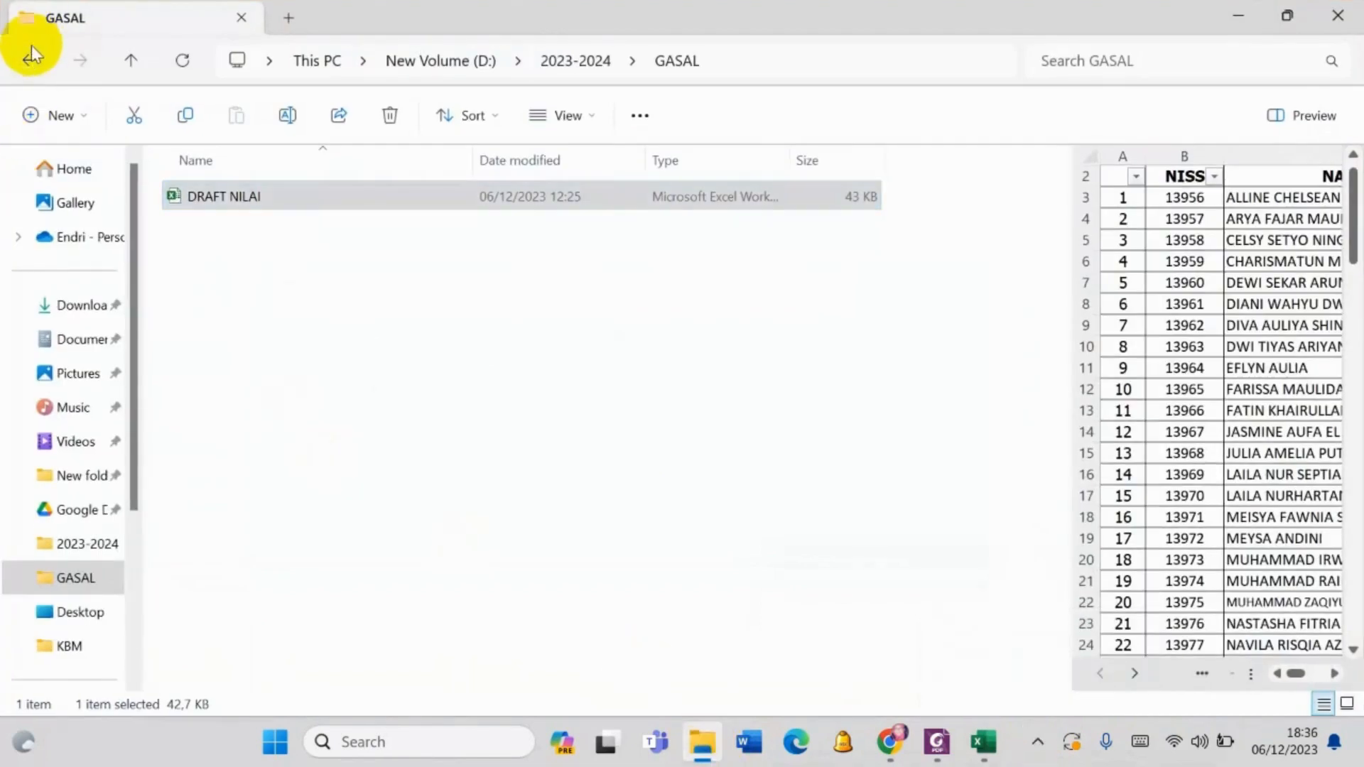
- Check the Downloads, GASAL and KBM folders, including Akpem 22-23, for the teaching document
click(28, 60)
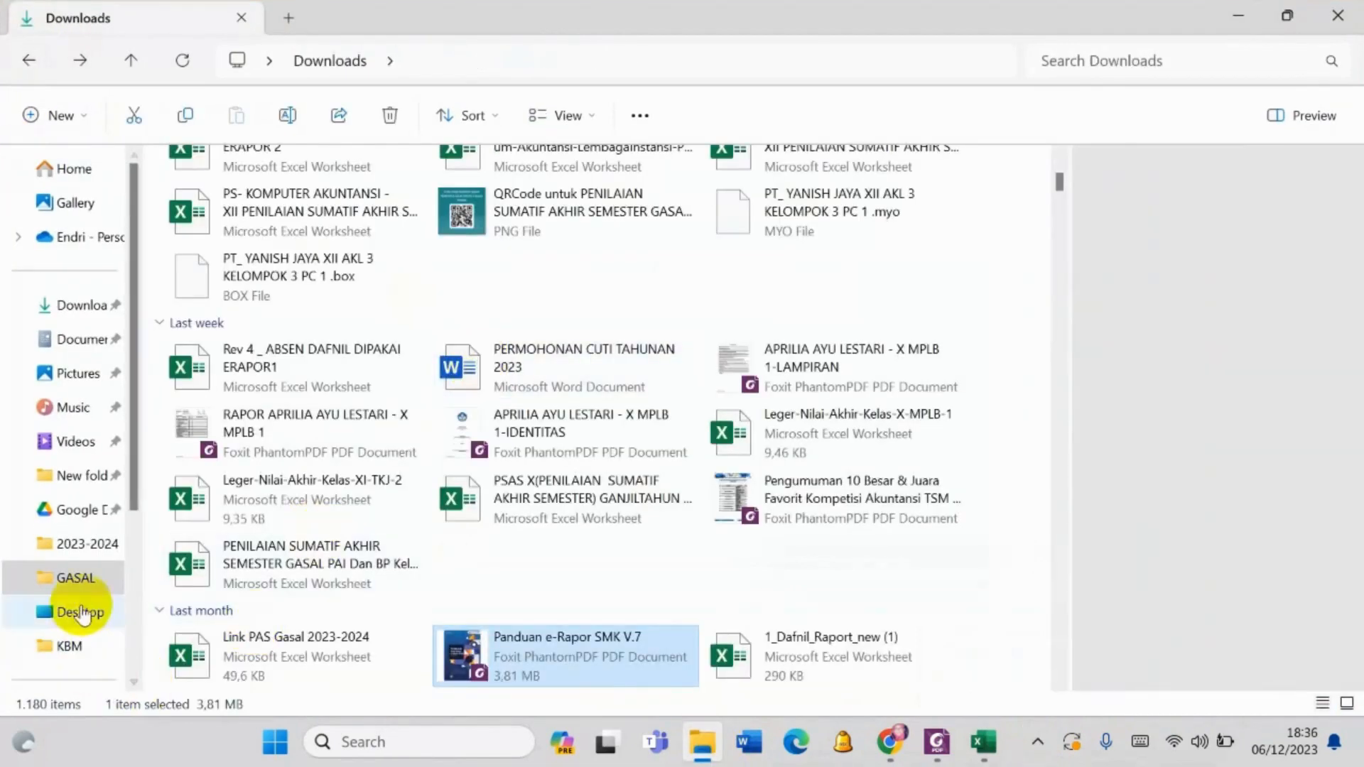
click(79, 578)
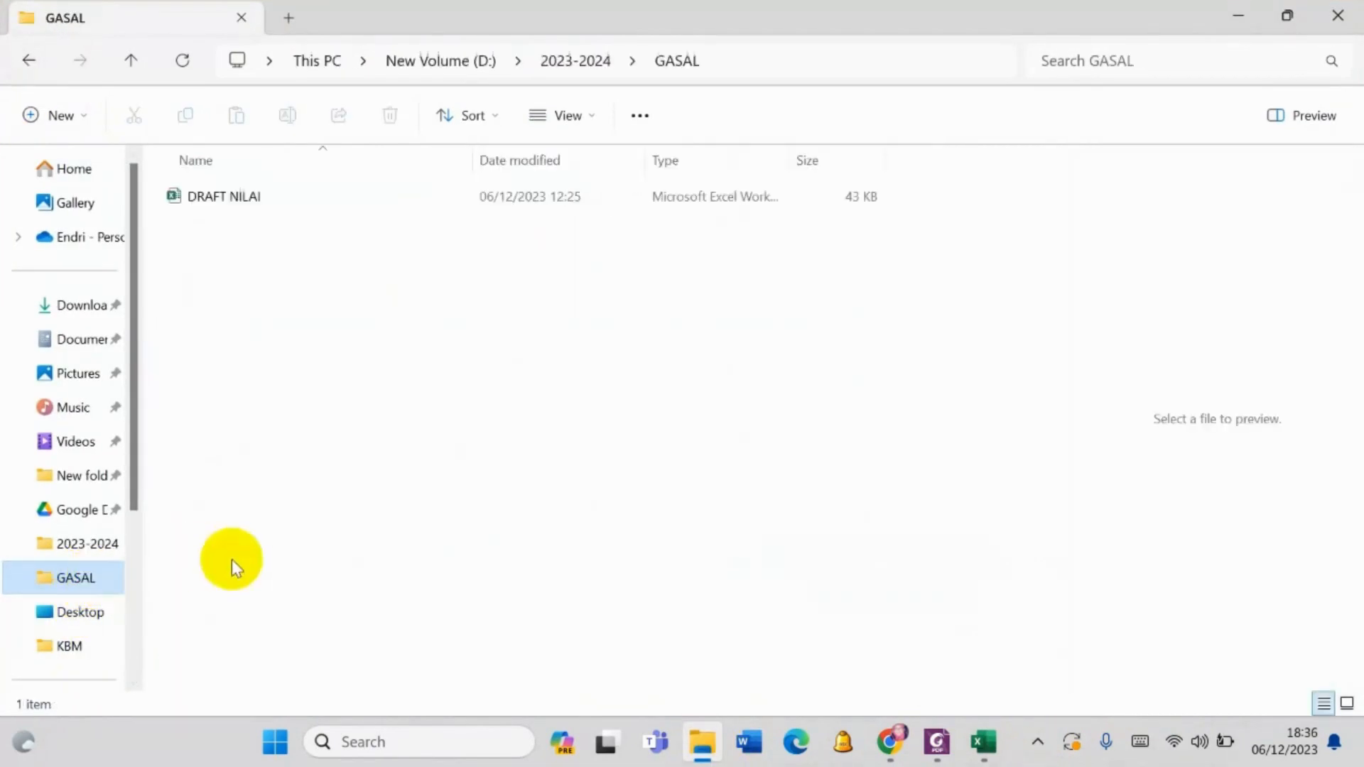
click(67, 645)
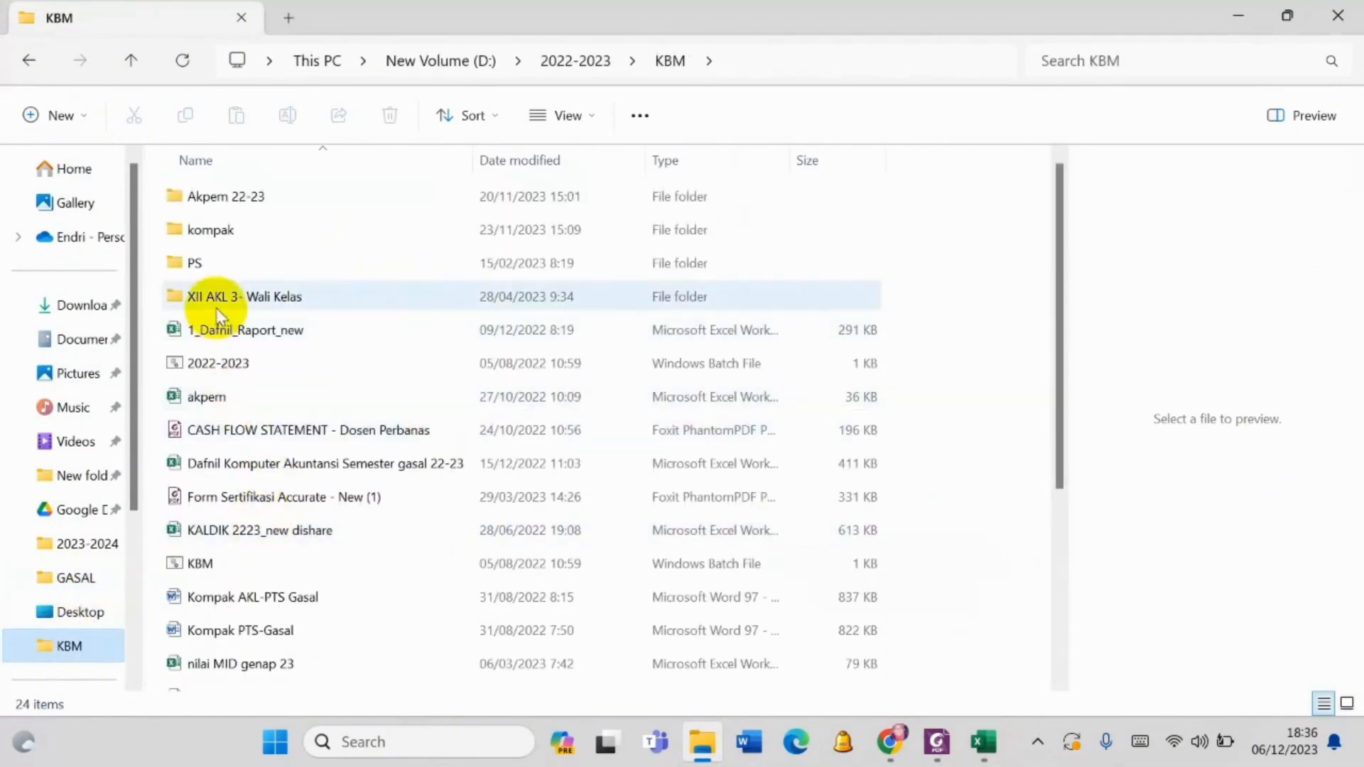
double_click(236, 199)
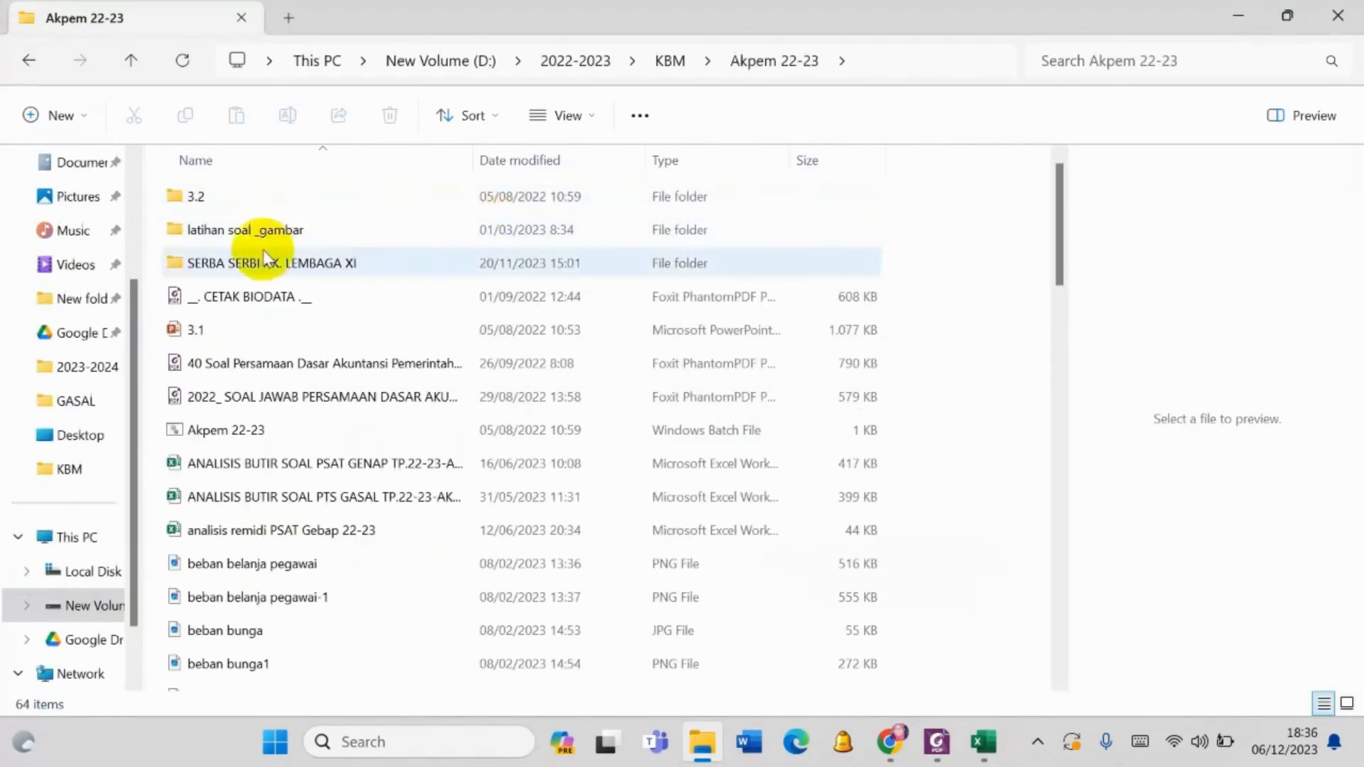
- Open the PALIP folder inside the 2023-2024 folder on New Volume (D:)
click(450, 67)
double_click(254, 642)
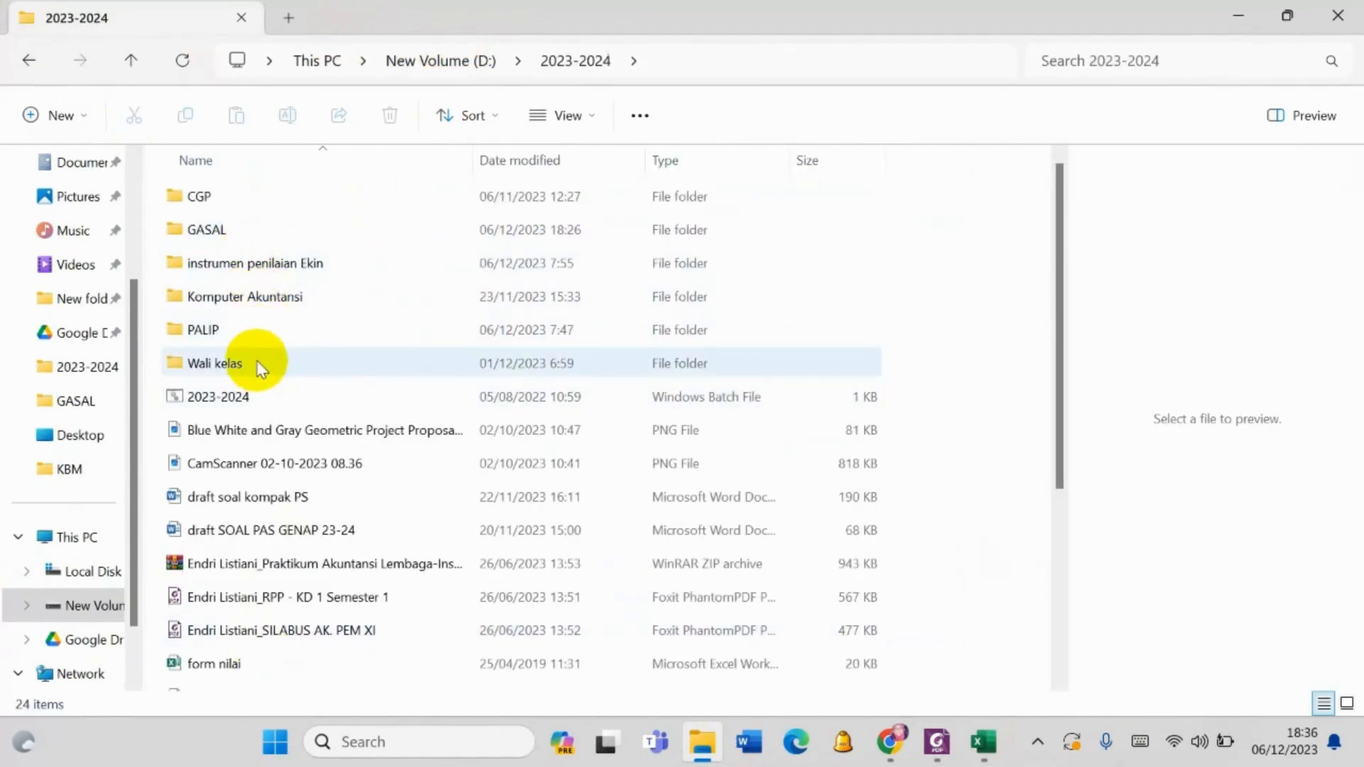
double_click(258, 326)
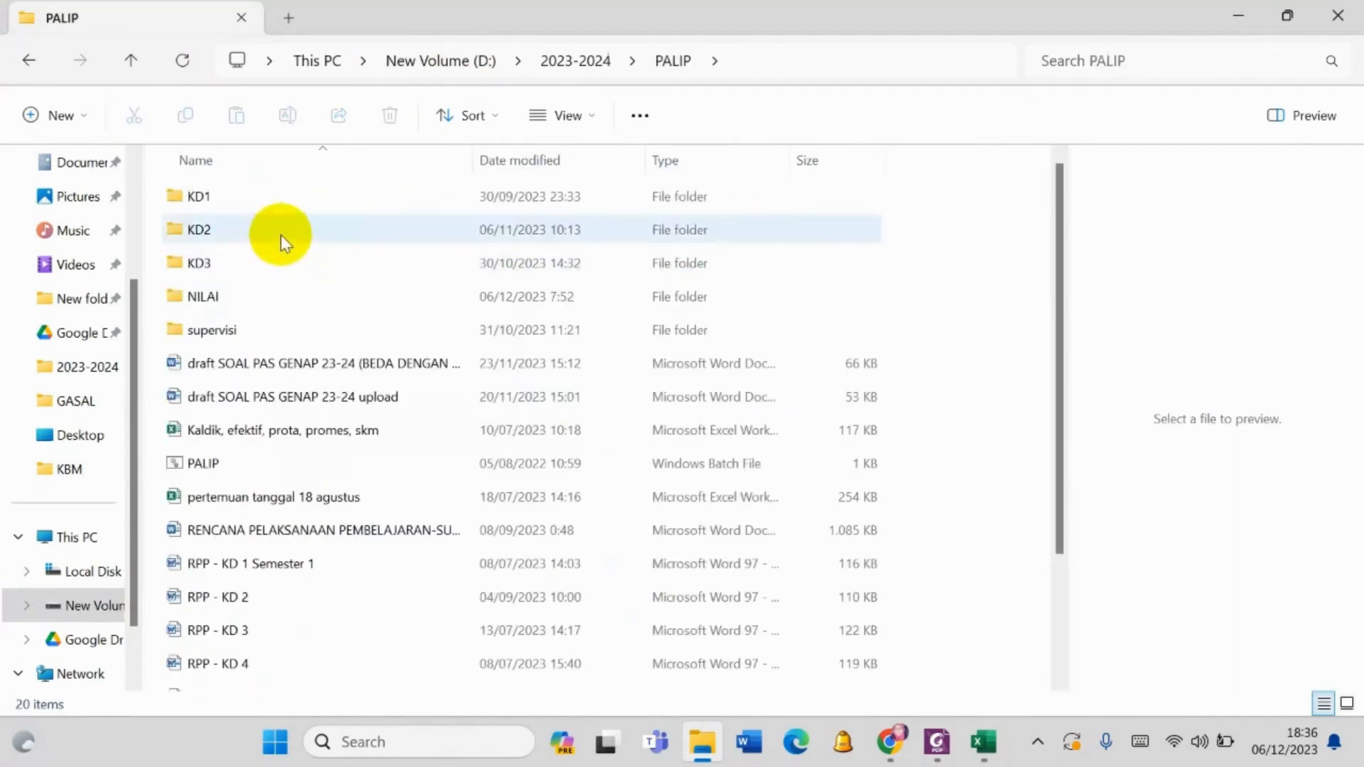
- Open the SILABUS AK. PEM XI (semester 1&2) document and find competency 4.2 in its Kompetensi Dasar table
scroll(284, 430, down, 1)
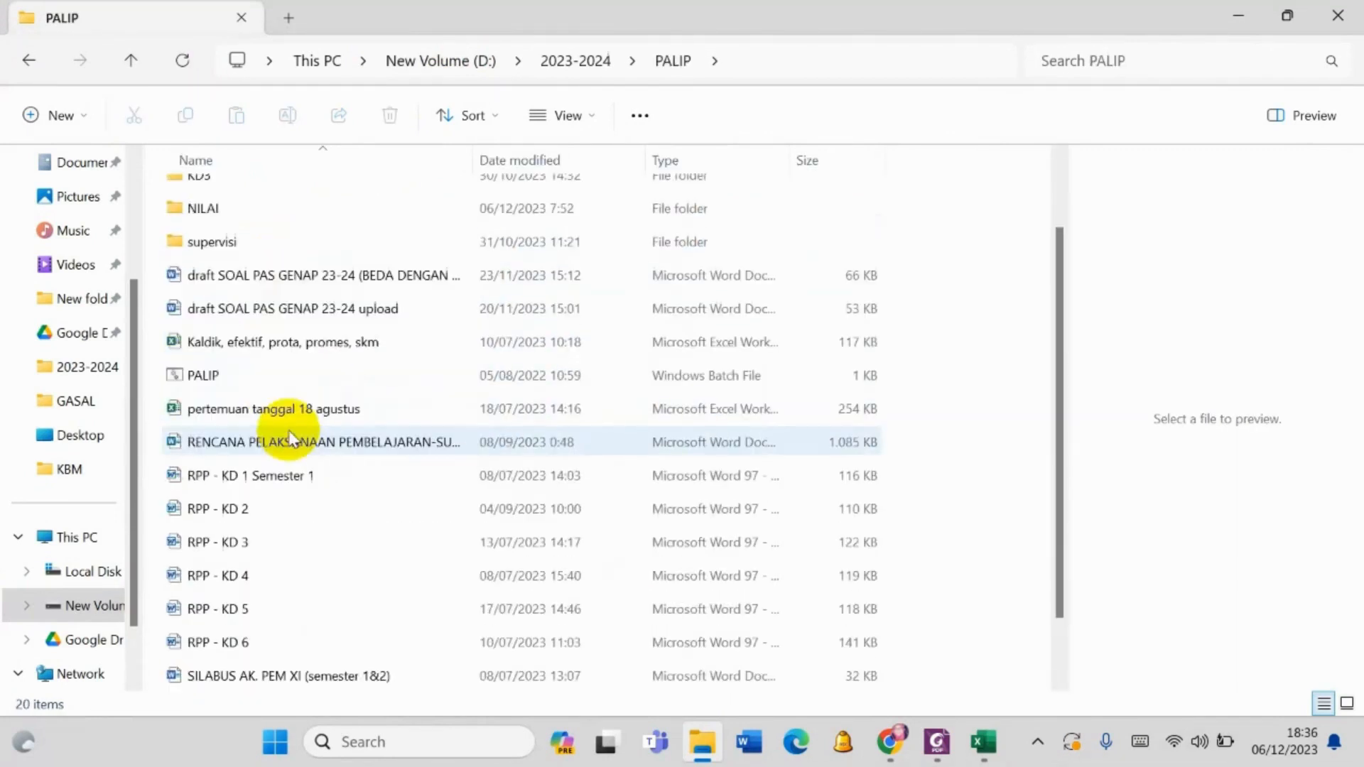
scroll(291, 437, down, 1)
double_click(333, 612)
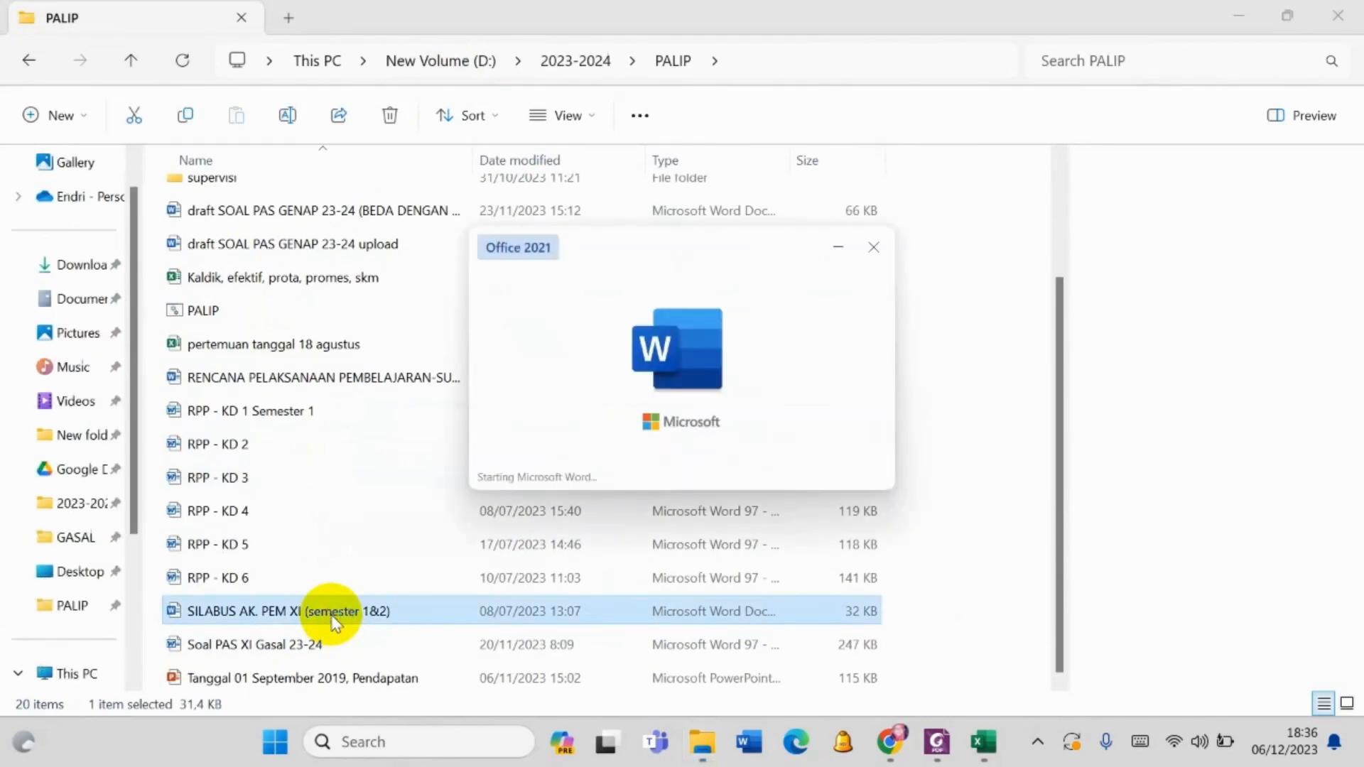
scroll(609, 533, down, 8)
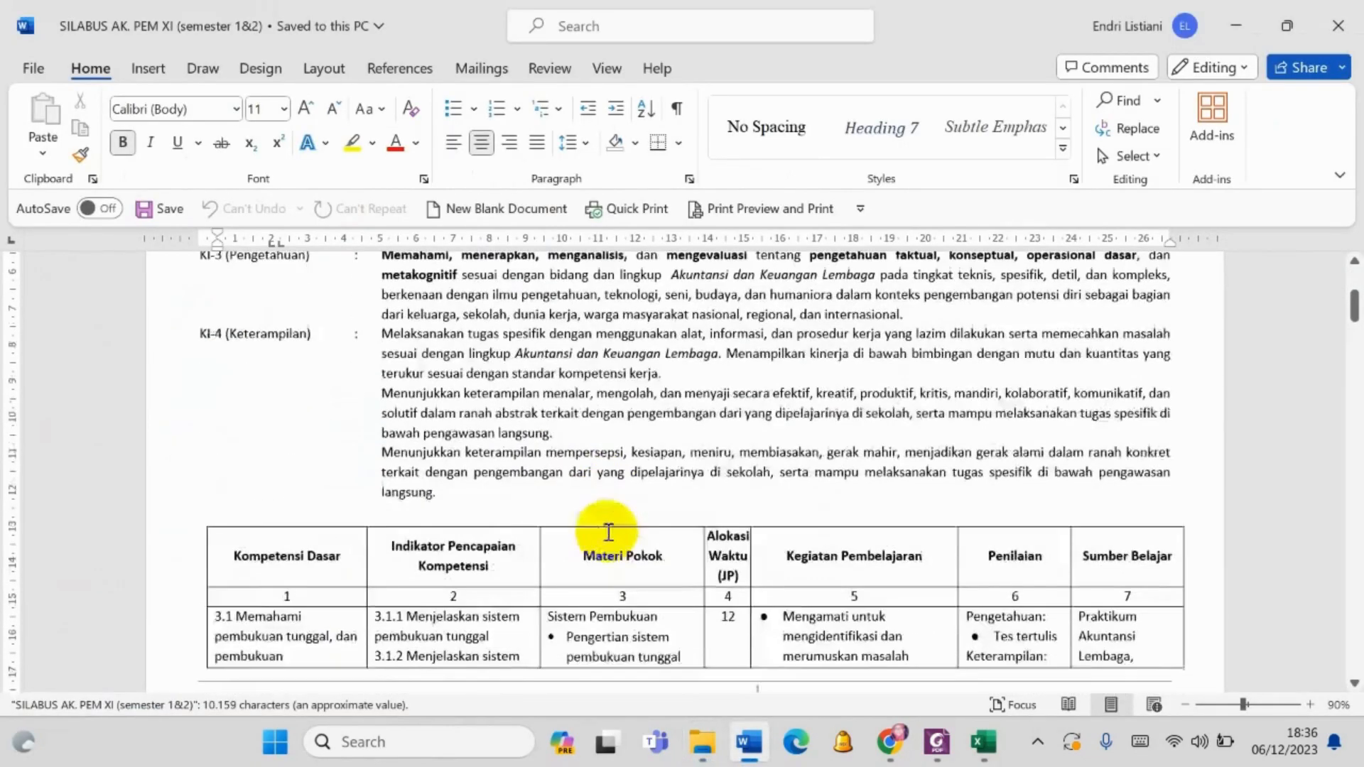
scroll(609, 532, down, 5)
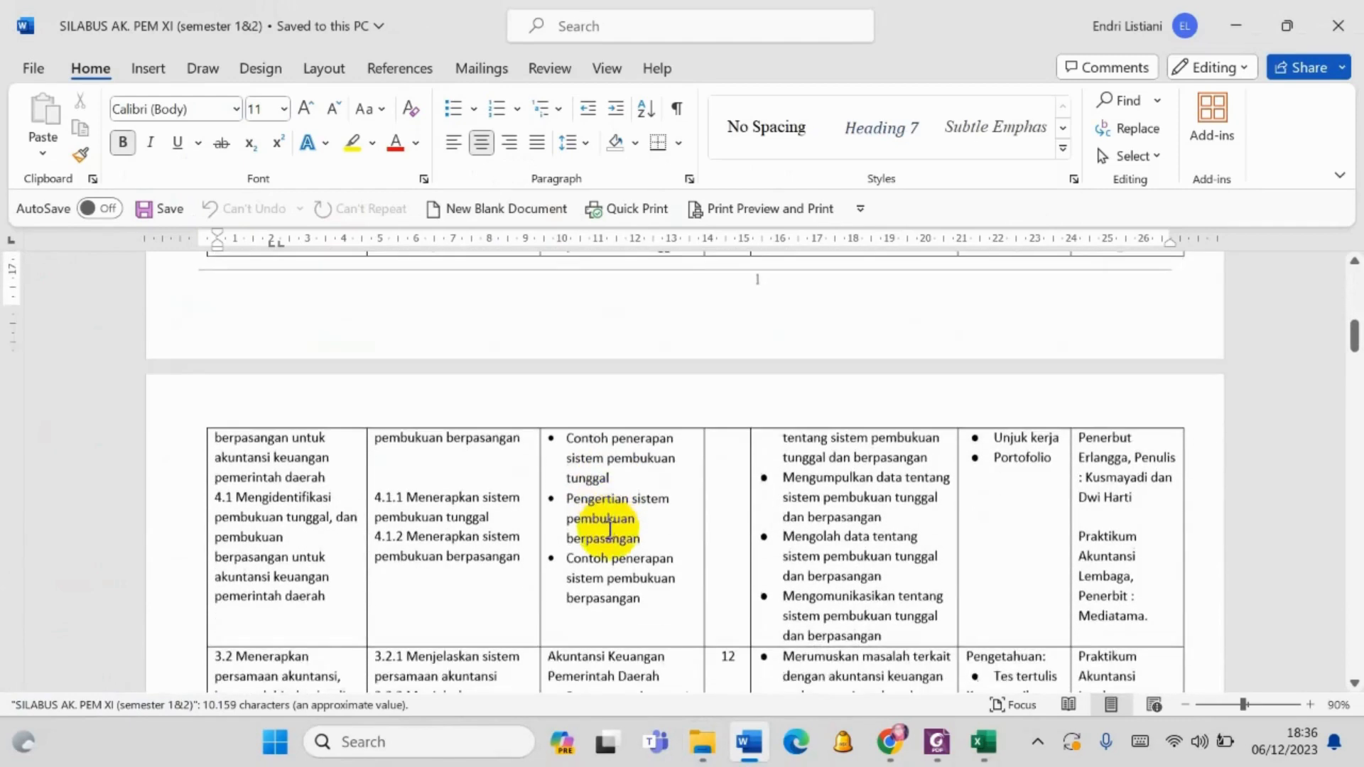
scroll(623, 523, down, 3)
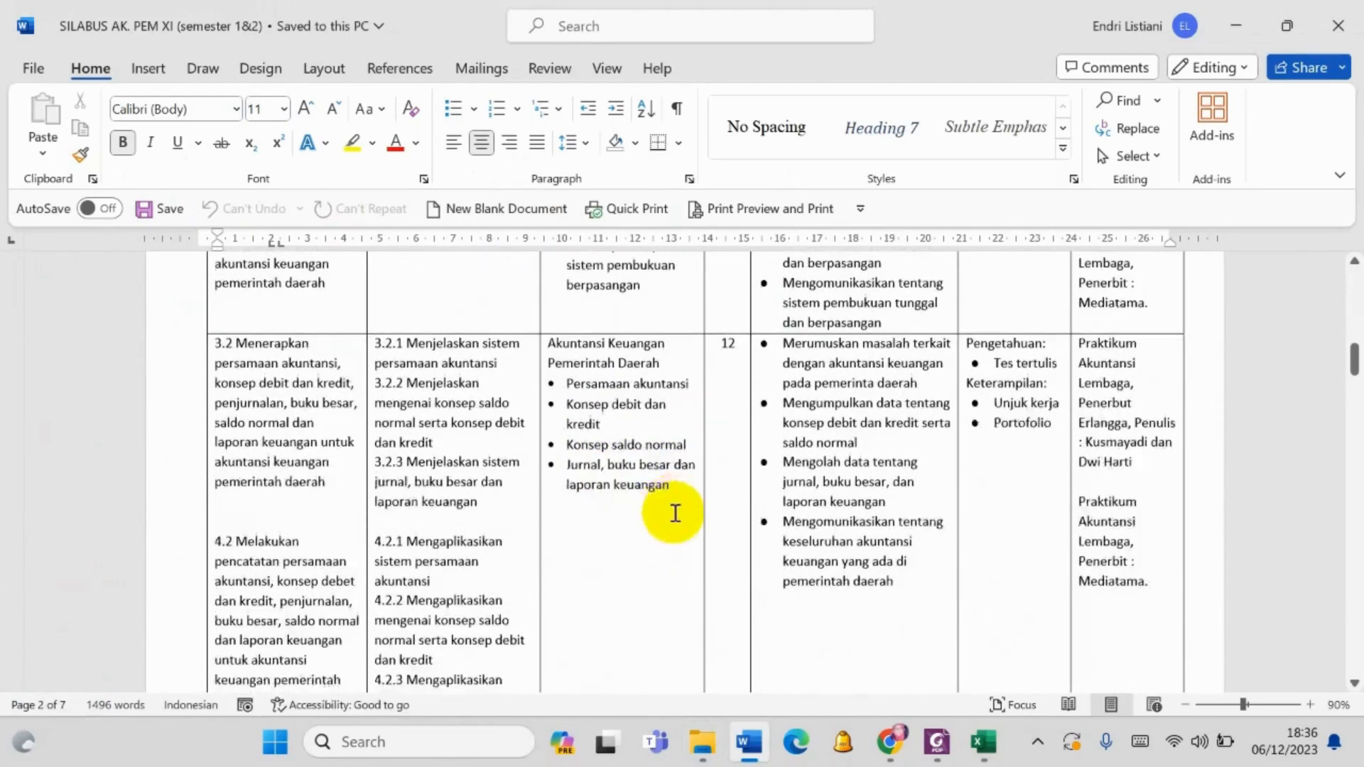
click(889, 741)
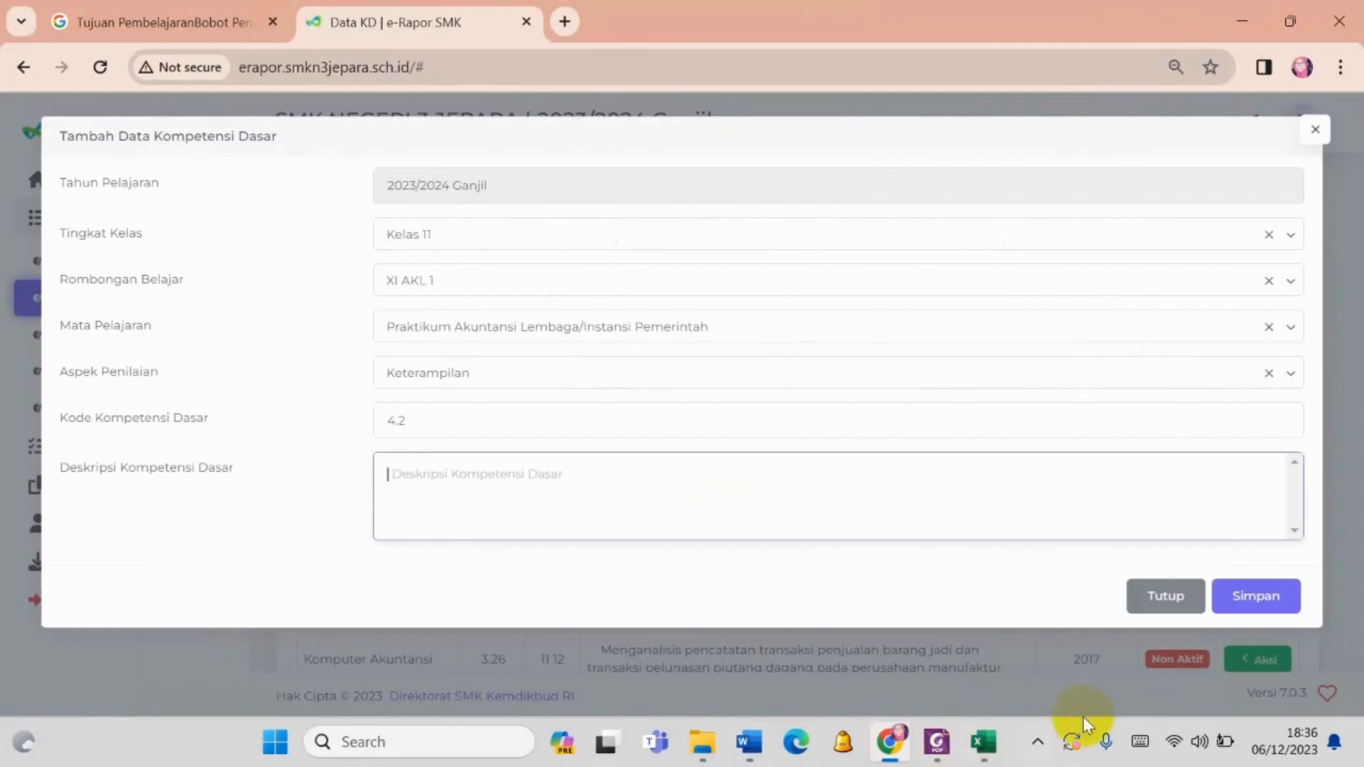
click(1038, 741)
click(1082, 636)
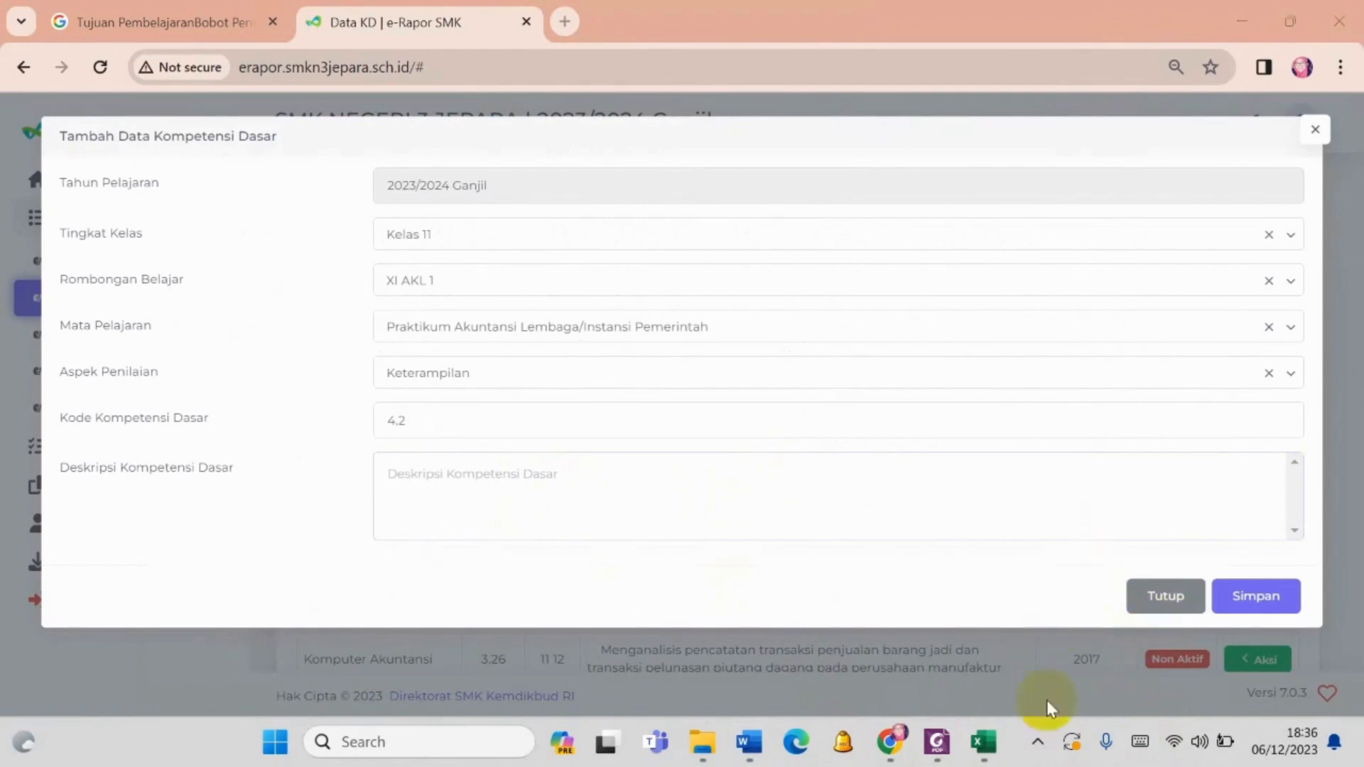
click(749, 742)
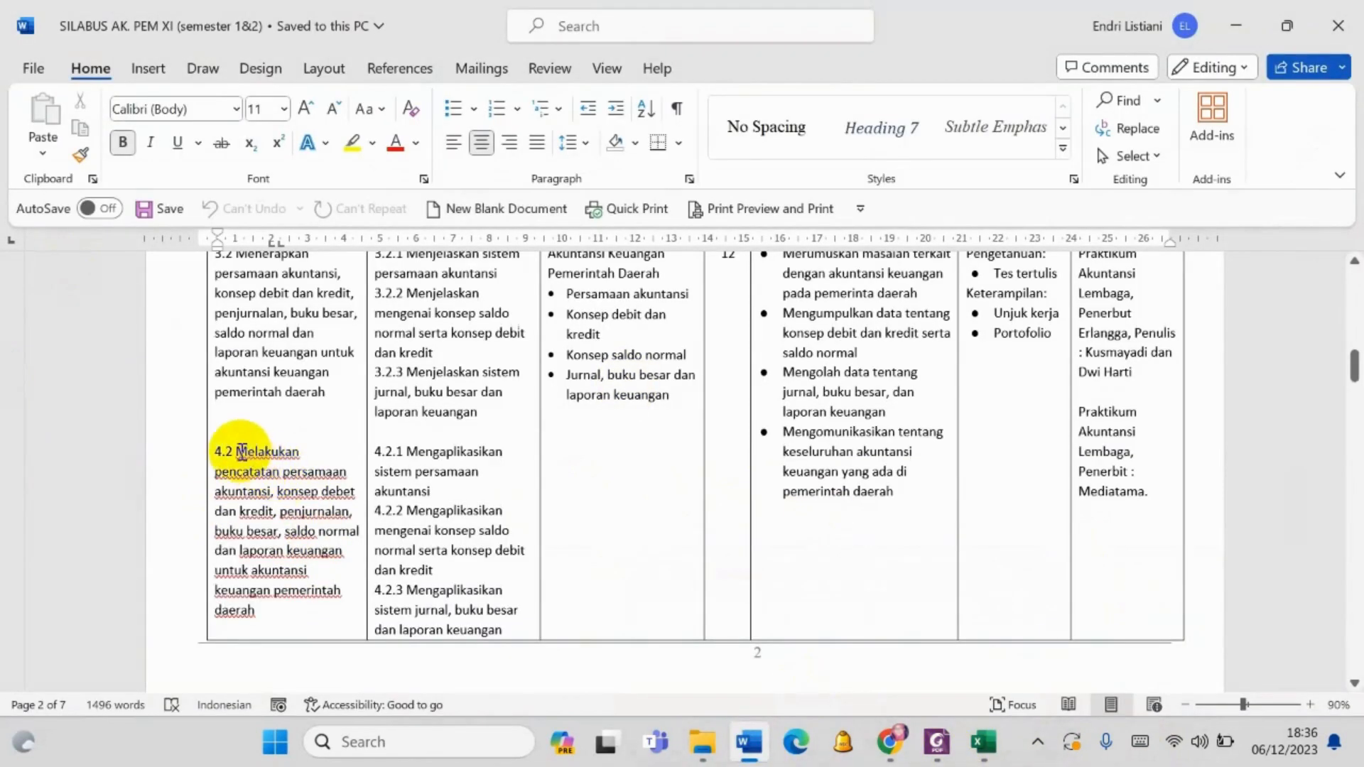
- Copy the description text of competency 4.2, from "Melakukan pencatatan persamaan akuntansi" through "pemerintah daerah", without its number
drag(237, 447, 265, 608)
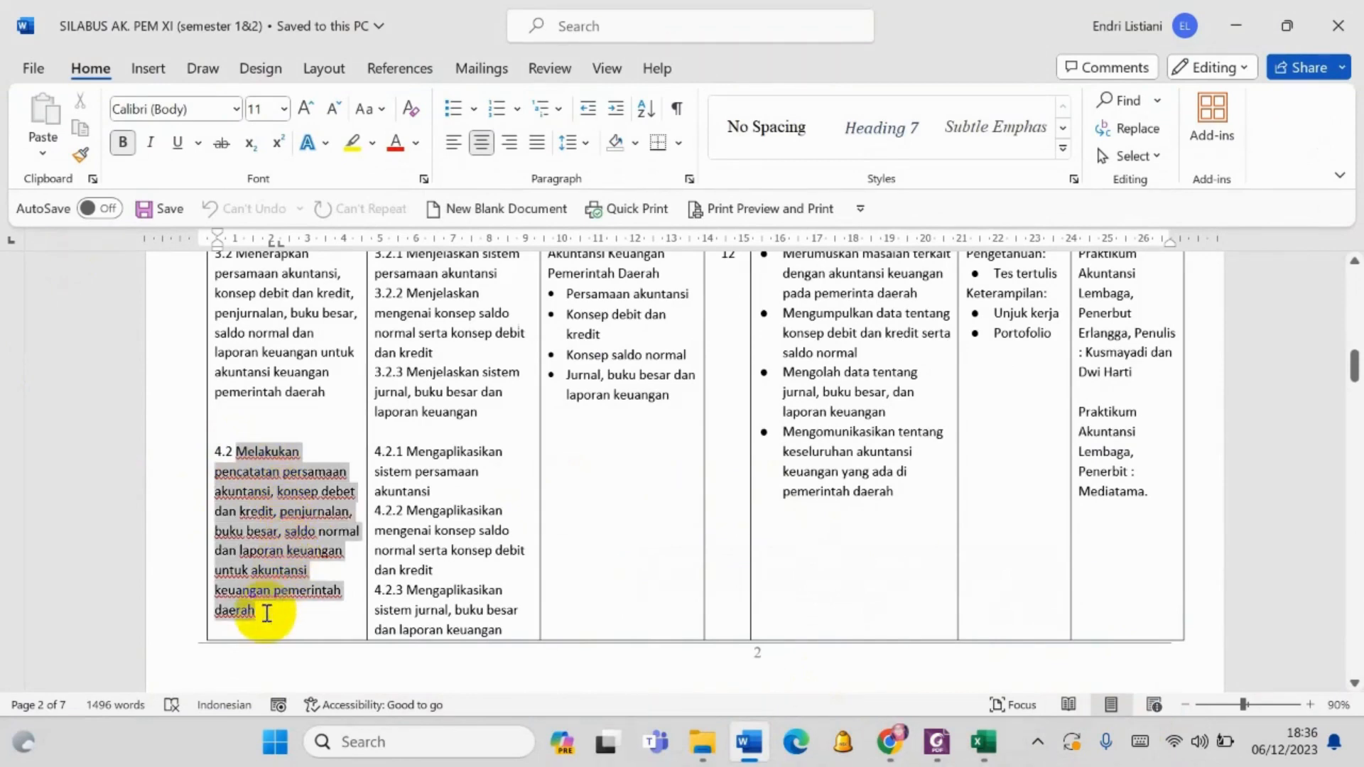
scroll(287, 611, down, 1)
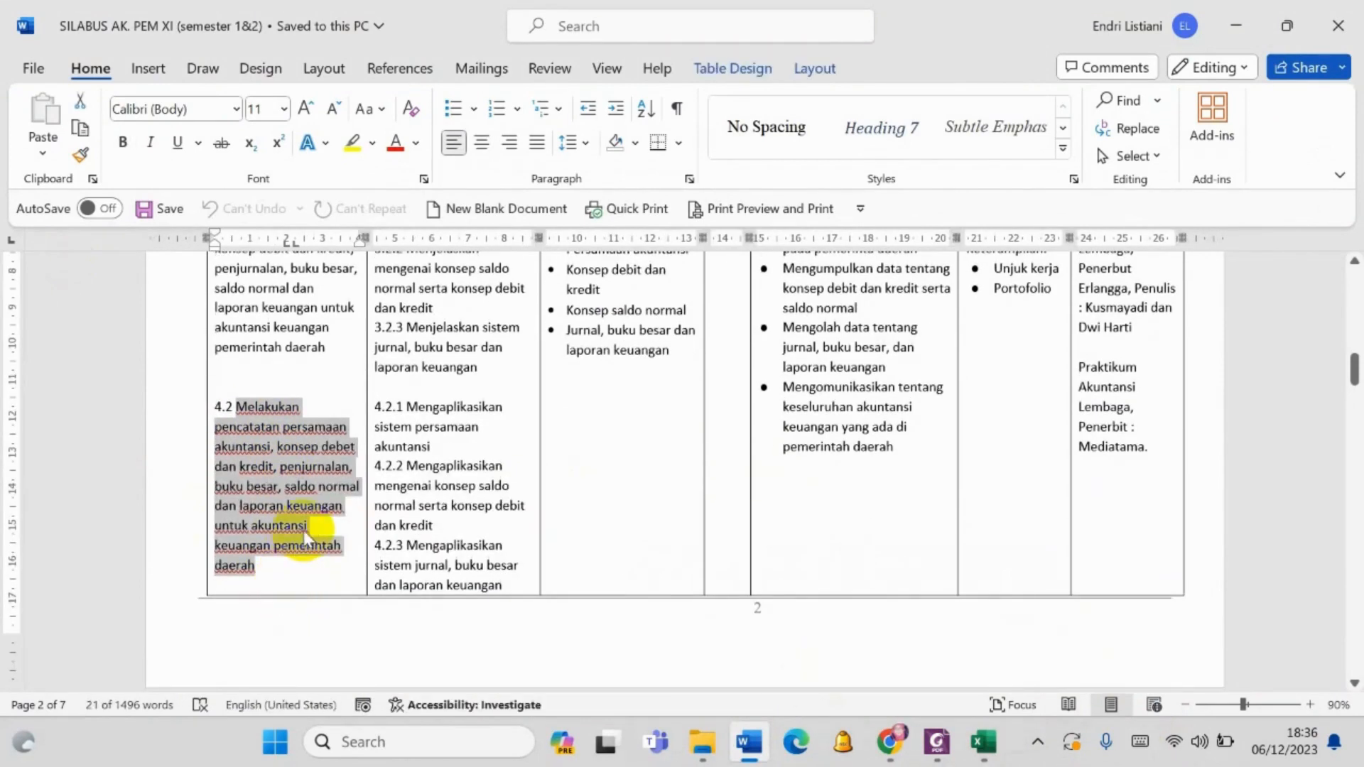
scroll(304, 531, down, 1)
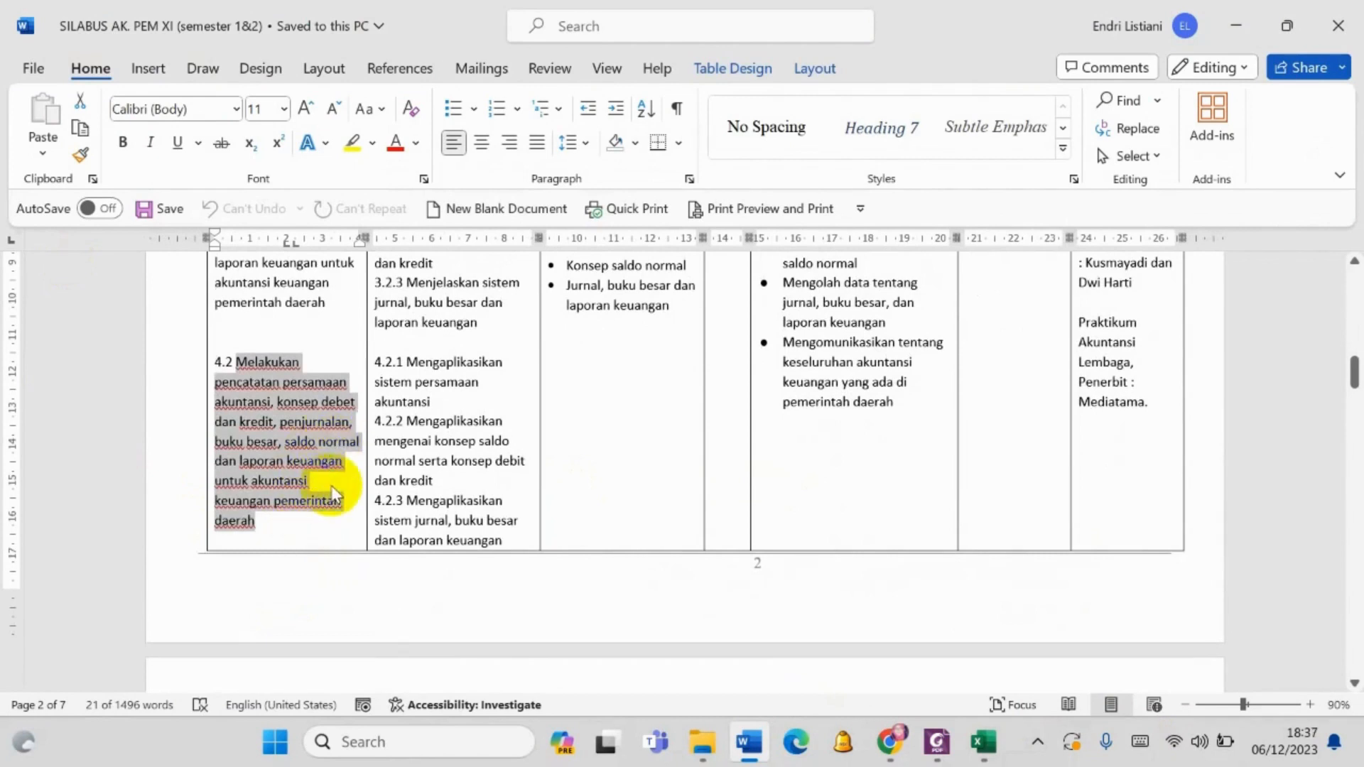
scroll(329, 507, down, 1)
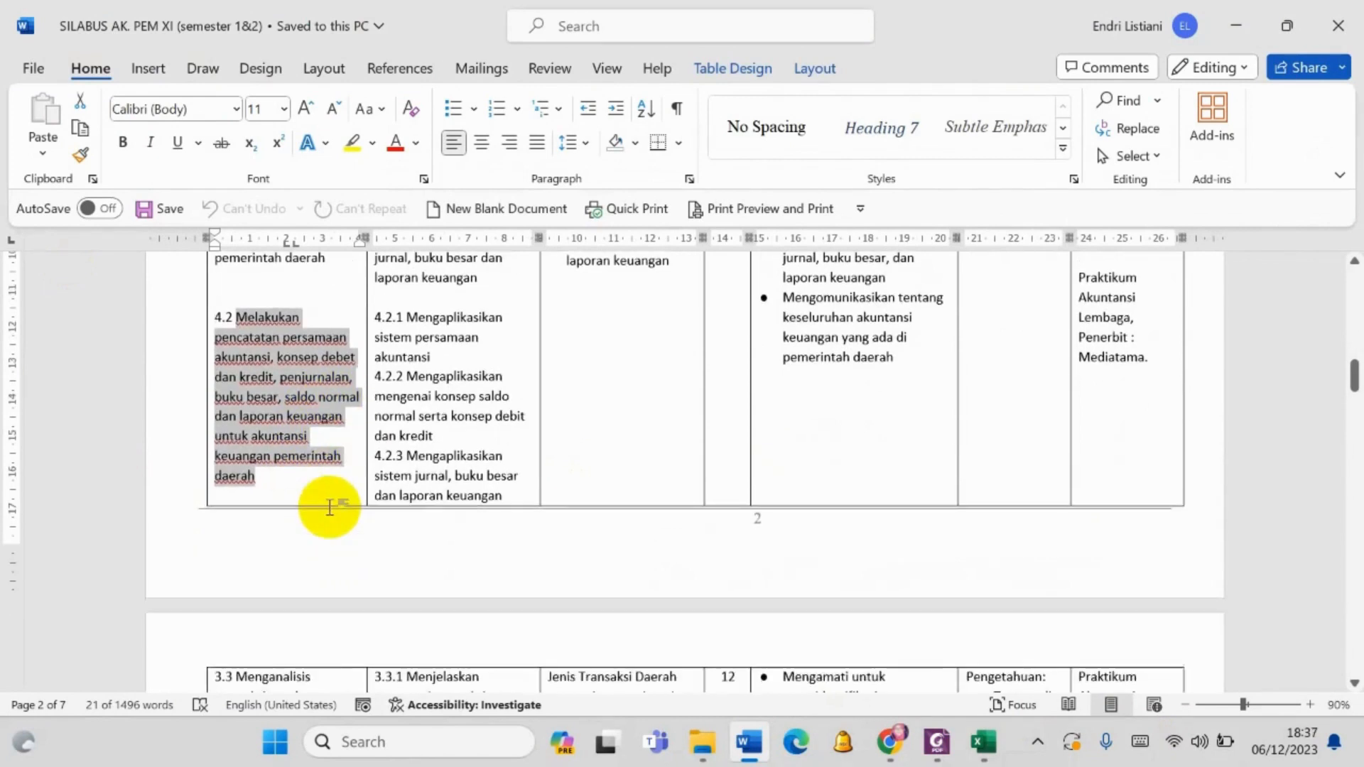
scroll(331, 506, down, 1)
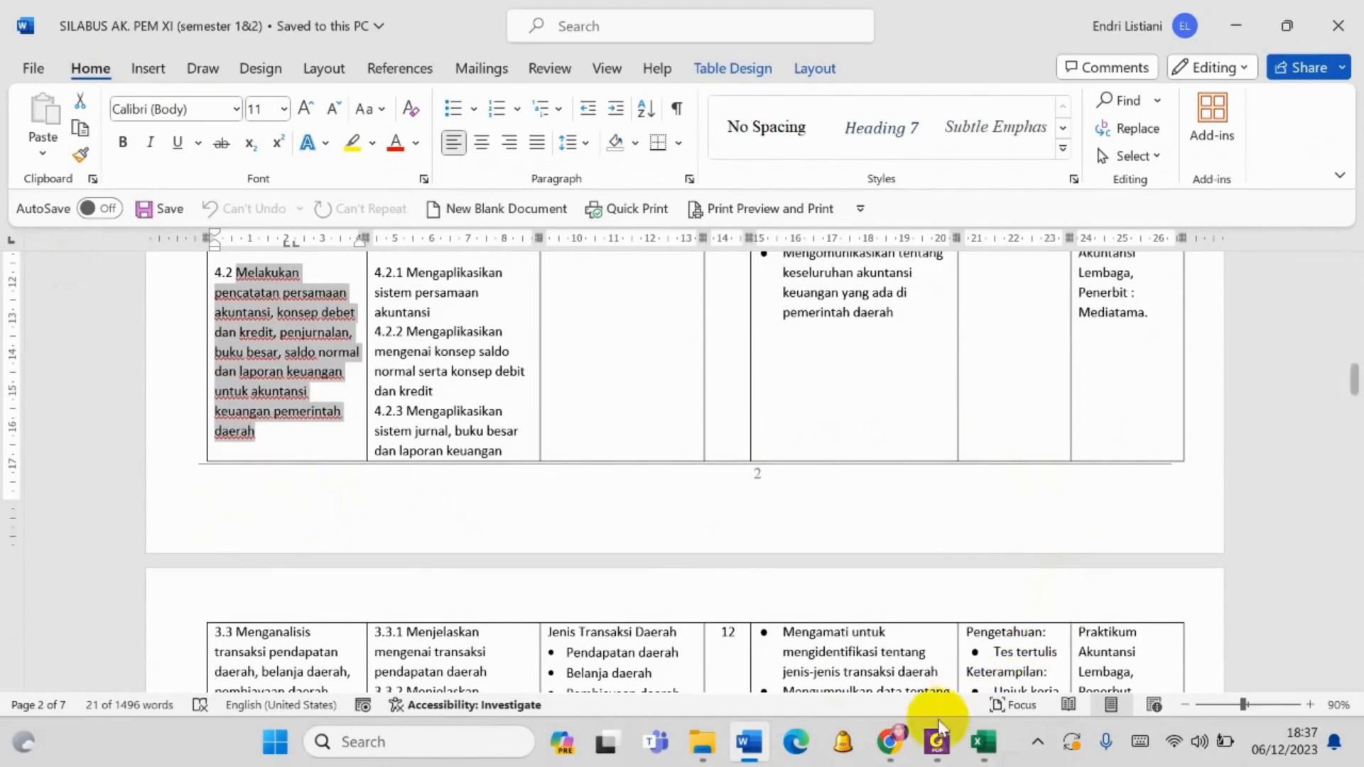
click(911, 751)
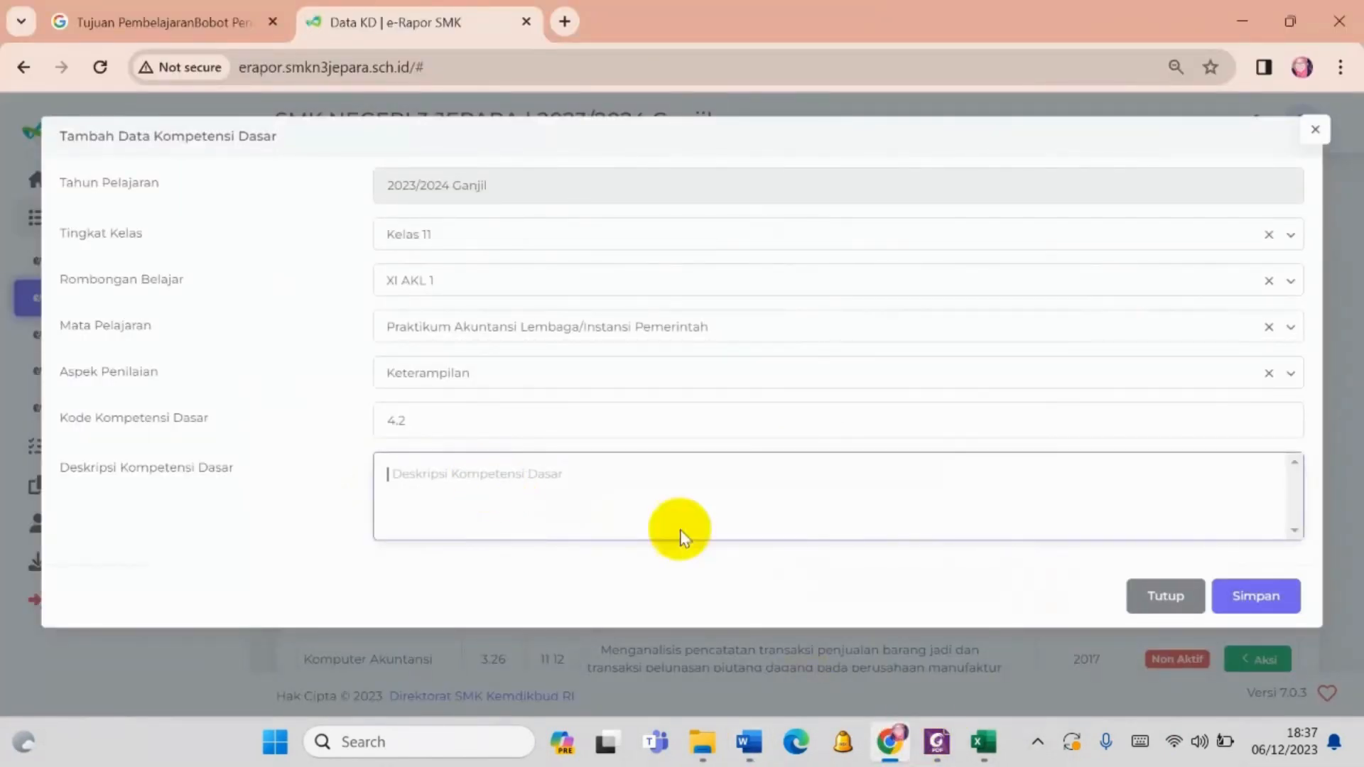
click(748, 746)
key(ctrl+c)
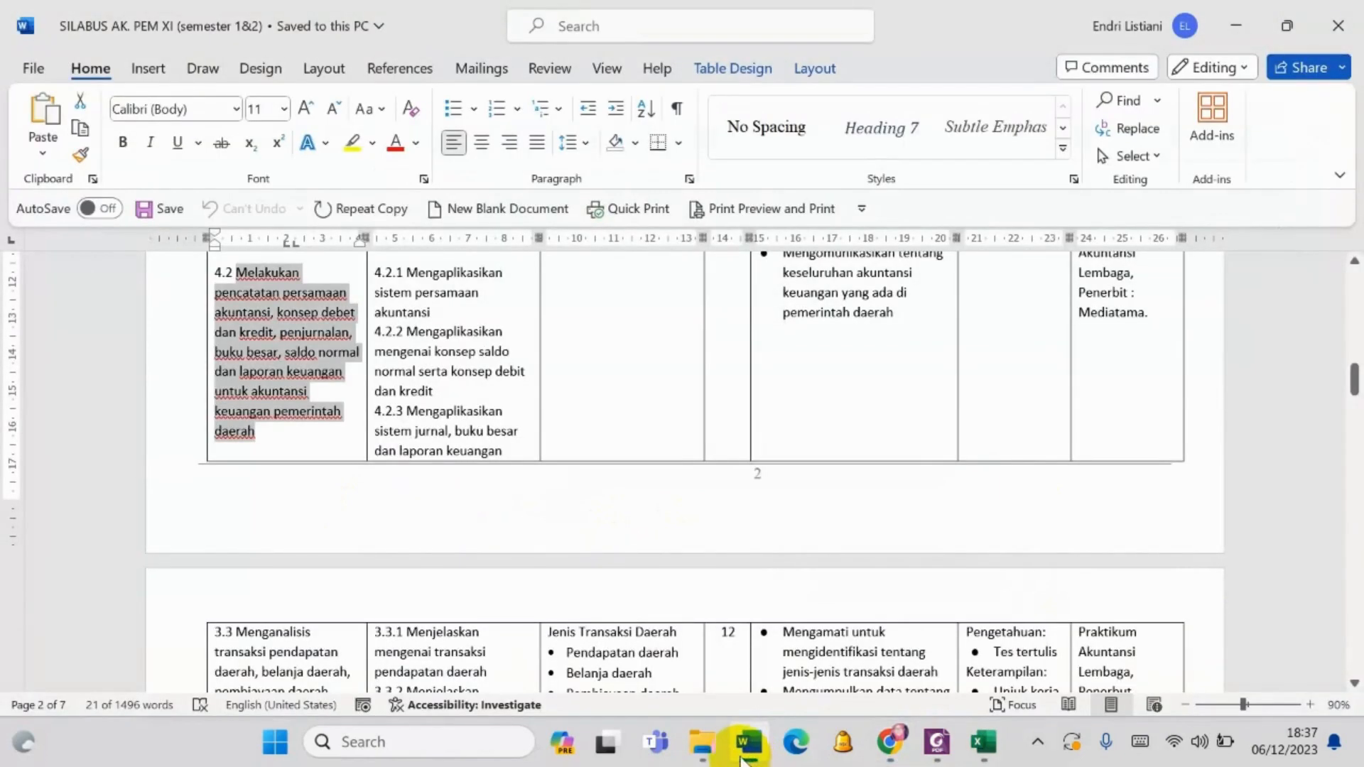
- Switch to Chrome, paste the copied text as the Deskripsi Kompetensi Dasar of the 4.2 entry and save it
click(897, 752)
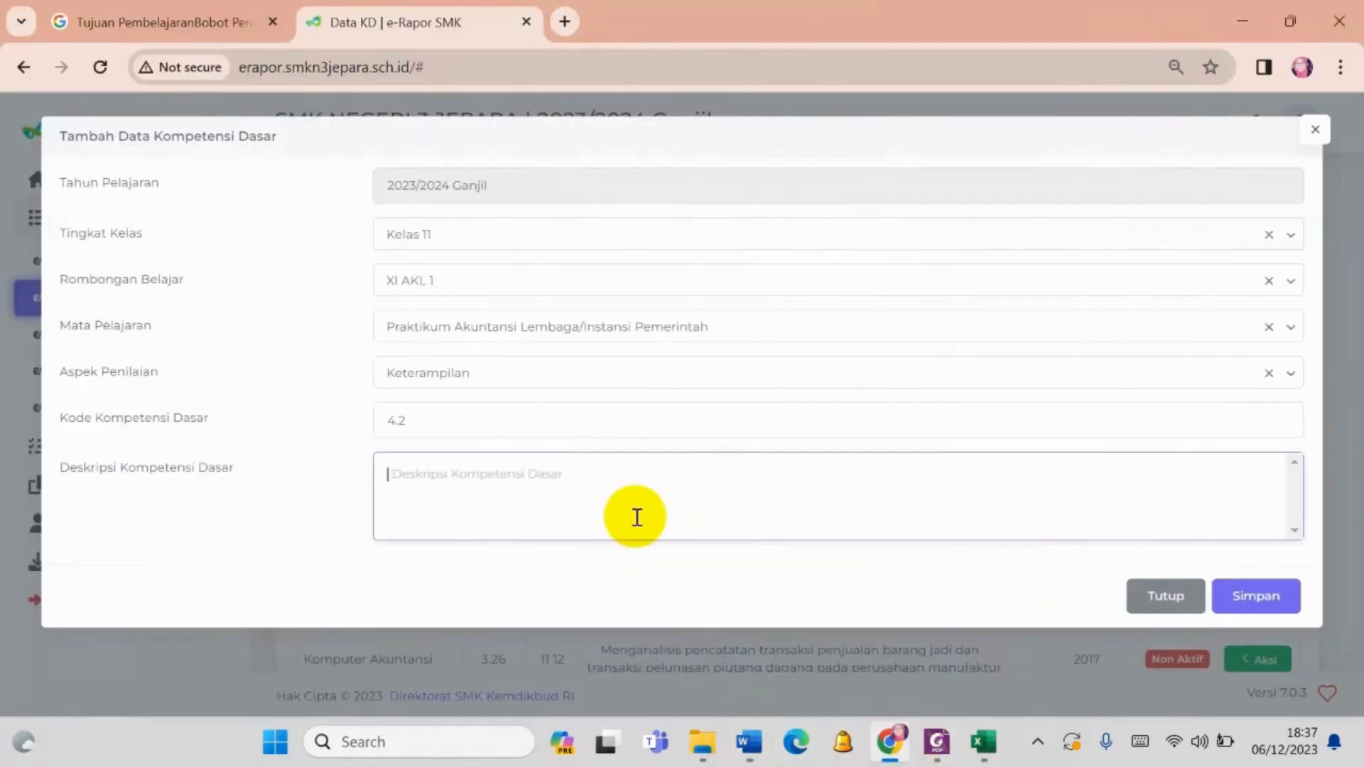
click(635, 508)
key(ctrl+v)
click(399, 475)
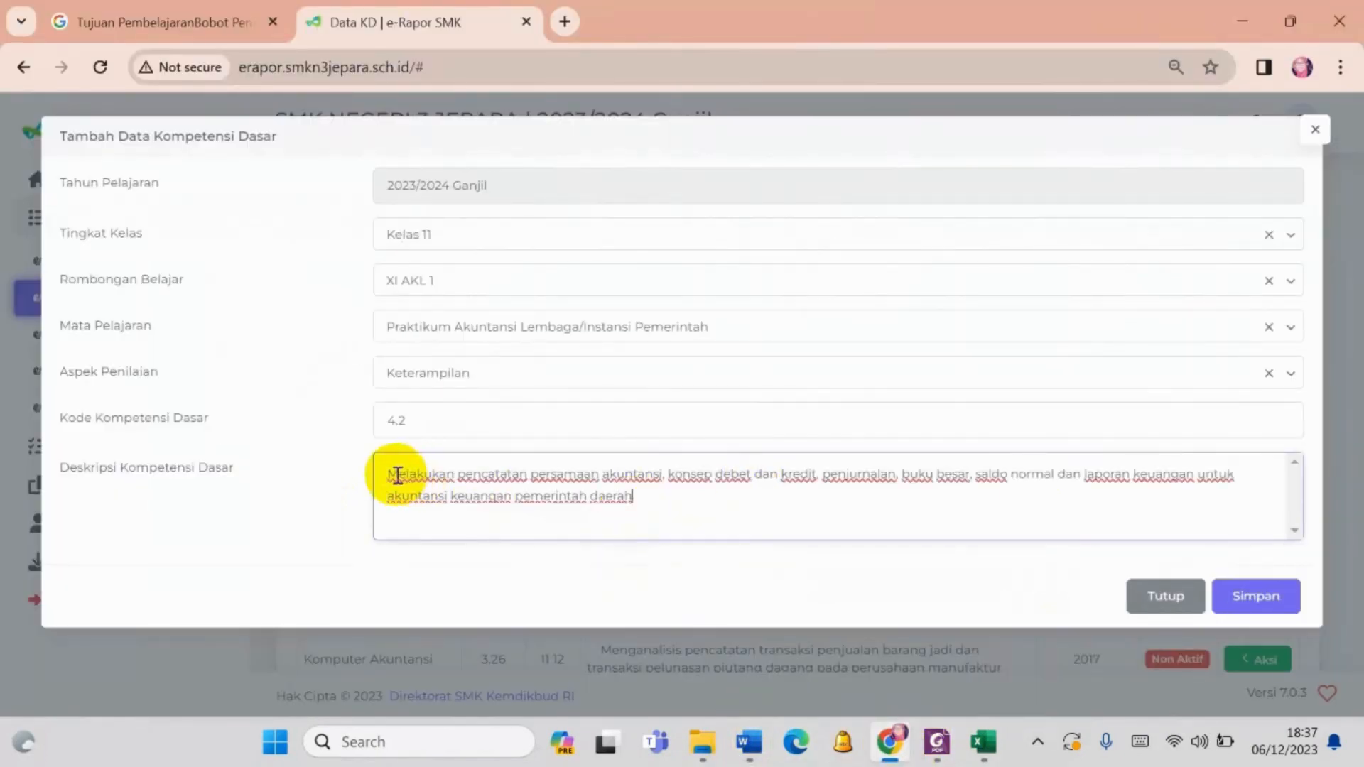
click(1256, 599)
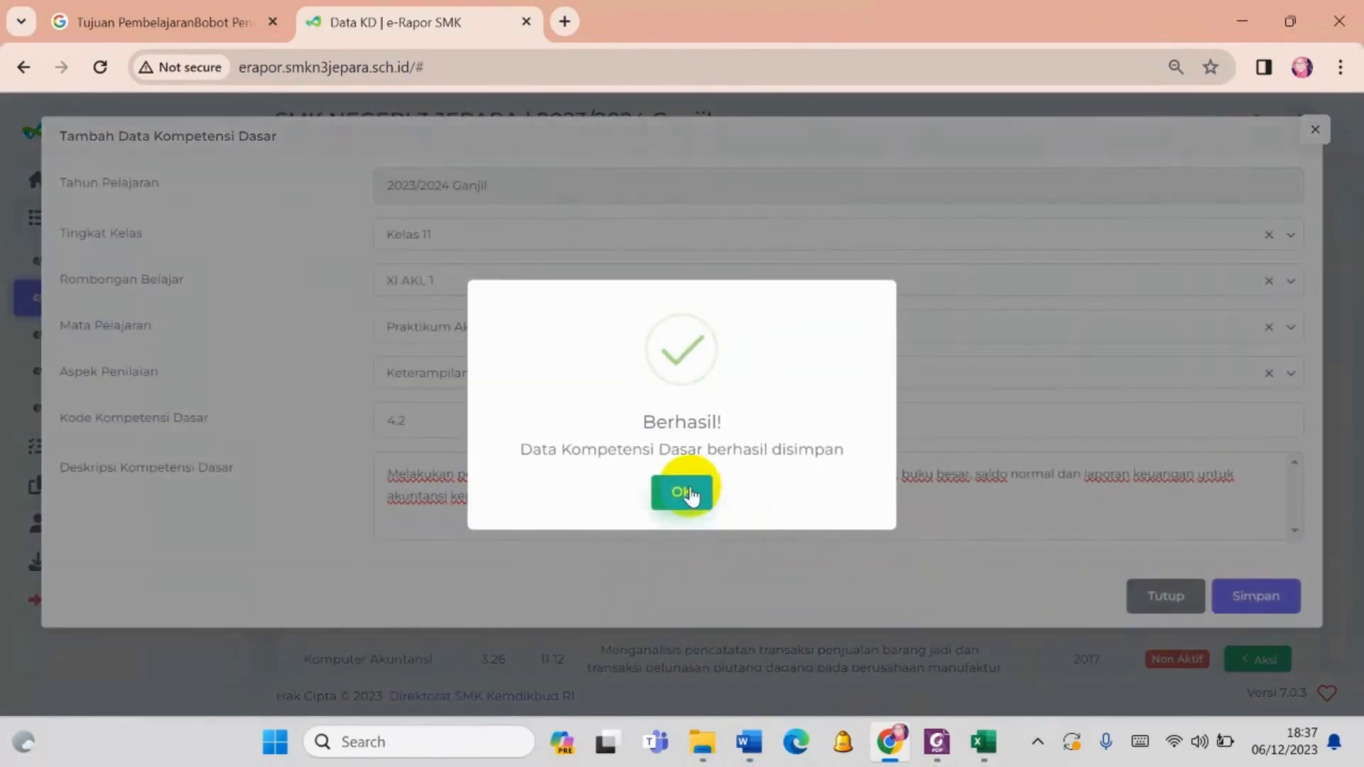
click(682, 490)
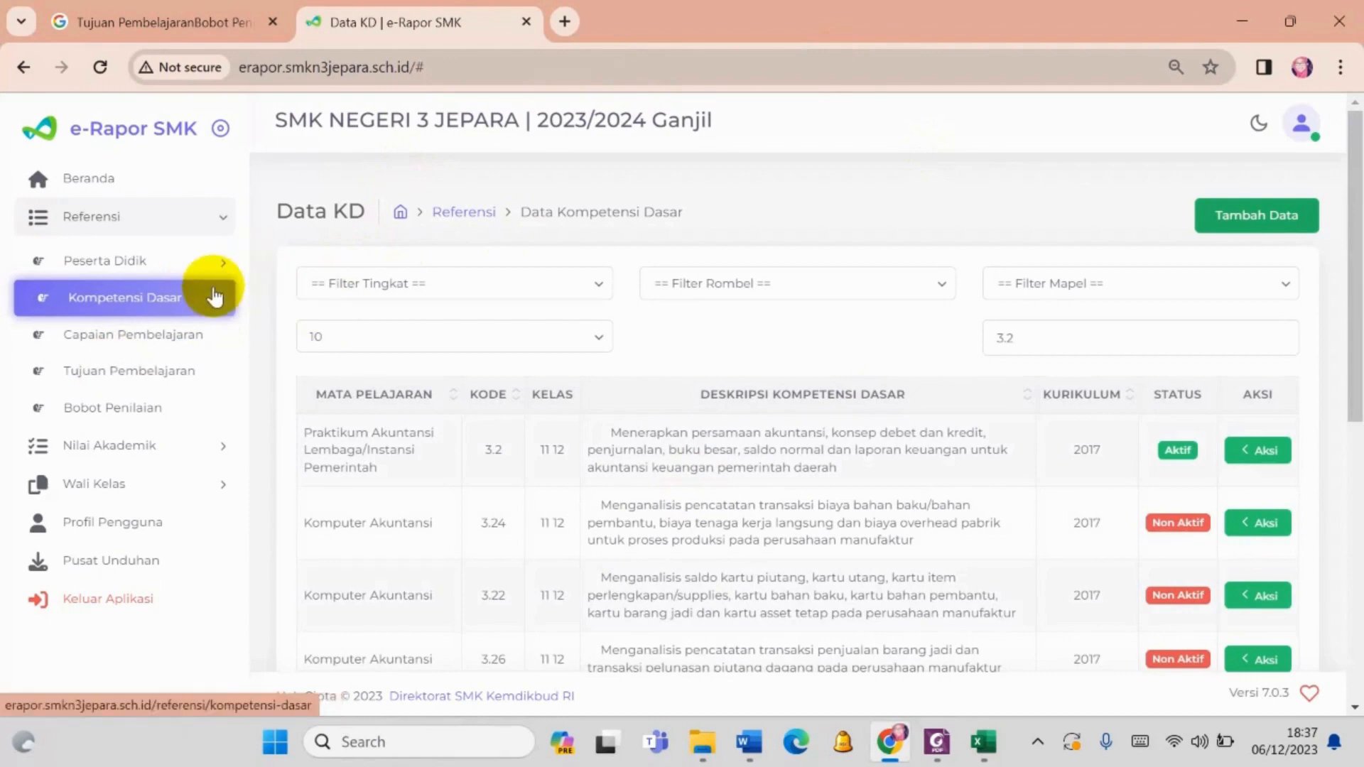
- Open the Capaian Pembelajaran reference data and check the rows-per-page options
click(196, 346)
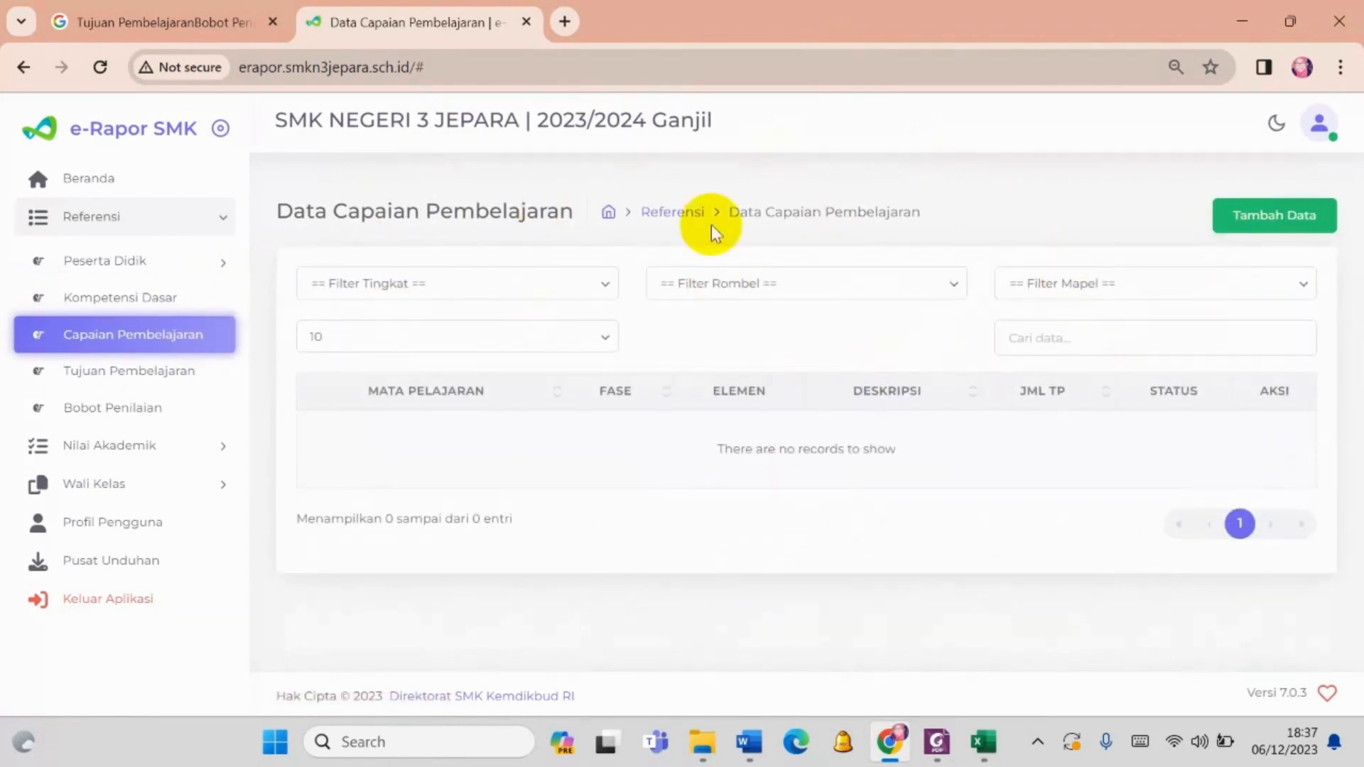
click(597, 335)
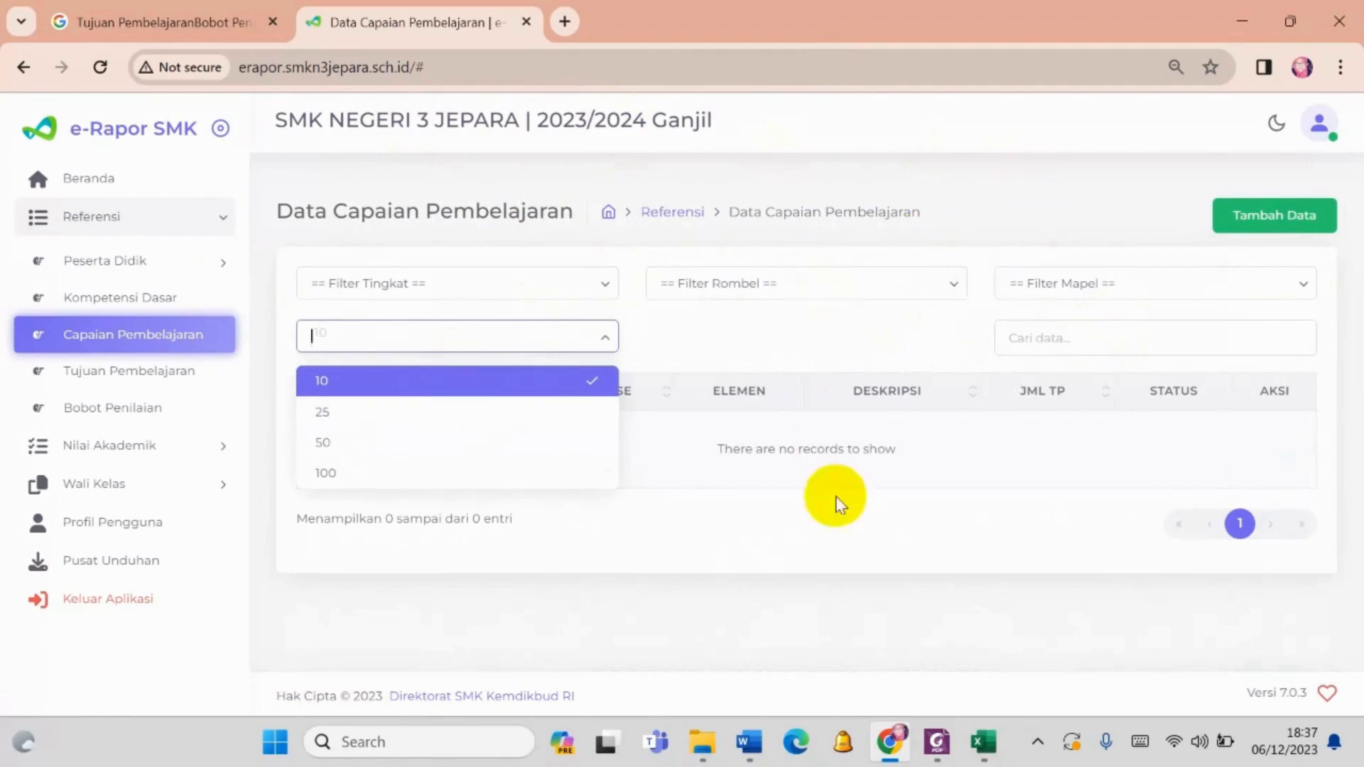
click(777, 361)
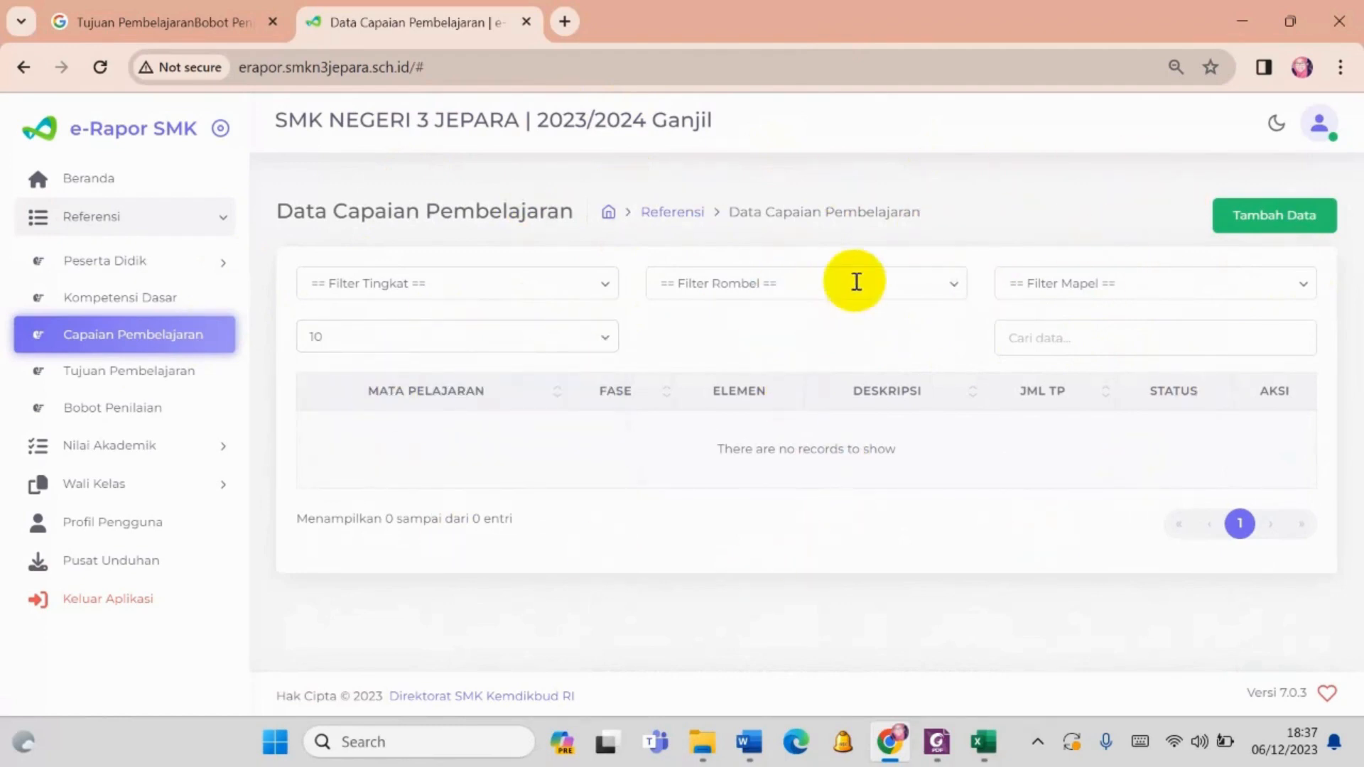
- Open the Tujuan Pembelajaran reference data and look over the listed learning objectives
click(98, 373)
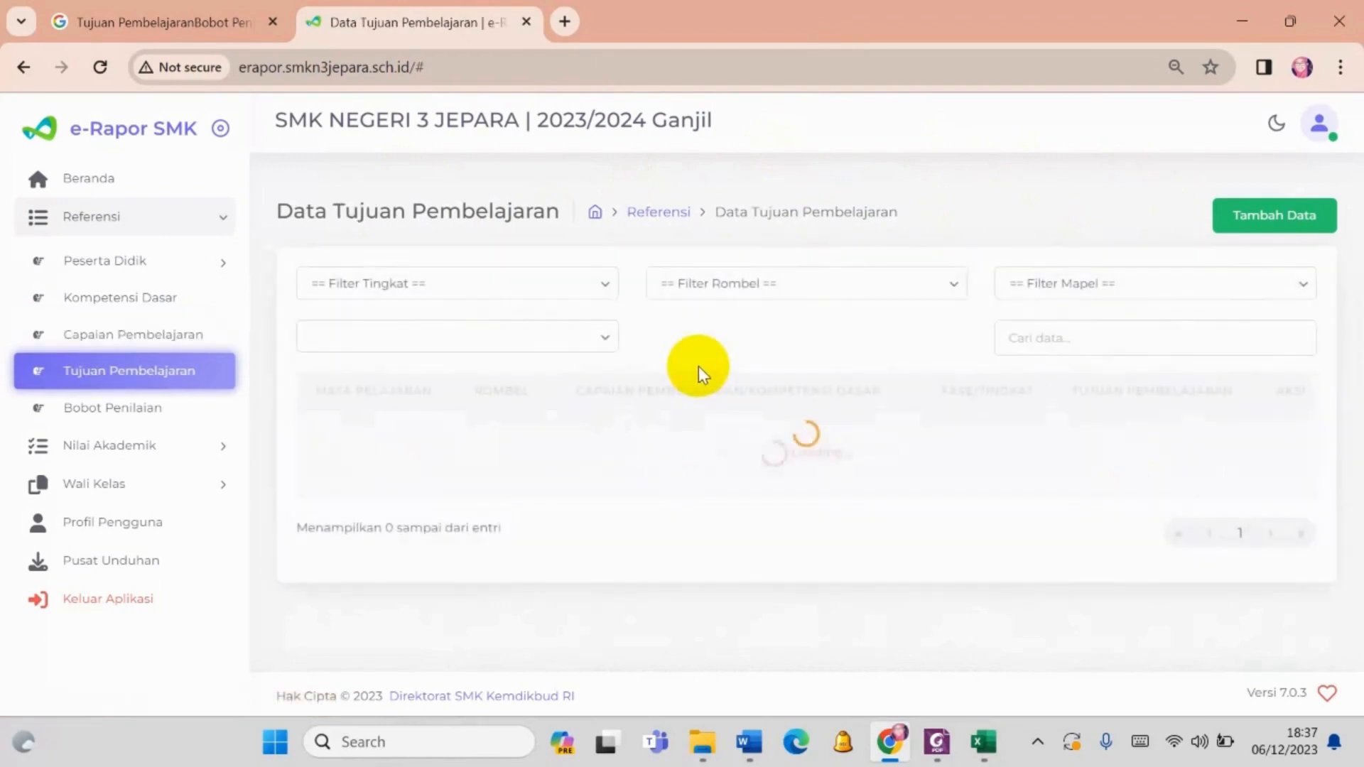
scroll(945, 358, down, 2)
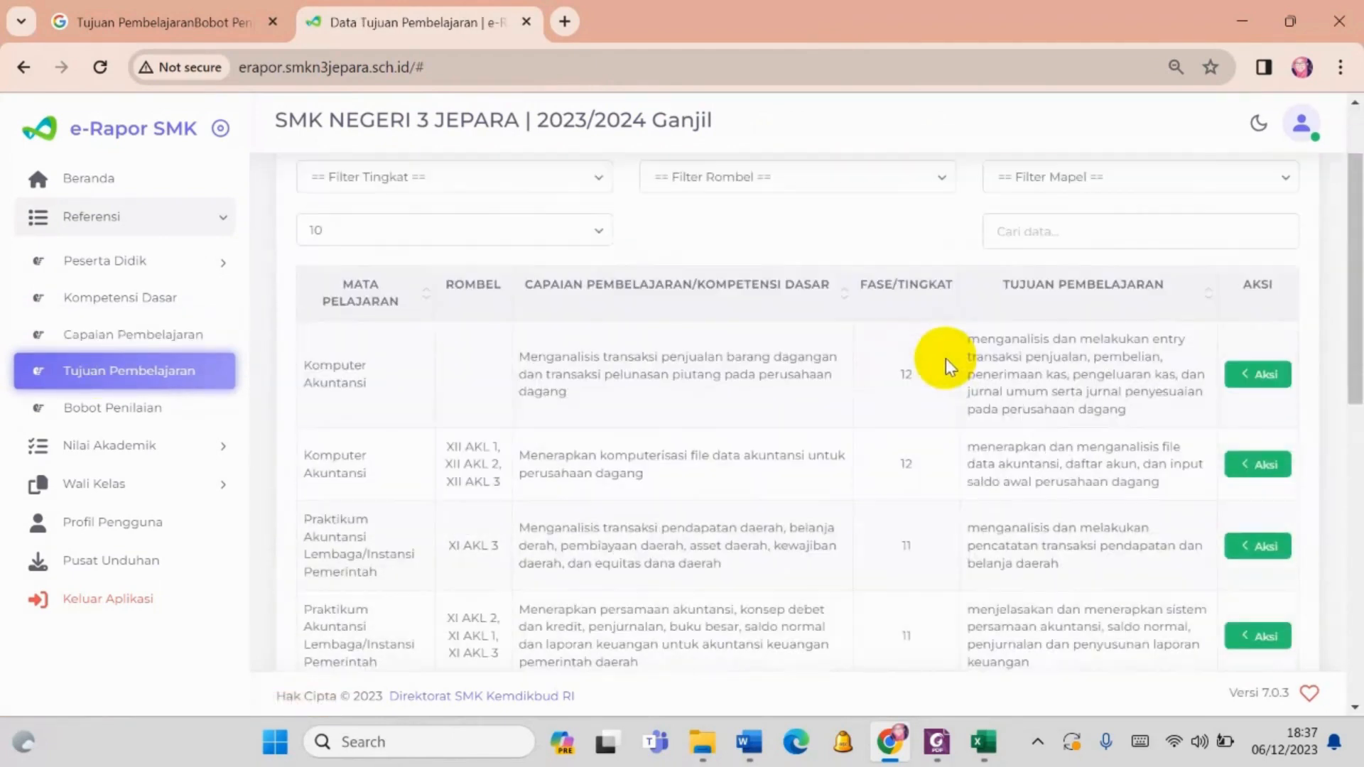
scroll(945, 360, up, 2)
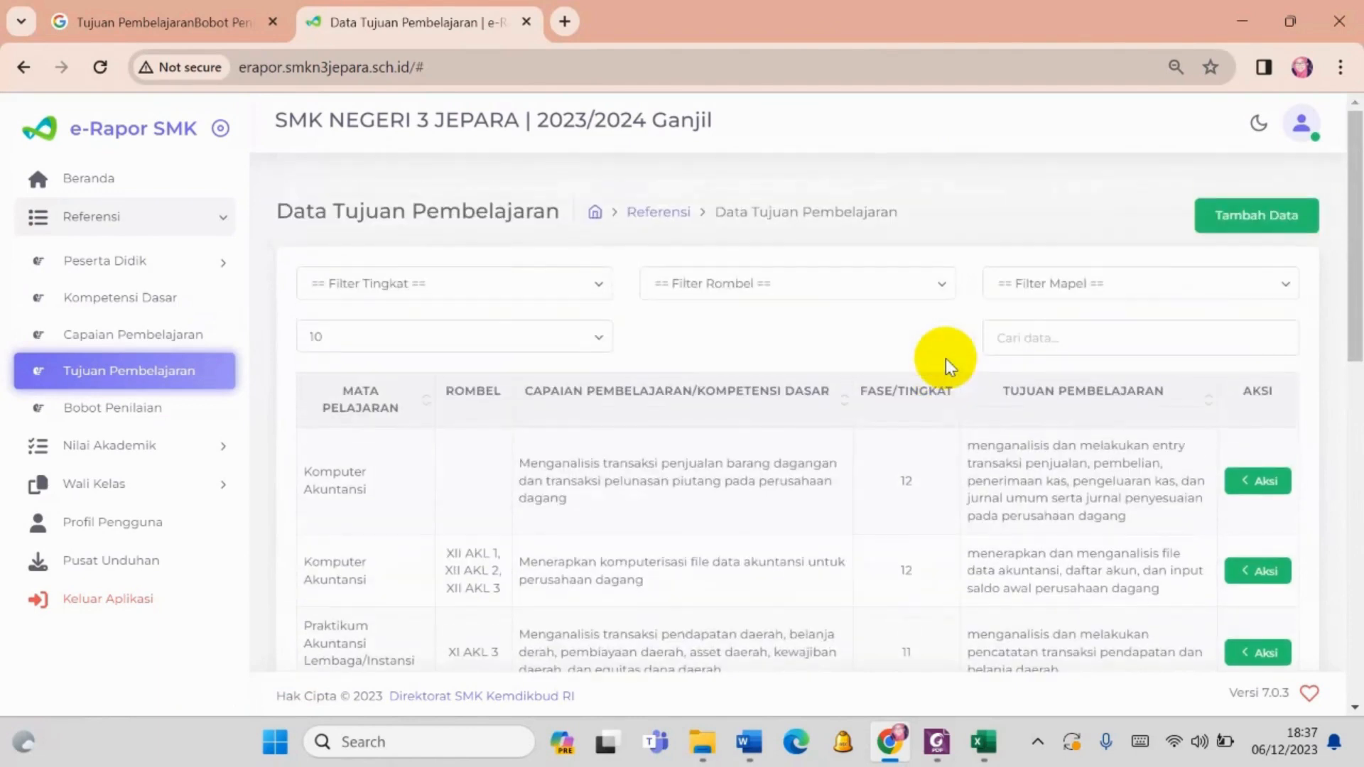
click(1028, 337)
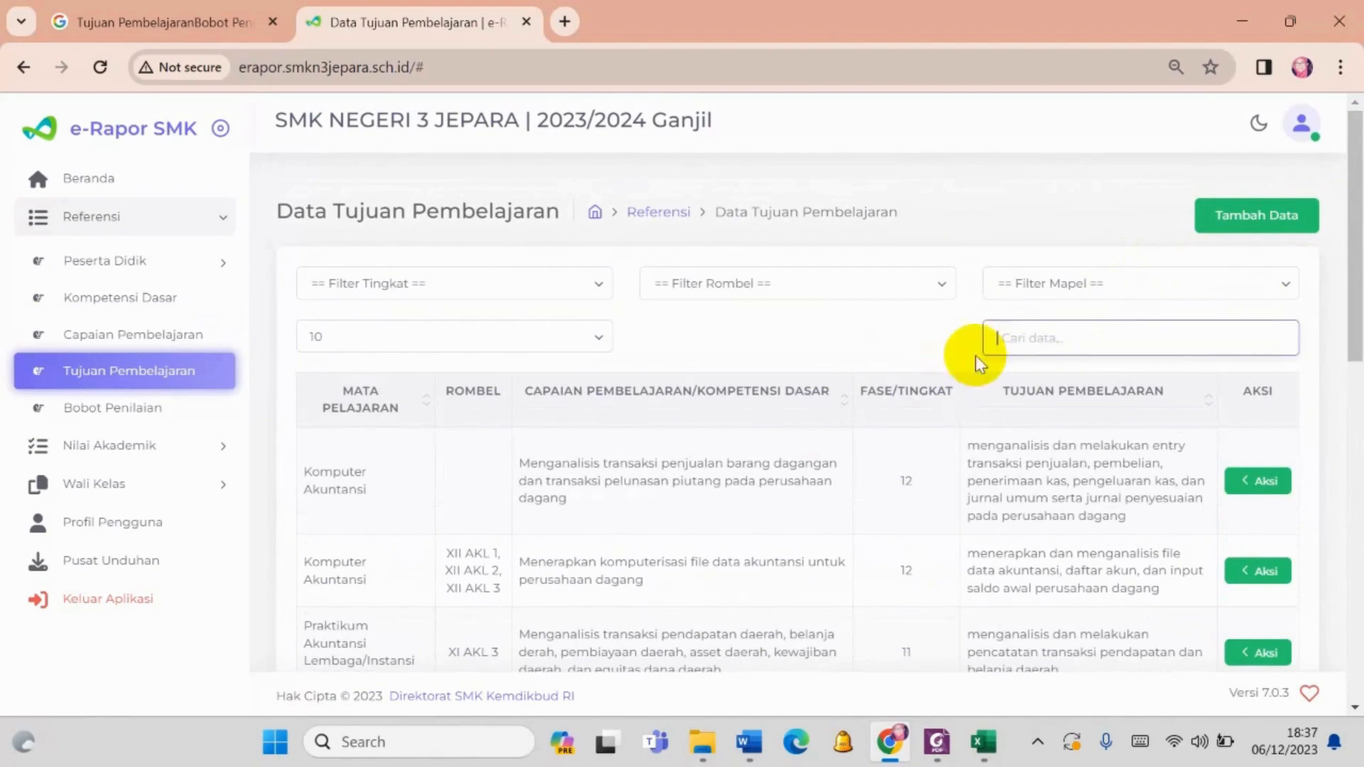
- Map the learning objective "Memahami pembukuan tunggal dan pembukuan berpasangan untuk akuntansi keuangan pemerintah daerah" to Kelas 11, class XI AKL 1, and save
scroll(633, 390, down, 6)
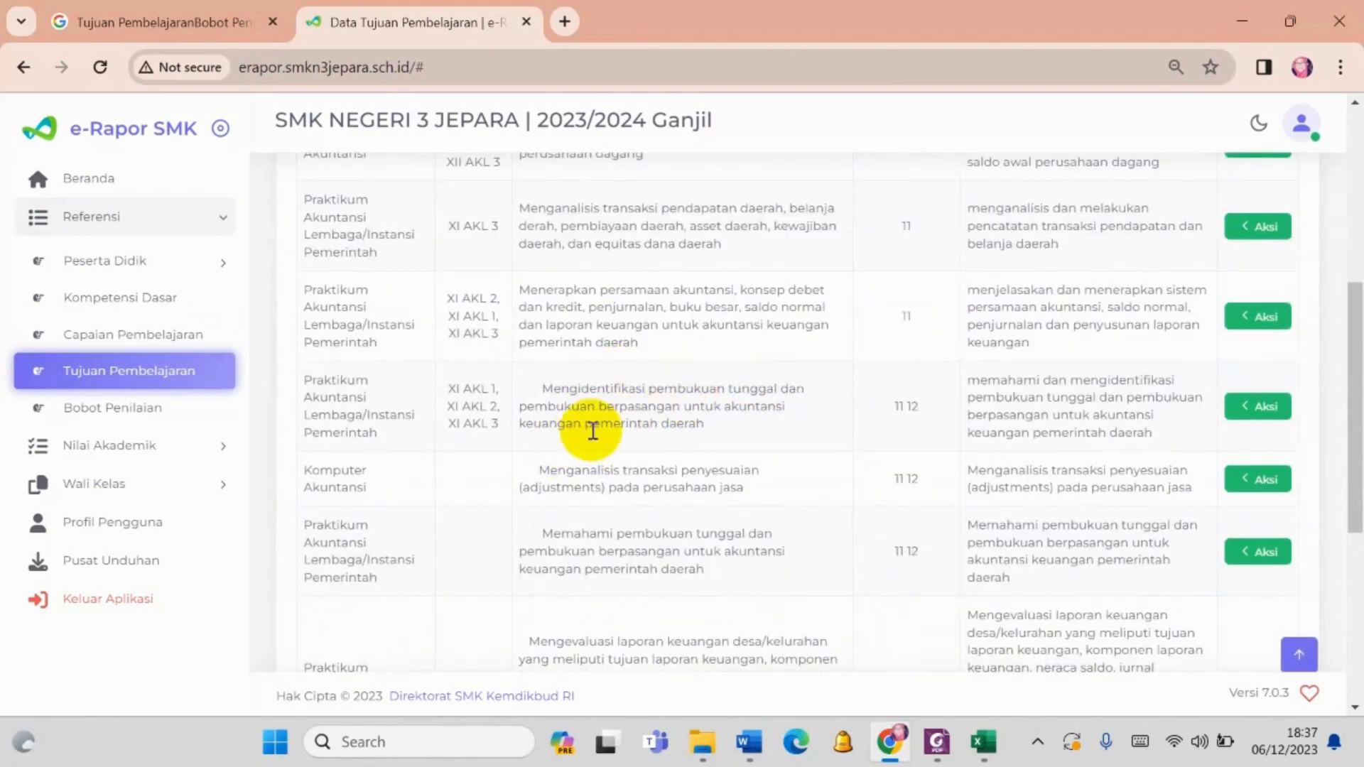
scroll(592, 430, down, 2)
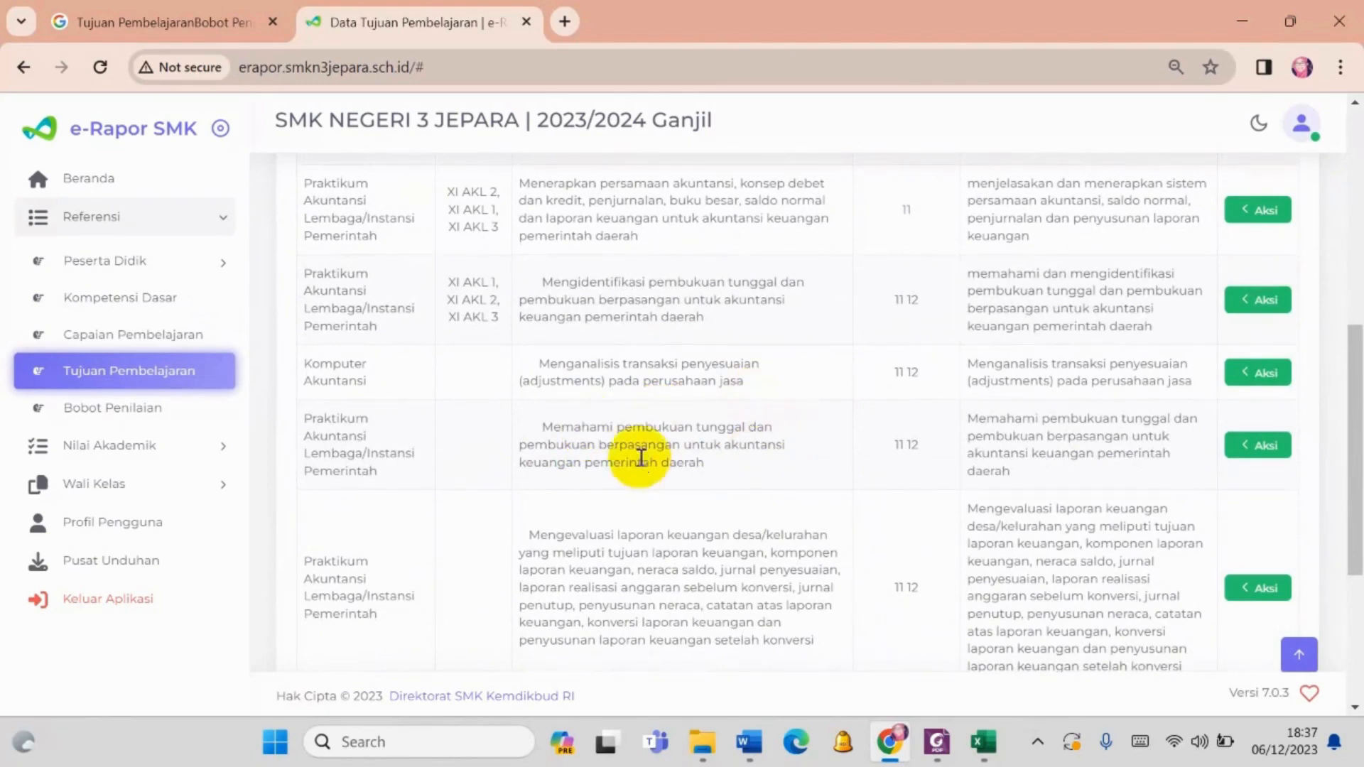
scroll(603, 445, down, 3)
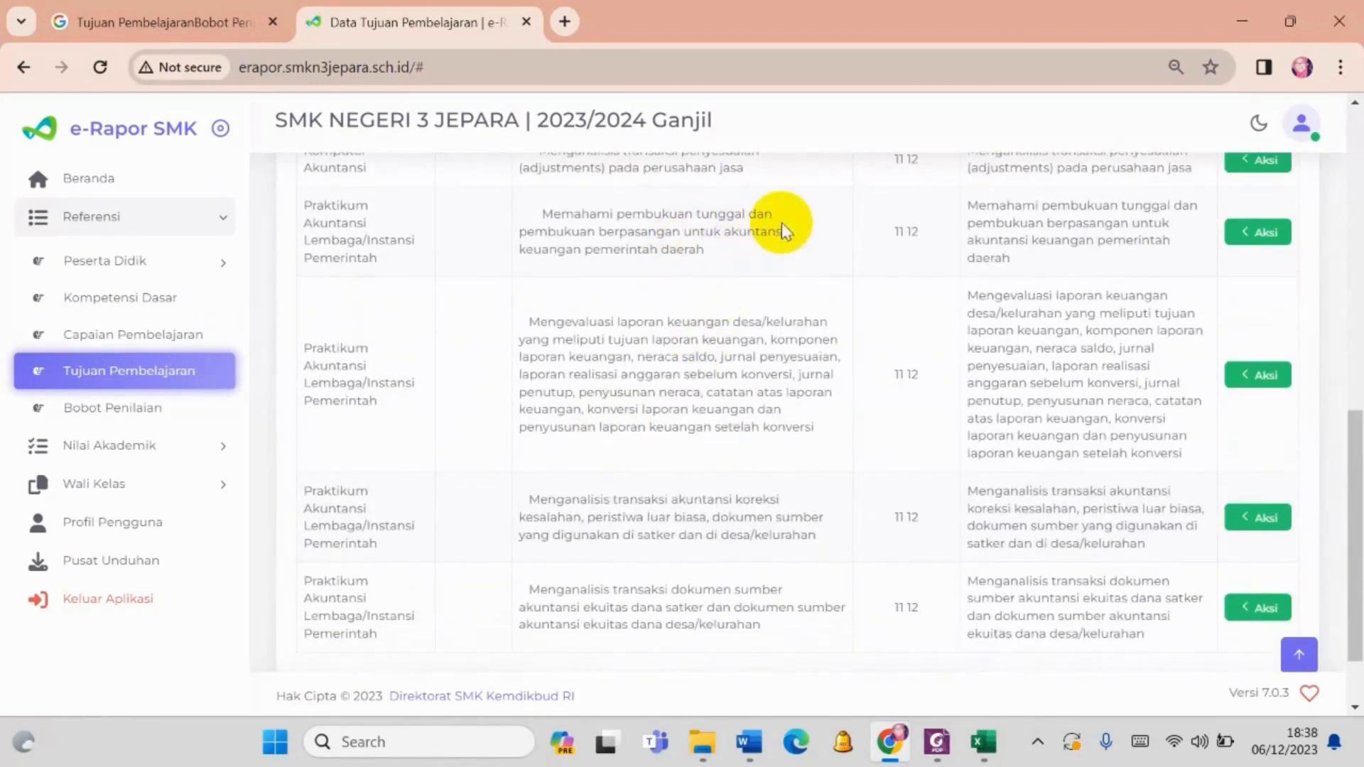
click(1262, 238)
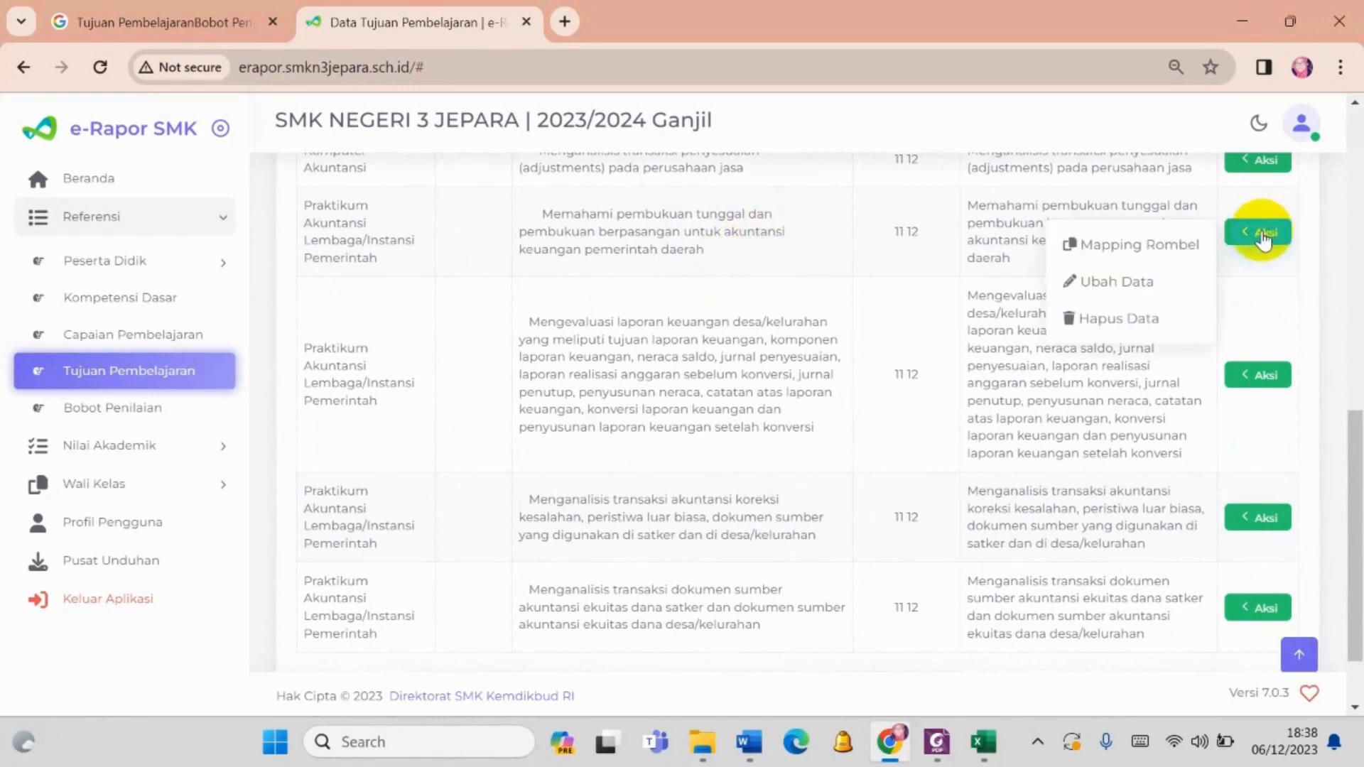
click(1191, 257)
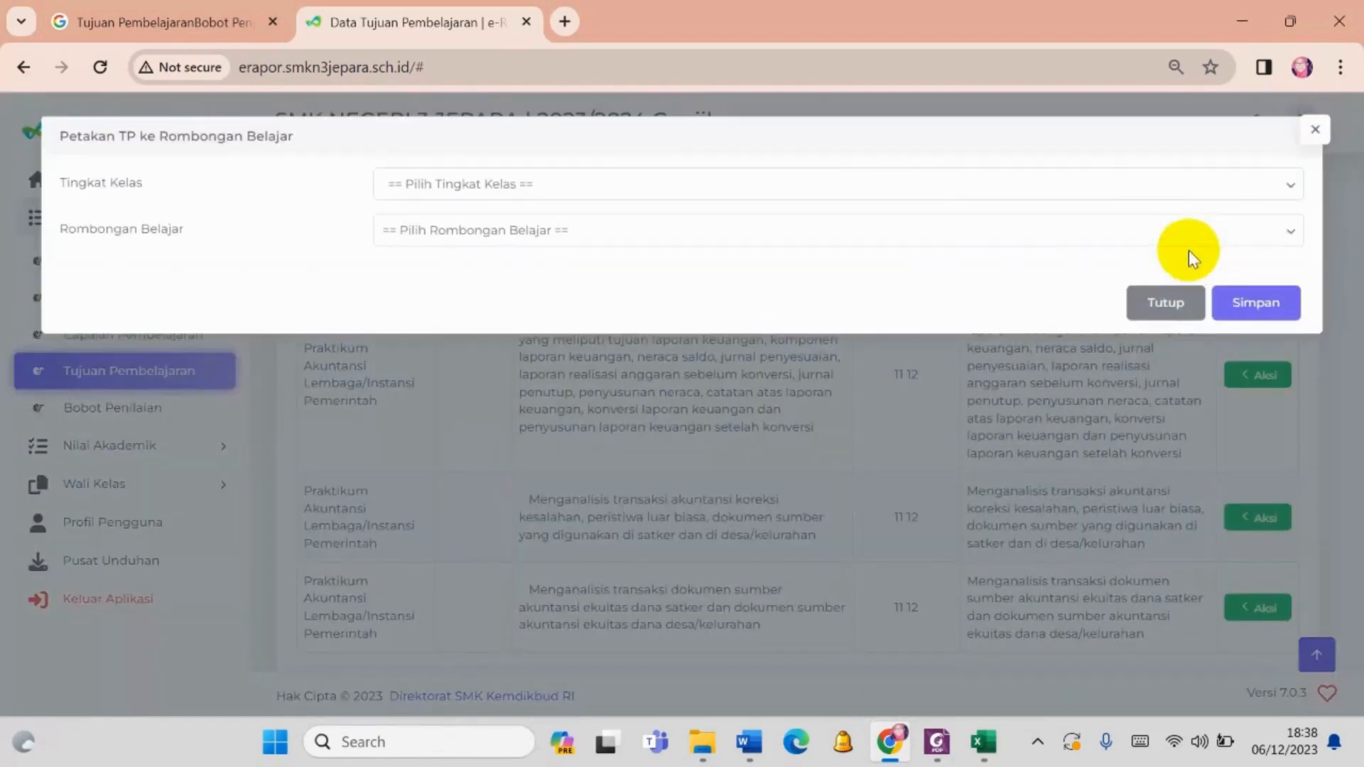
click(529, 188)
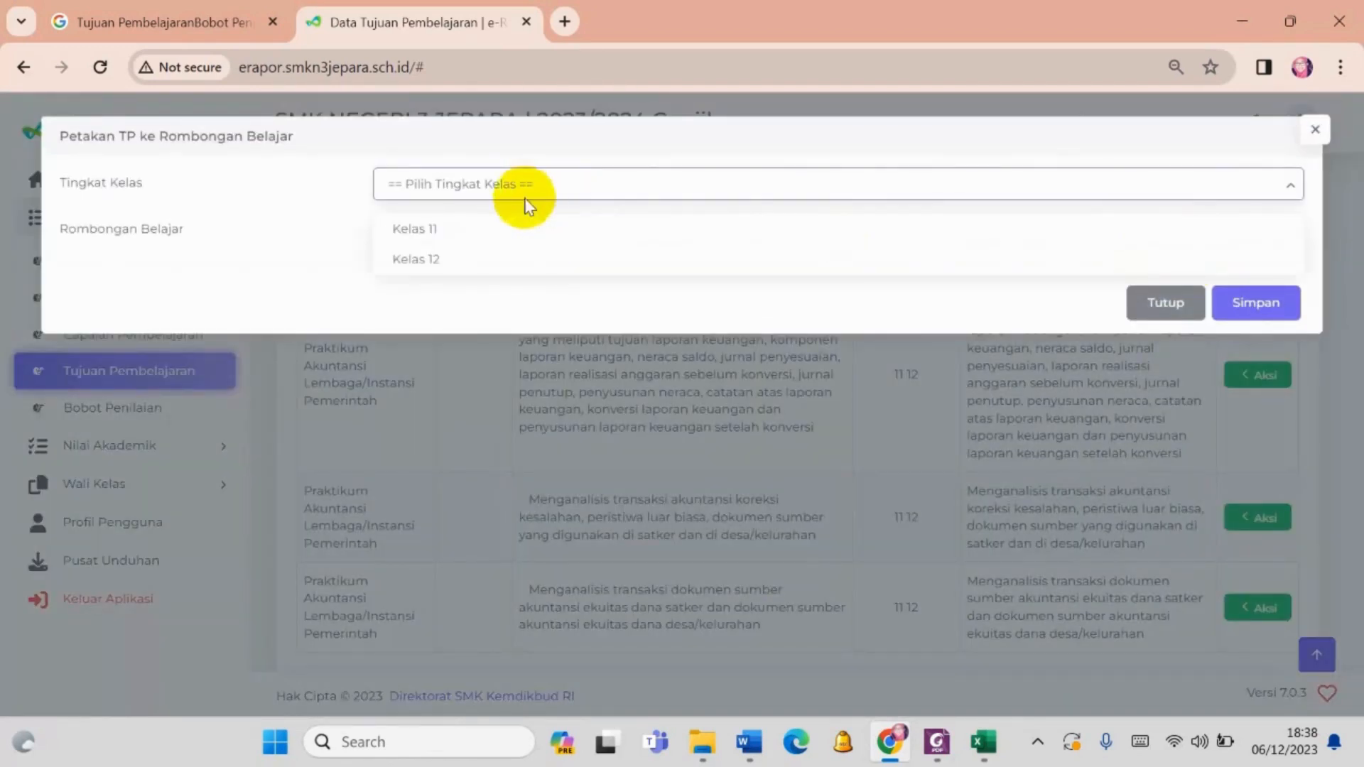
click(500, 242)
click(494, 235)
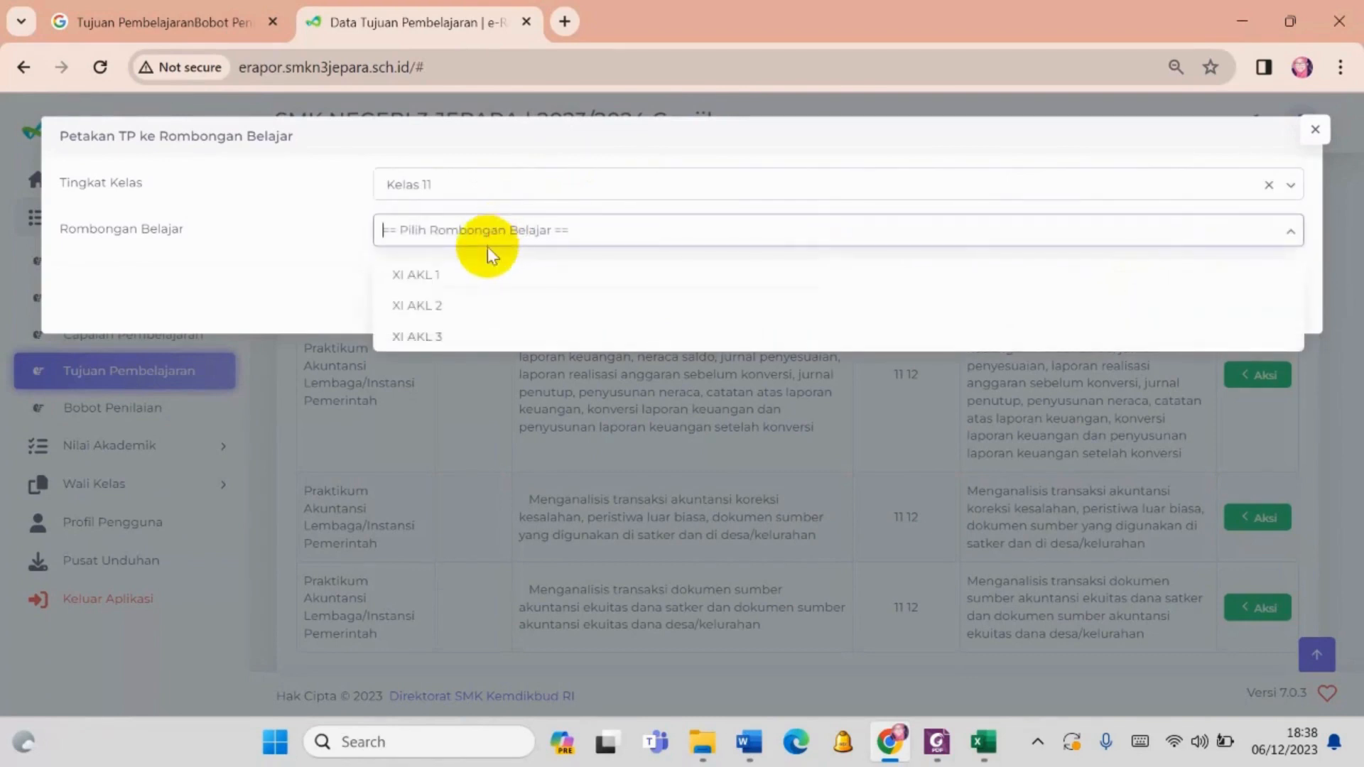
click(475, 277)
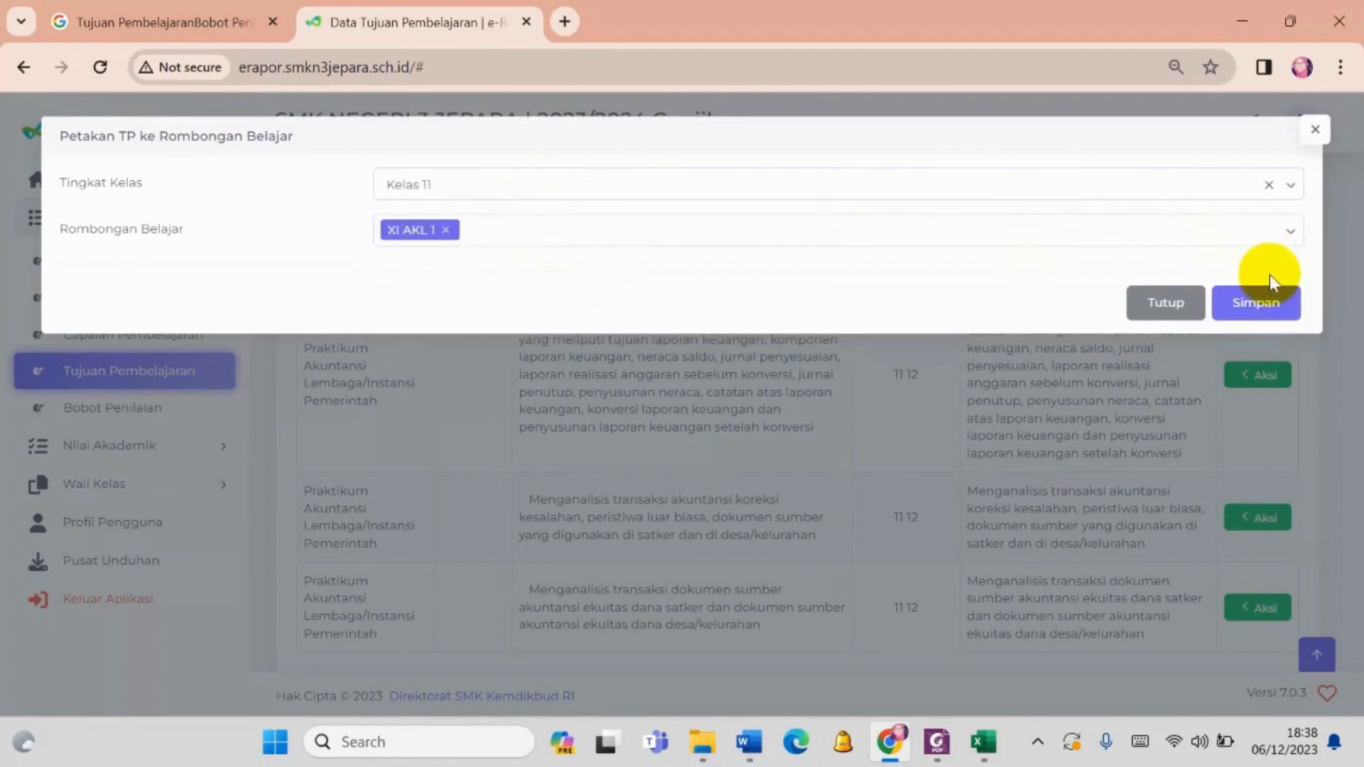
click(1259, 300)
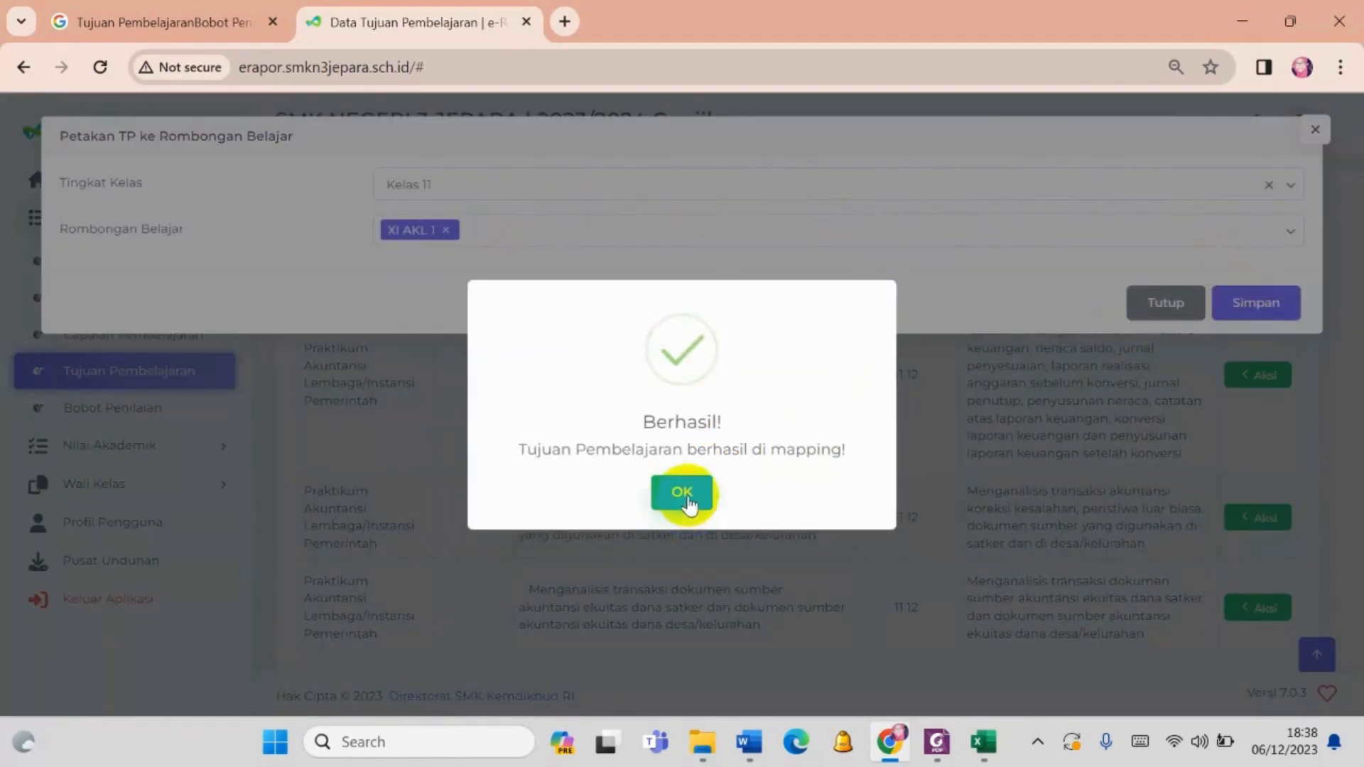
- Map the same learning objective to Kelas 11 classes XI AKL 2 and XI AKL 3, save, and close the mapping dialog
click(682, 494)
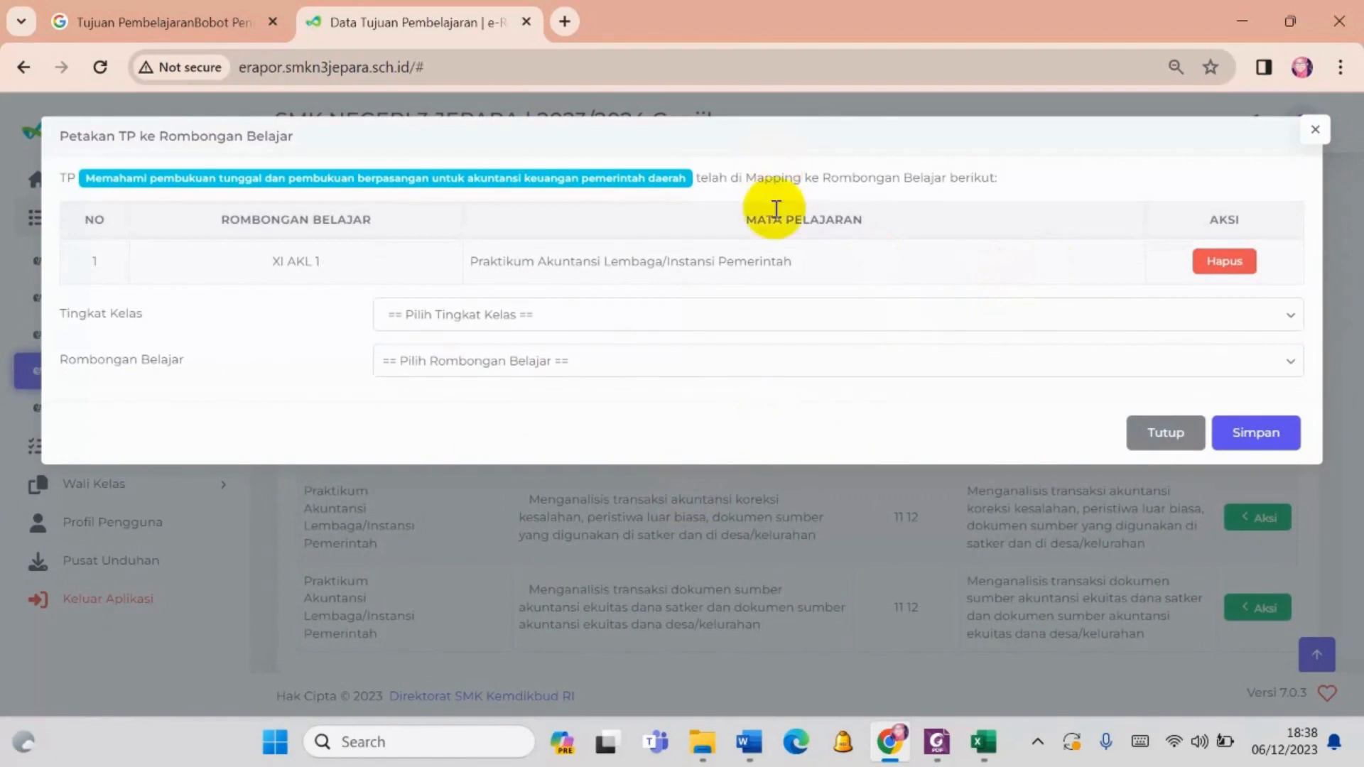
click(668, 314)
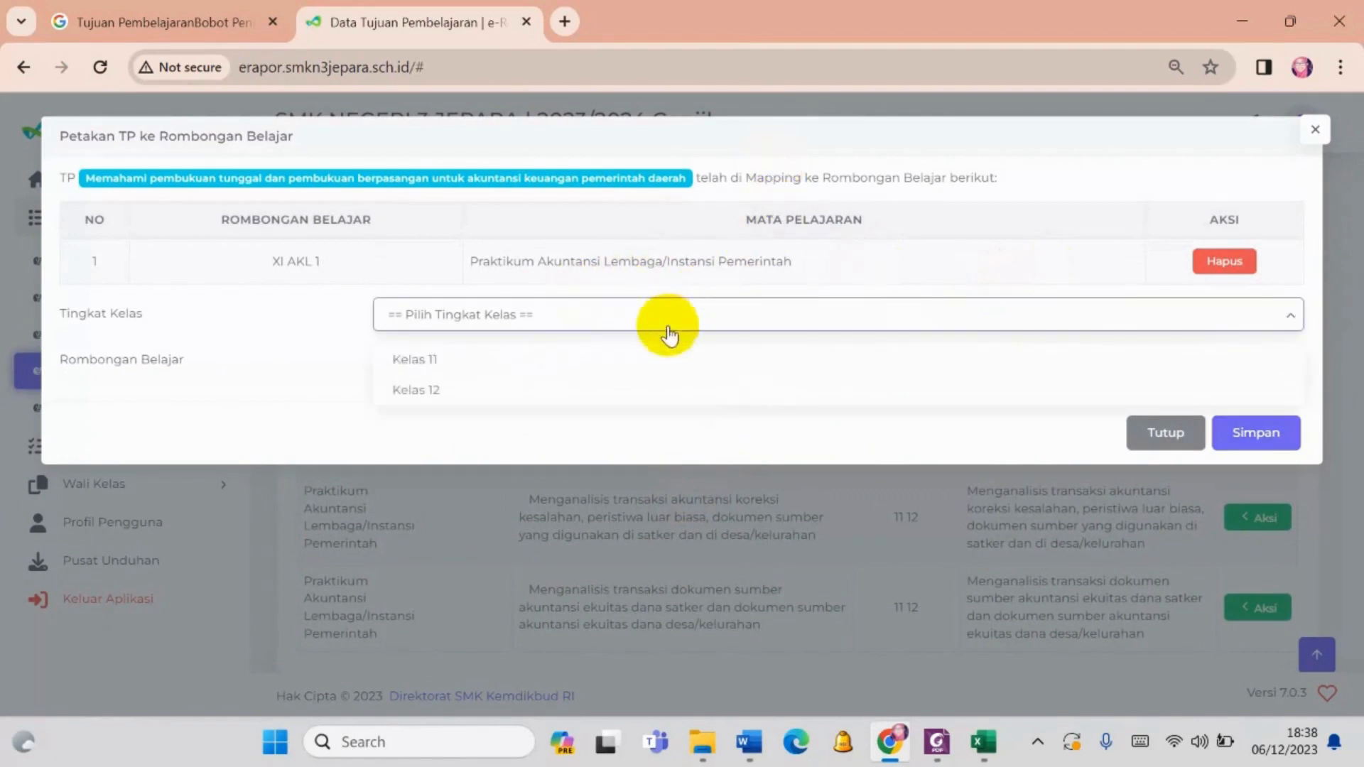
click(634, 361)
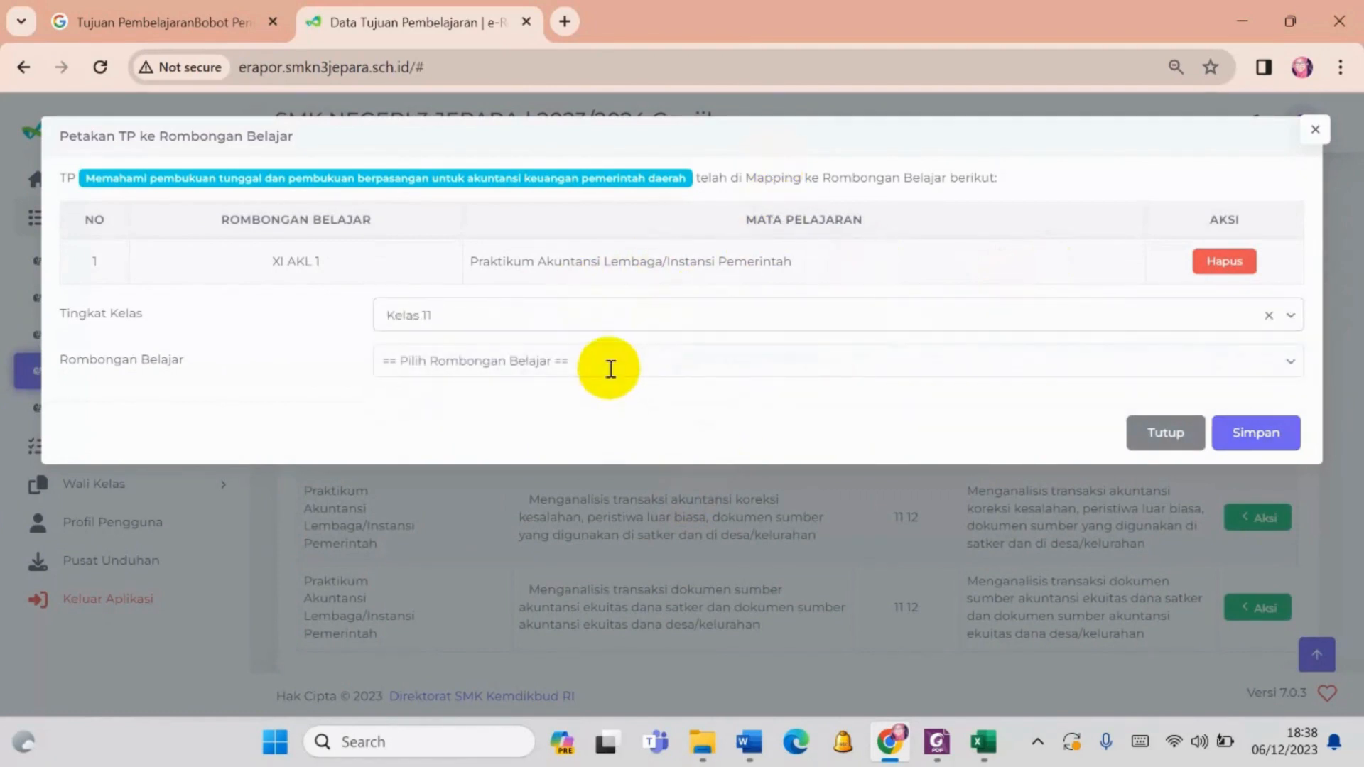
click(611, 366)
click(597, 435)
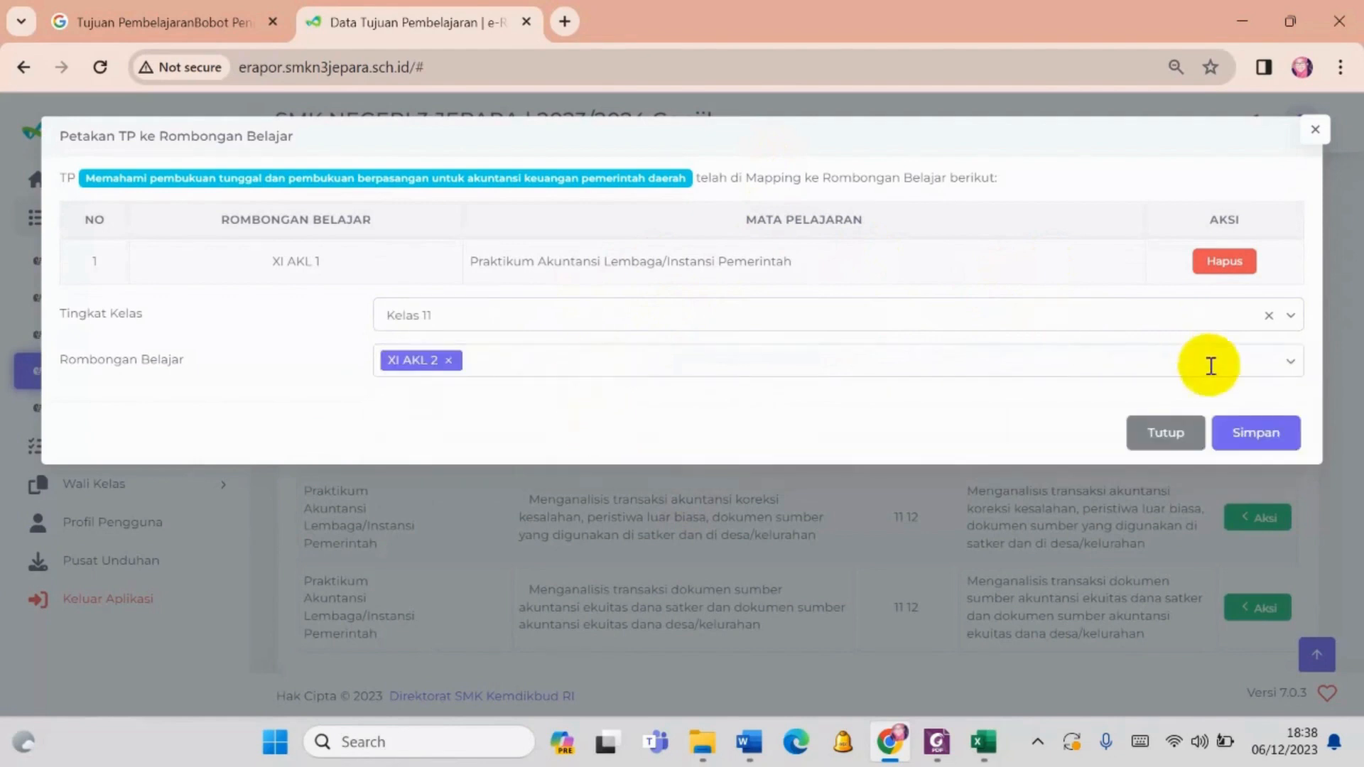
click(1025, 355)
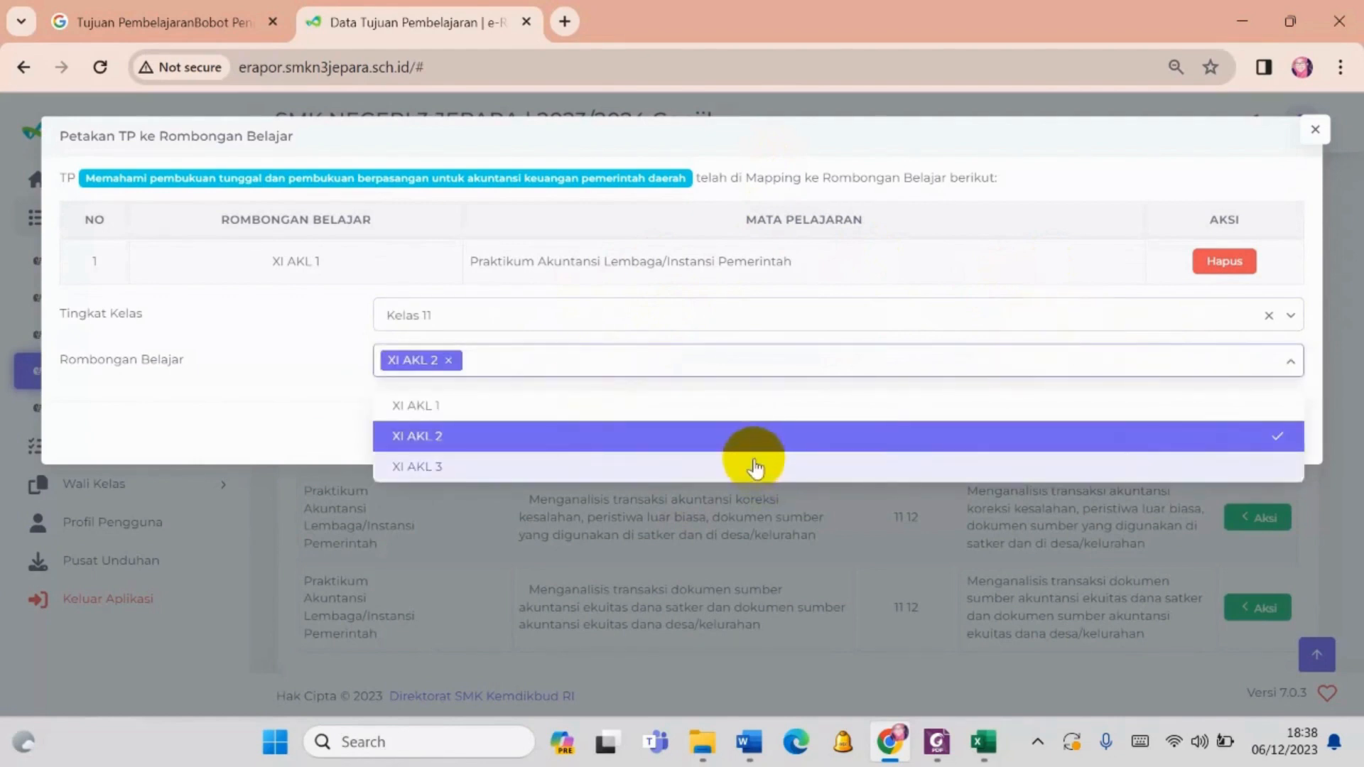
click(755, 465)
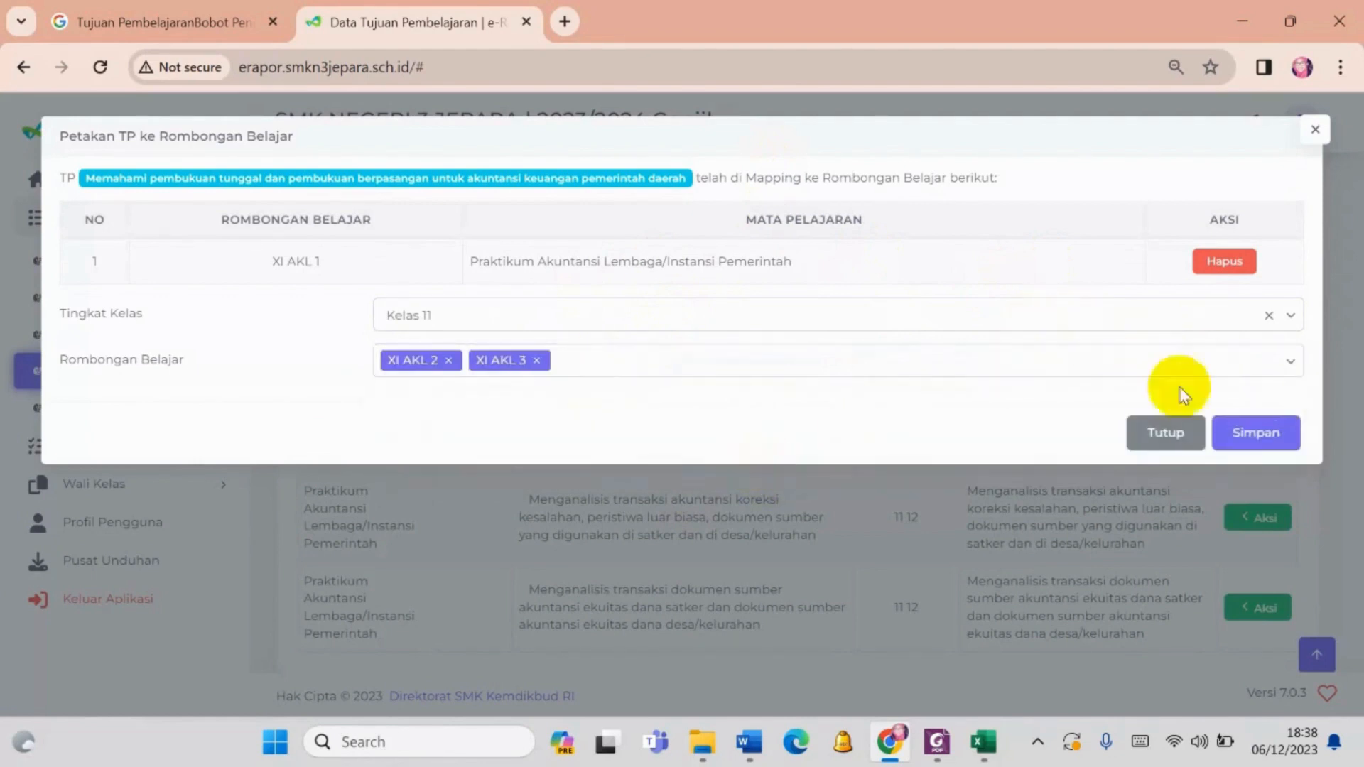
click(1256, 435)
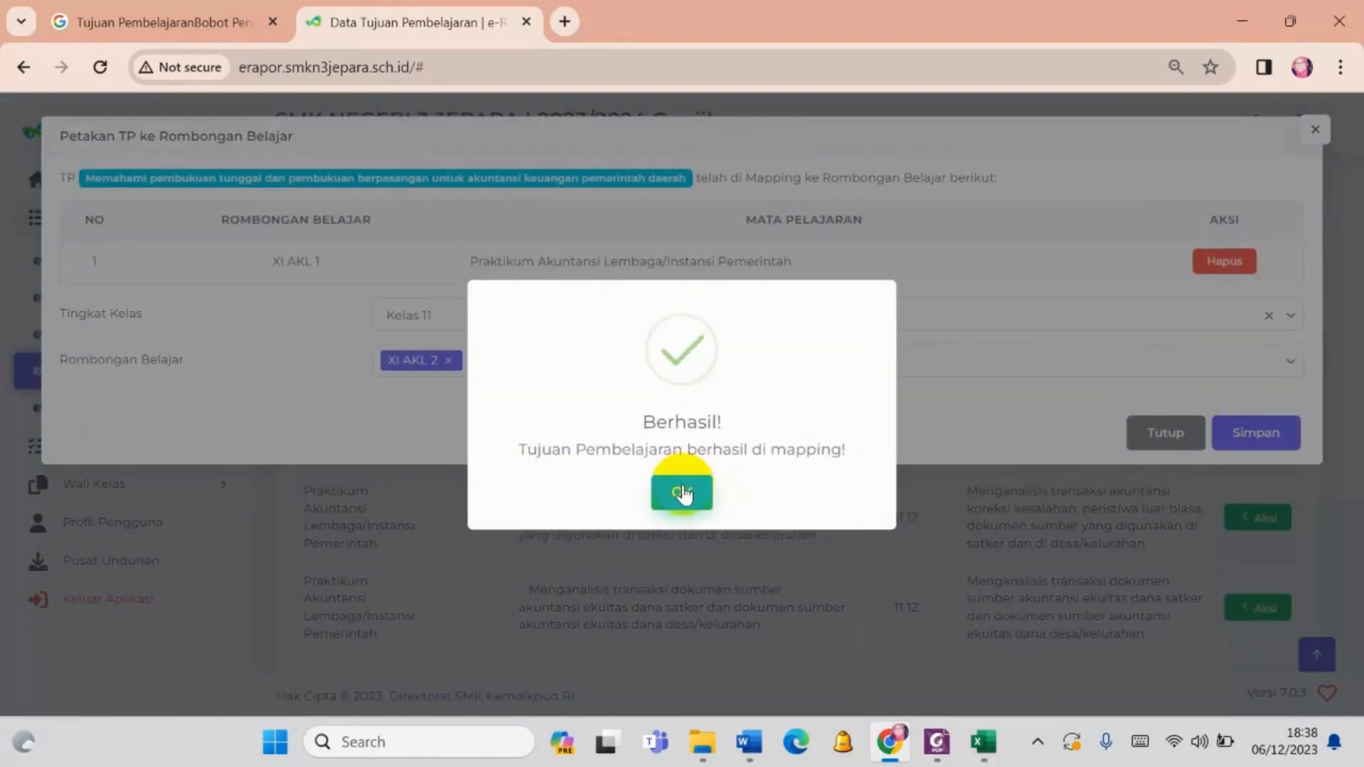
click(682, 491)
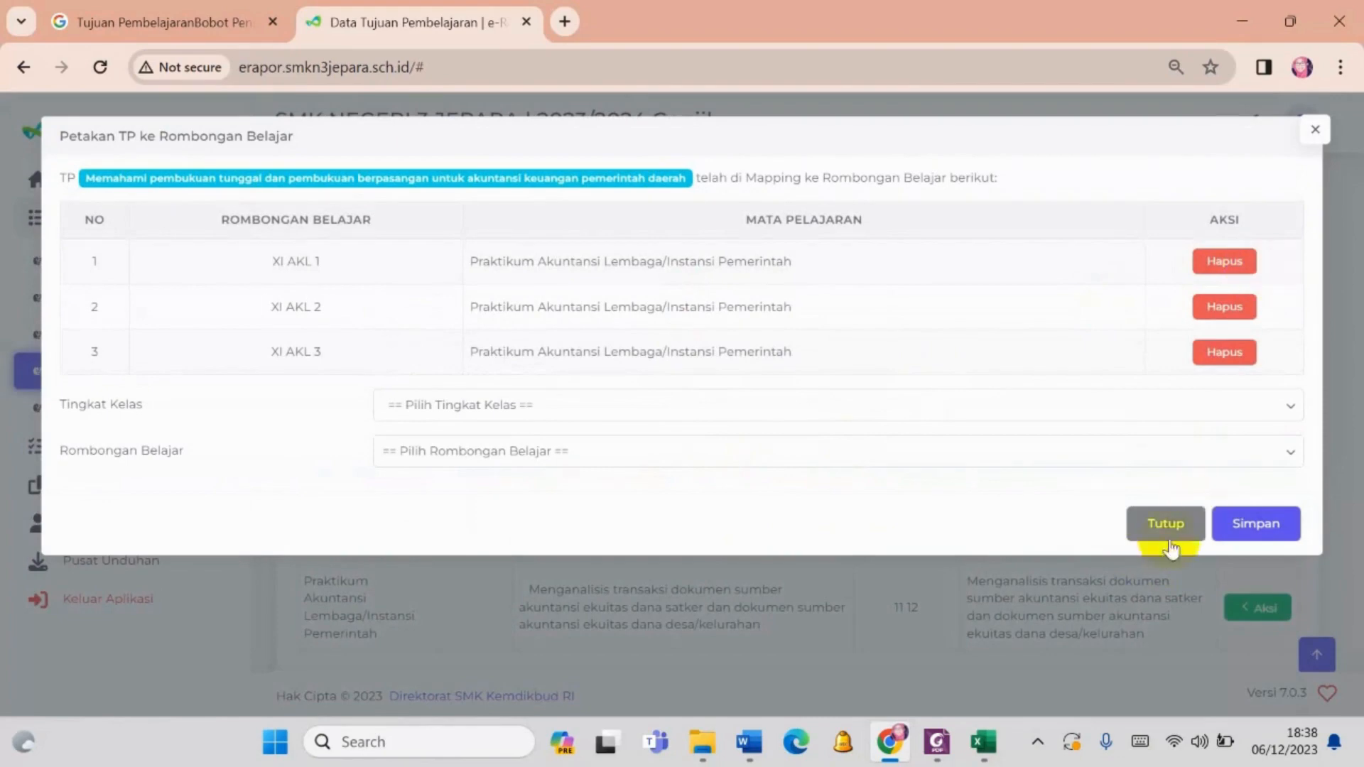
click(1315, 129)
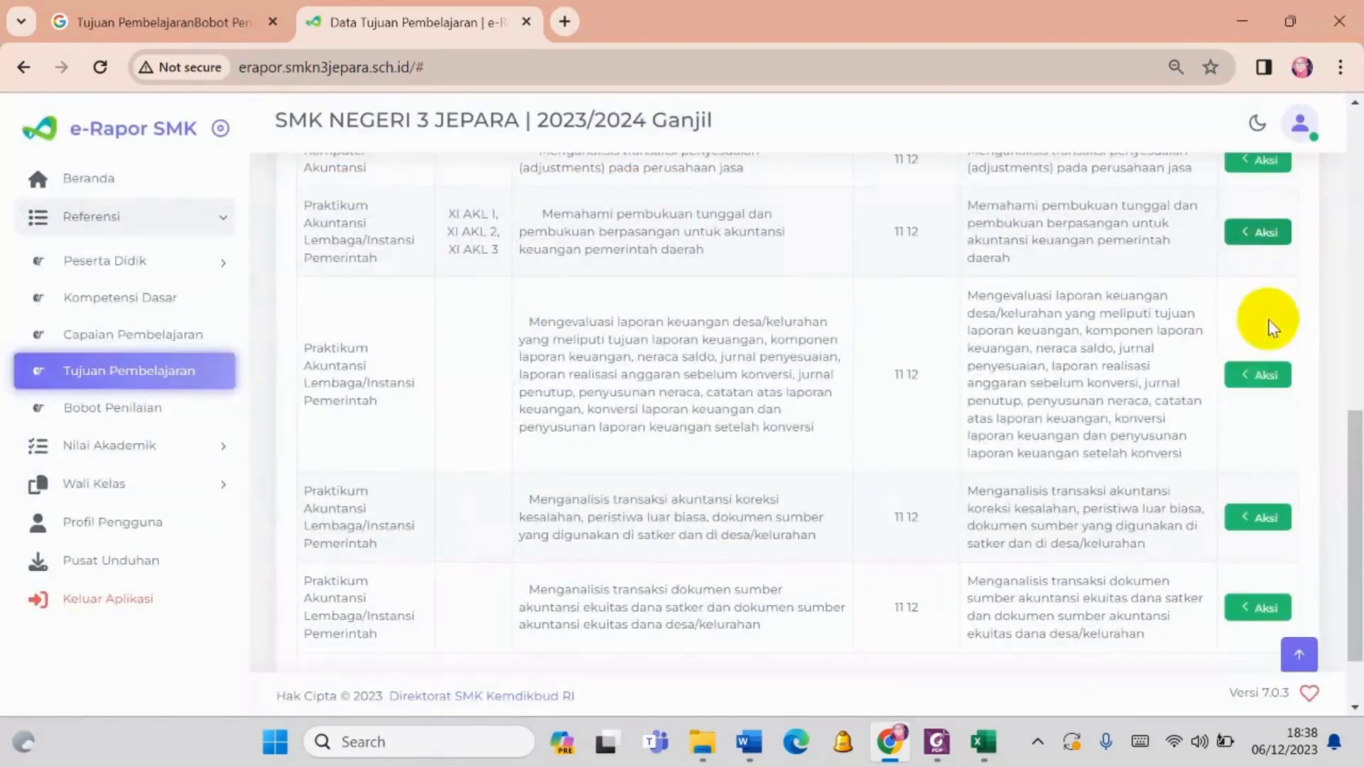
- Look over the Tujuan Pembelajaran list, checking the Rombel column for objectives mapped to classes and those still unmapped
scroll(776, 487, up, 4)
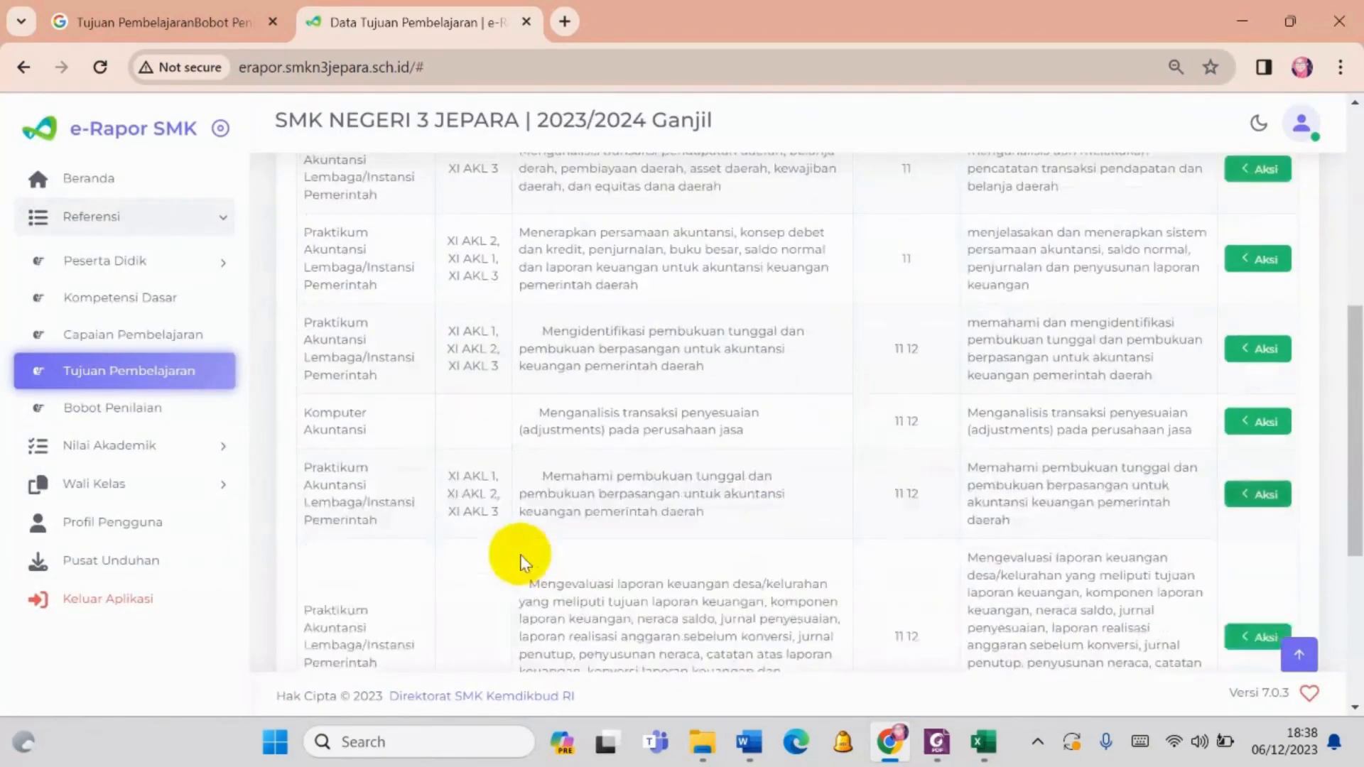
scroll(522, 562, down, 3)
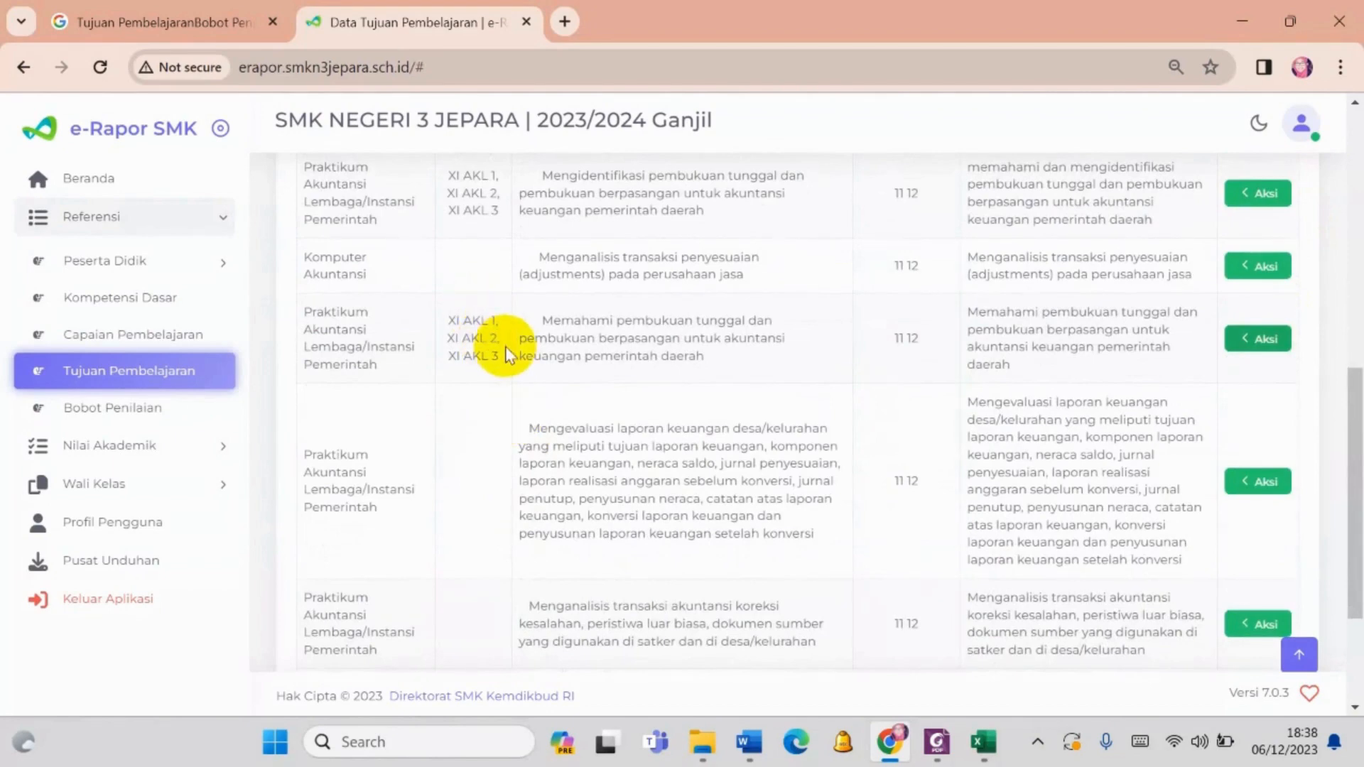
scroll(1254, 274, up, 10)
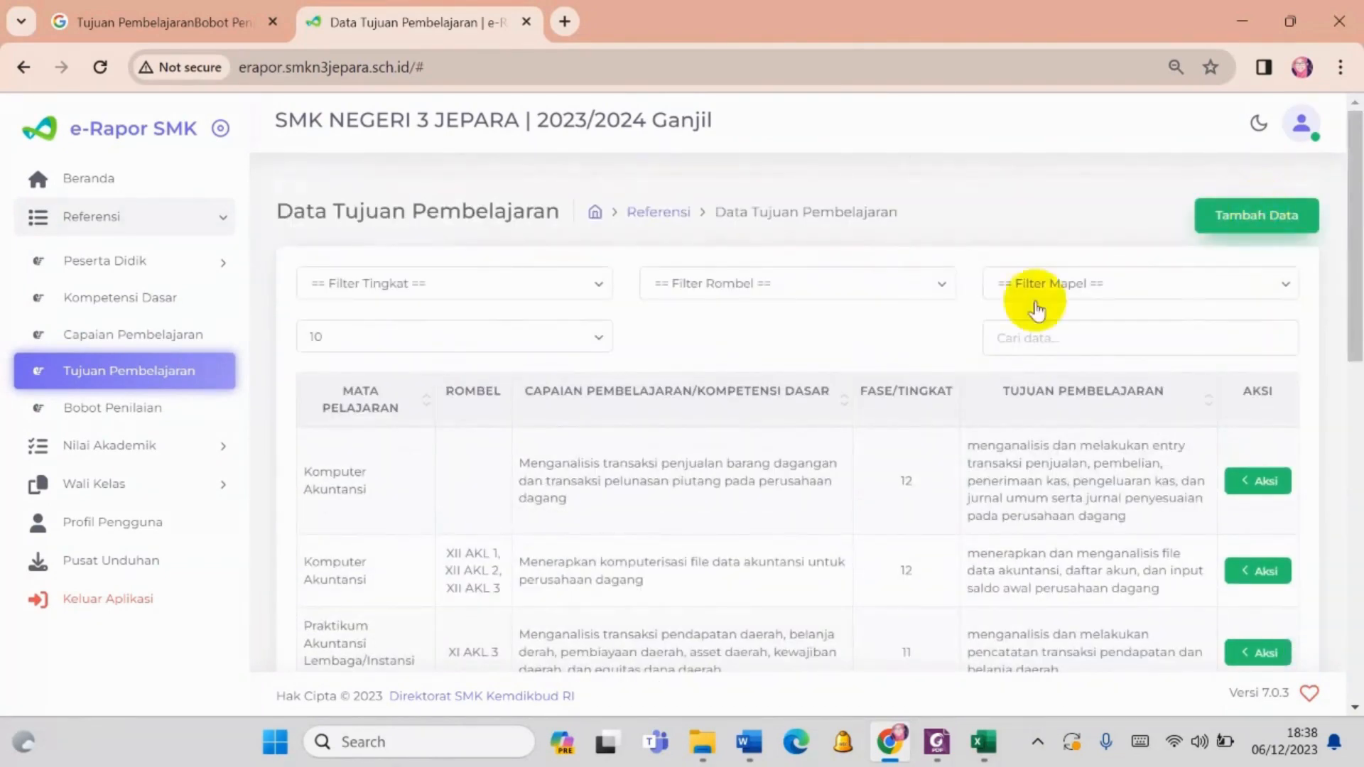
scroll(862, 260, down, 3)
scroll(748, 302, up, 2)
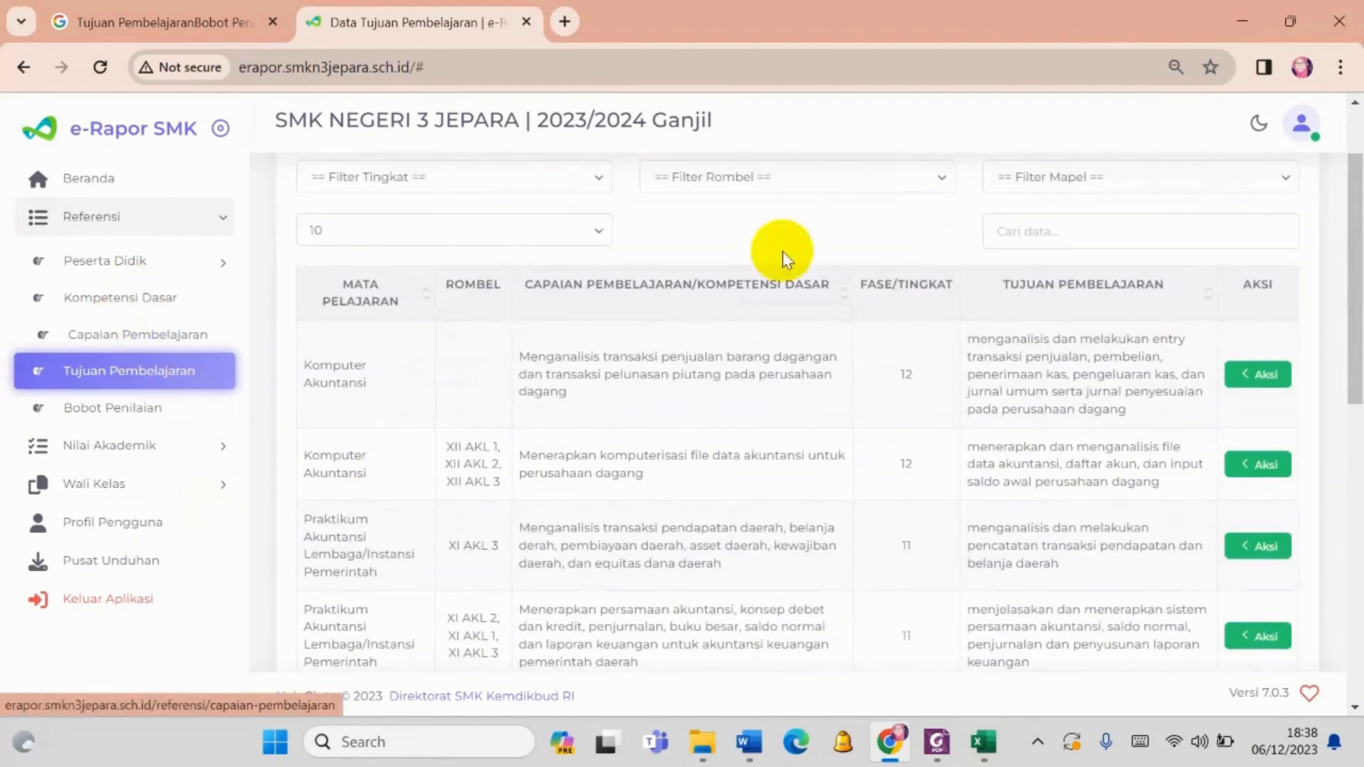
scroll(705, 327, down, 3)
scroll(703, 337, down, 3)
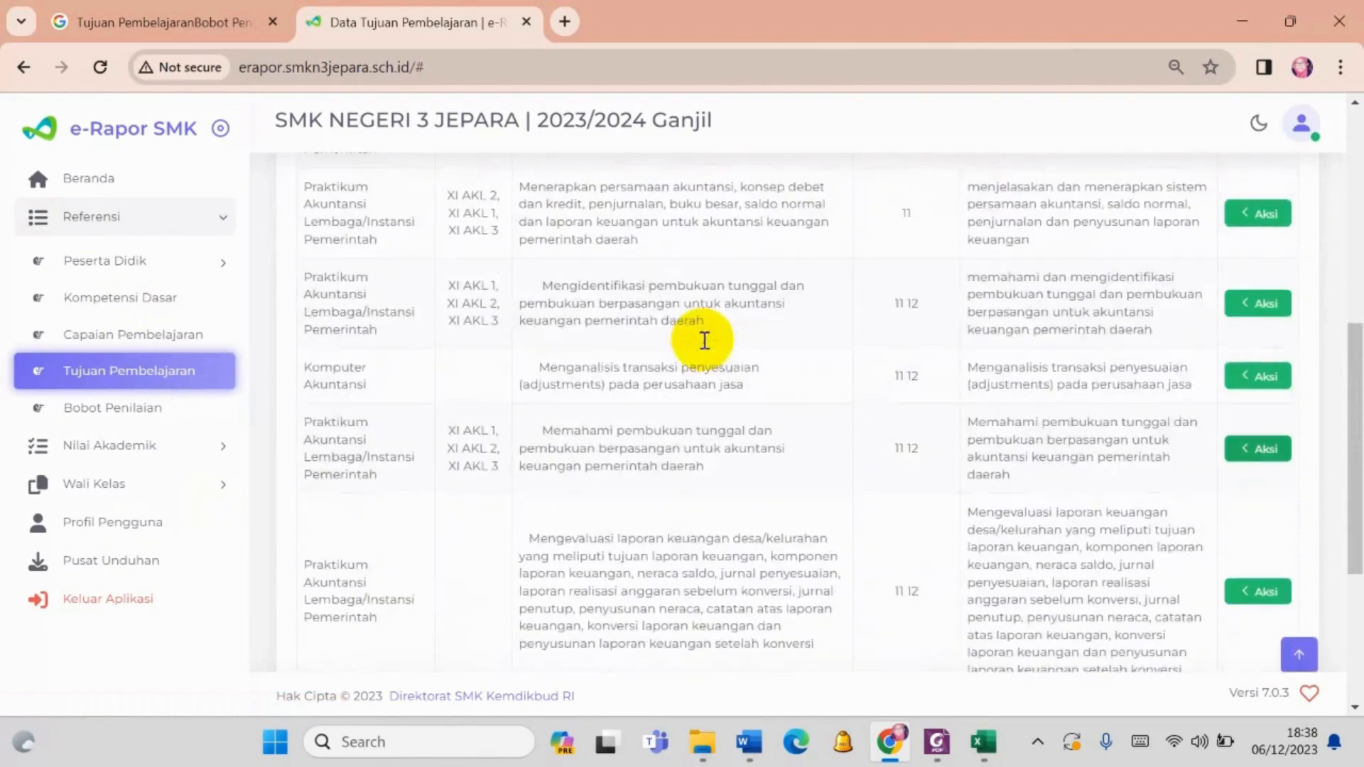
scroll(1066, 288, down, 2)
scroll(1129, 270, up, 8)
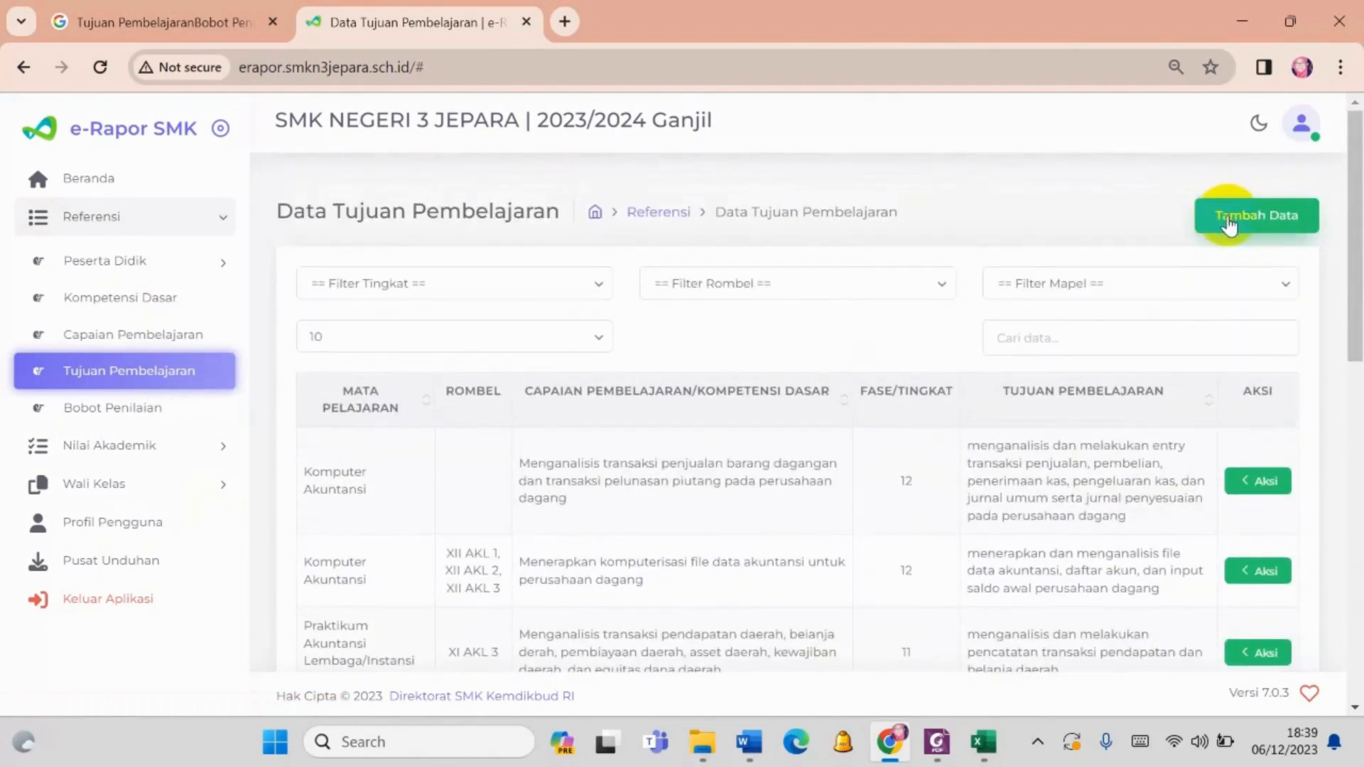
- Start a new Tujuan Pembelajaran entry for Kelas 11, class XI AKL 1, subject Praktikum Akuntansi Lembaga/Instansi Pemerintah
click(1228, 224)
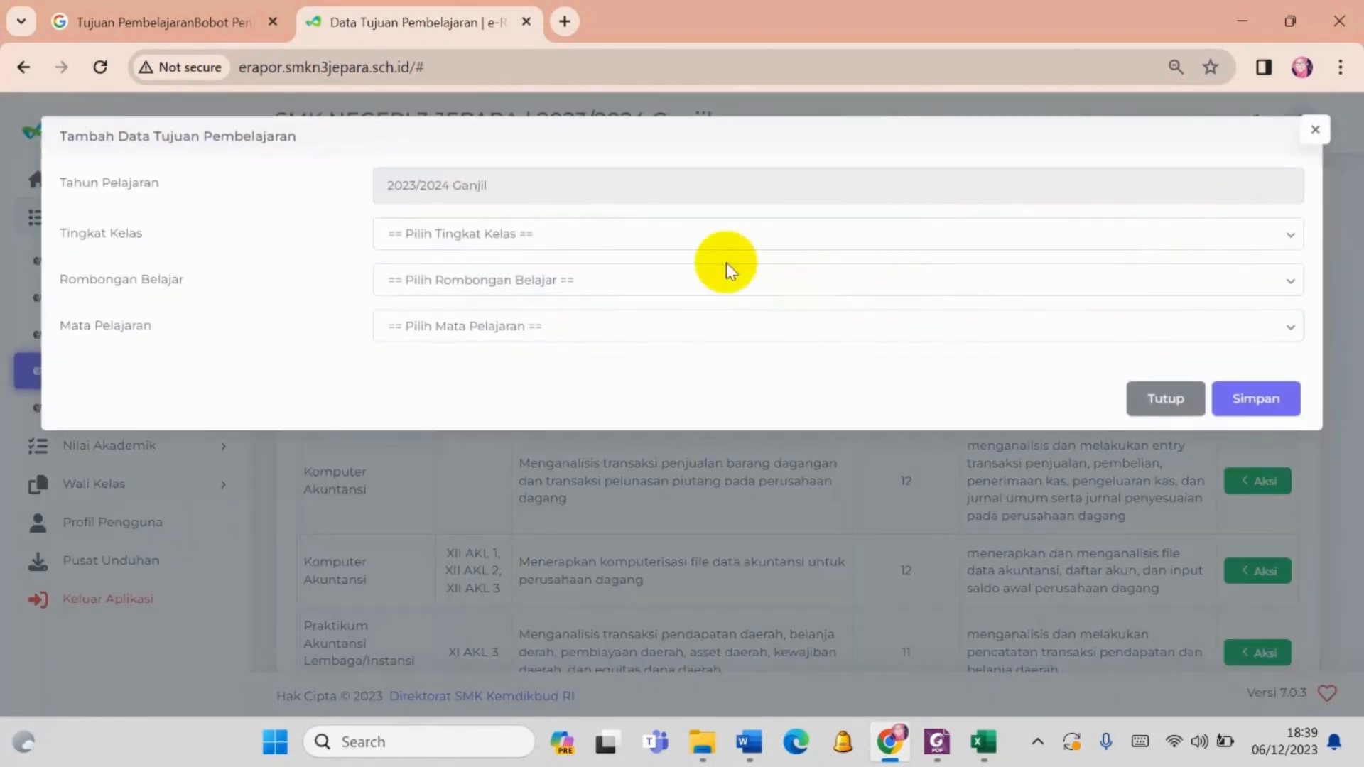
click(683, 226)
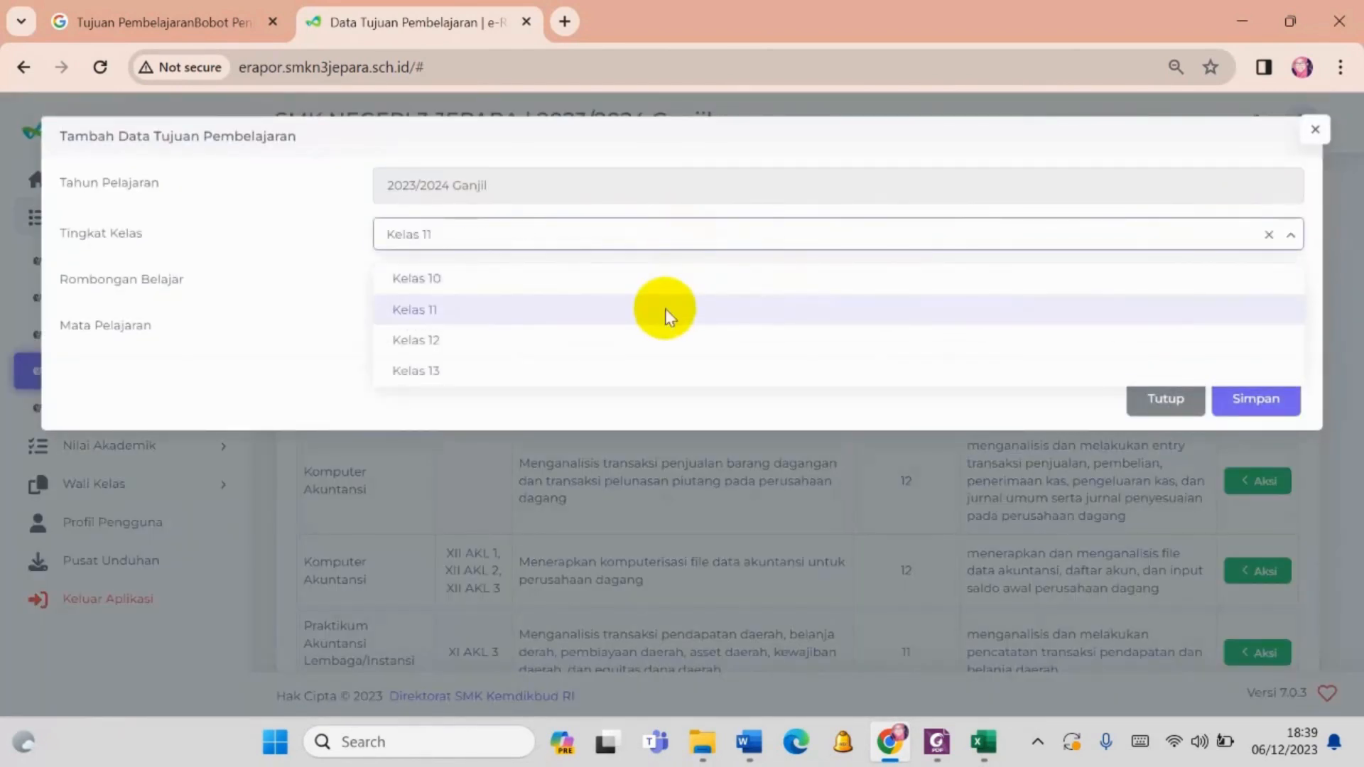
click(668, 316)
click(630, 280)
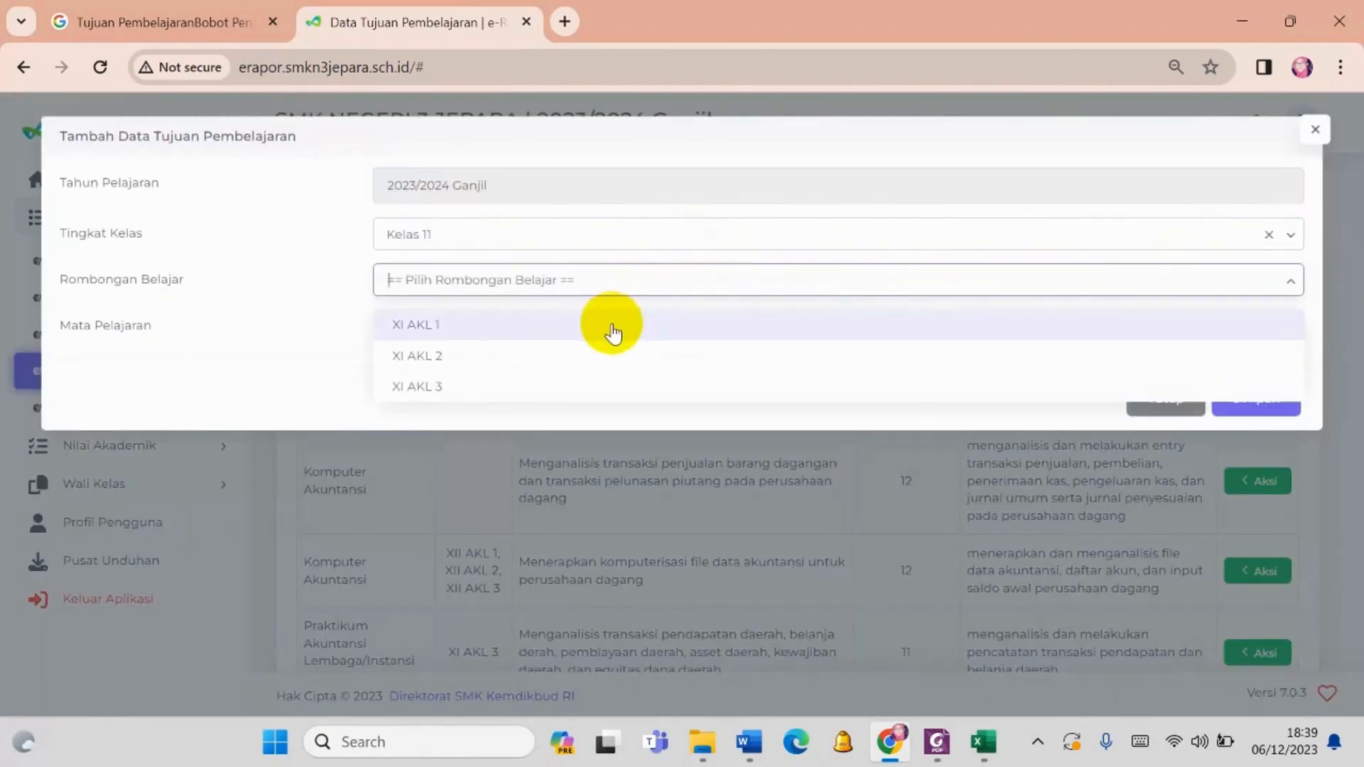
click(611, 331)
click(578, 326)
click(571, 369)
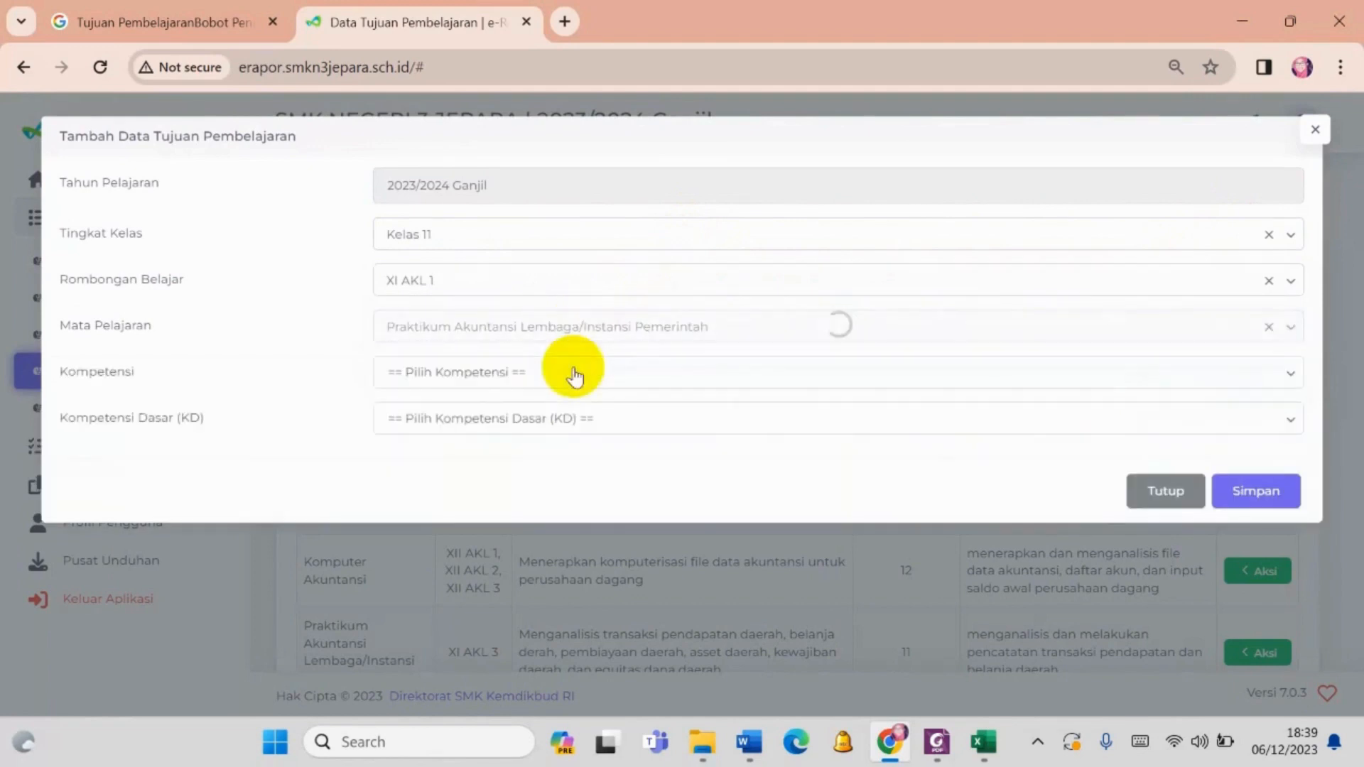
- Set Kompetensi to Keterampilan and choose the second Kompetensi Dasar starting "Melakukan pencatatan persamaan akuntansi, konsep debet dan kredit", checking its wording against the Word syllabus
click(574, 374)
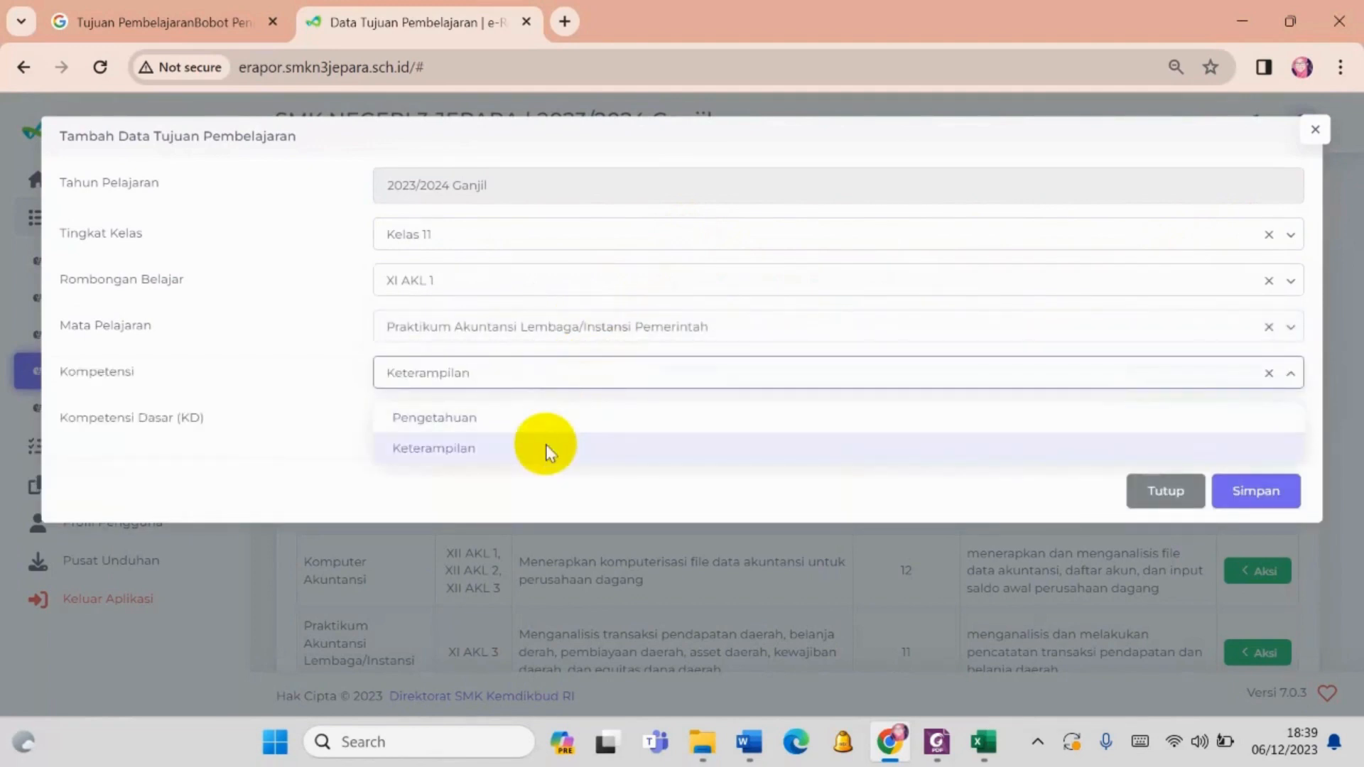
click(546, 449)
click(547, 423)
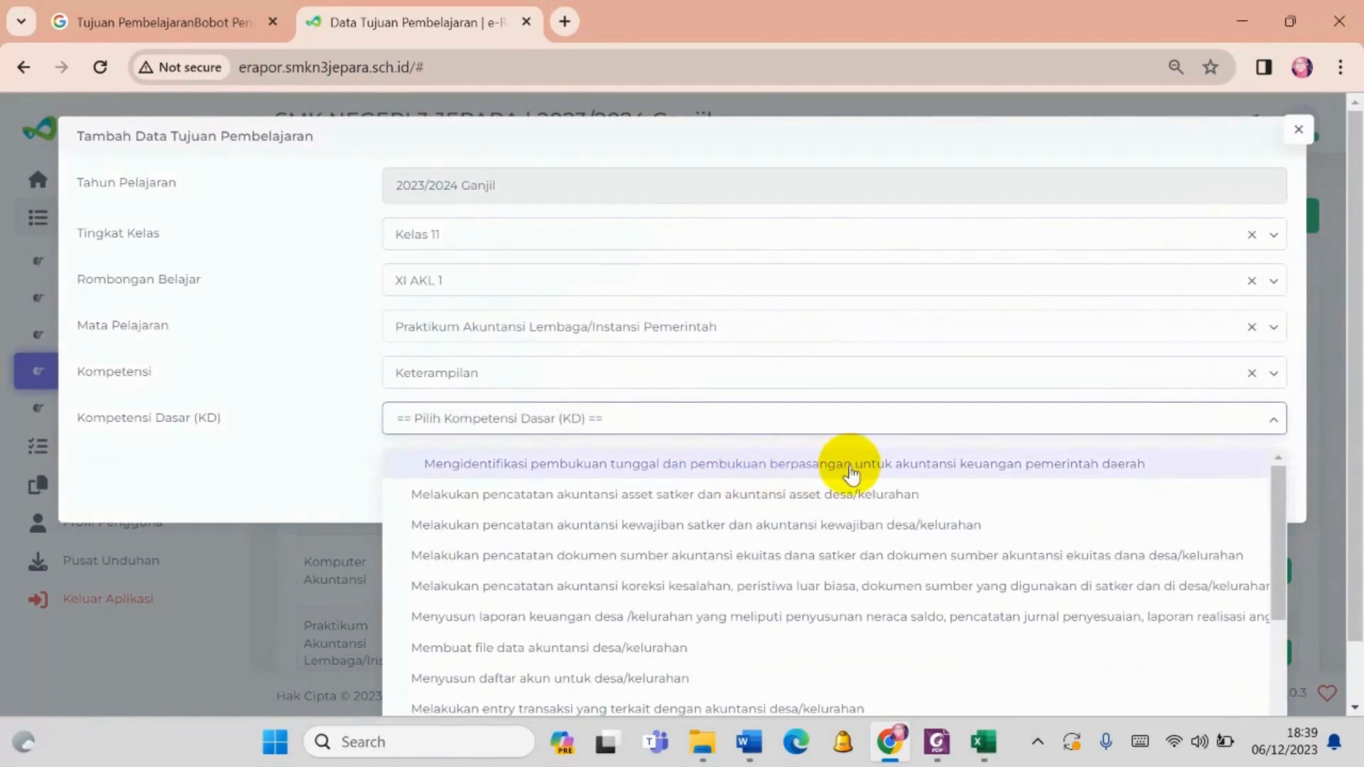
click(748, 742)
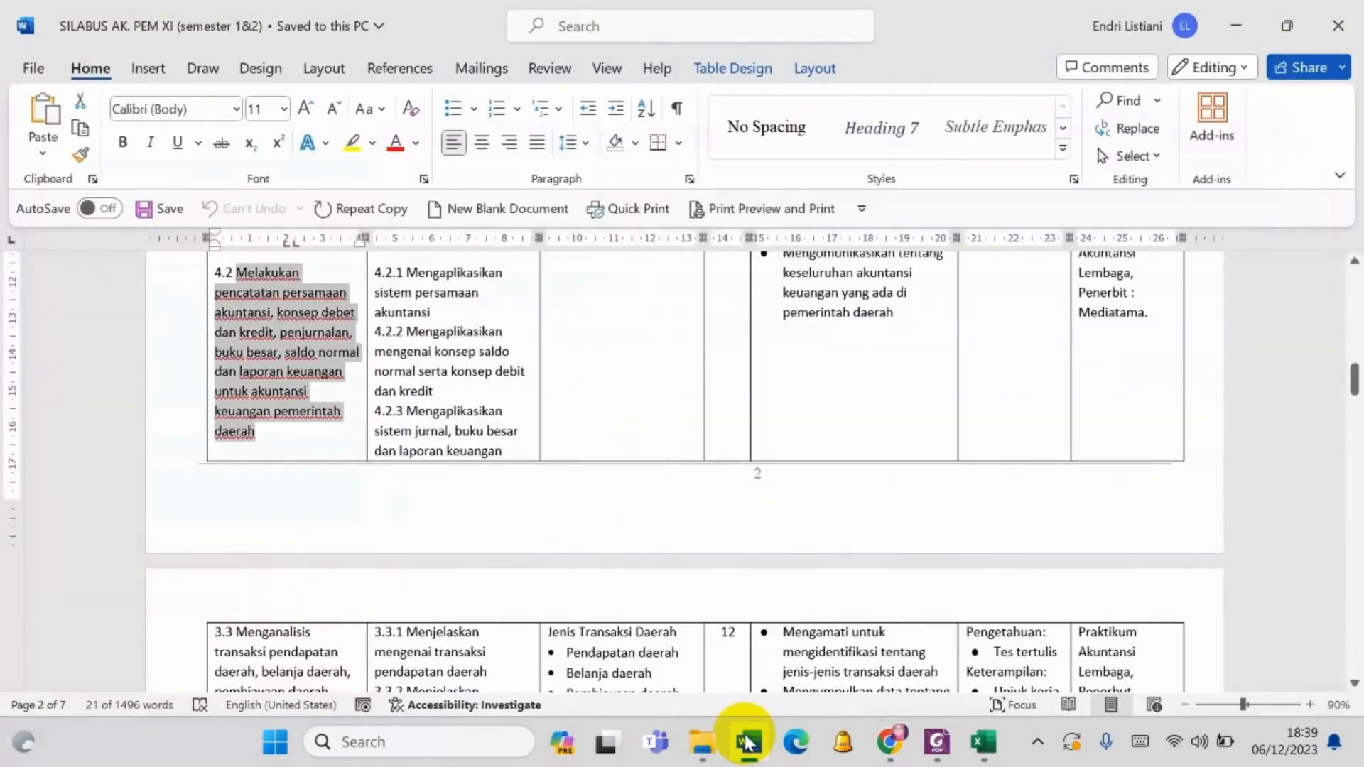
click(890, 742)
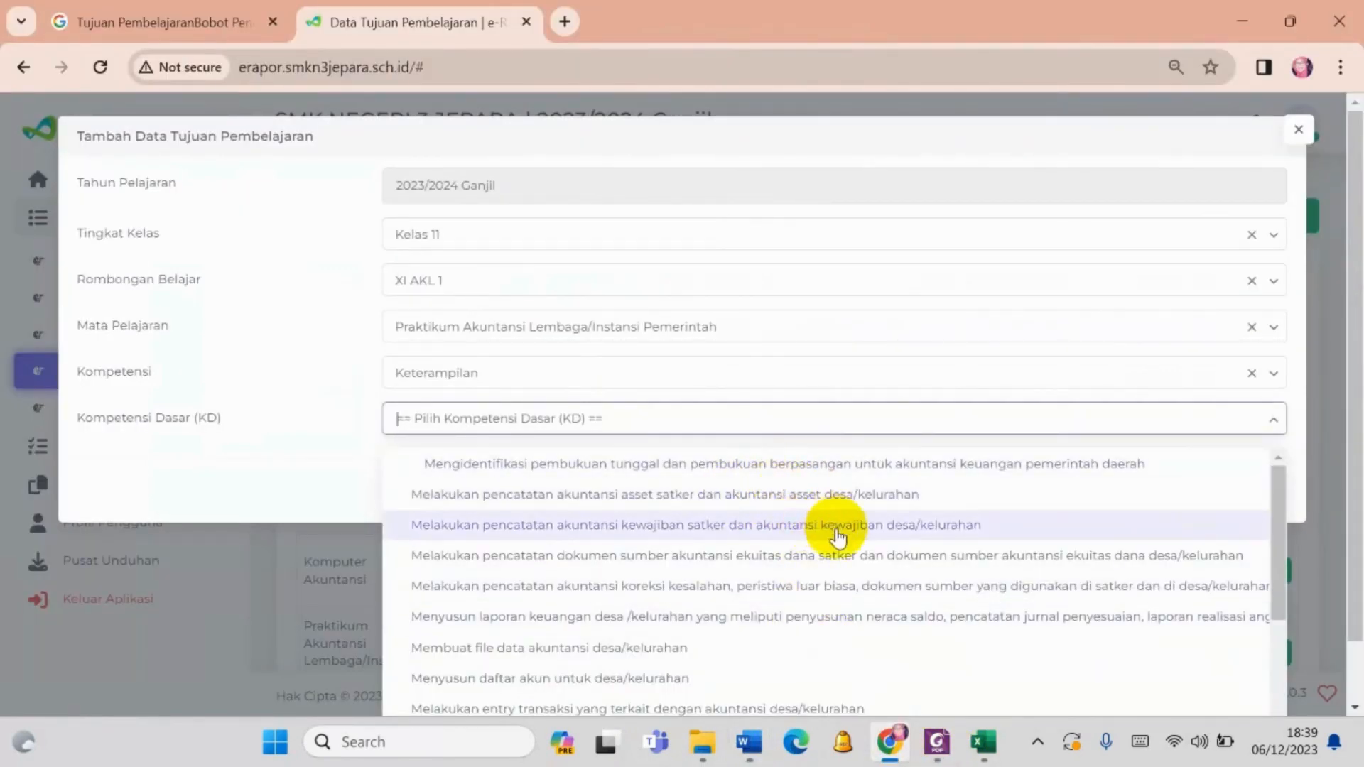
scroll(842, 566, down, 1)
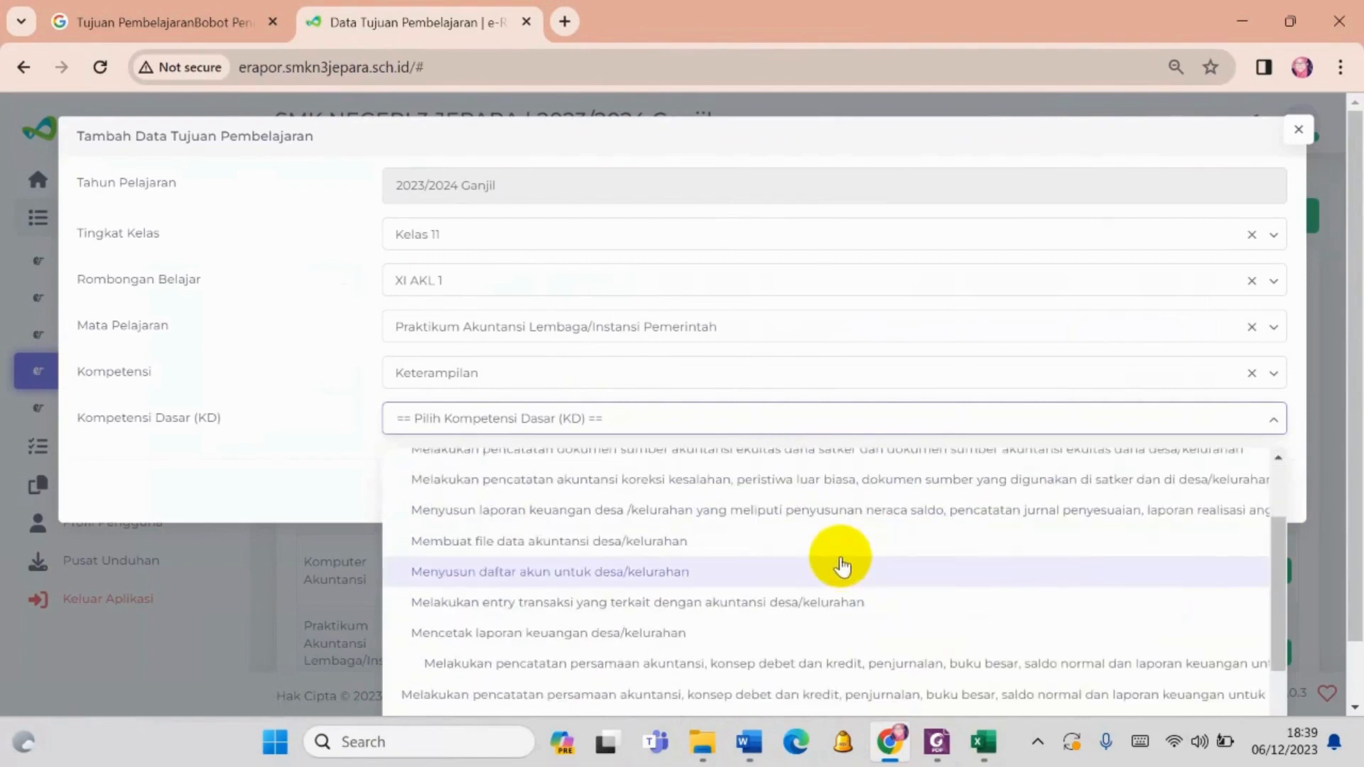
scroll(819, 678, down, 1)
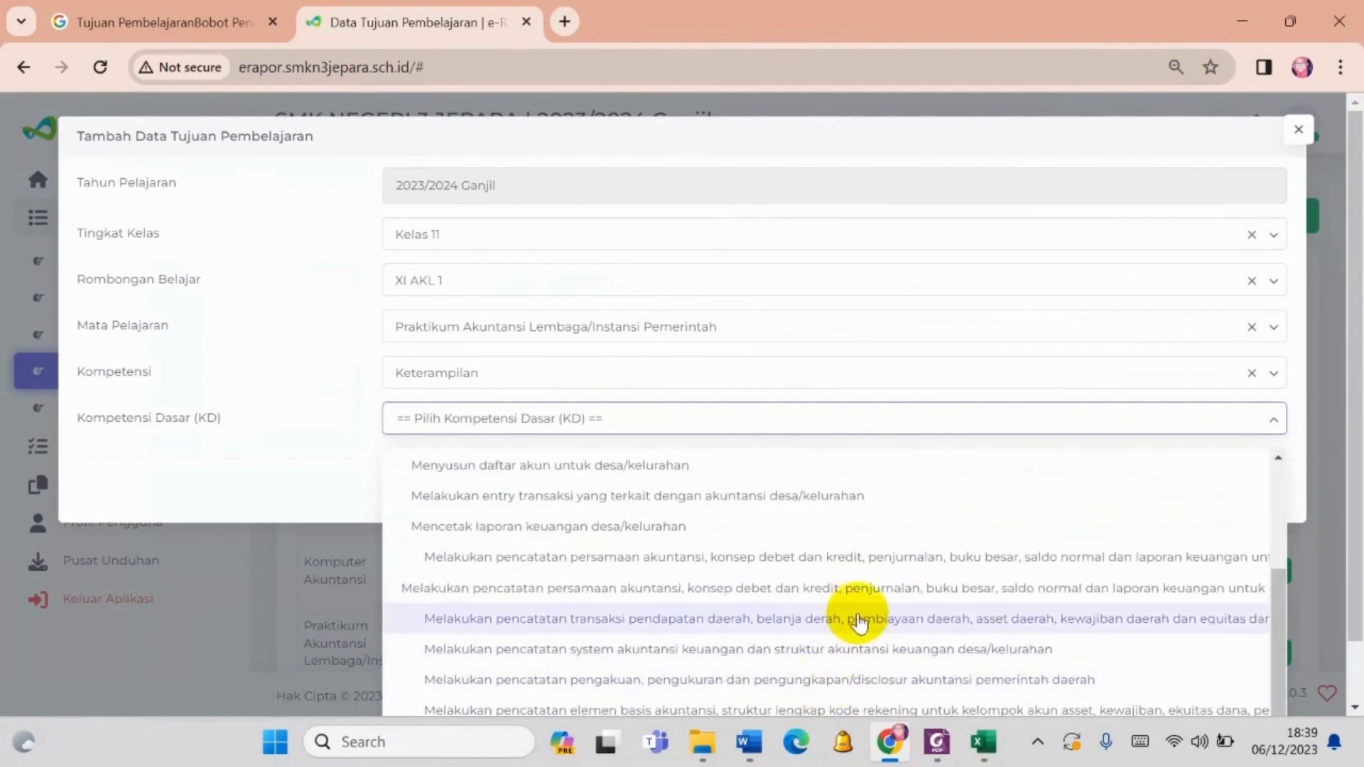
click(584, 588)
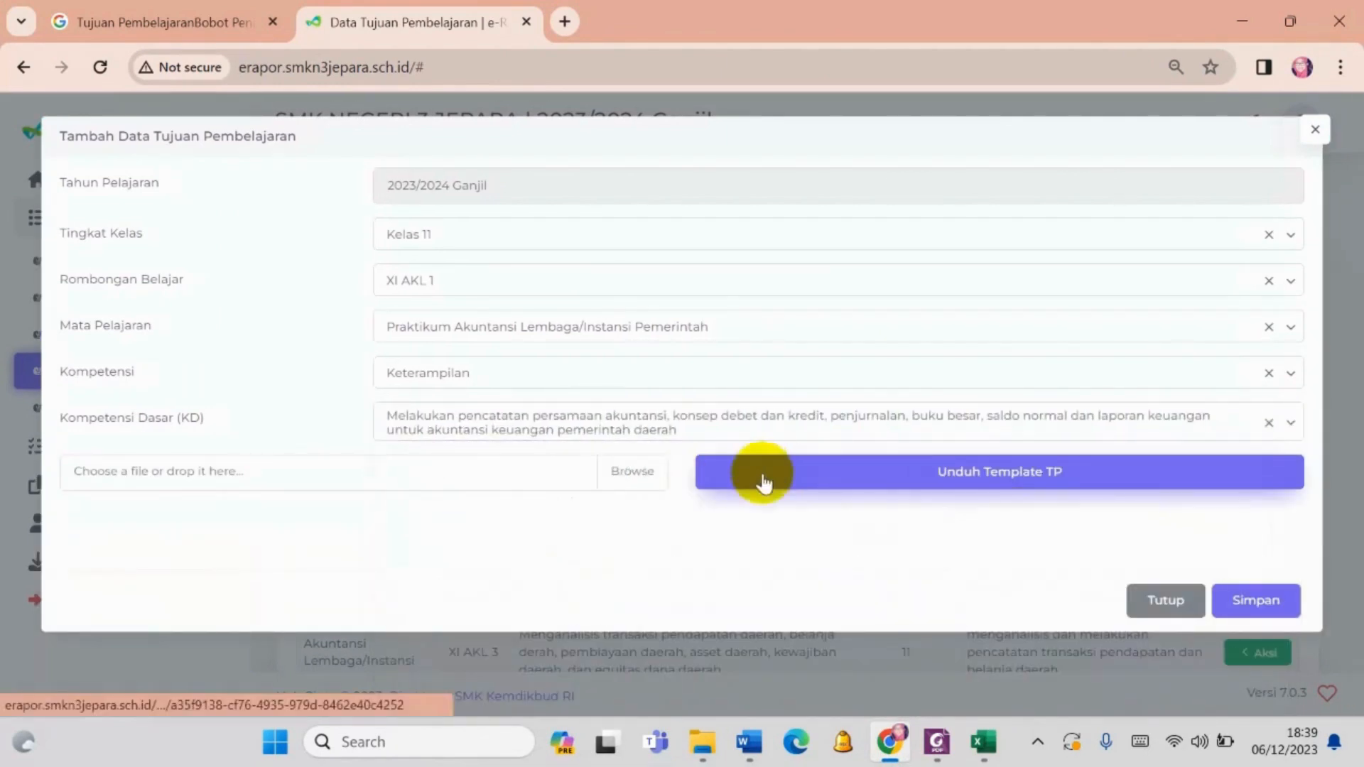
- Download the TP template for this competency, open it in Excel and enable editing
click(866, 463)
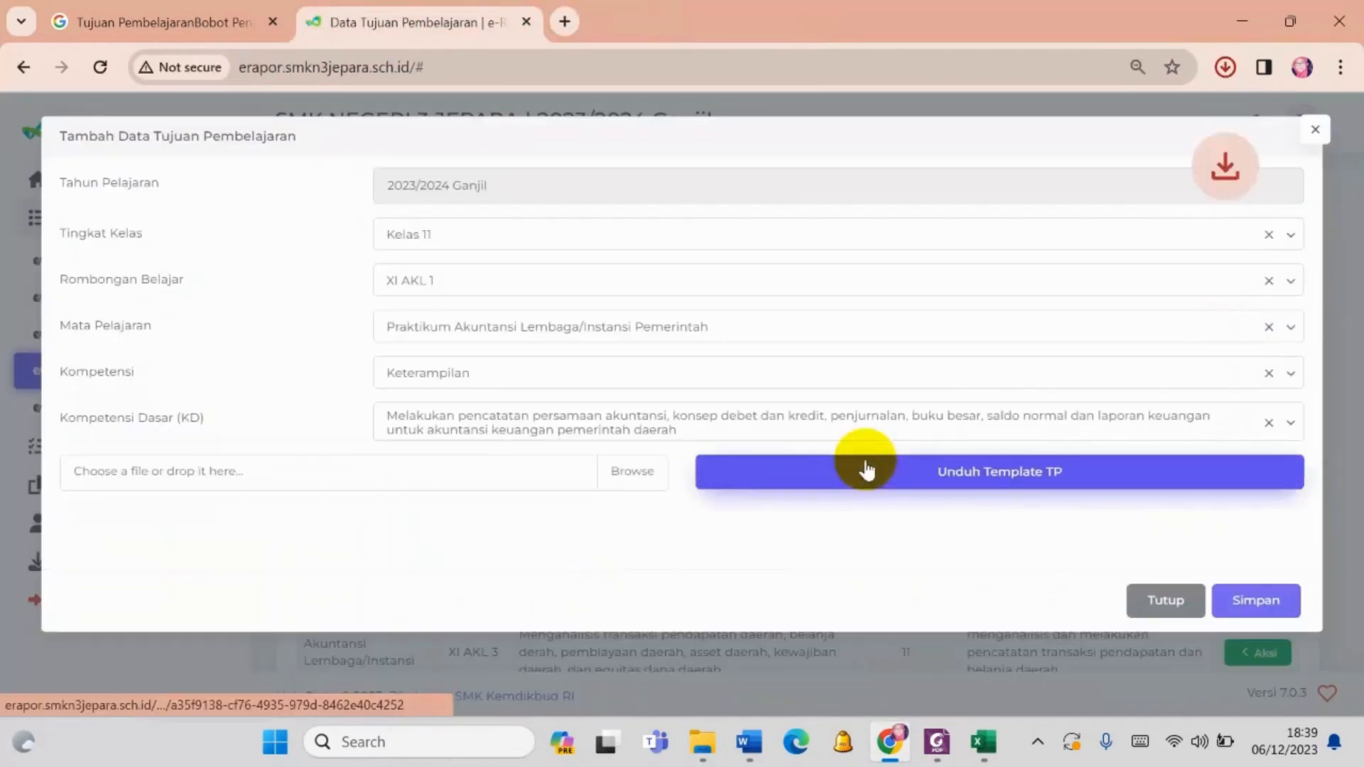
click(1226, 77)
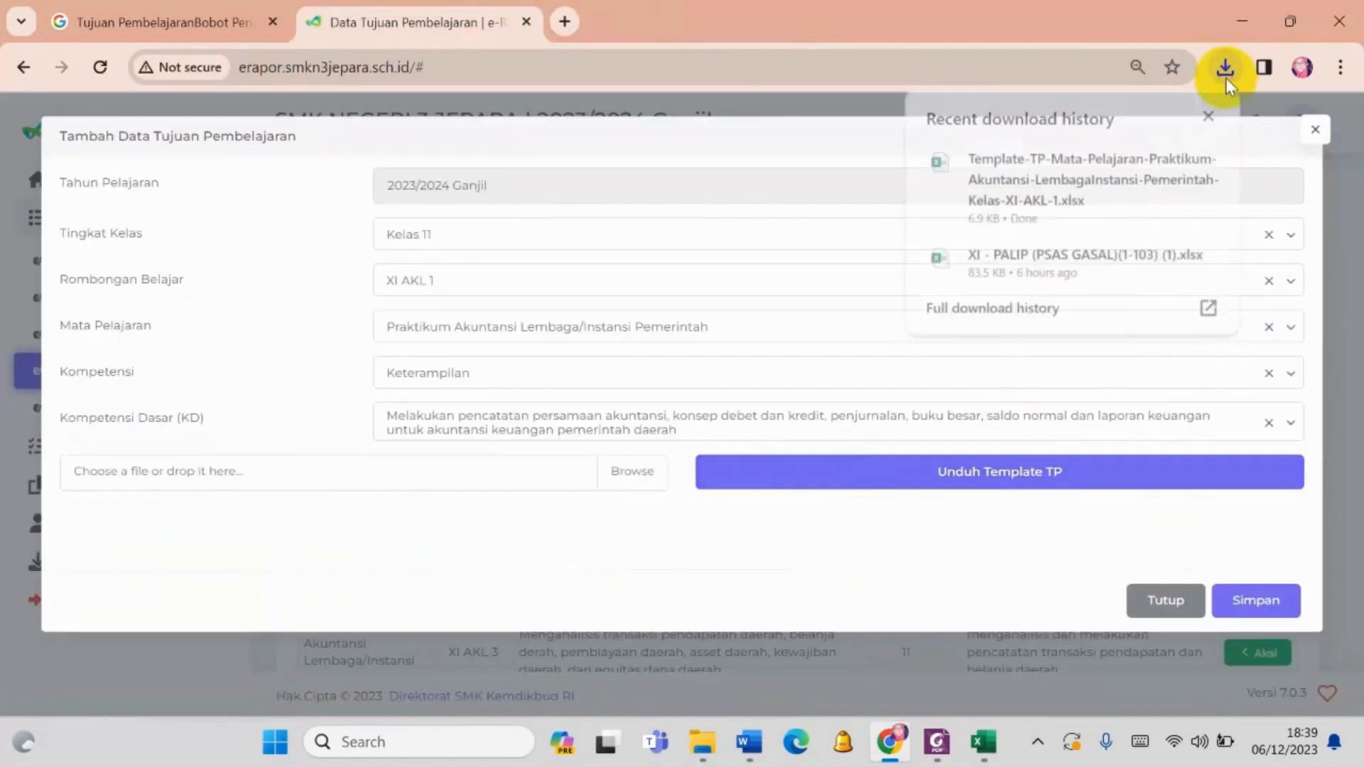
click(1136, 177)
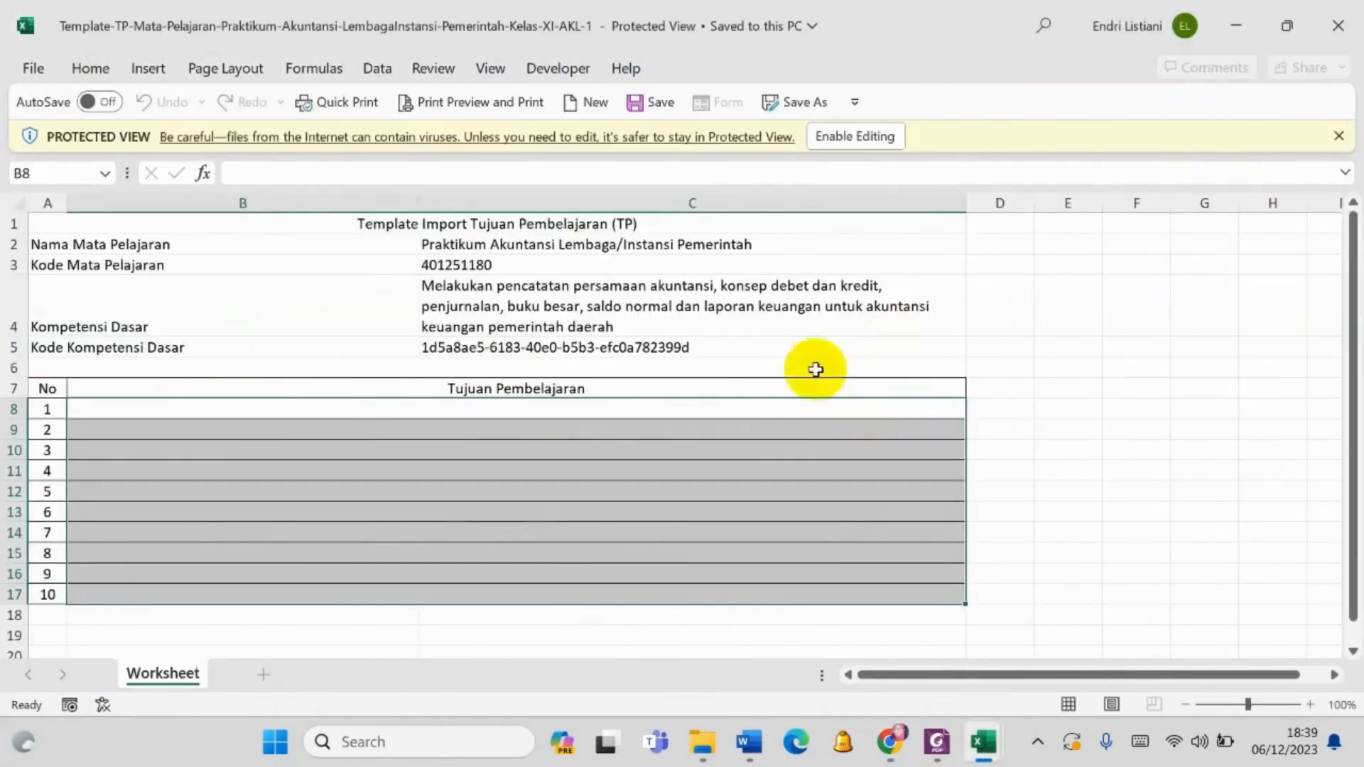
click(864, 133)
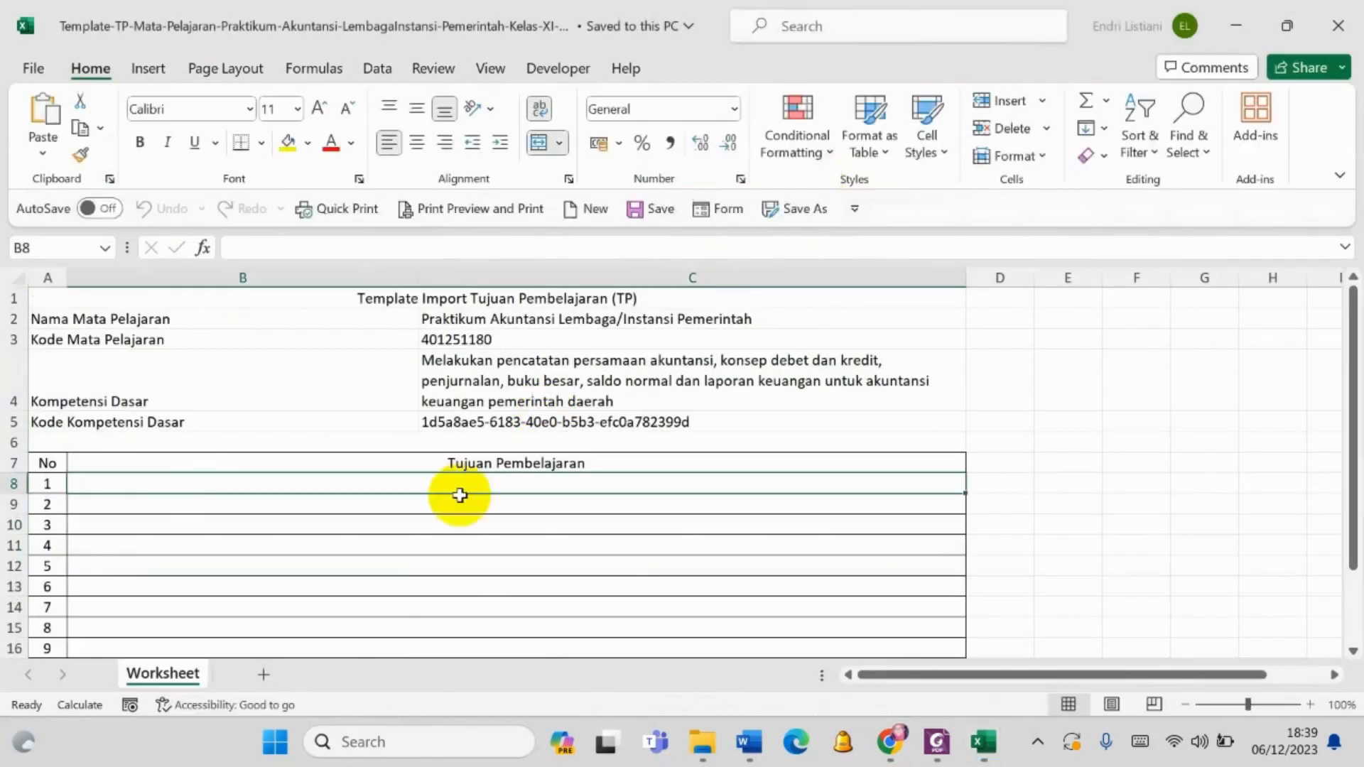
- Copy the text of objective 4.2.1, "Mengaplikasikan sistem persamaan akuntansi", from the Word syllabus and switch back to the Excel TP template
click(750, 755)
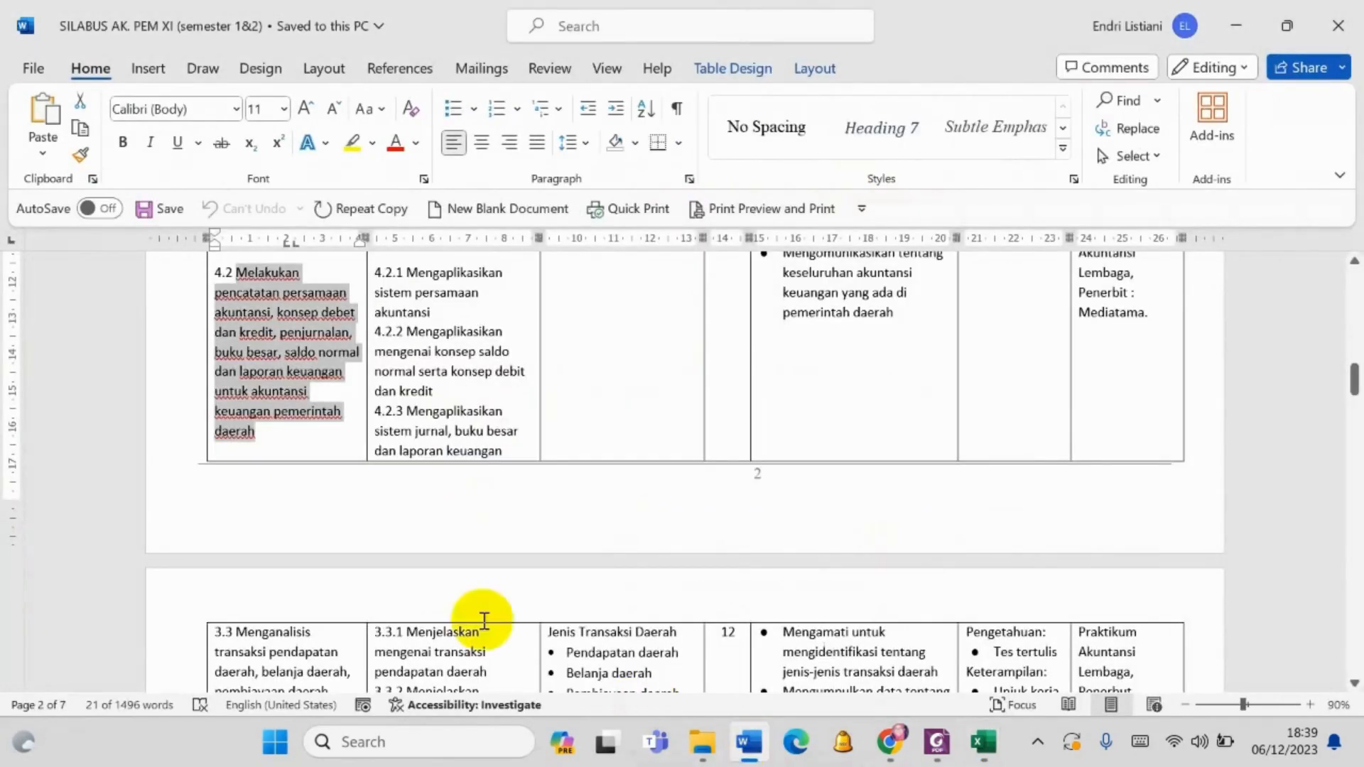
scroll(462, 317, up, 3)
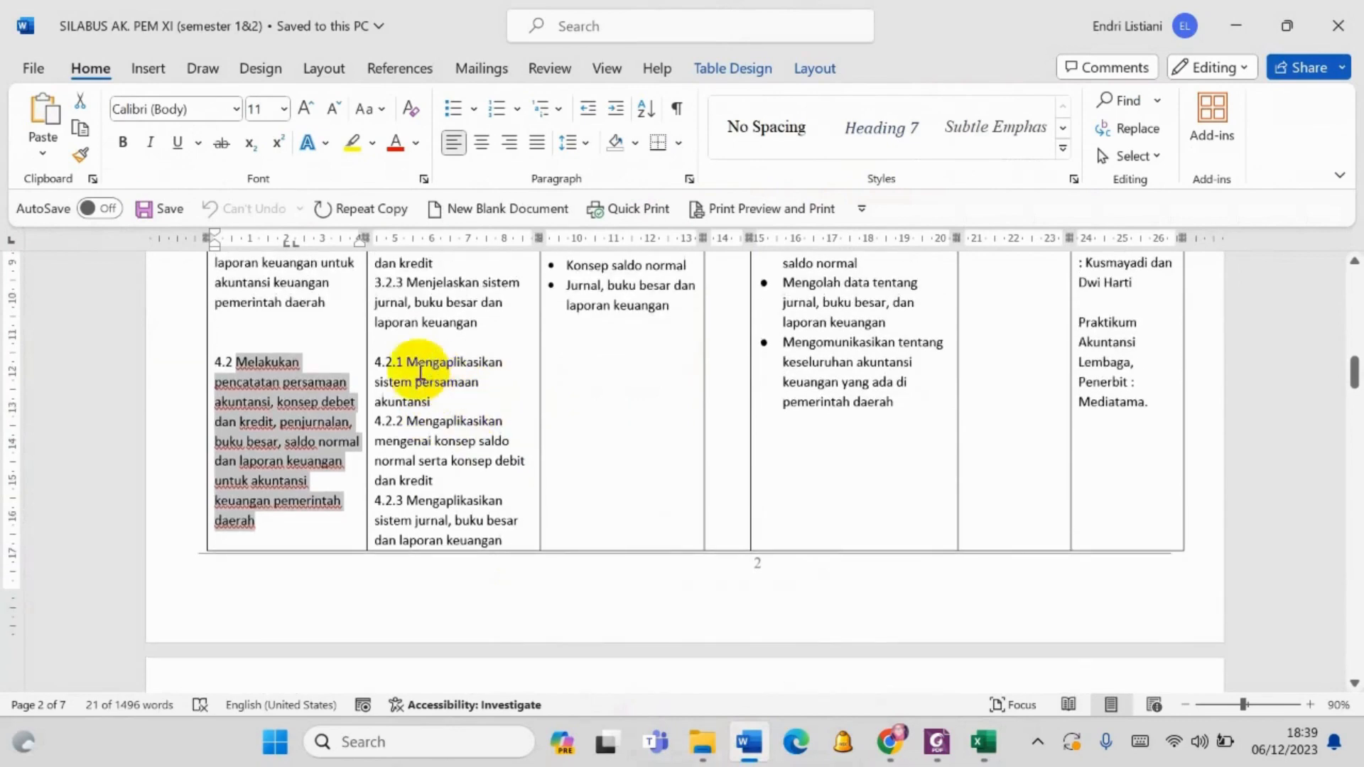
scroll(431, 367, up, 9)
scroll(485, 369, down, 7)
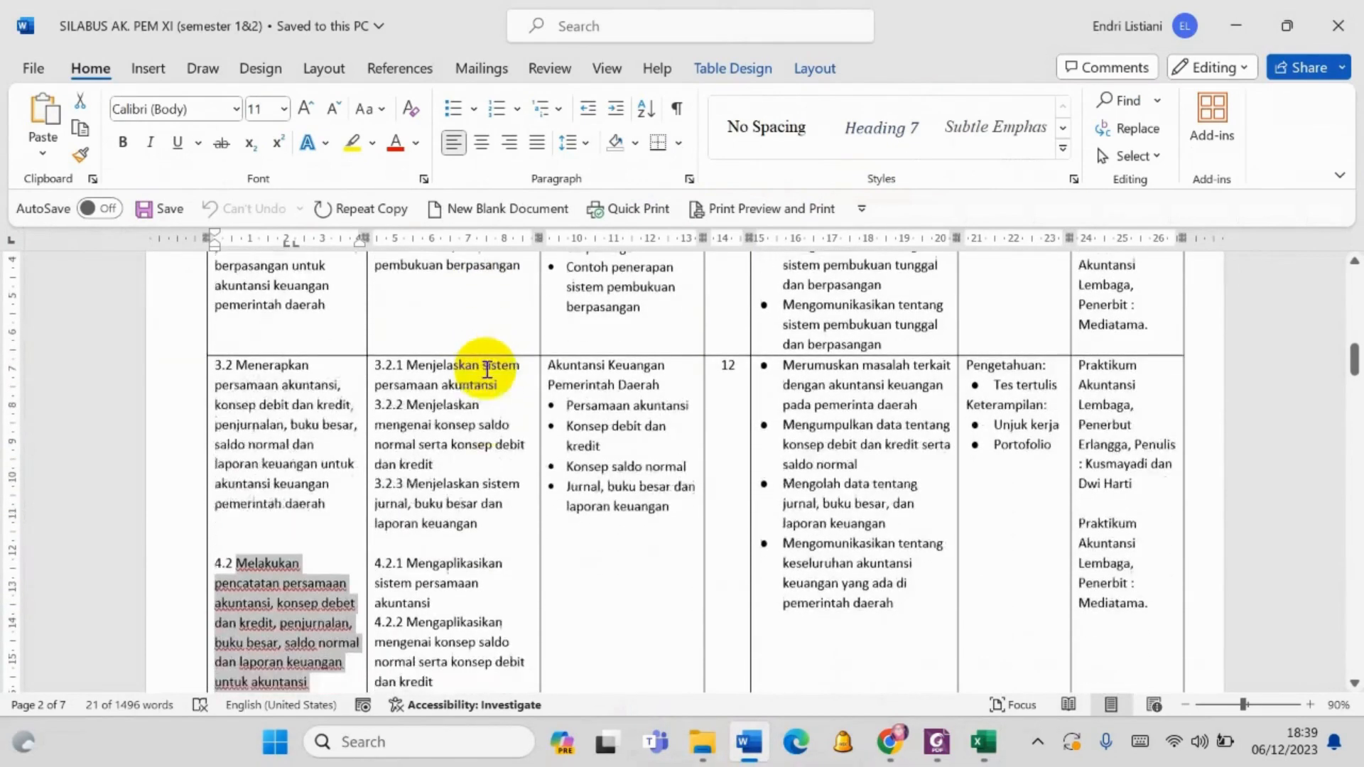
scroll(493, 512, down, 1)
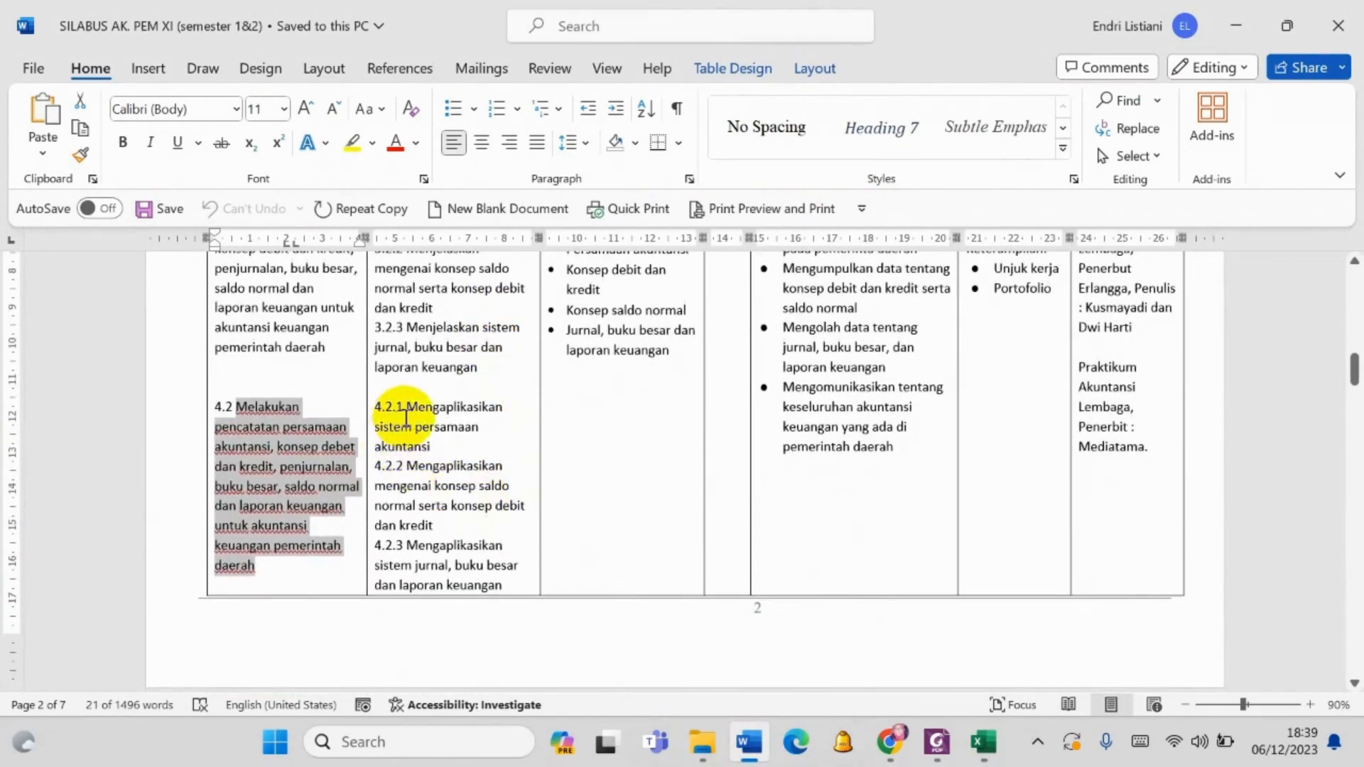
click(410, 407)
drag(424, 418, 433, 442)
key(ctrl+c)
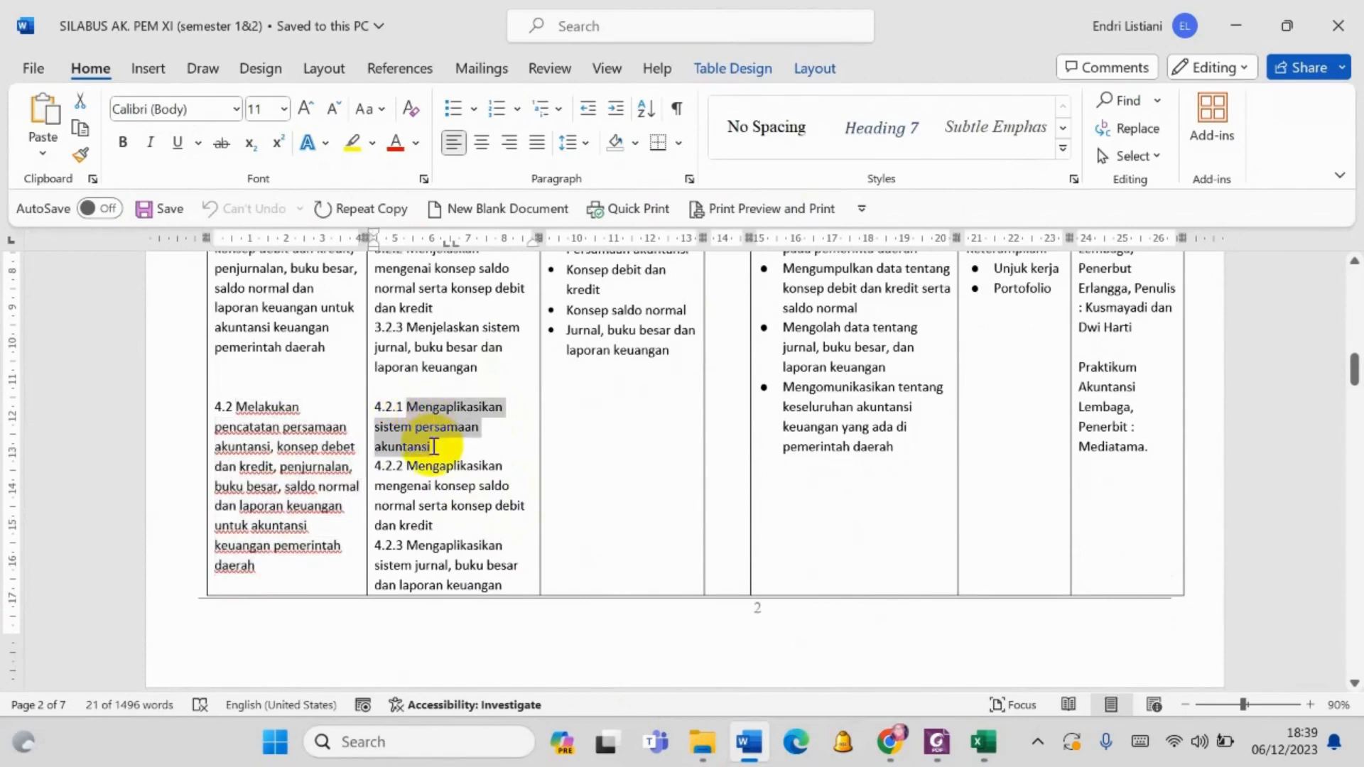
click(890, 741)
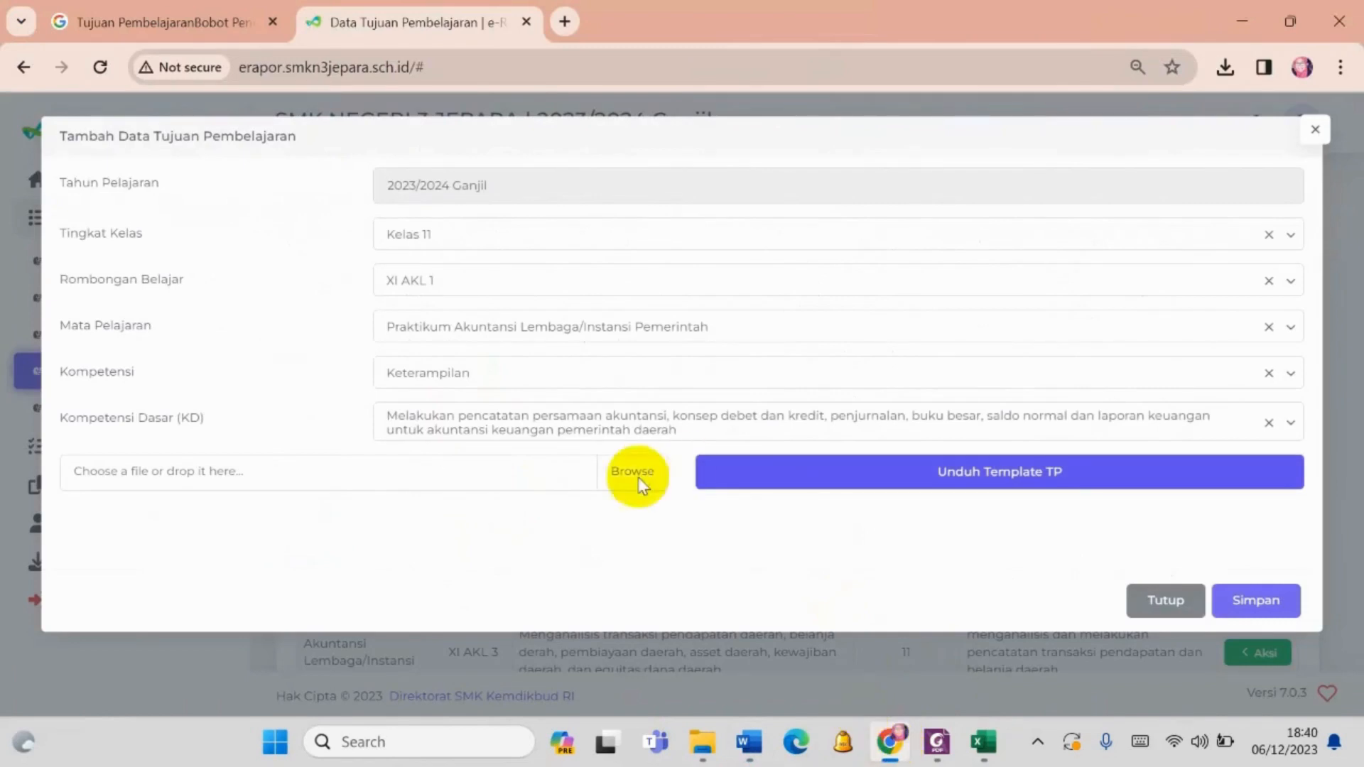
mouse_move(982, 743)
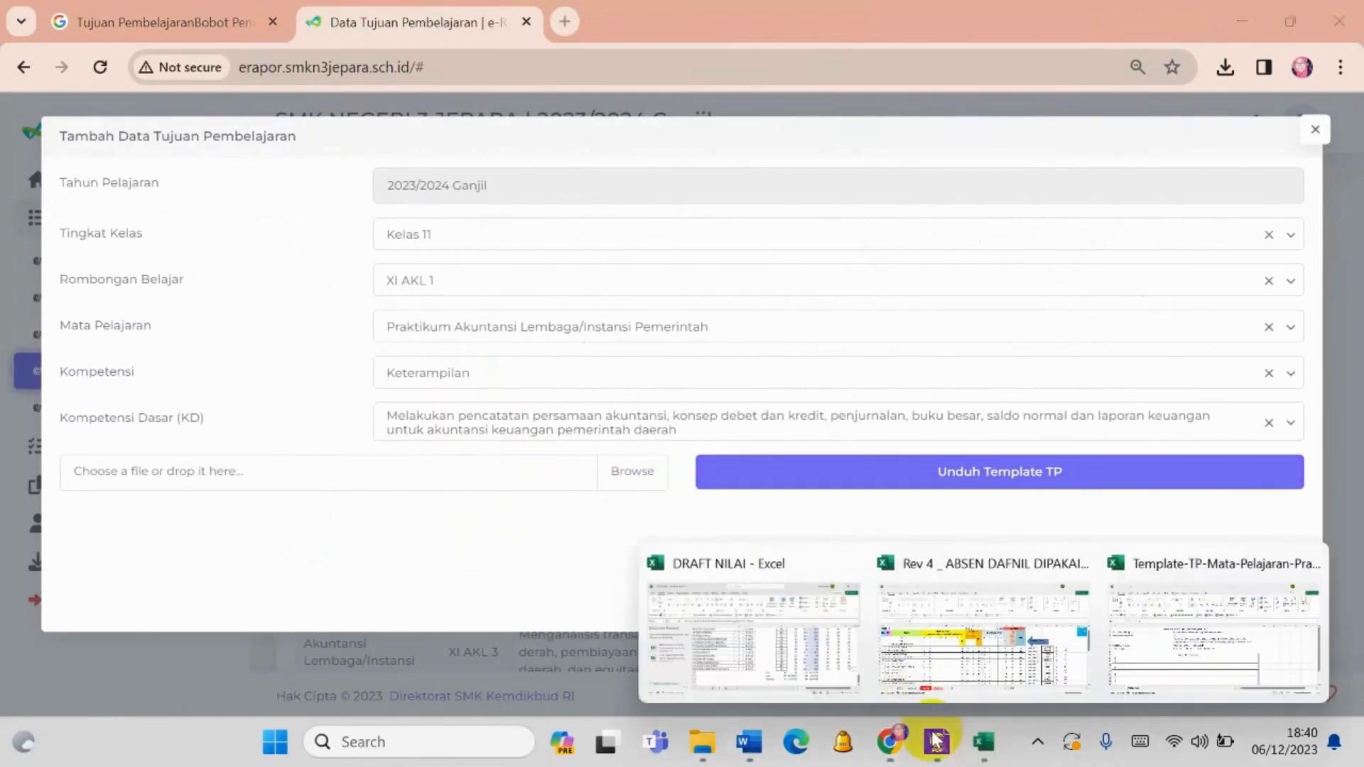
click(1192, 626)
- Try to paste the copied objective directly into the merged cell for Tujuan Pembelajaran number 1
key(ctrl+v)
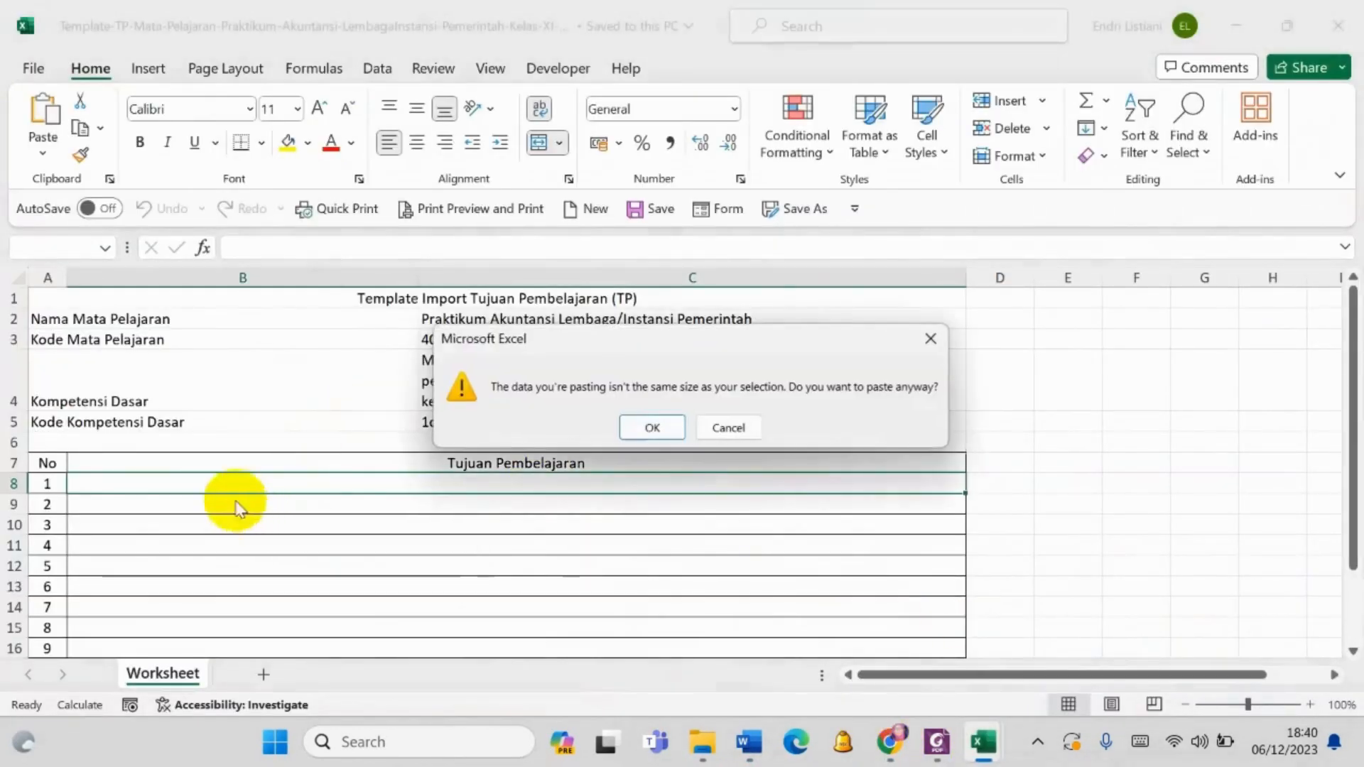
click(643, 427)
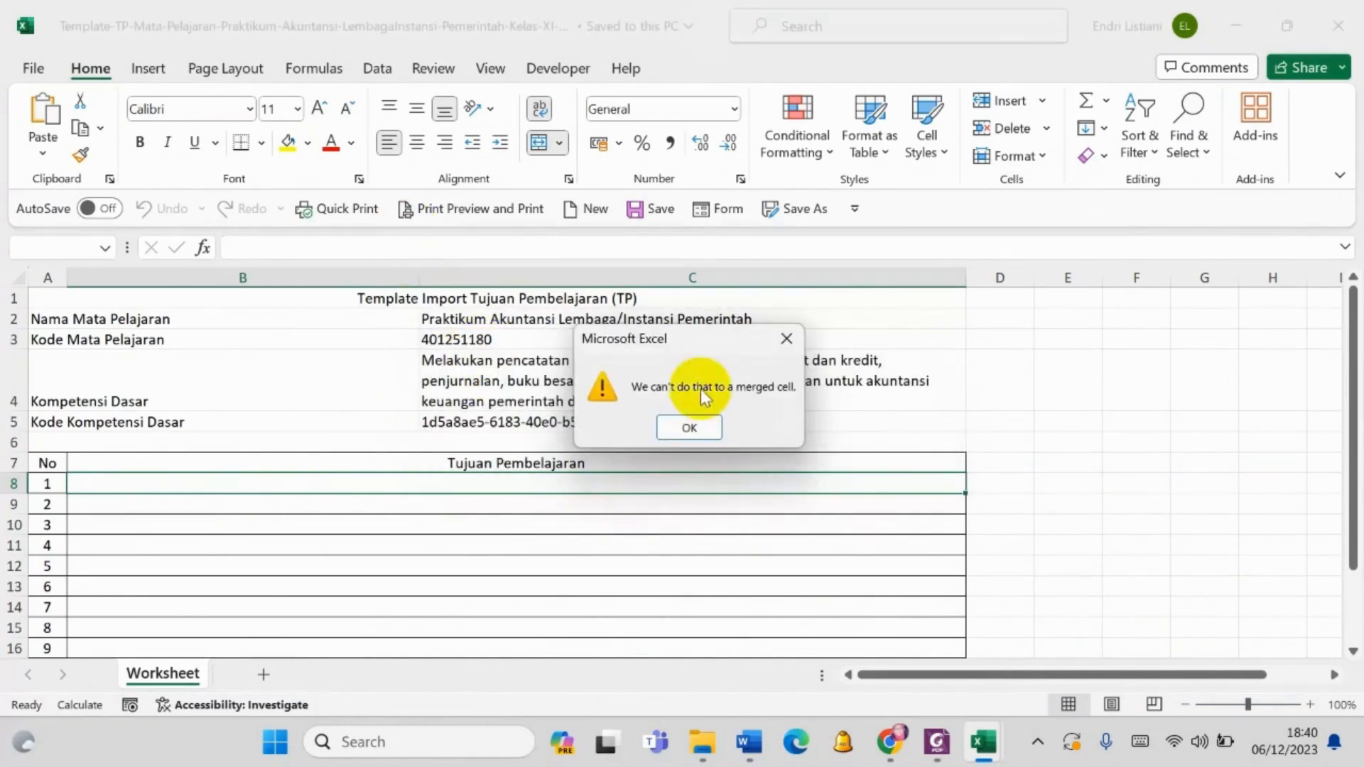
click(690, 428)
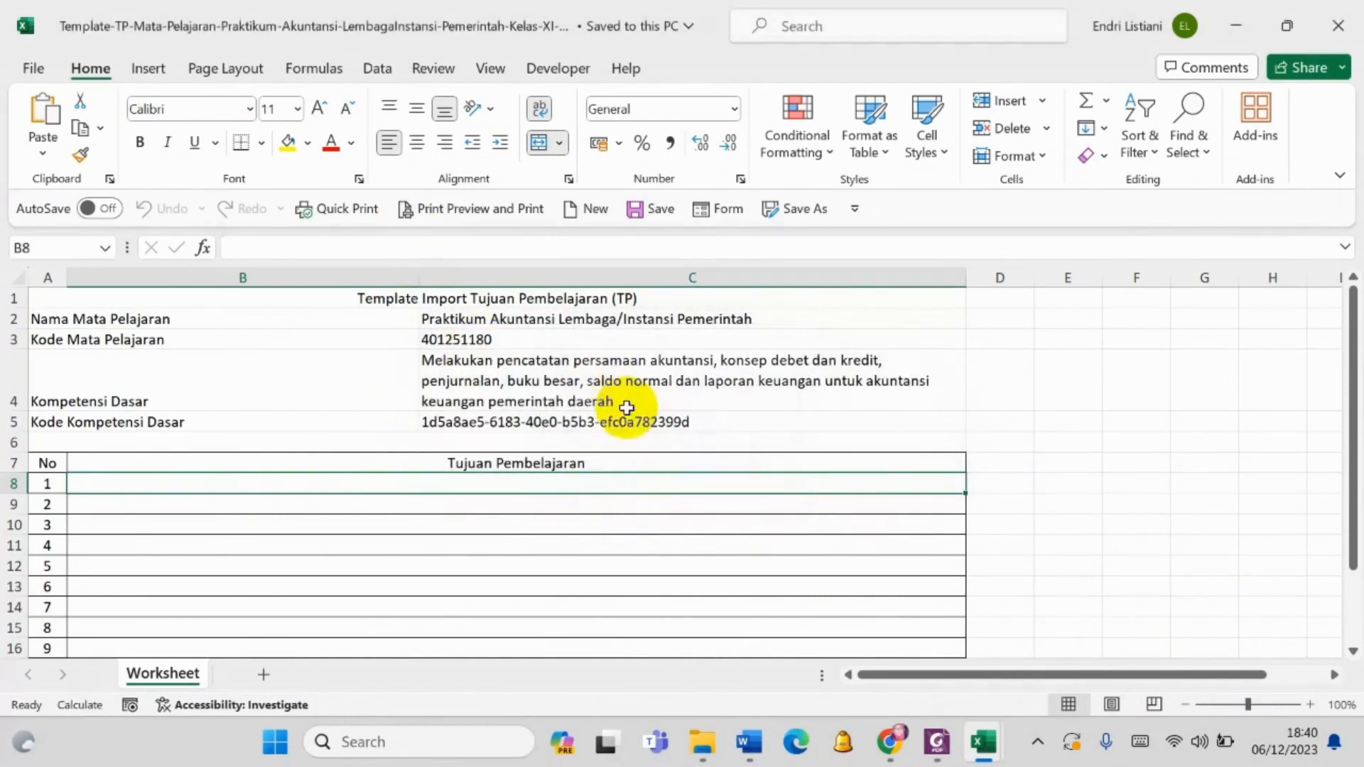
- Enter "mengaplikasikan sistem persamaan akuntansi", starting in lowercase, as Tujuan Pembelajaran number 1 in B8 and save the template
click(351, 242)
key(ctrl+v)
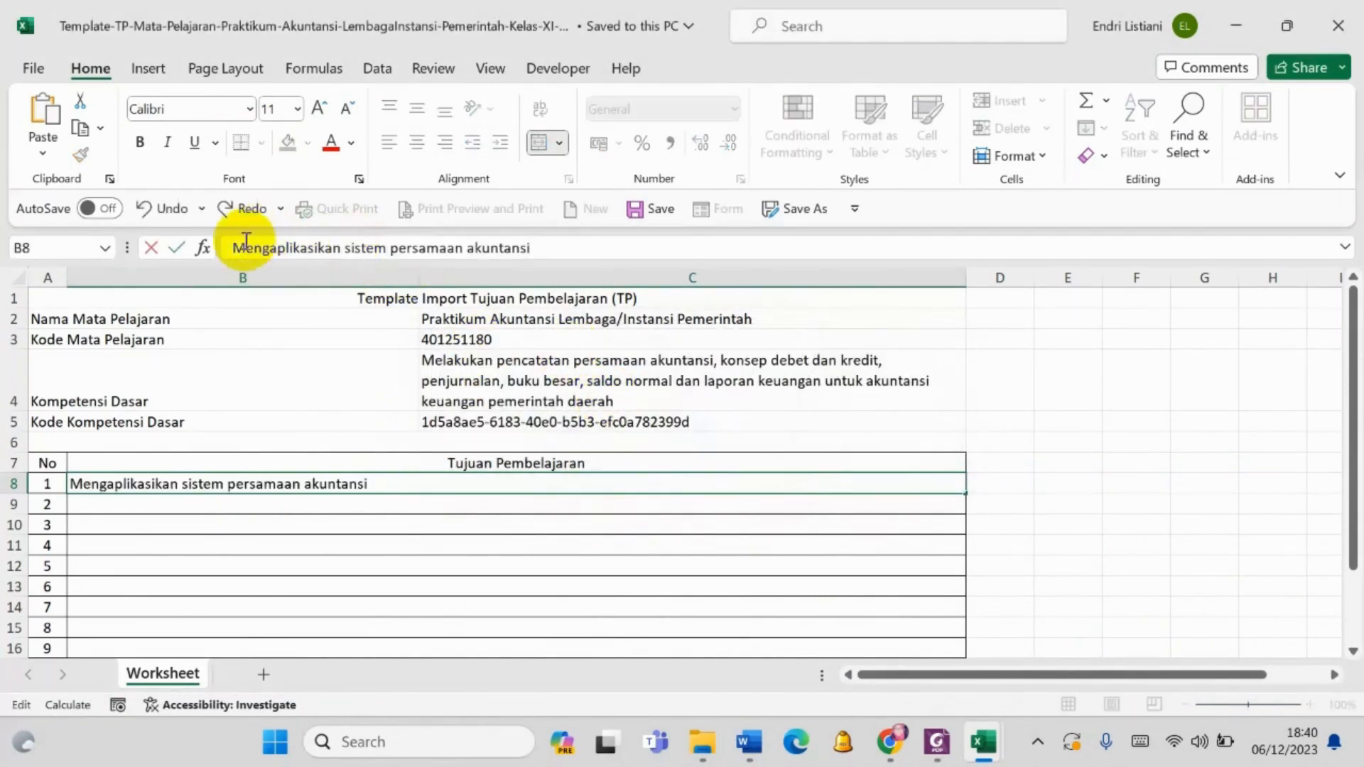
key(BackSpace)
text(m)
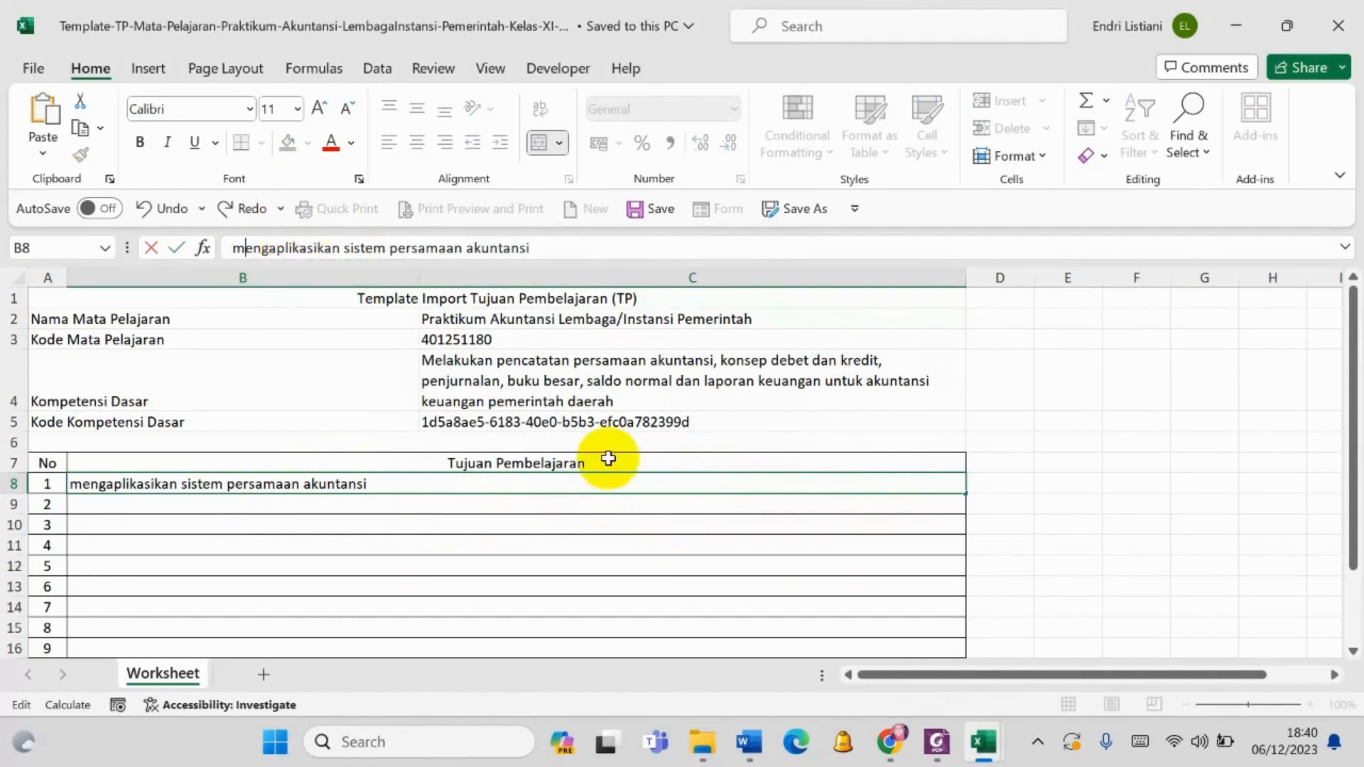
key(Return)
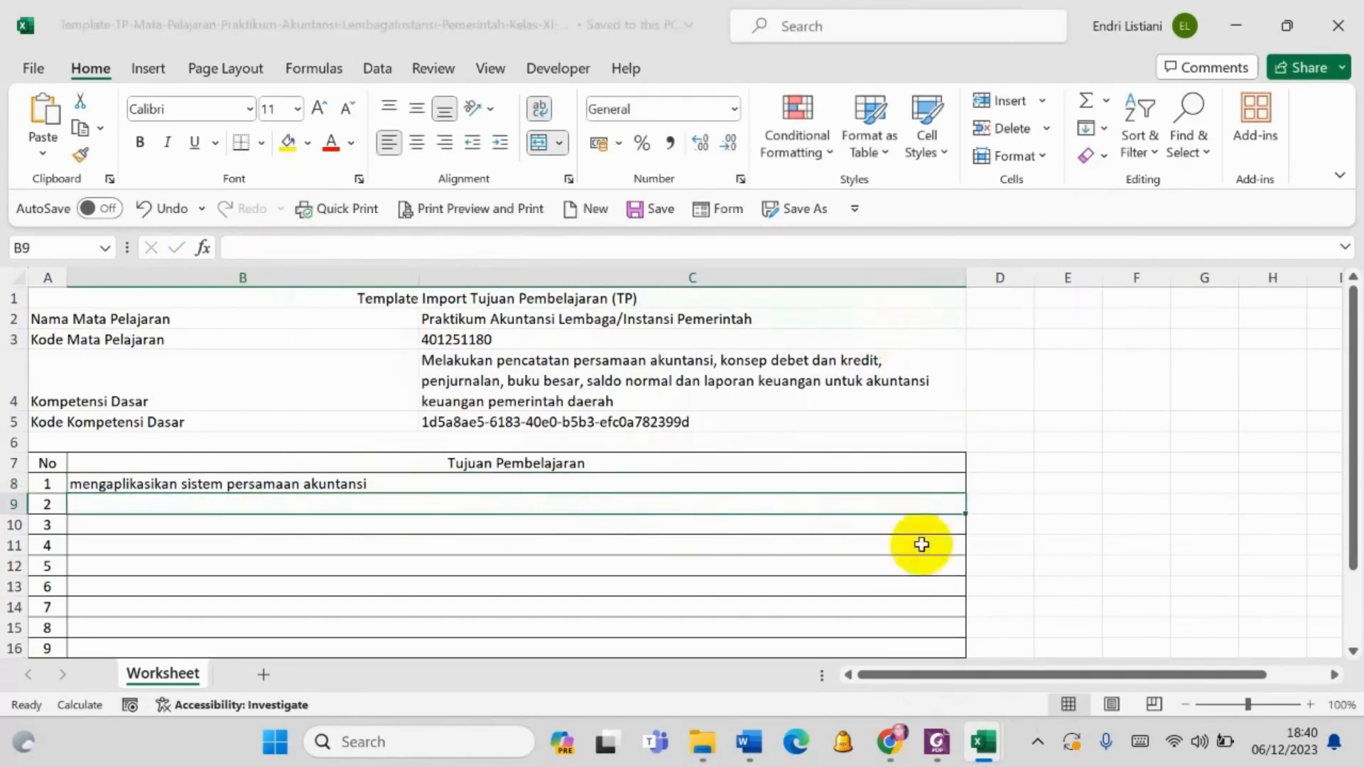
- Upload the filled Template-TP file for class XI AKL 1 from Downloads in the e-Rapor Tujuan Pembelajaran form and save it
click(889, 742)
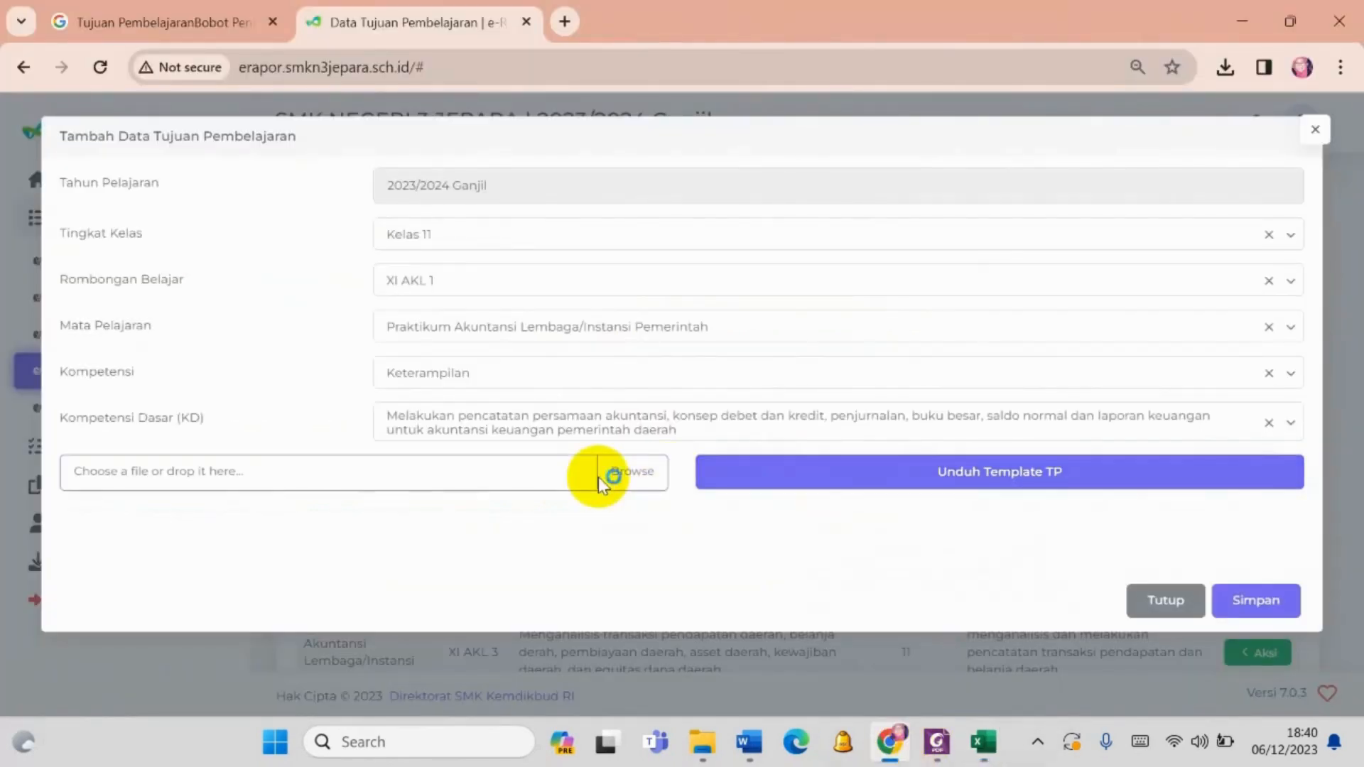
click(626, 476)
scroll(106, 206, up, 3)
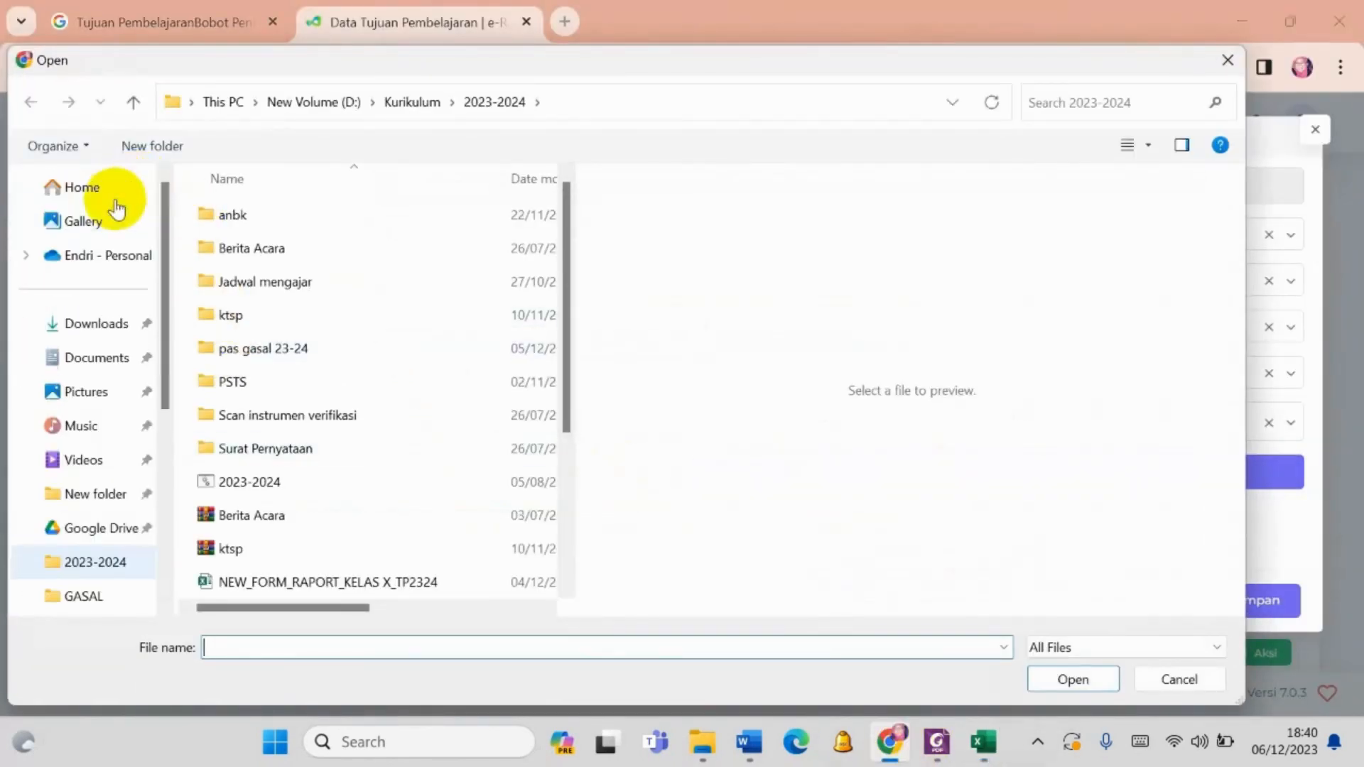
click(87, 334)
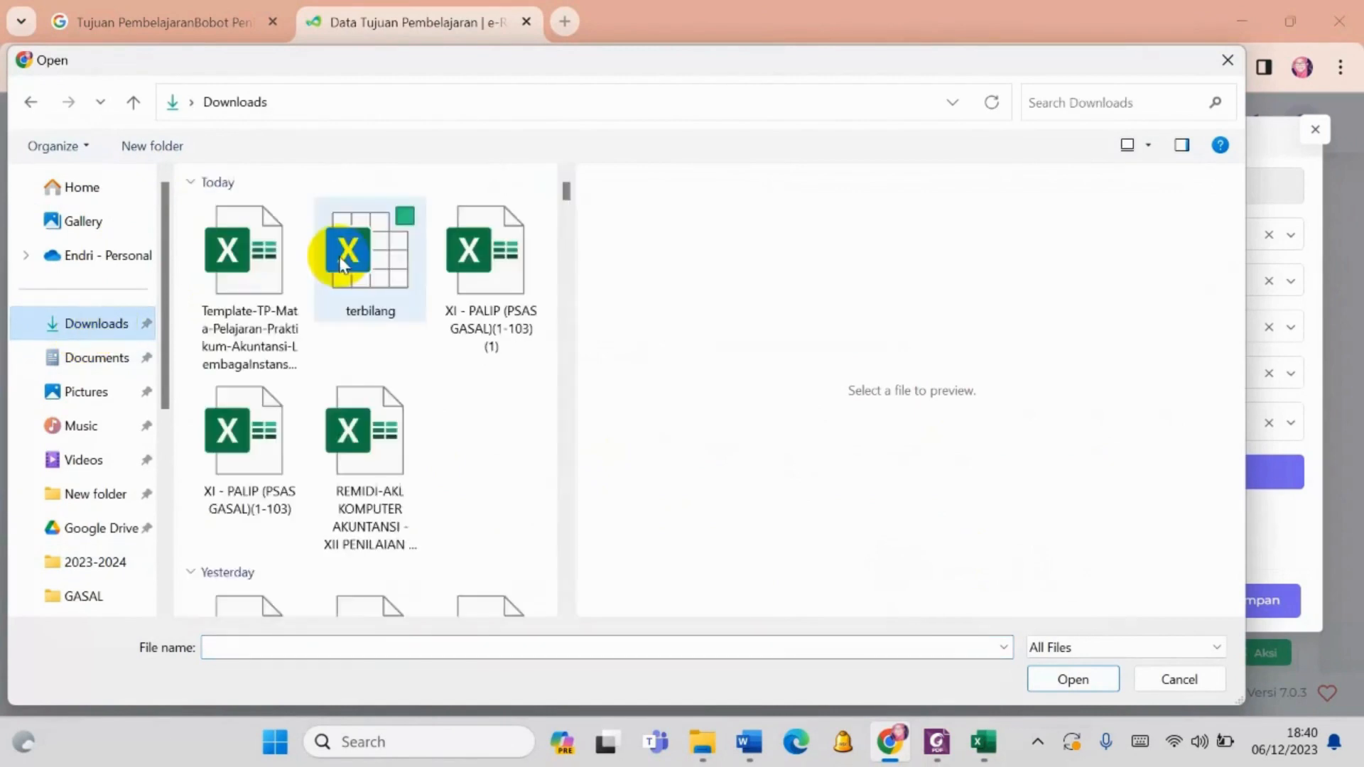
click(267, 279)
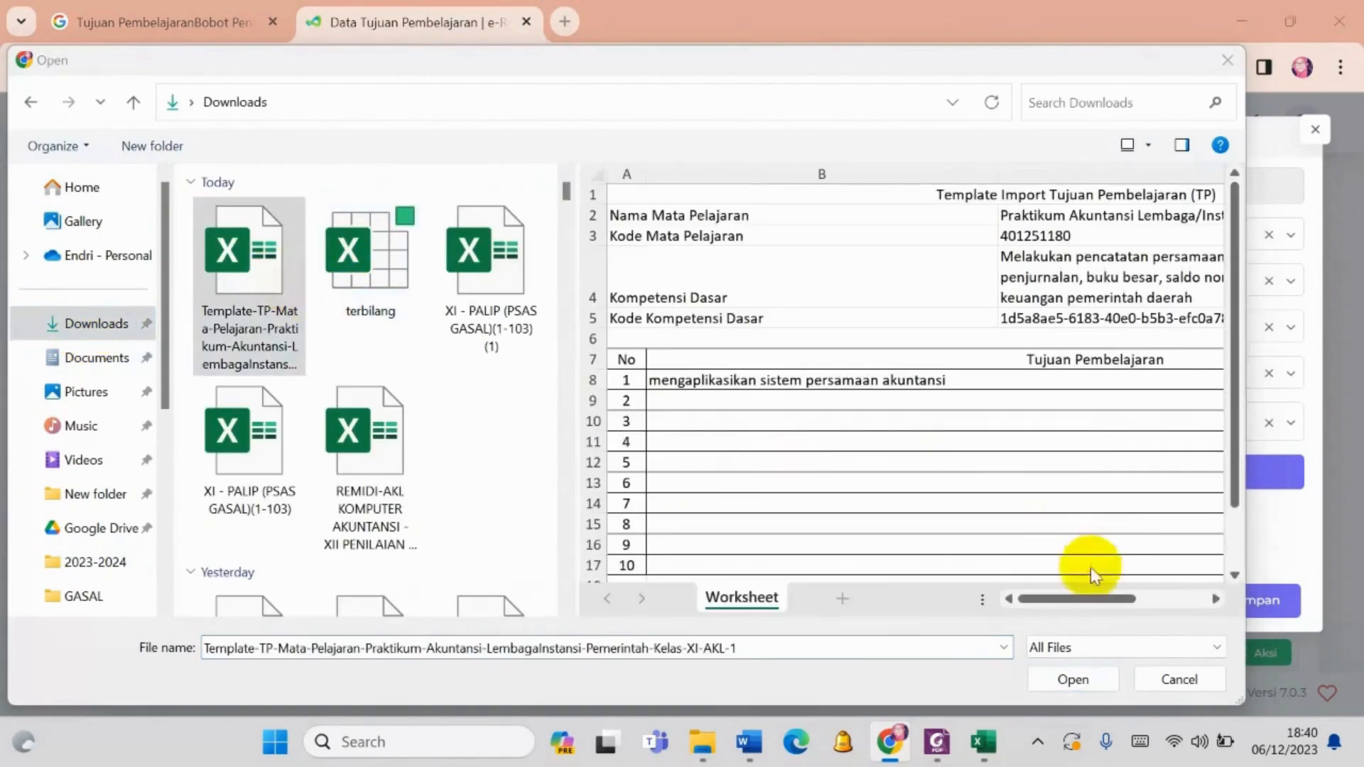
click(1072, 679)
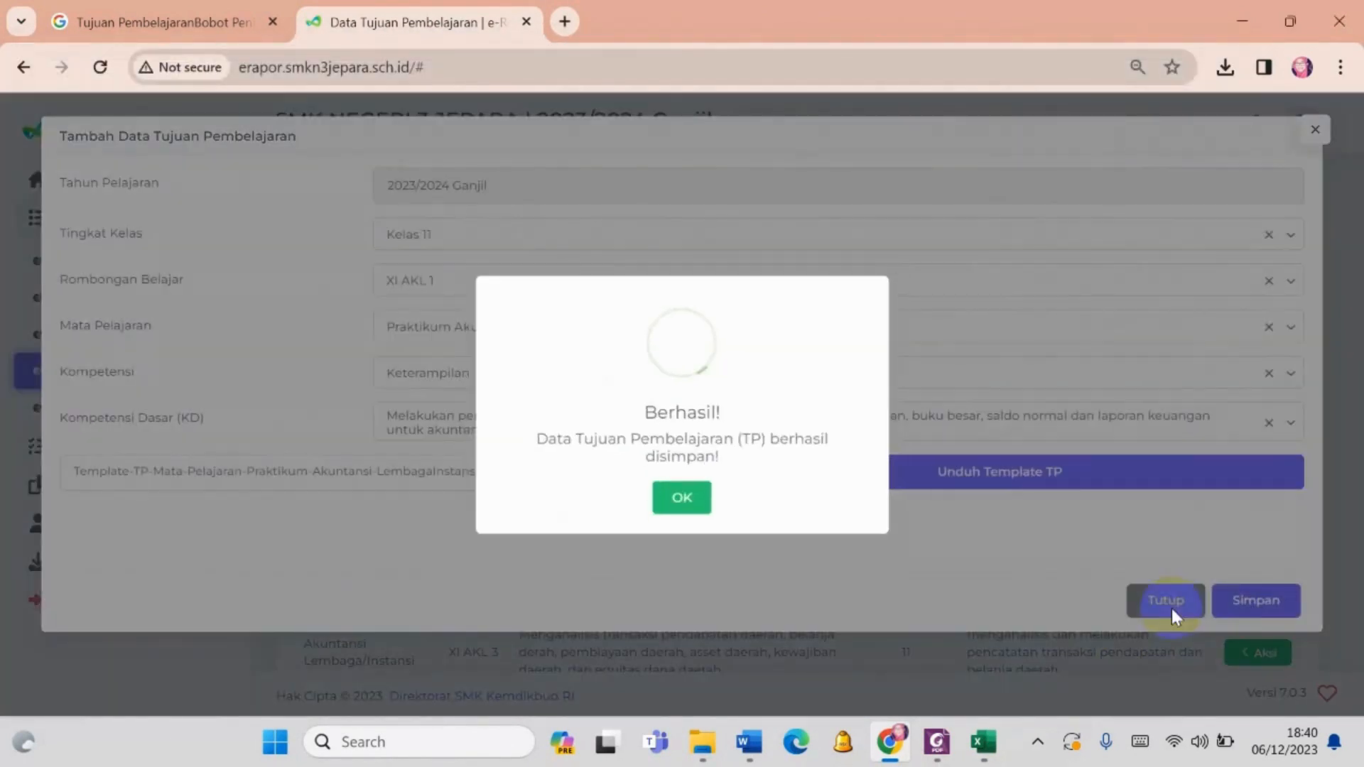
click(709, 503)
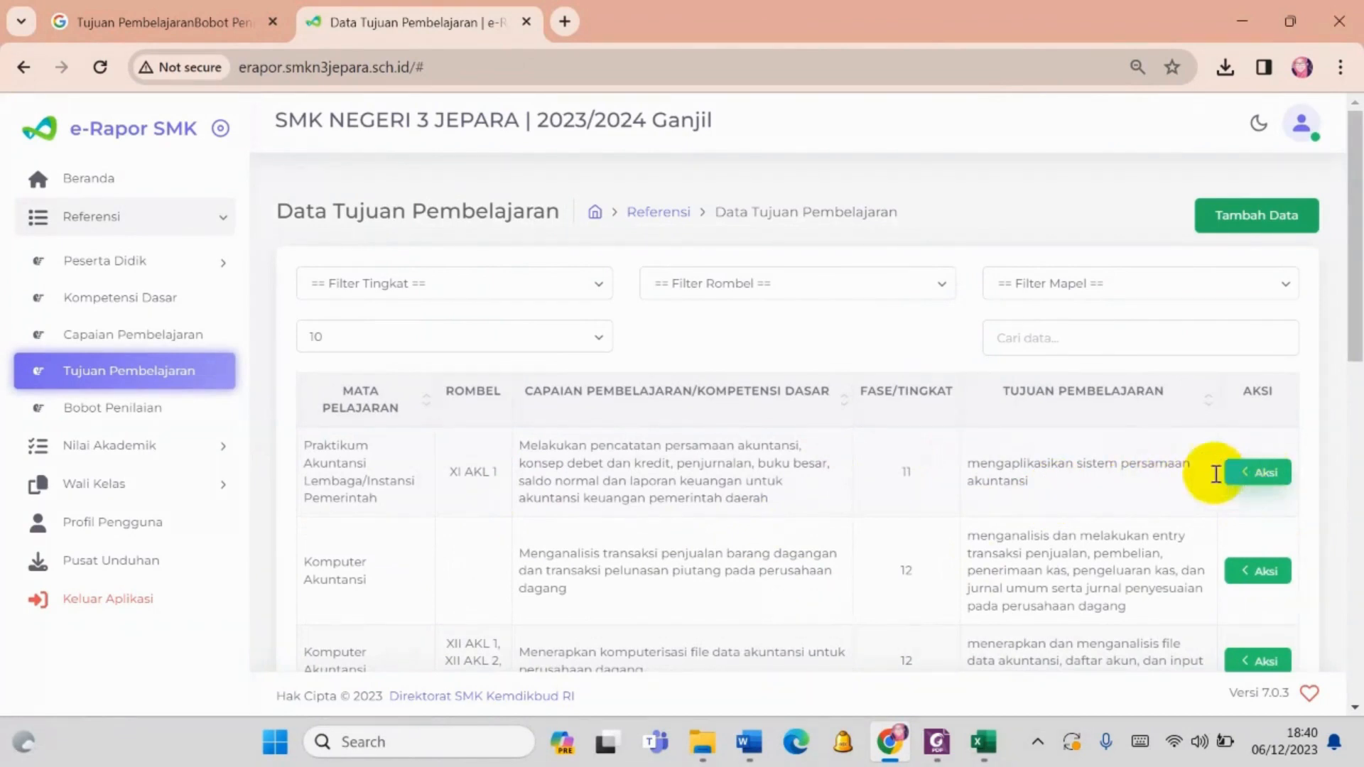
- Map the objective "mengaplikasikan sistem persamaan akuntansi" to Kelas 11 classes XI AKL 2 and XI AKL 3, and save the mapping
click(1258, 472)
click(1174, 488)
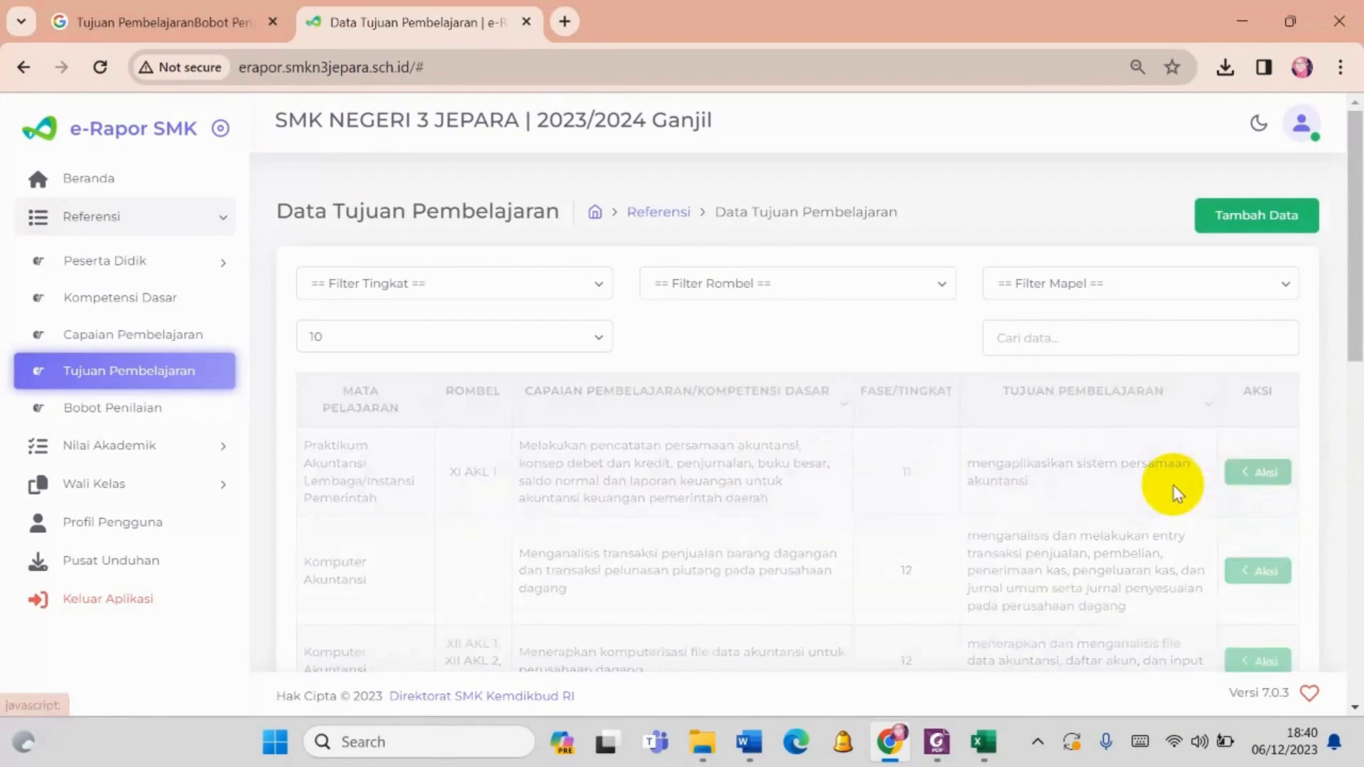
click(568, 320)
click(543, 356)
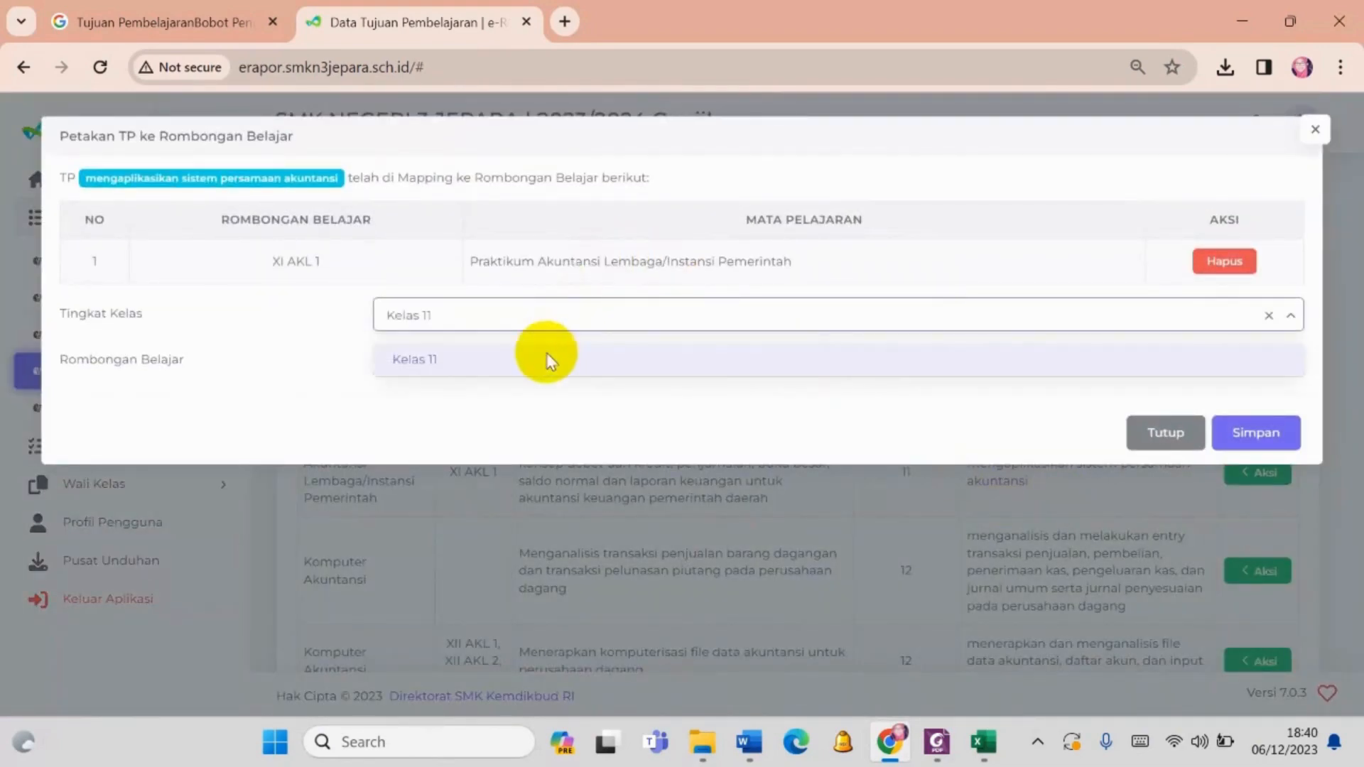
click(526, 362)
click(481, 435)
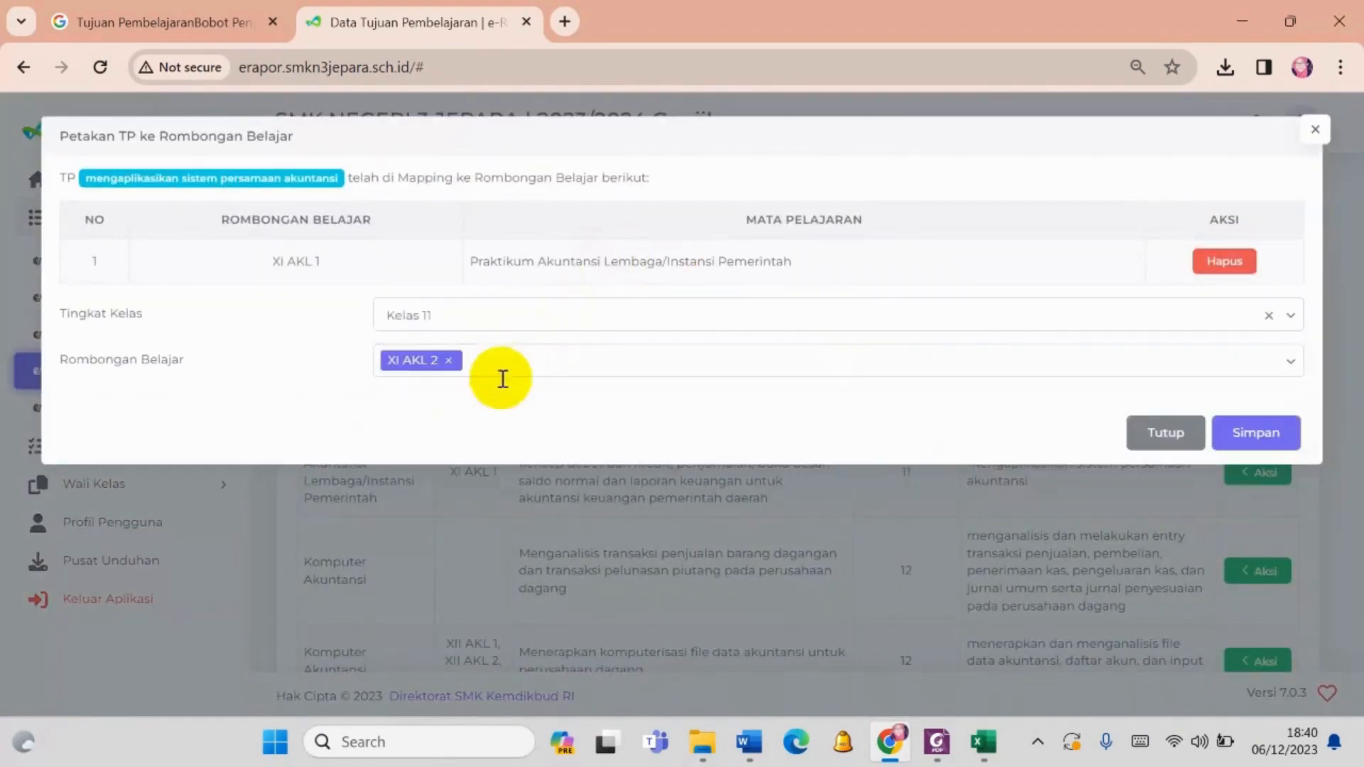
click(524, 355)
click(462, 466)
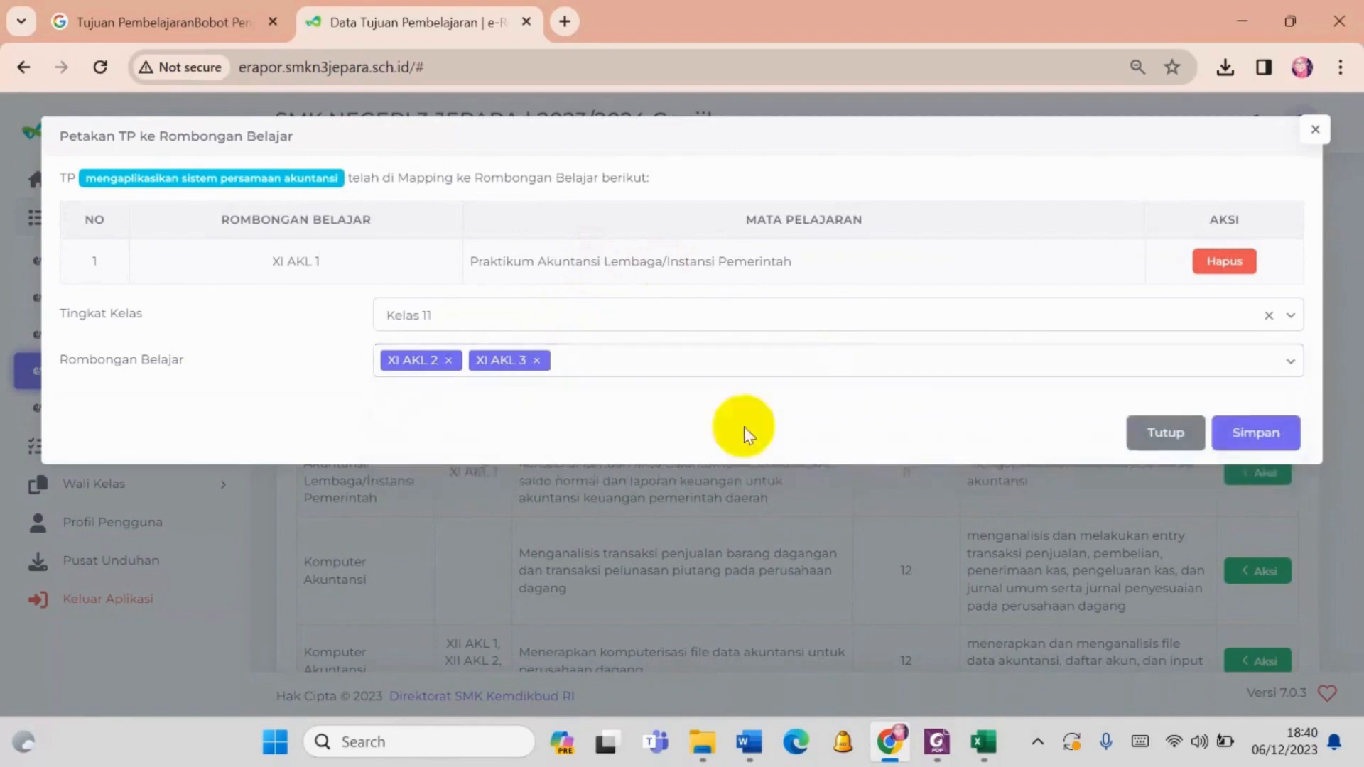
click(1236, 432)
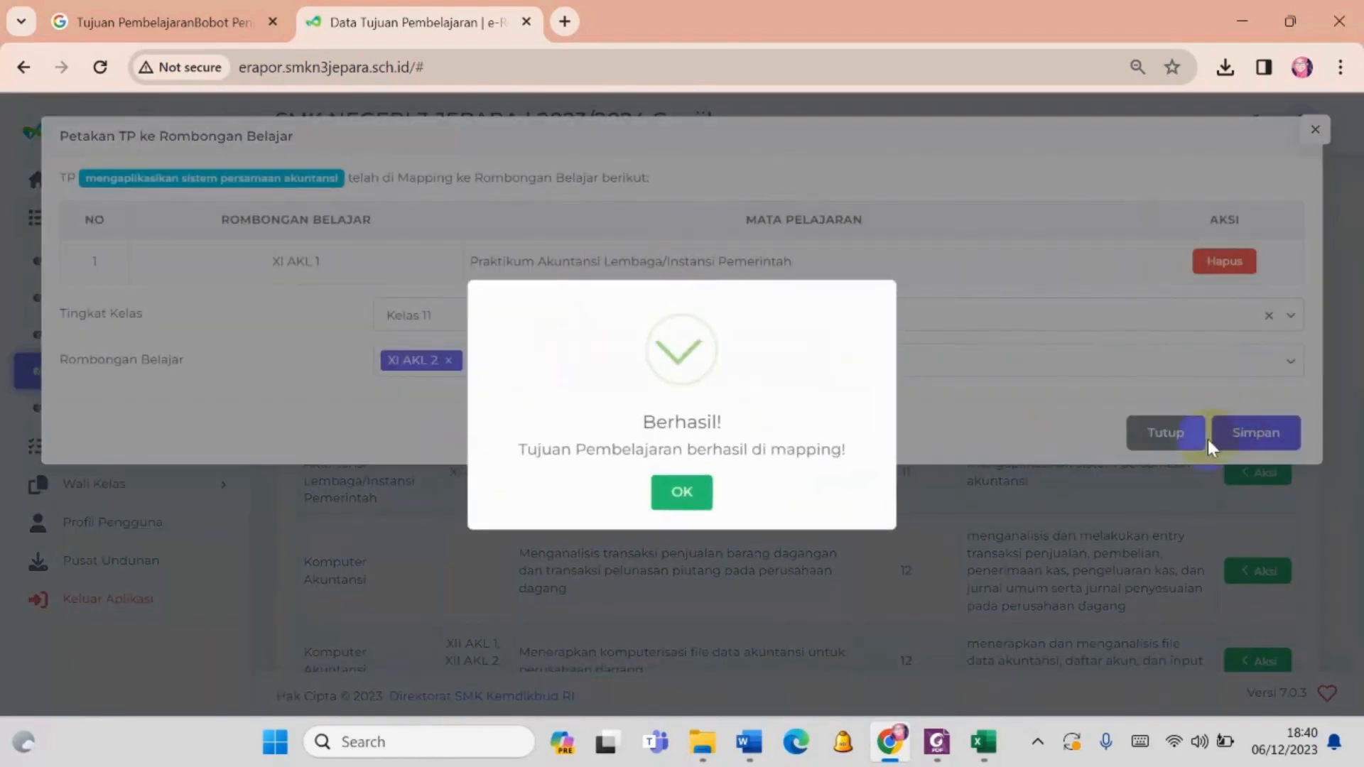
click(680, 486)
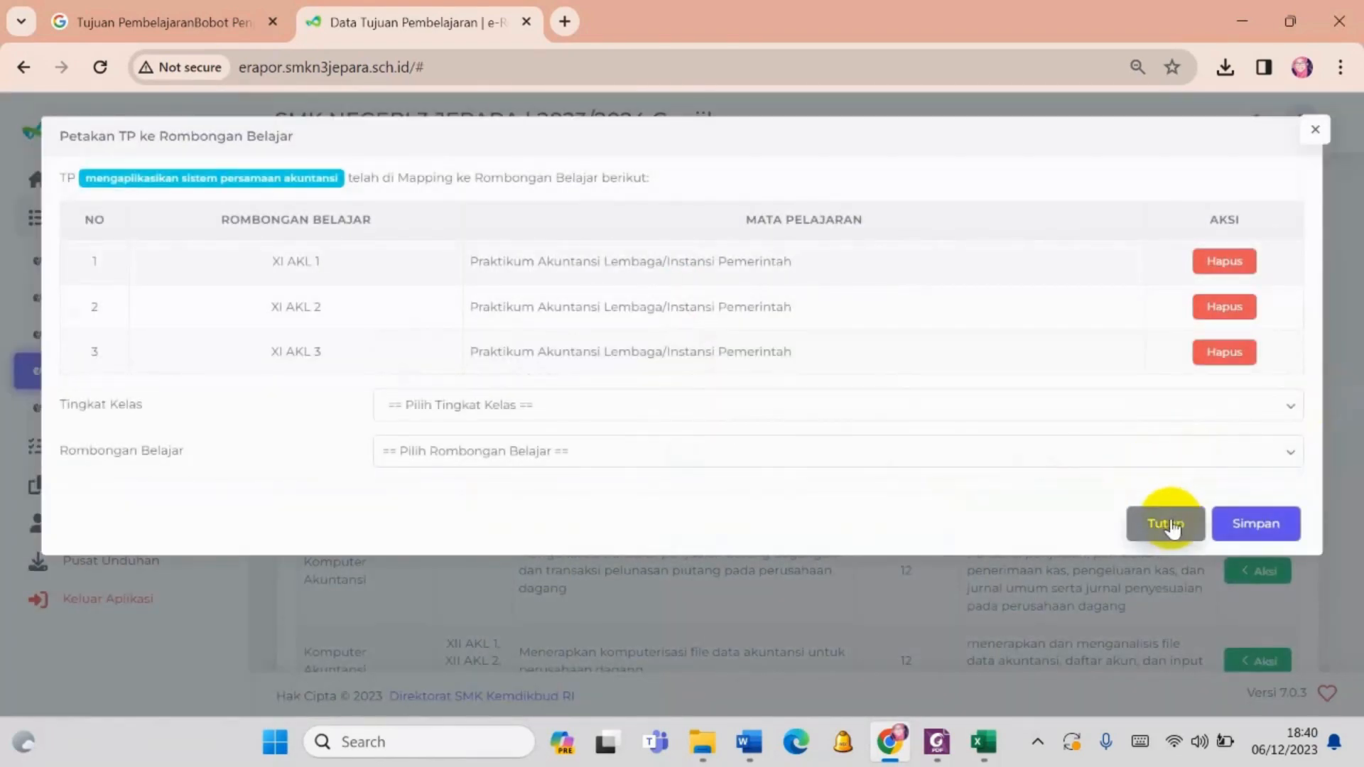
click(1167, 526)
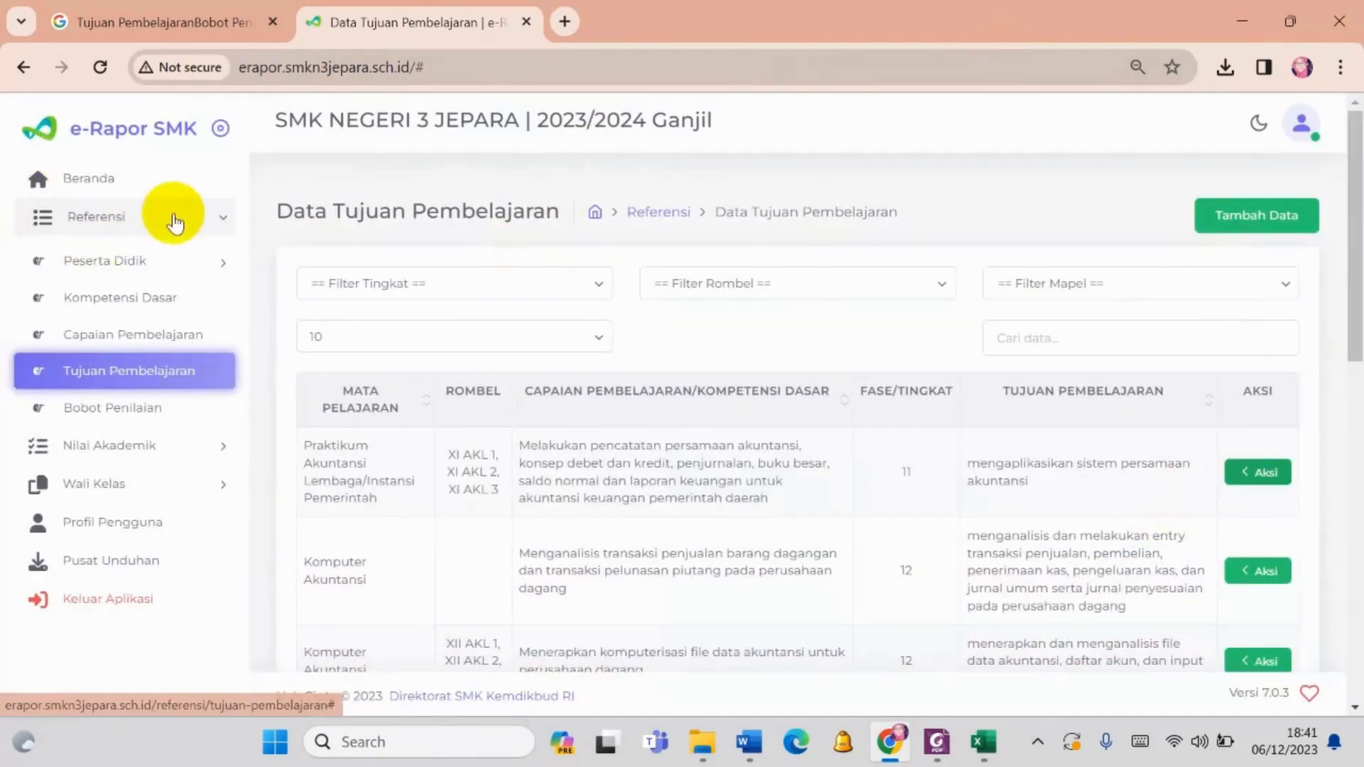
- In Bobot Penilaian, set Komputer Akuntansi for XII PS to Sumatif Materi 2 and Sumatif Akhir 3, and save the weights
click(105, 411)
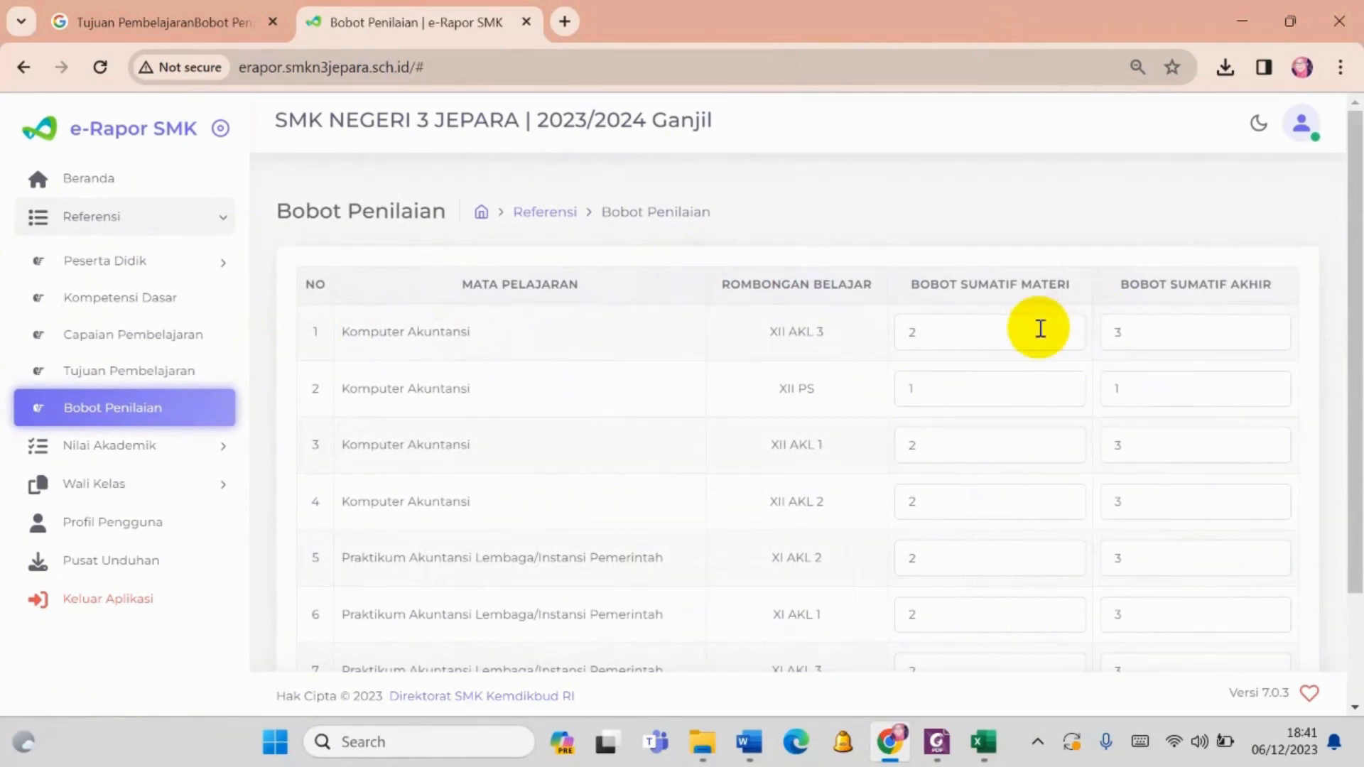
scroll(1030, 330, down, 2)
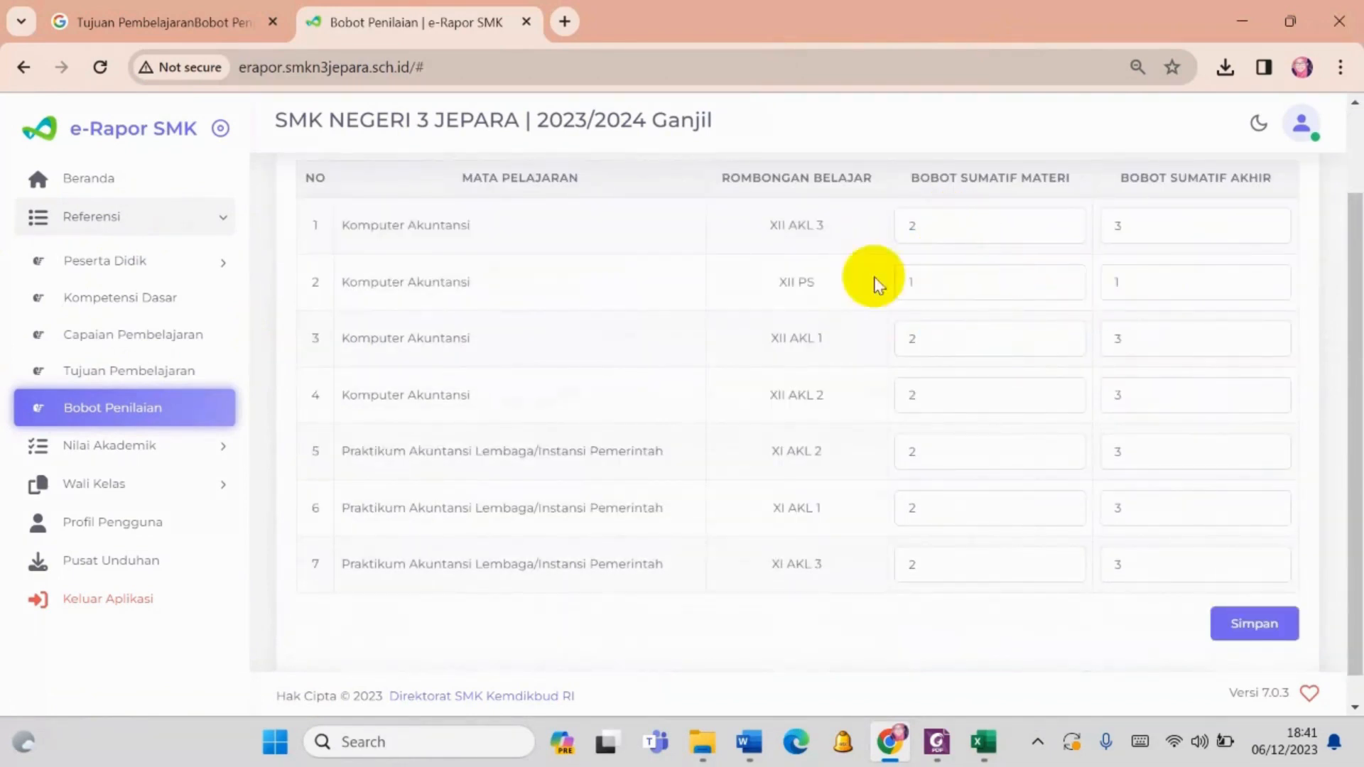
click(987, 270)
drag(987, 270, 867, 284)
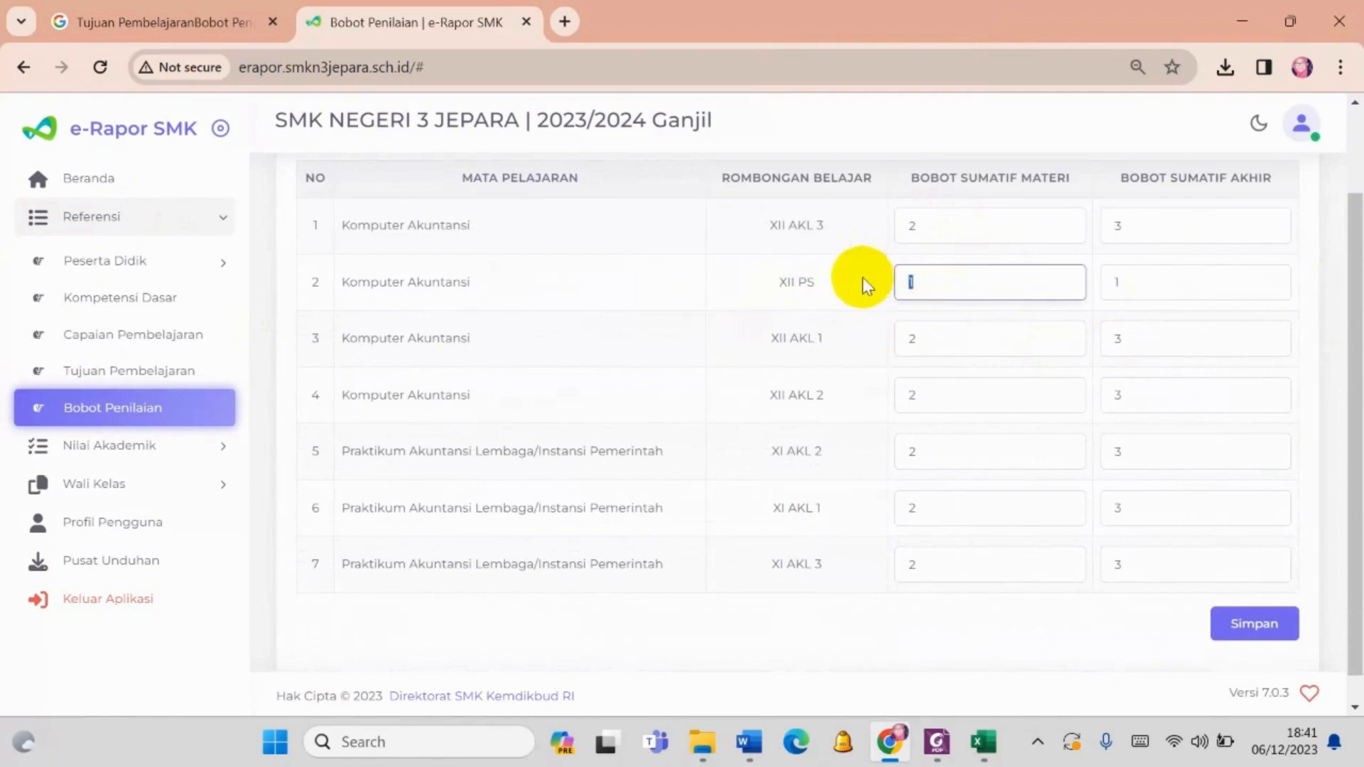
click(1138, 280)
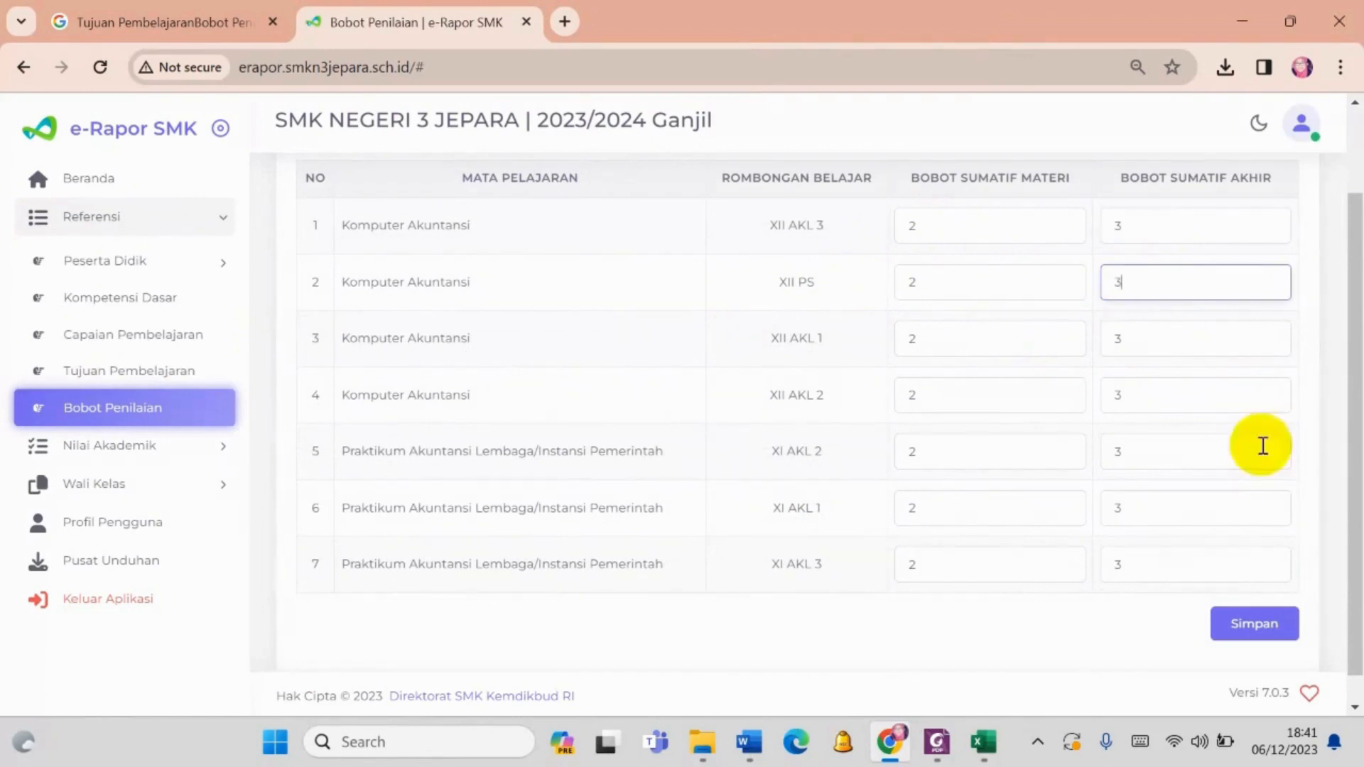
click(1252, 629)
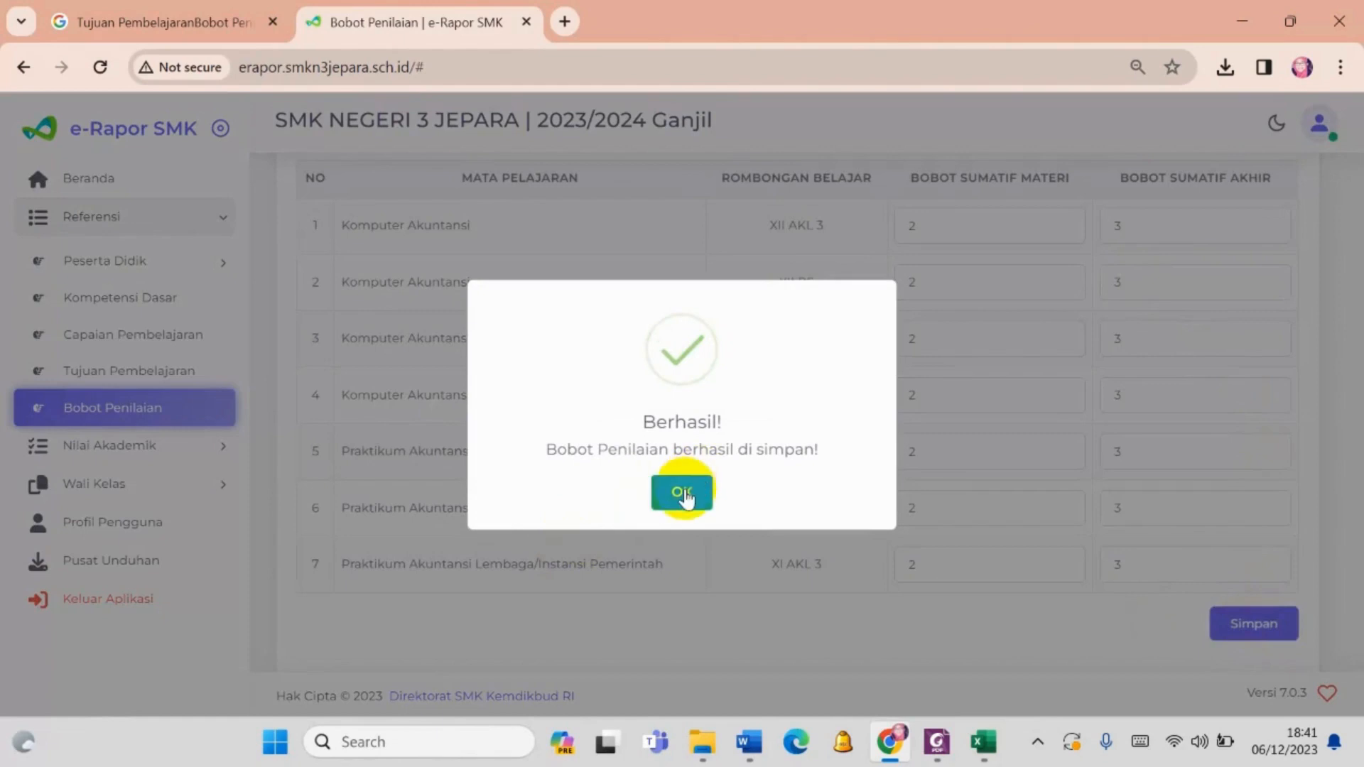
click(682, 493)
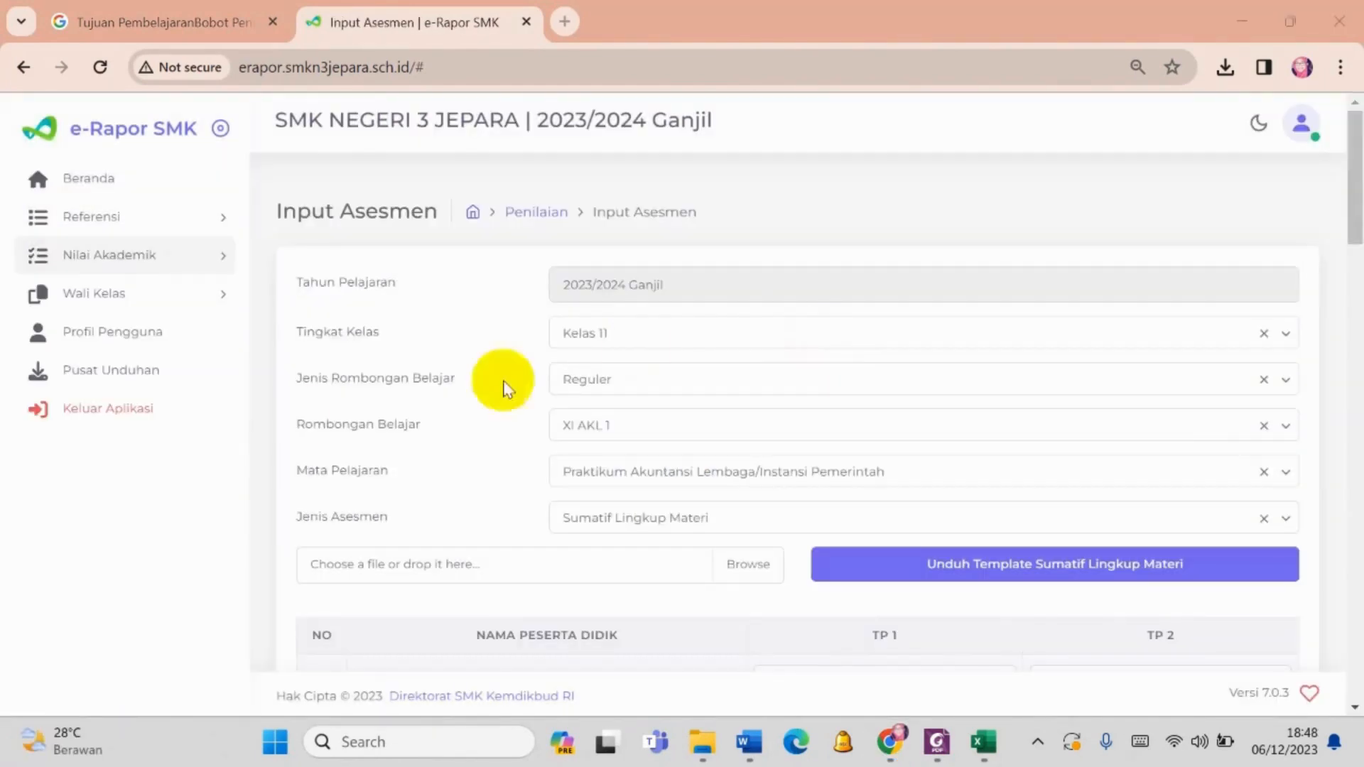
- Look over the entries under Referensi and Nilai Akademik, and reload the e-Rapor page
click(99, 226)
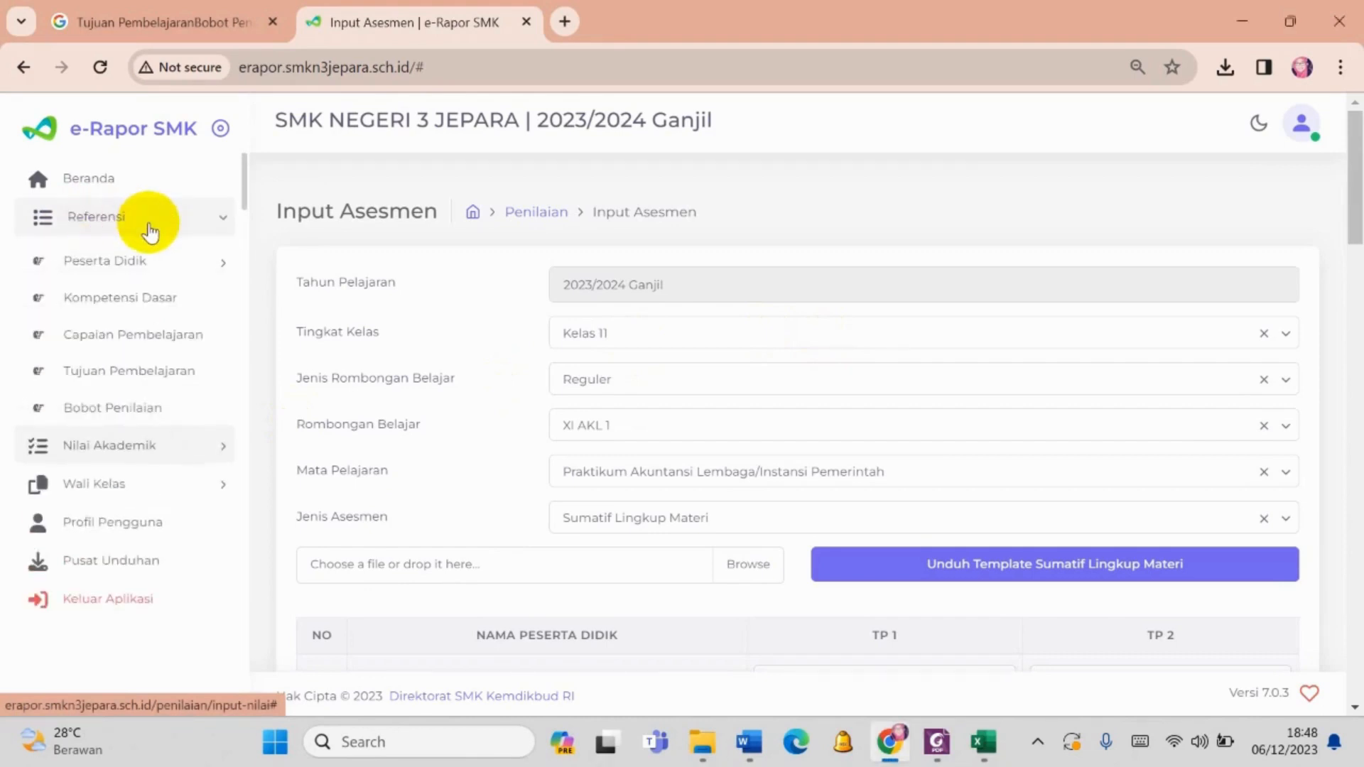
click(179, 446)
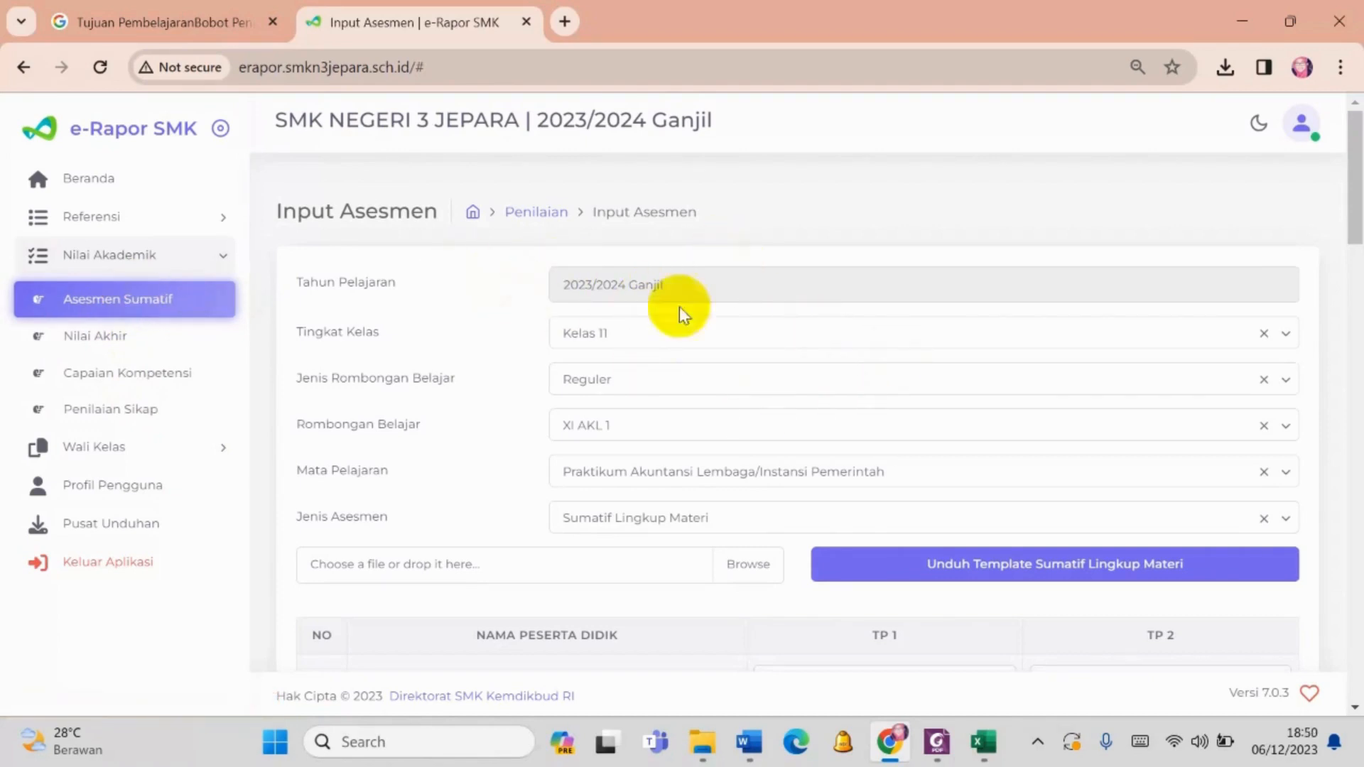
click(100, 69)
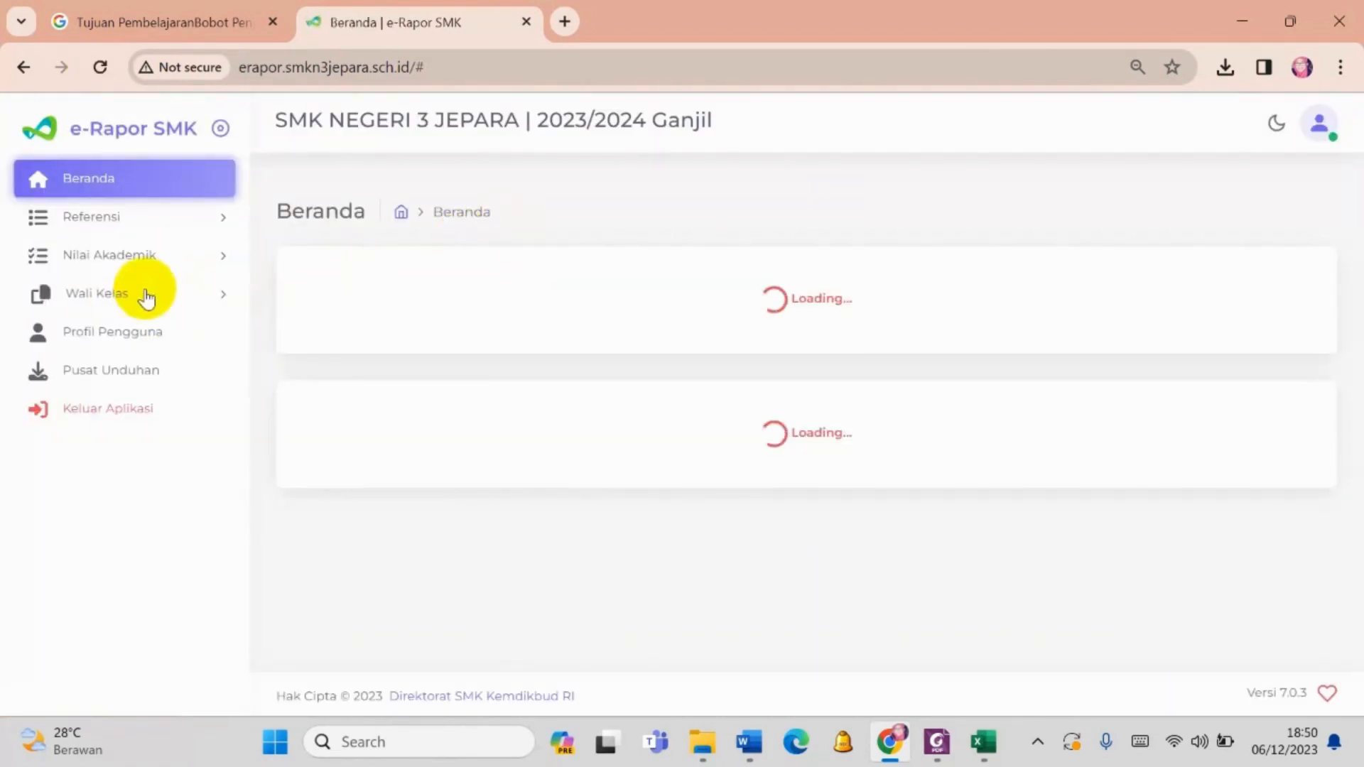
- In Nilai Akademik's Asesmen Sumatif form, choose Kelas 11, study group type Reguler and class XI AKL 1
click(137, 256)
click(137, 307)
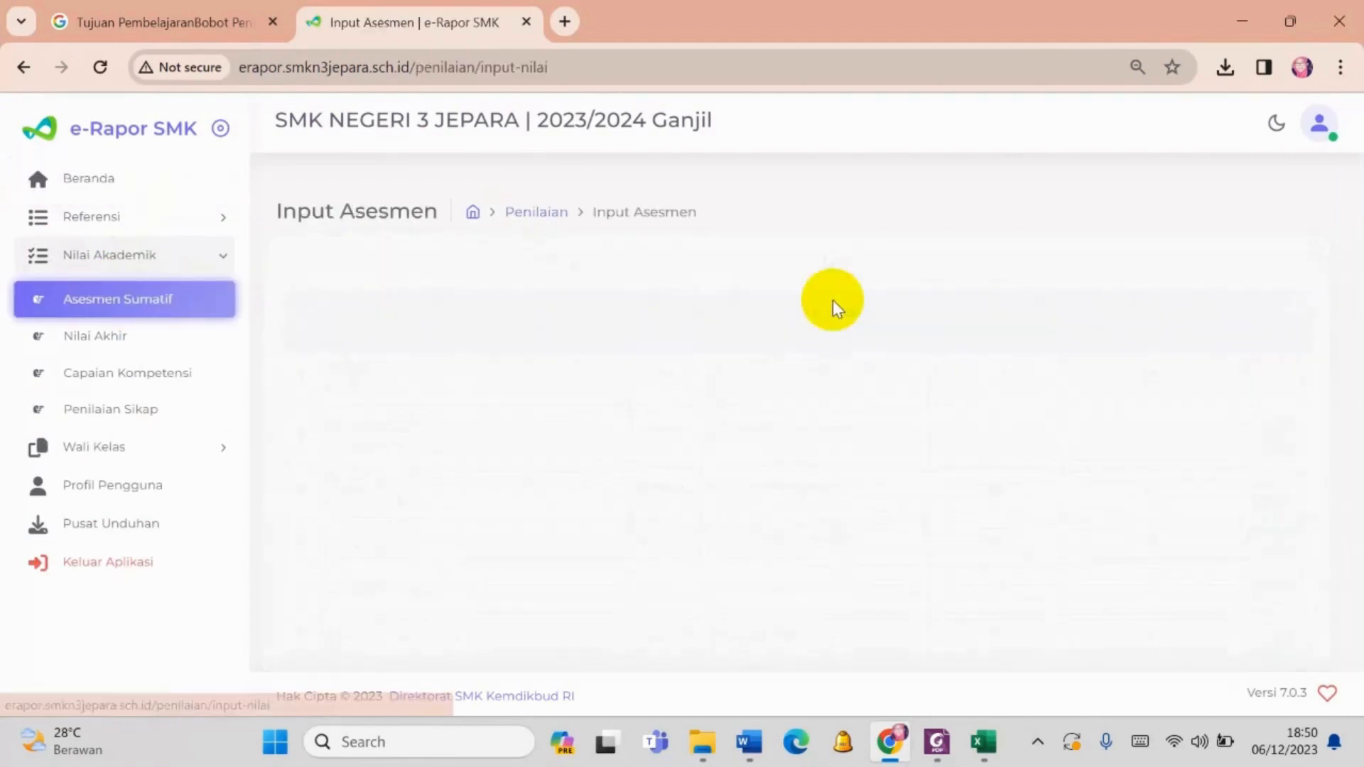
click(797, 331)
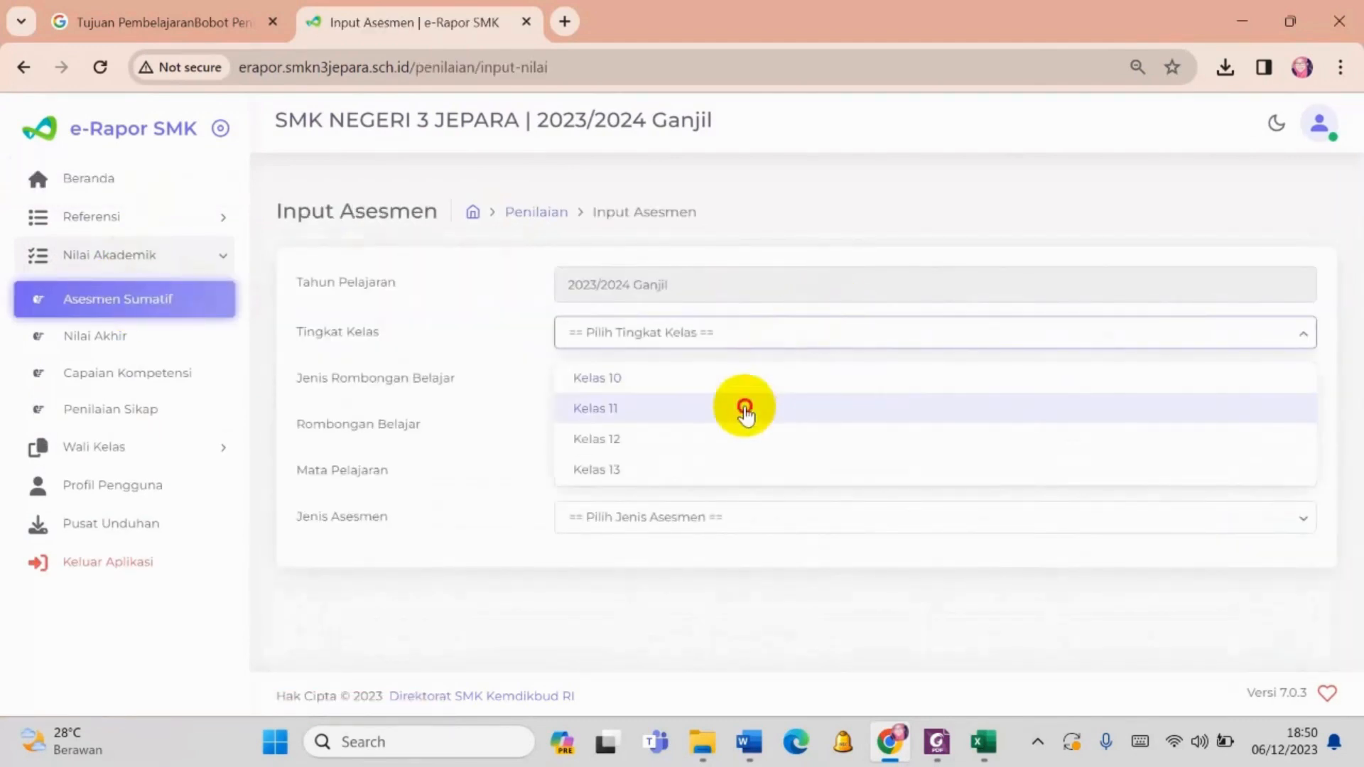
click(746, 407)
click(709, 376)
click(698, 423)
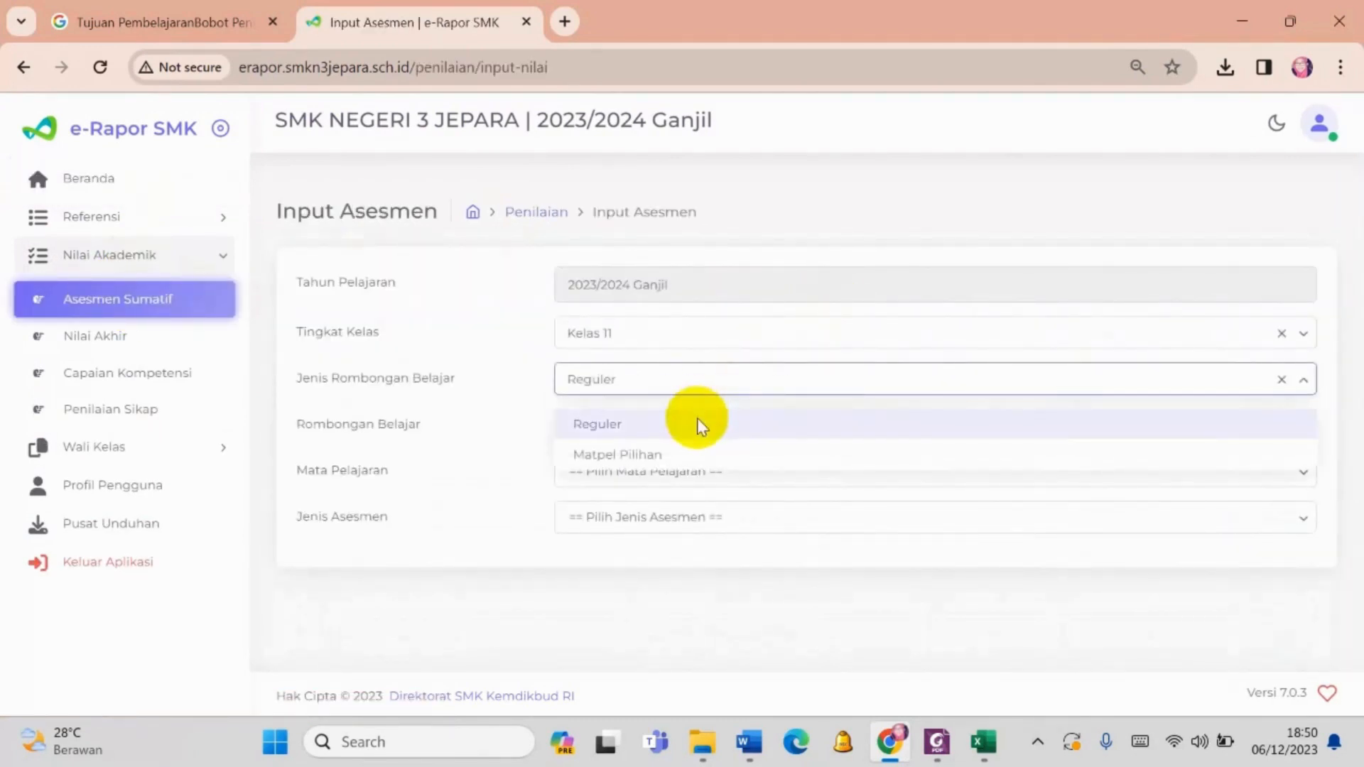
click(692, 426)
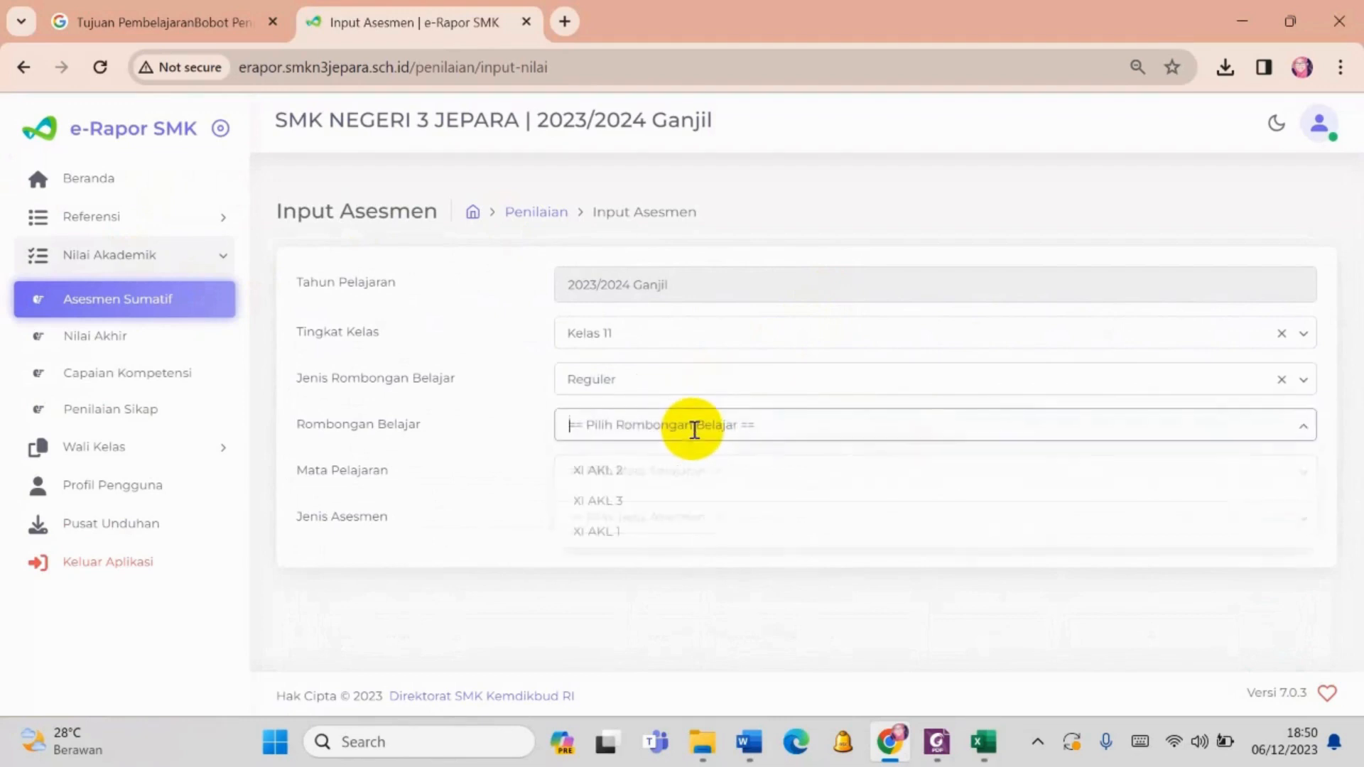
click(686, 529)
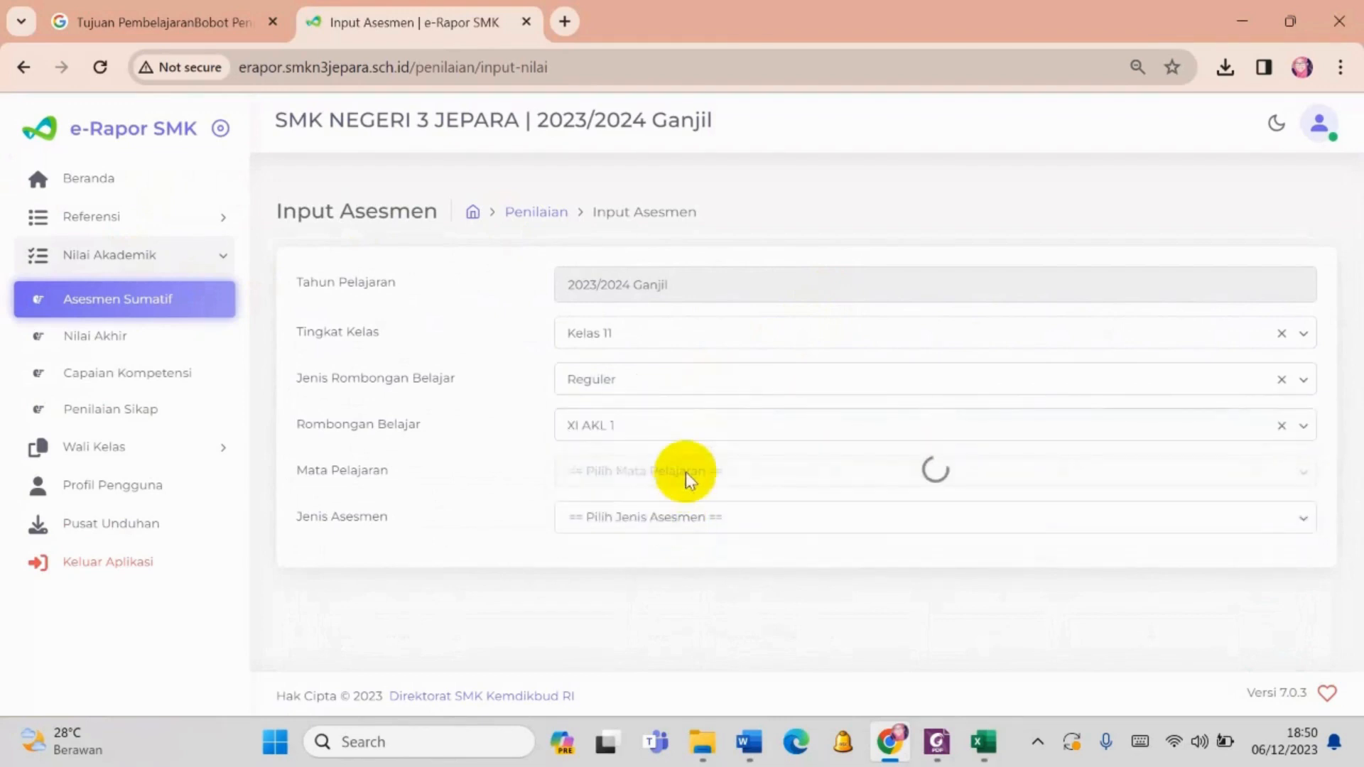
- Set the subject to Praktikum Akuntansi Lembaga/Instansi Pemerintah and the assessment type to Sumatif Lingkup Materi
click(688, 471)
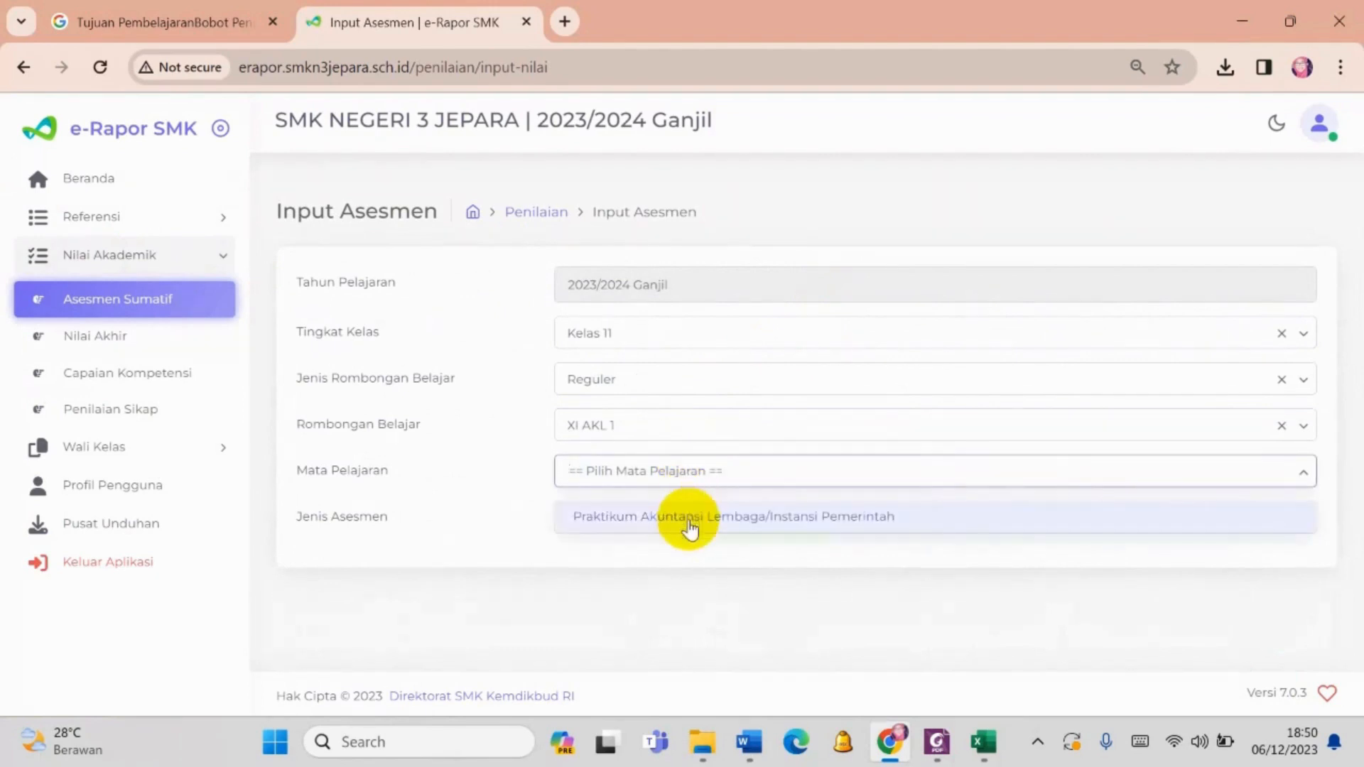
click(688, 518)
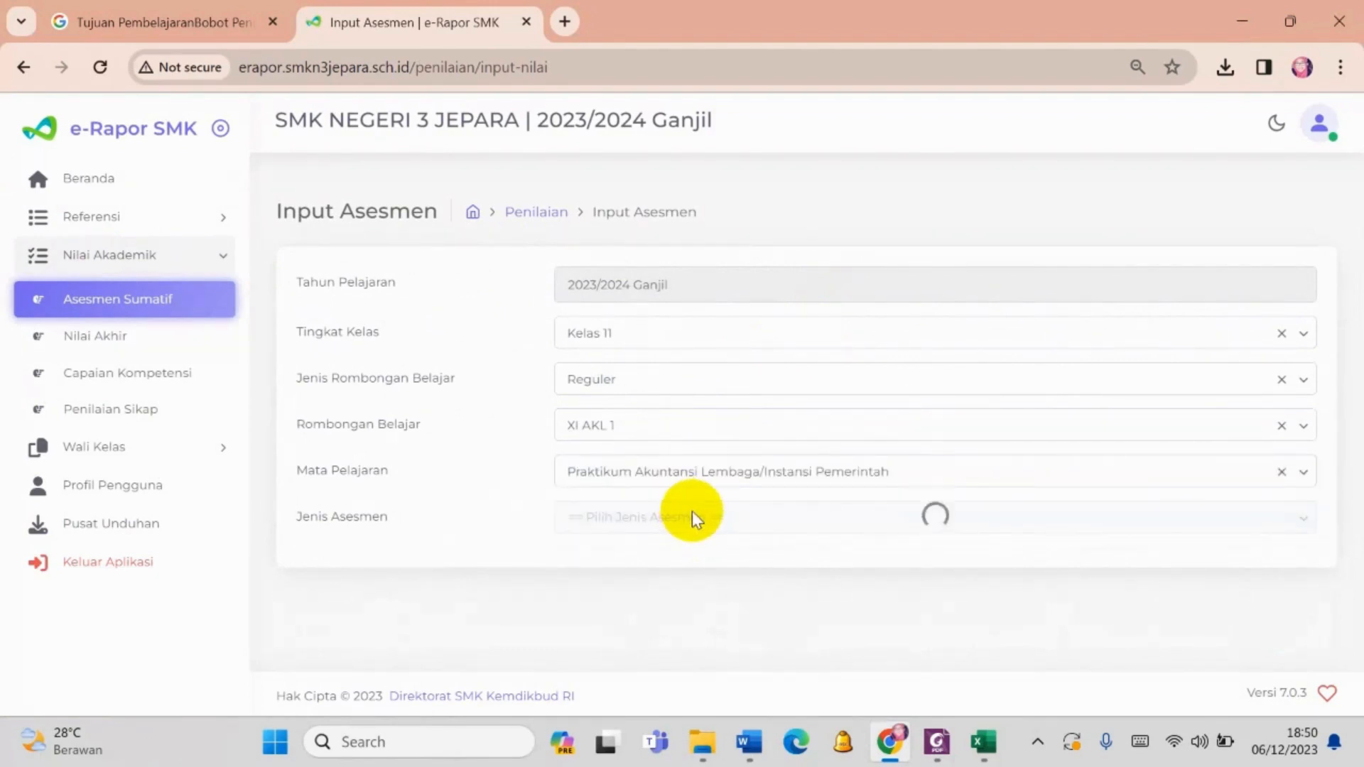
click(693, 514)
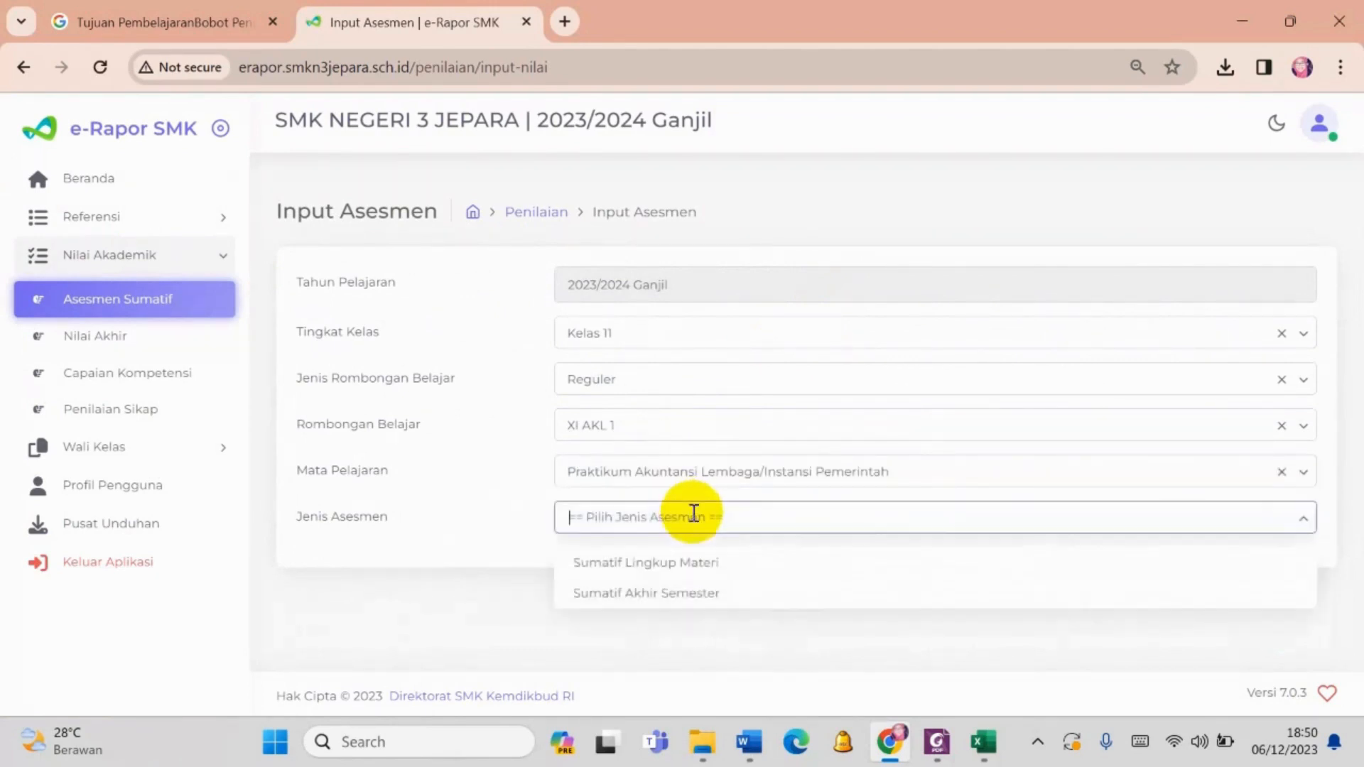
click(693, 565)
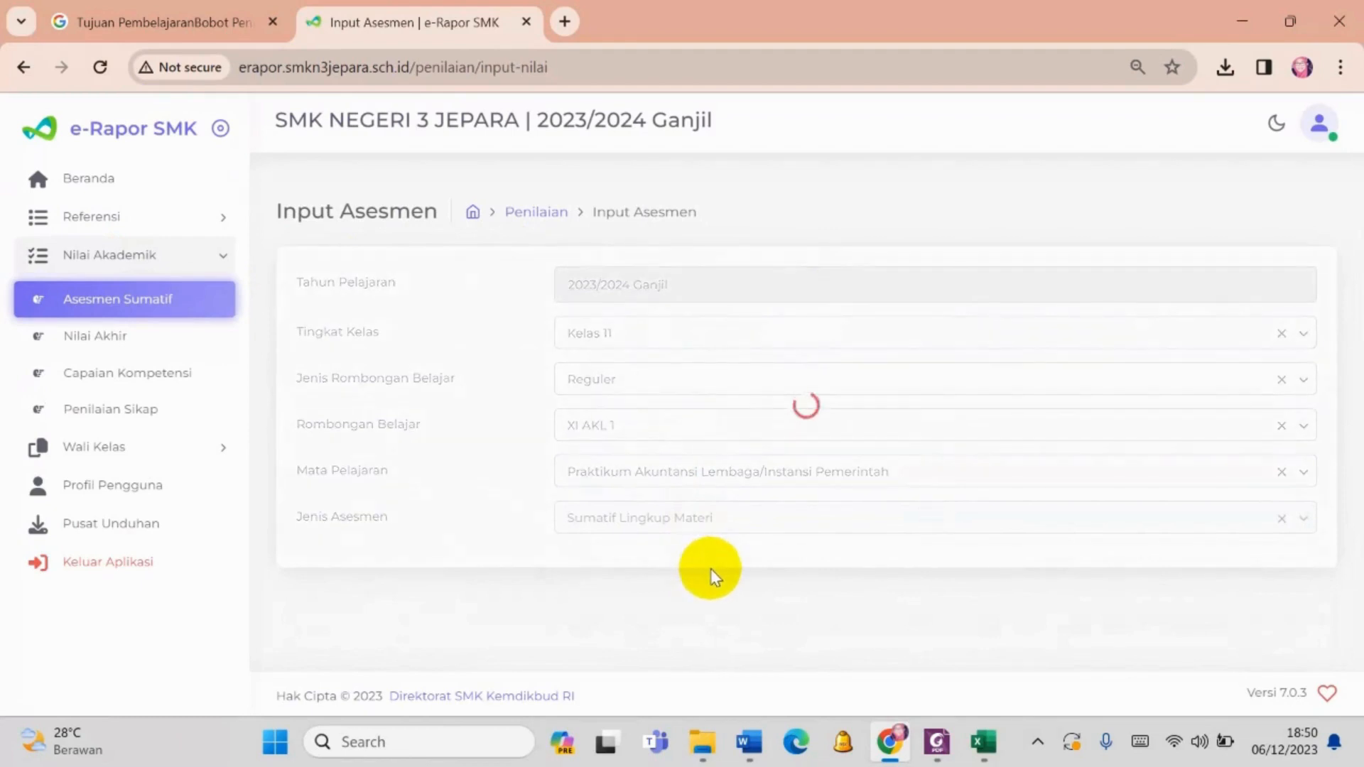
- Download the Sumatif Lingkup Materi template, open the downloaded workbook in Excel and enable editing
scroll(713, 574, down, 1)
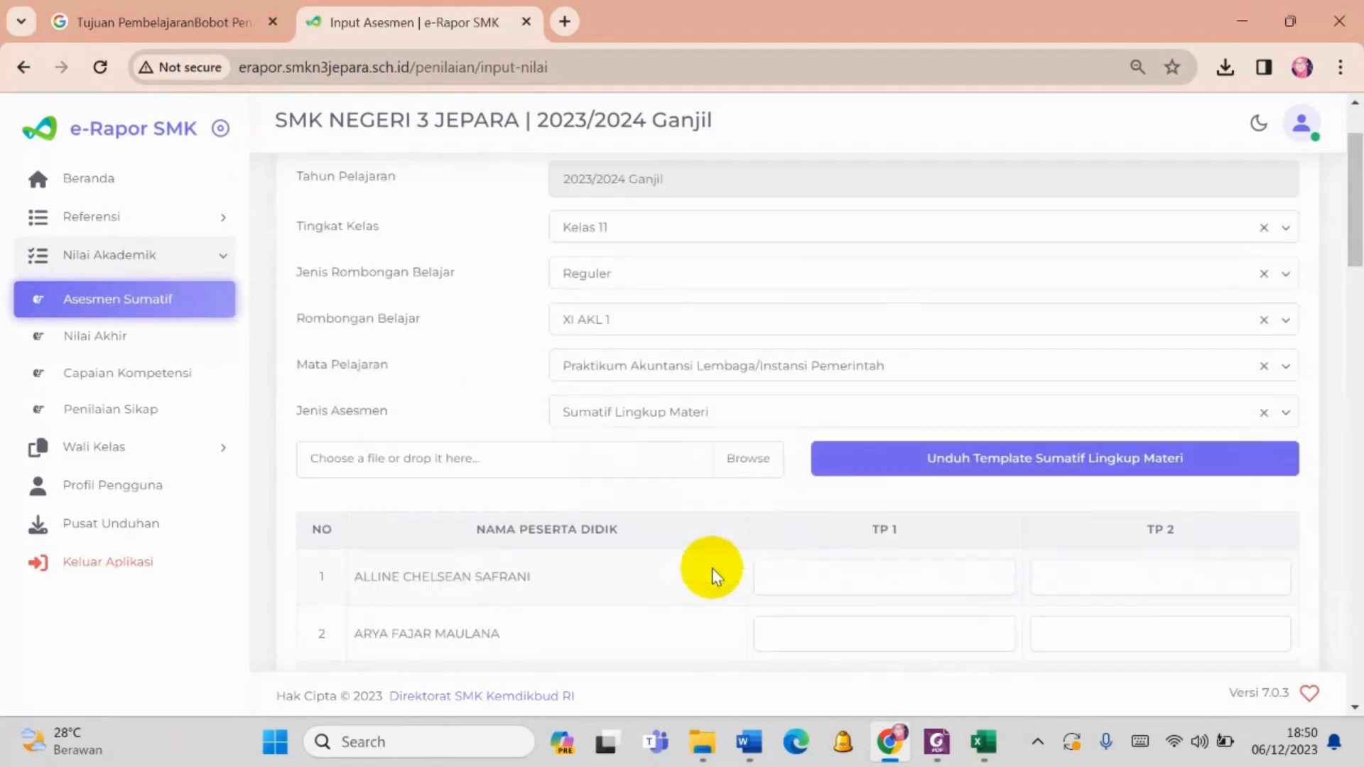
click(941, 469)
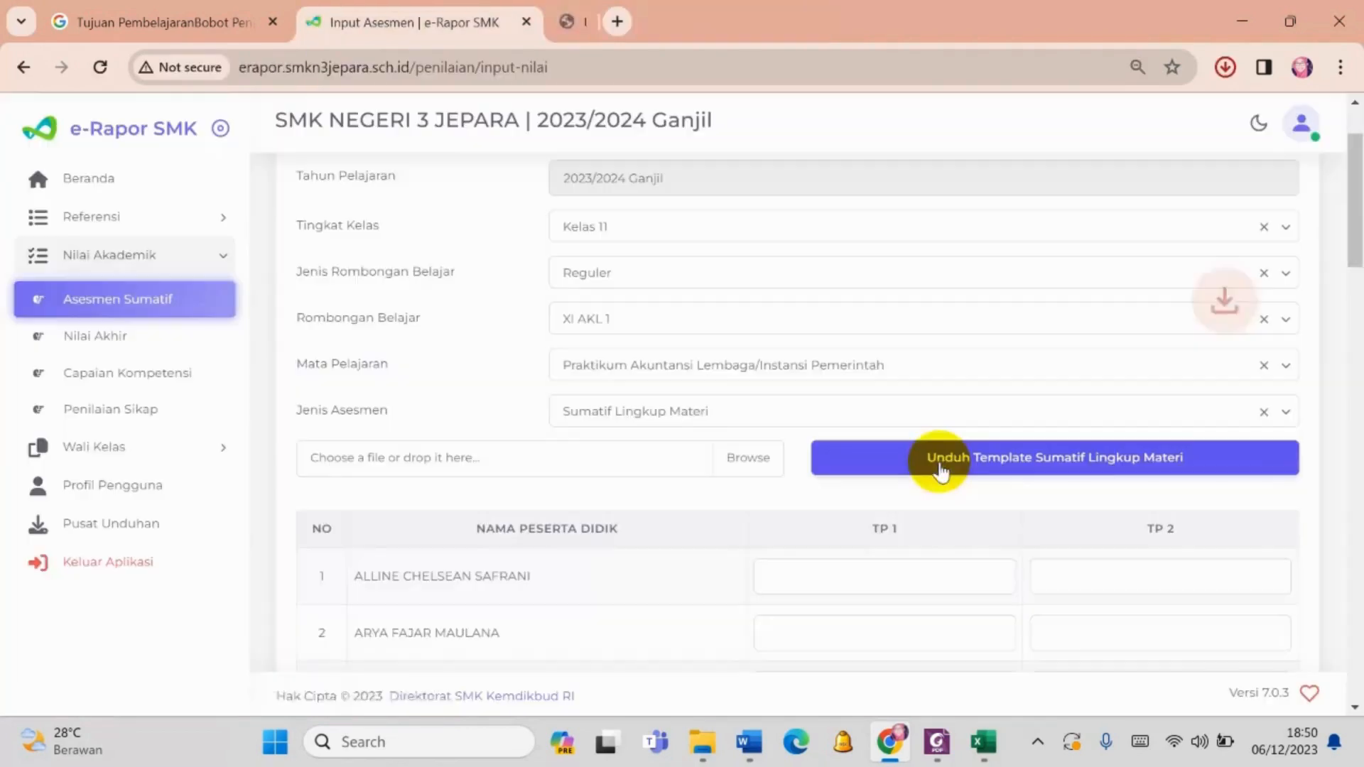
click(1223, 67)
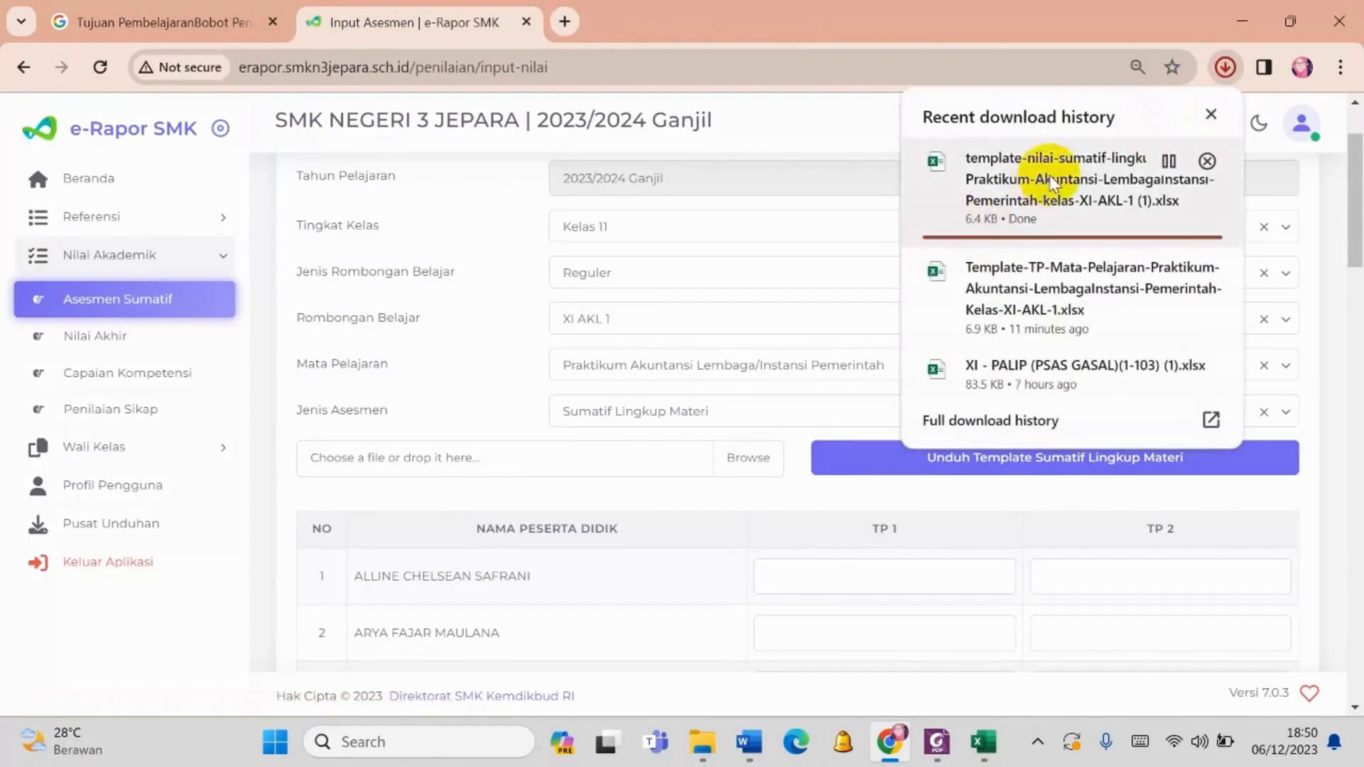
click(1111, 185)
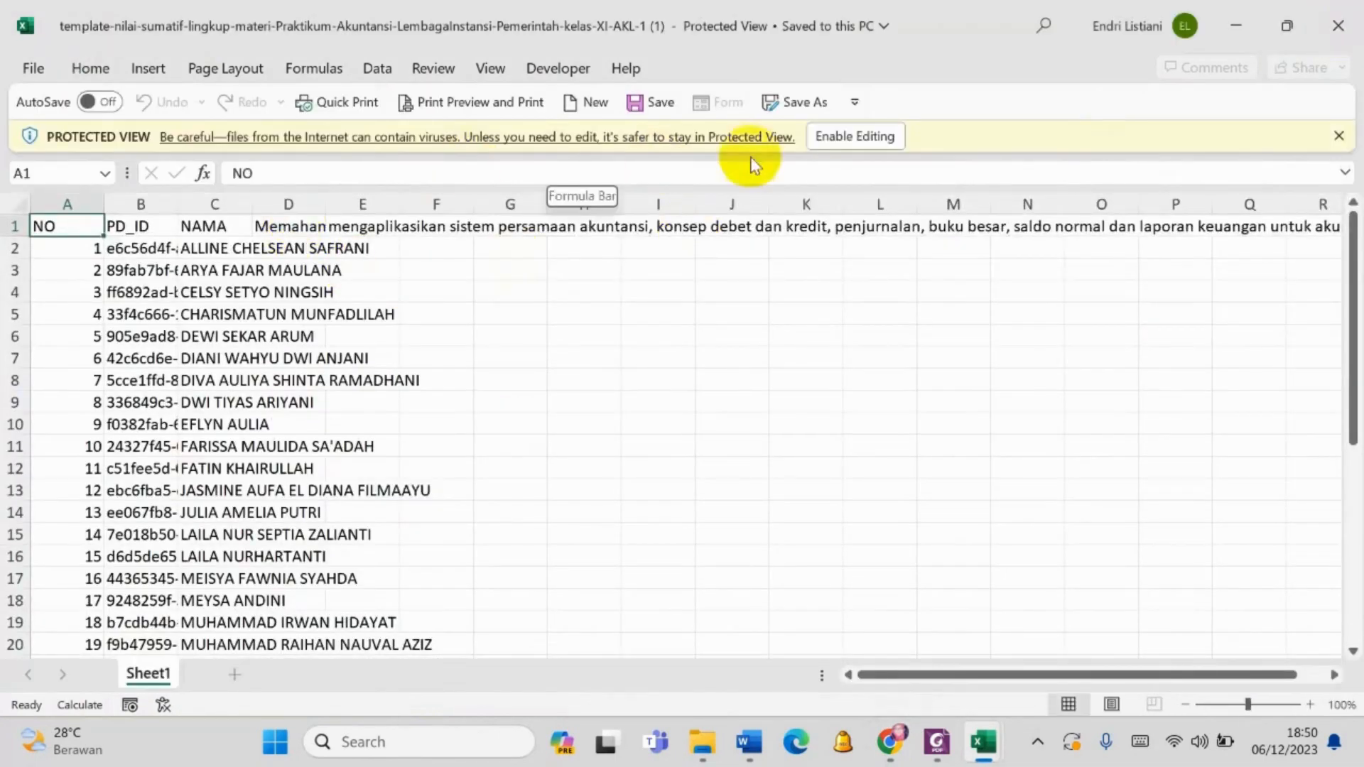
click(820, 136)
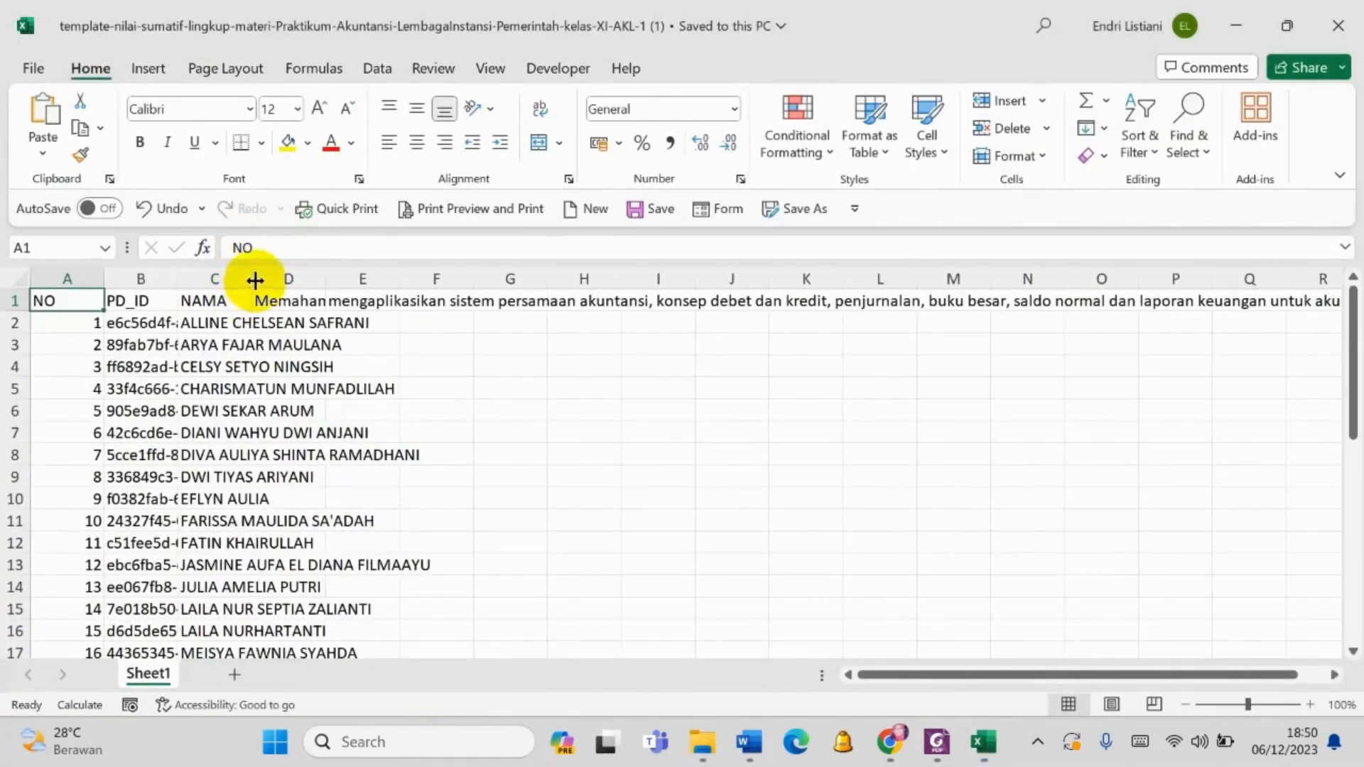
- Widen the template's NAMA column and the two columns beside it, and read the full learning objectives in D1 and E1
drag(252, 279, 661, 268)
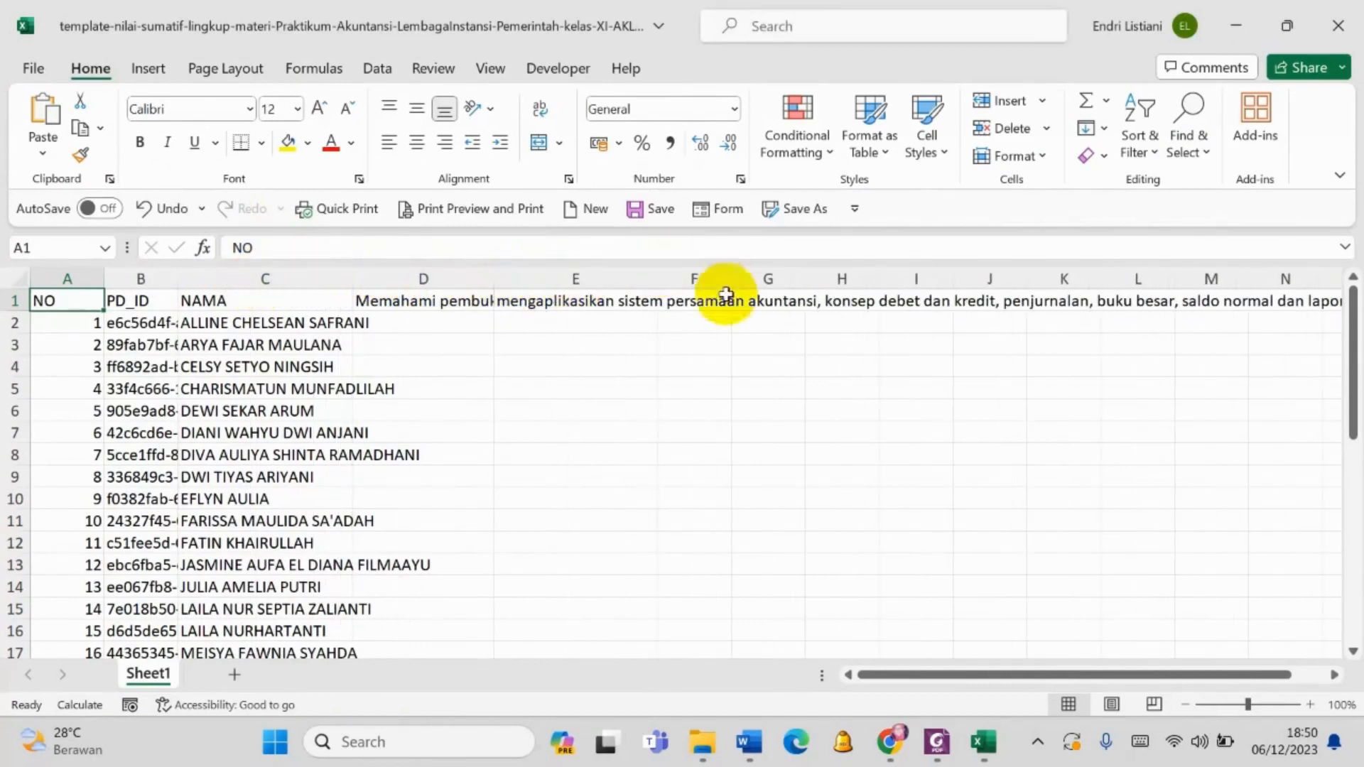
click(558, 304)
click(393, 307)
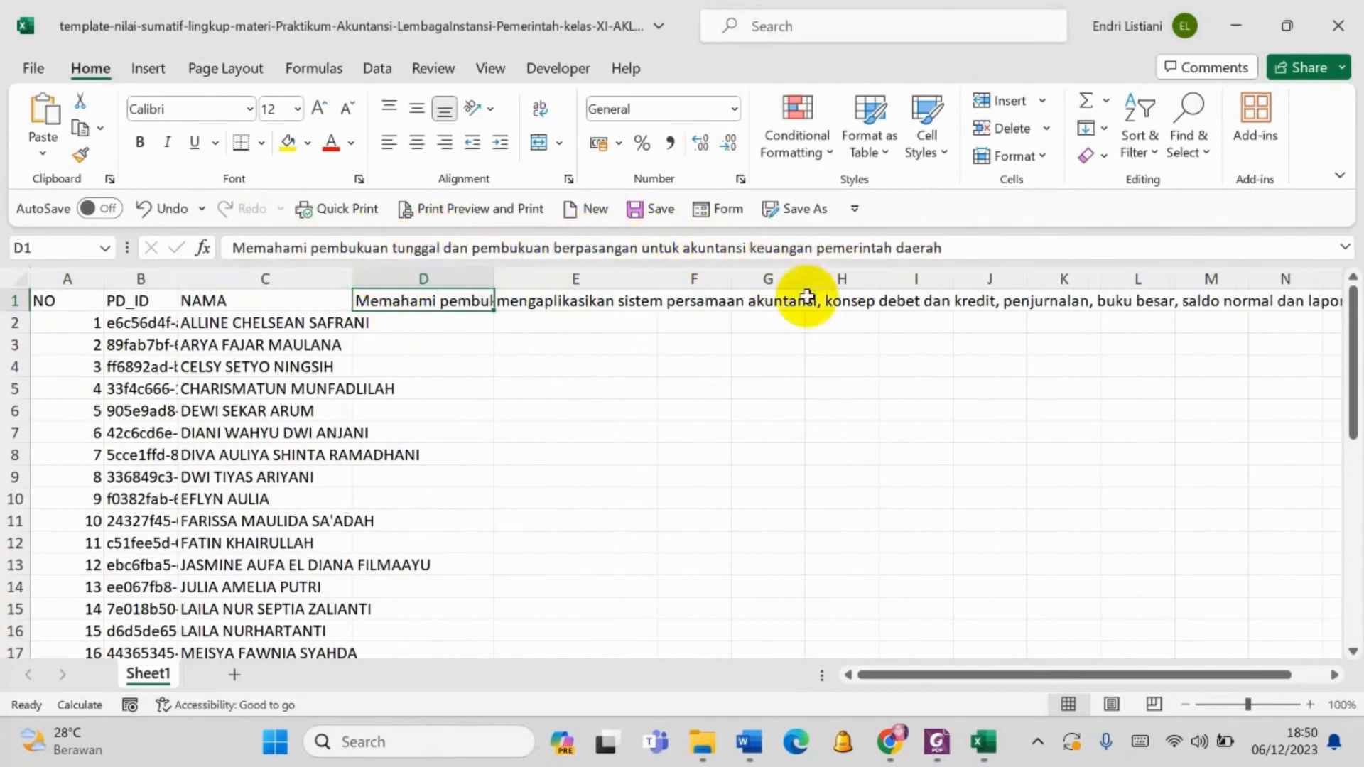
click(538, 302)
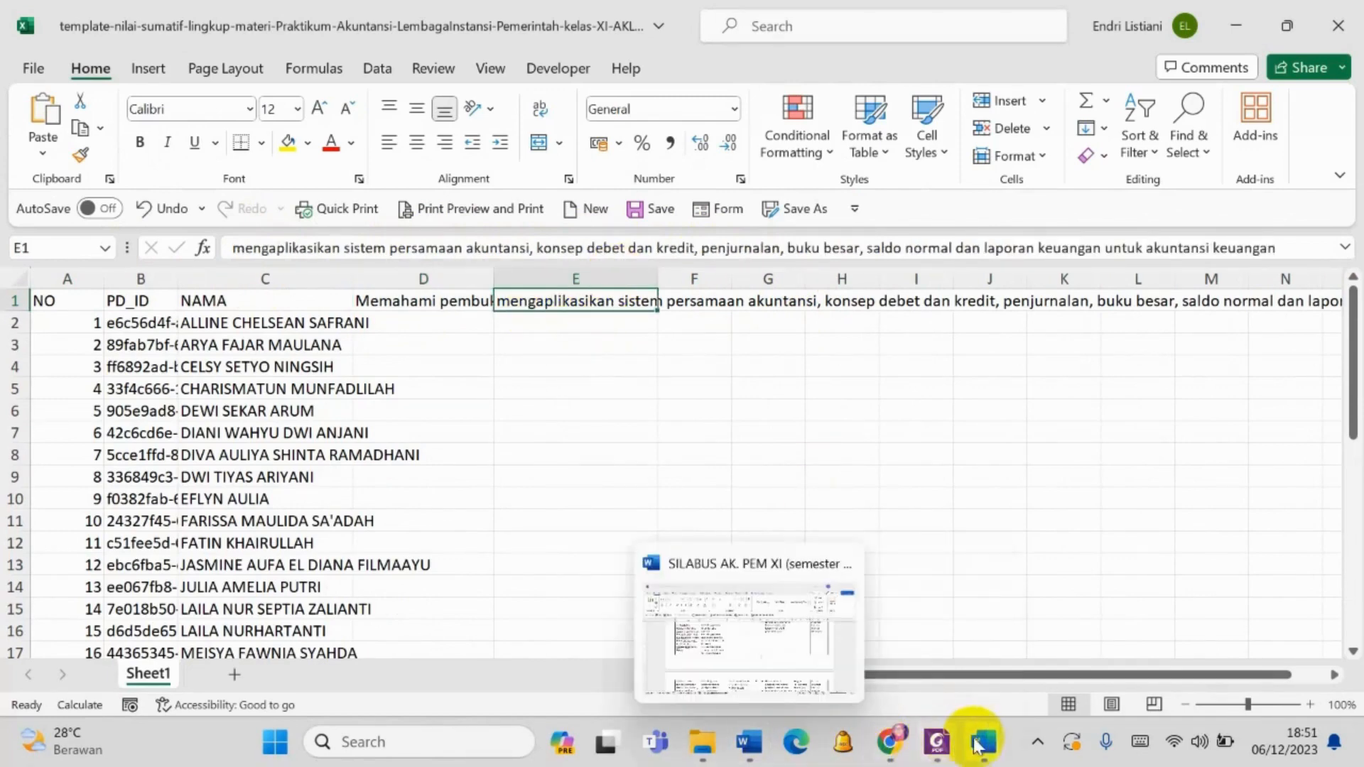
- Switch to the Rev 4 _ ABSEN DAFNIL workbook and copy the scores D11:E46 from the XI AKL1 sheet
mouse_move(978, 744)
click(827, 650)
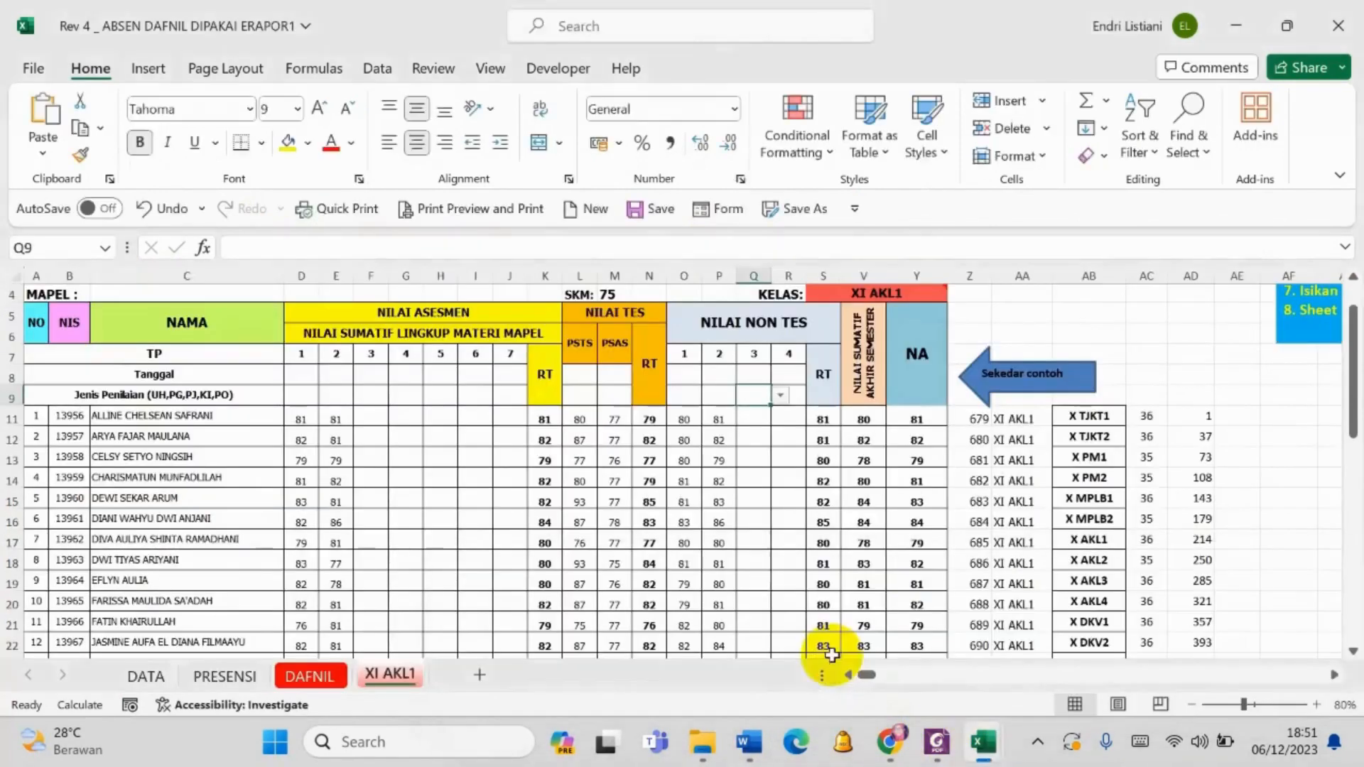
drag(298, 420, 326, 591)
key(ctrl+c)
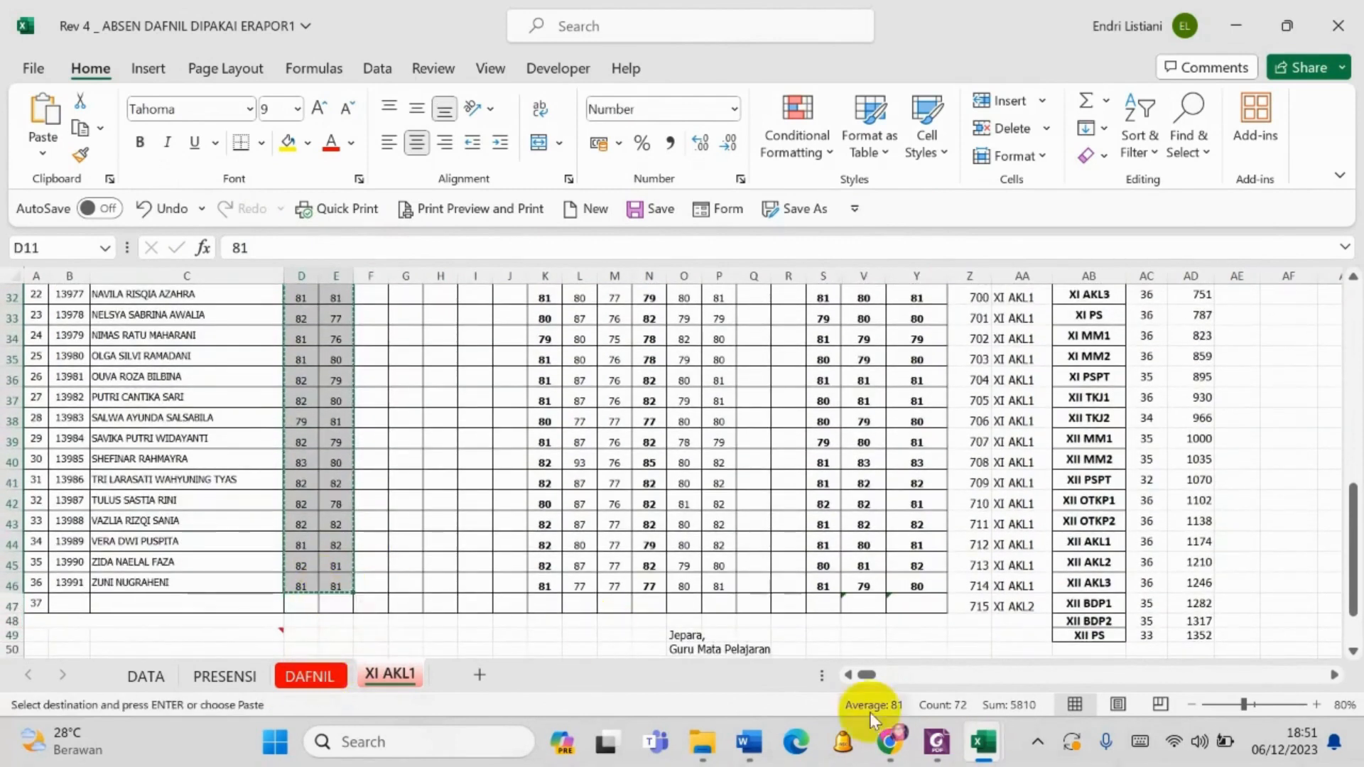
- Paste the copied scores with their source formatting into the template-nilai-sumatif workbook from cell D2, and save it
mouse_move(983, 741)
mouse_move(591, 642)
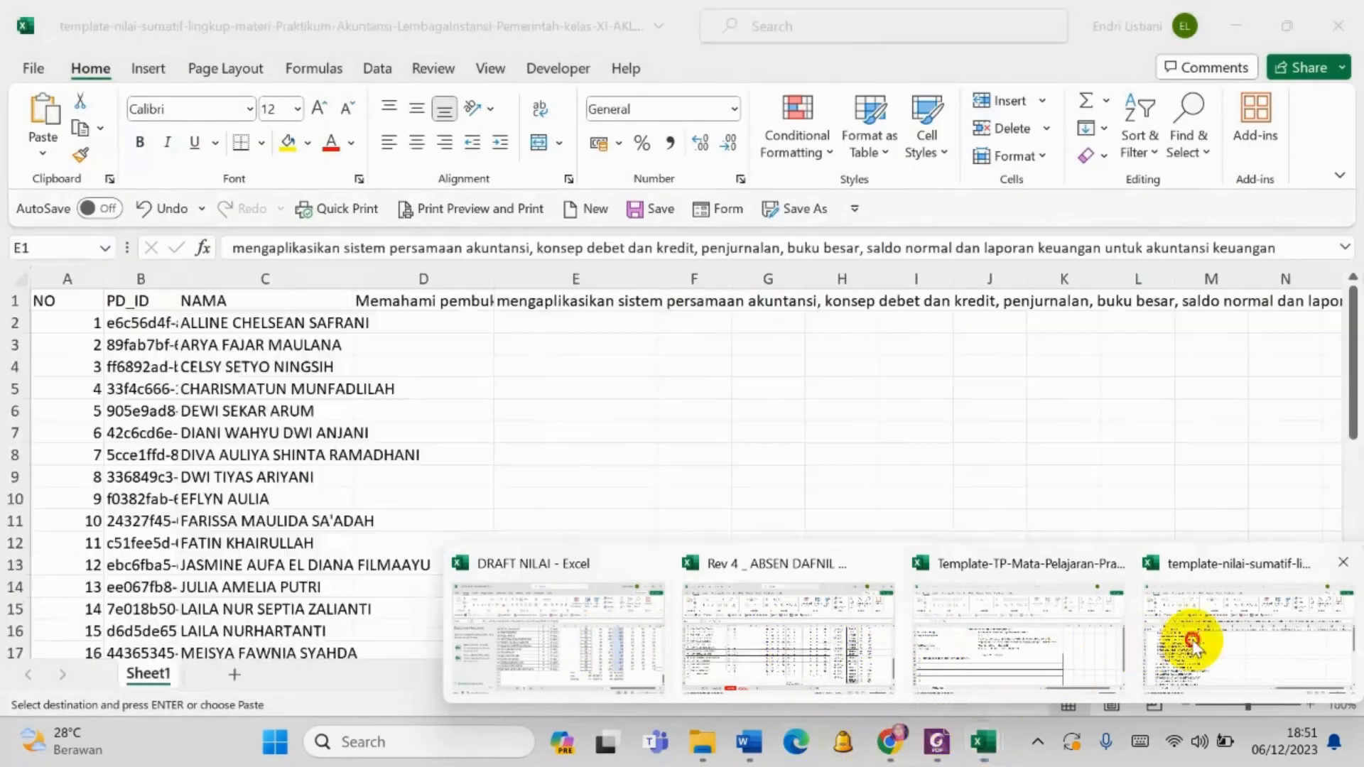
click(1146, 652)
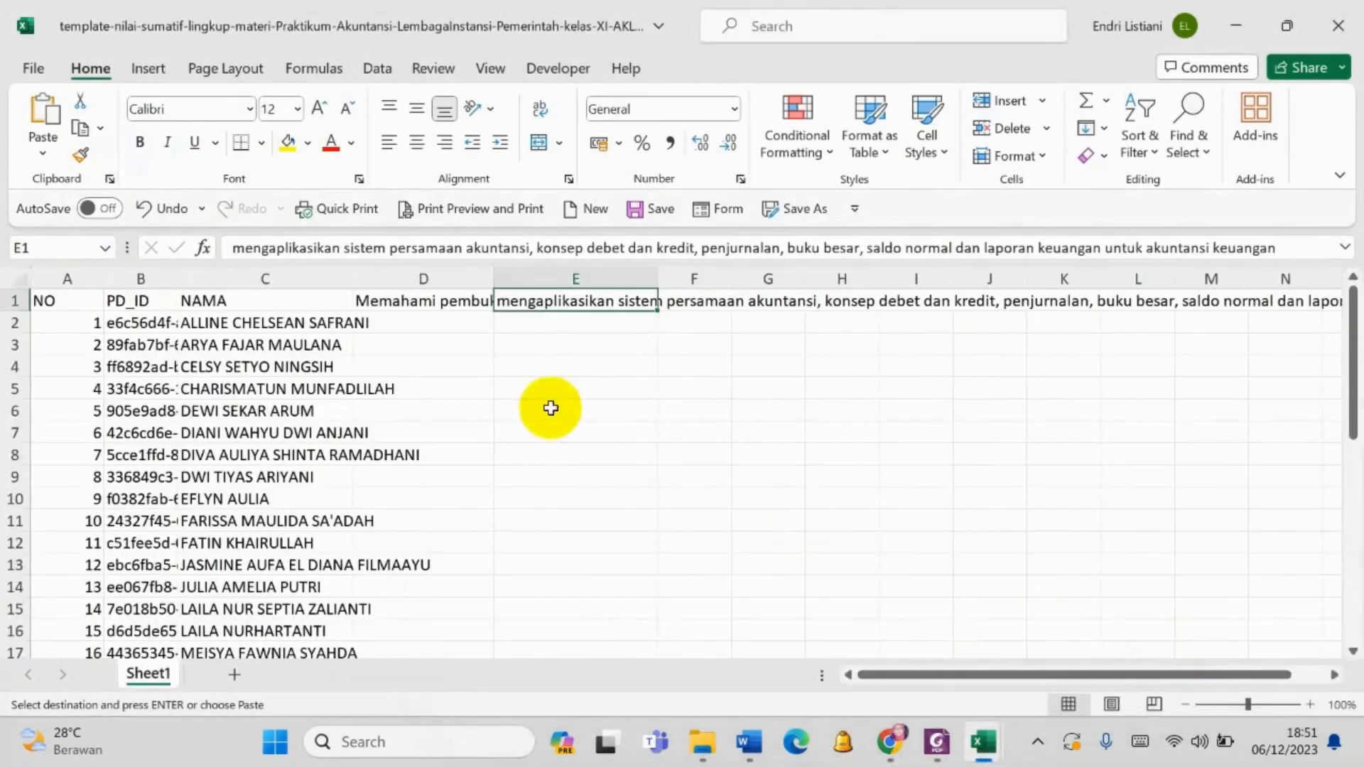
click(447, 324)
key(ctrl+v)
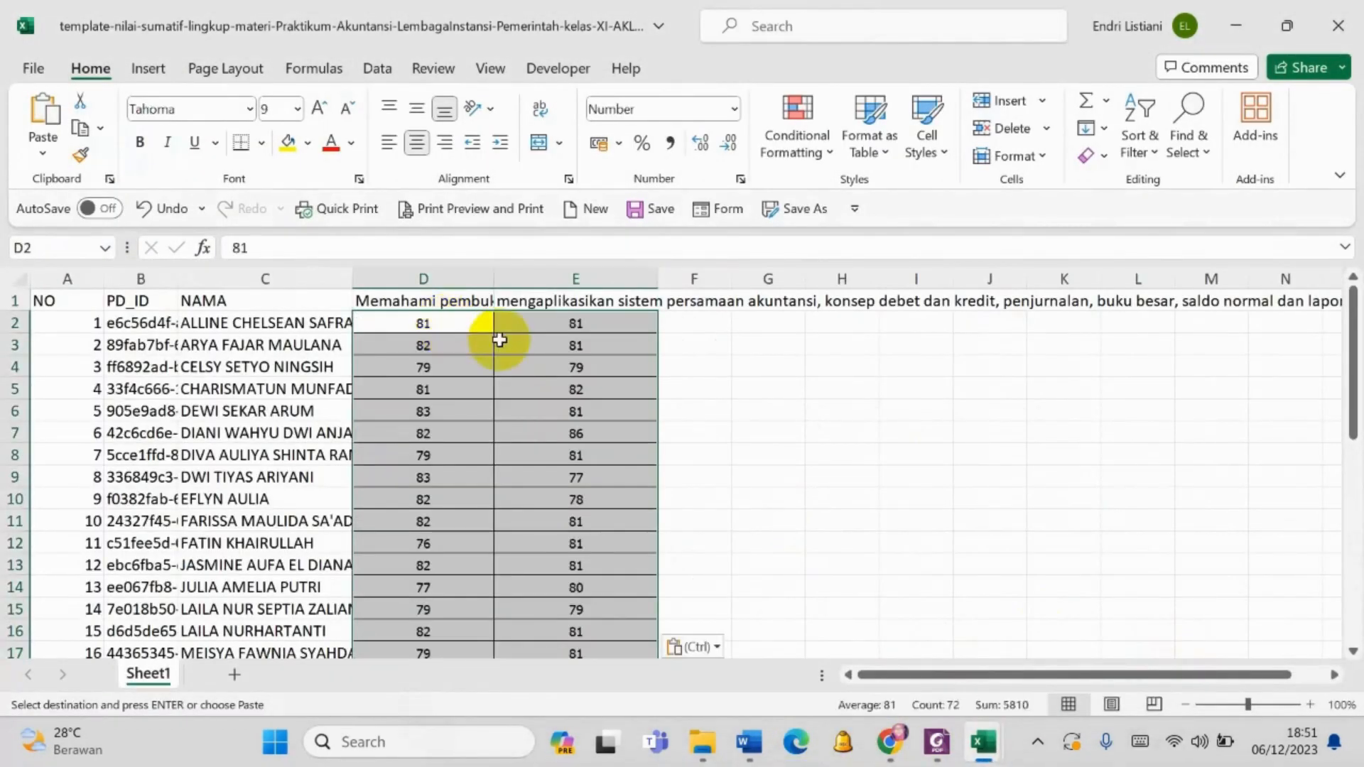
key(ctrl)
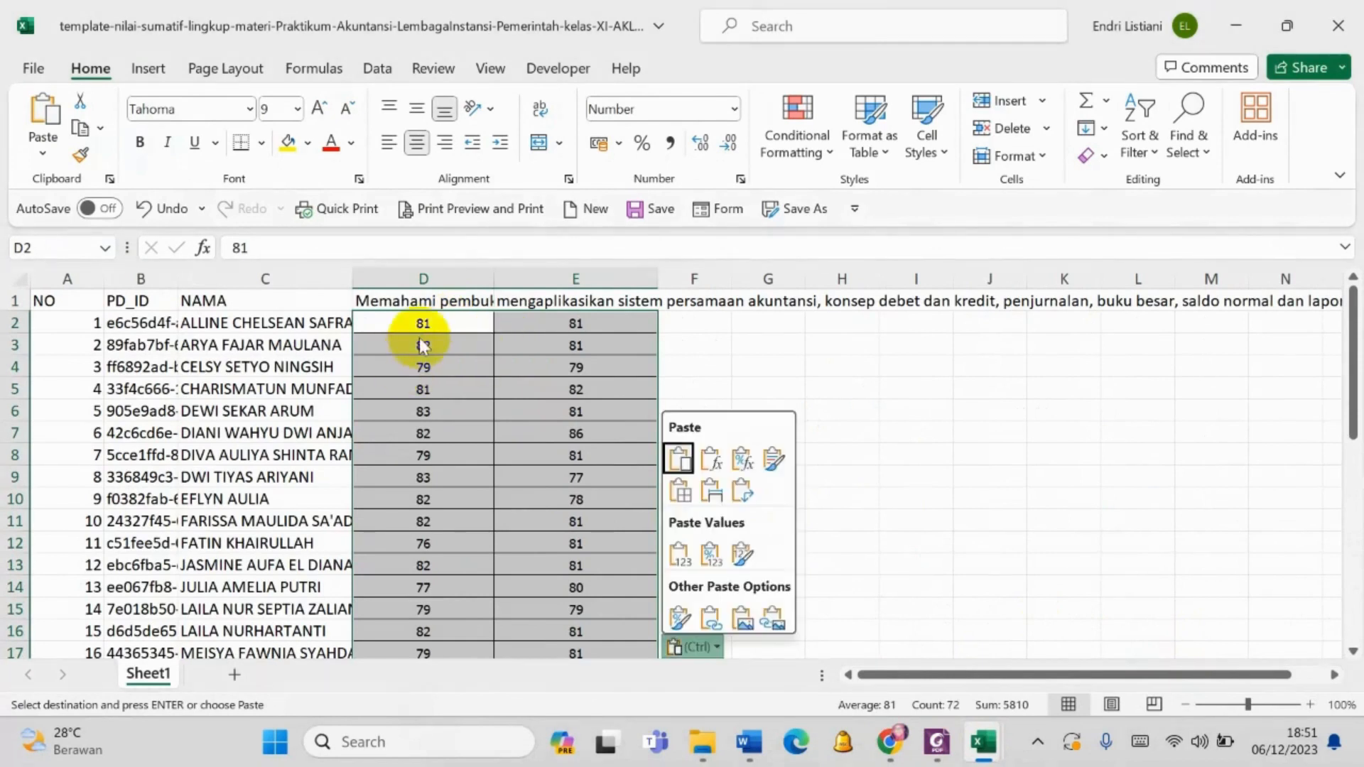
click(434, 325)
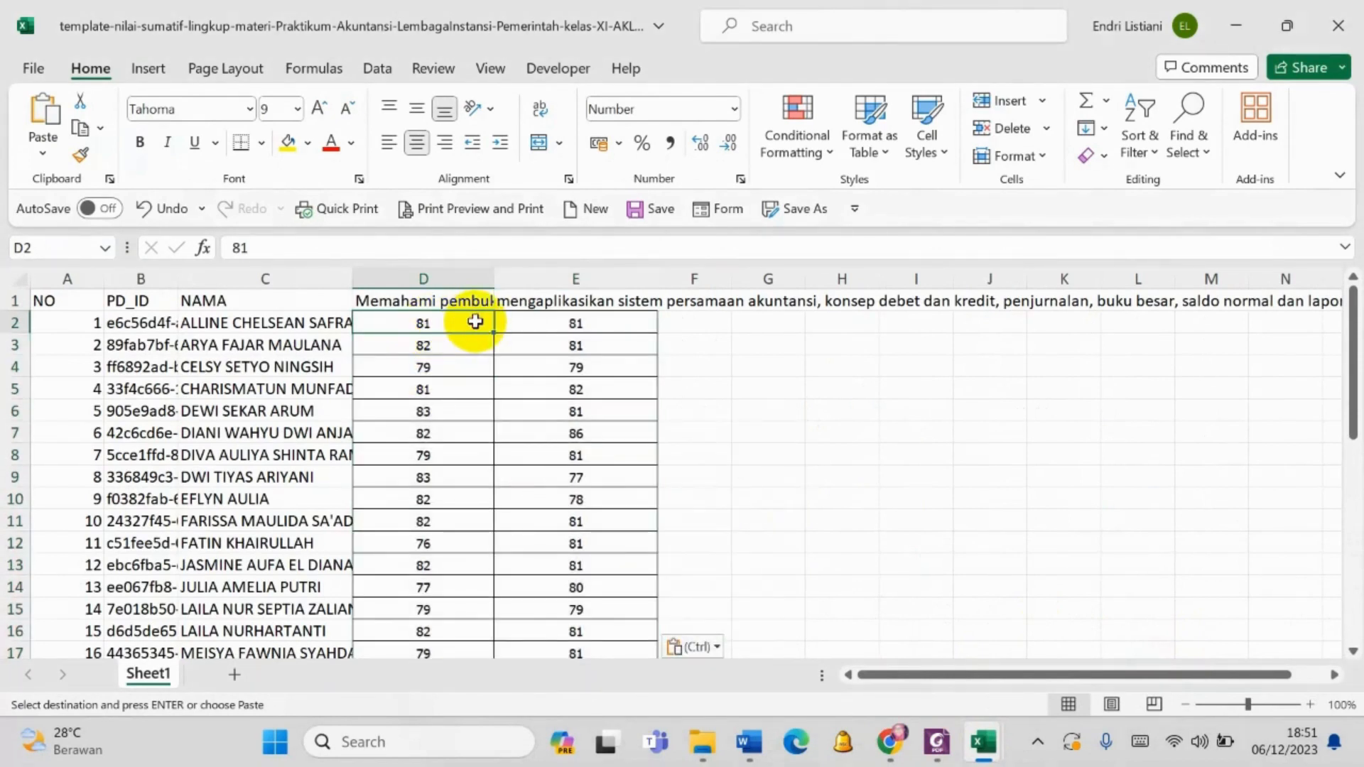
key(ctrl+s)
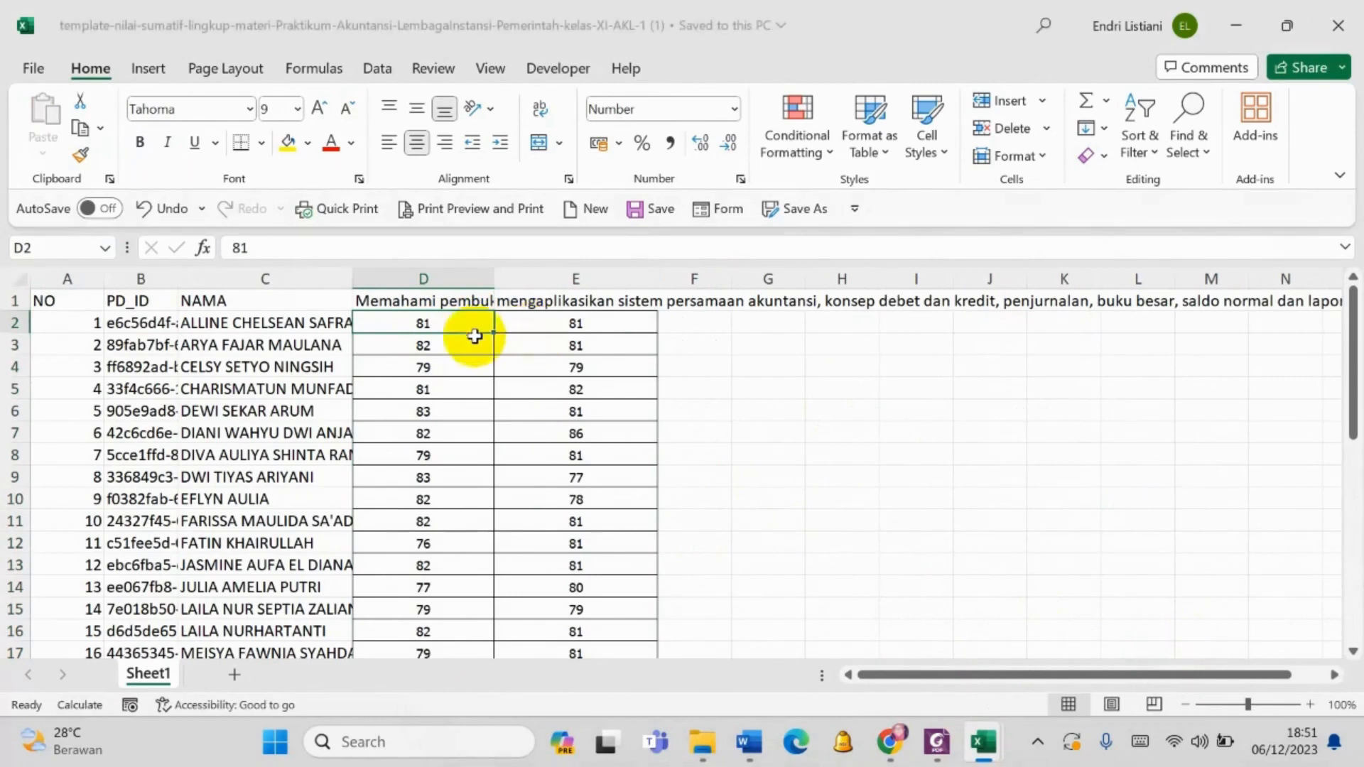
- Clear all pasted scores from columns D and E of the template, keeping the header row
drag(441, 329, 604, 606)
scroll(578, 600, up, 7)
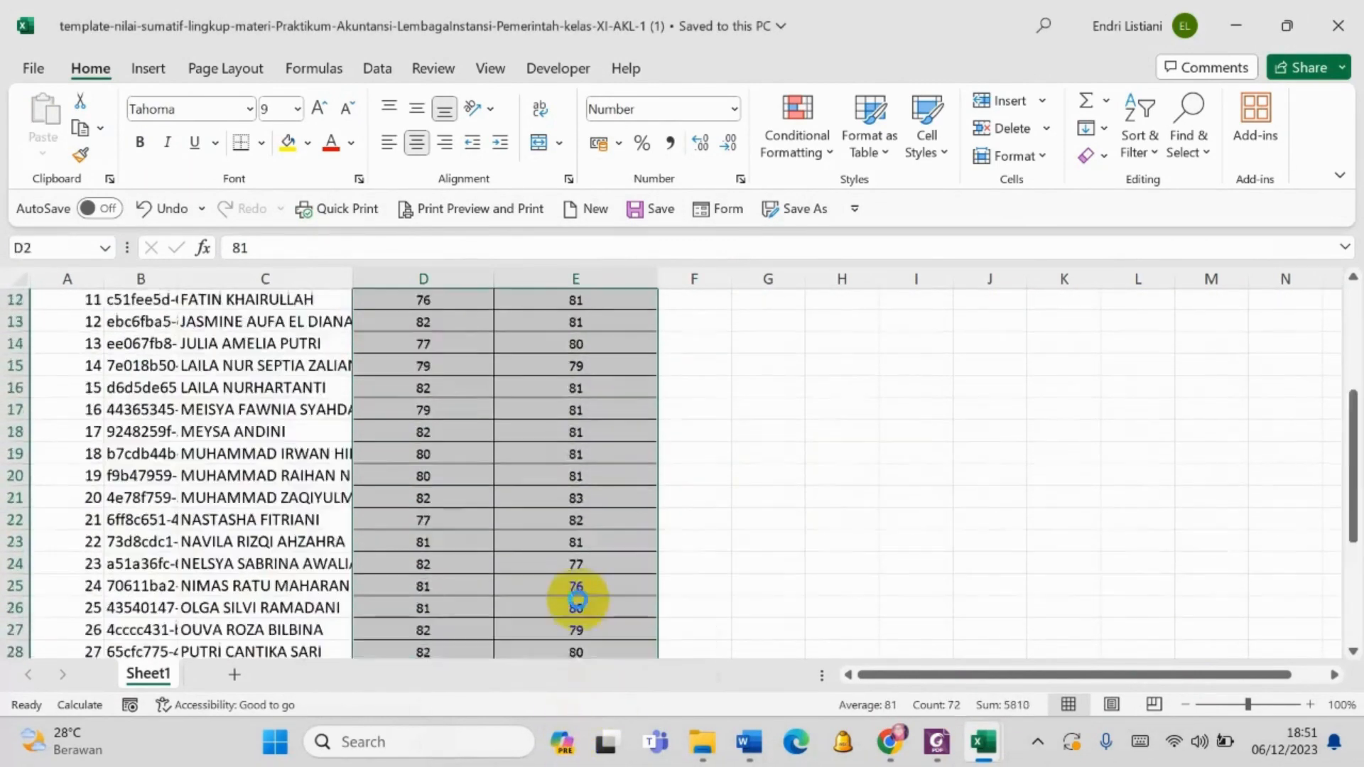
key(Delete)
- Copy D11:E46 from the XI AKL1 sheet again, paste it as values only into the template from D2, and save the workbook
mouse_move(982, 741)
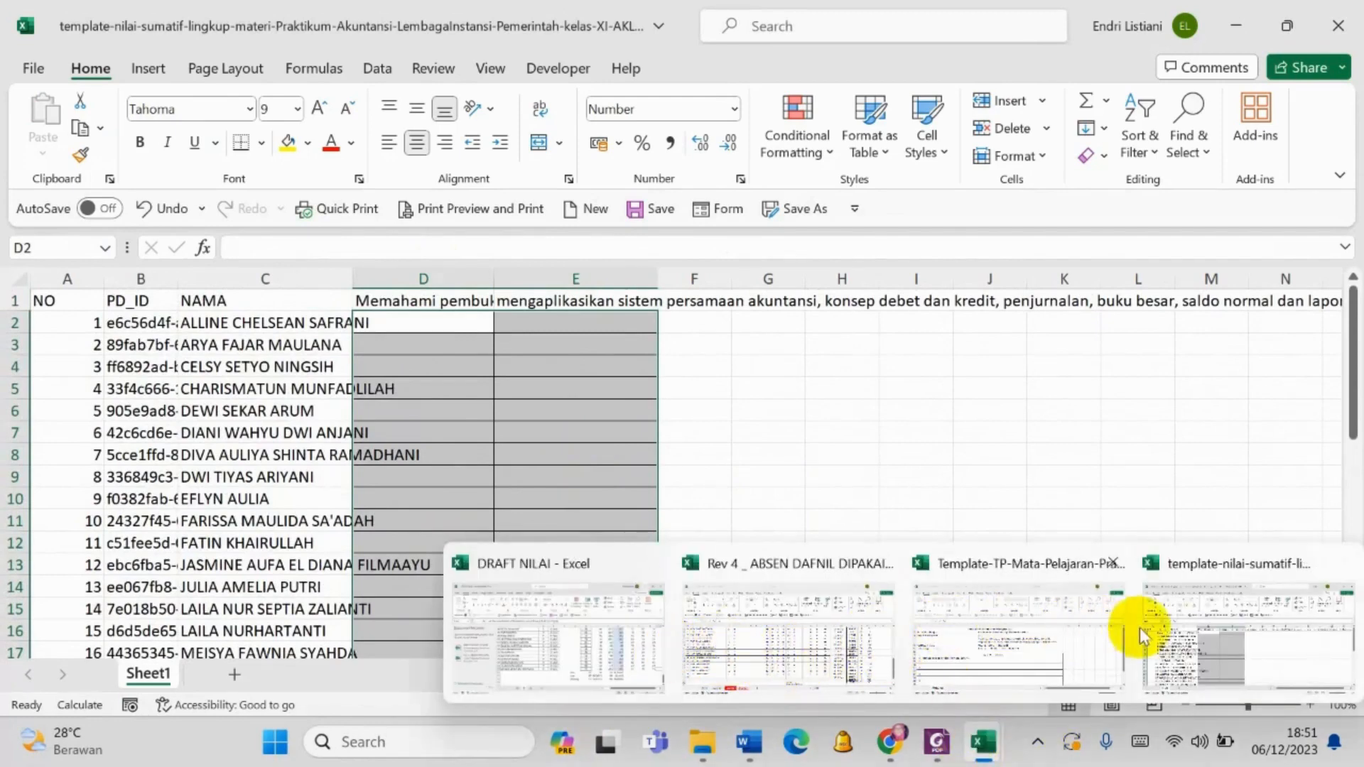
click(801, 609)
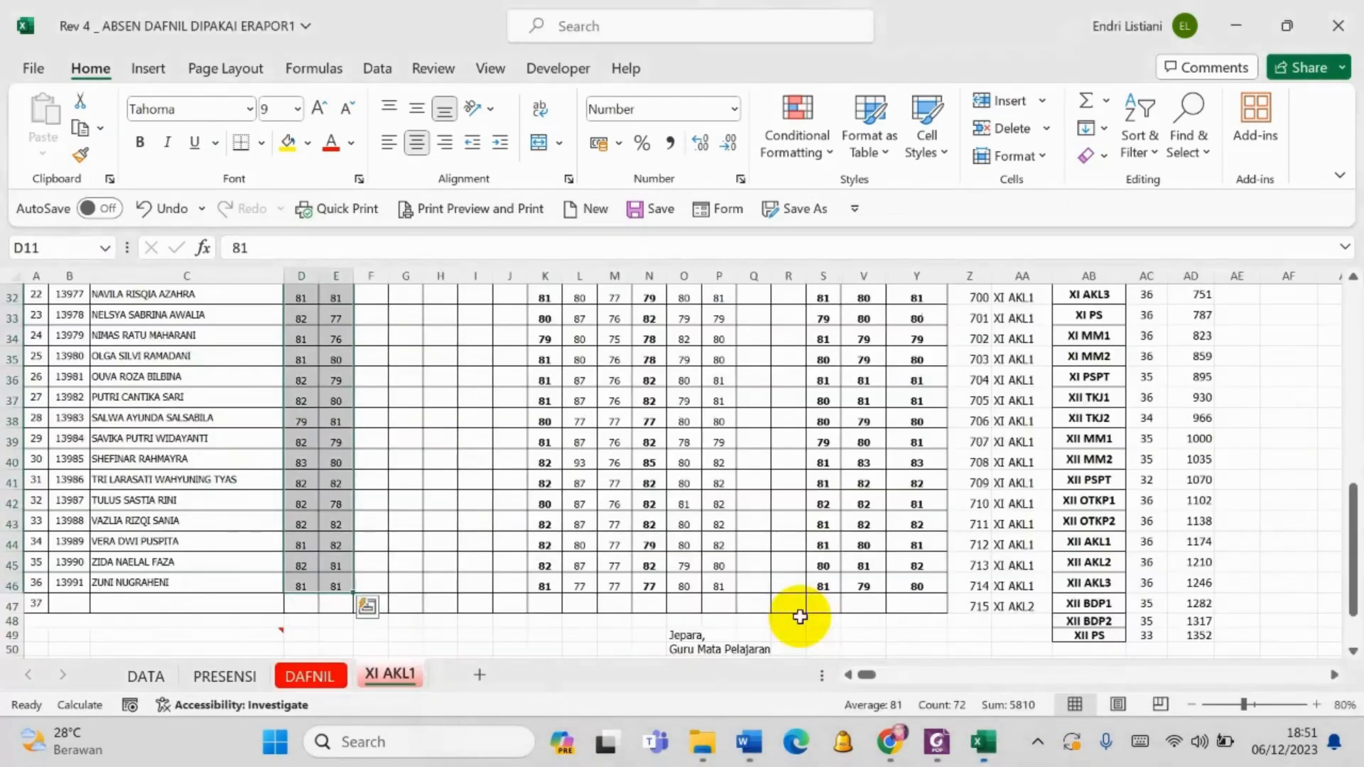
key(ctrl+c)
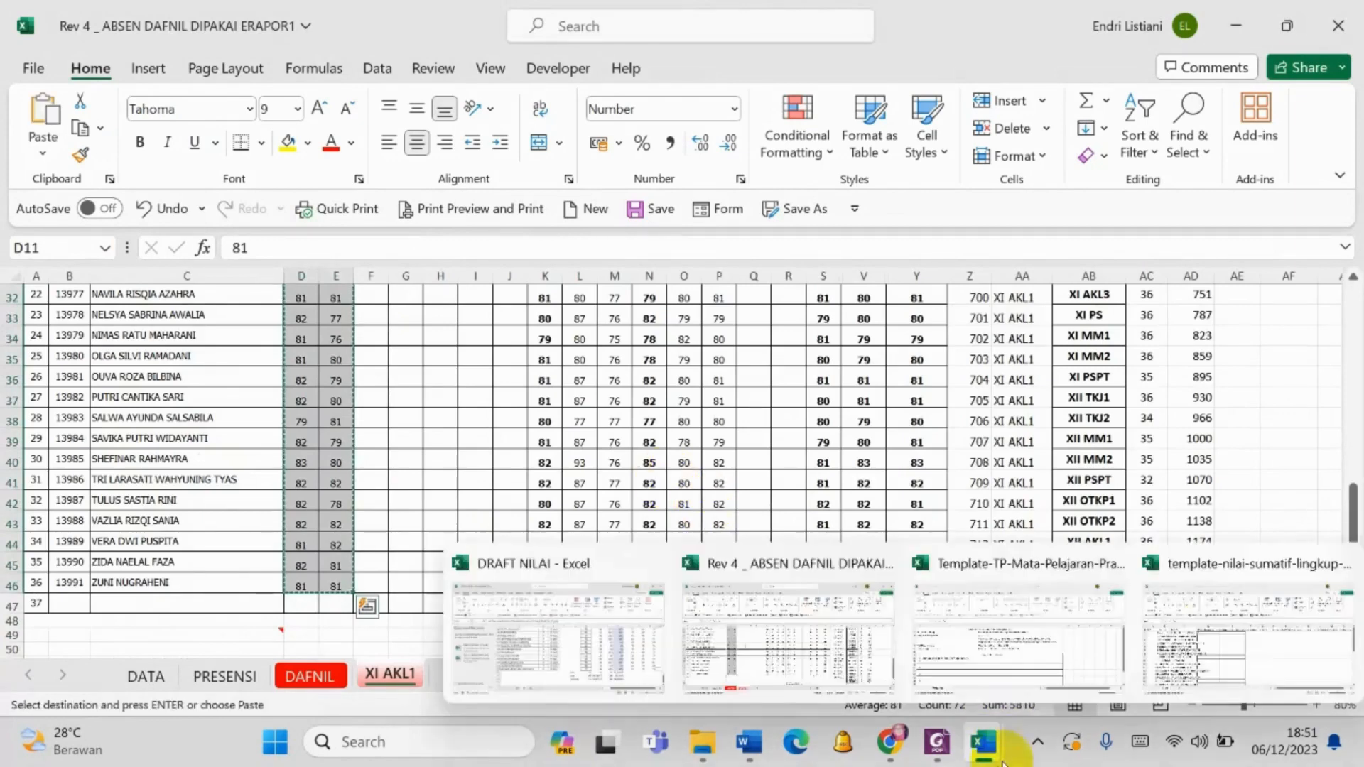
mouse_move(984, 741)
click(1193, 624)
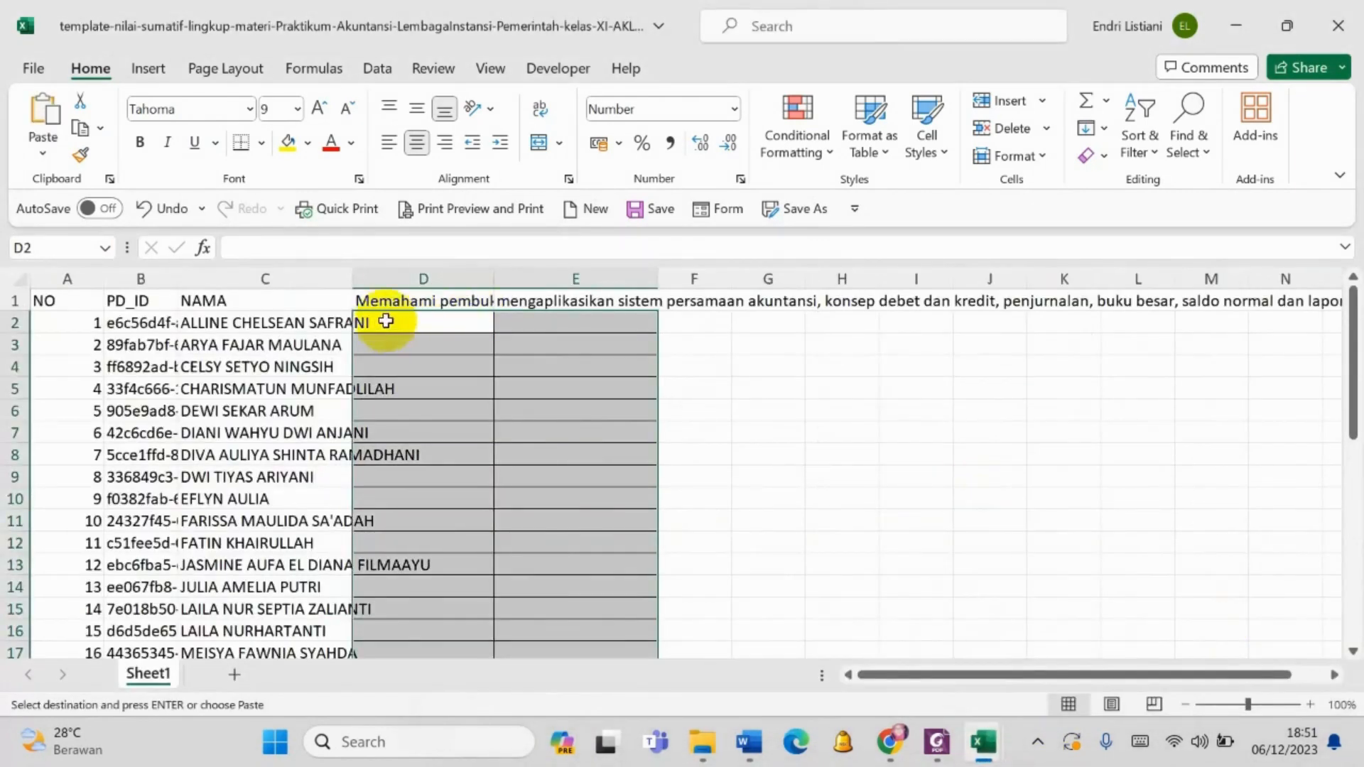
click(42, 153)
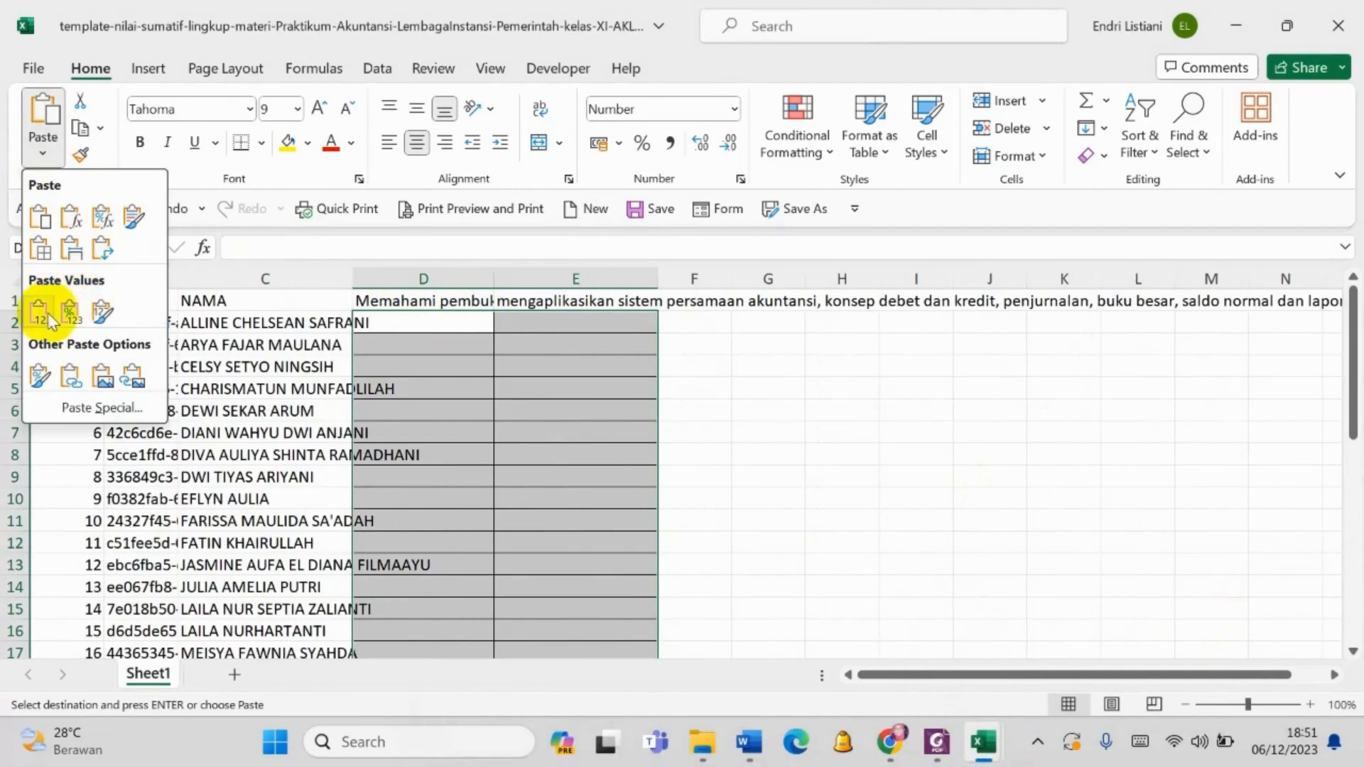
click(50, 319)
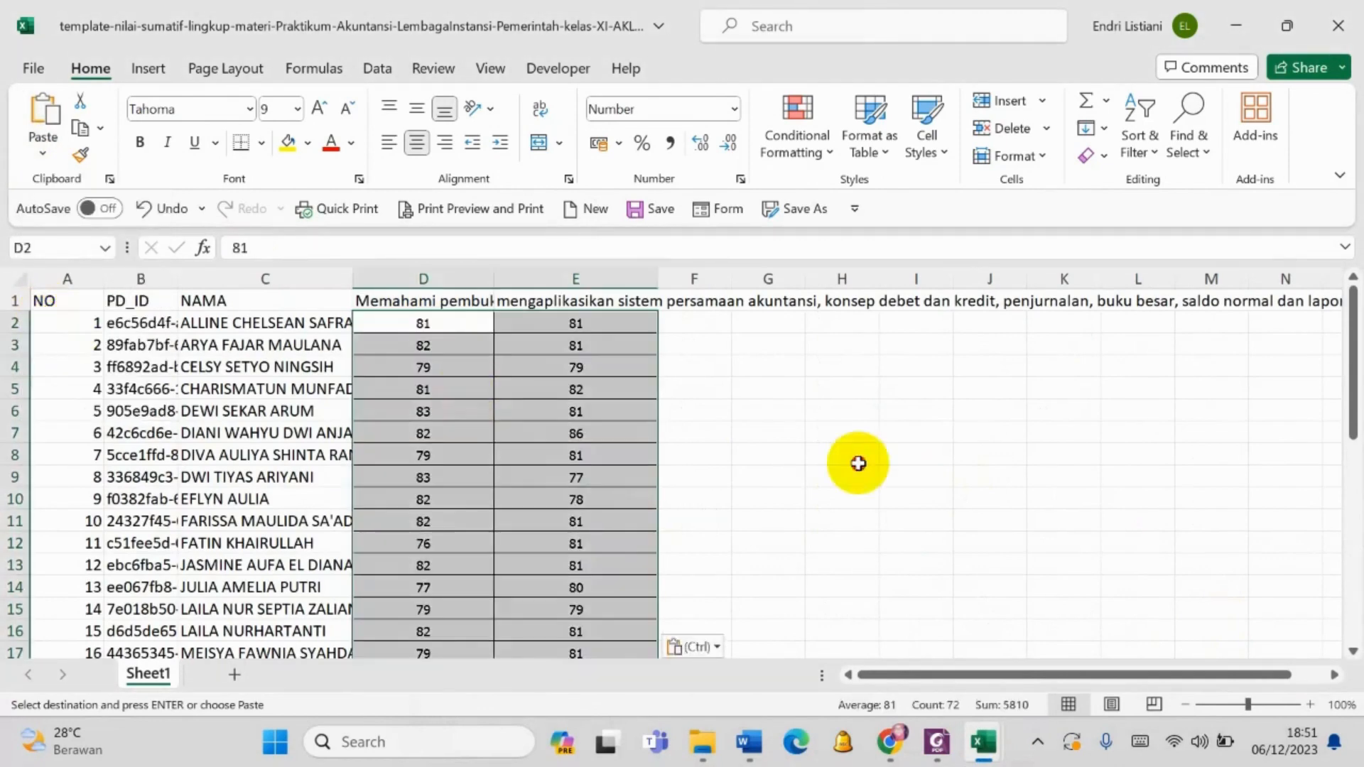
click(874, 446)
key(ctrl+s)
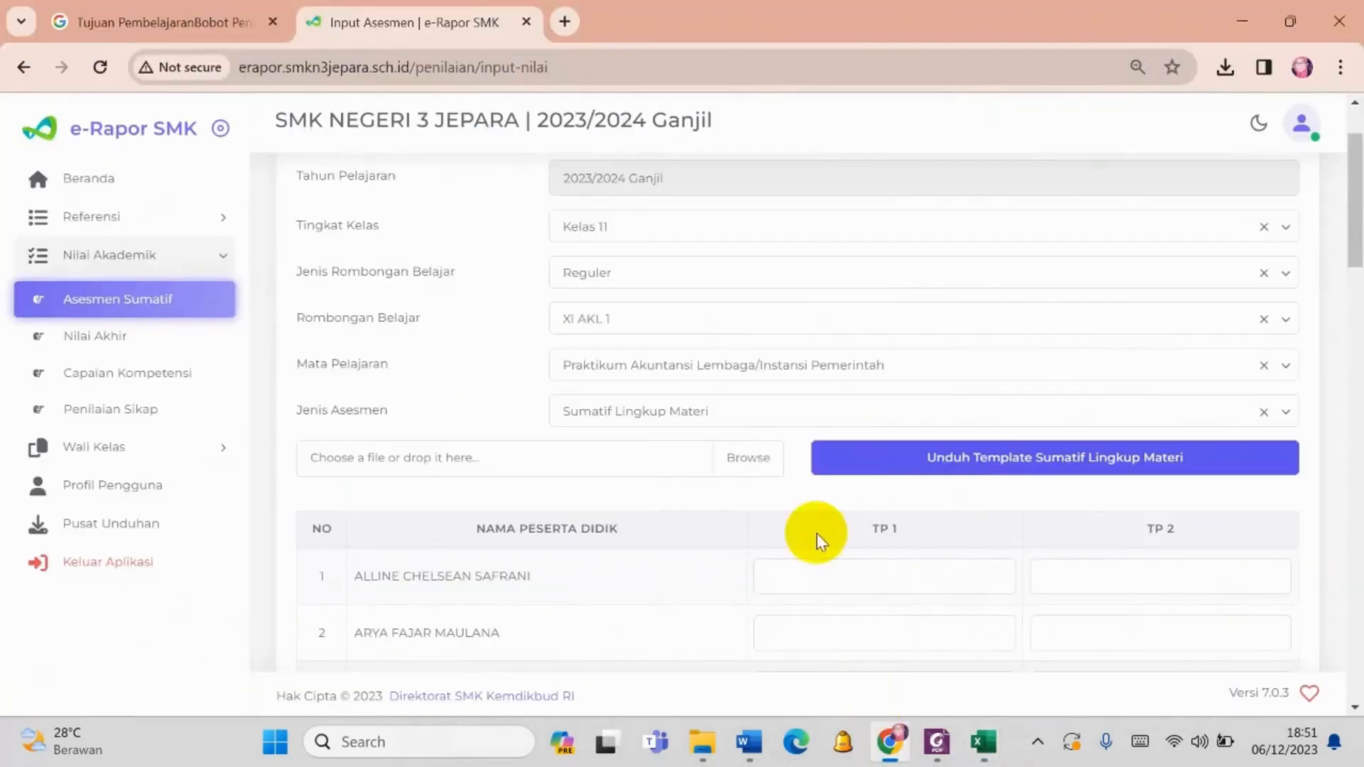
- Return to e-Rapor in Chrome and upload the filled template-nilai-sumatif-lingkup-materi file for XI AKL 1 from Downloads
click(888, 742)
click(735, 458)
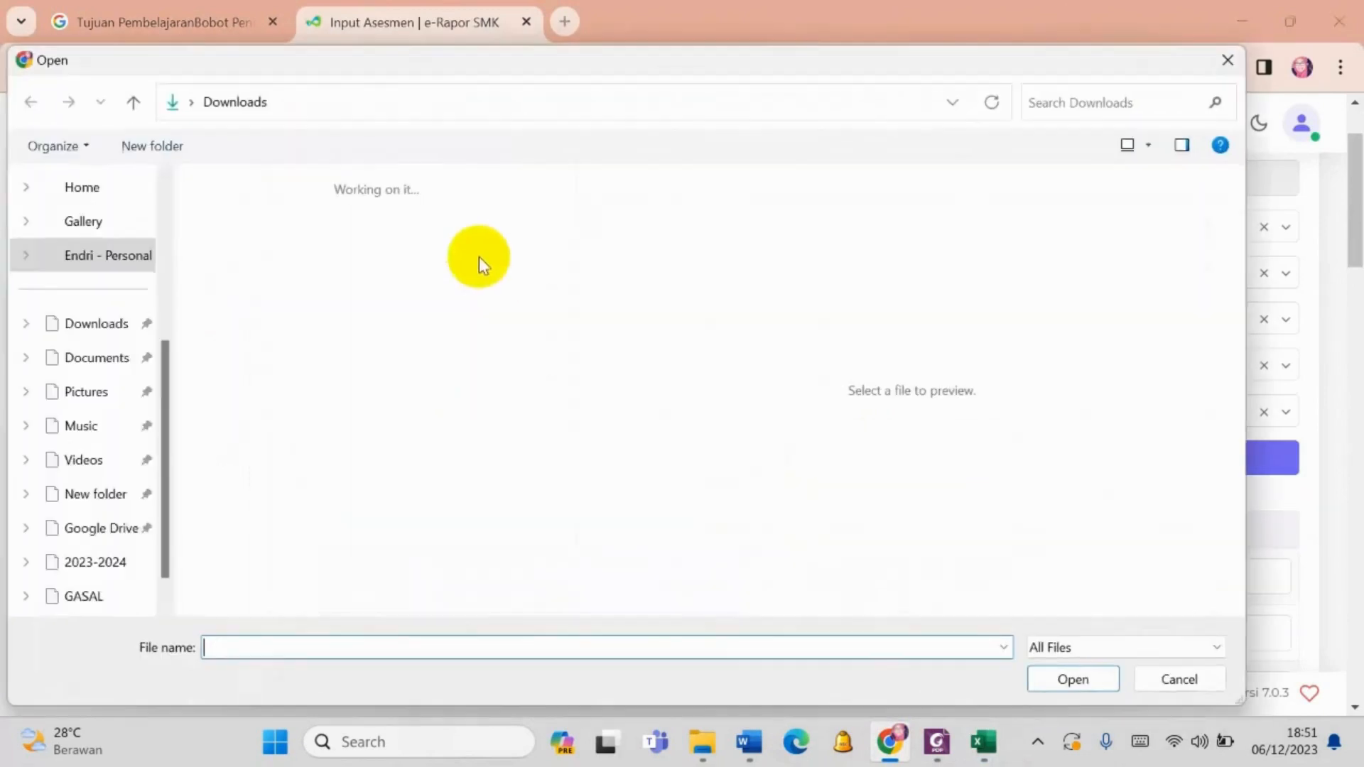
click(272, 263)
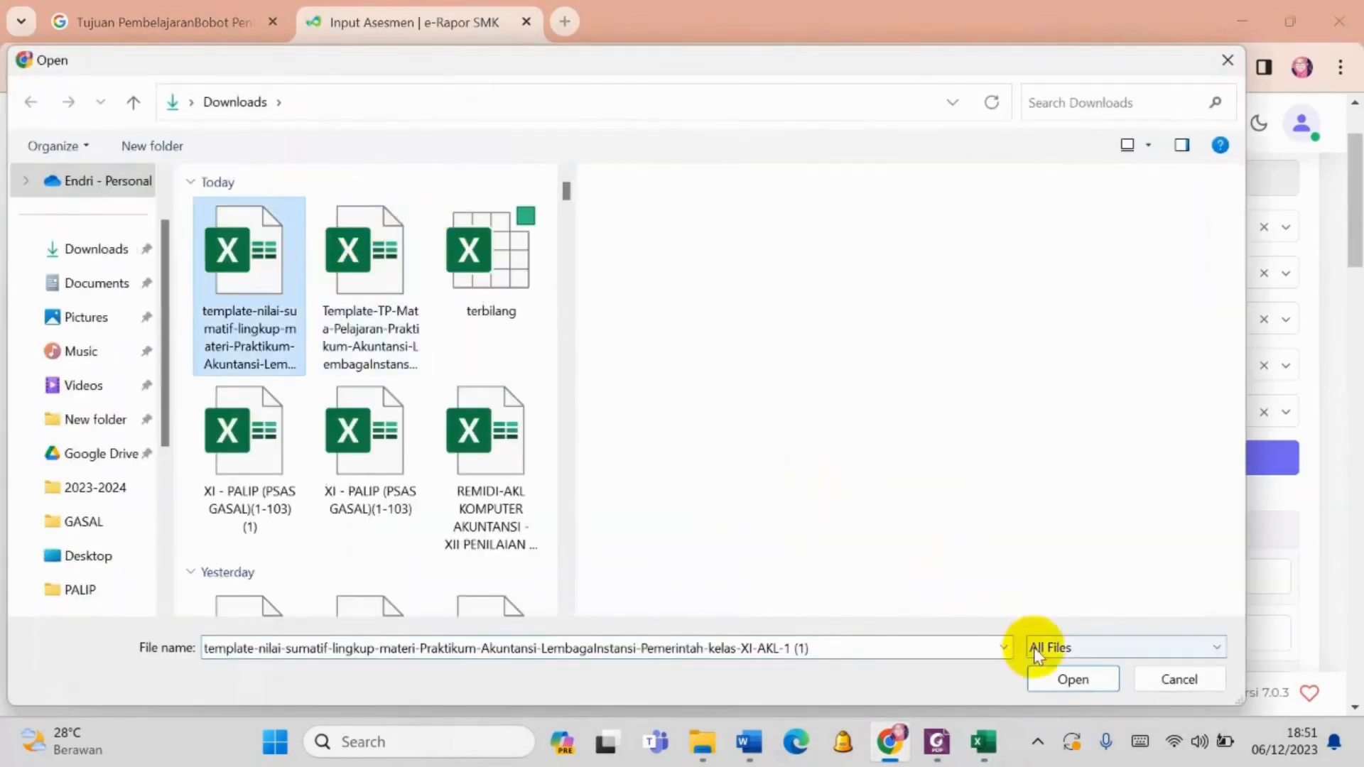
click(1078, 677)
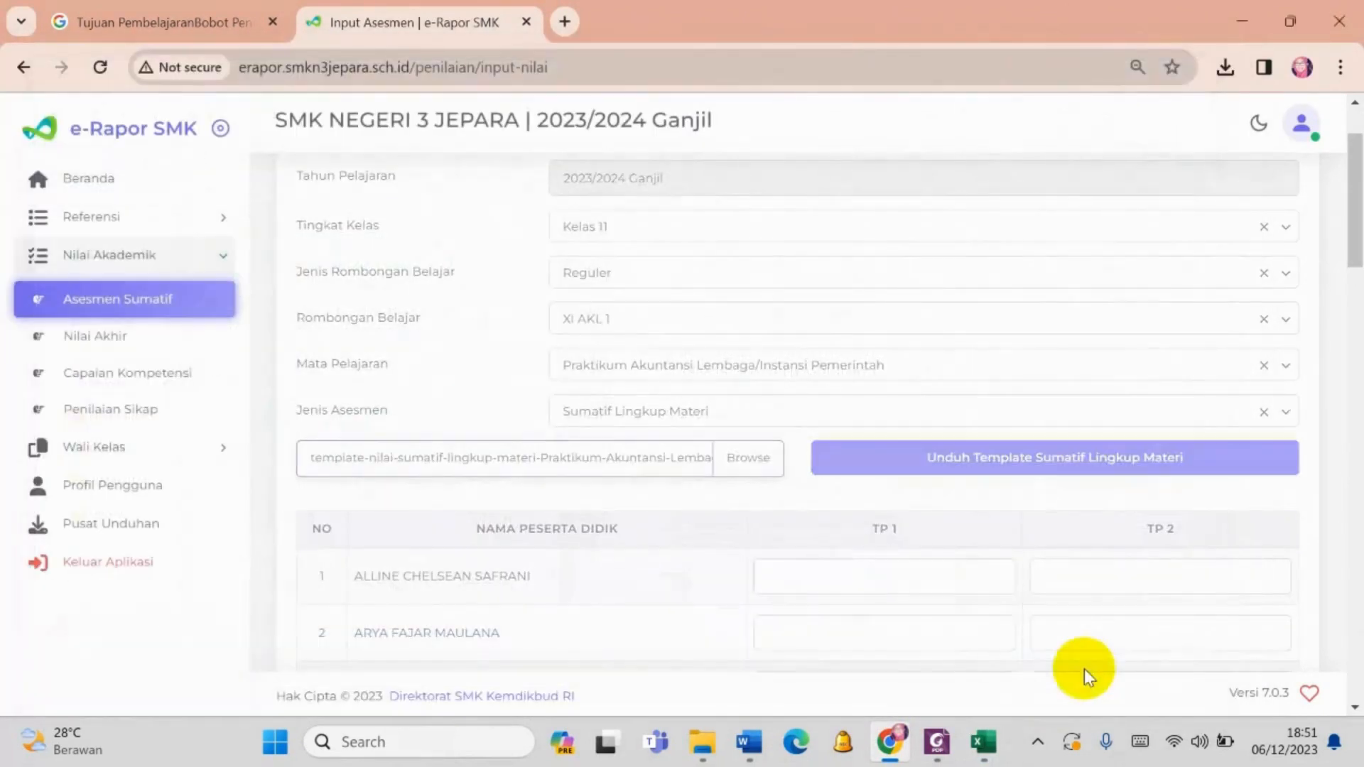
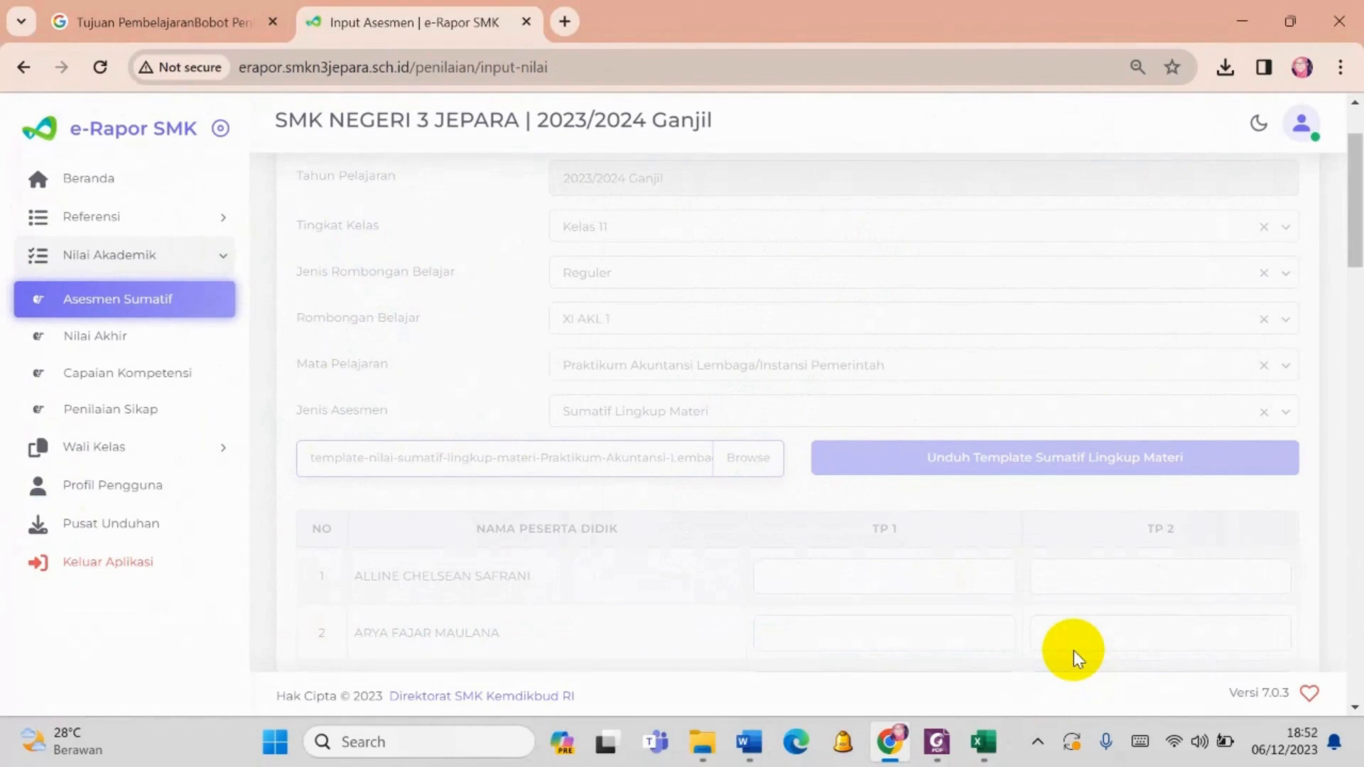
- Save the uploaded Sumatif Lingkup Materi scores for XI AKL 1 and close the confirmation
scroll(979, 436, down, 20)
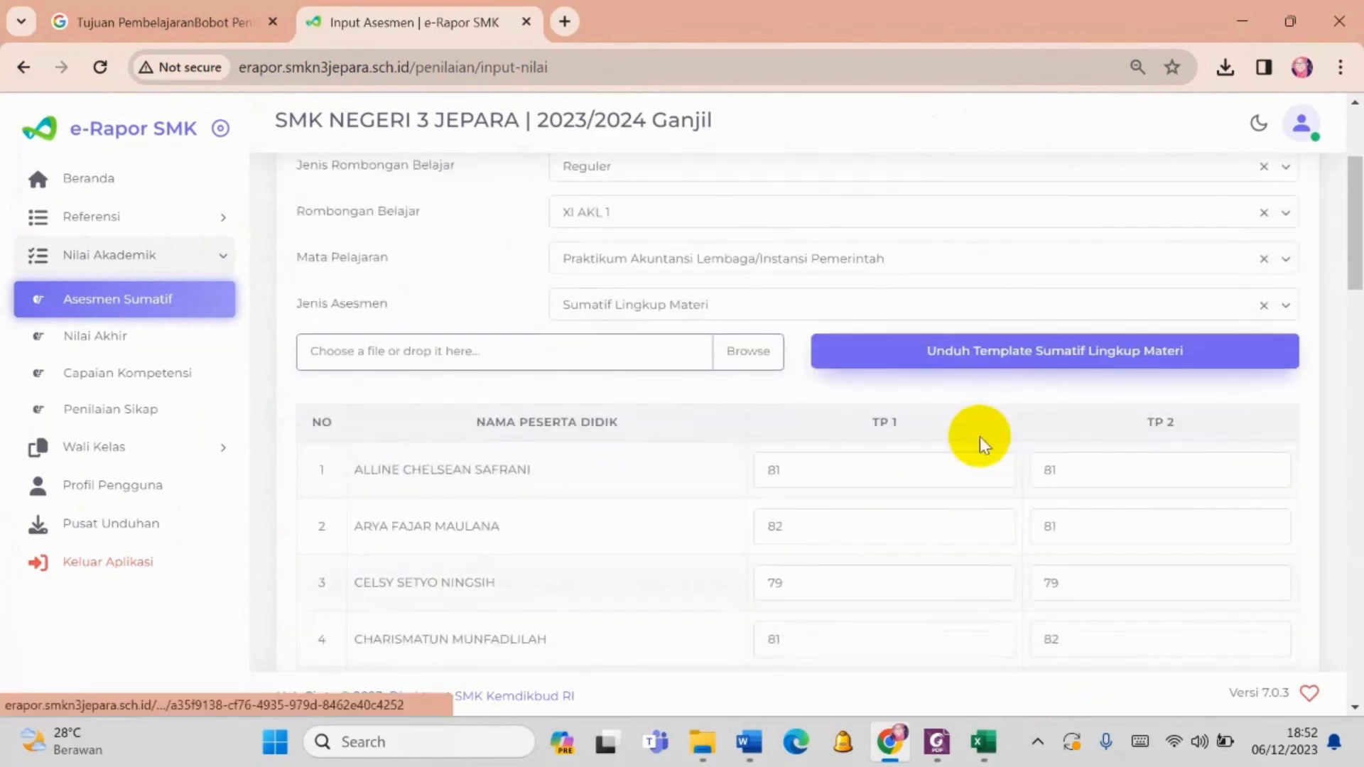
scroll(1201, 583, down, 5)
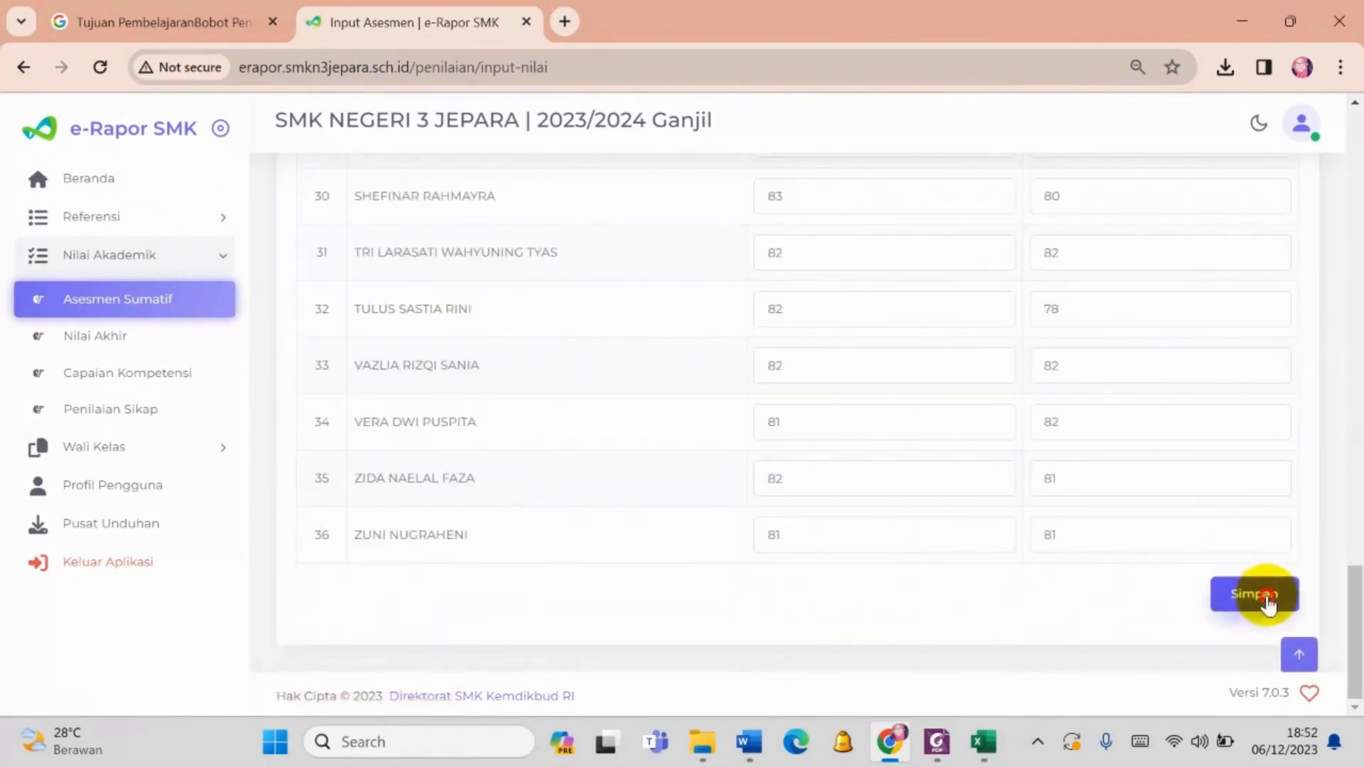
click(1255, 596)
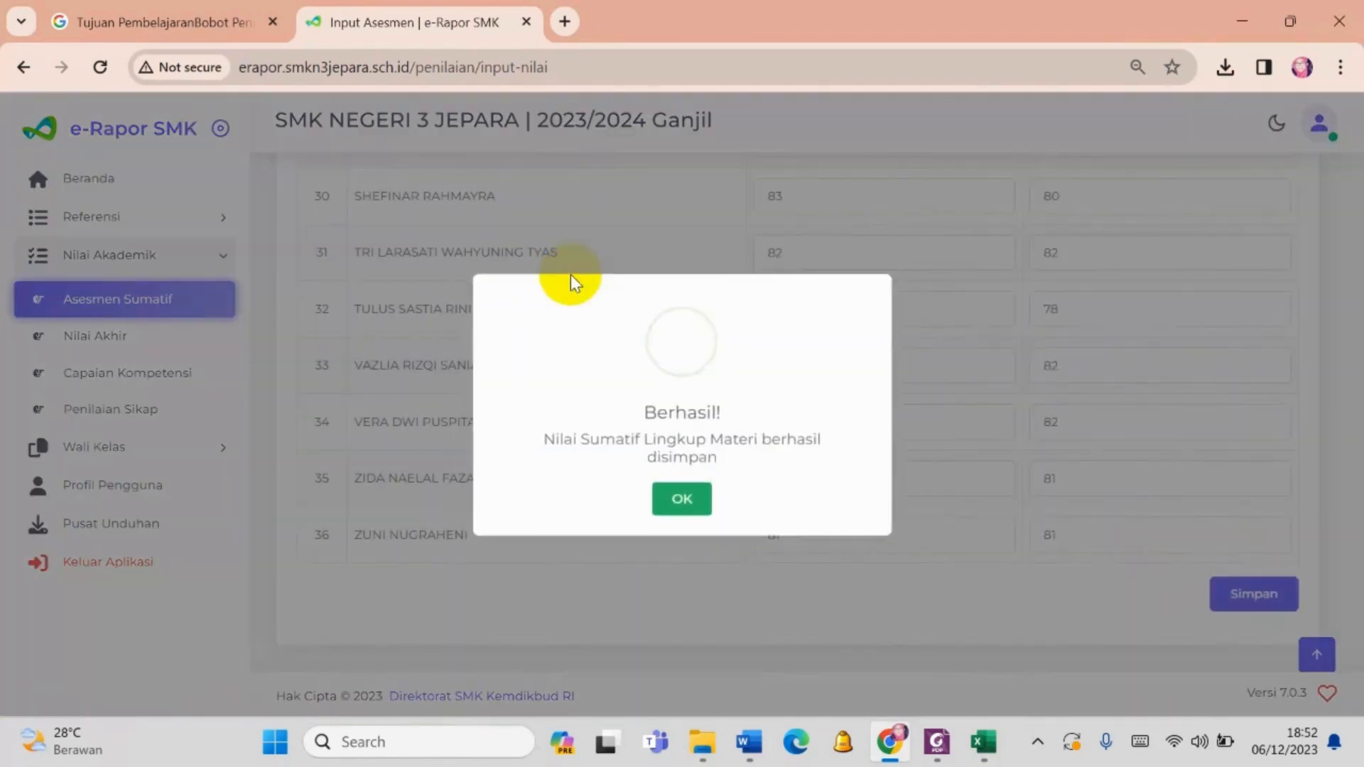
click(681, 497)
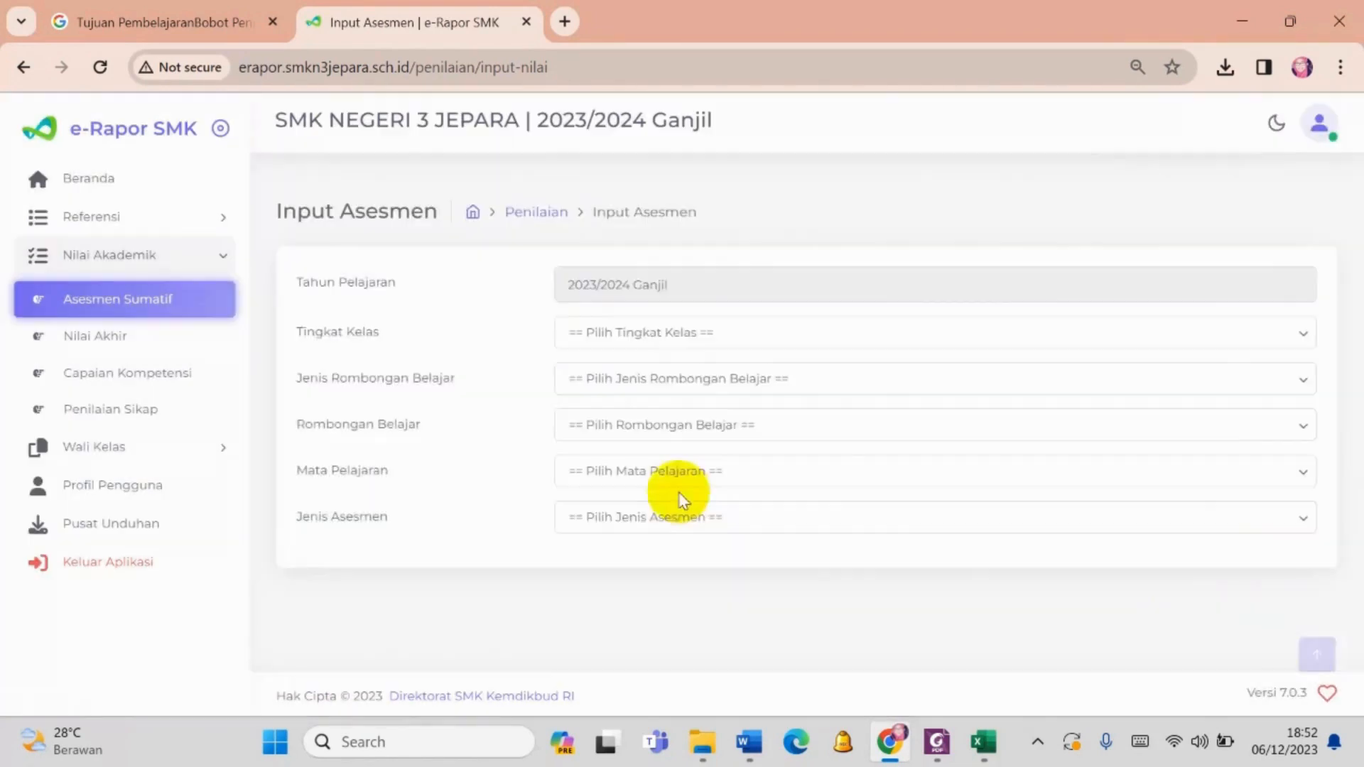
- Set the assessment form to Kelas 11, Reguler, XI AKL 1, Praktikum Akuntansi Lembaga/Instansi Pemerintah and Sumatif Akhir Semester
click(639, 332)
click(661, 403)
click(658, 387)
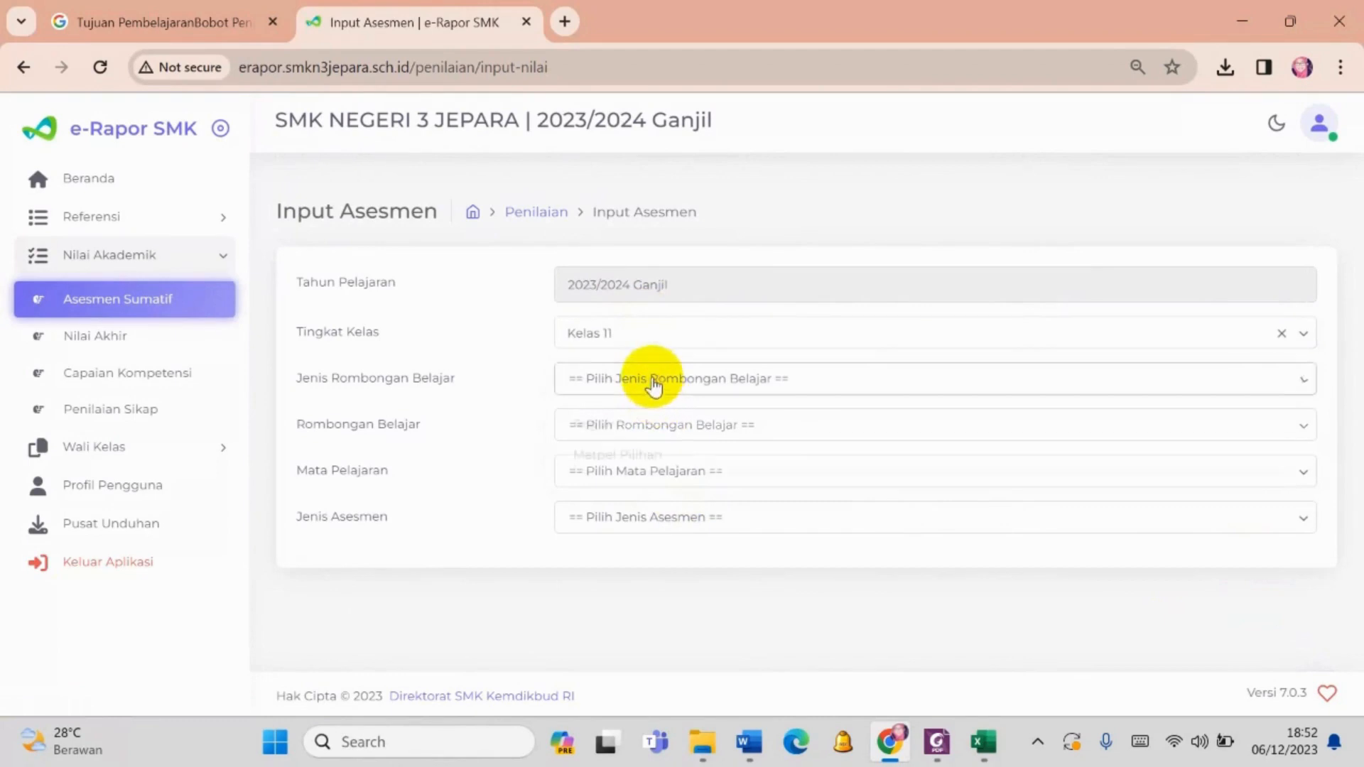
click(677, 432)
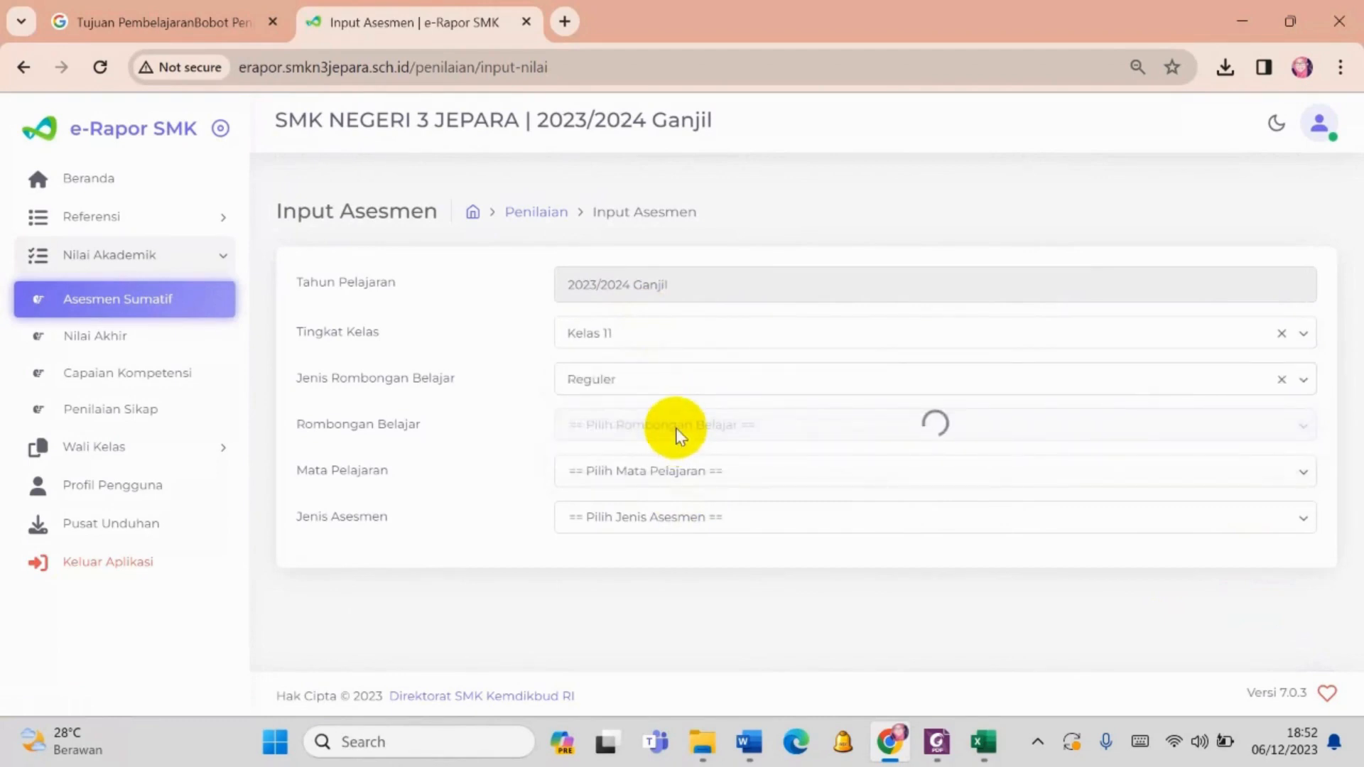
click(713, 425)
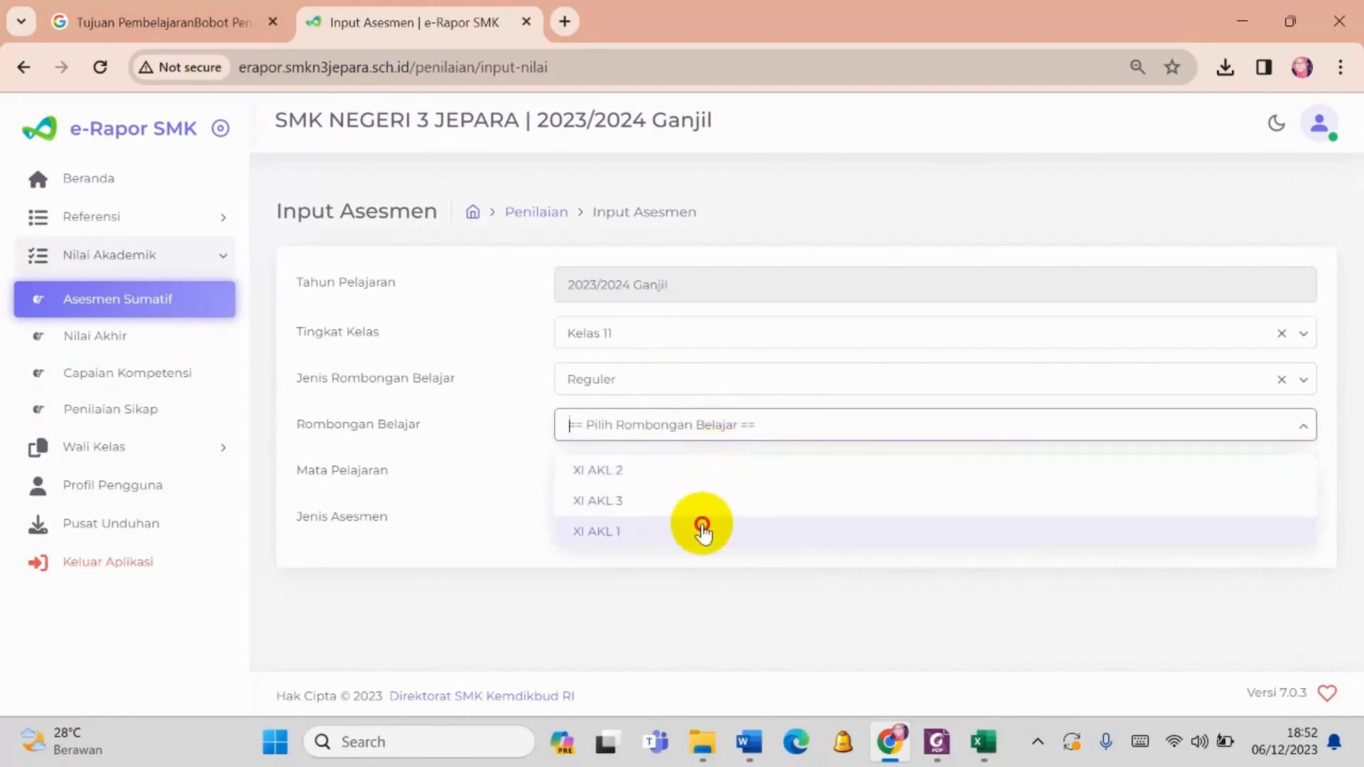
click(703, 531)
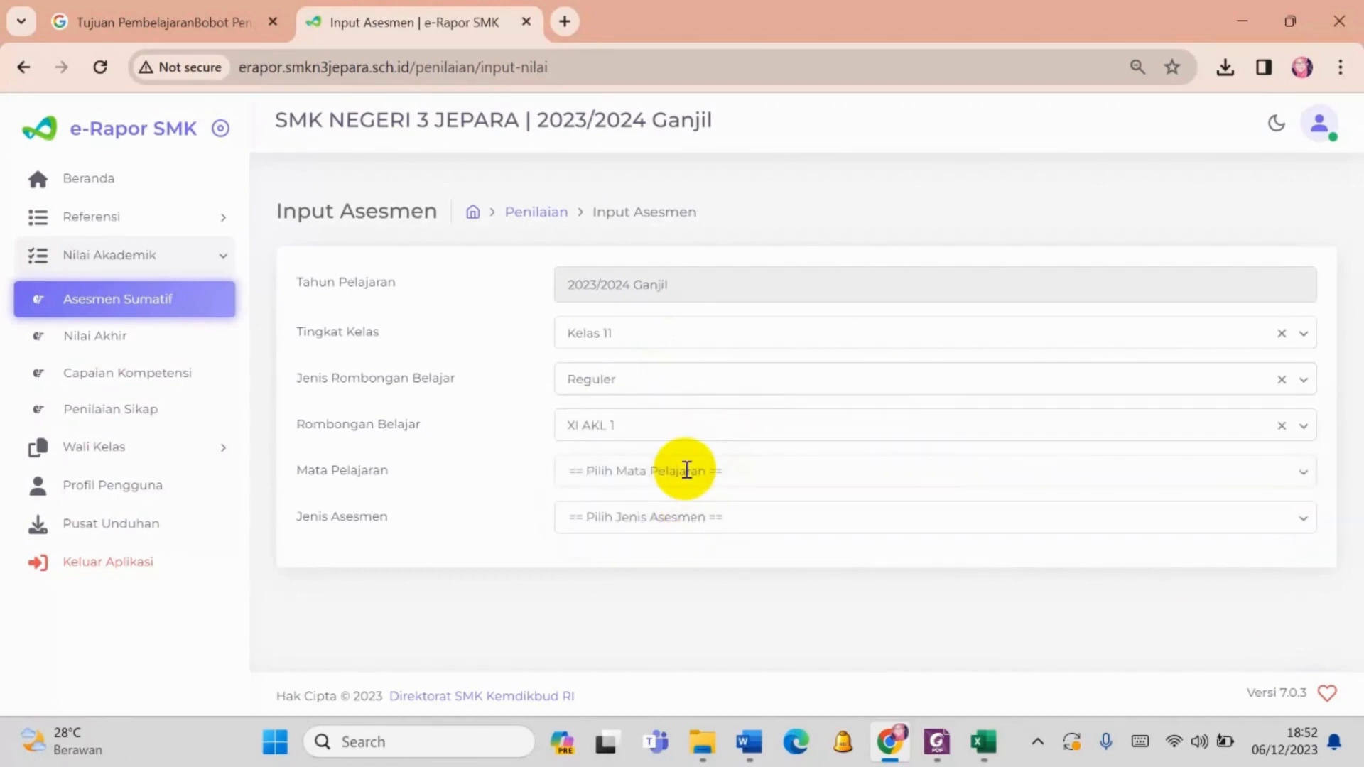
click(686, 470)
click(688, 518)
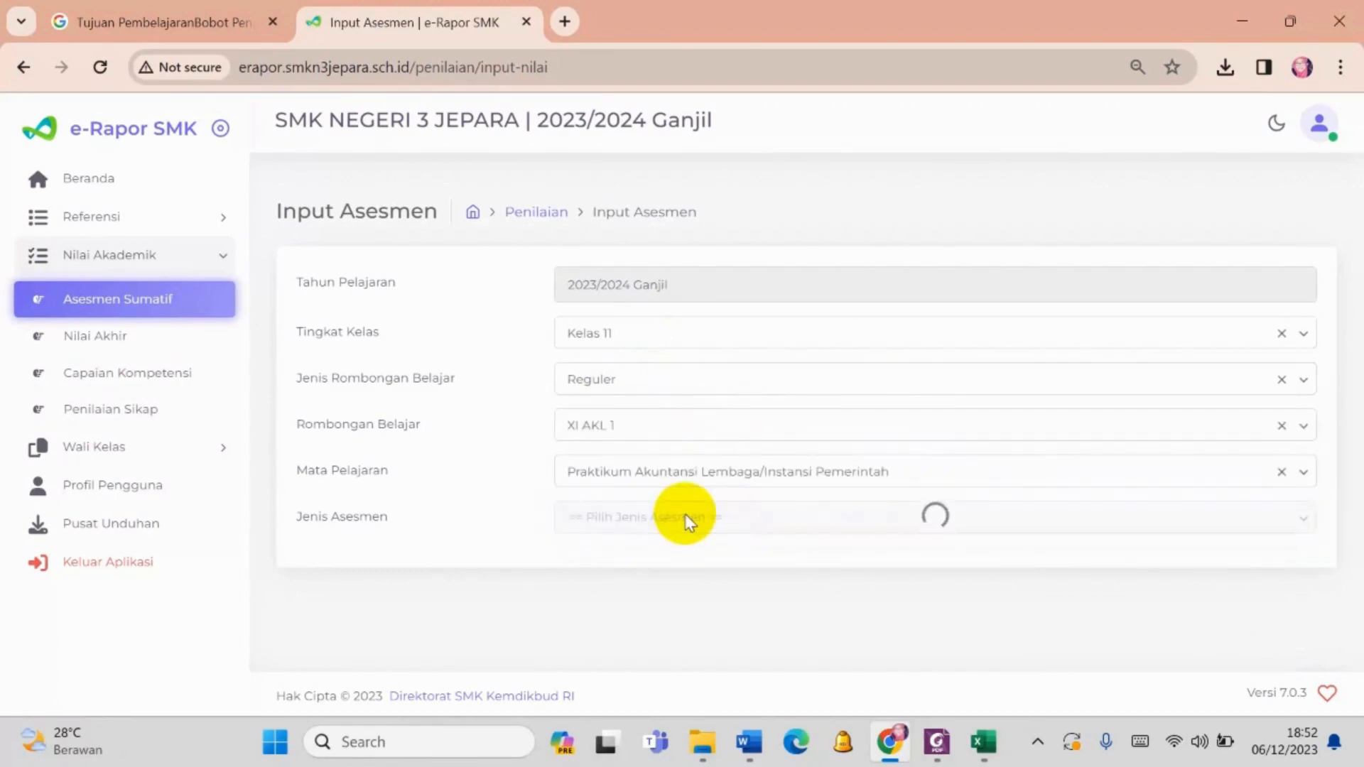
click(686, 514)
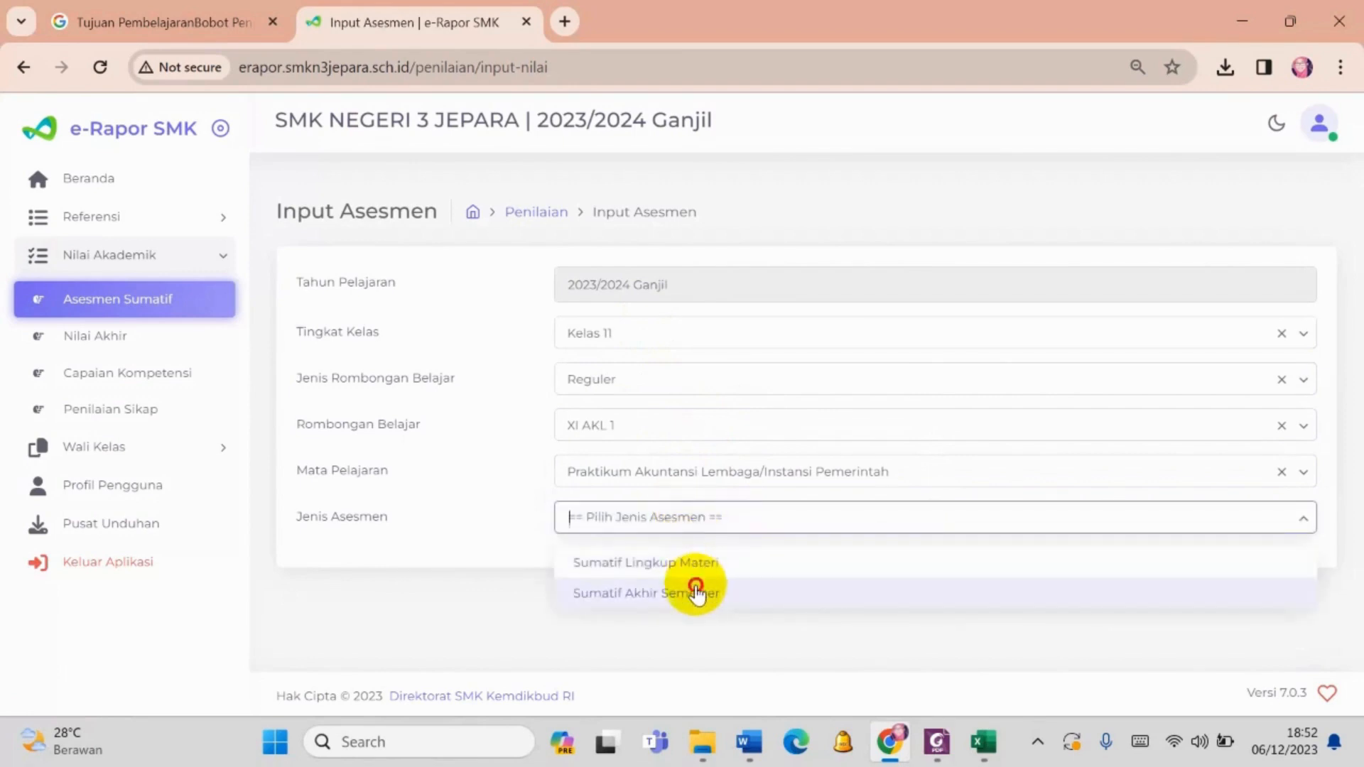
click(696, 589)
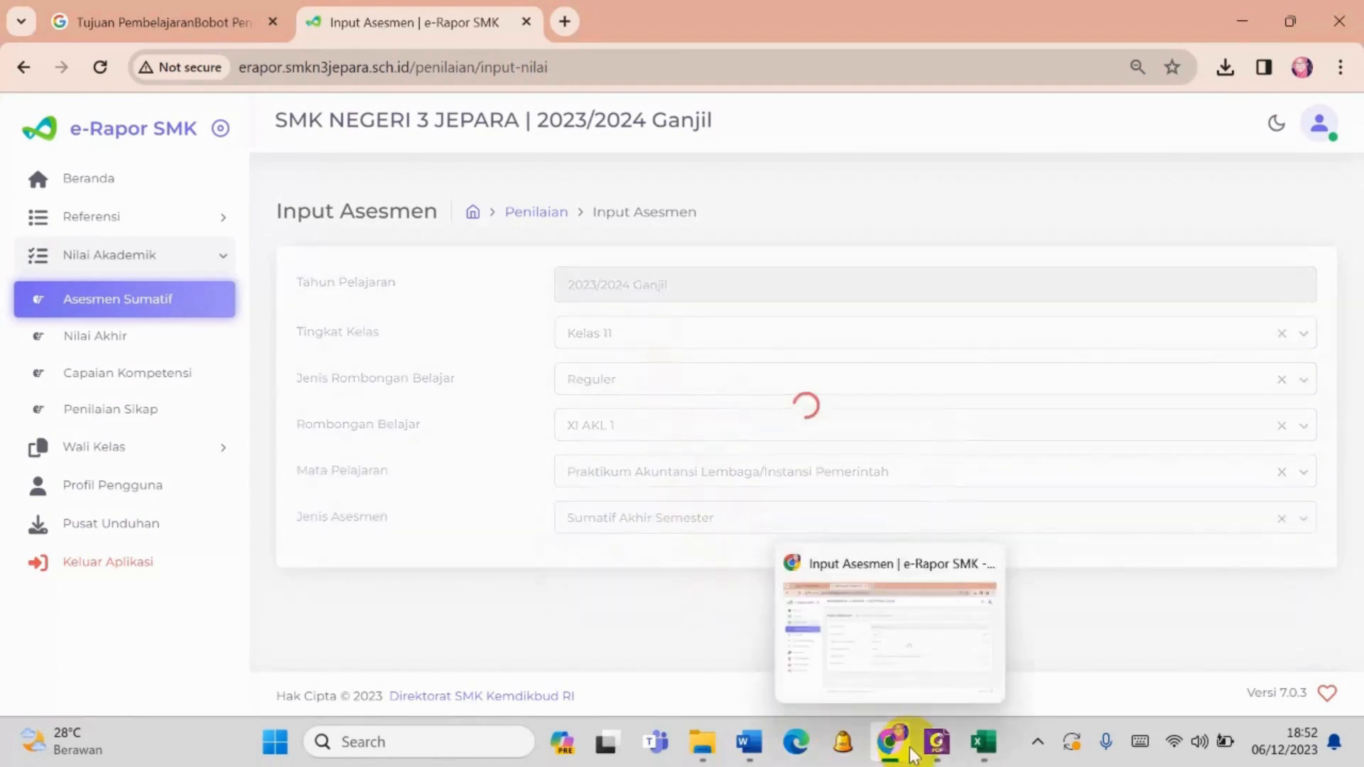
- Review the NILAI TES and NILAI NON TES columns in the XI AKL1 sheet of the Rev 4 _ ABSEN DAFNIL Excel workbook
mouse_move(948, 756)
mouse_move(991, 753)
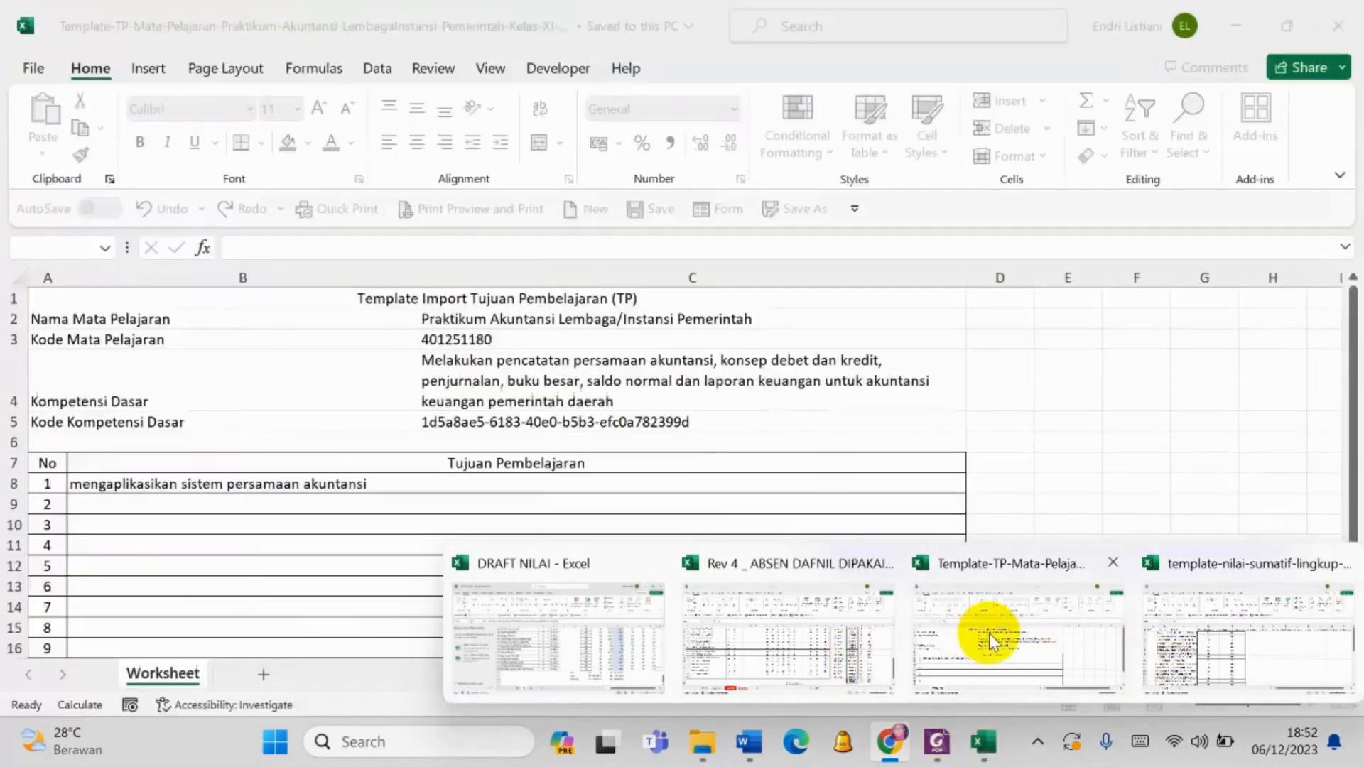
mouse_move(797, 632)
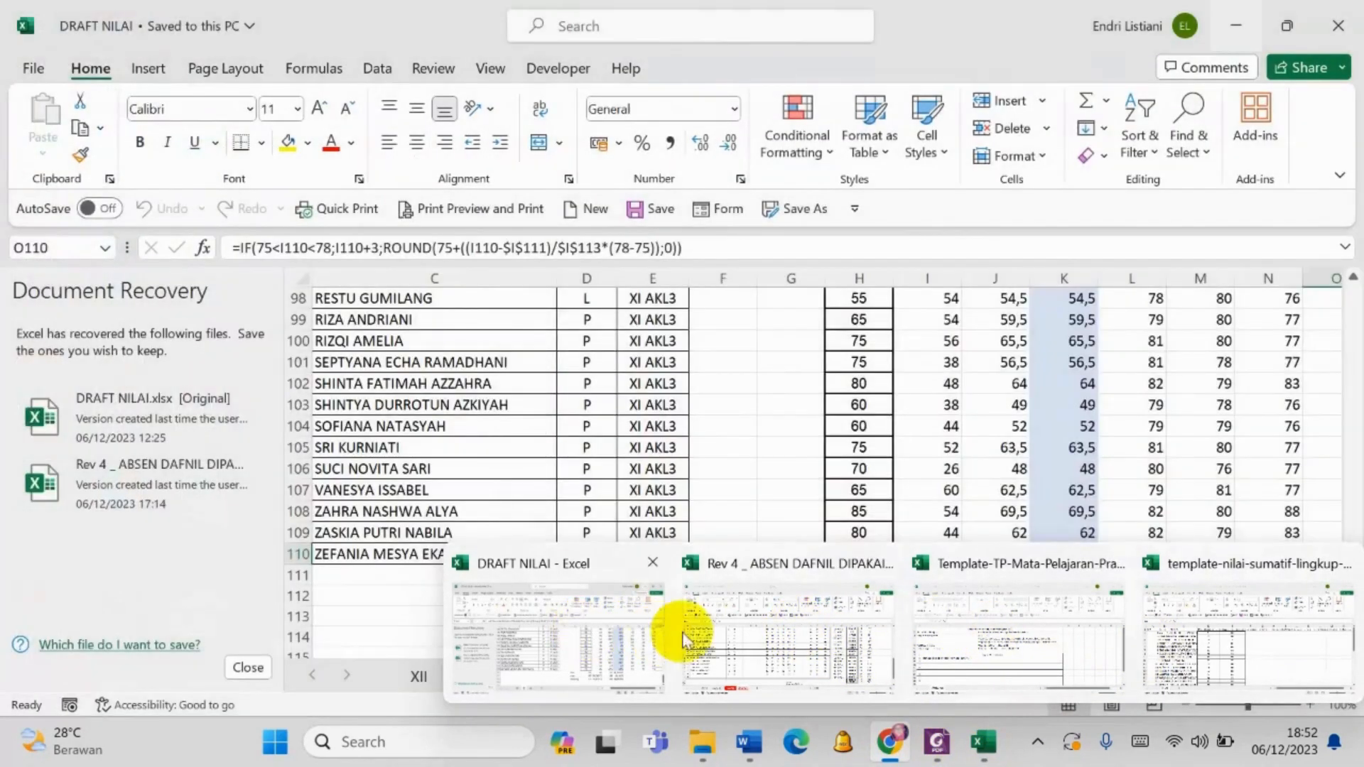
click(766, 613)
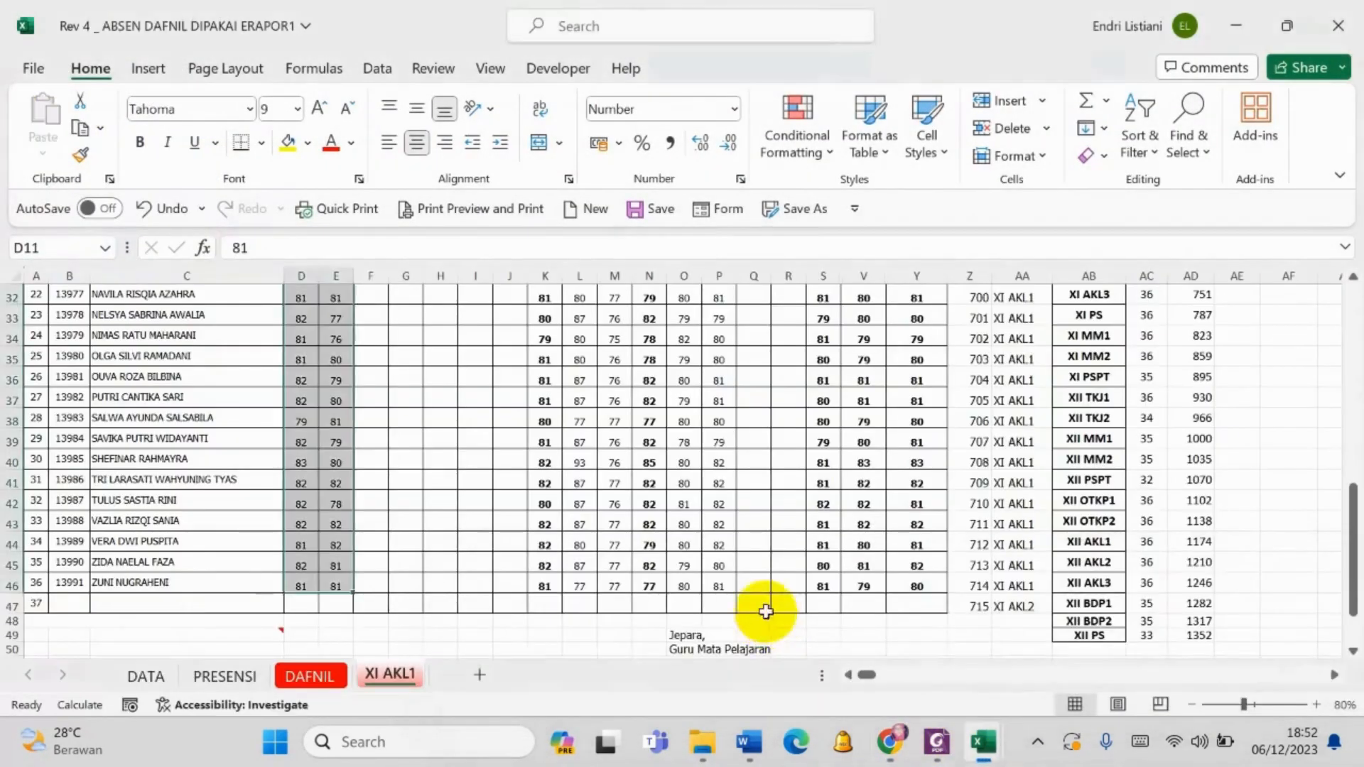
scroll(645, 426, up, 9)
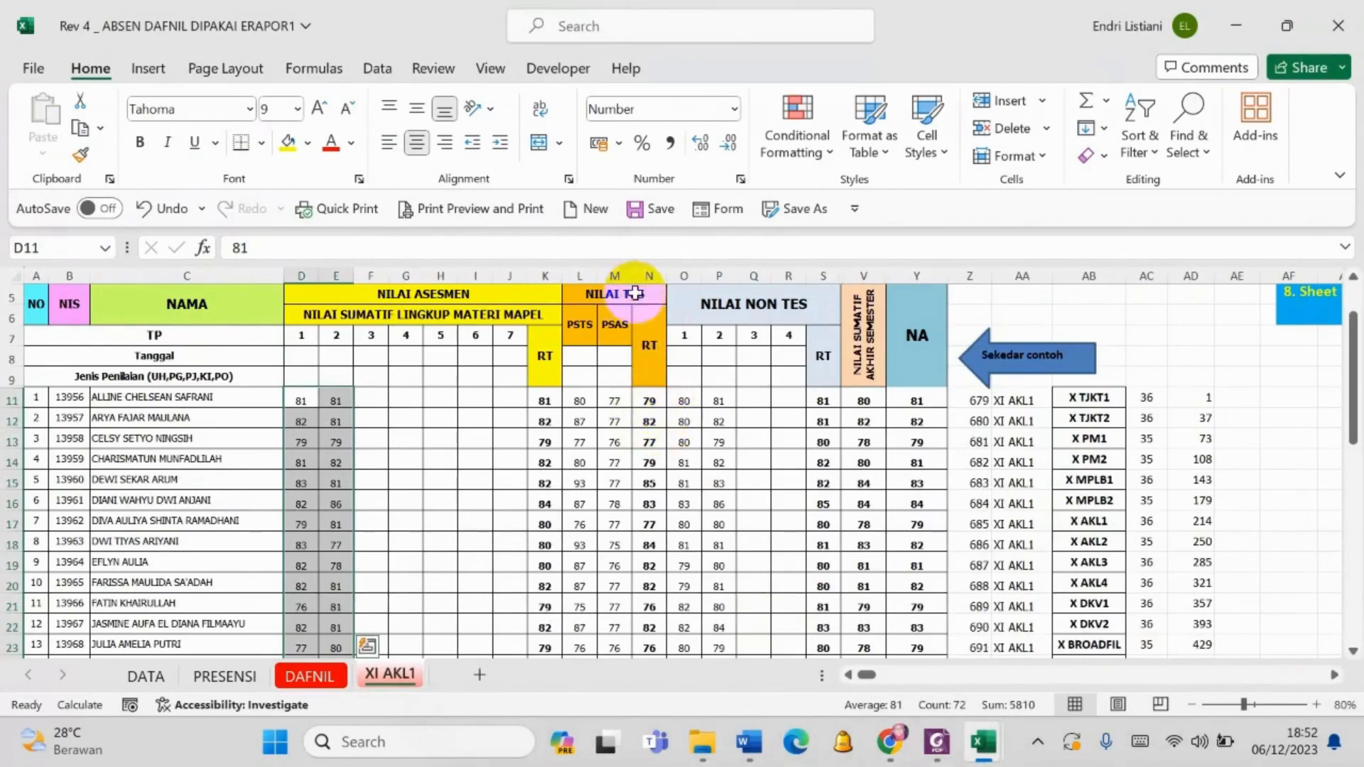
mouse_move(952, 756)
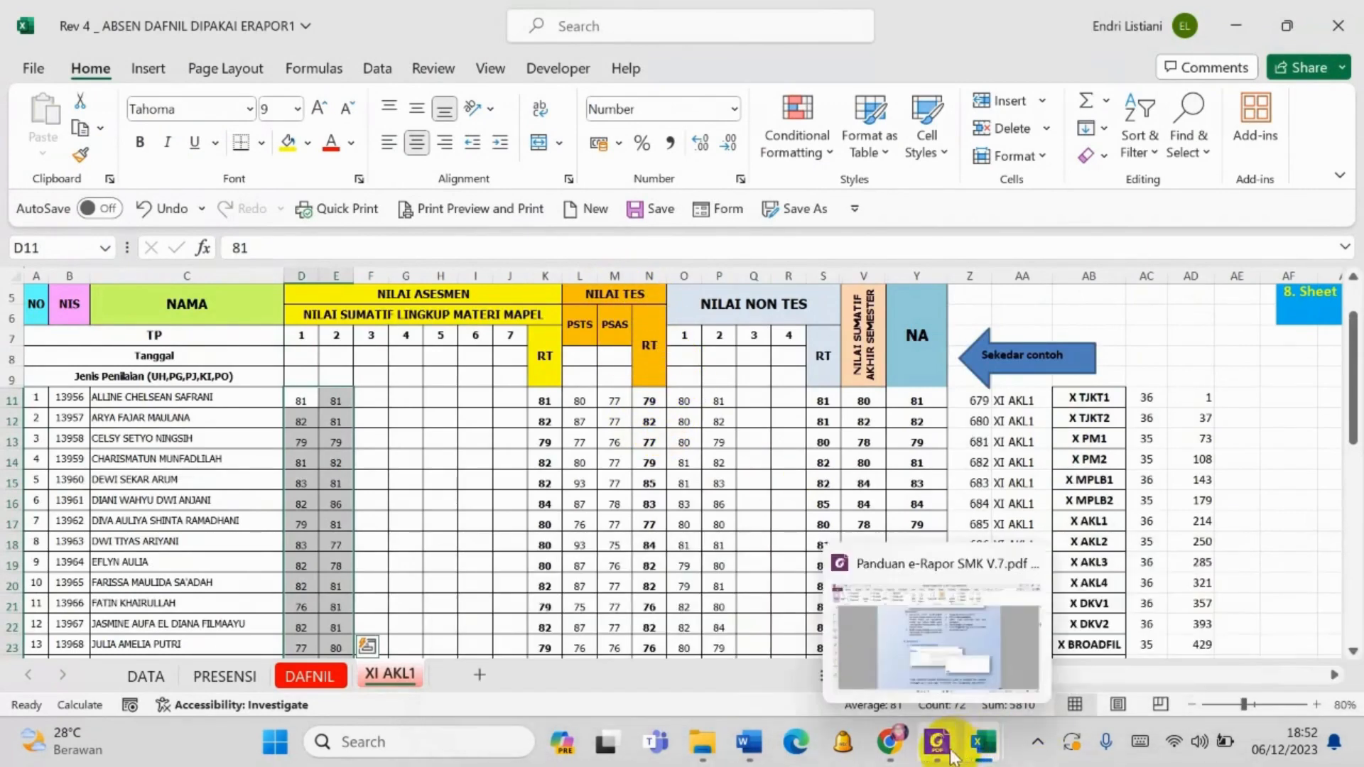
- Return to e-Rapor in Chrome, download the Sumatif Akhir Semester template for XI AKL 1, and open the downloaded file in Excel
click(889, 742)
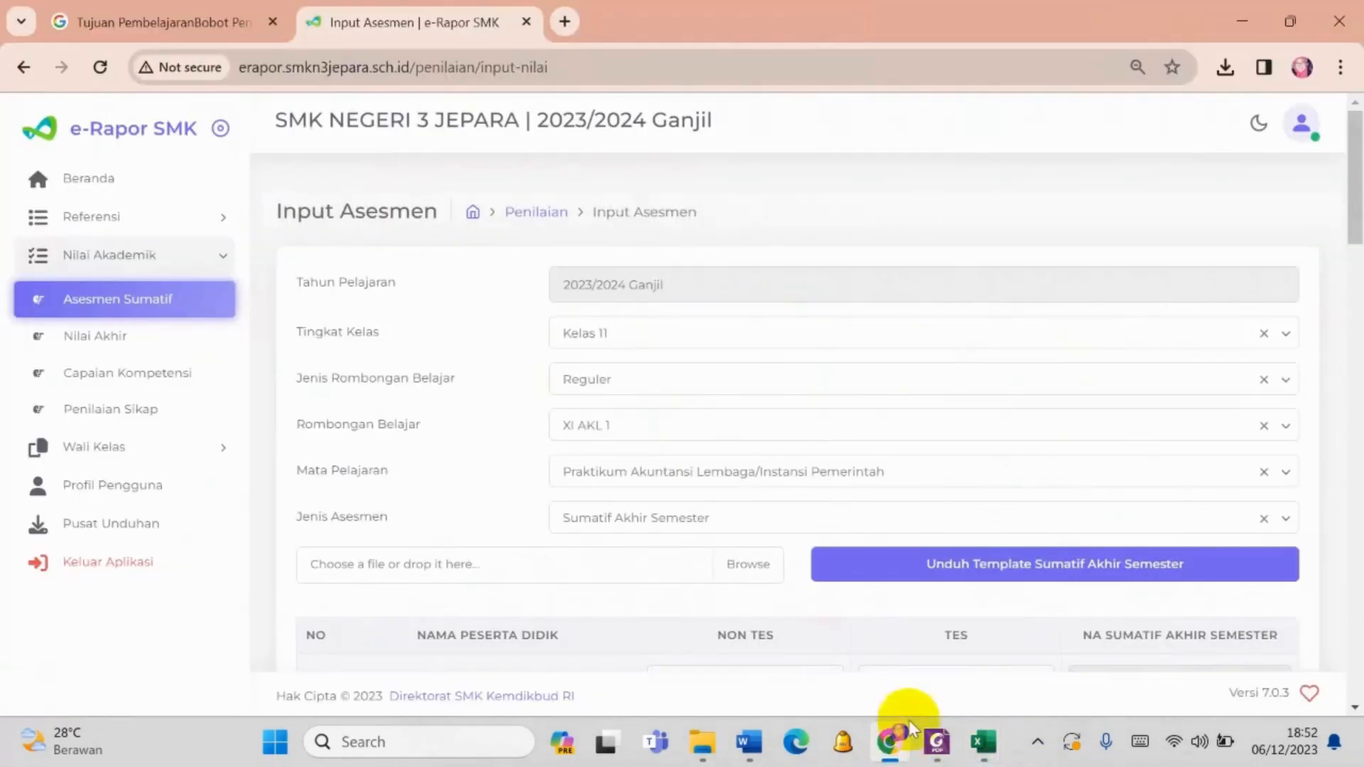
click(1008, 566)
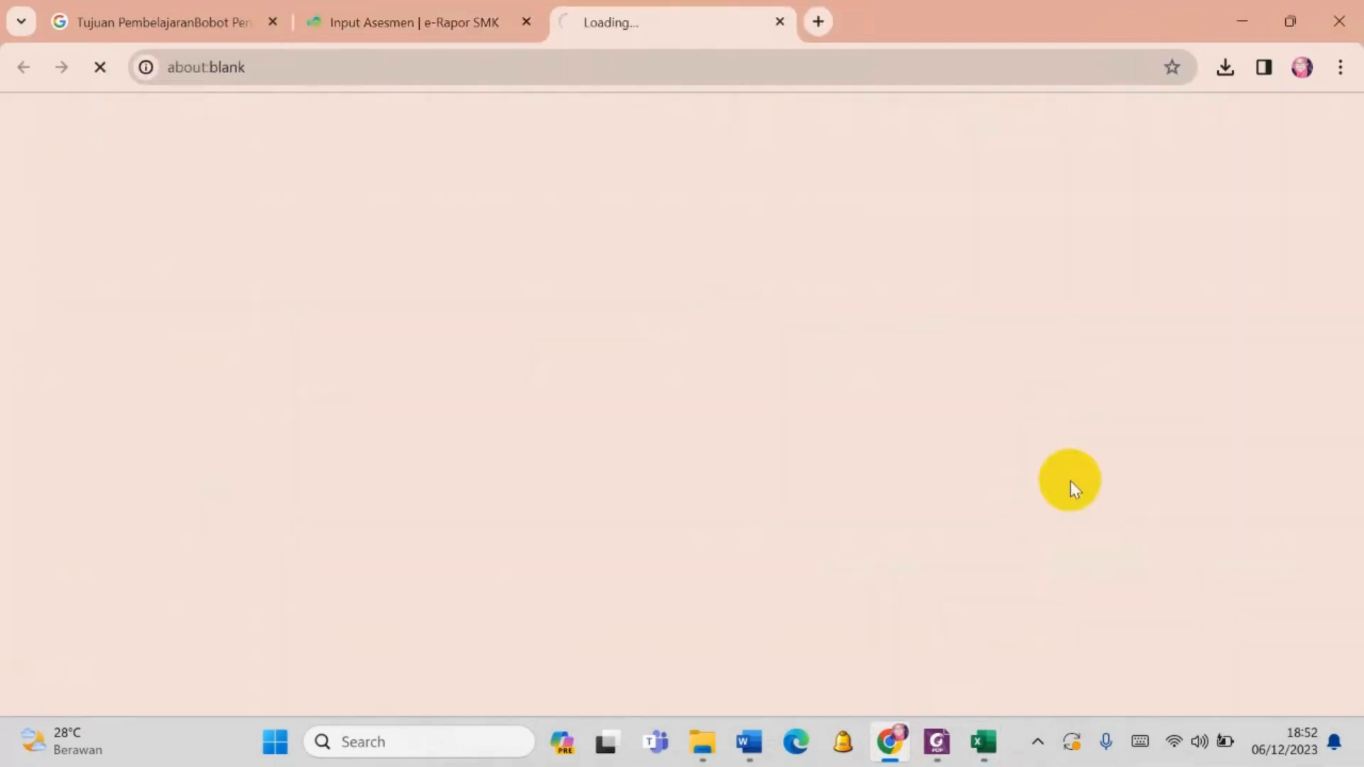
click(451, 20)
scroll(914, 496, down, 5)
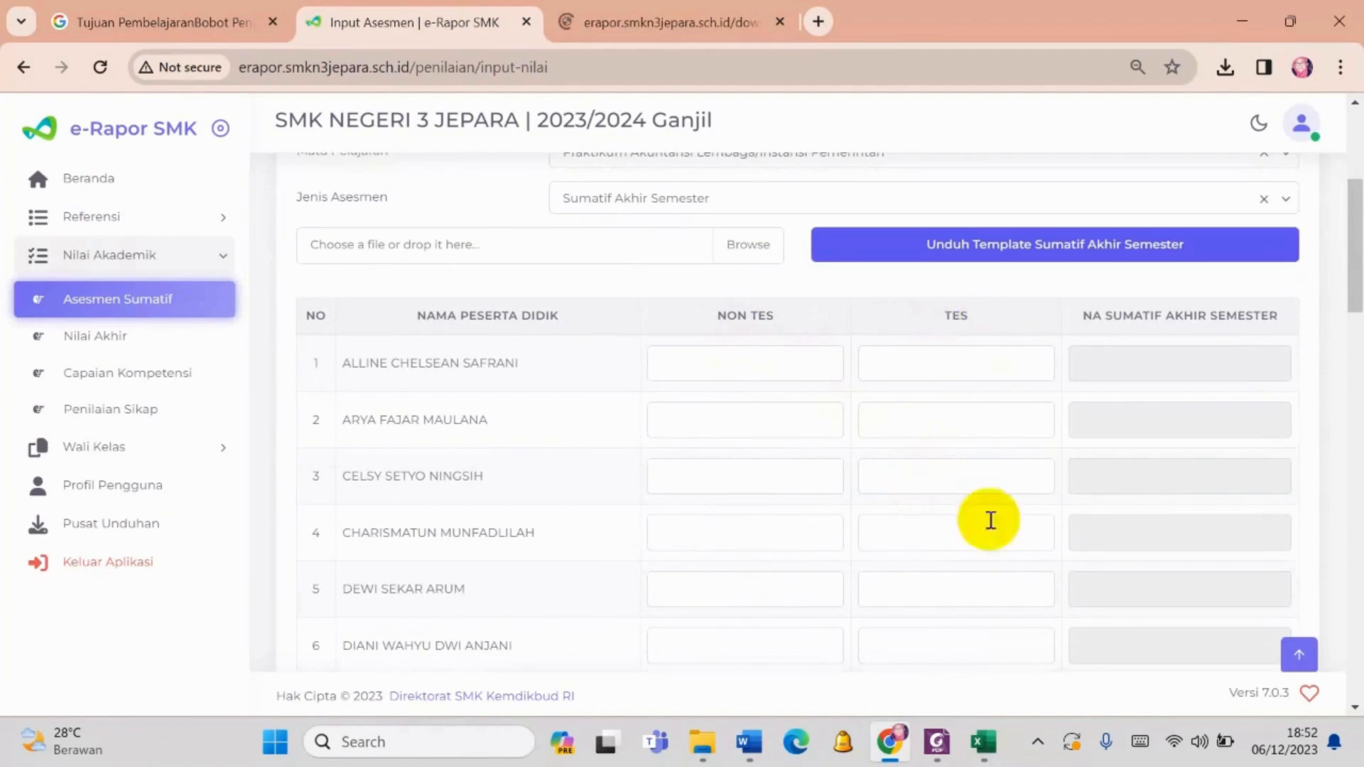
click(1225, 67)
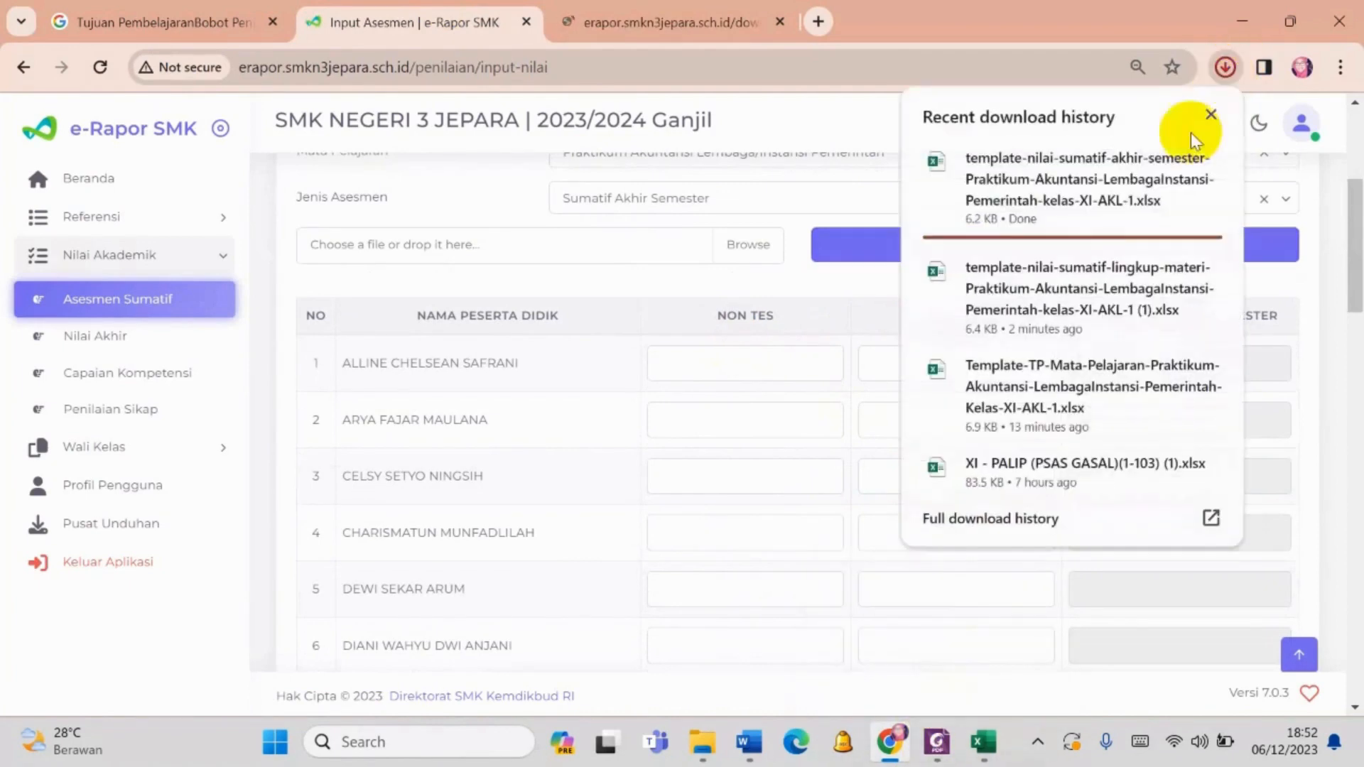
click(1129, 179)
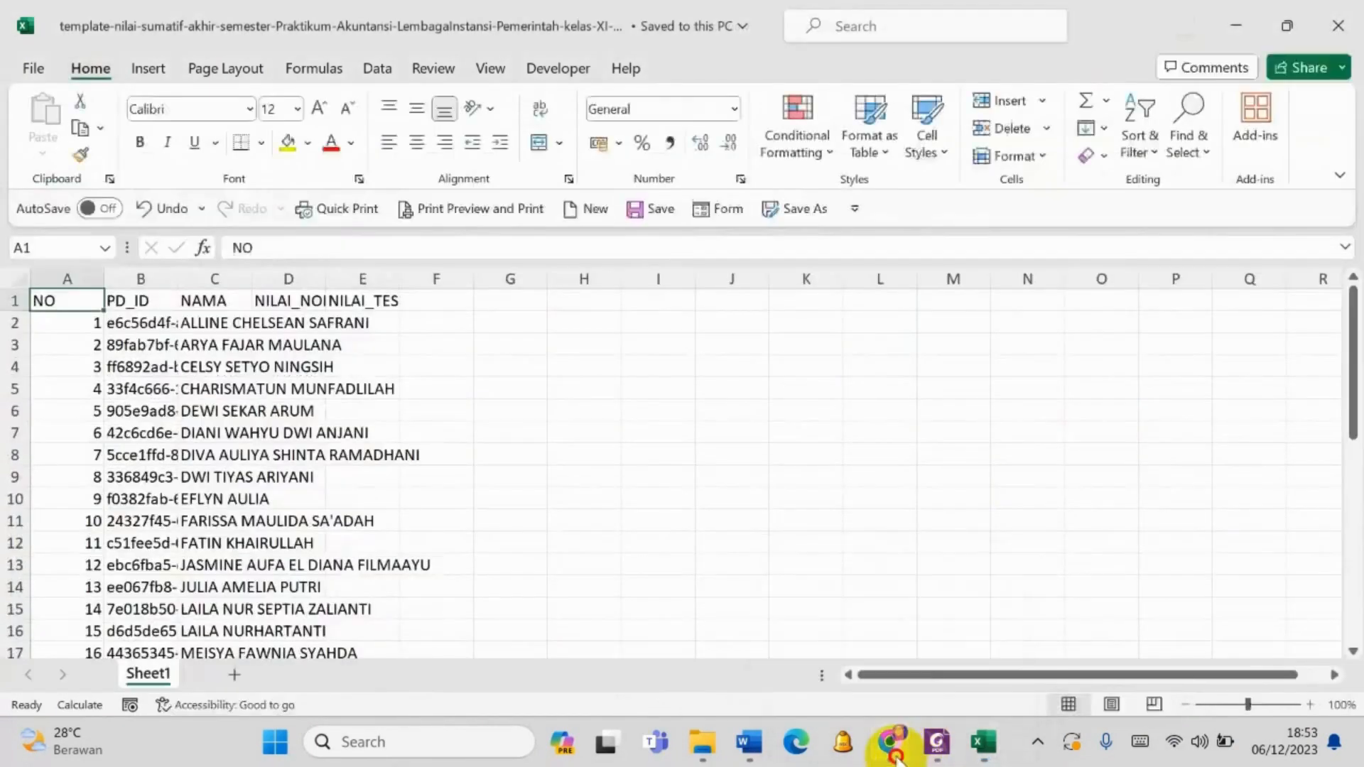
- Copy the non-test averages S11:S46 from the XI AKL1 sheet and paste them as values only into the template-nilai-sumatif-akhir-semester workbook from D2
click(895, 746)
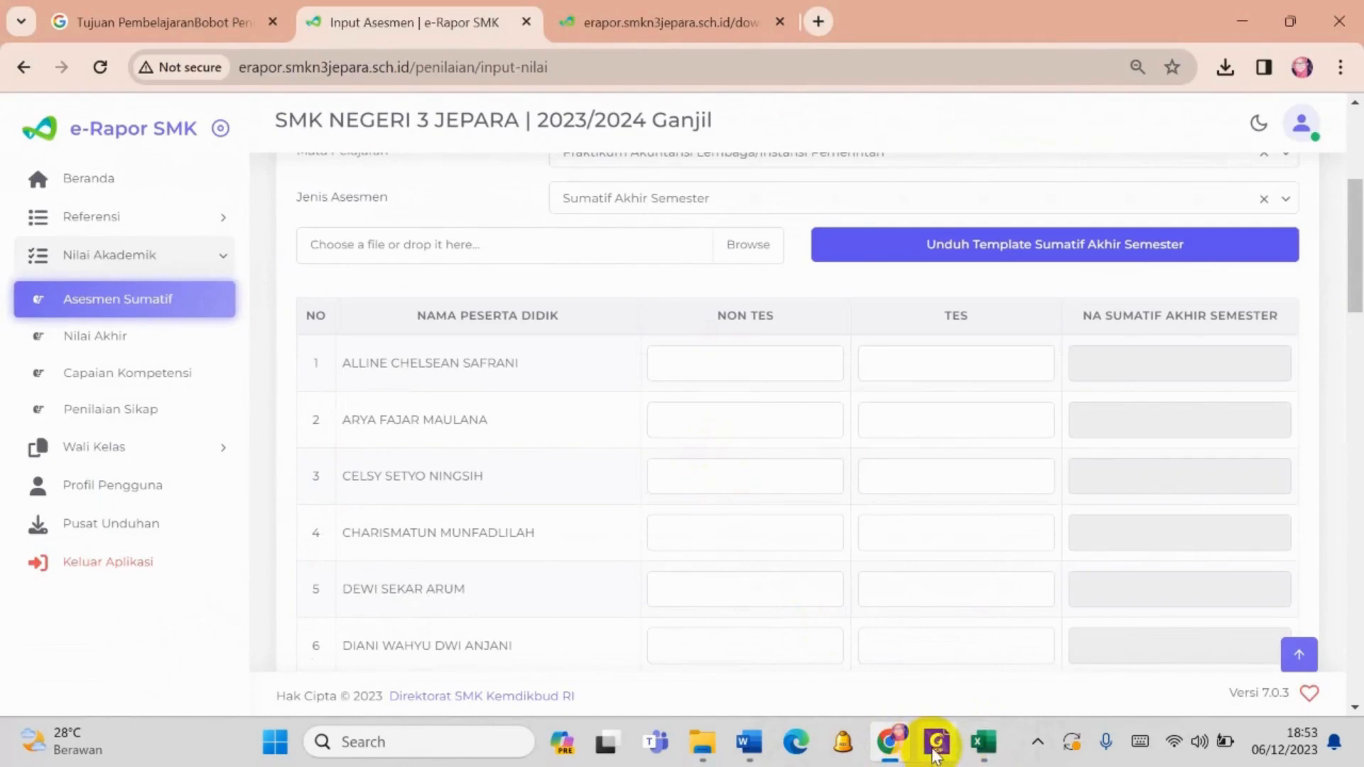
mouse_move(984, 744)
click(630, 645)
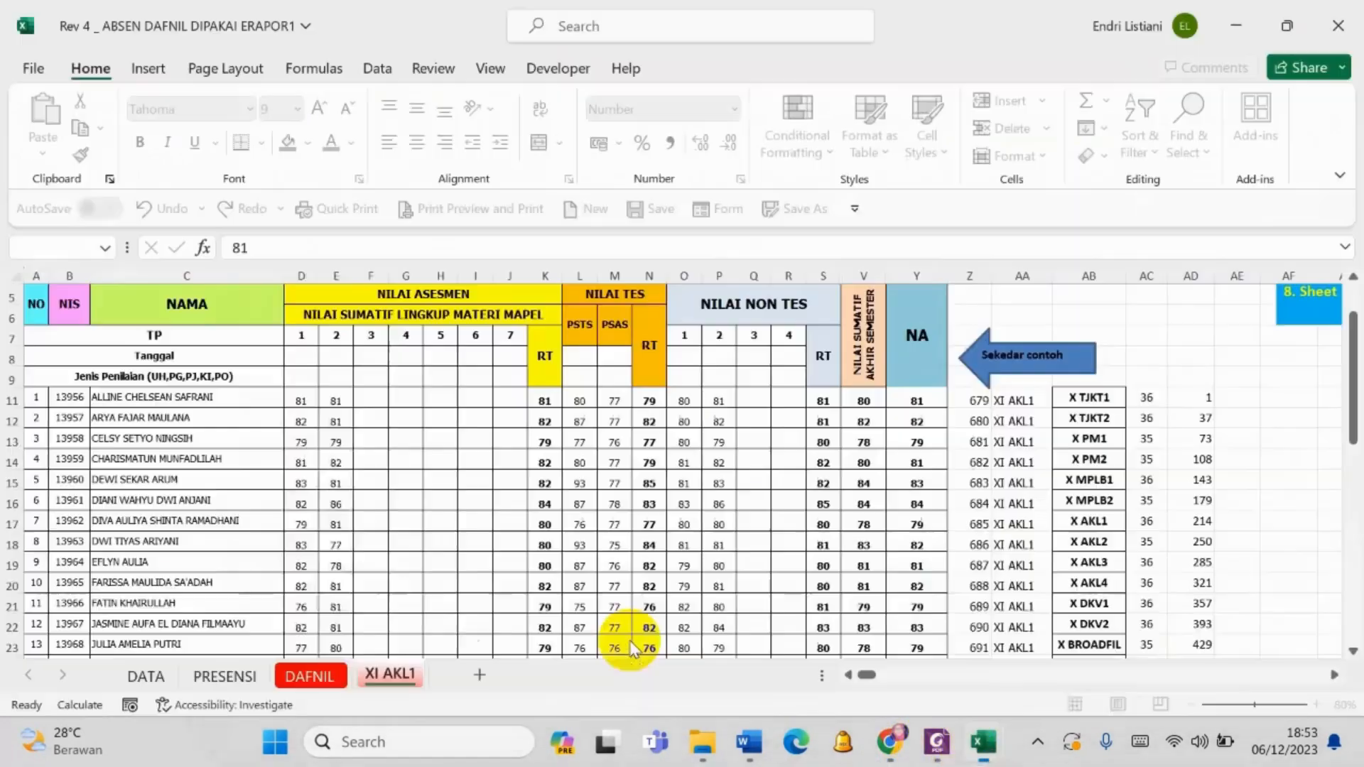
drag(823, 399, 822, 548)
key(ctrl+c)
mouse_move(1009, 753)
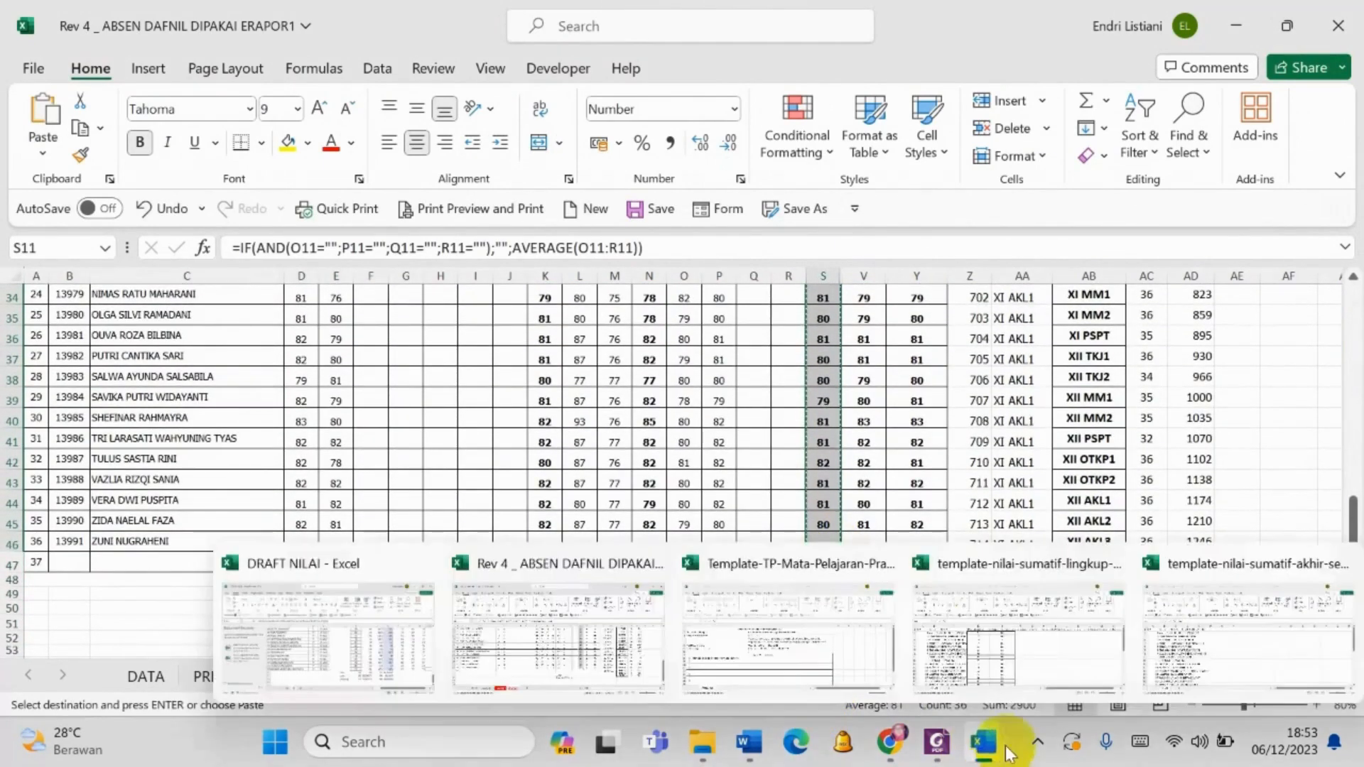
click(1225, 636)
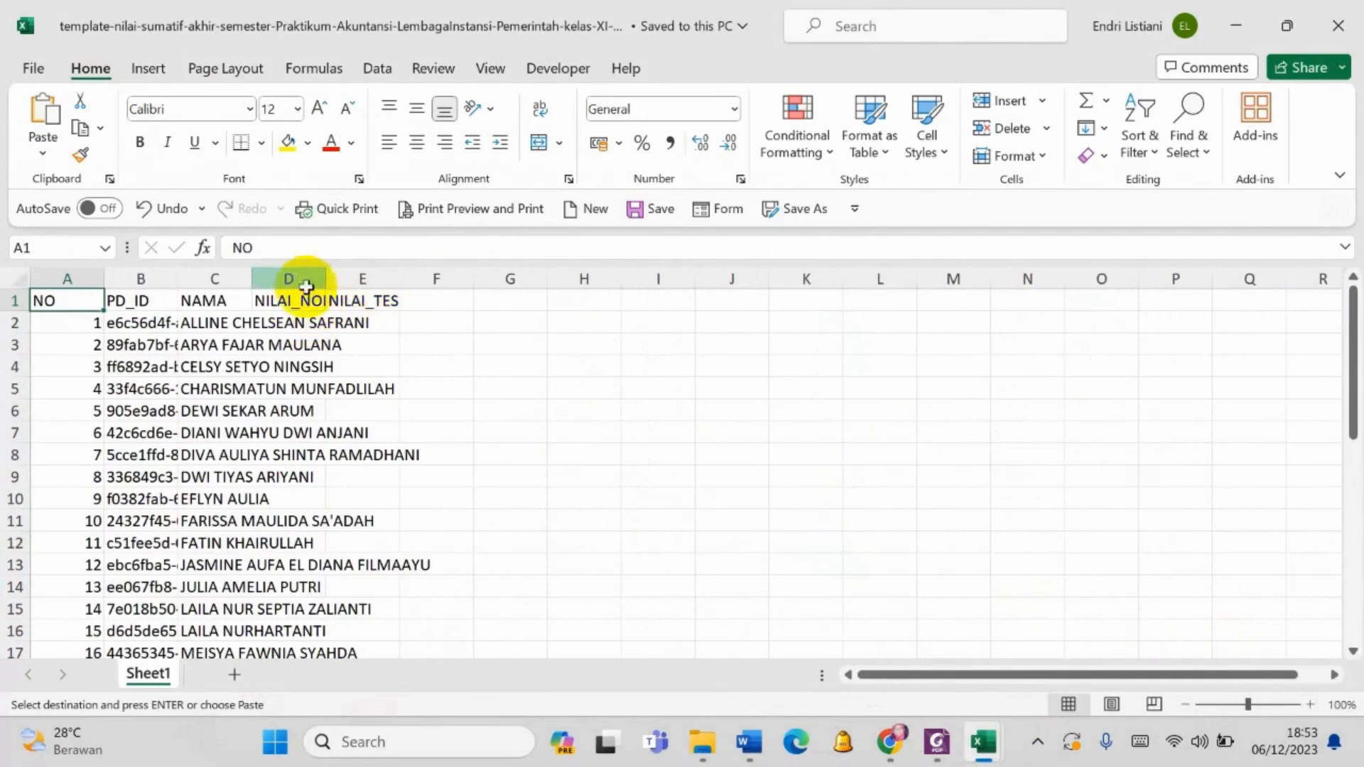
click(306, 321)
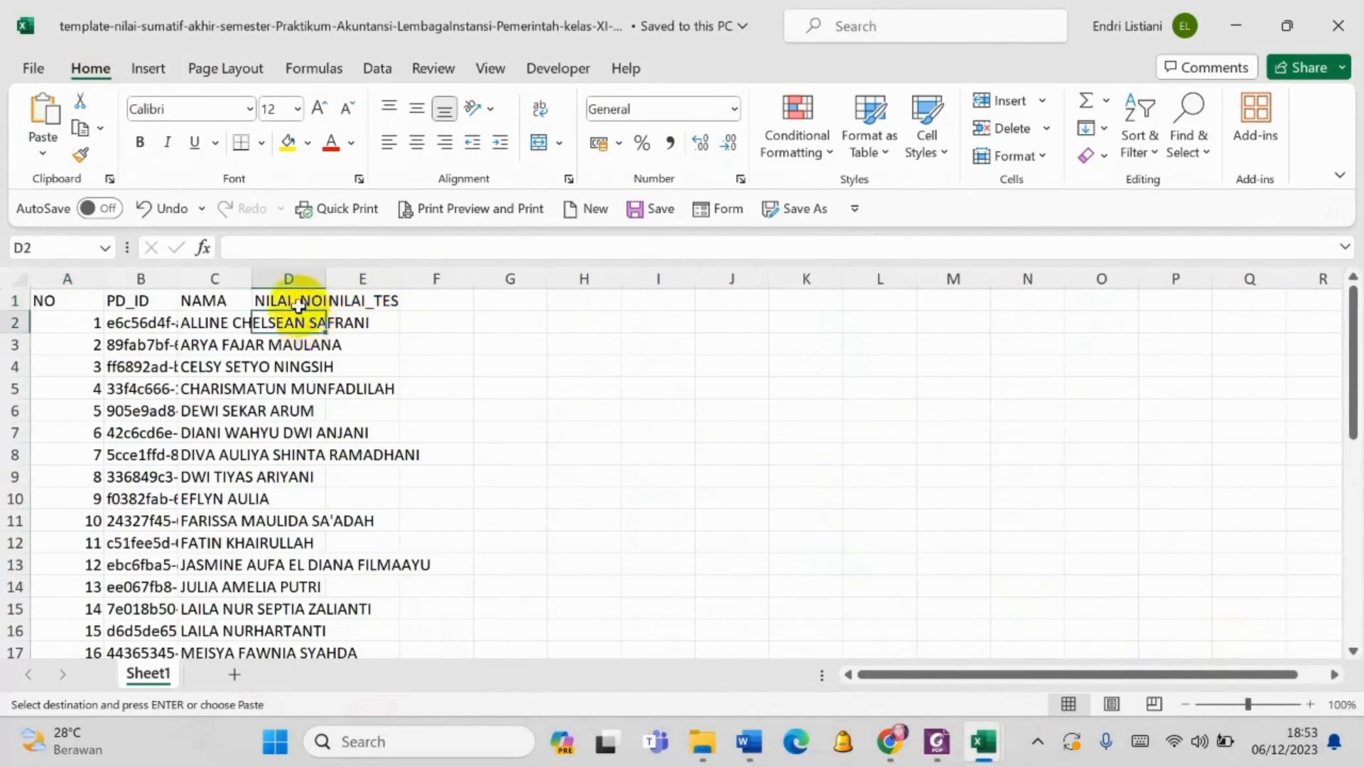
click(42, 149)
click(39, 312)
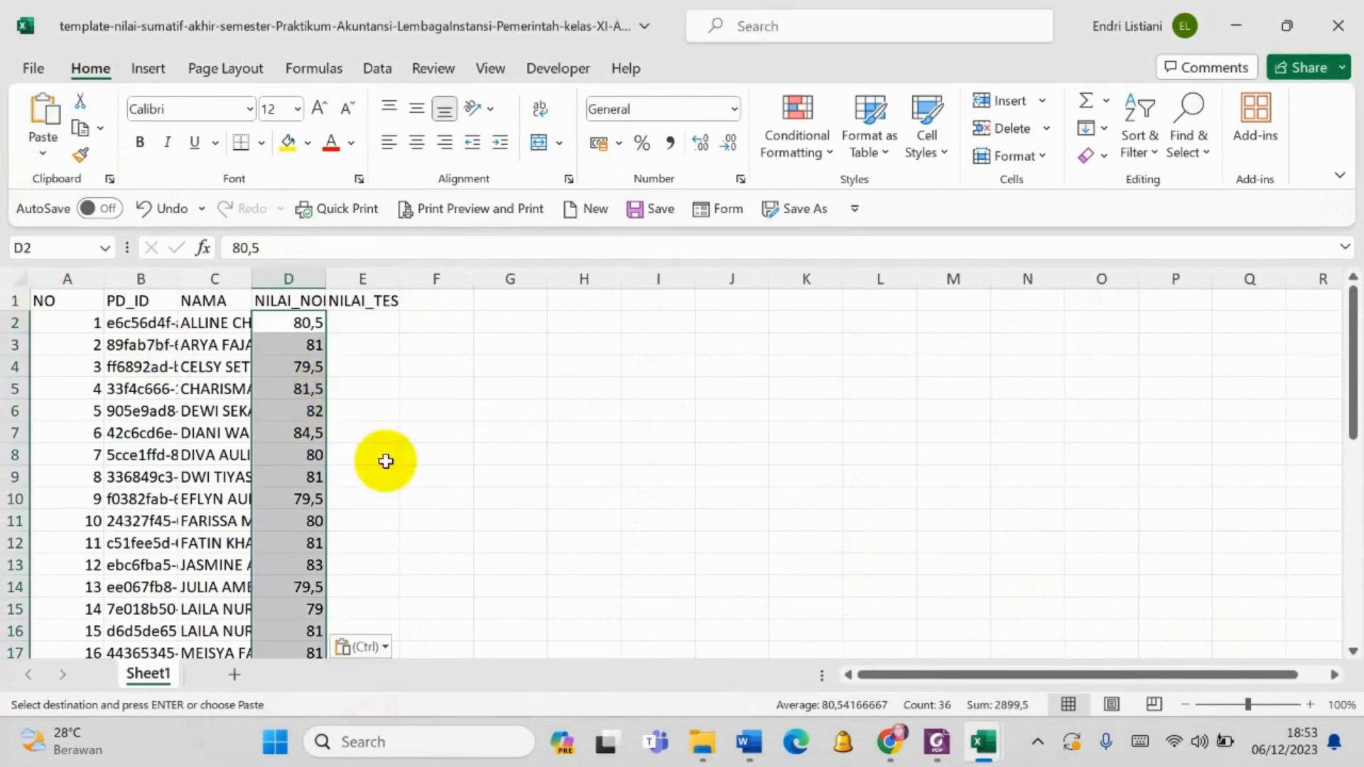
- Copy the test averages N11:N46 from the XI AKL1 sheet and paste them as values only into the akhir-semester template from E2
mouse_move(981, 742)
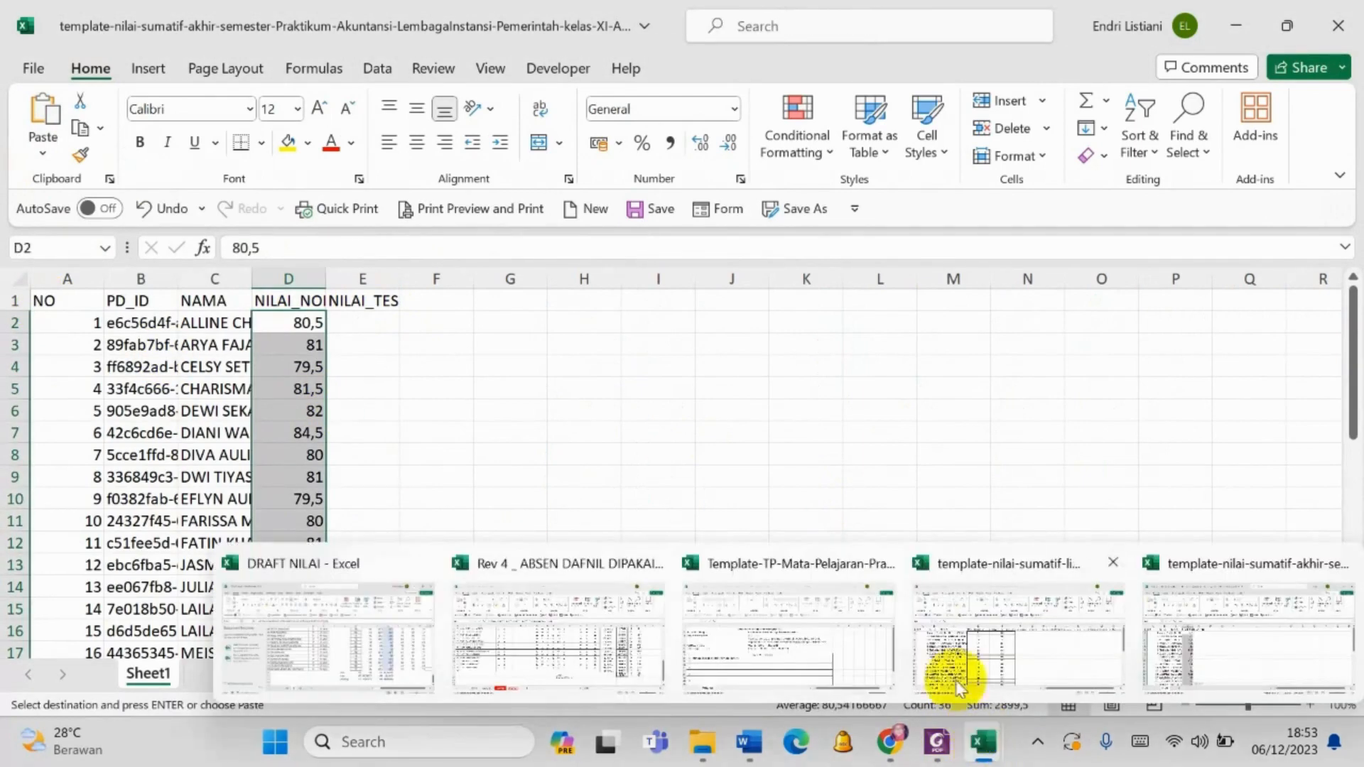
click(578, 625)
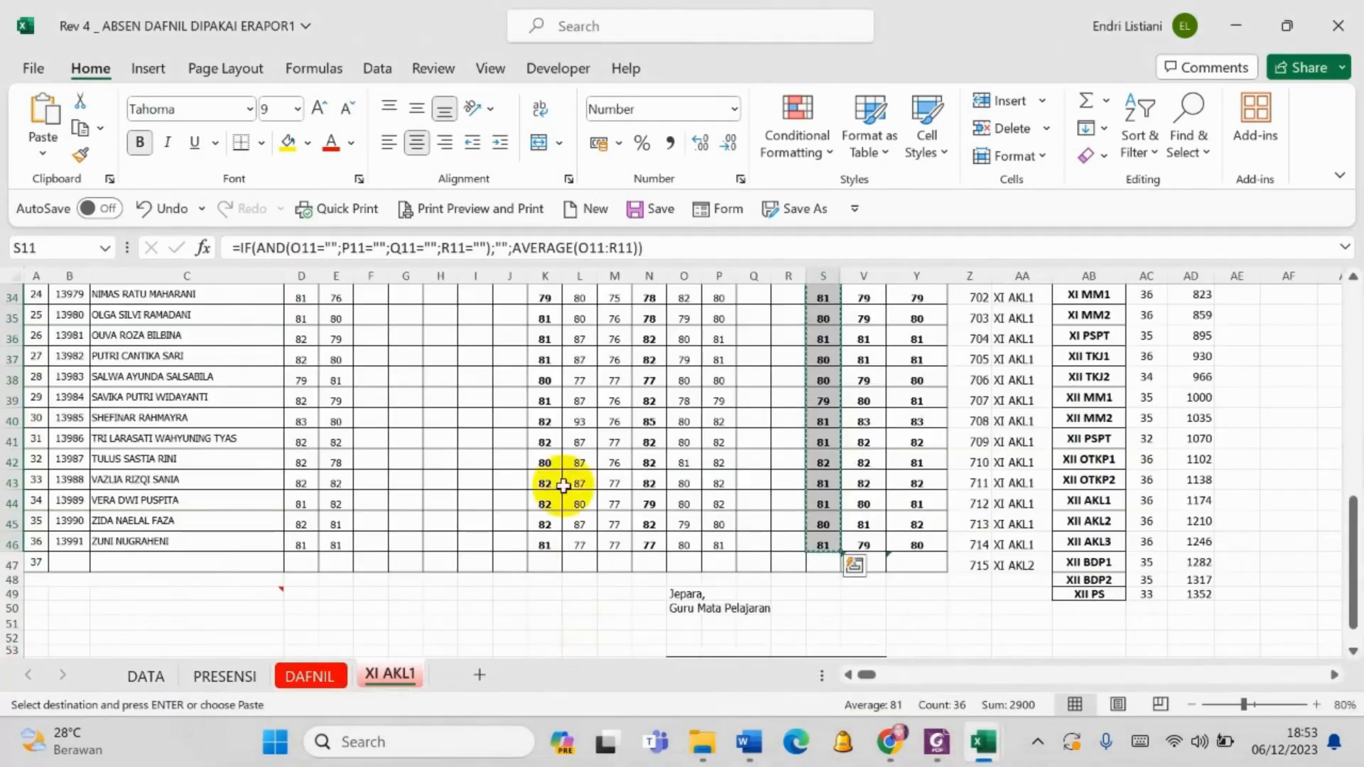
drag(649, 435, 661, 523)
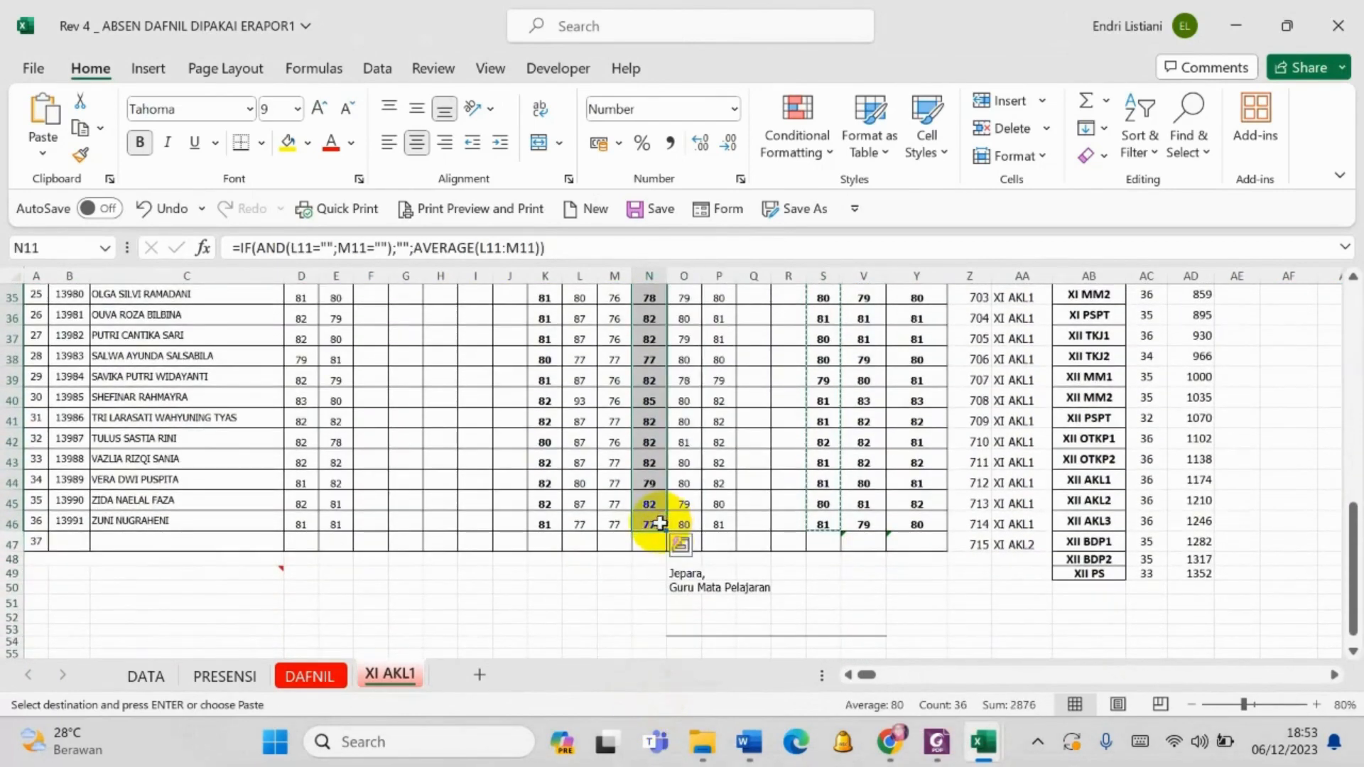
key(ctrl+c)
scroll(852, 618, up, 5)
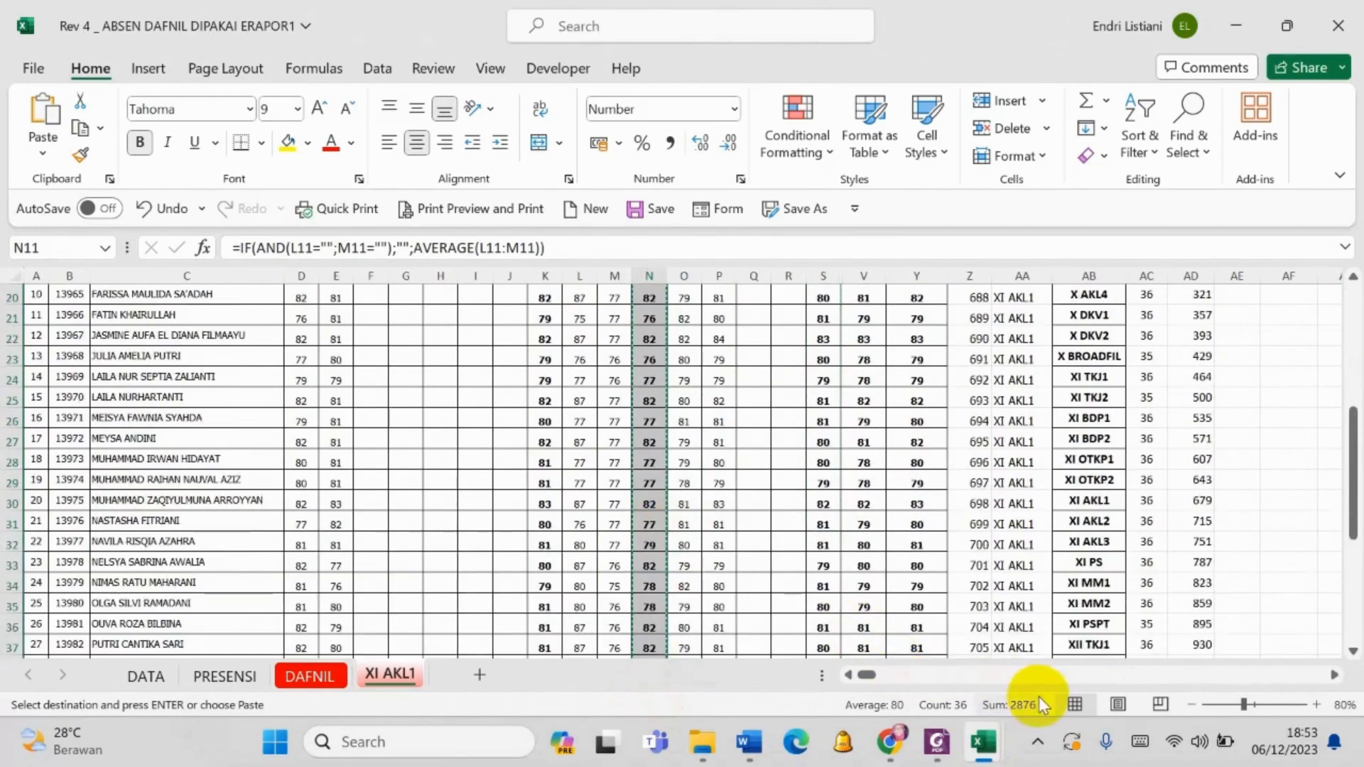
mouse_move(983, 741)
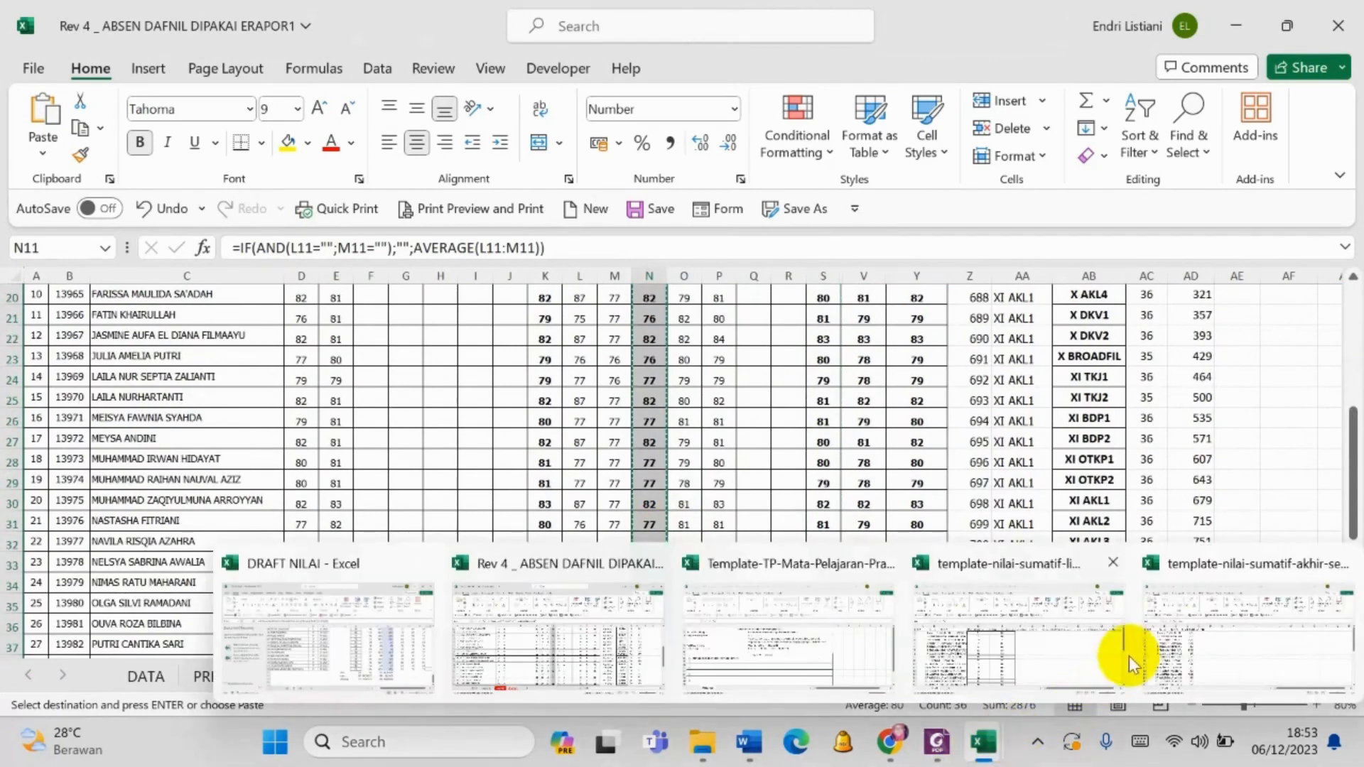
click(1083, 622)
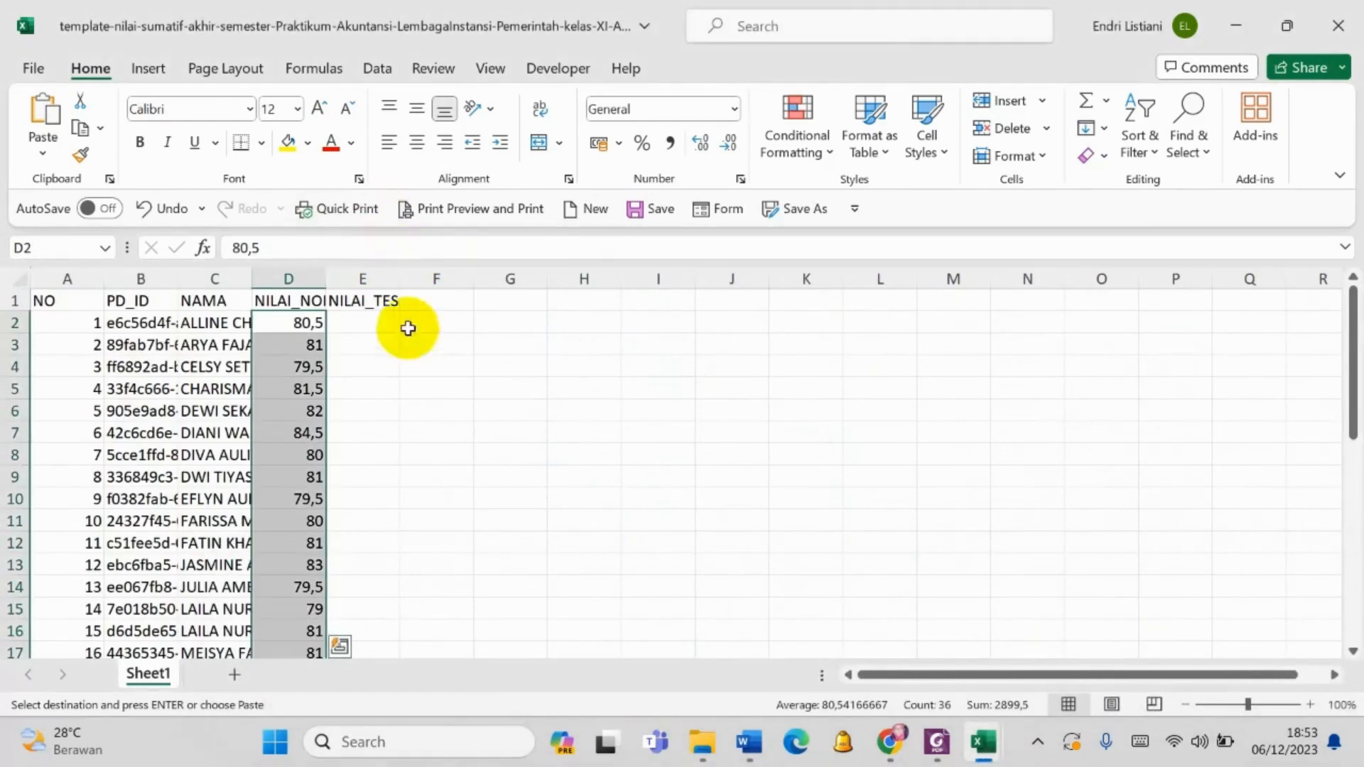
click(366, 324)
click(43, 151)
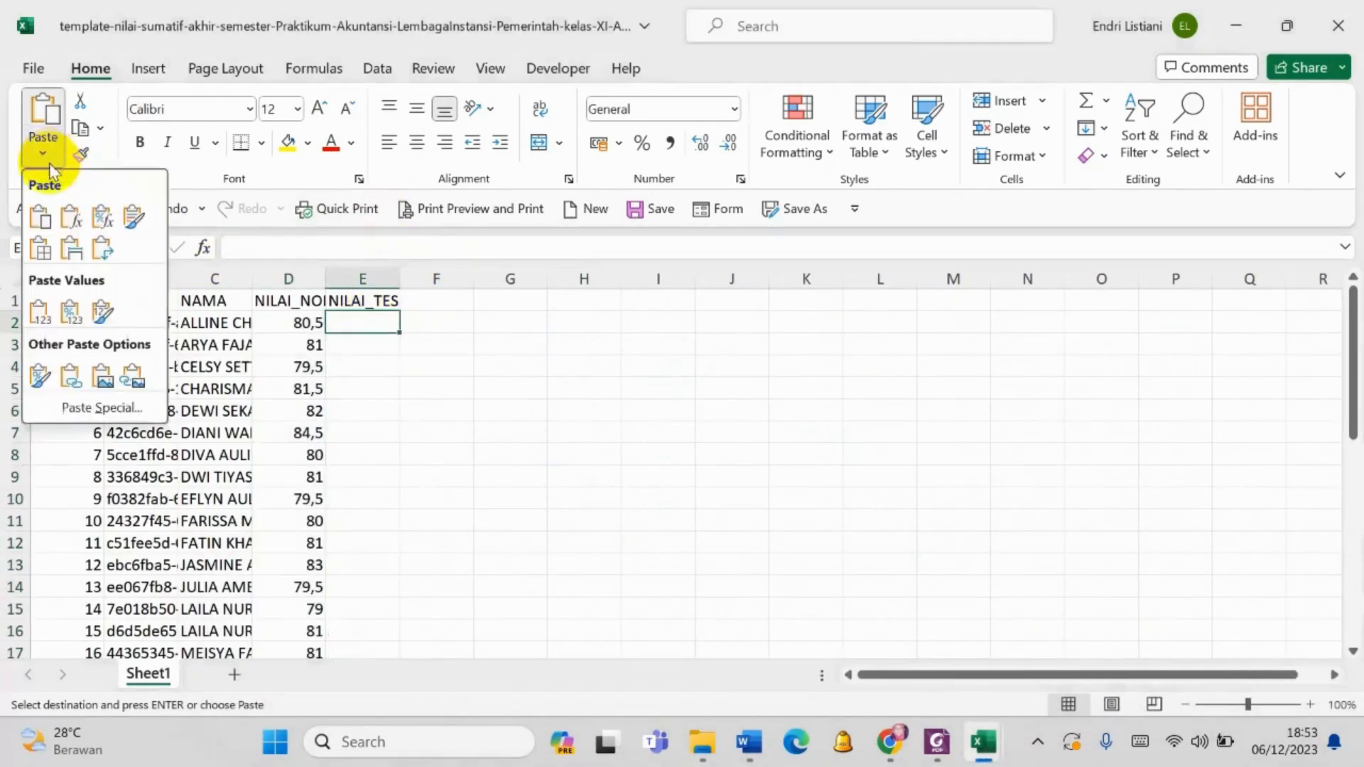
click(44, 311)
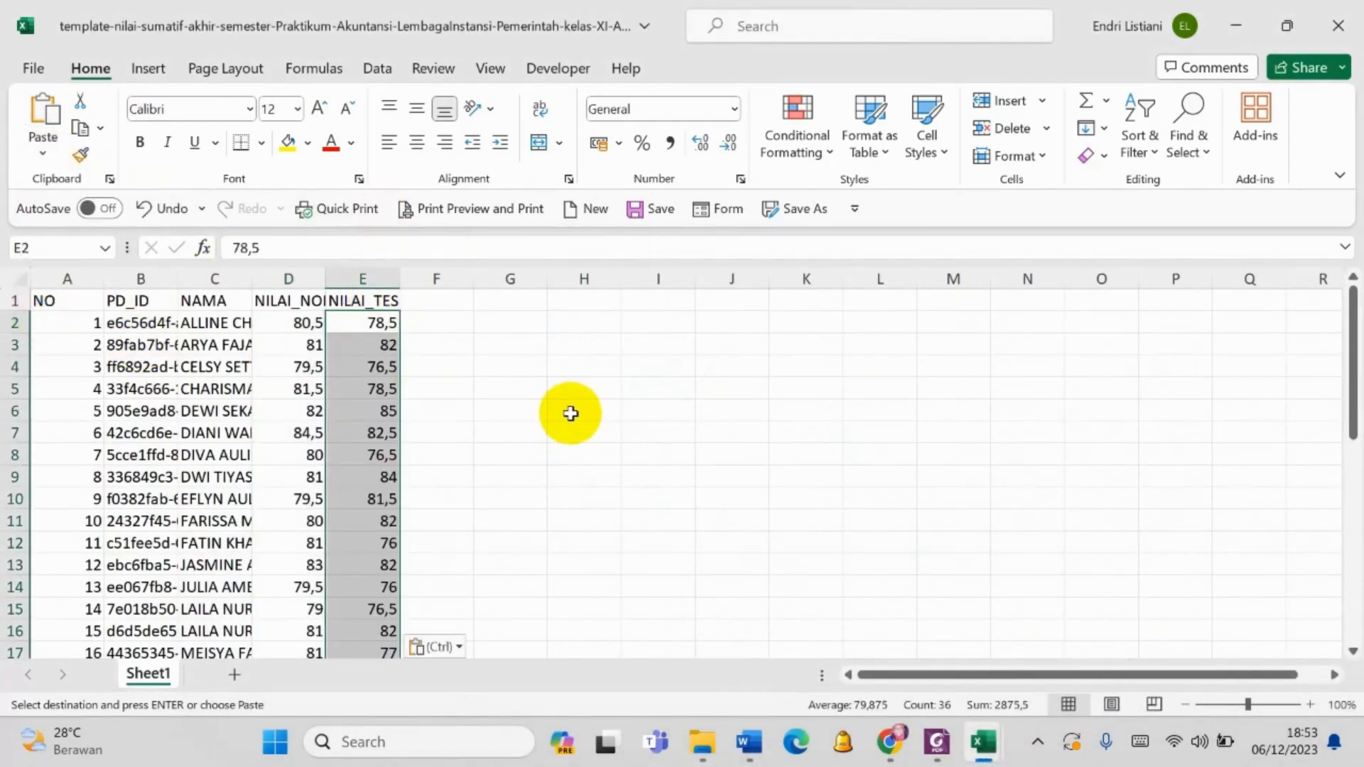
- Save and close the filled template-nilai-sumatif-akhir-semester workbook, and upload that file to the Sumatif Akhir Semester form in e-Rapor in Chrome
key(ctrl+s)
click(1338, 25)
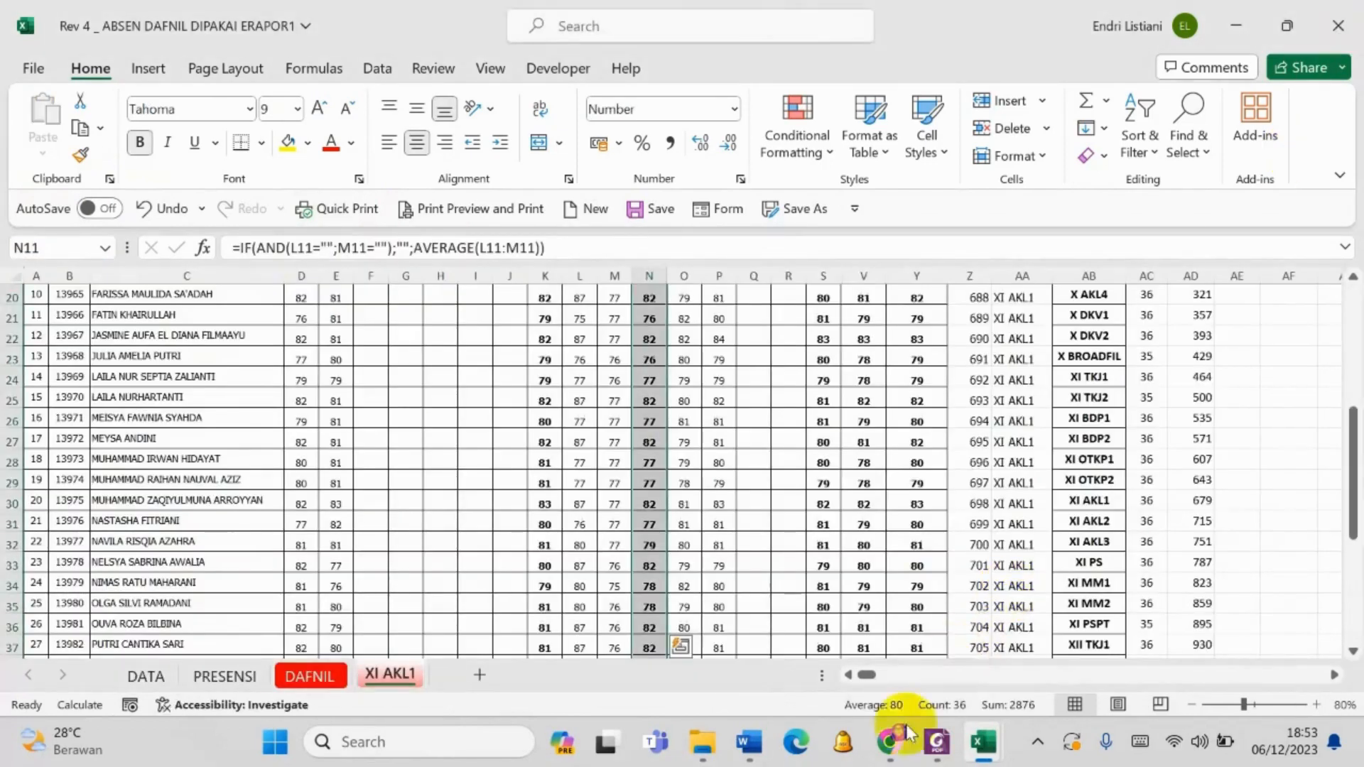
click(889, 738)
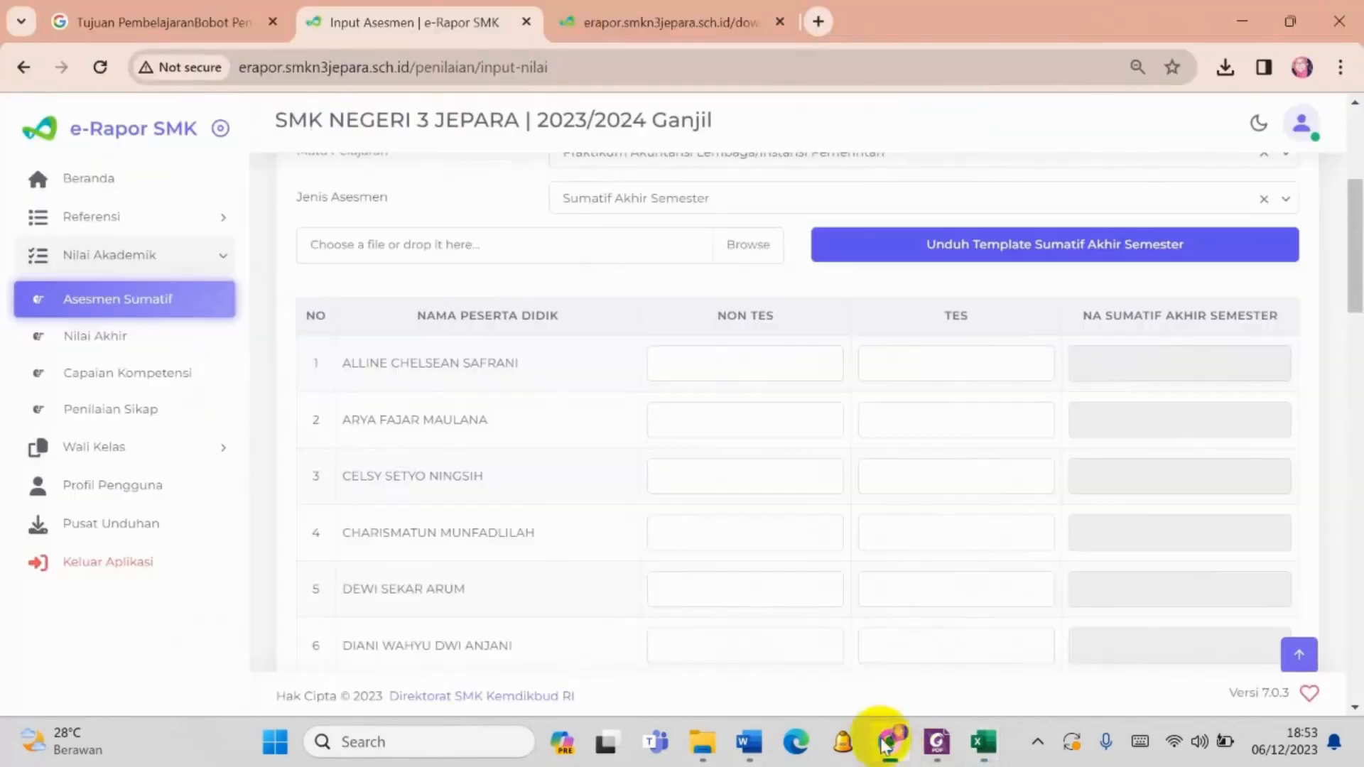
click(739, 241)
click(288, 239)
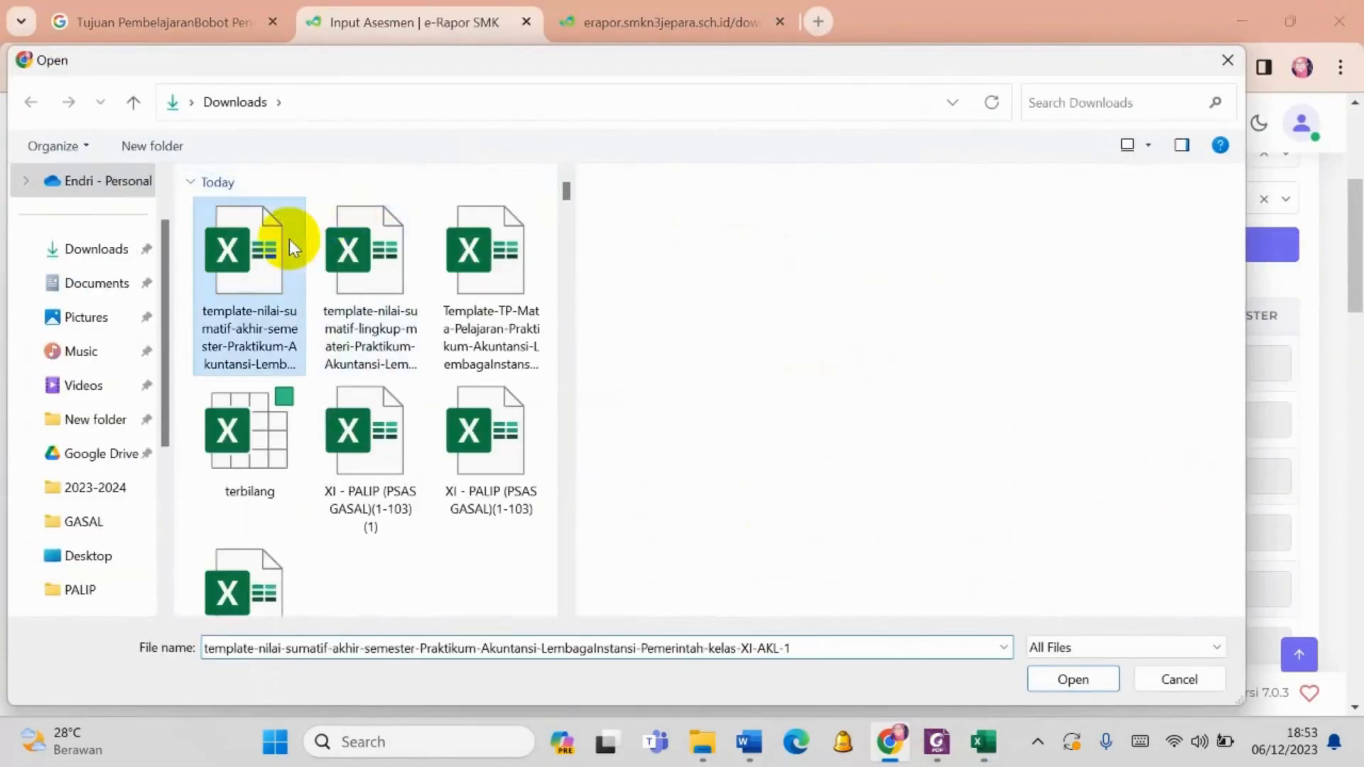
click(1069, 680)
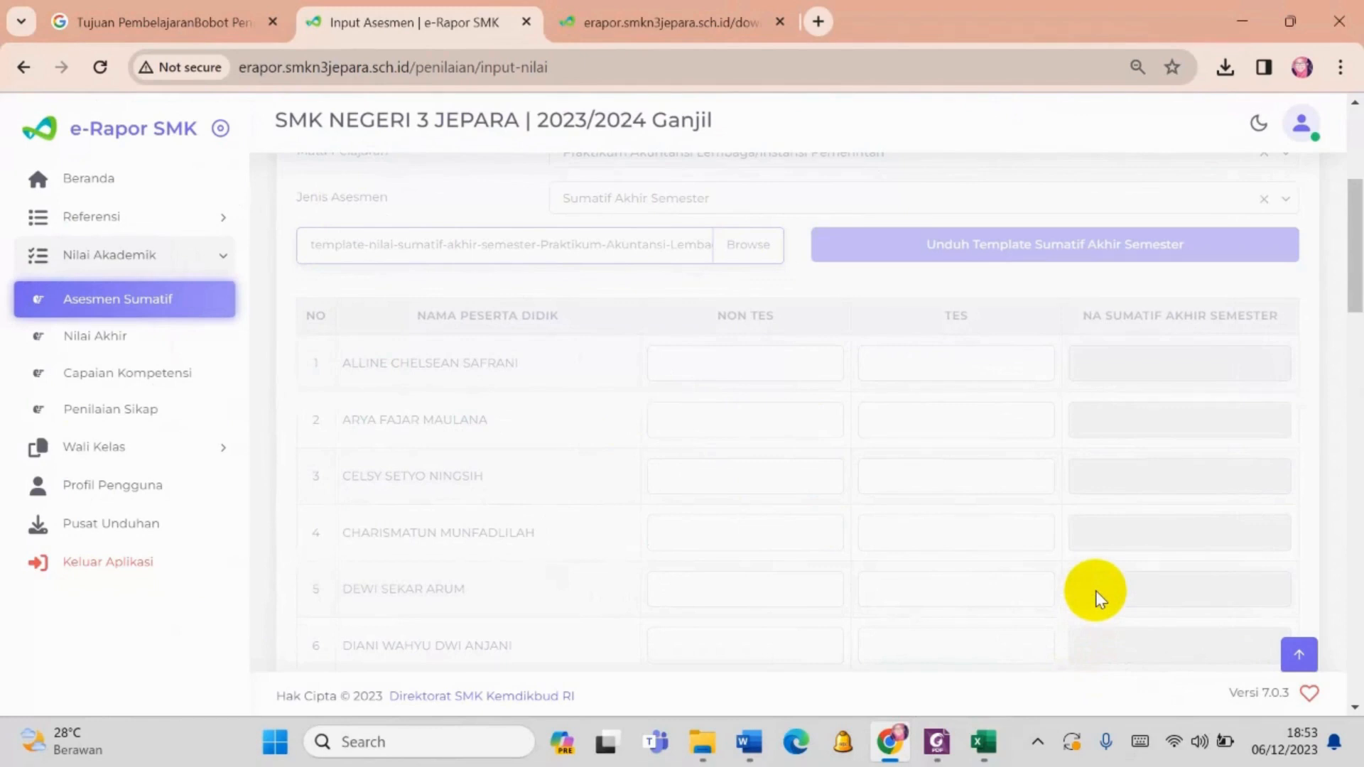
- Compare the uploaded NA Sumatif Akhir Semester values in e-Rapor with the NILAI SUMATIF AKHIR SEMESTER column of the XI AKL1 sheet in Excel
scroll(1141, 484, down, 20)
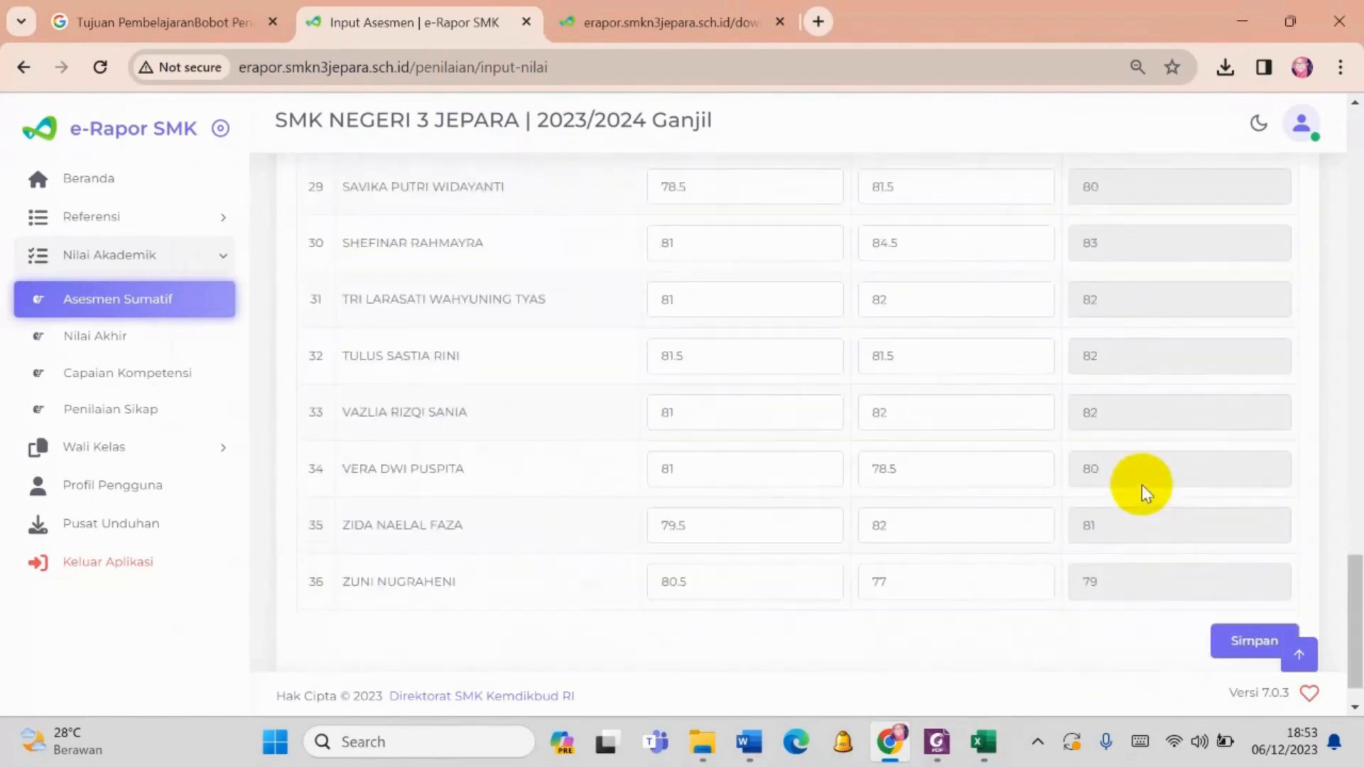
scroll(1141, 485, up, 20)
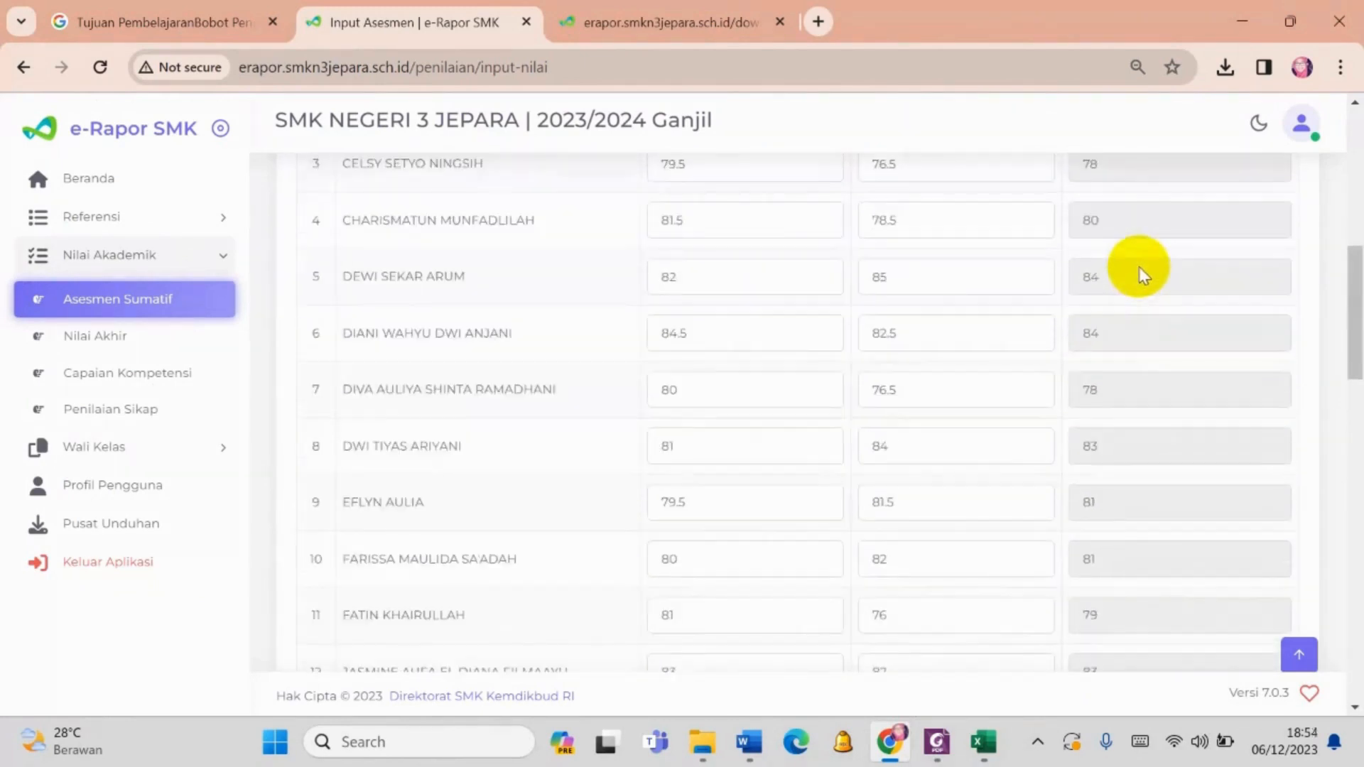
scroll(1141, 276, up, 5)
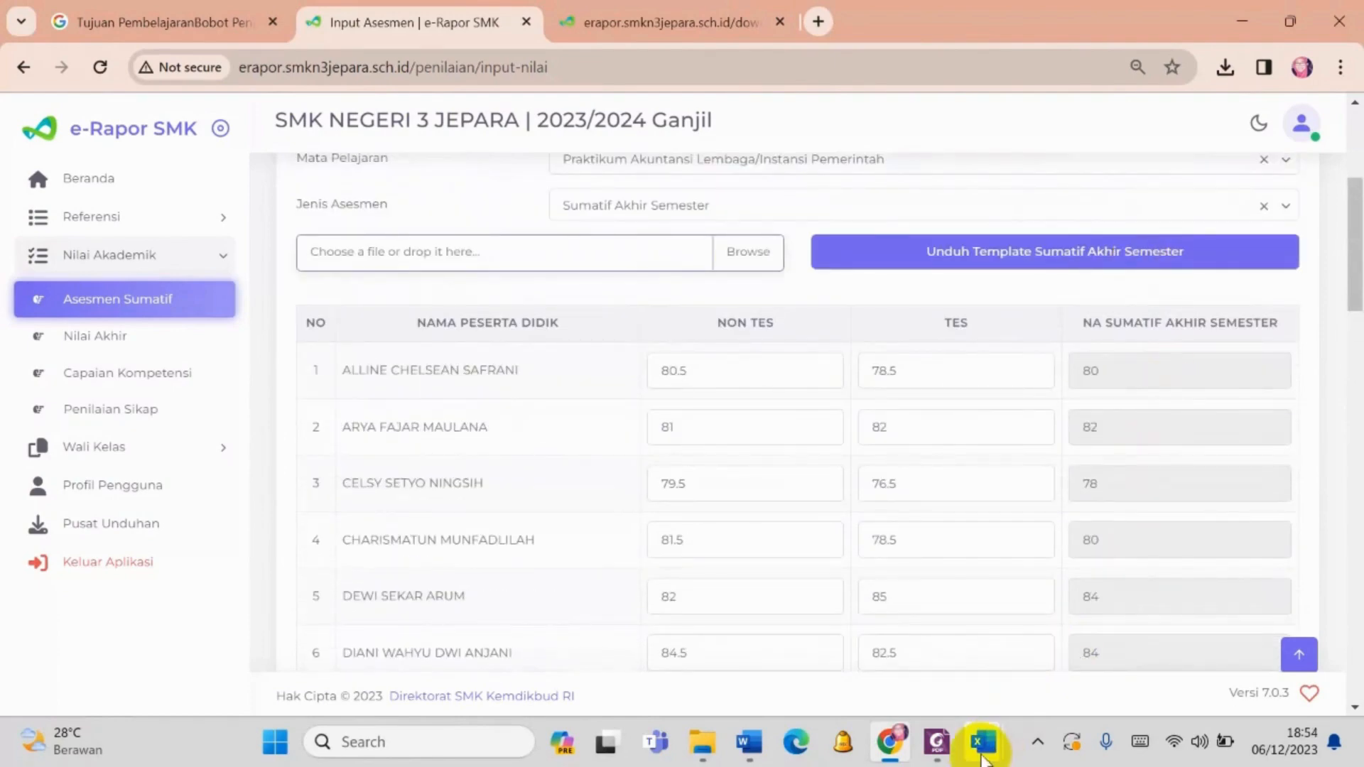
mouse_move(983, 759)
click(820, 667)
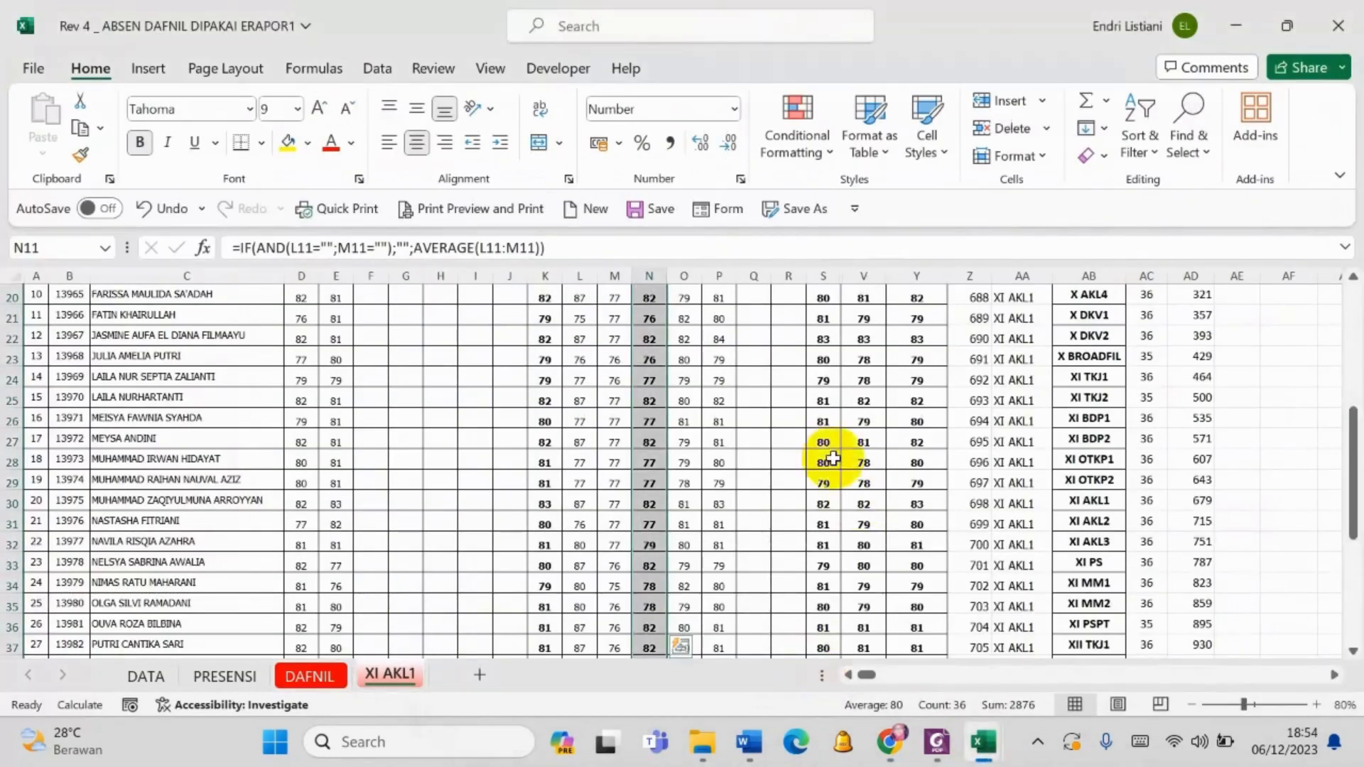
scroll(846, 444, up, 8)
scroll(859, 433, down, 2)
click(860, 423)
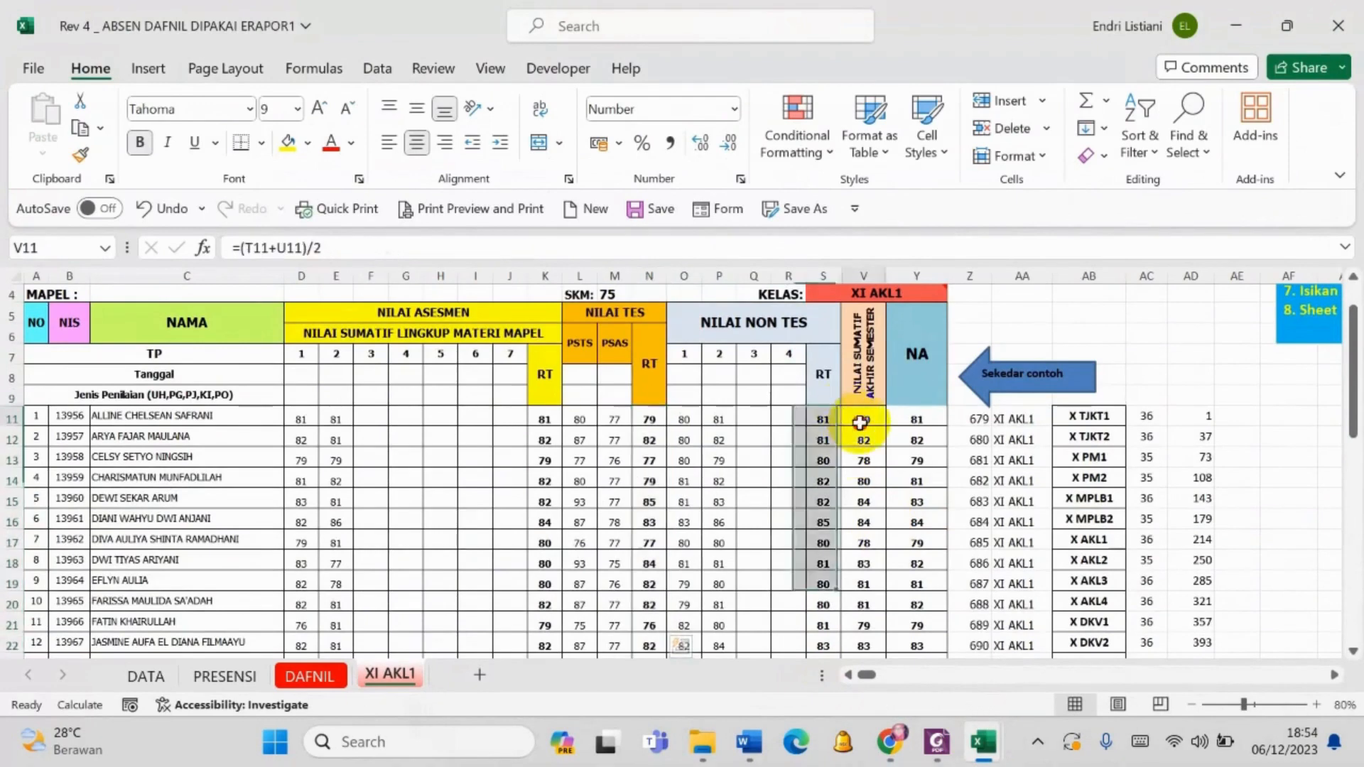
click(861, 443)
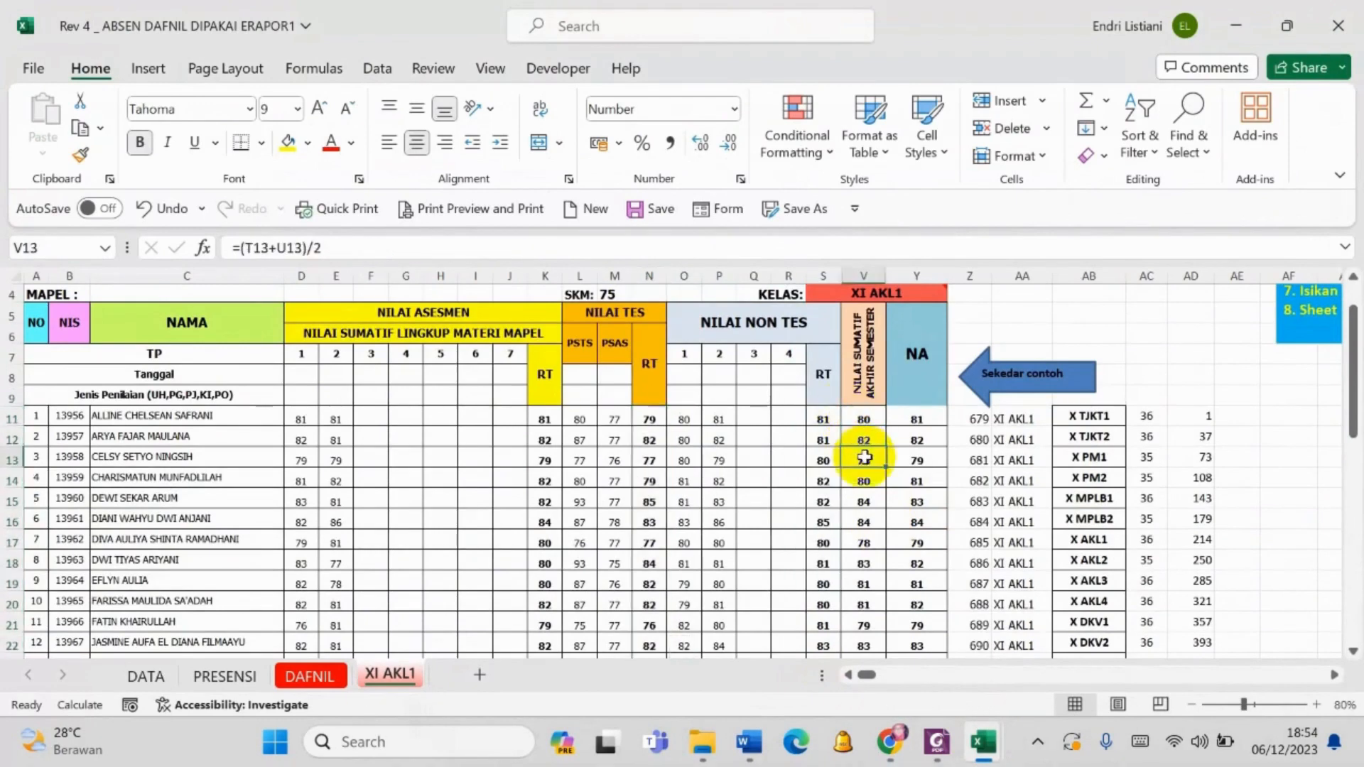
click(936, 741)
click(890, 739)
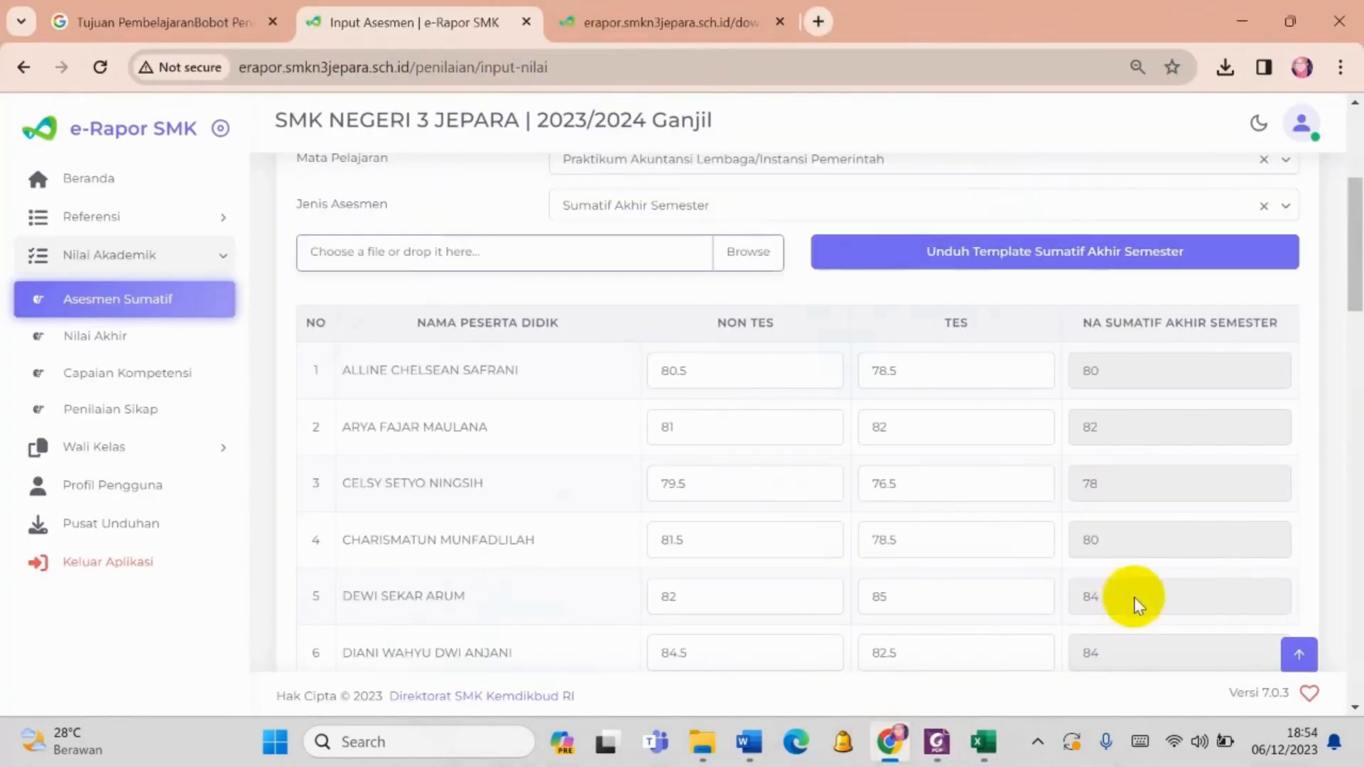
- Save the uploaded Sumatif Akhir Semester grades and dismiss the confirmation
scroll(1188, 587, down, 10)
scroll(1187, 588, down, 10)
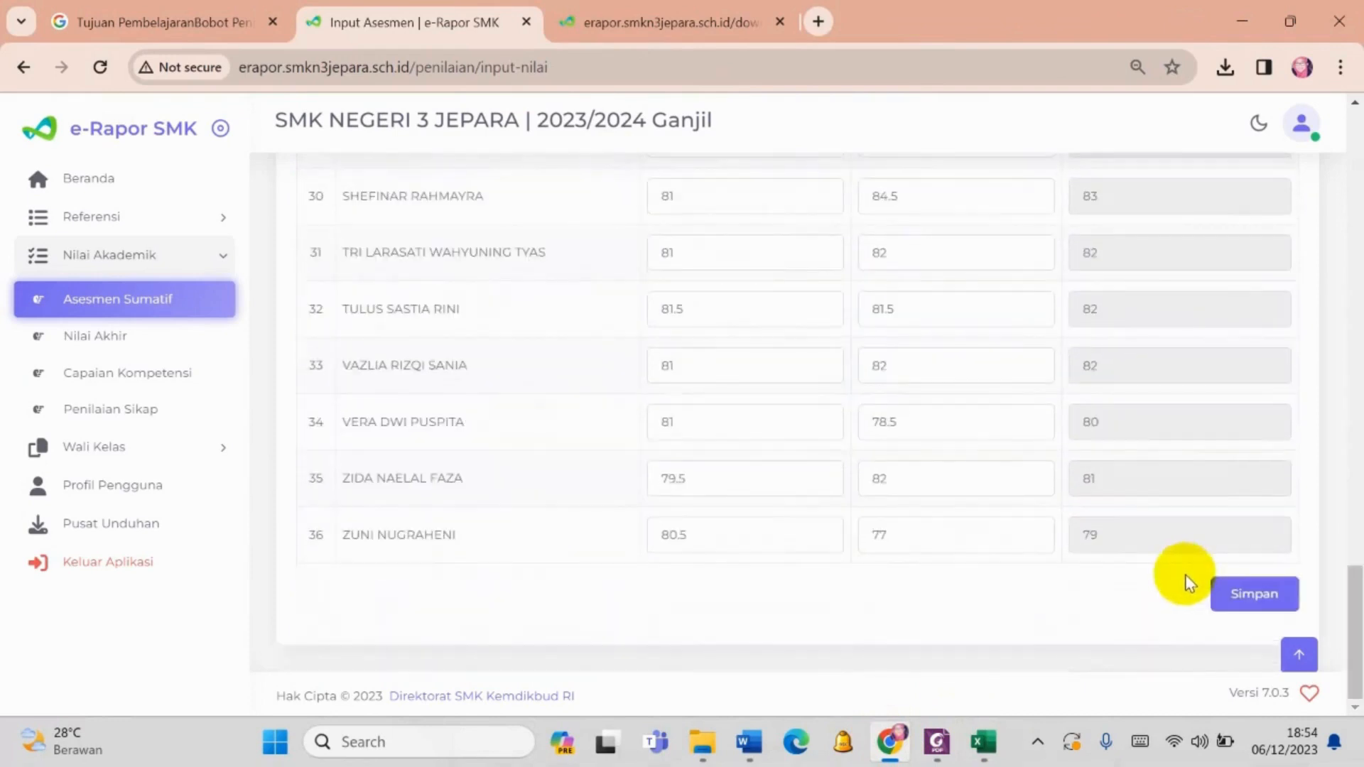
click(1255, 602)
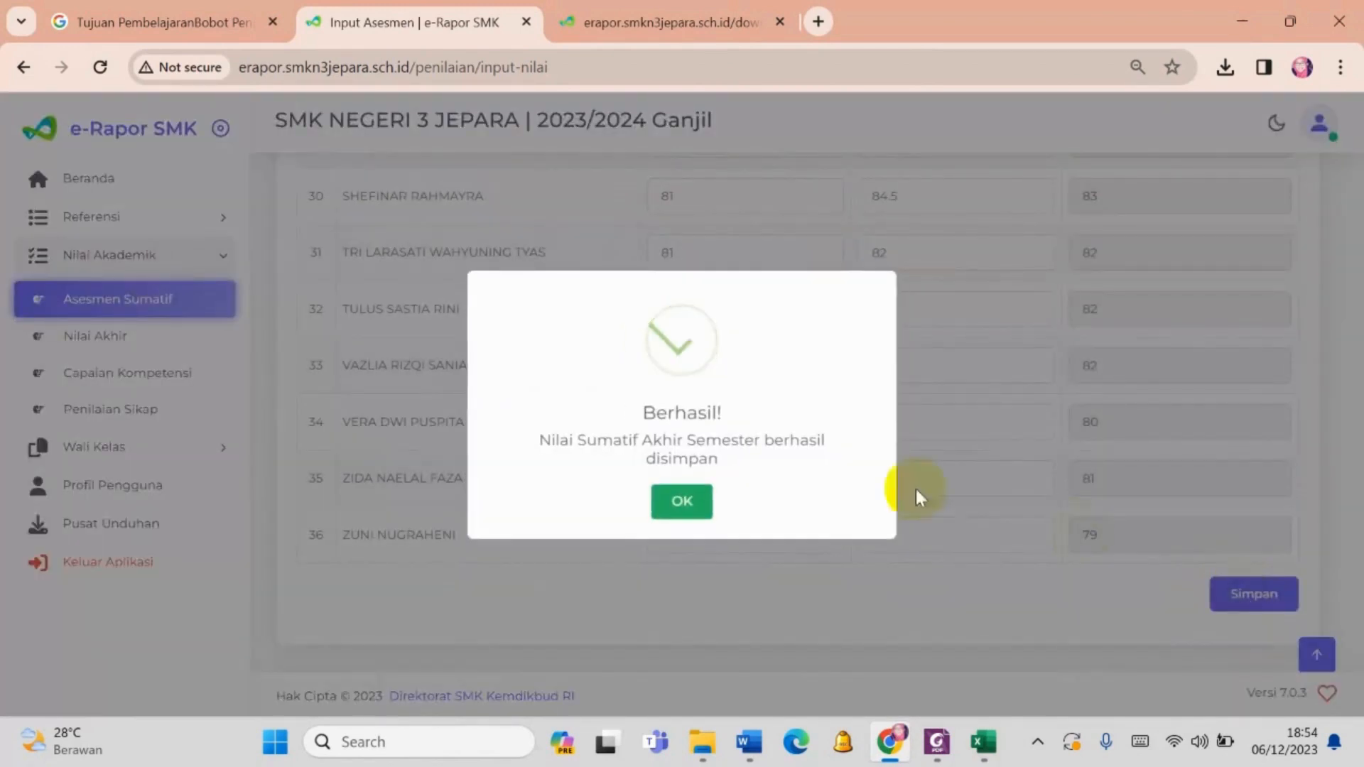
click(683, 525)
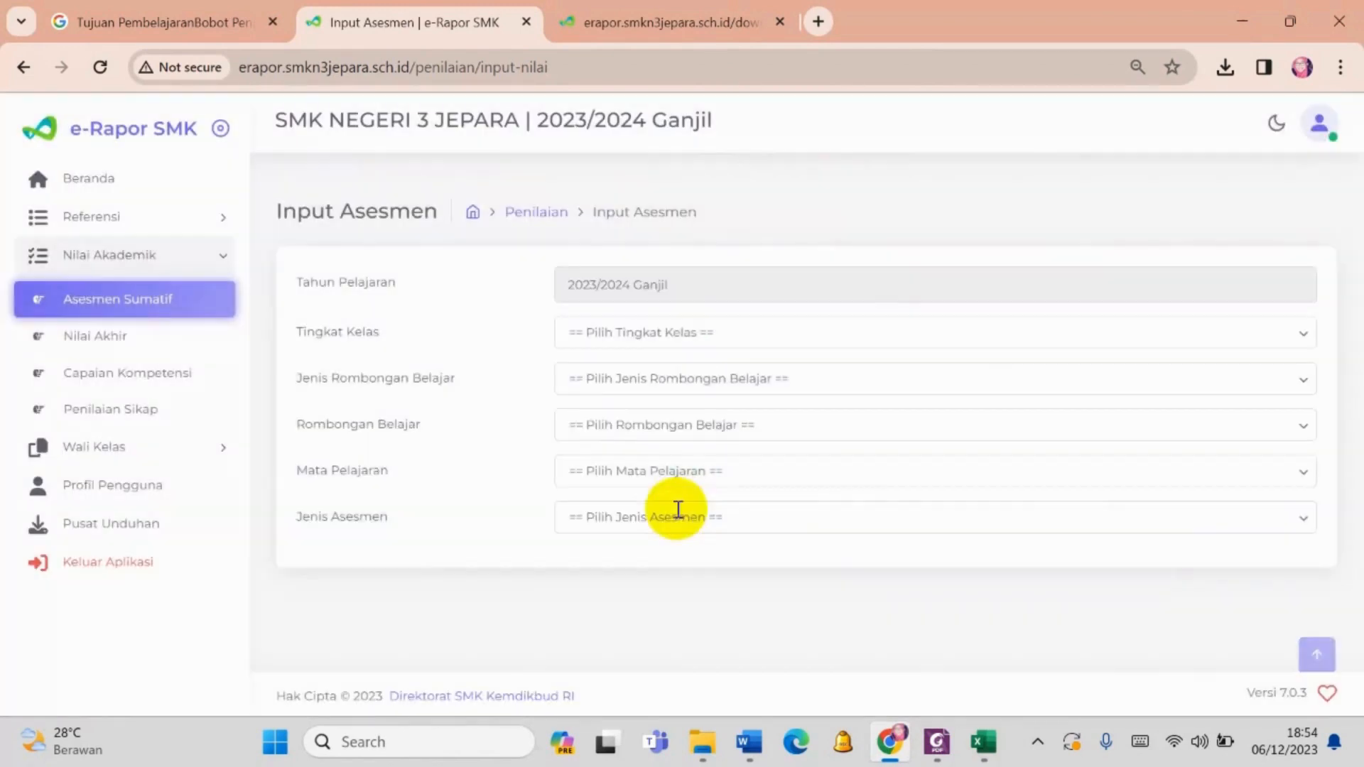
- Open the Nilai Akhir page and set Tingkat Kelas to Kelas 11 and Jenis Rombongan Belajar to Reguler
click(153, 340)
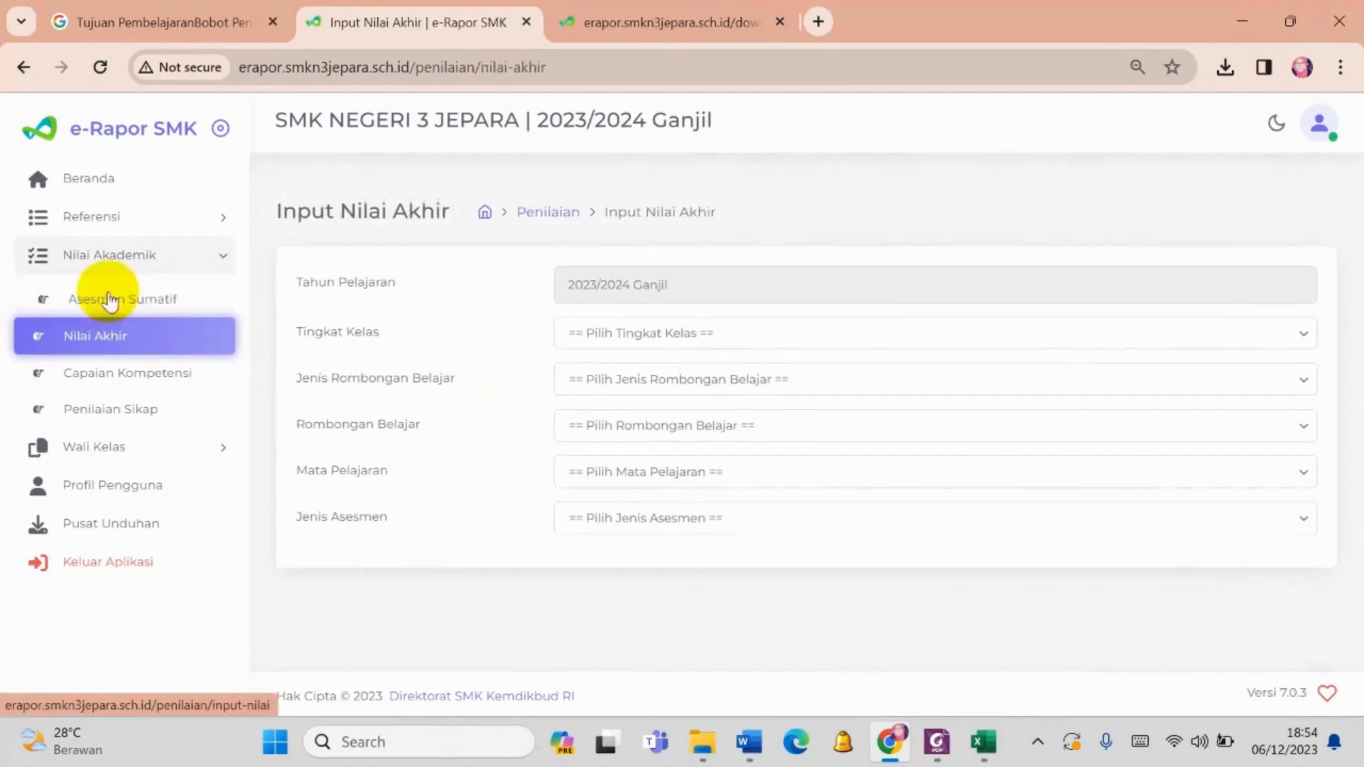
click(773, 335)
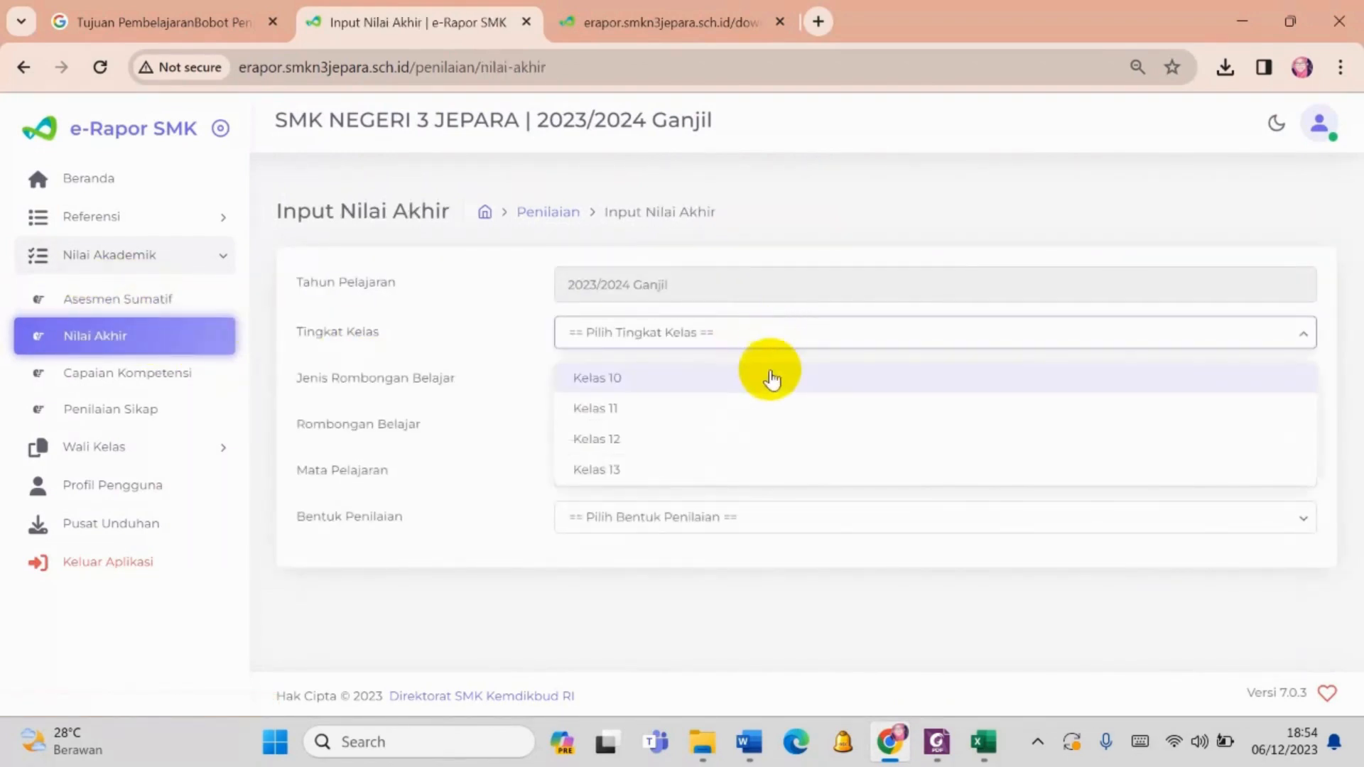
click(772, 379)
click(700, 331)
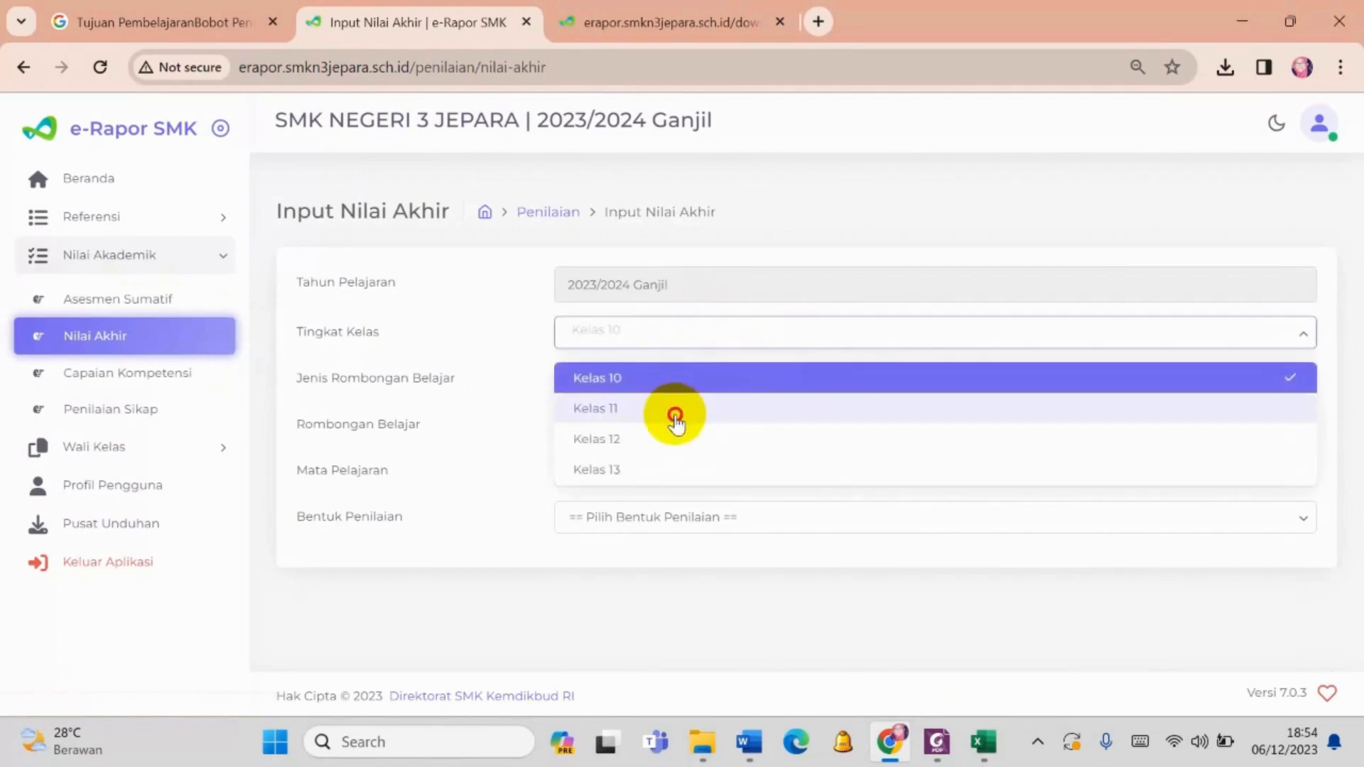
click(674, 410)
click(673, 390)
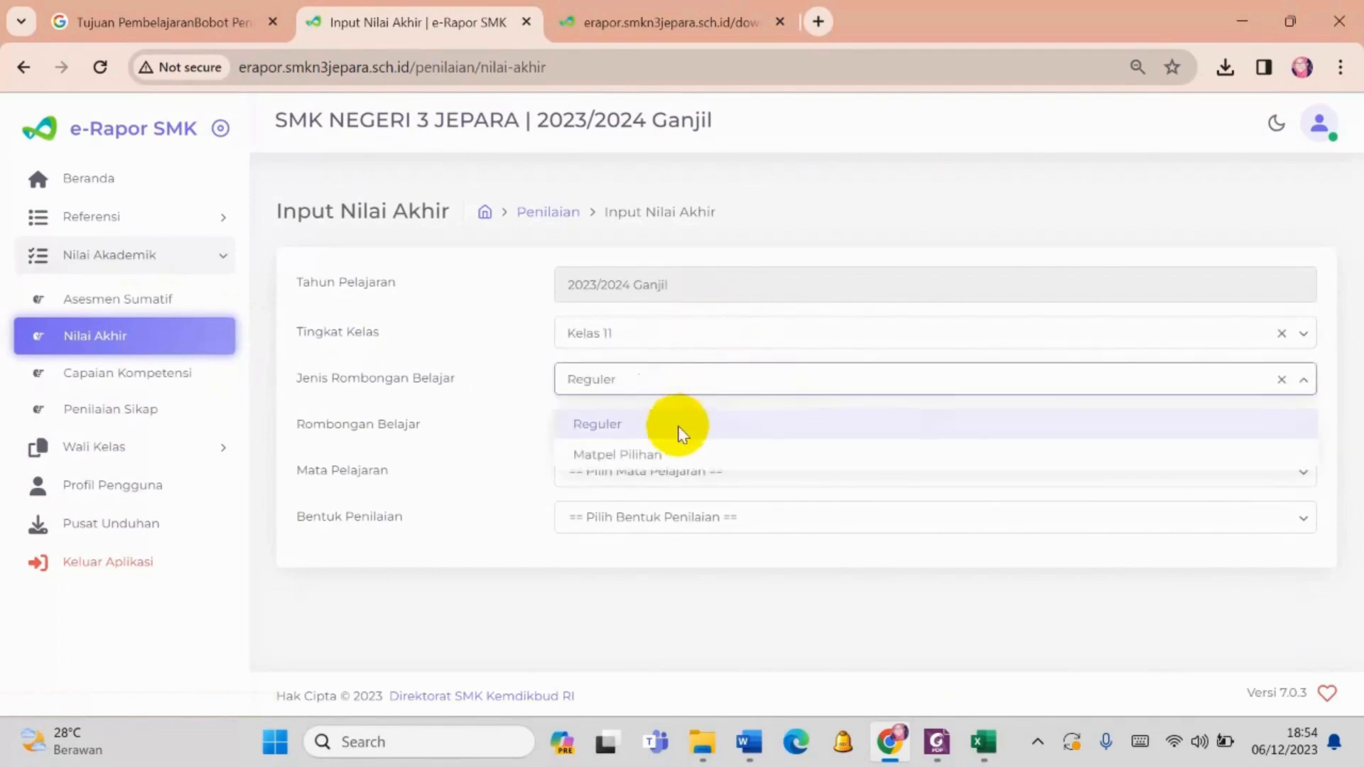
click(680, 428)
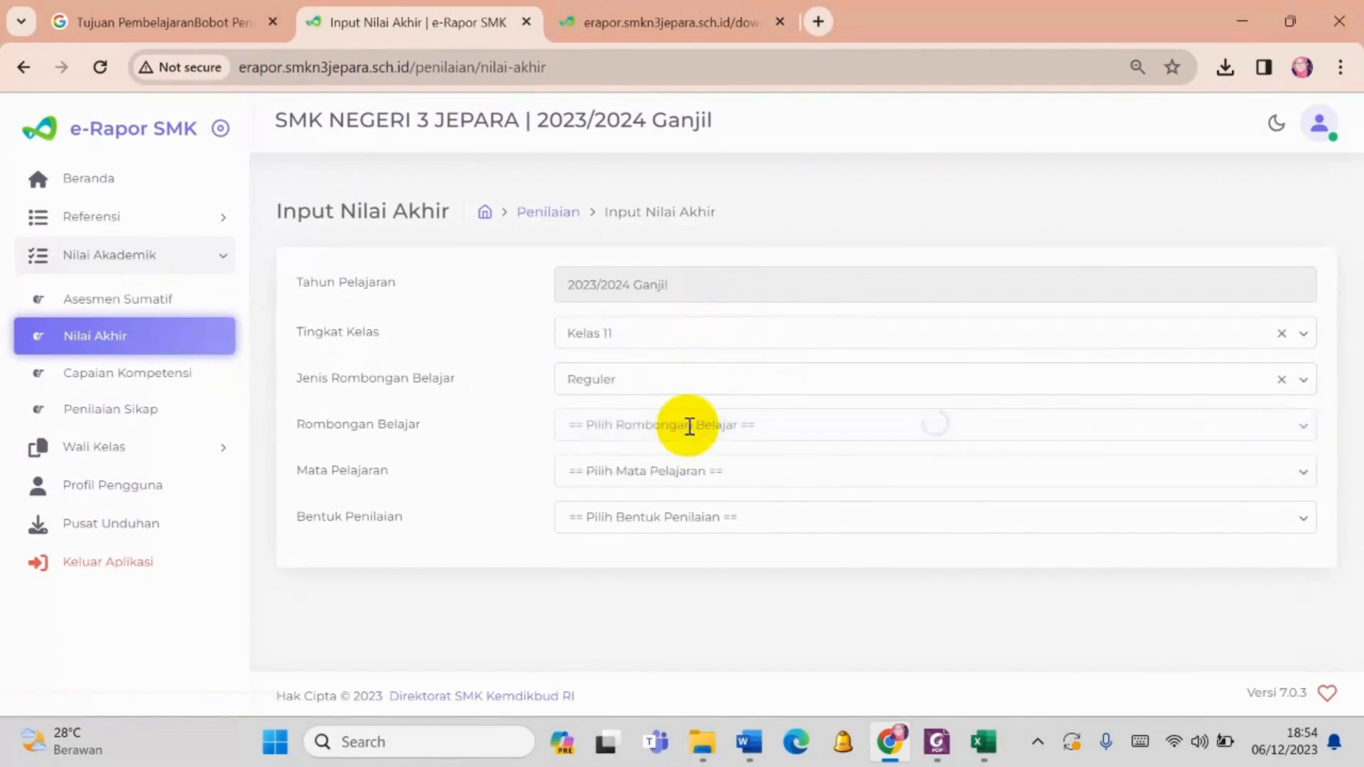
- Choose class XI AKL 1, subject Praktikum Akuntansi Lembaga/Instansi Pemerintah and Bentuk Penilaian Nilai Asesmen for the final grades
click(688, 425)
click(672, 533)
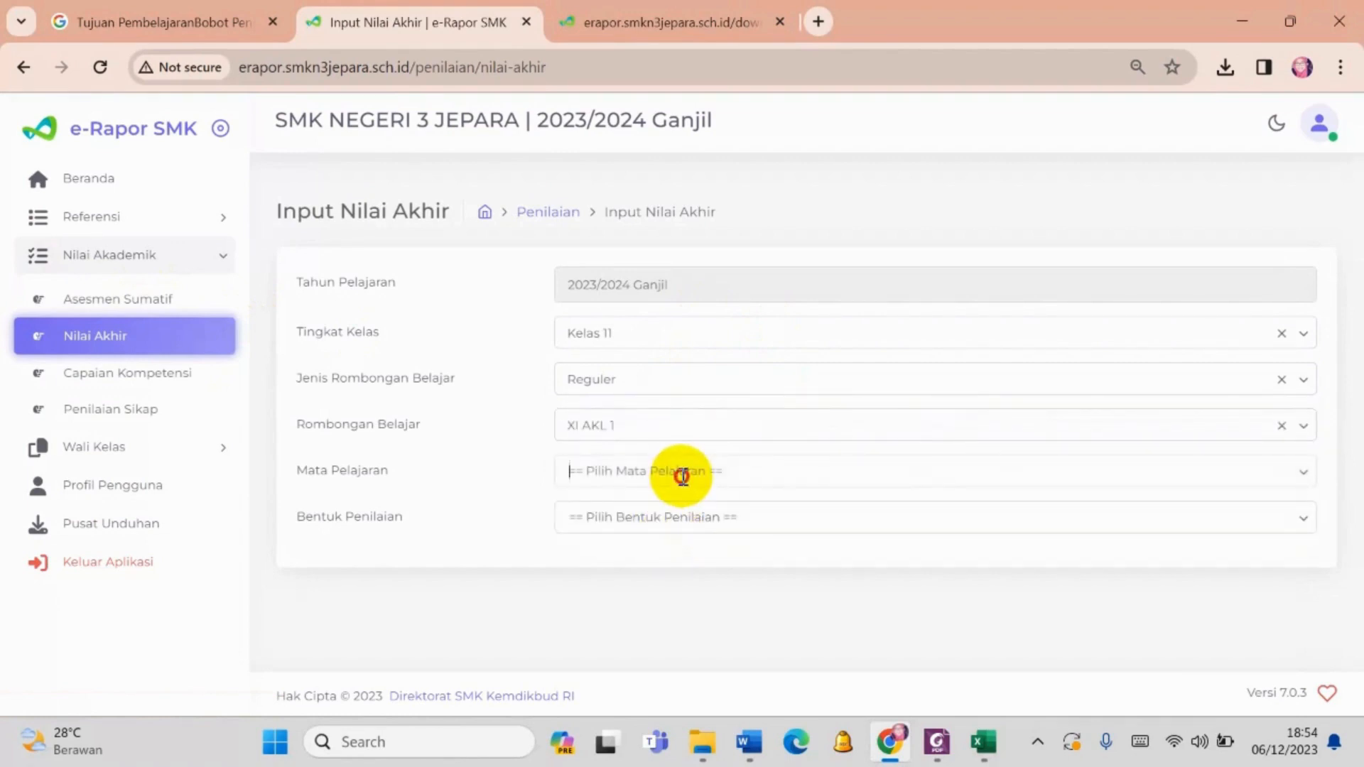
click(682, 473)
click(693, 517)
click(693, 517)
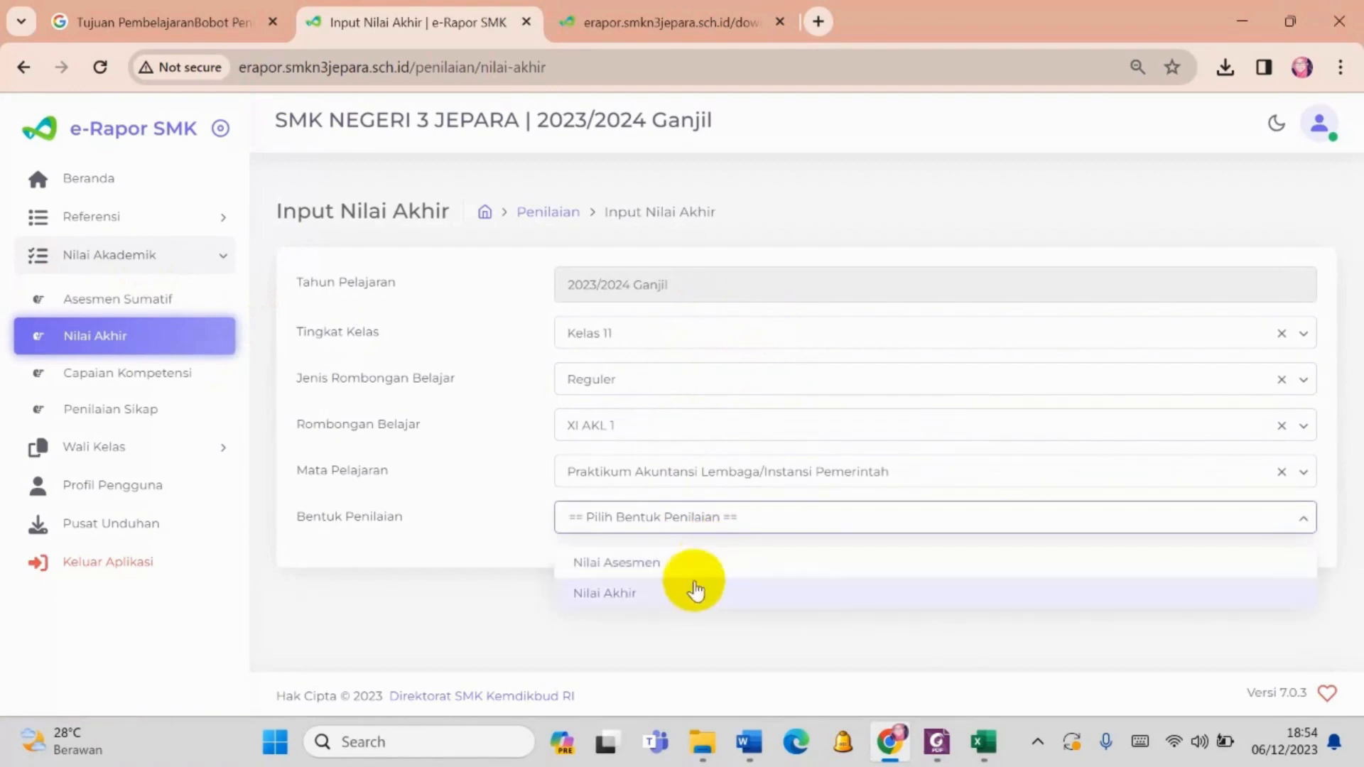
click(689, 563)
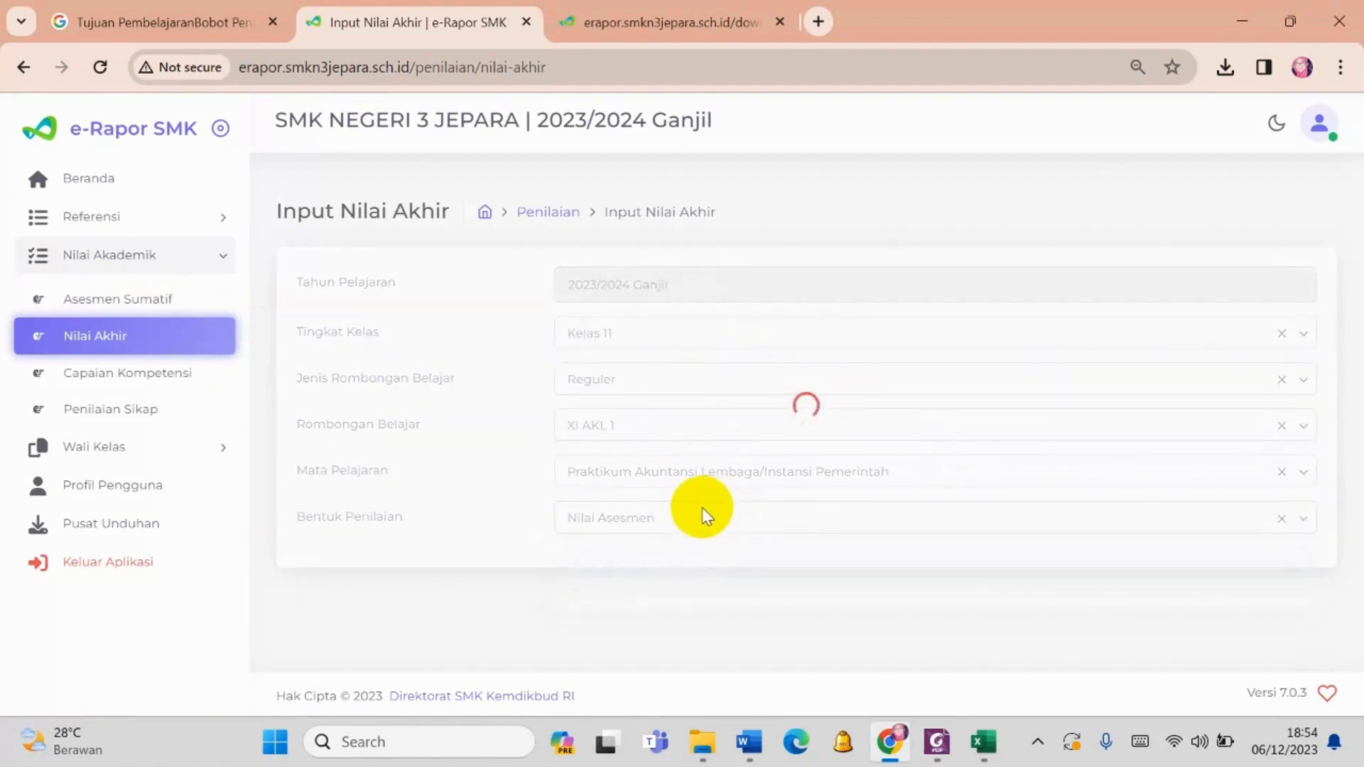
- Compare the Nilai Akhir values in e-Rapor with the NA column of the XI AKL1 sheet in Excel, and review the learning-objective descriptions
scroll(703, 508, down, 5)
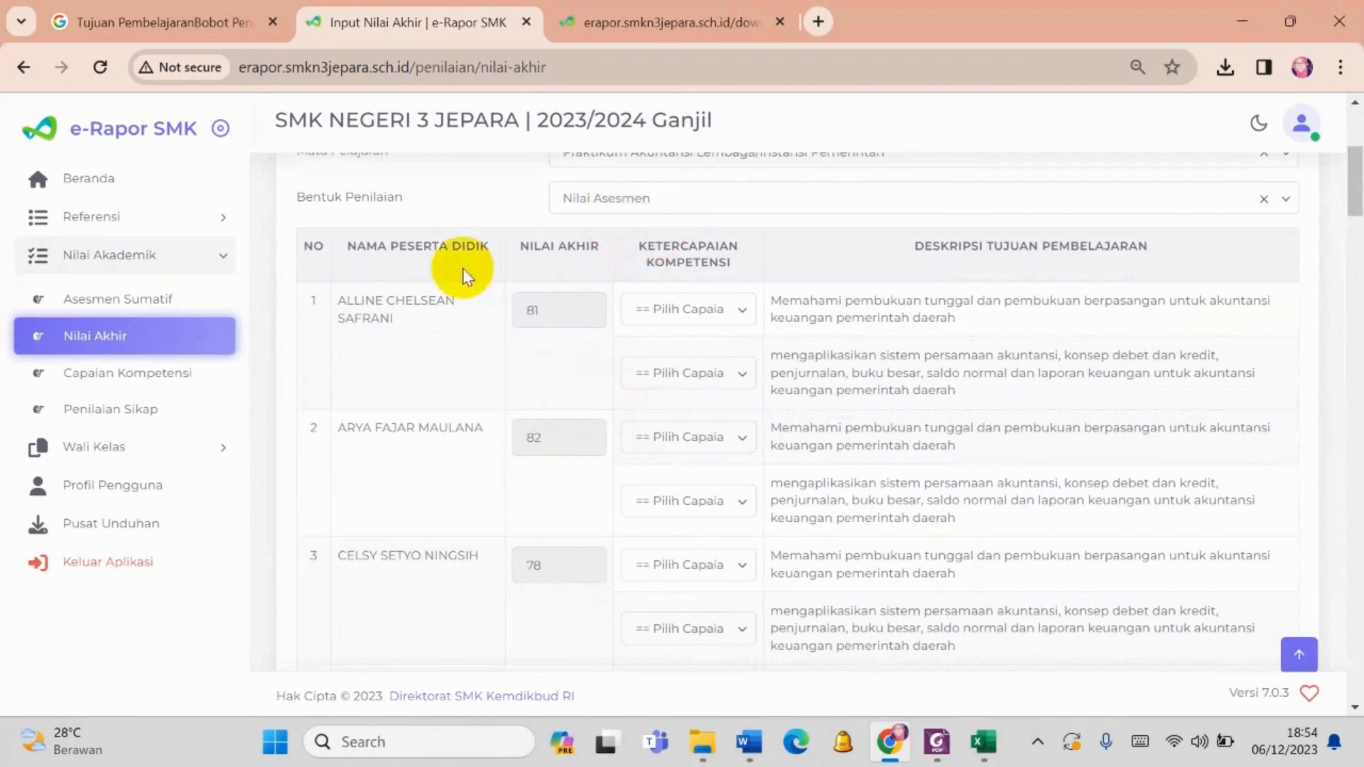
click(990, 755)
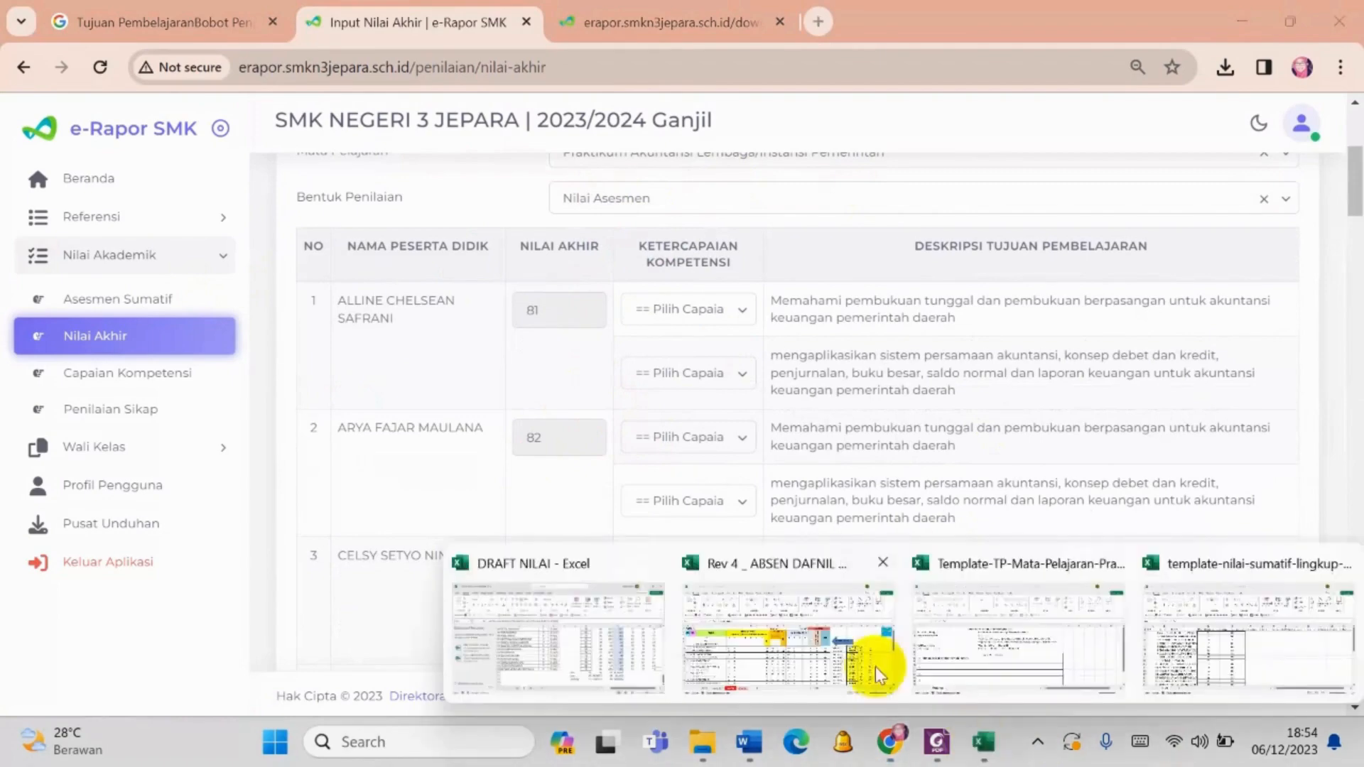
click(875, 667)
click(917, 420)
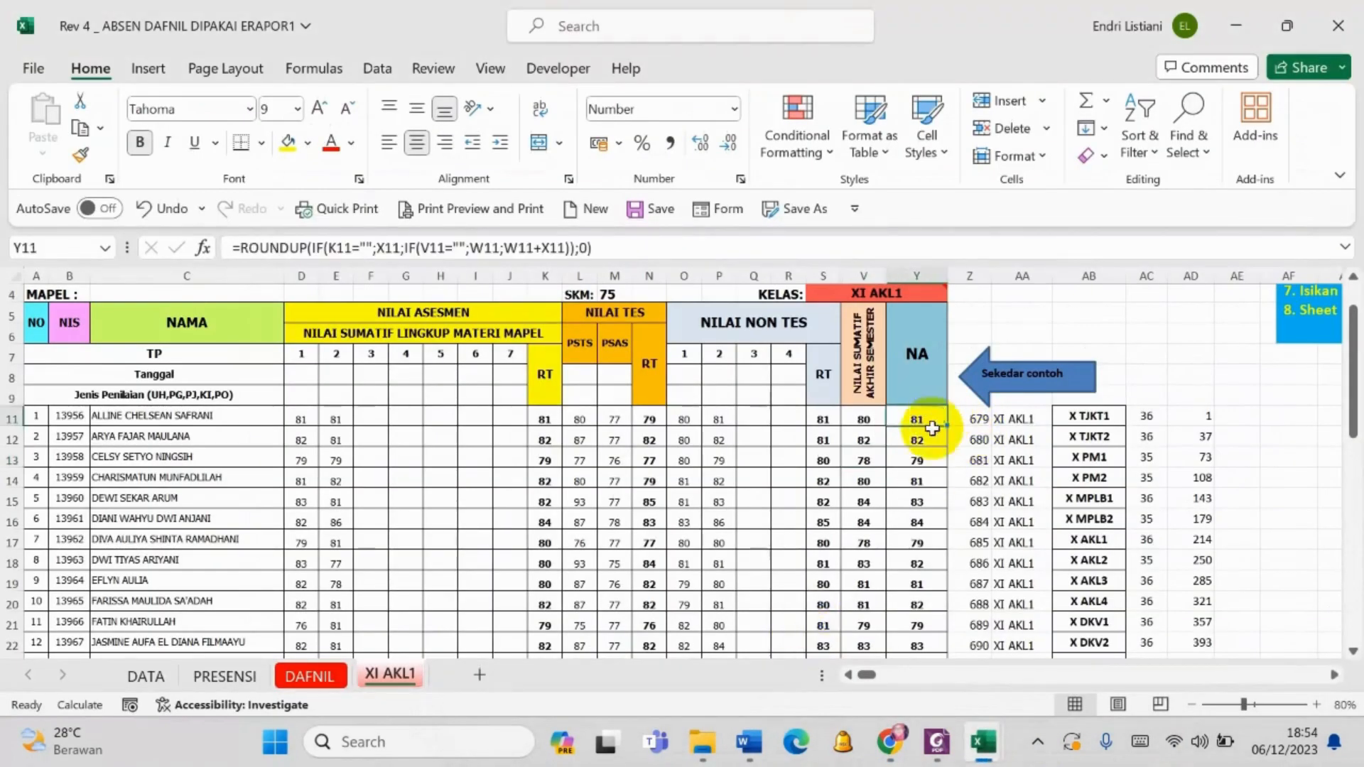
click(890, 754)
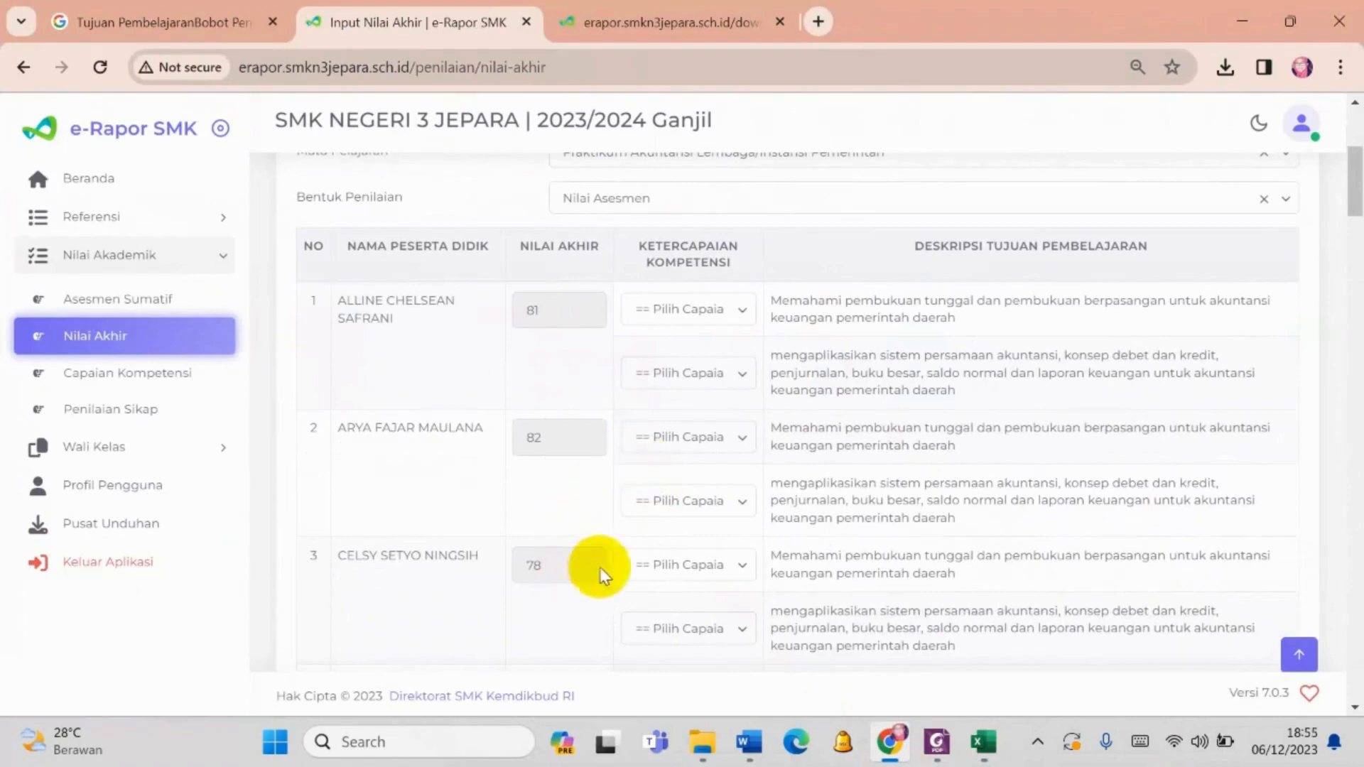
scroll(725, 618, down, 7)
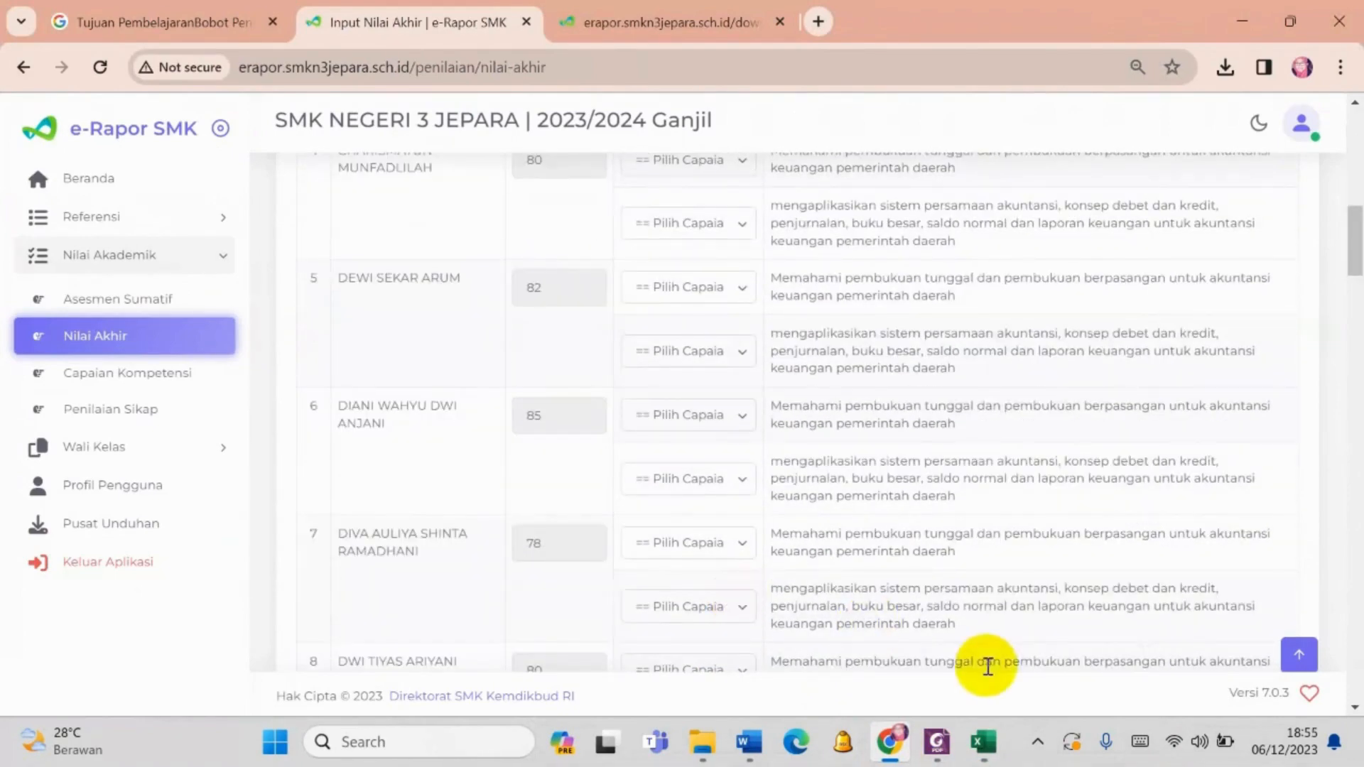
scroll(982, 667, up, 2)
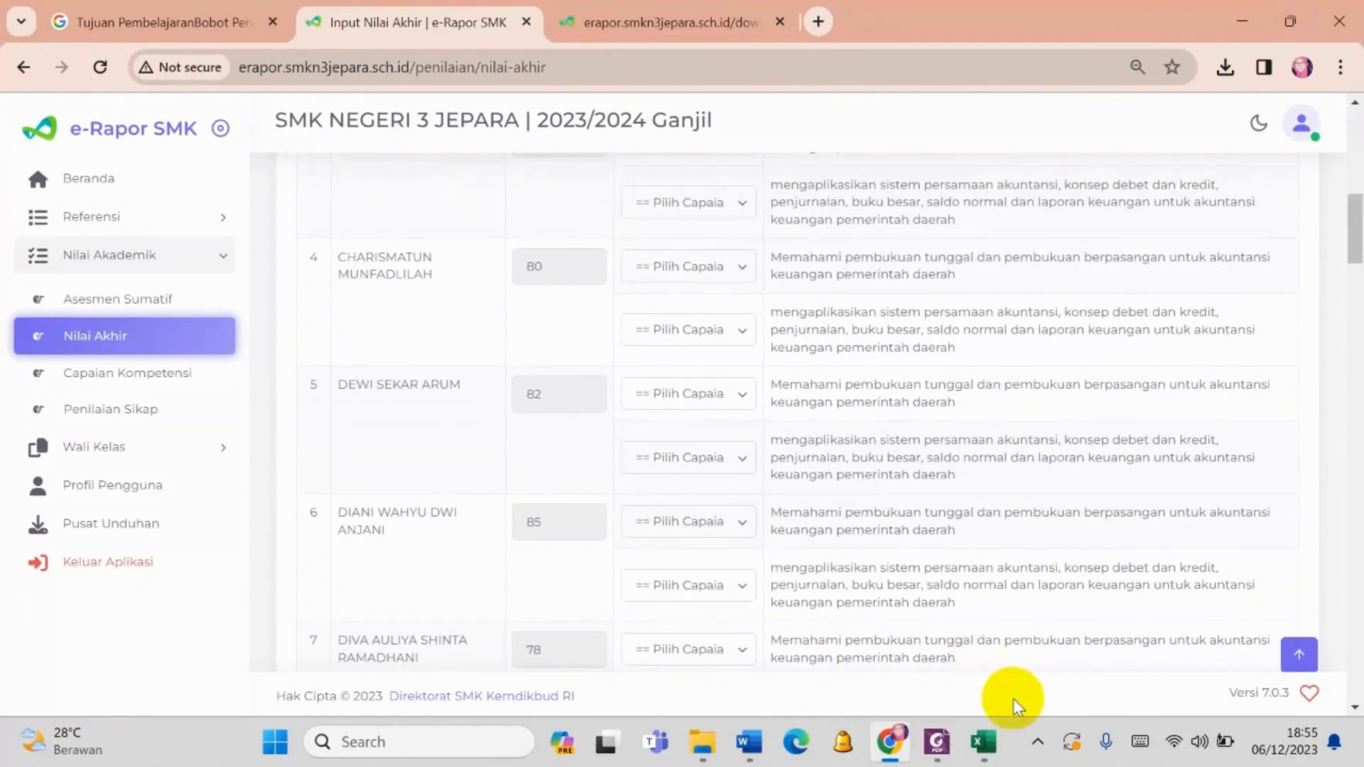
scroll(1075, 377, down, 6)
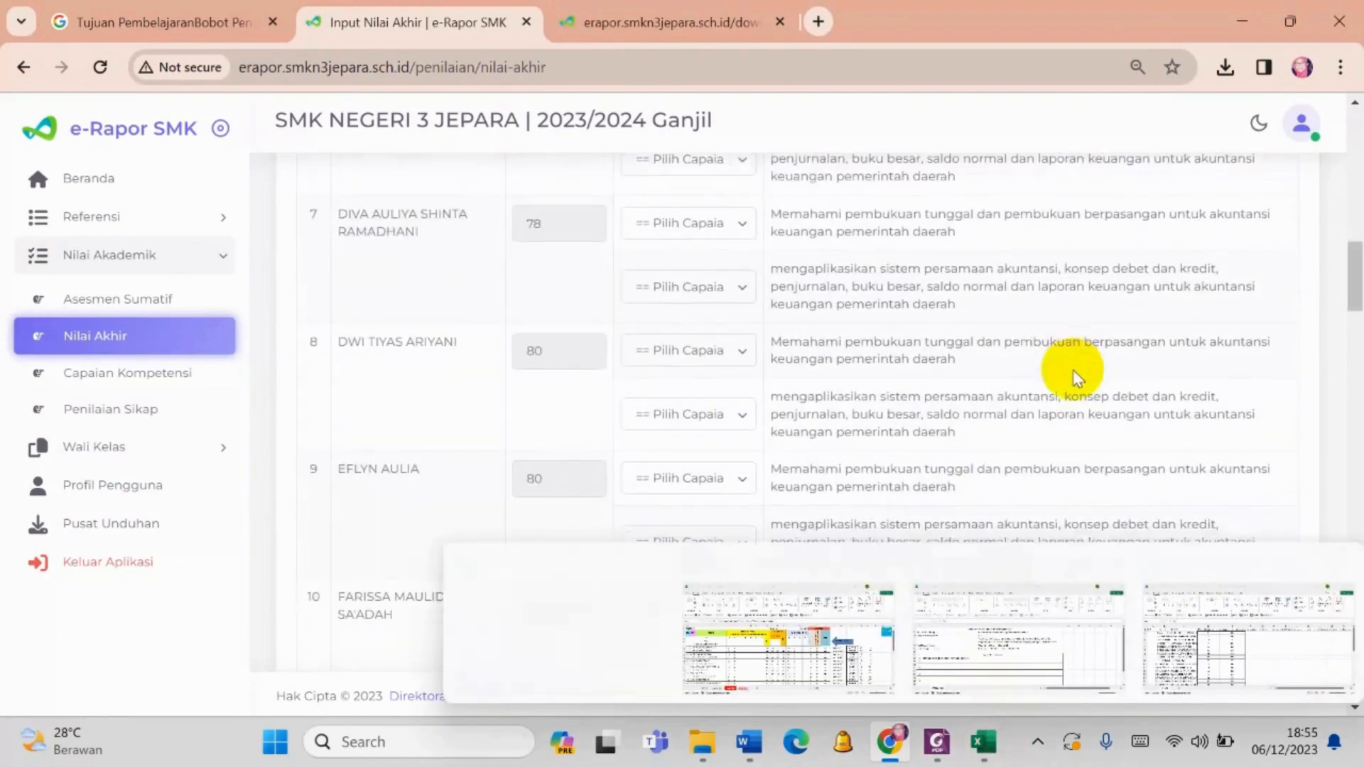
scroll(1075, 373, down, 15)
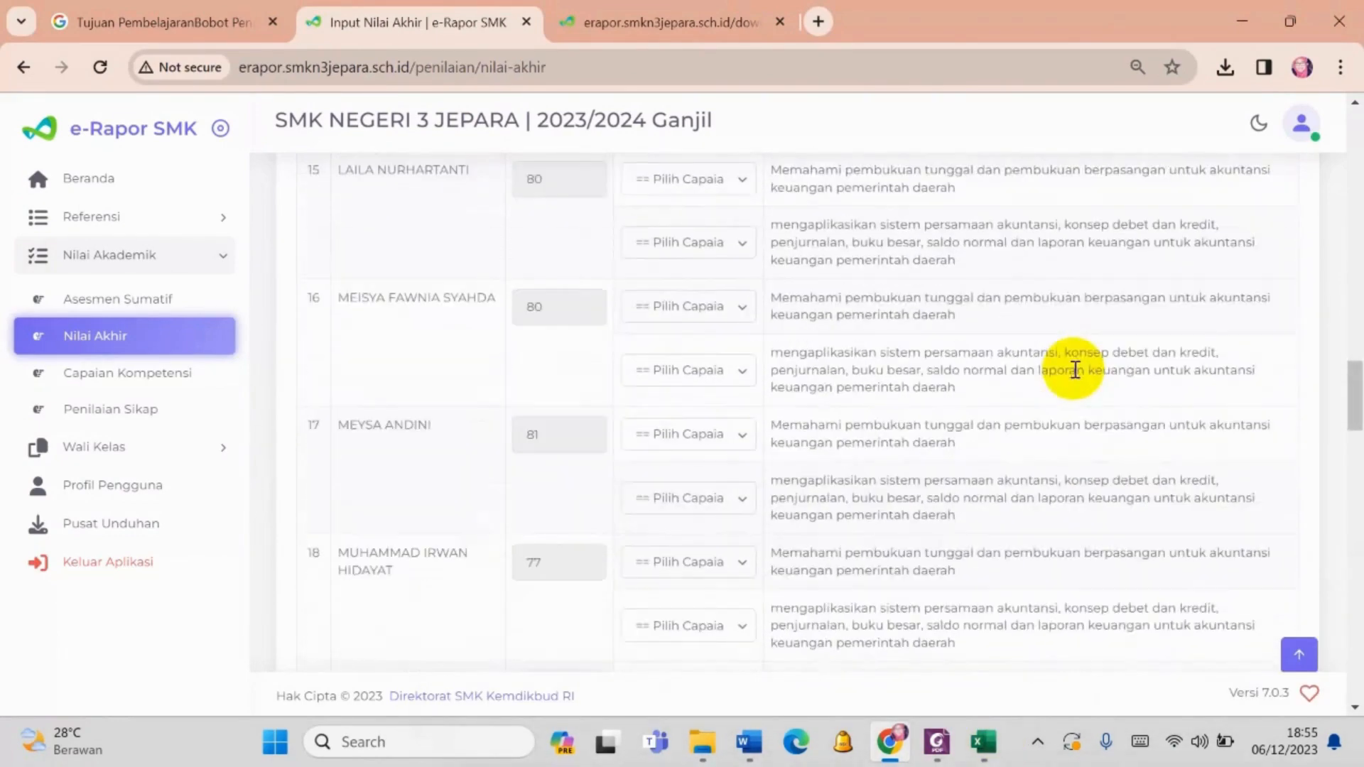
scroll(1075, 371, up, 20)
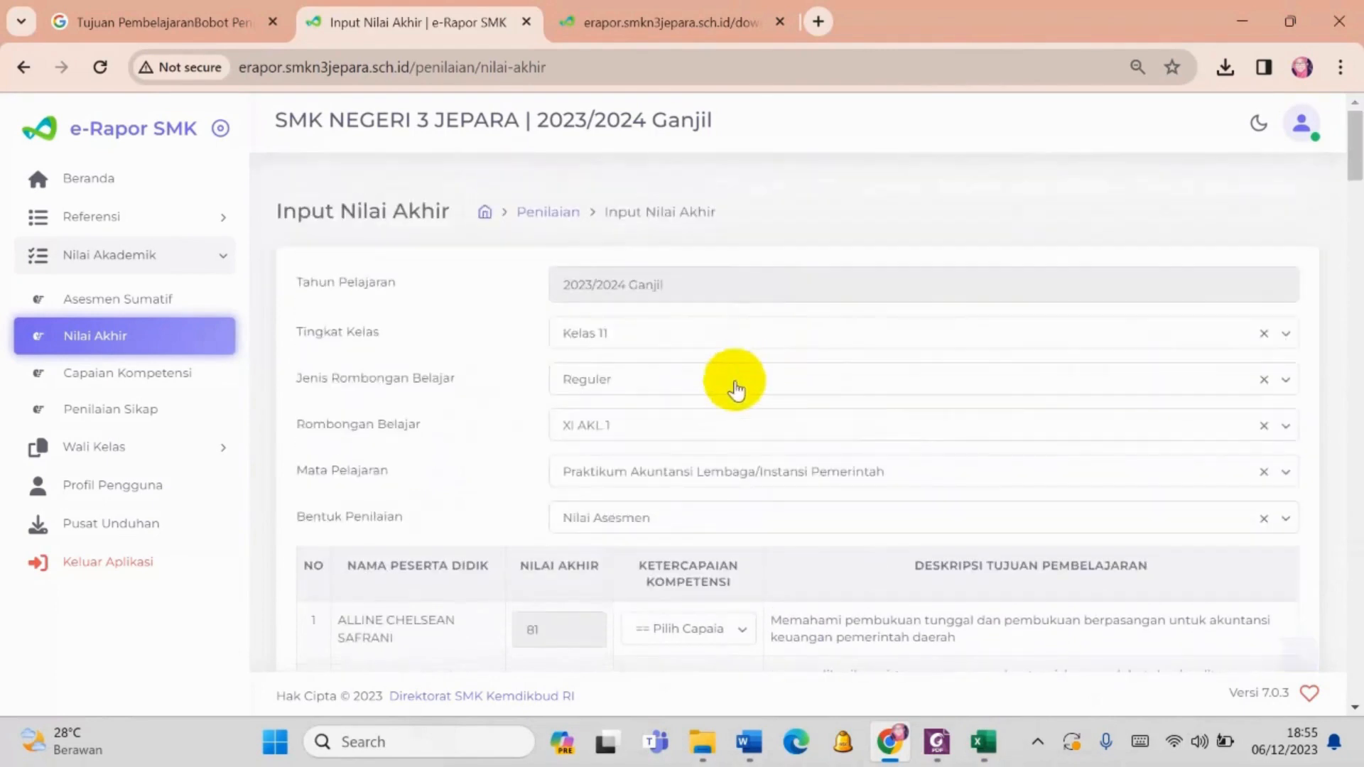
- Set the first student's Ketercapaian Kompetensi to Tercapai for the first learning objective and Tidak tercapai for the second
scroll(736, 389, down, 5)
click(740, 312)
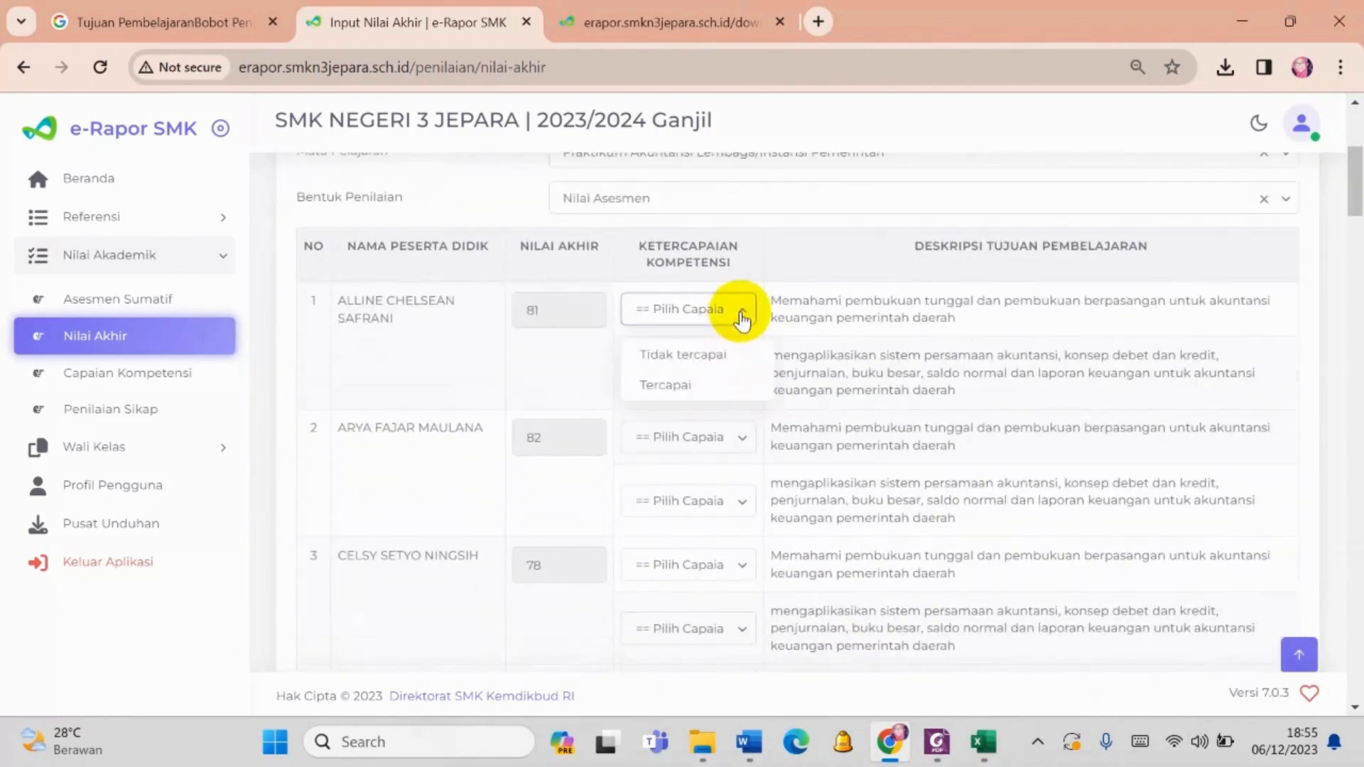
click(688, 386)
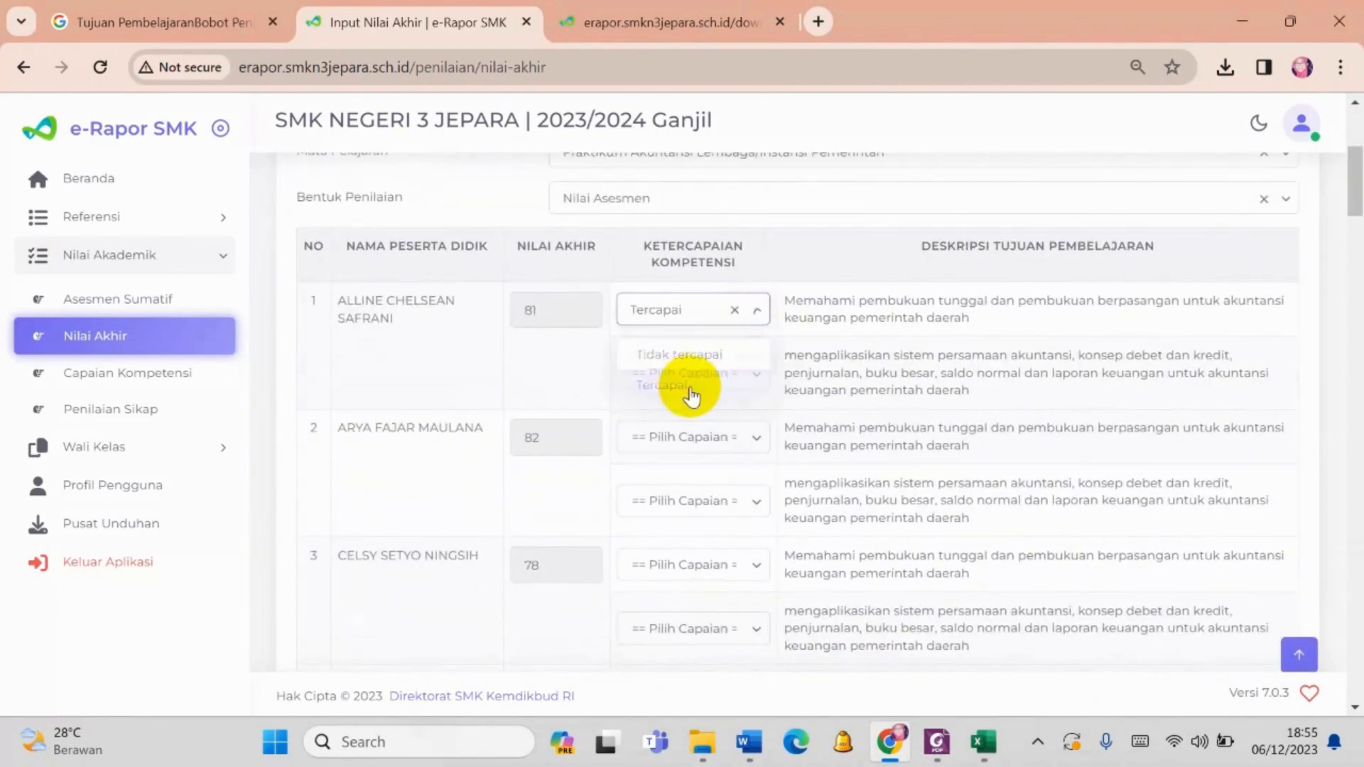
click(692, 388)
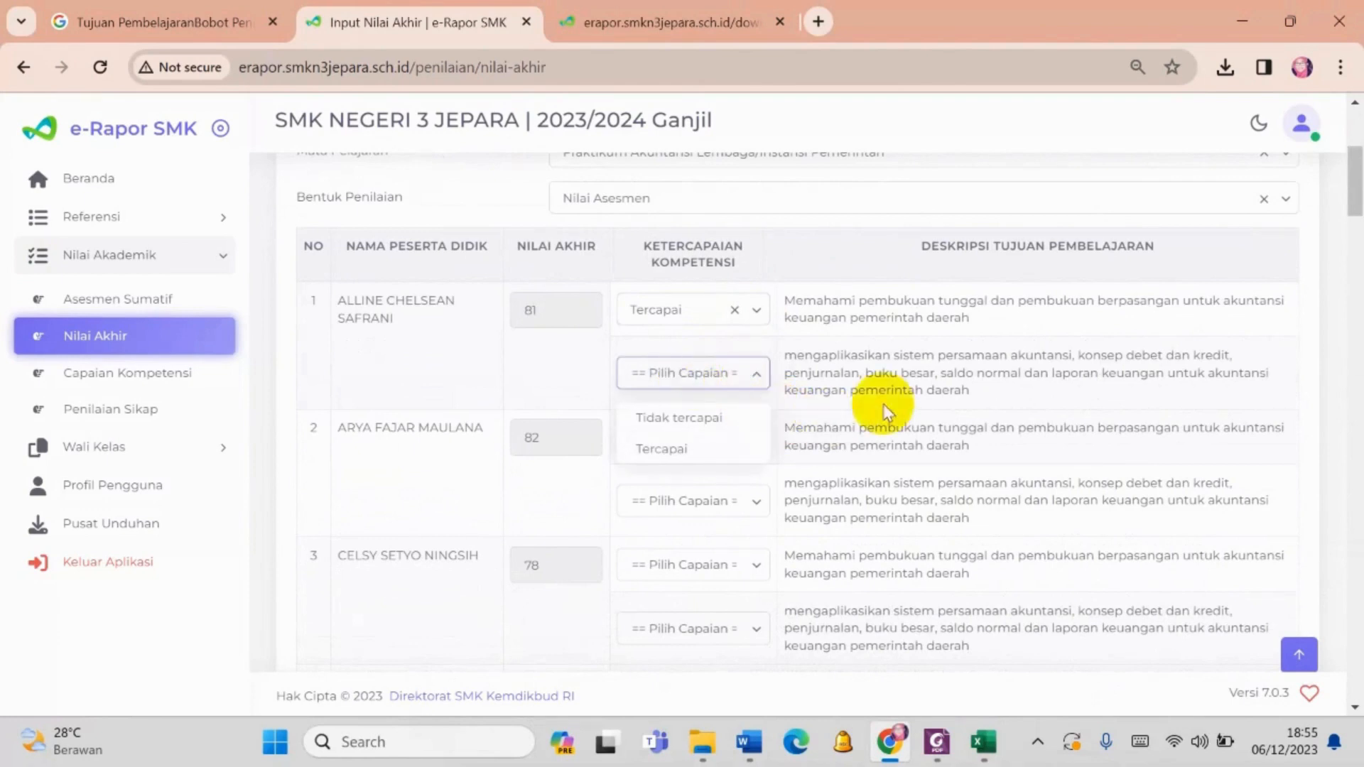
click(729, 424)
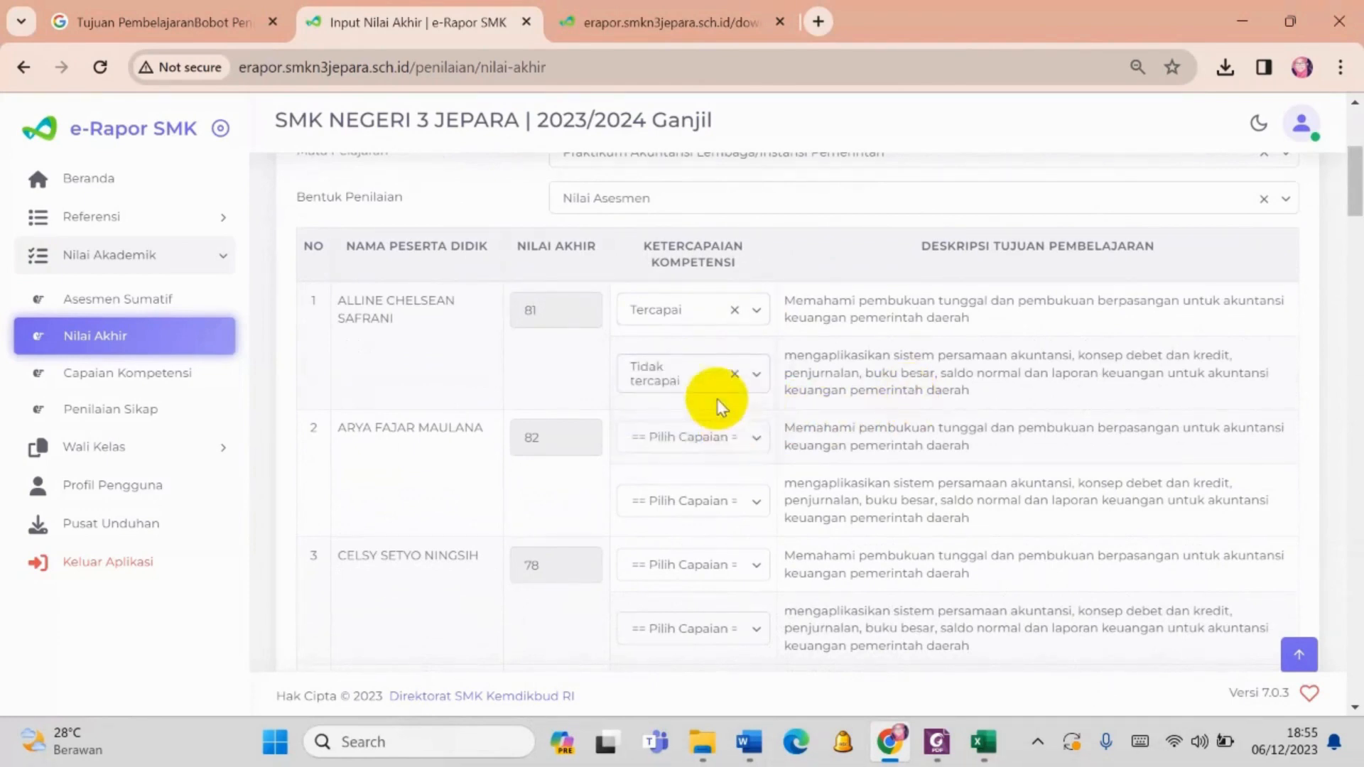
- Set Ketercapaian Kompetensi to Tercapai for both of the second student's learning objectives and for the first student's second objective
click(728, 444)
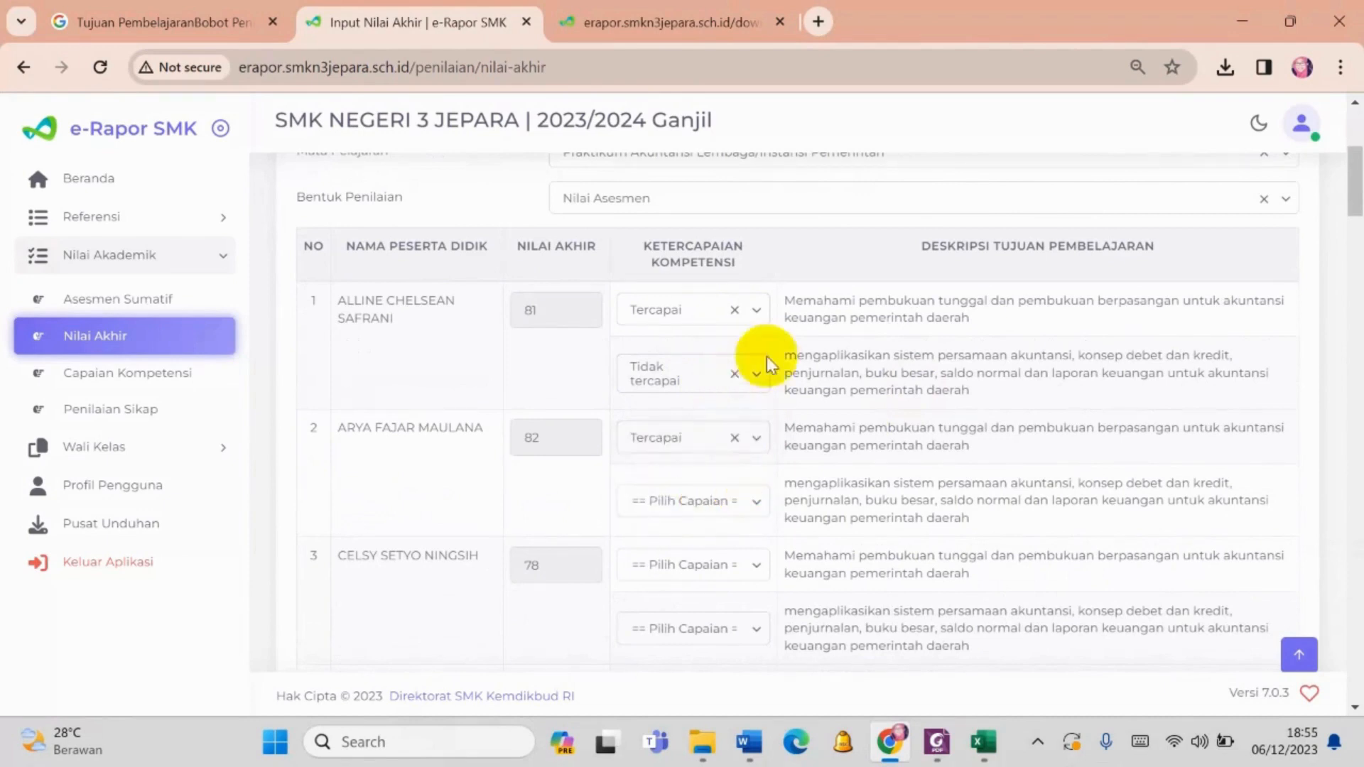
click(676, 577)
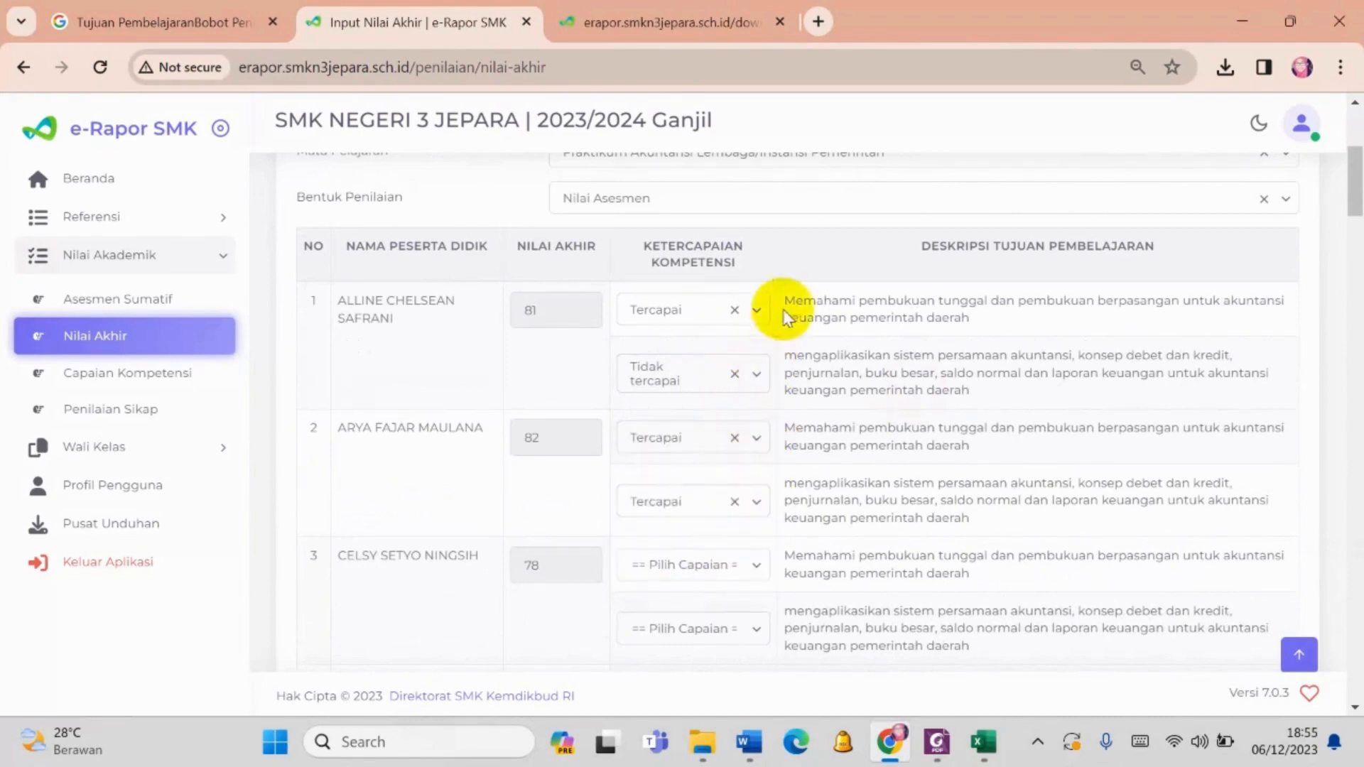
click(756, 384)
click(710, 450)
- Set the third student's Ketercapaian Kompetensi to Tercapai for the first learning objective and Tidak tercapai for the second
scroll(710, 455, down, 2)
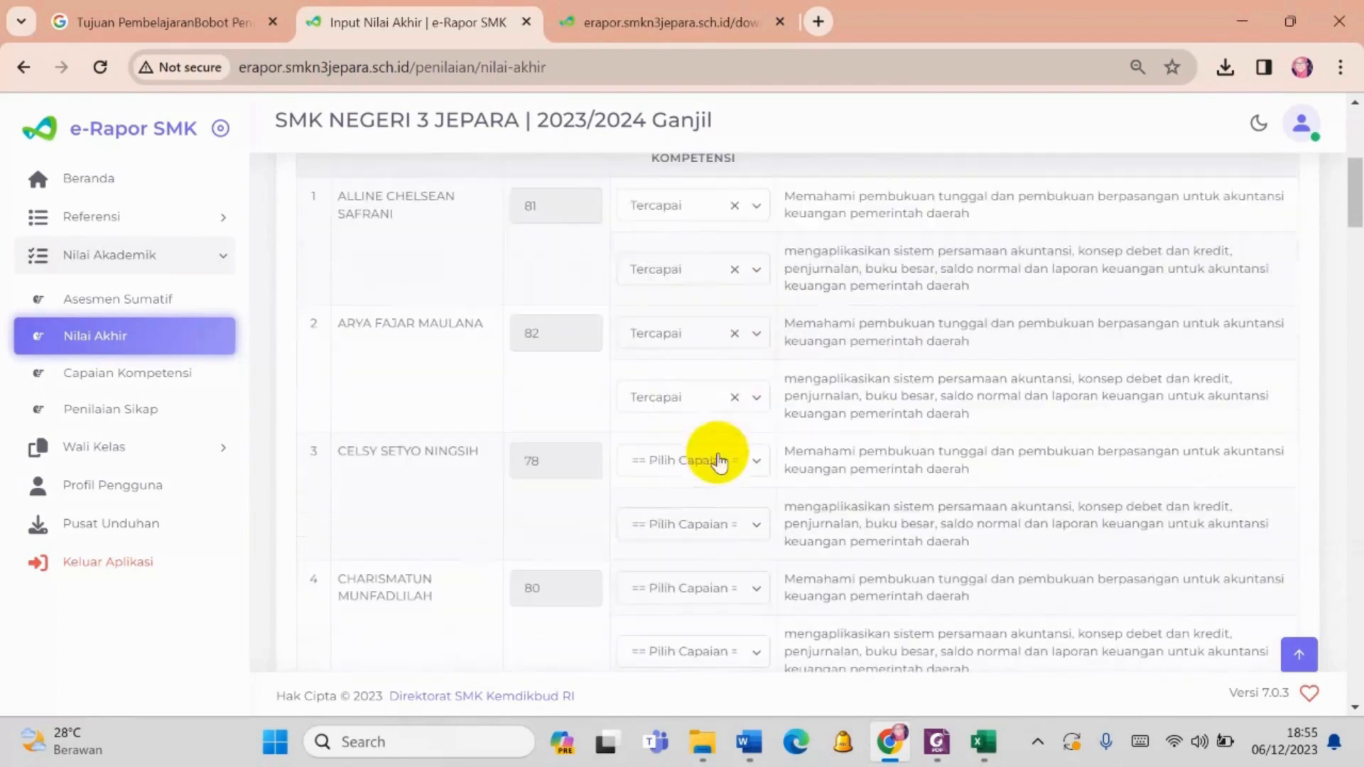
click(732, 456)
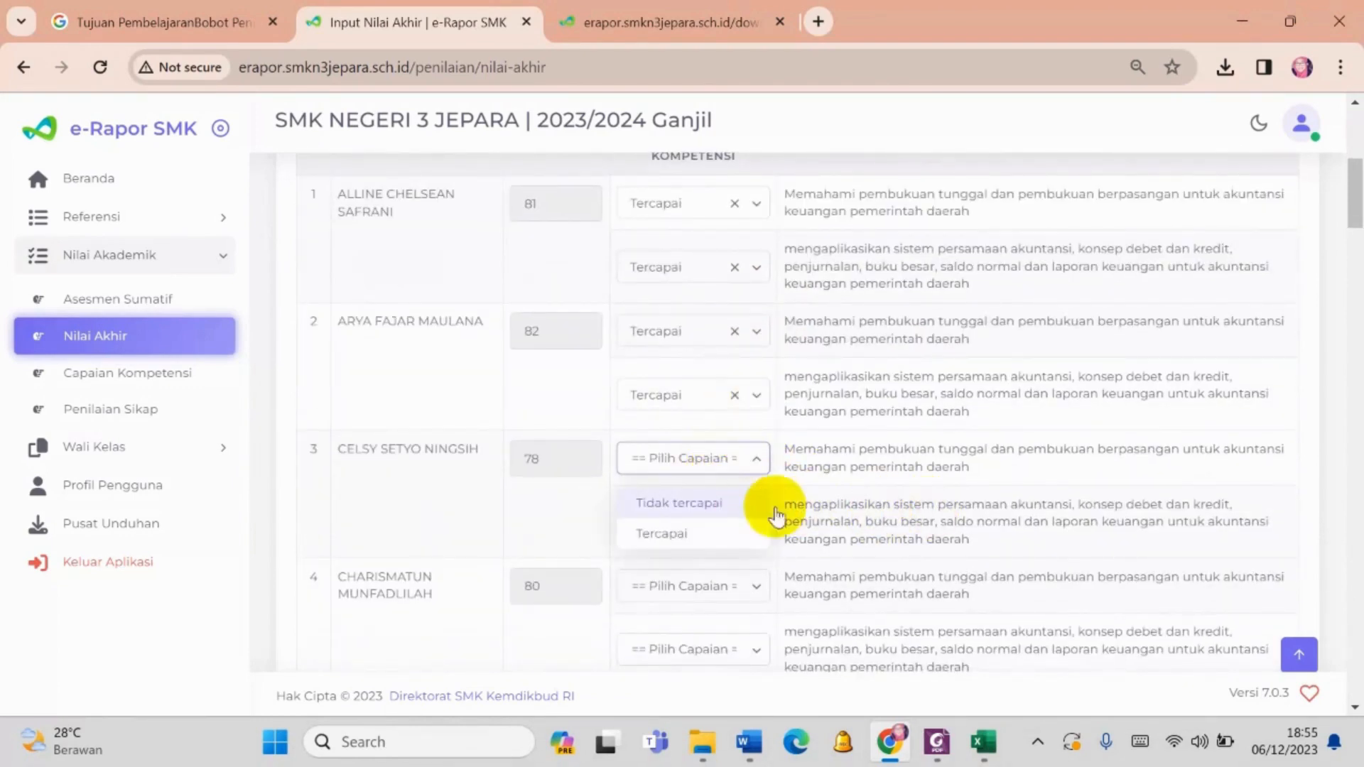
click(697, 532)
click(722, 524)
click(714, 571)
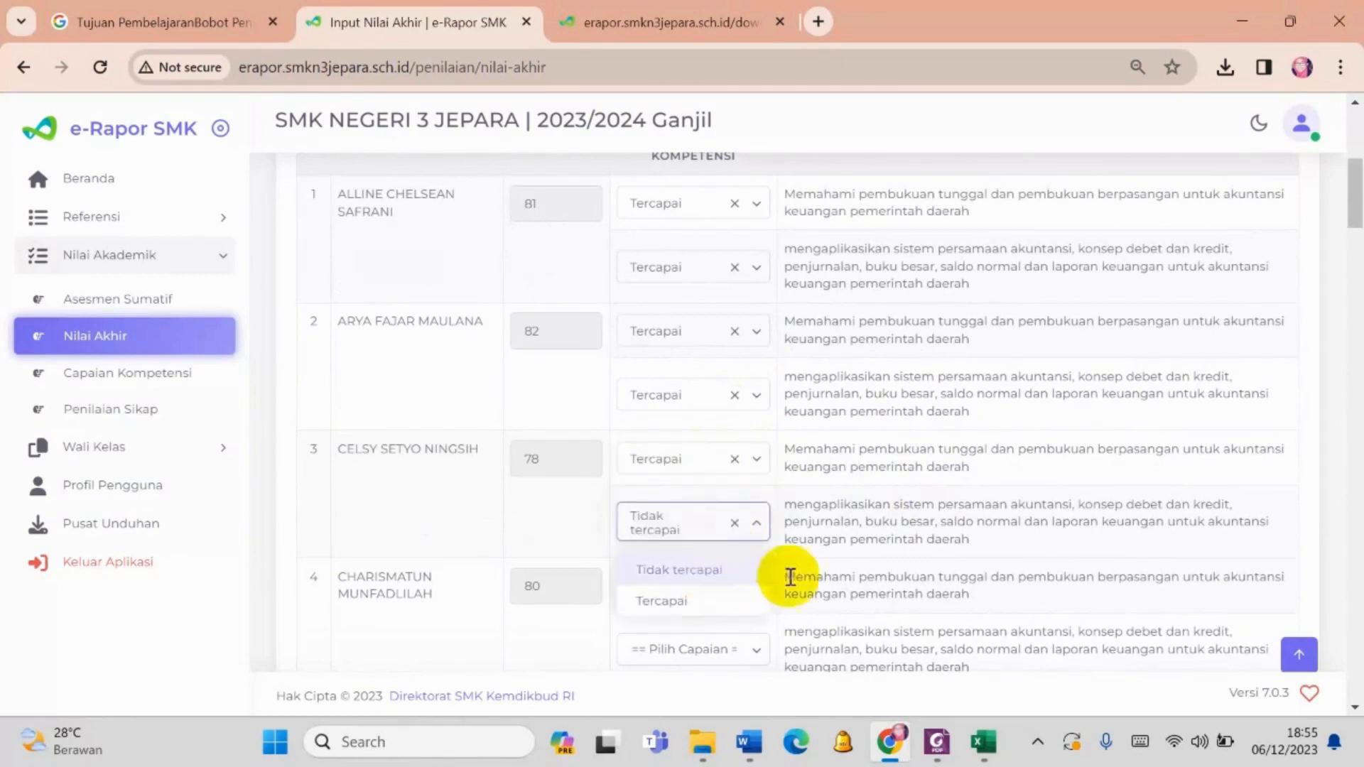
click(791, 577)
- Set Ketercapaian Kompetensi to Tercapai for both learning objectives of the fourth and fifth students
scroll(736, 548, down, 1)
click(732, 478)
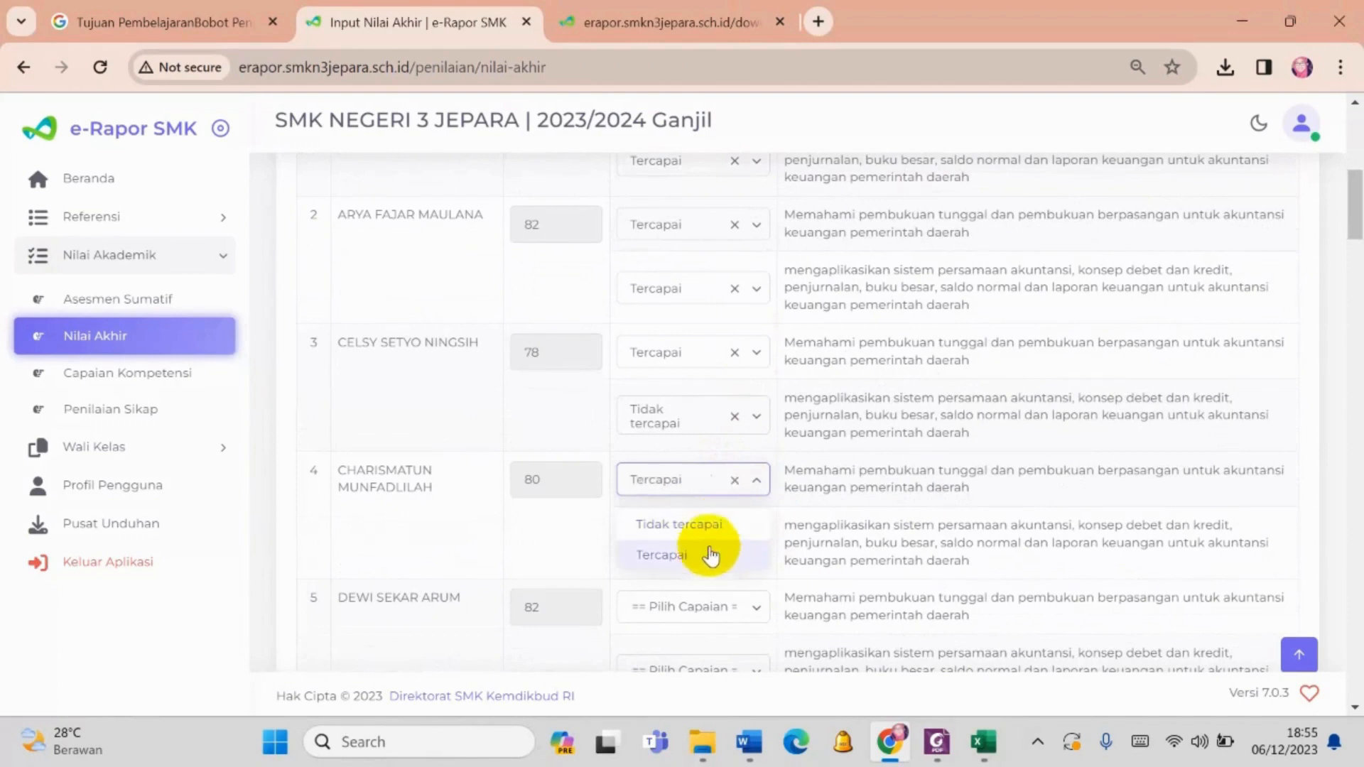
click(710, 556)
click(725, 543)
click(709, 613)
scroll(759, 426, down, 2)
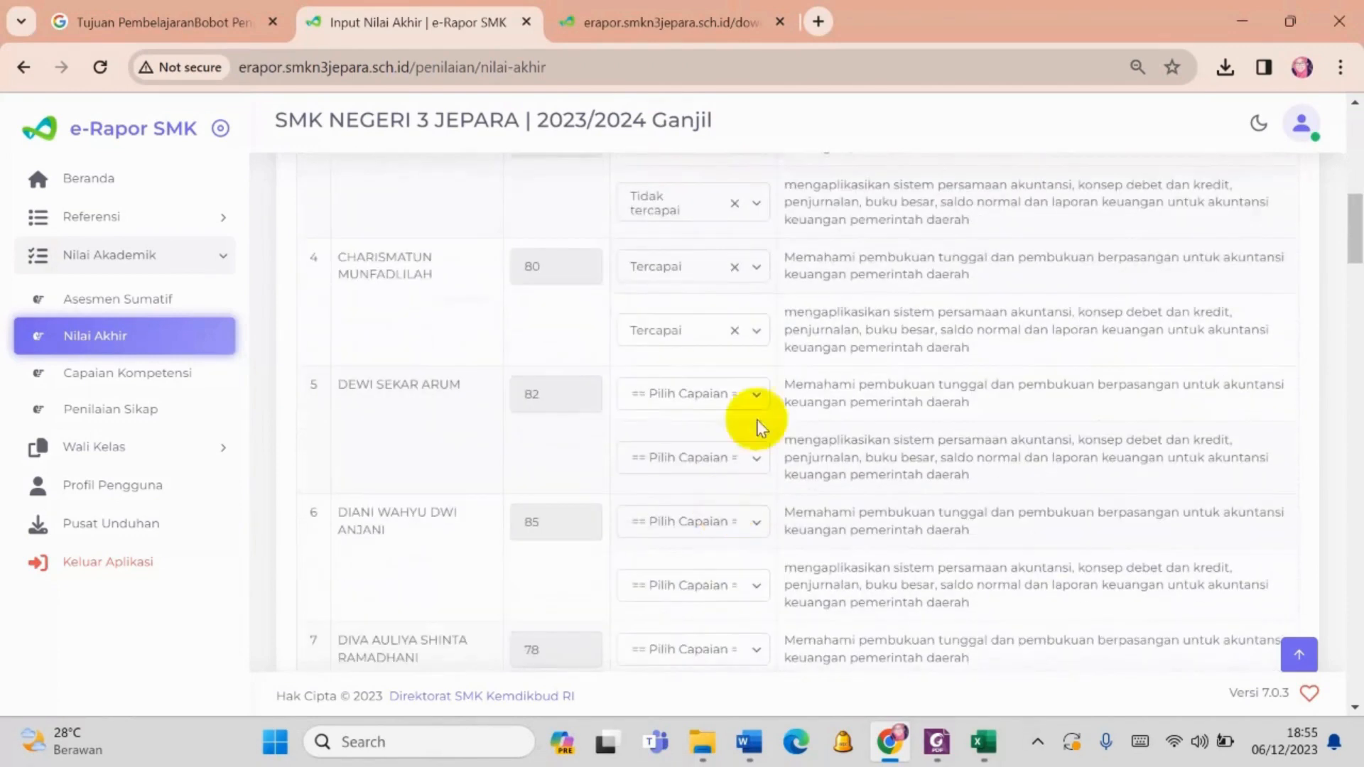
click(751, 395)
click(723, 474)
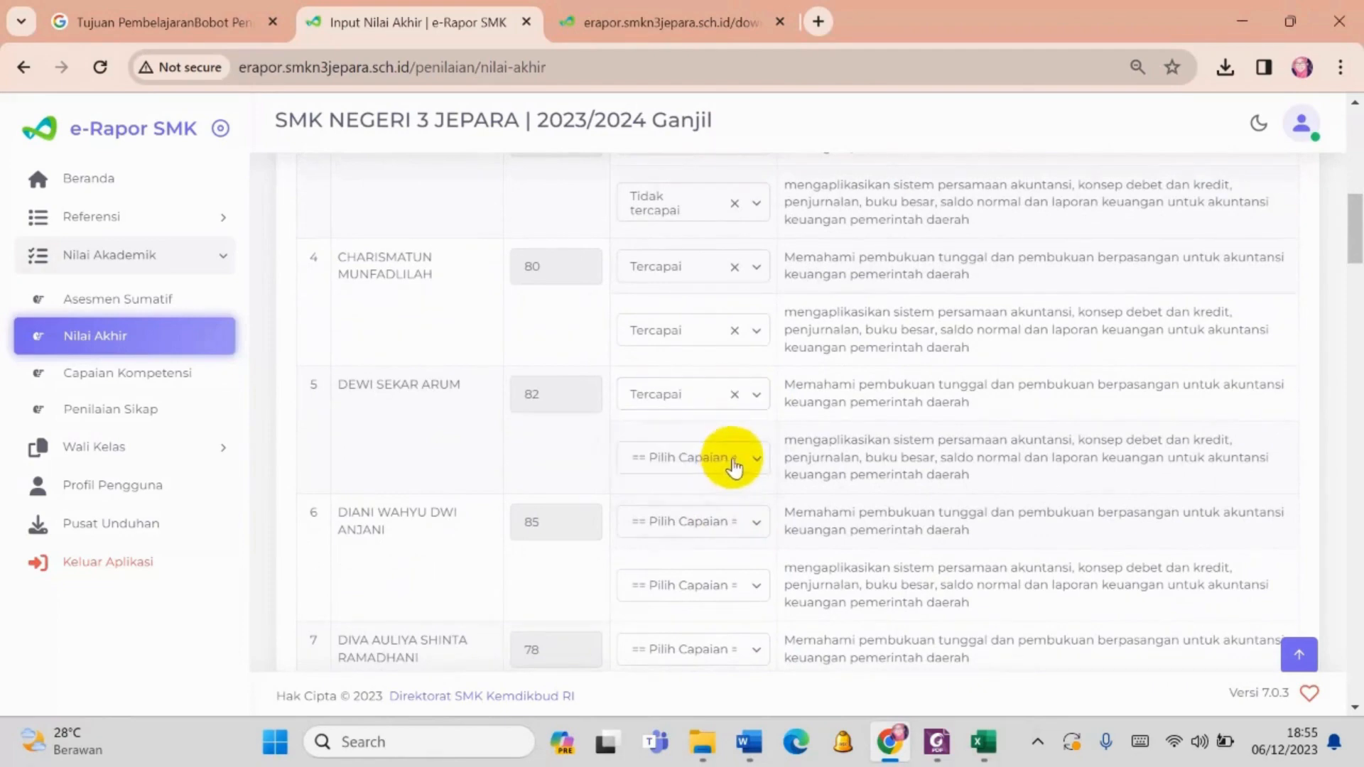
click(732, 461)
click(709, 531)
- Save the class's Nilai Akhir entries and acknowledge the confirmation
scroll(710, 526, down, 1)
scroll(1187, 435, down, 17)
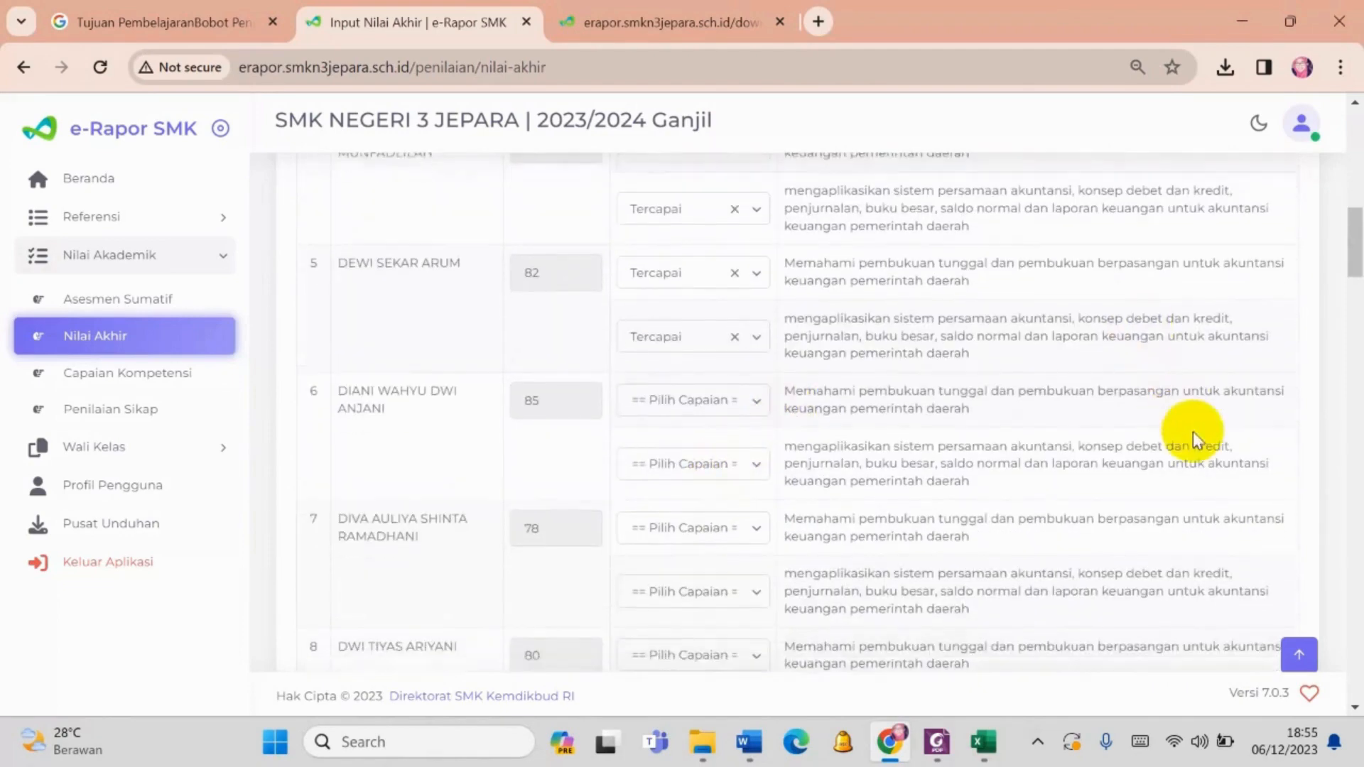
scroll(1197, 443, down, 15)
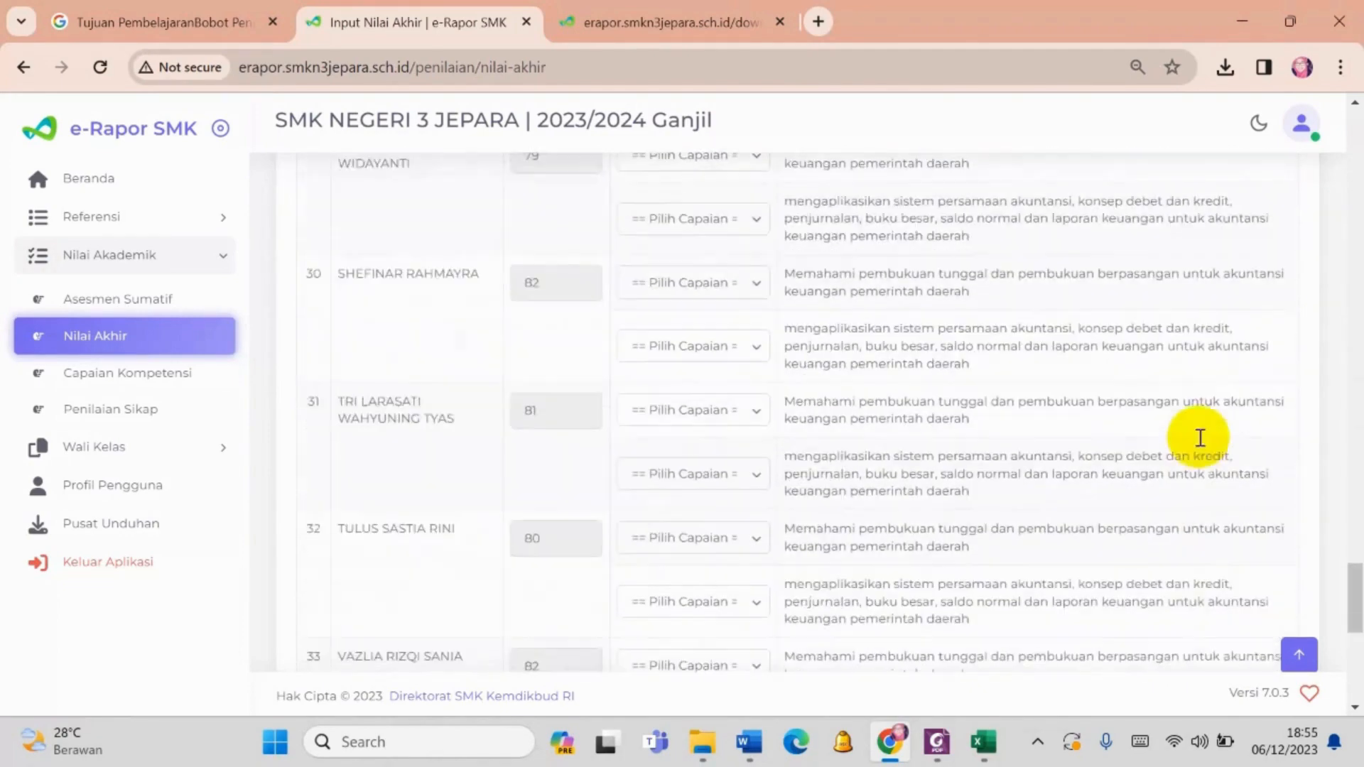
click(1255, 595)
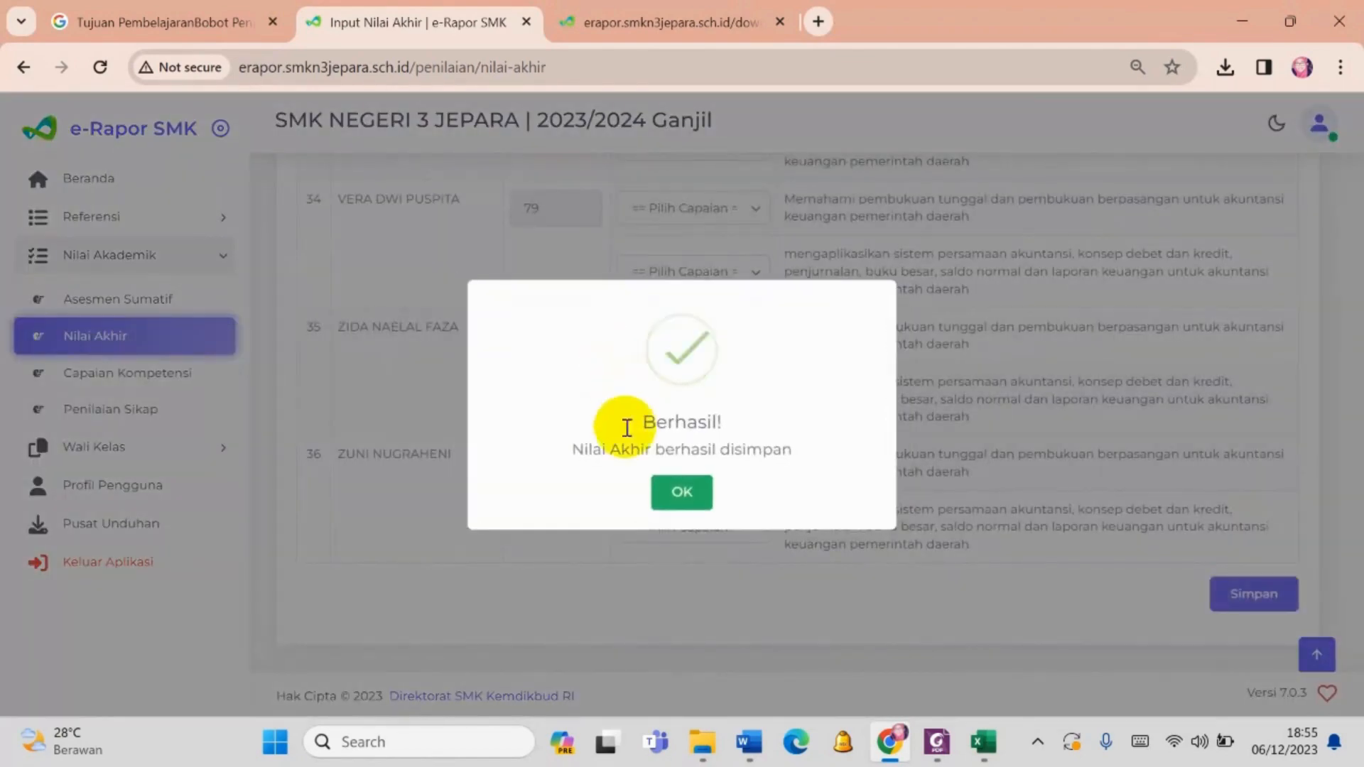
click(675, 490)
- Set Tingkat Kelas to Kelas 11 and Jenis Rombongan Belajar to Reguler on the cleared Input Nilai Akhir form
click(726, 332)
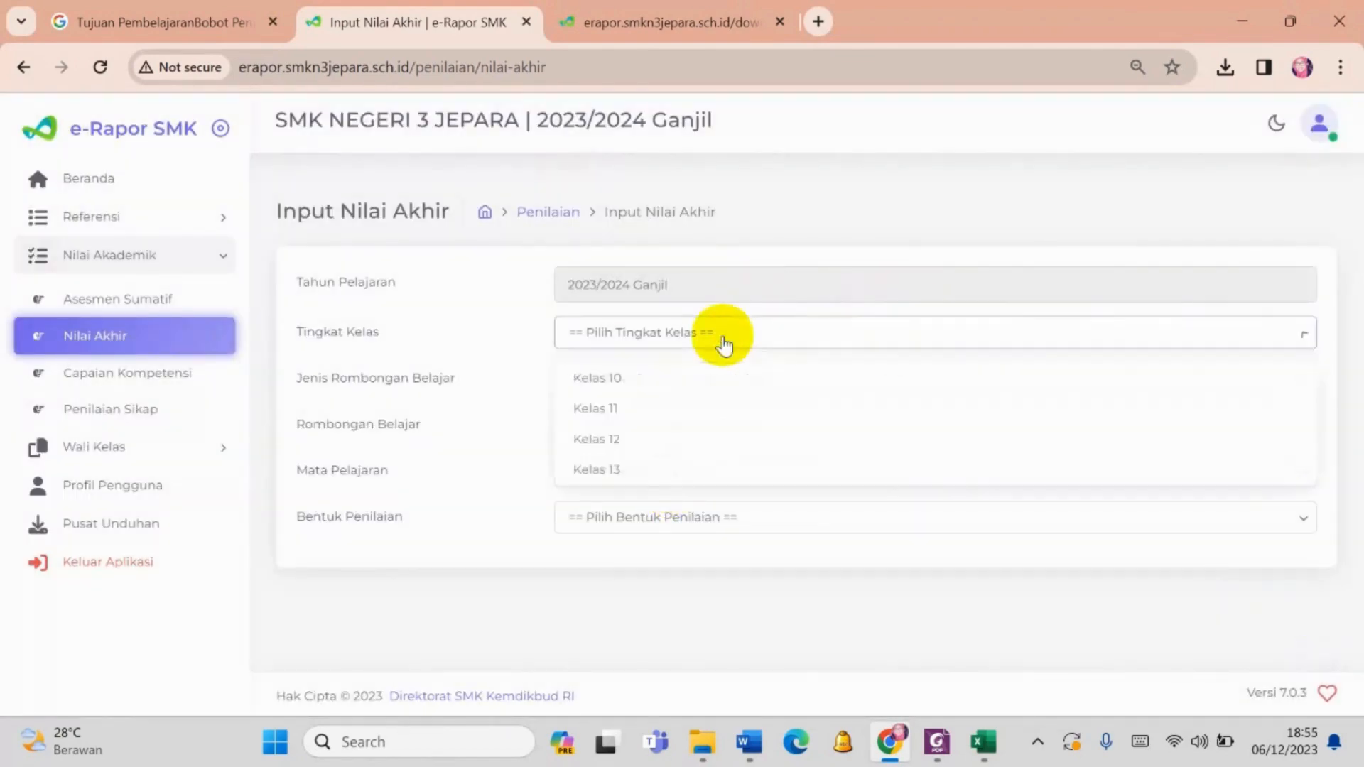
click(695, 383)
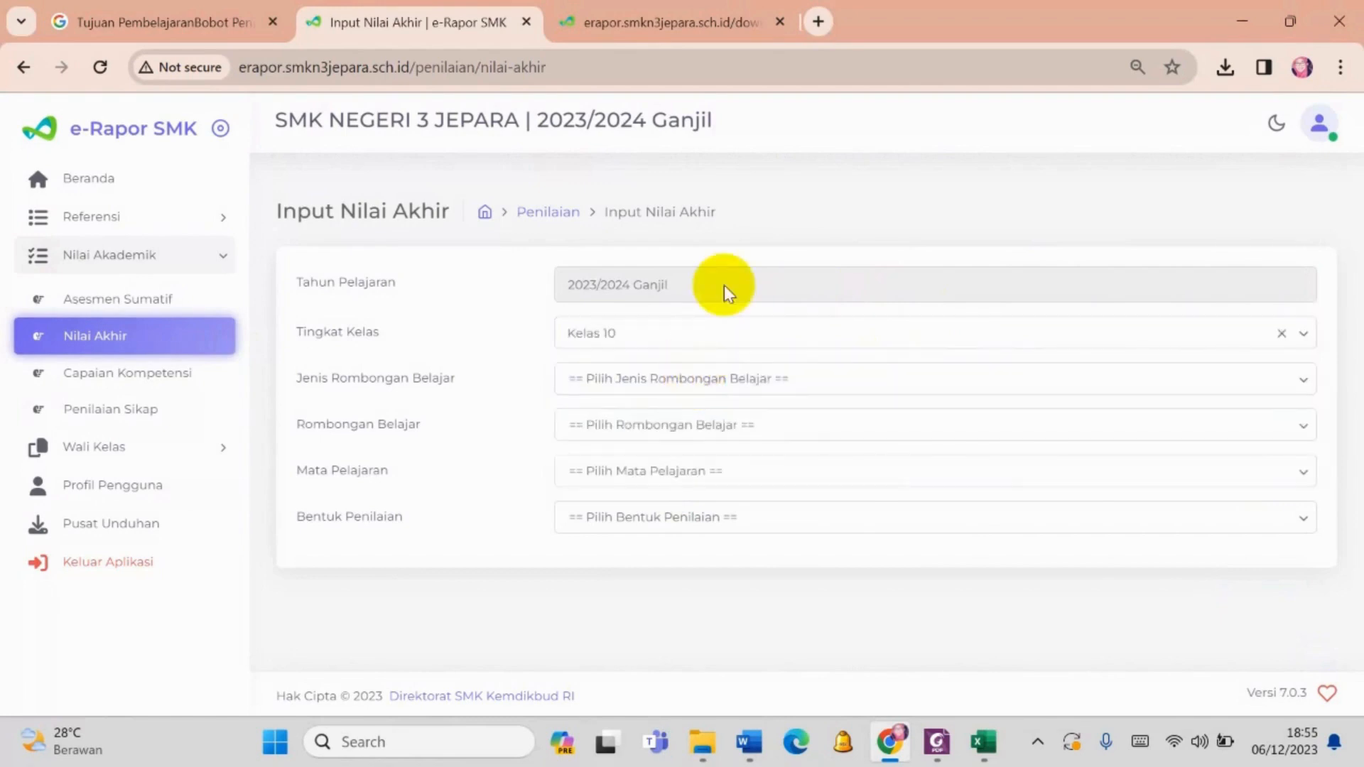
click(714, 341)
click(699, 409)
click(684, 389)
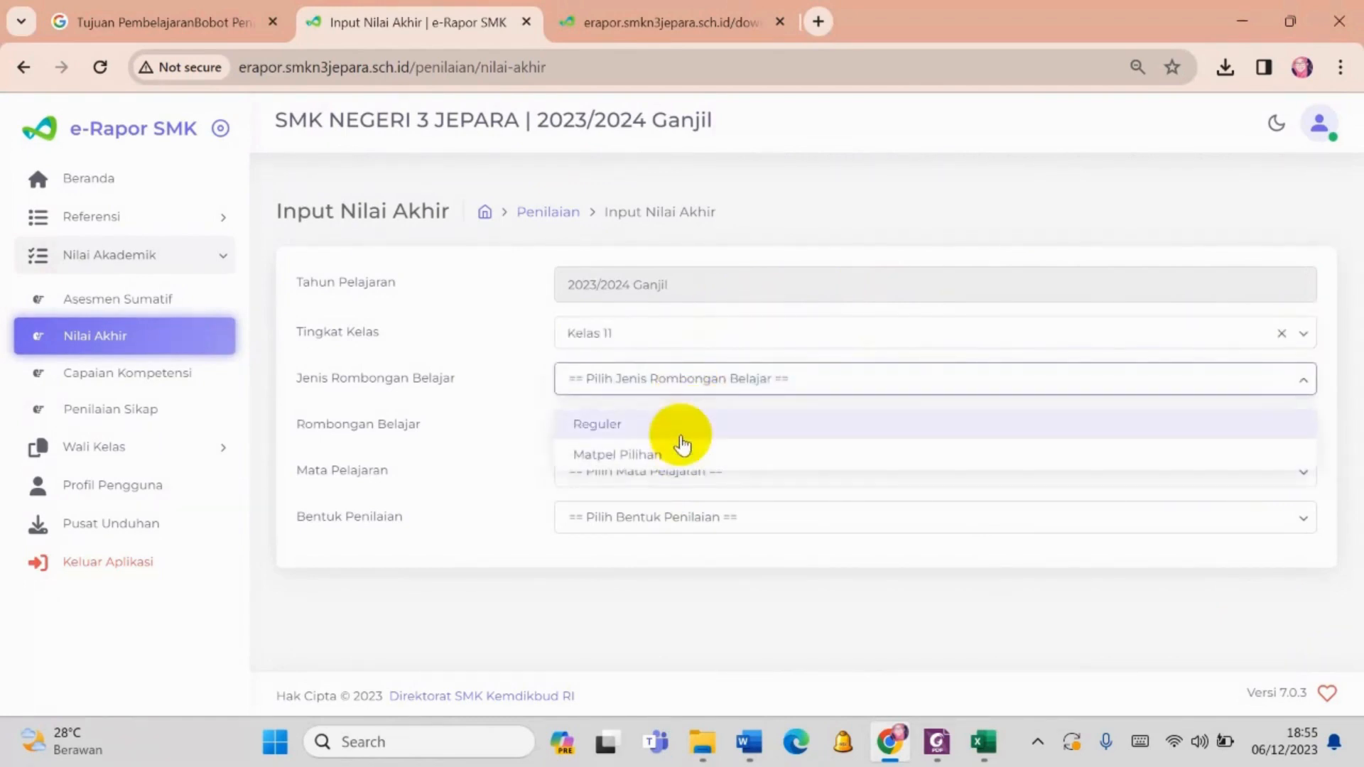
click(681, 437)
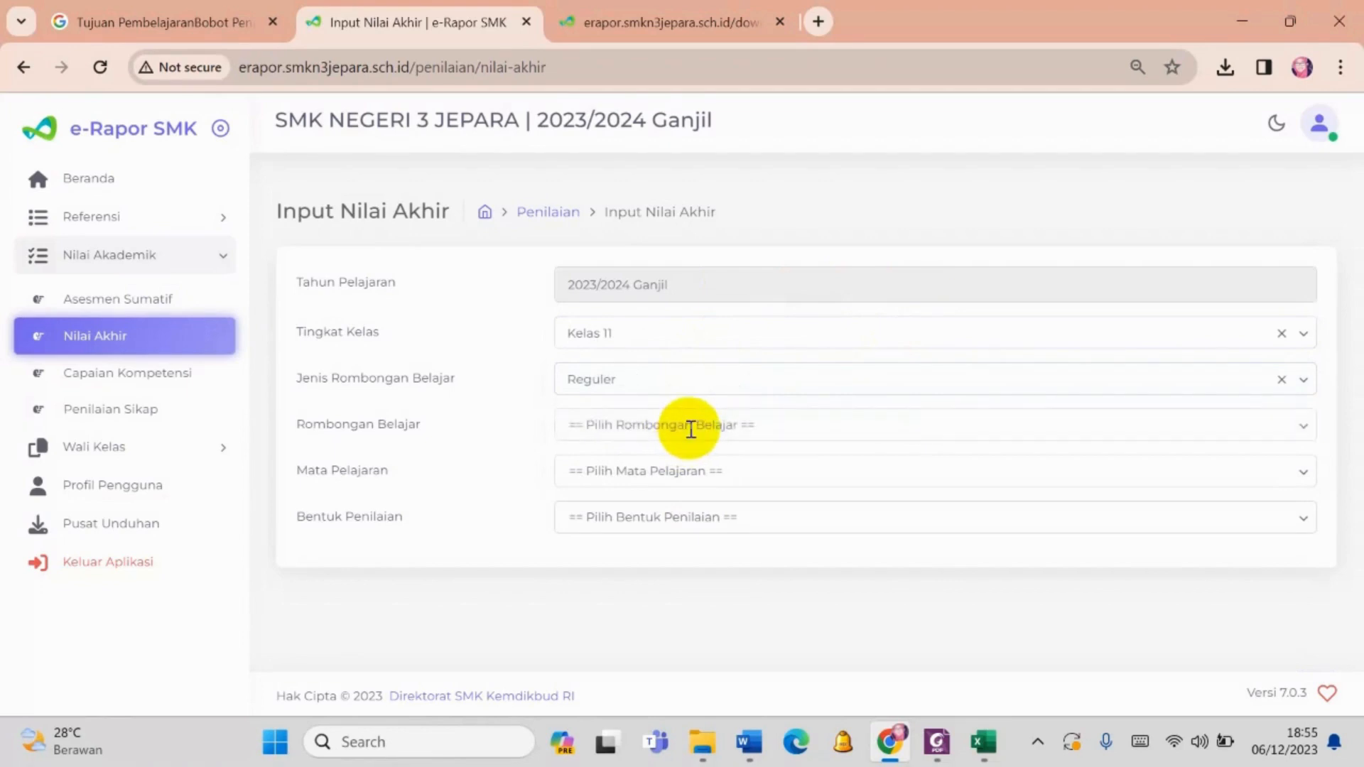
- Choose class XI AKL 1, subject Praktikum Akuntansi Lembaga/Instansi Pemerintah and Bentuk Penilaian Nilai Akhir
click(690, 430)
click(646, 472)
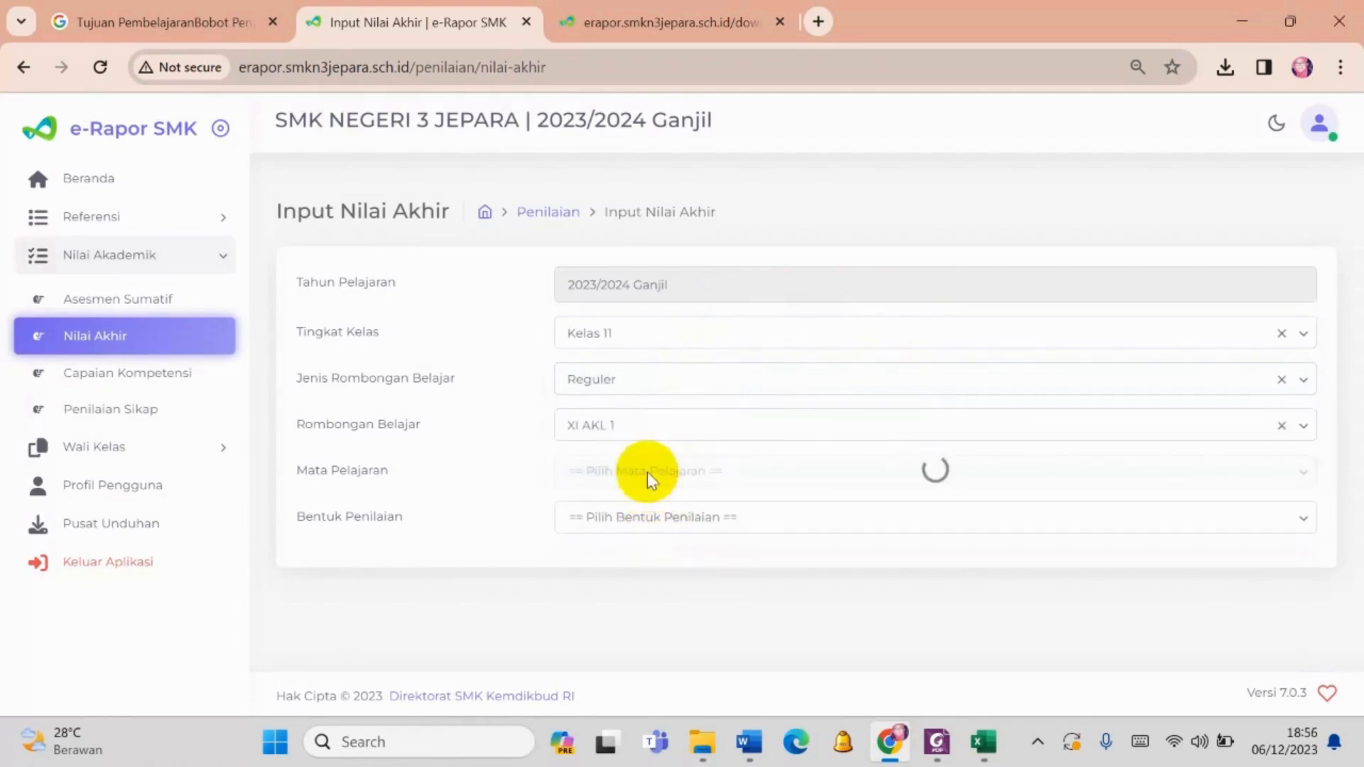
click(648, 472)
click(646, 513)
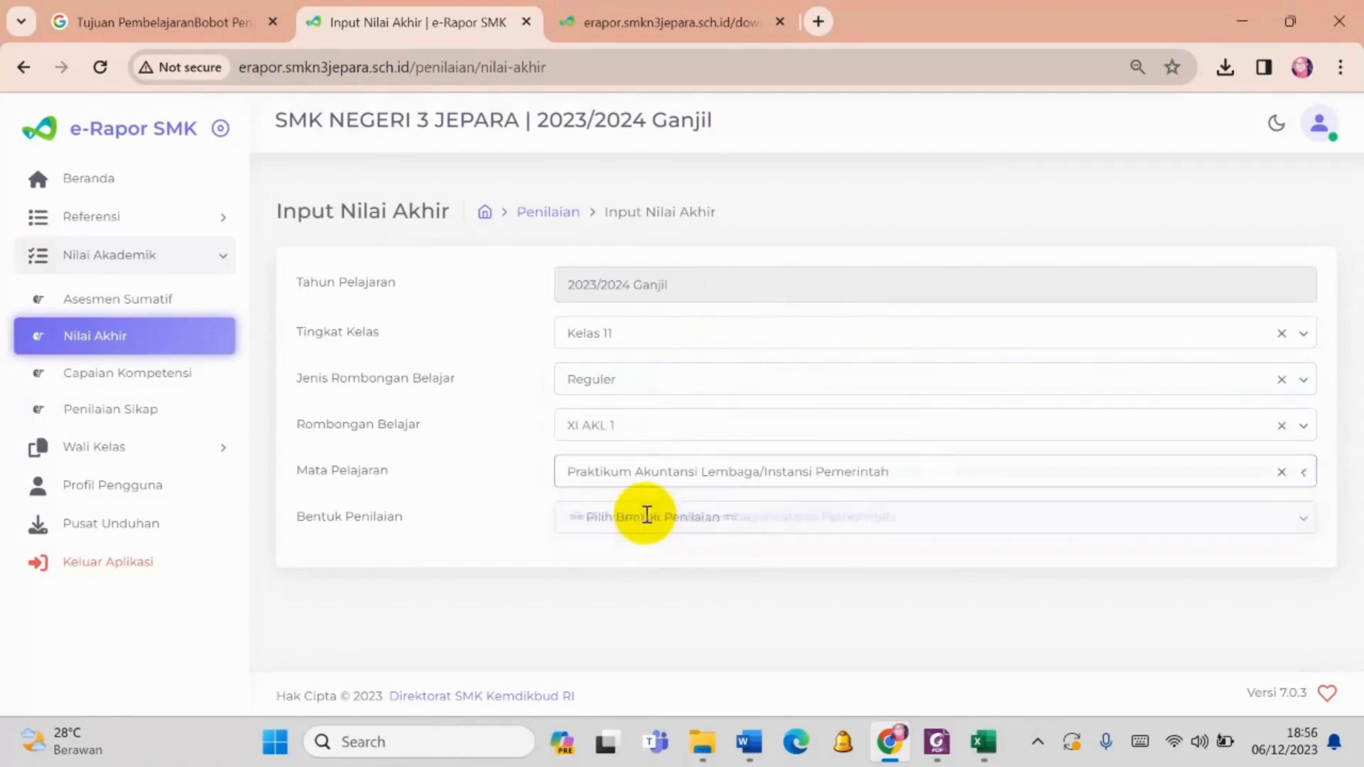
click(646, 517)
click(631, 591)
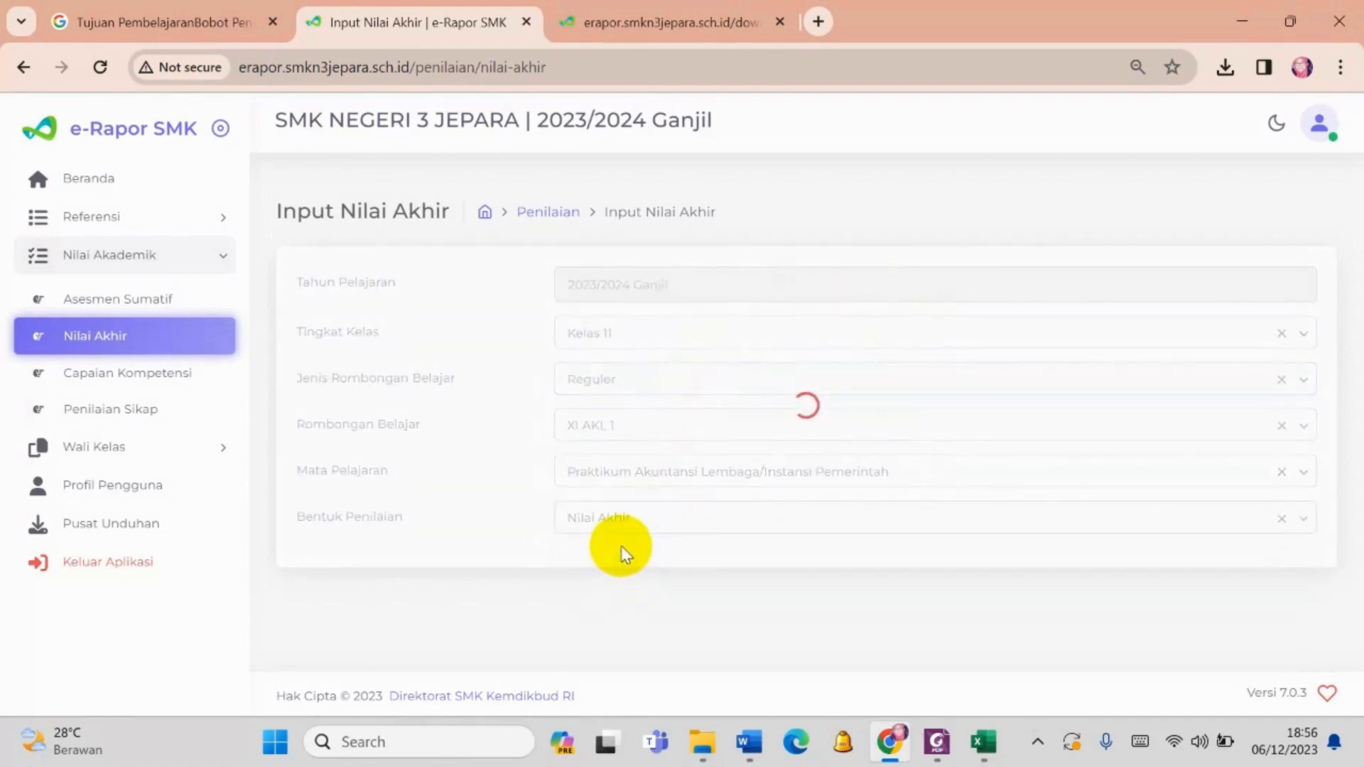
- Review the Nilai Akhir template download and editable grade table, and switch Bentuk Penilaian to Nilai Asesmen
scroll(1157, 414, down, 2)
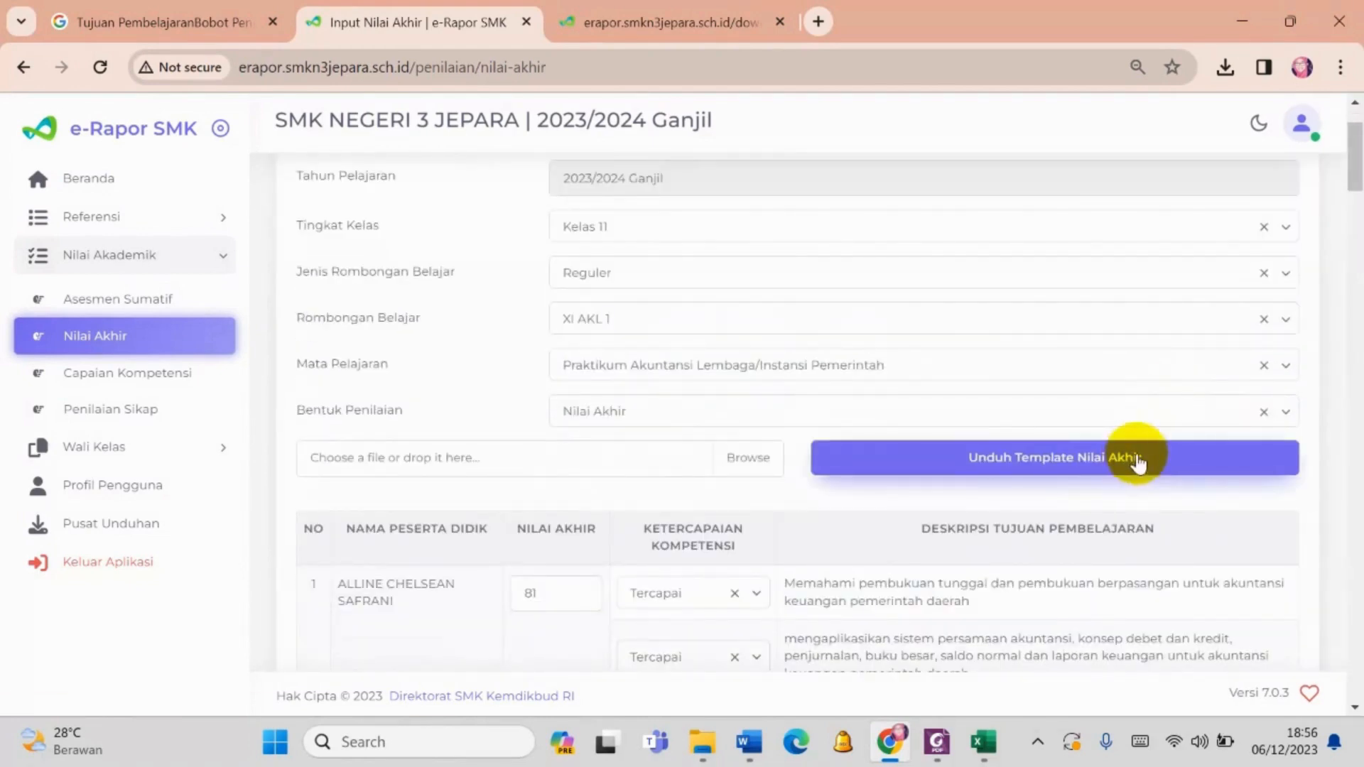
scroll(609, 578, down, 3)
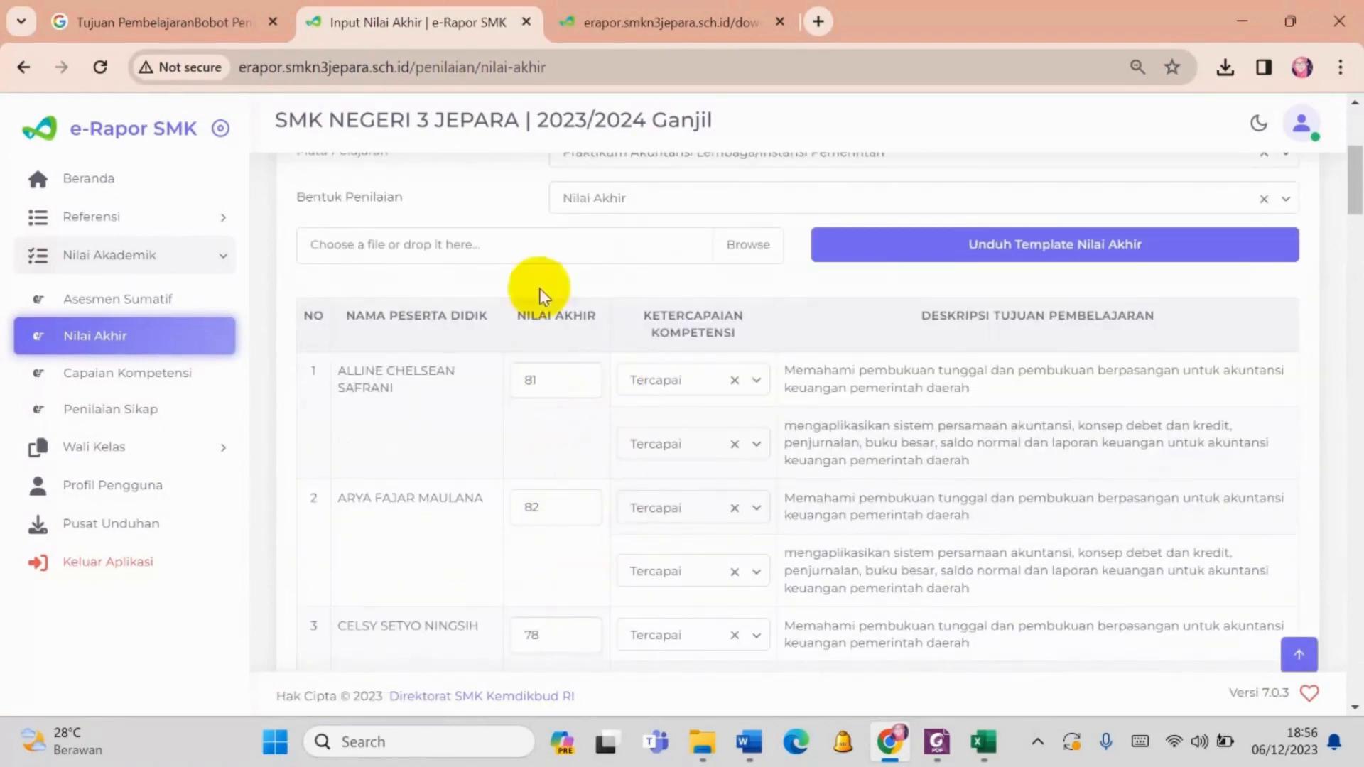
click(676, 193)
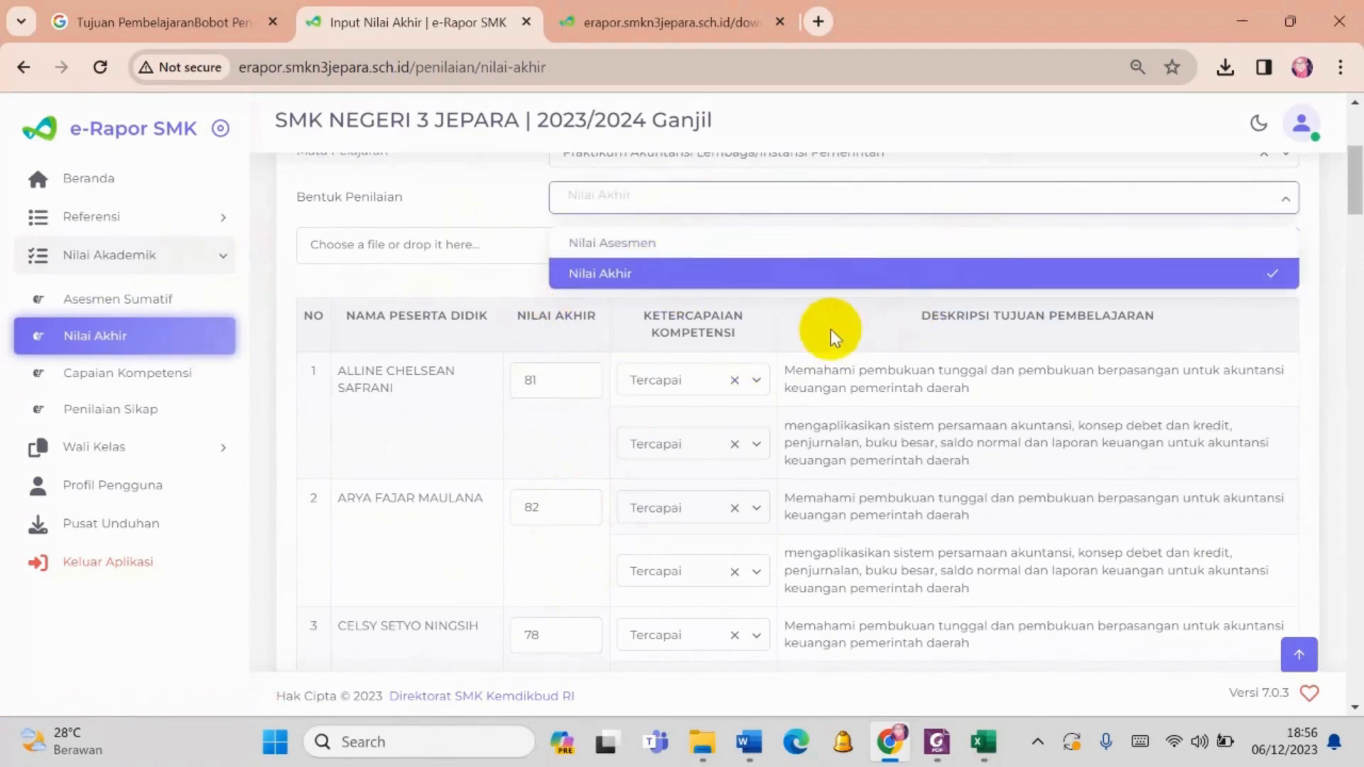
scroll(759, 268, up, 1)
click(731, 353)
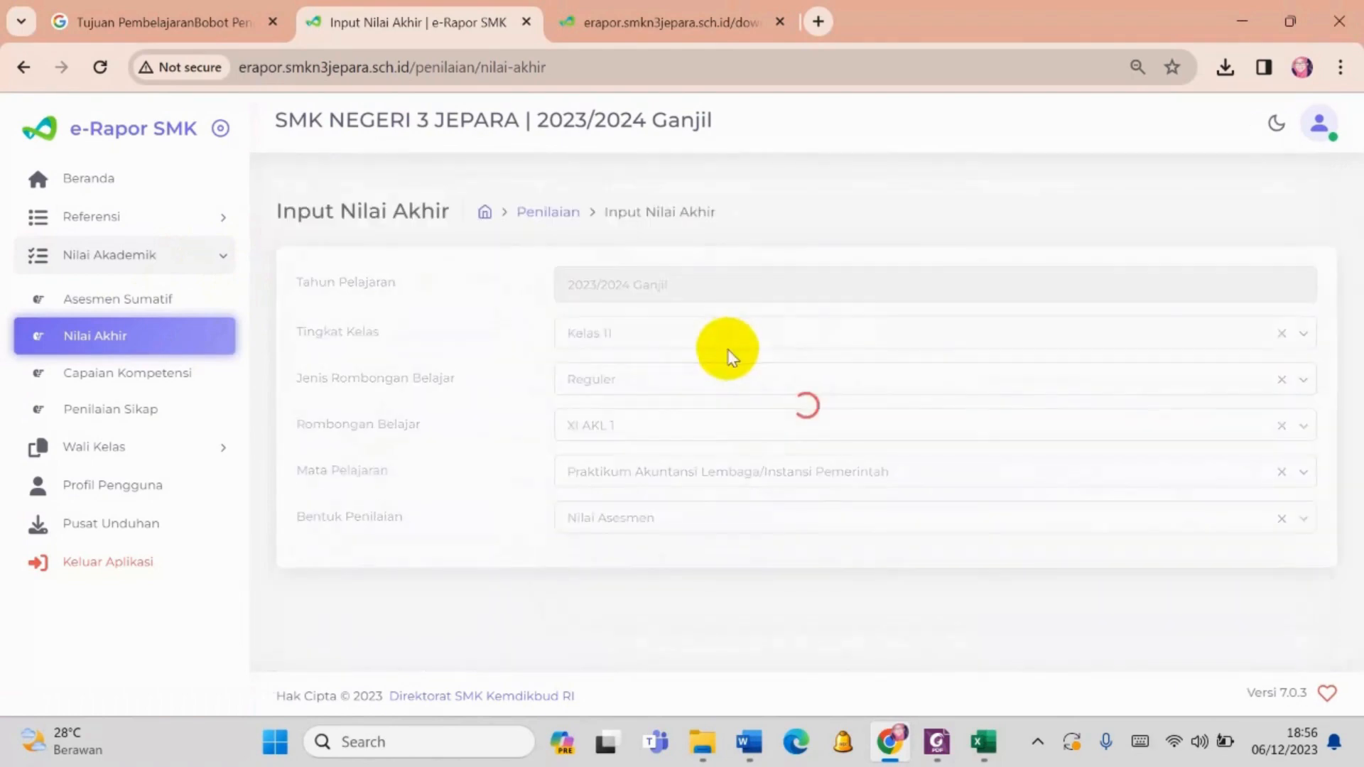
- Save the final grades under Nilai Asesmen and close the confirmation
scroll(868, 395, down, 20)
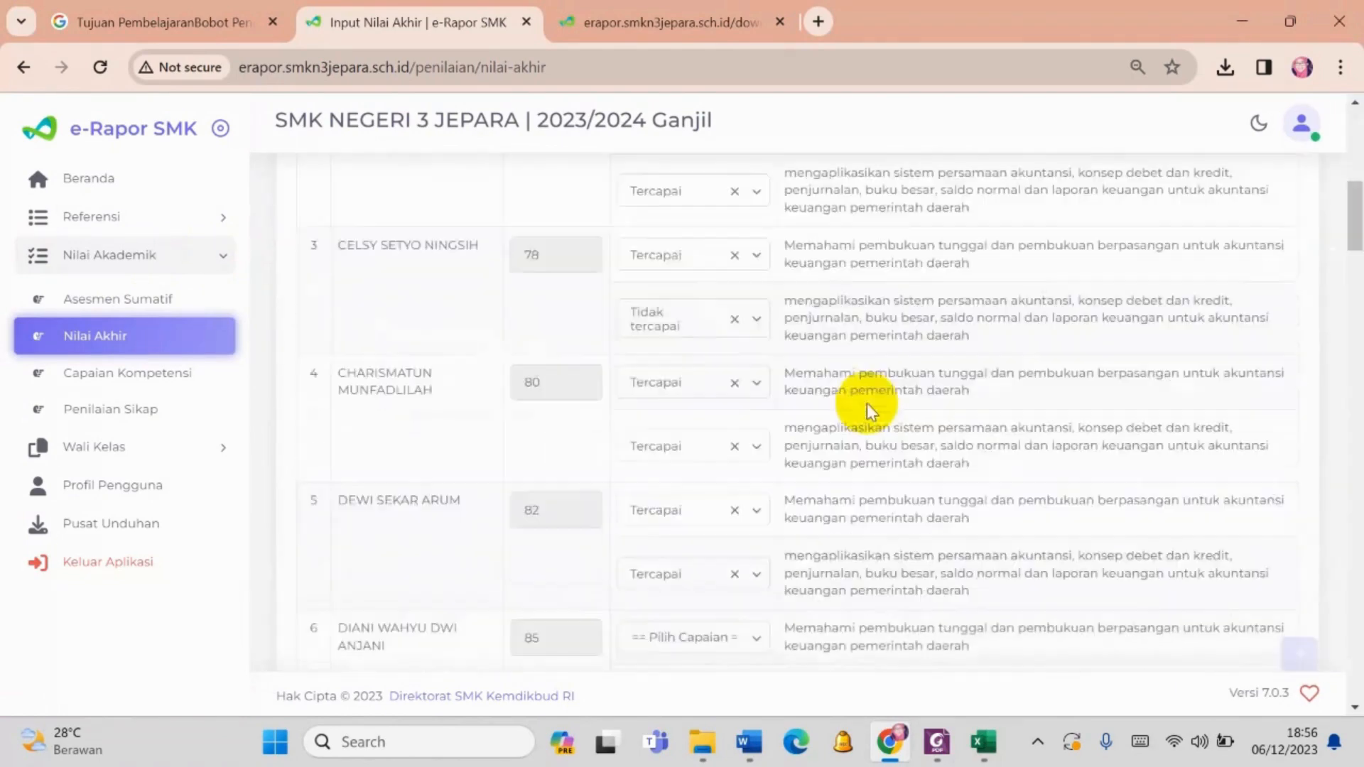
scroll(1257, 624, down, 20)
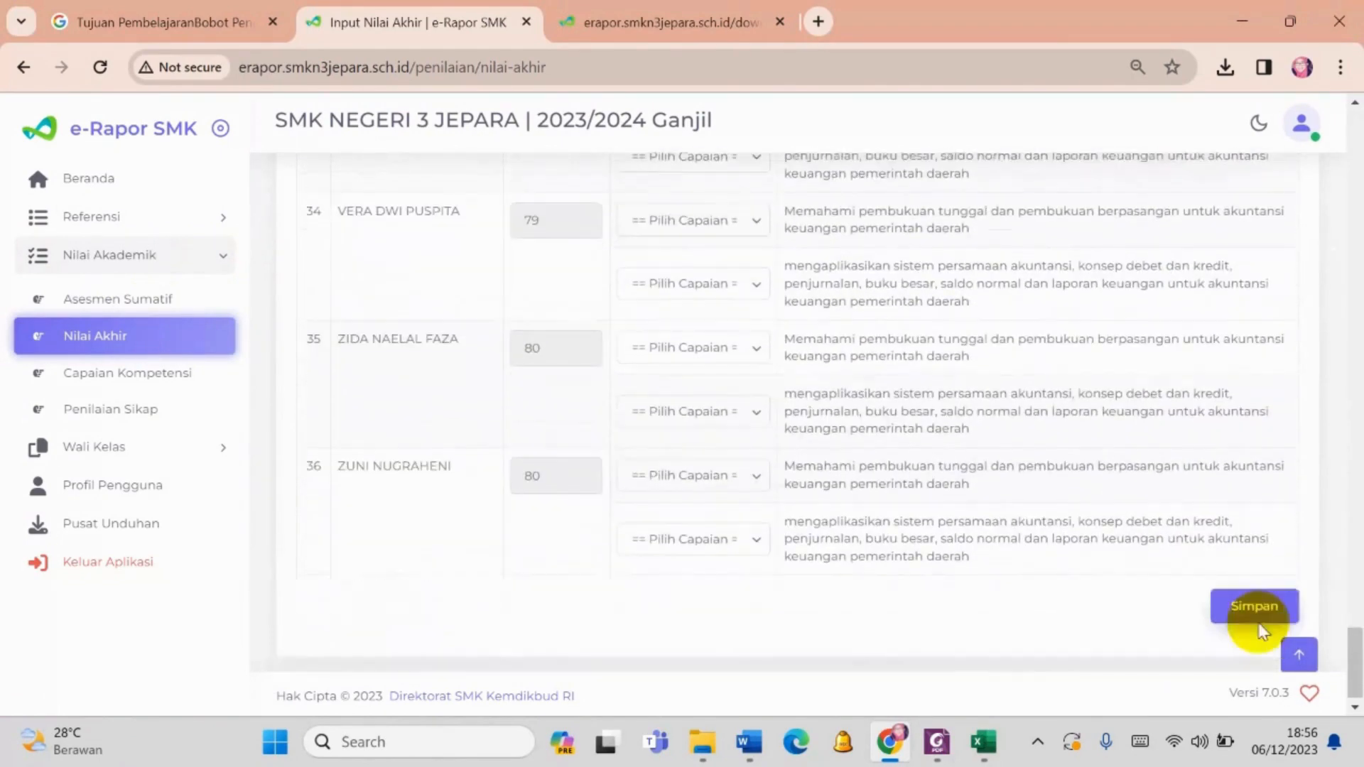
click(1256, 597)
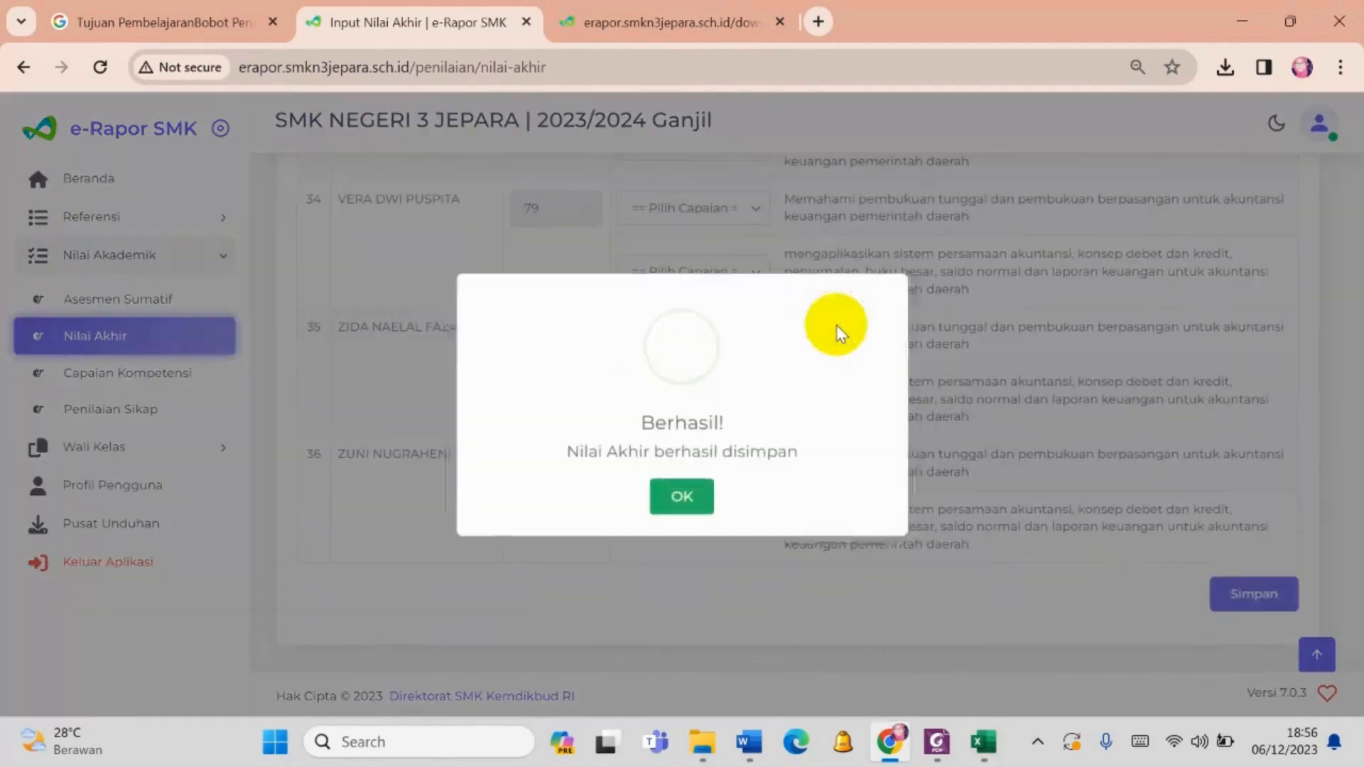
click(686, 499)
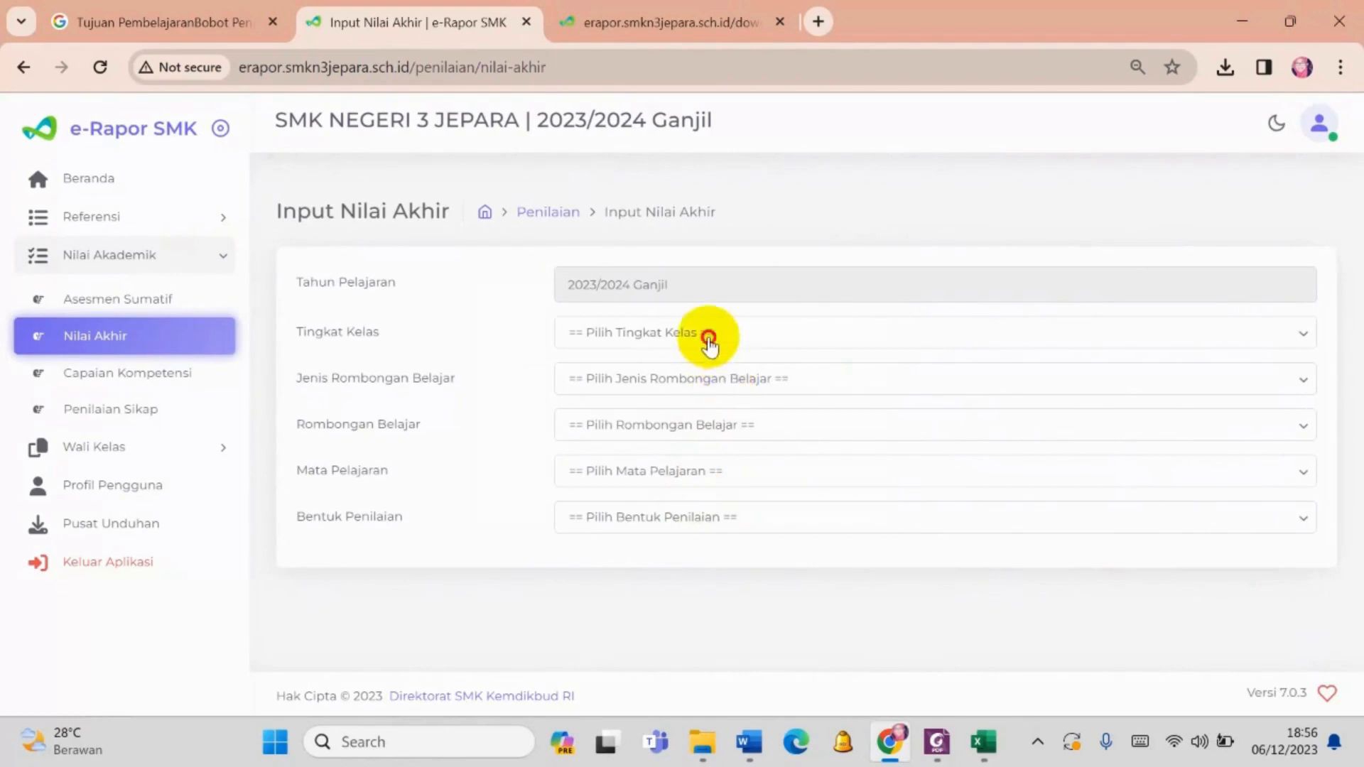
- Select Kelas 11 as Tingkat Kelas and Reguler as Jenis Rombongan Belajar again
click(709, 334)
click(713, 415)
click(661, 383)
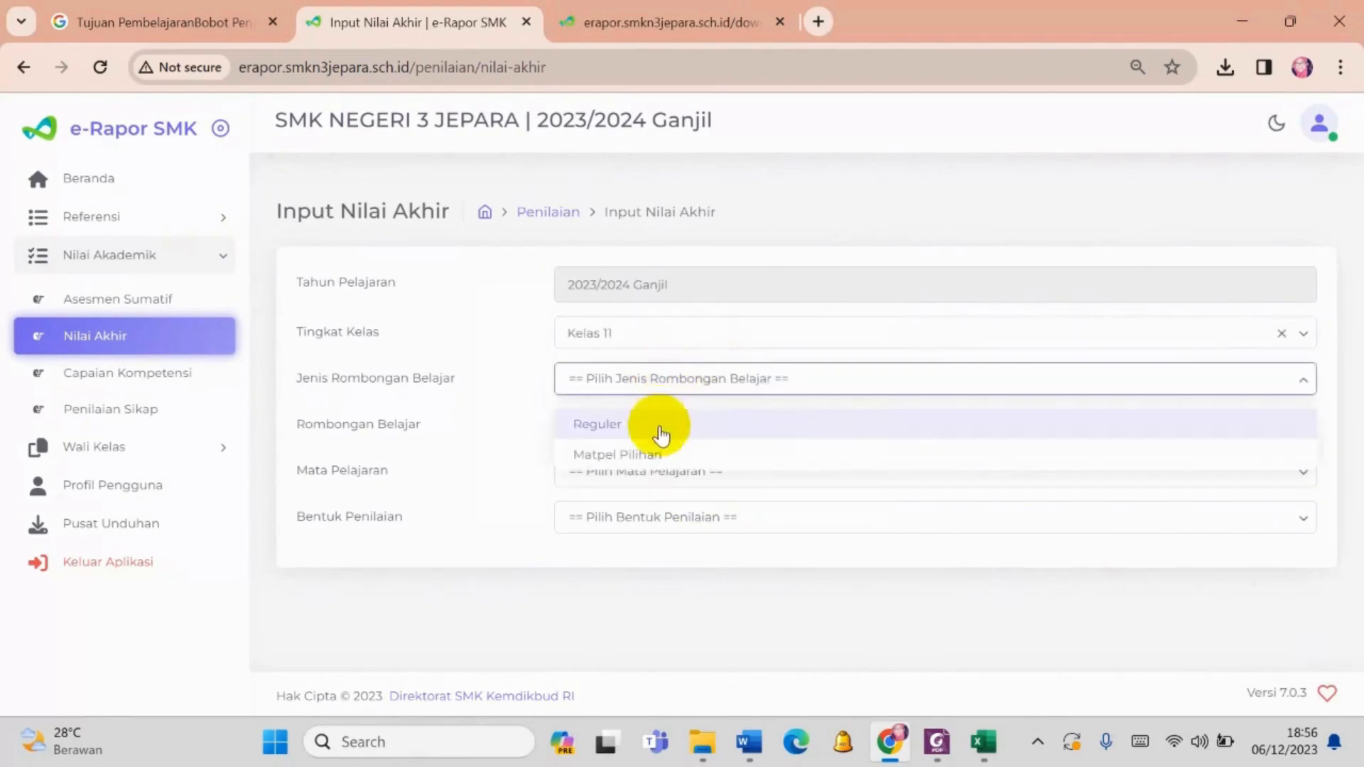
click(661, 430)
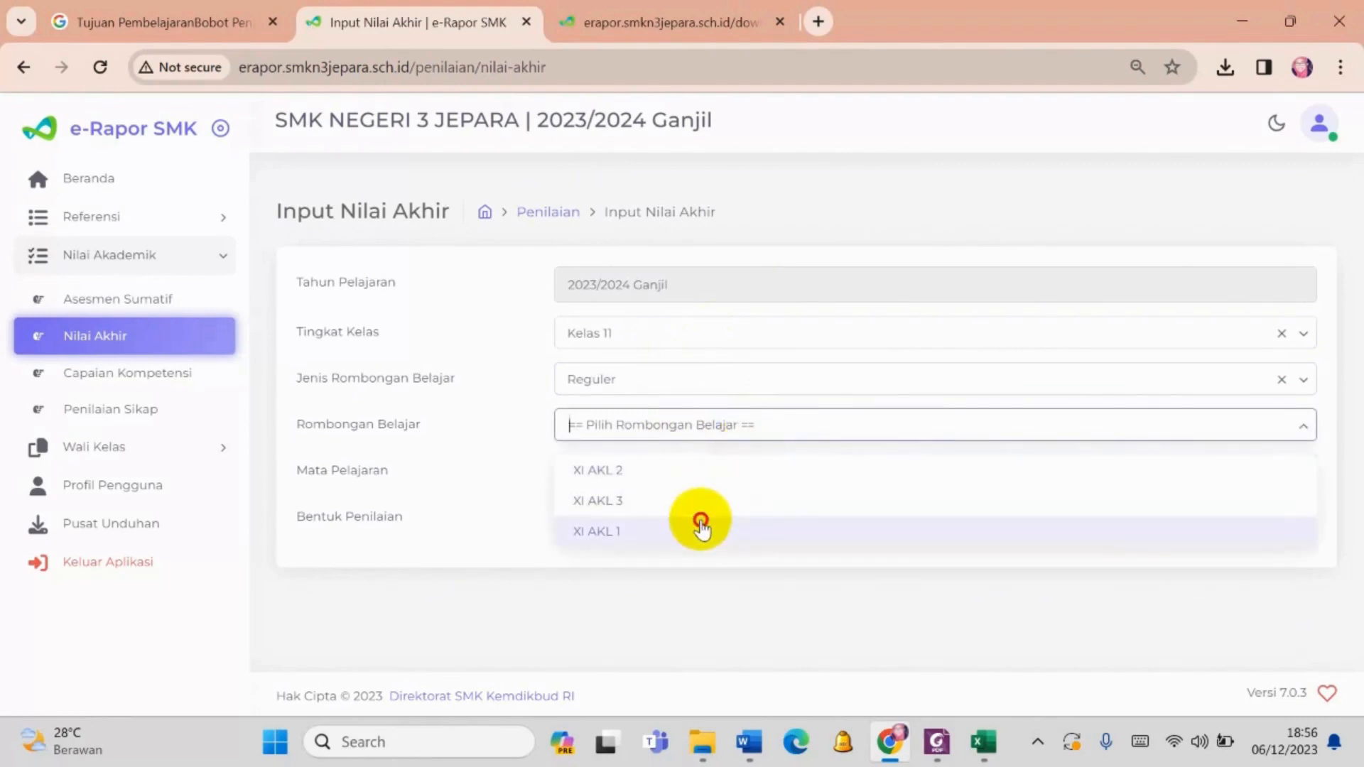
- Load the XI AKL 1 grades for Praktikum Akuntansi Lembaga/Instansi Pemerintah with Bentuk Penilaian set to Nilai Akhir
click(701, 528)
click(685, 475)
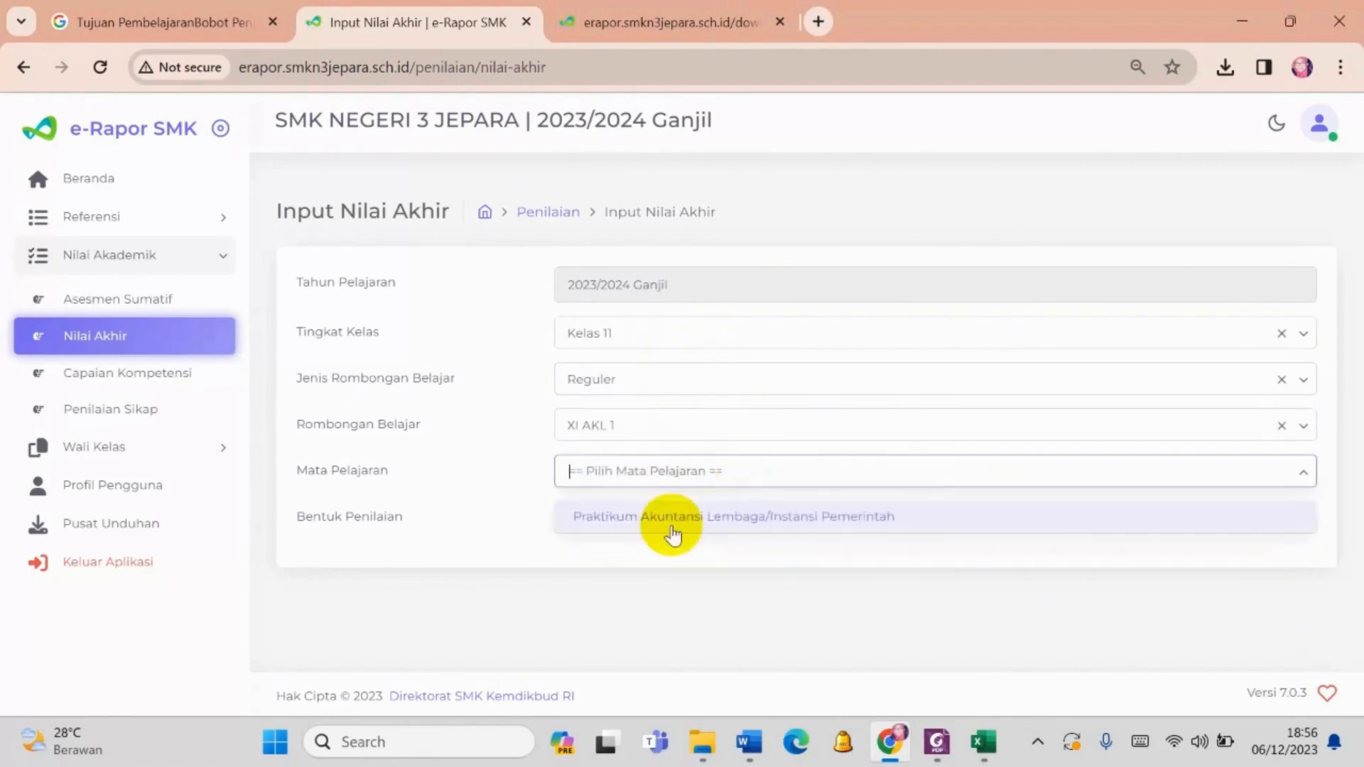
click(672, 516)
click(660, 517)
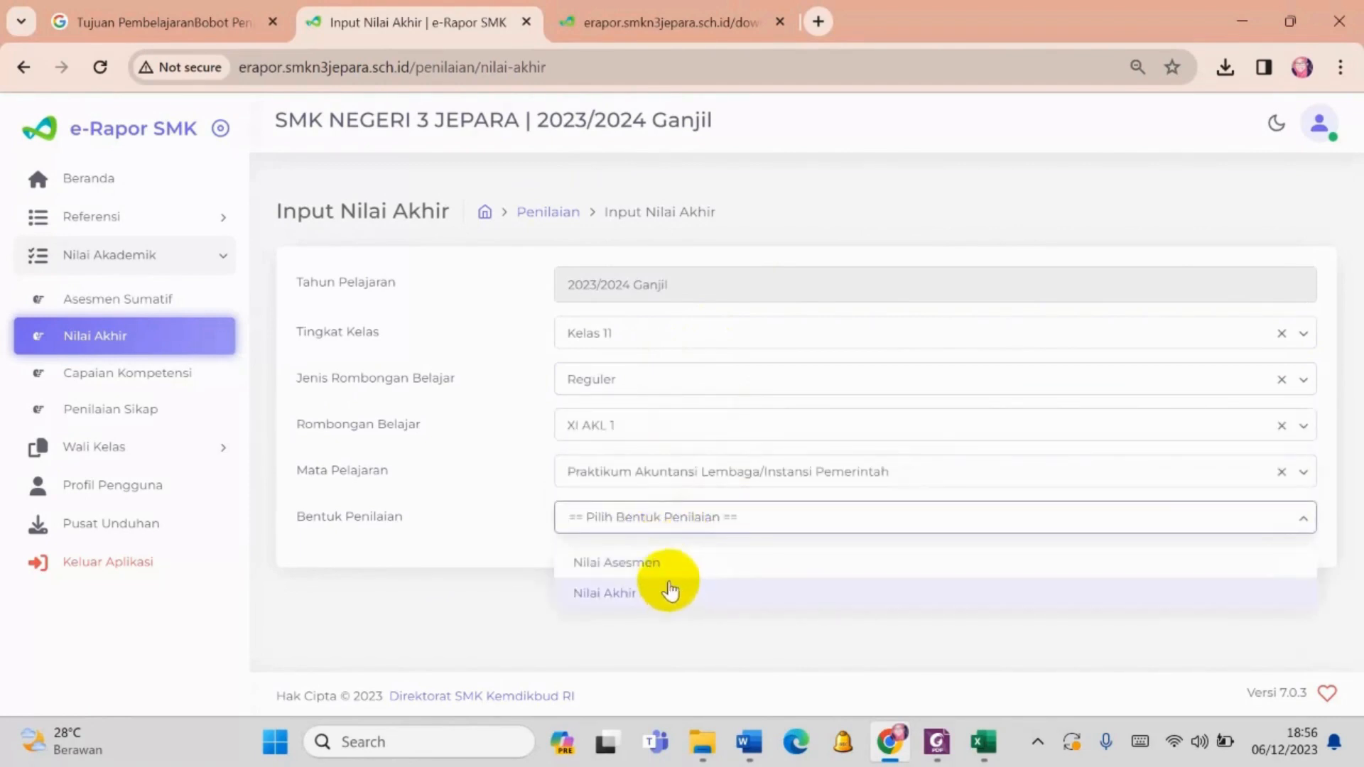
click(662, 592)
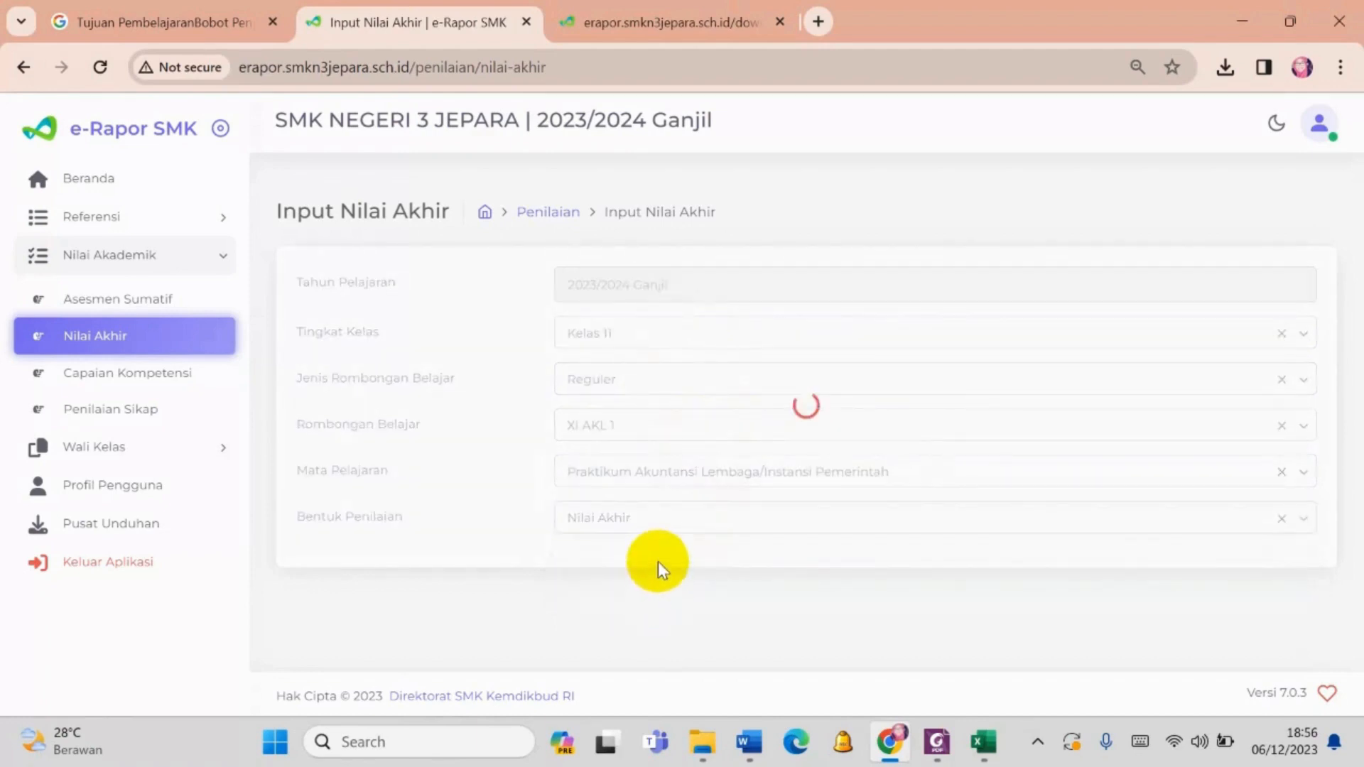
- Set the first student's Nilai Akhir to 80 and save the class's final grades
scroll(655, 566, down, 5)
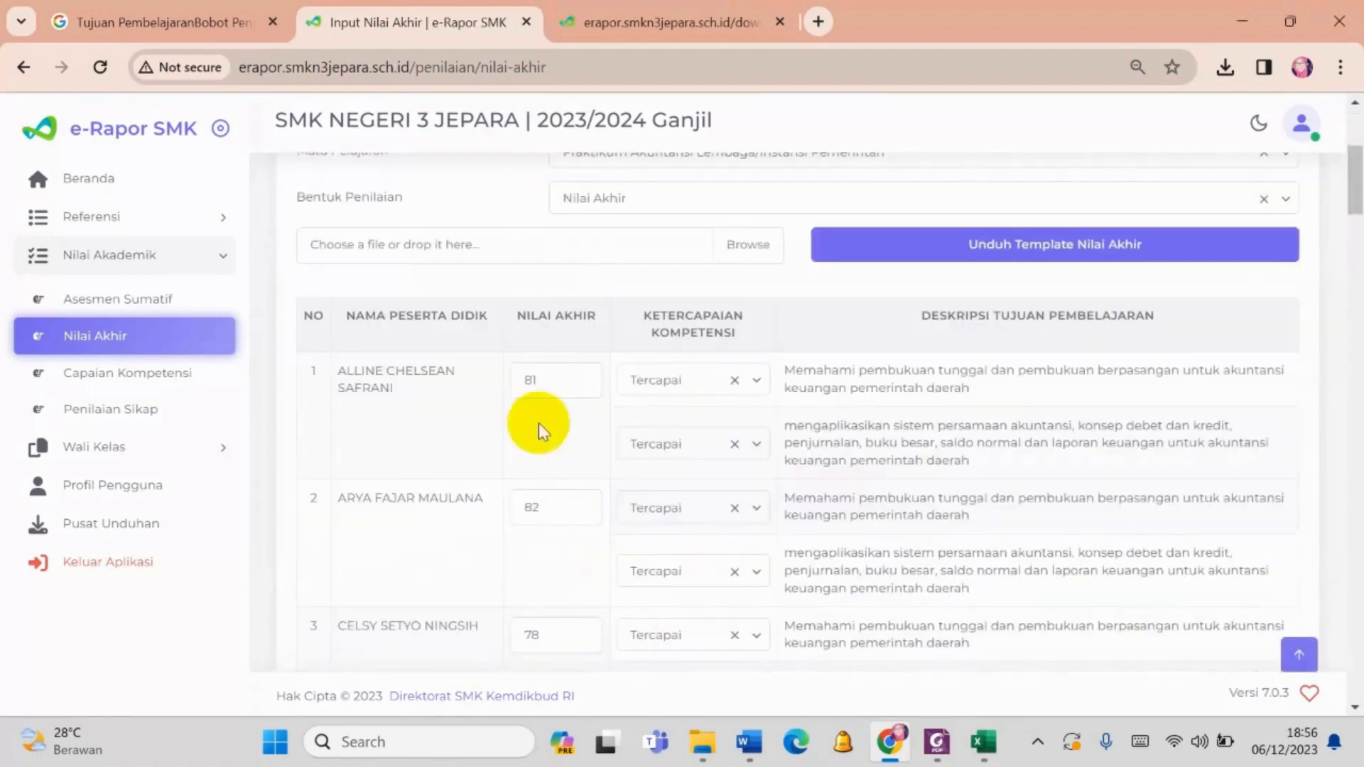
double_click(512, 373)
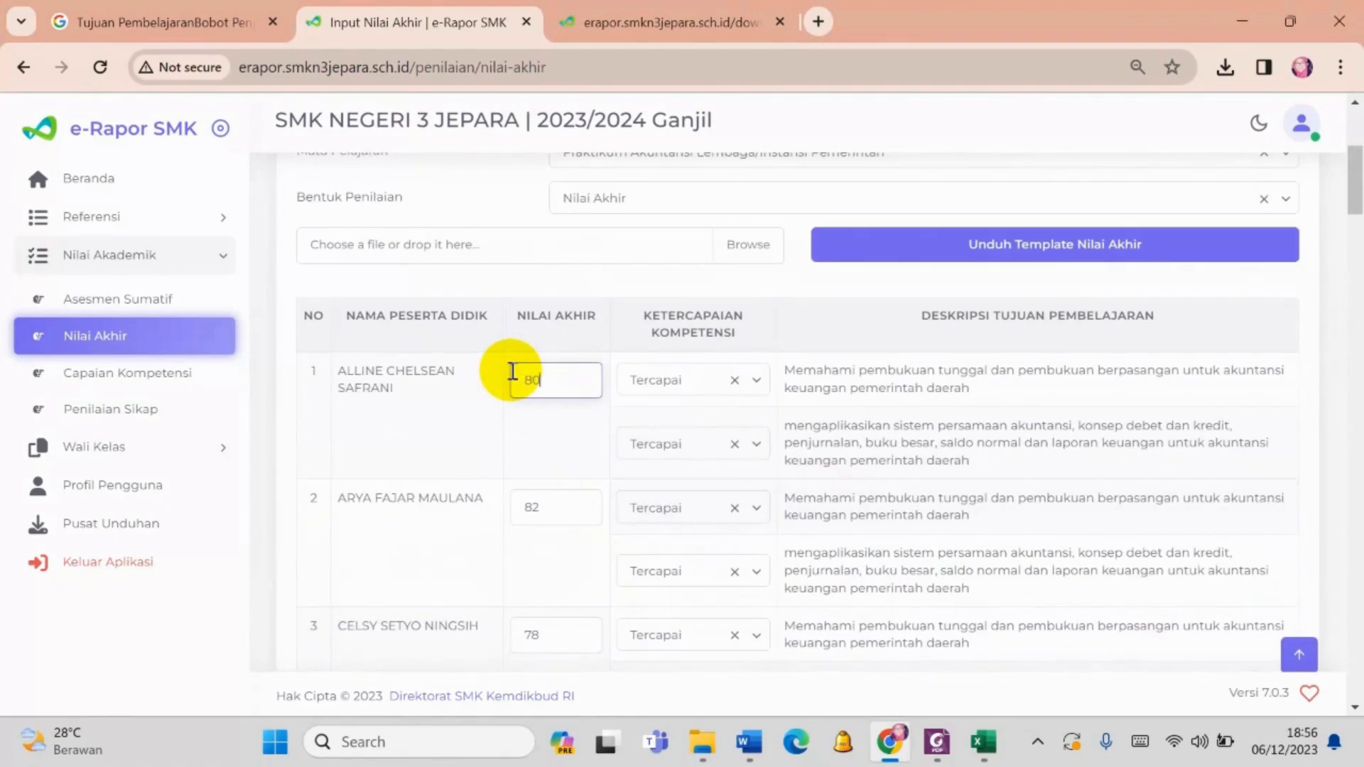
text(80)
scroll(798, 639, down, 20)
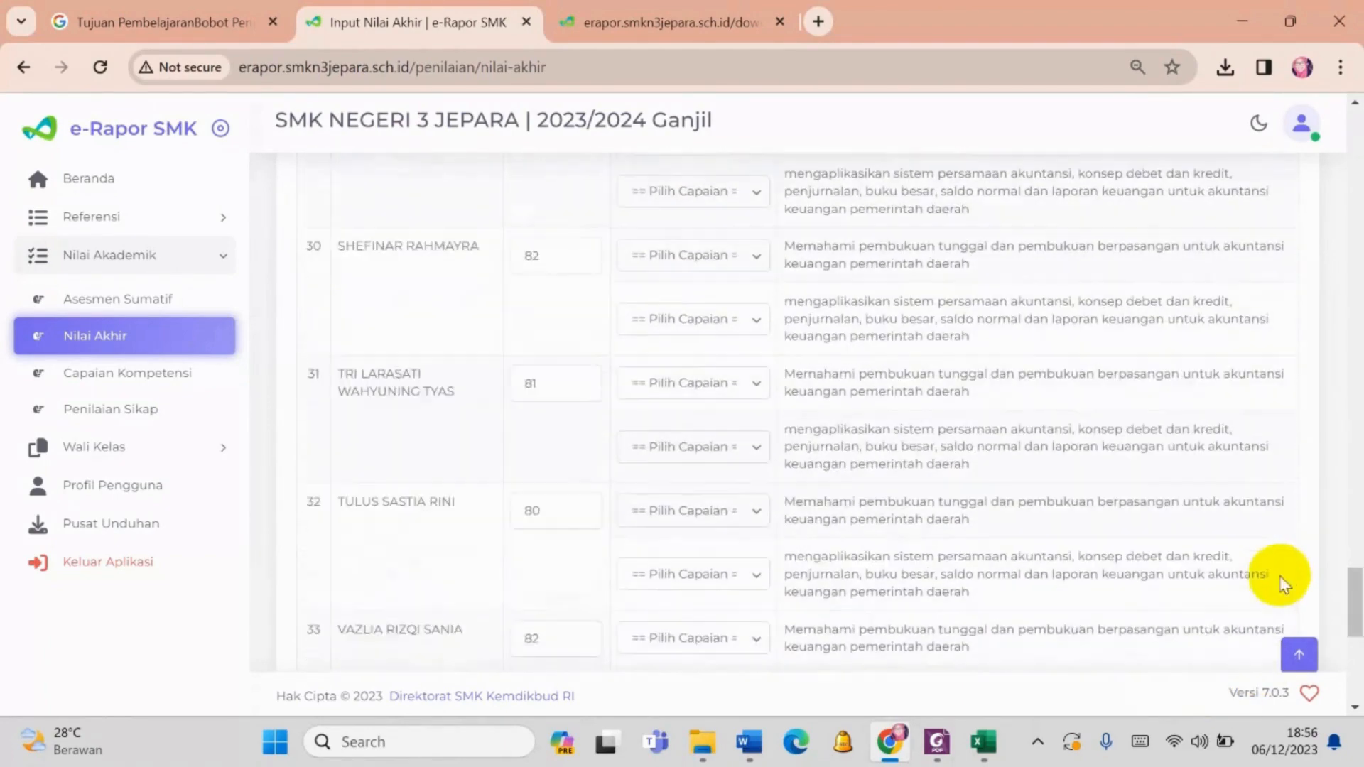
scroll(1285, 584, down, 5)
click(1252, 590)
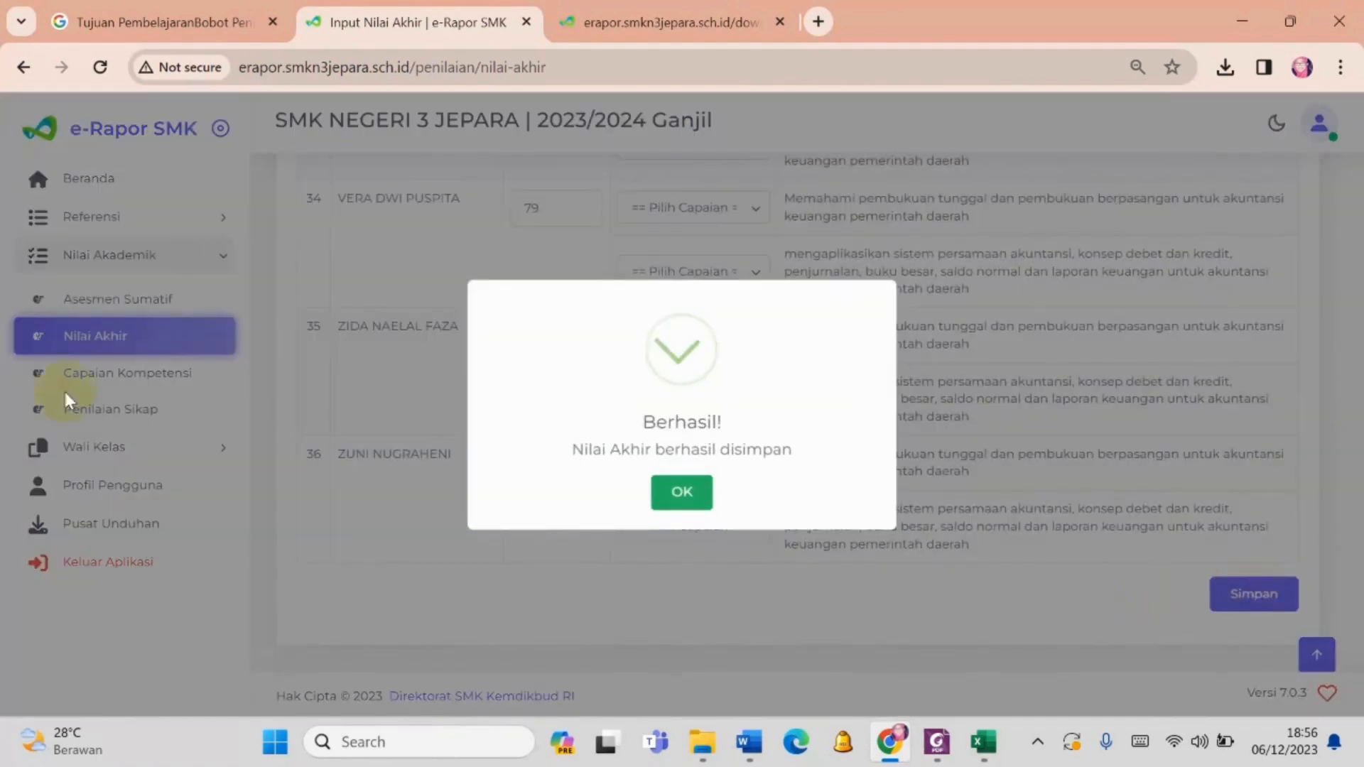
- Close the save confirmation and select Kelas 11 as Tingkat Kelas and Reguler as Jenis Rombongan Belajar
click(693, 493)
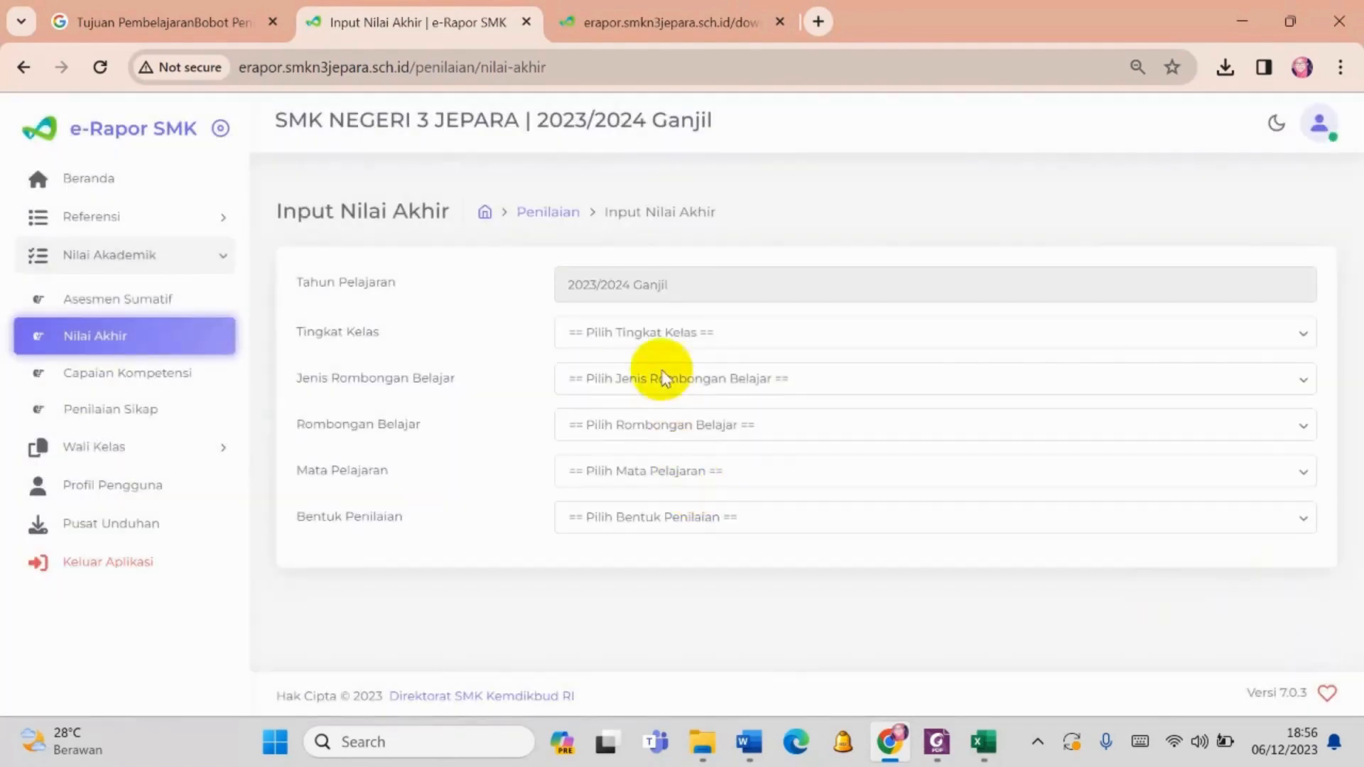
click(667, 331)
click(638, 408)
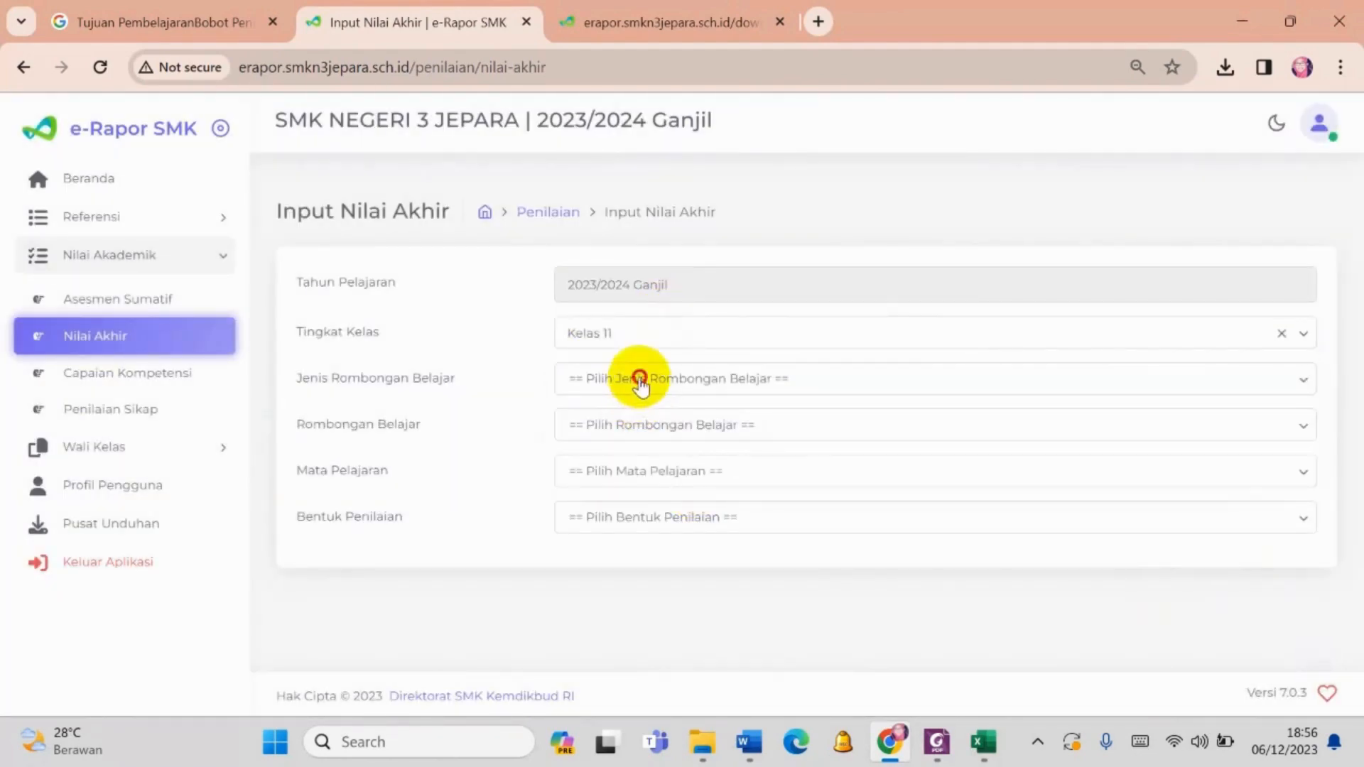
click(639, 377)
click(628, 425)
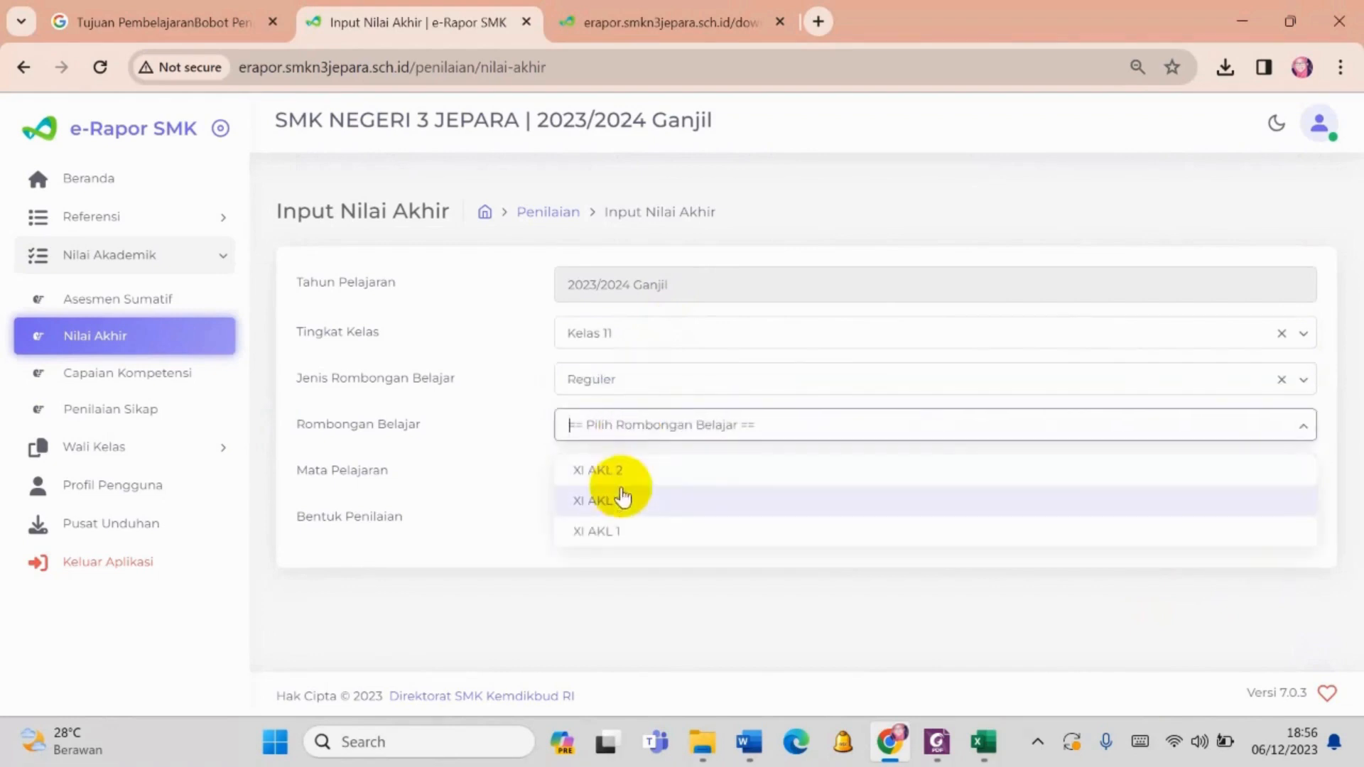
- Load the XI AKL 1 grades for Praktikum Akuntansi Lembaga/Instansi Pemerintah with Bentuk Penilaian set to Nilai Asesmen
click(625, 467)
click(630, 469)
click(636, 516)
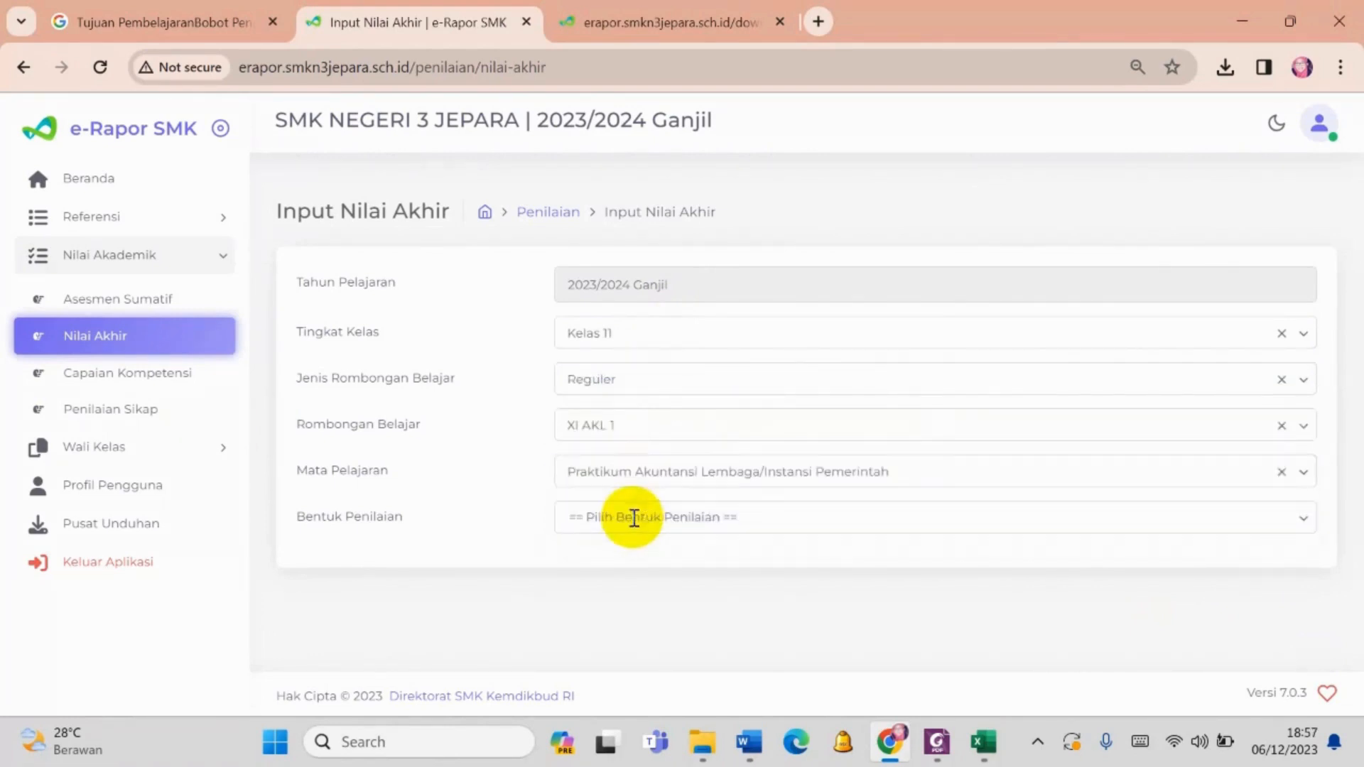
click(630, 516)
click(625, 565)
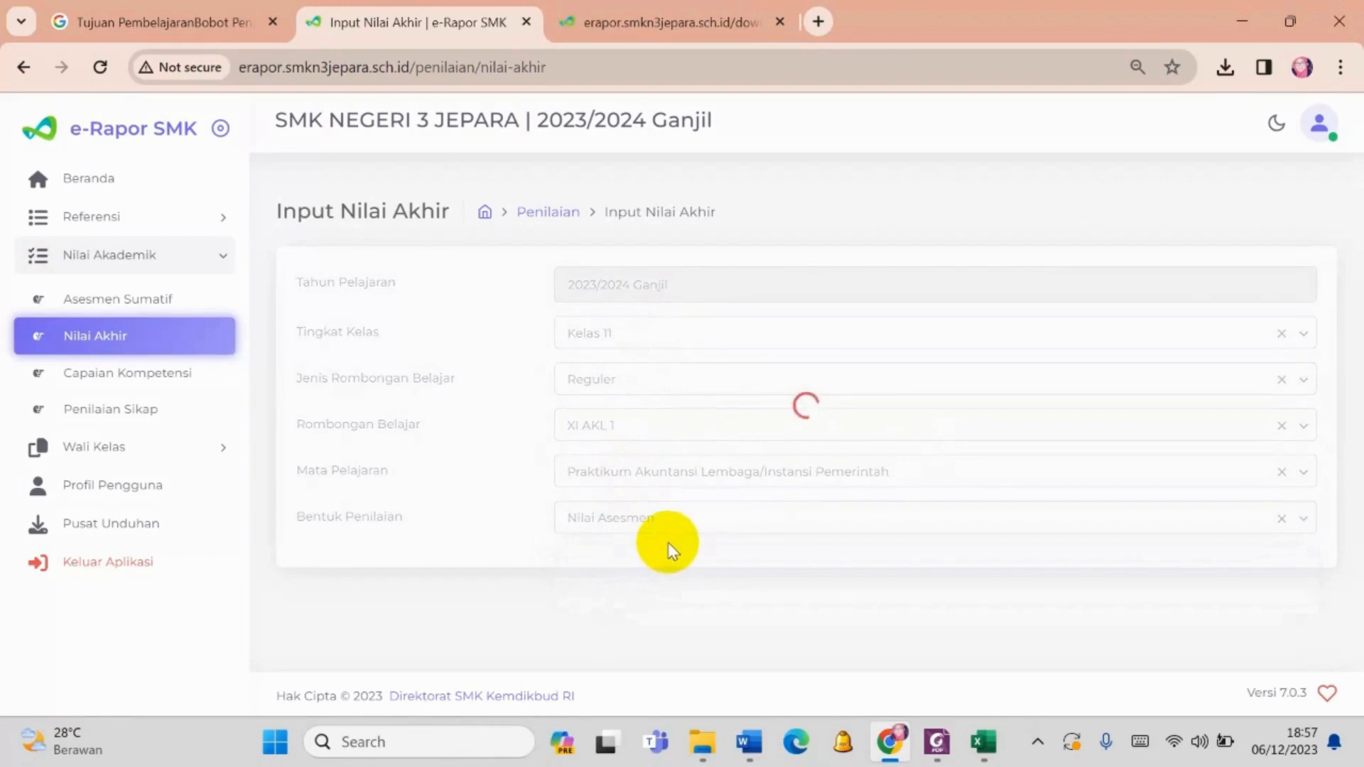
scroll(668, 543, down, 2)
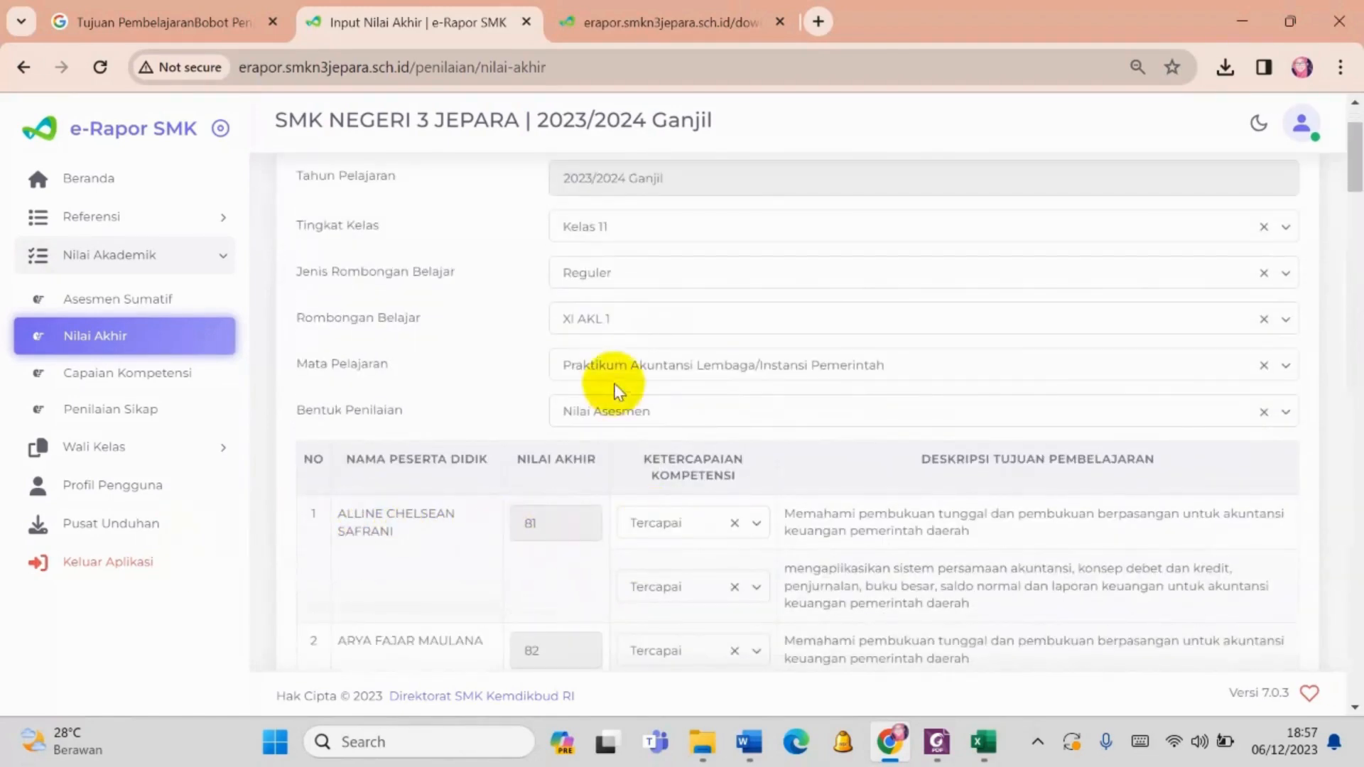
- Switch Bentuk Penilaian to Nilai Akhir and check the first student's final grade for comparison
click(611, 412)
click(620, 488)
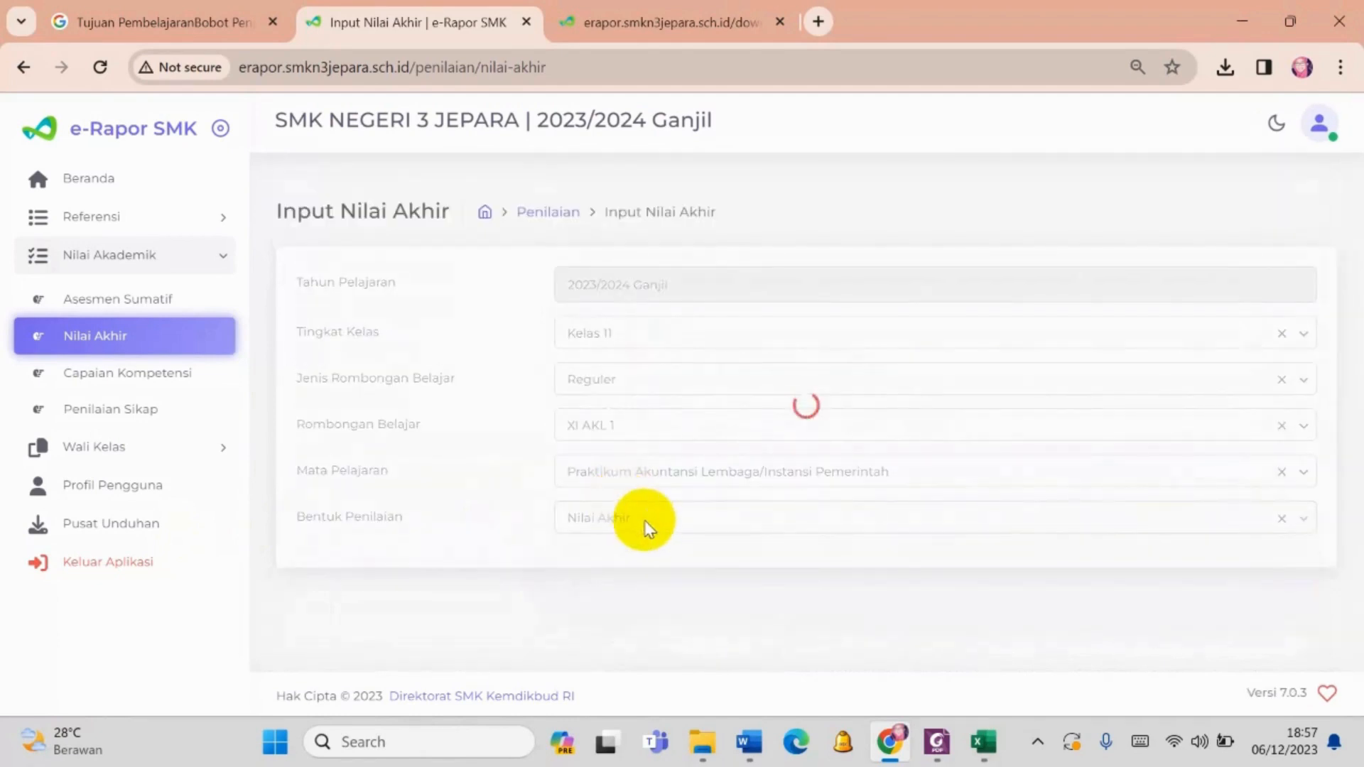
scroll(569, 540, down, 3)
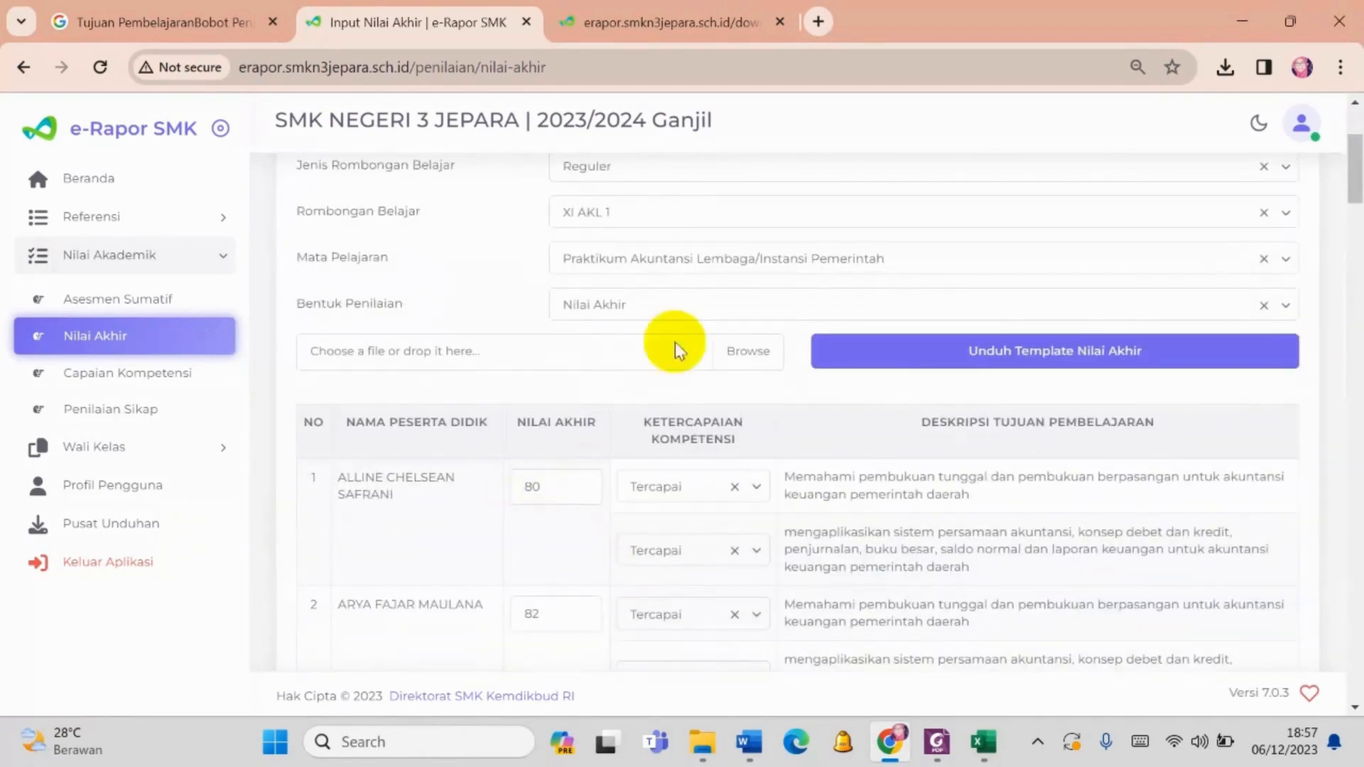
- Set Bentuk Penilaian back to Nilai Asesmen, save the class's final grades and close the confirmation
click(676, 305)
click(649, 353)
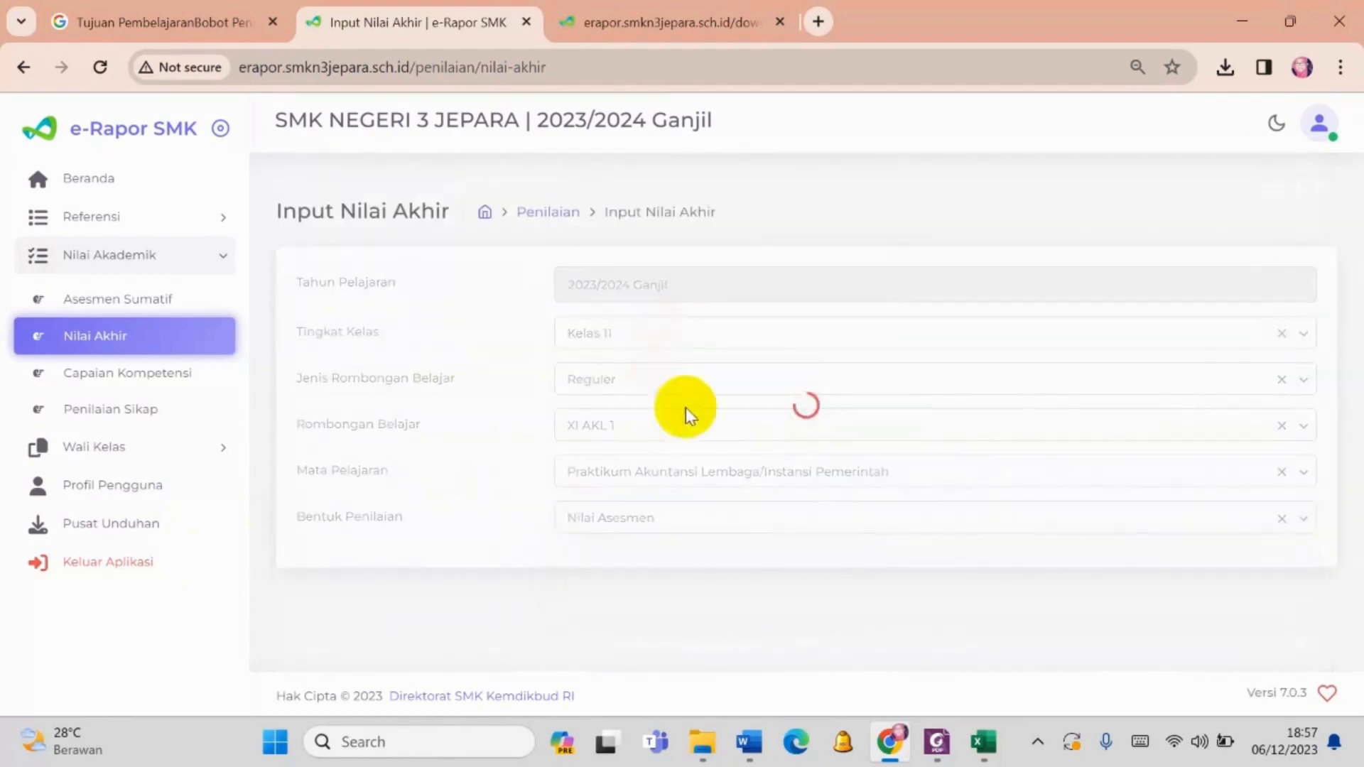
scroll(779, 518, down, 20)
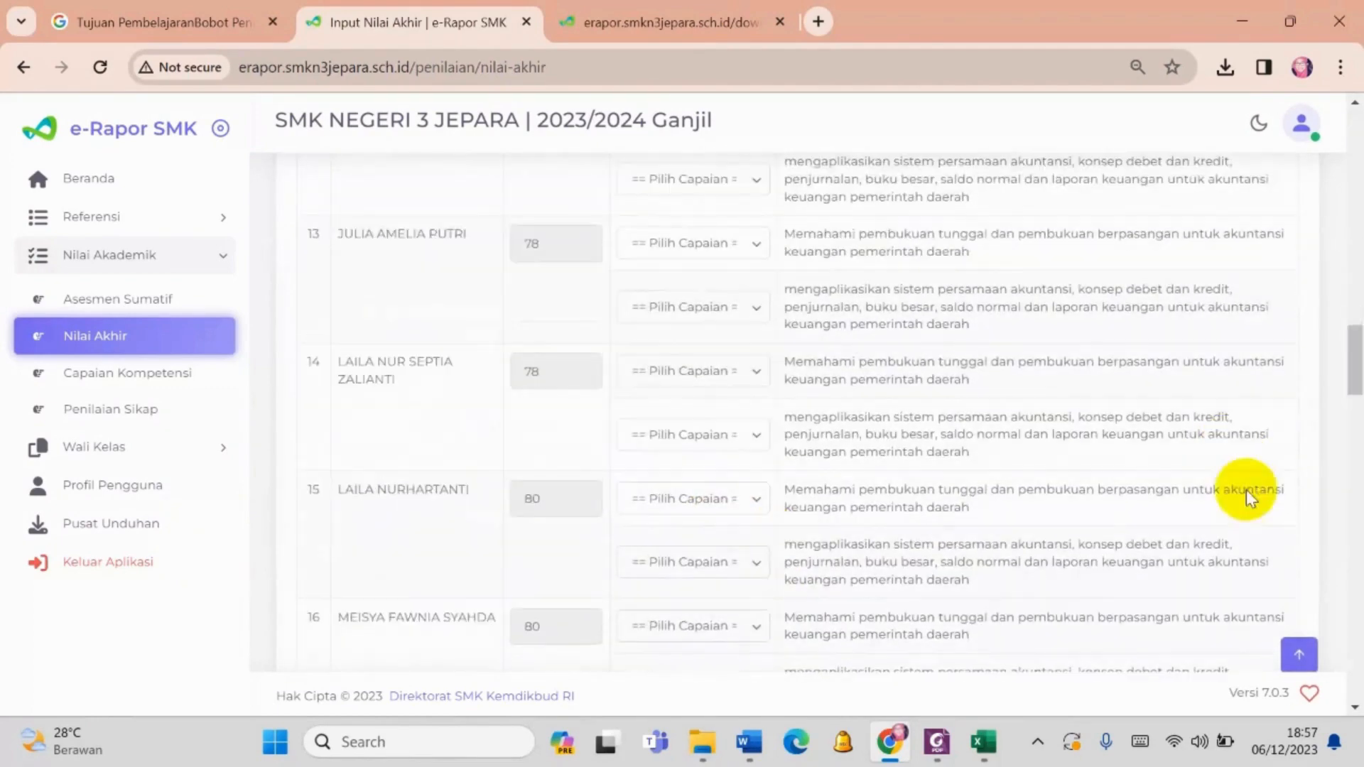
scroll(1306, 574, down, 5)
click(1222, 595)
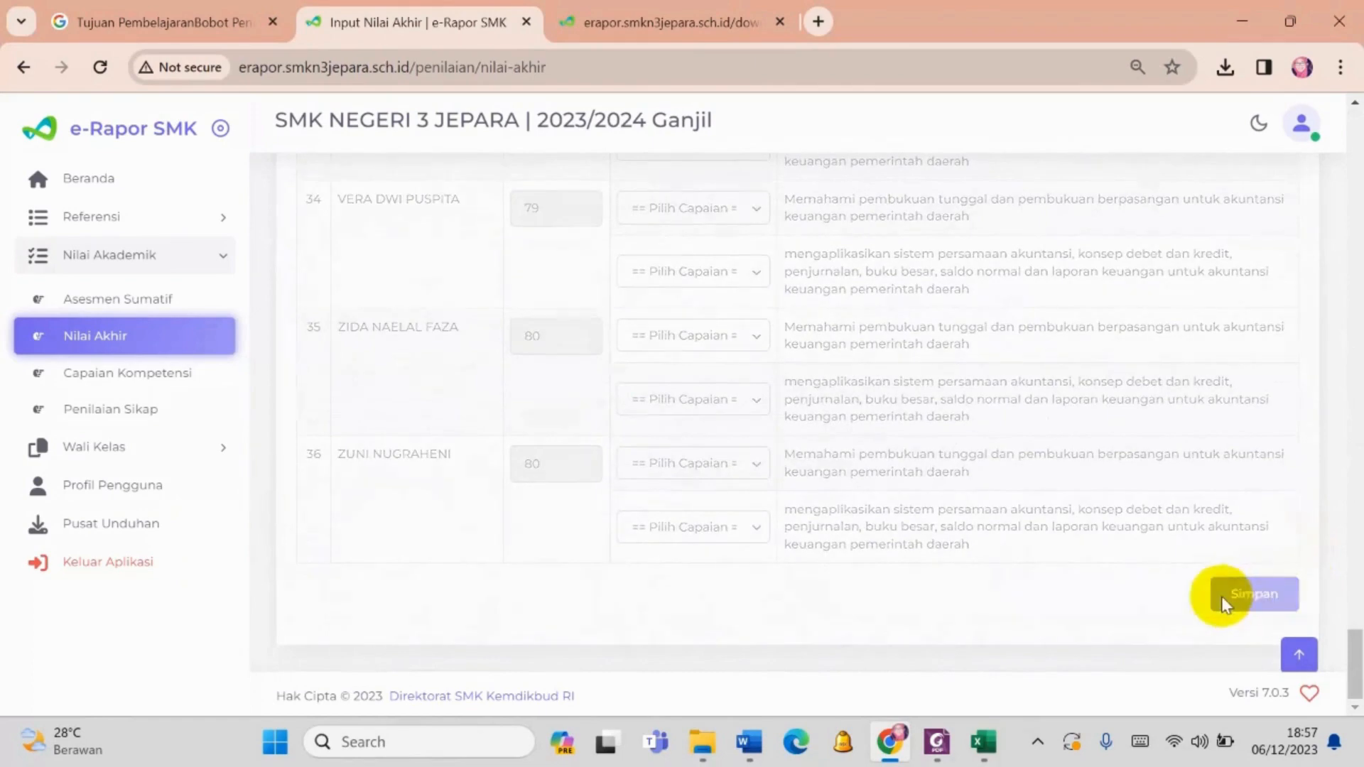
click(707, 495)
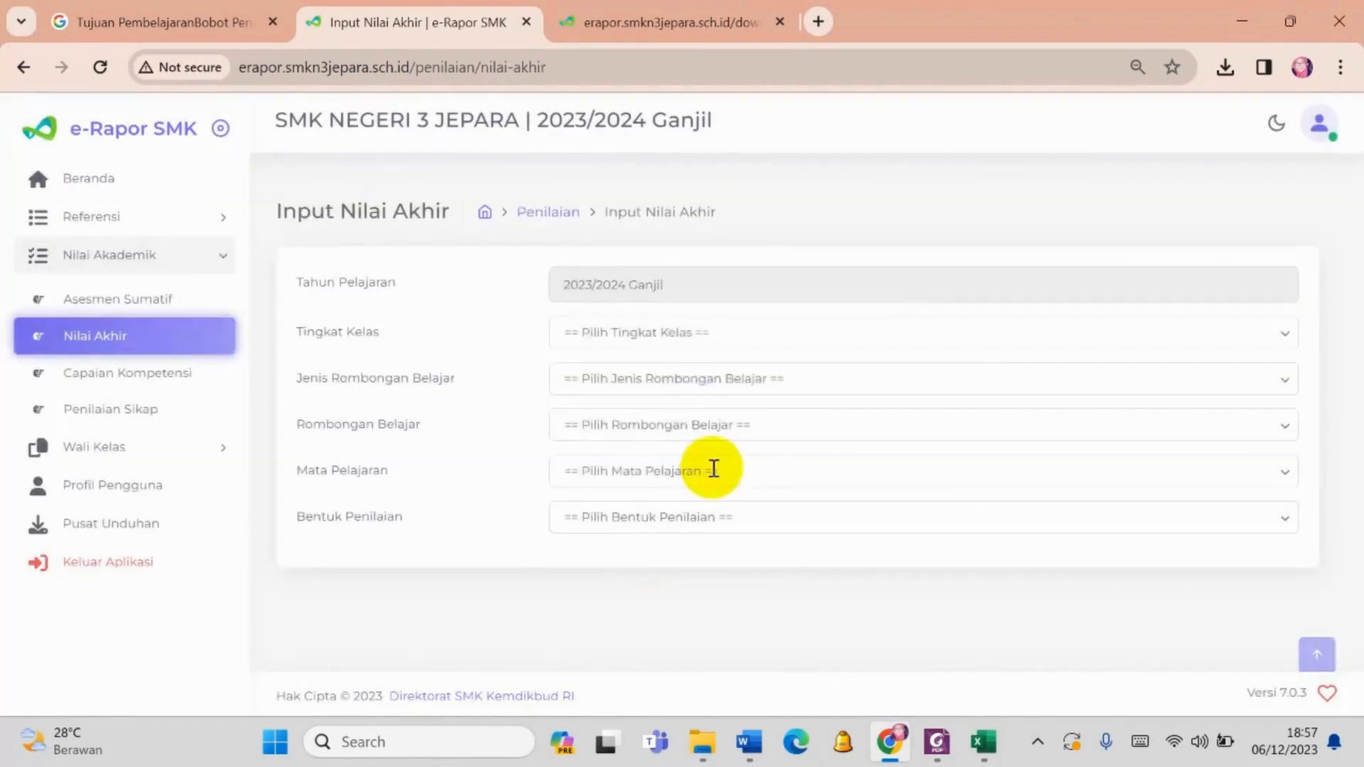
- Select Kelas 11 as Tingkat Kelas and Reguler as Jenis Rombongan Belajar for the final grades
click(706, 331)
click(671, 416)
click(666, 379)
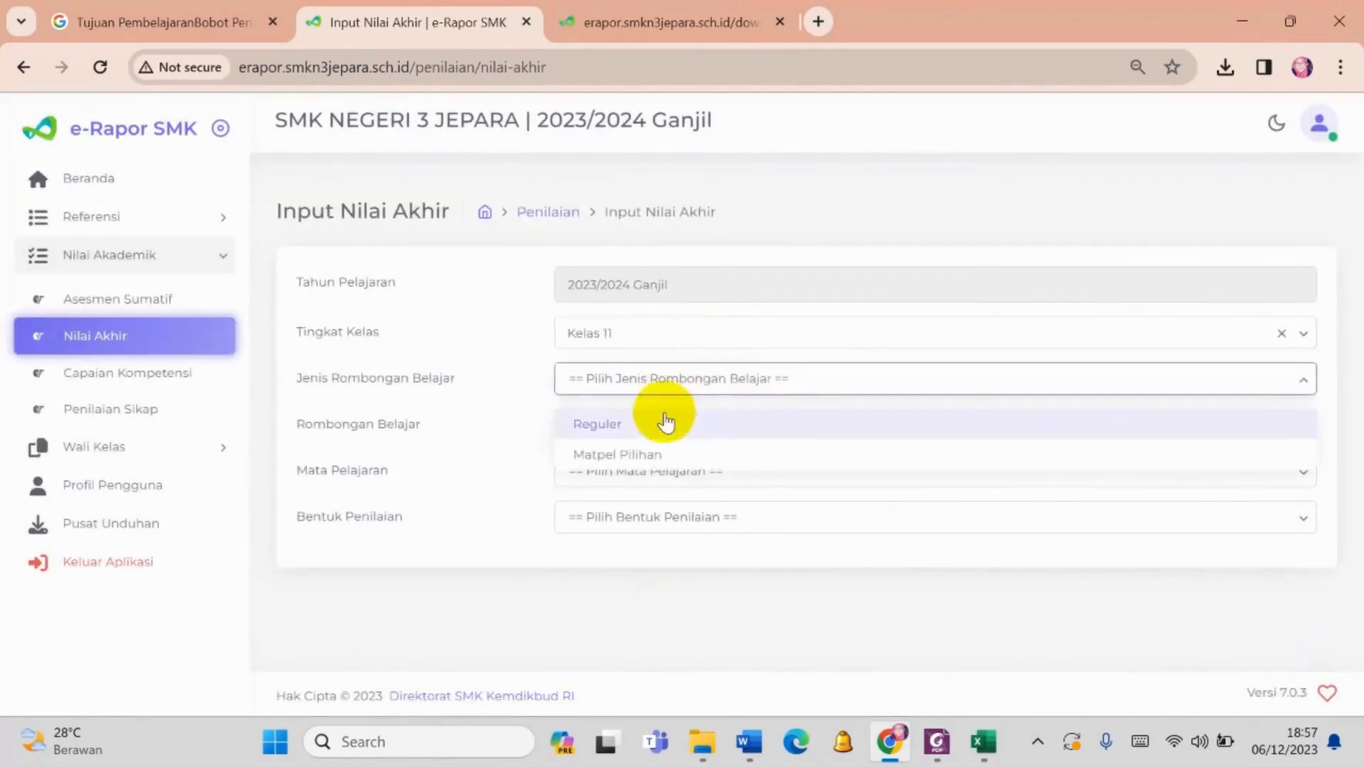
click(667, 424)
- Load XI AKL 1's Praktikum Akuntansi Lembaga/Instansi Pemerintah final grades using the Nilai Asesmen form
click(658, 428)
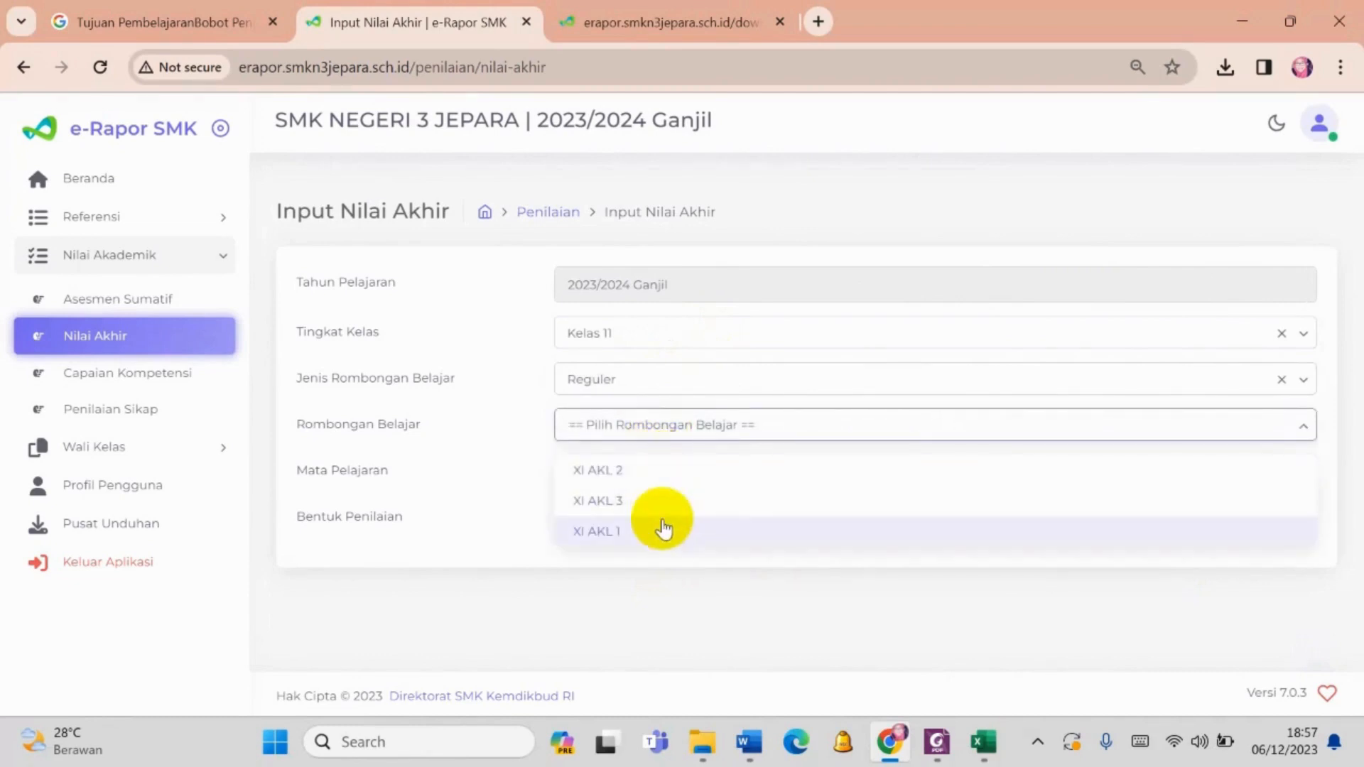
click(658, 526)
click(654, 472)
click(649, 516)
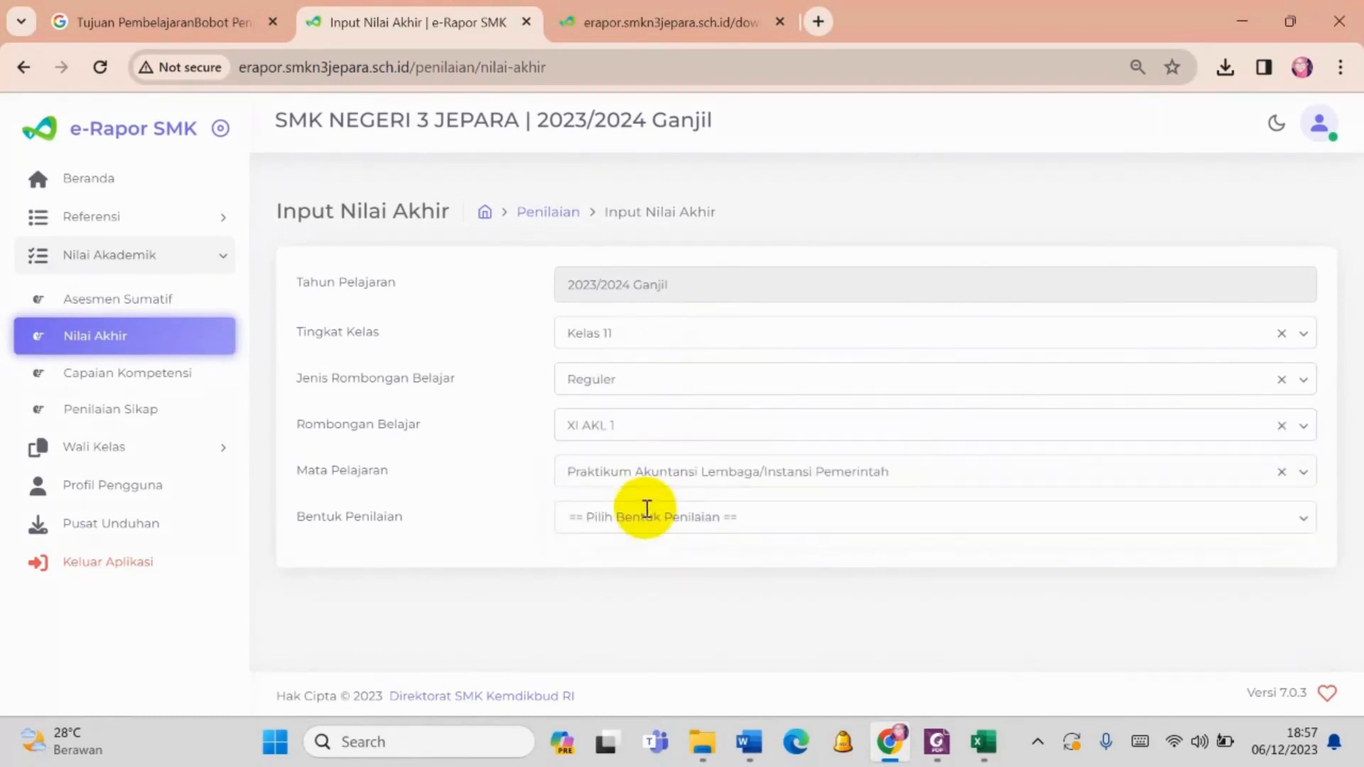
click(646, 519)
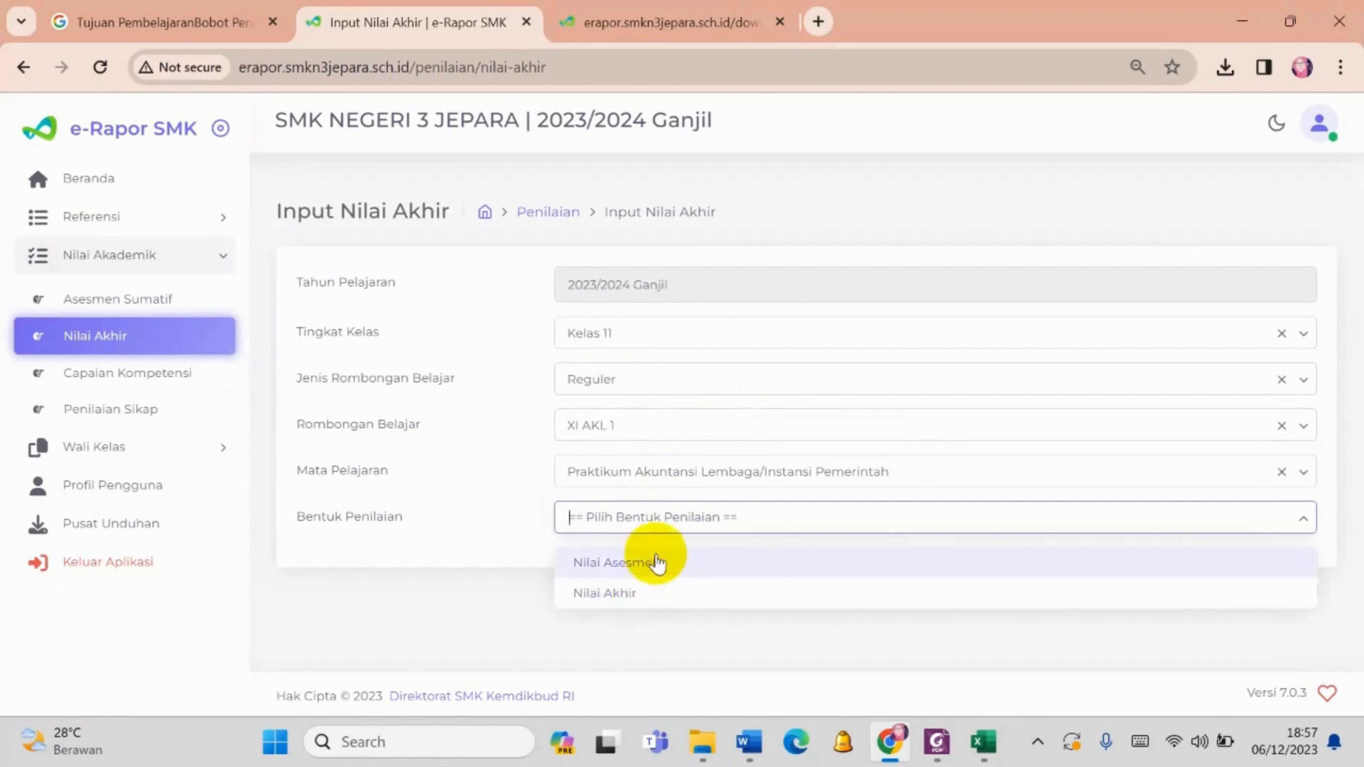
click(650, 561)
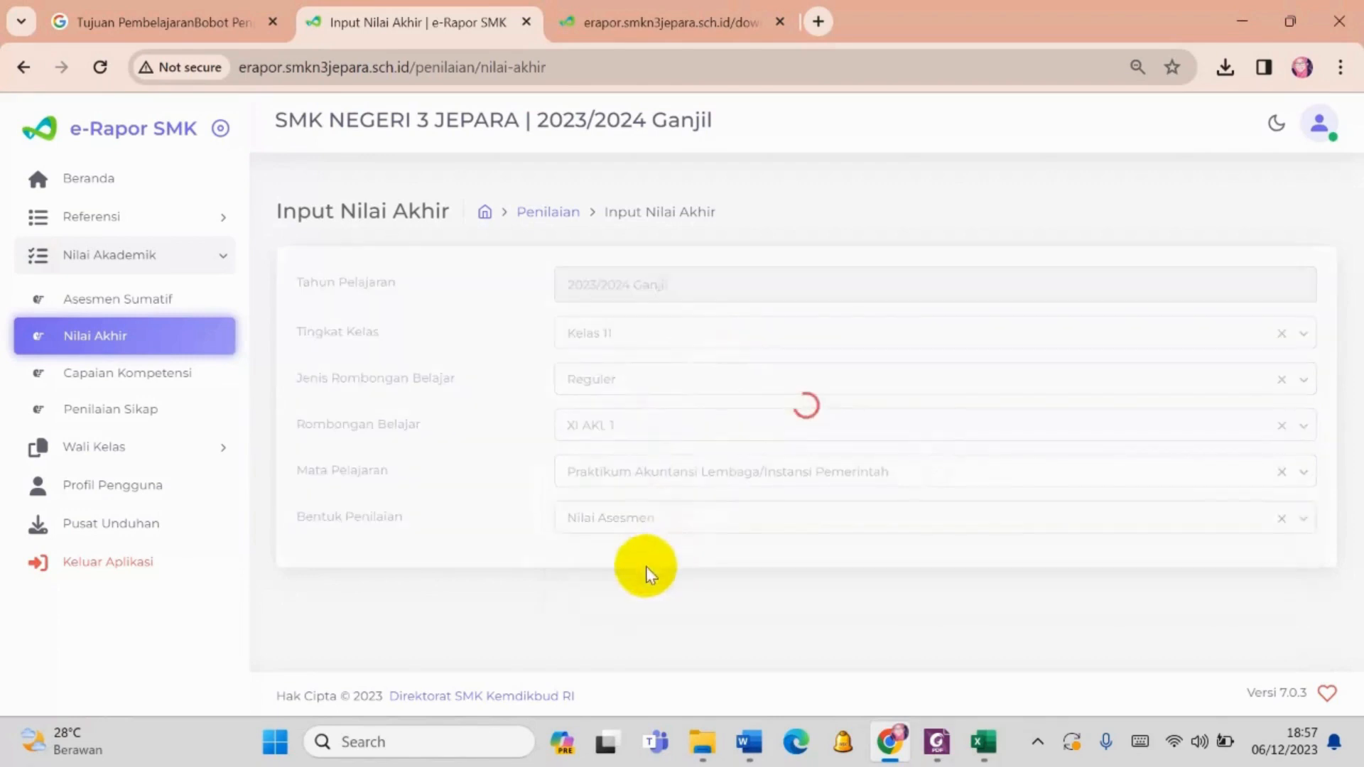
- Change Bentuk Penilaian to Nilai Akhir and check the first student's saved final grade
click(629, 514)
click(611, 594)
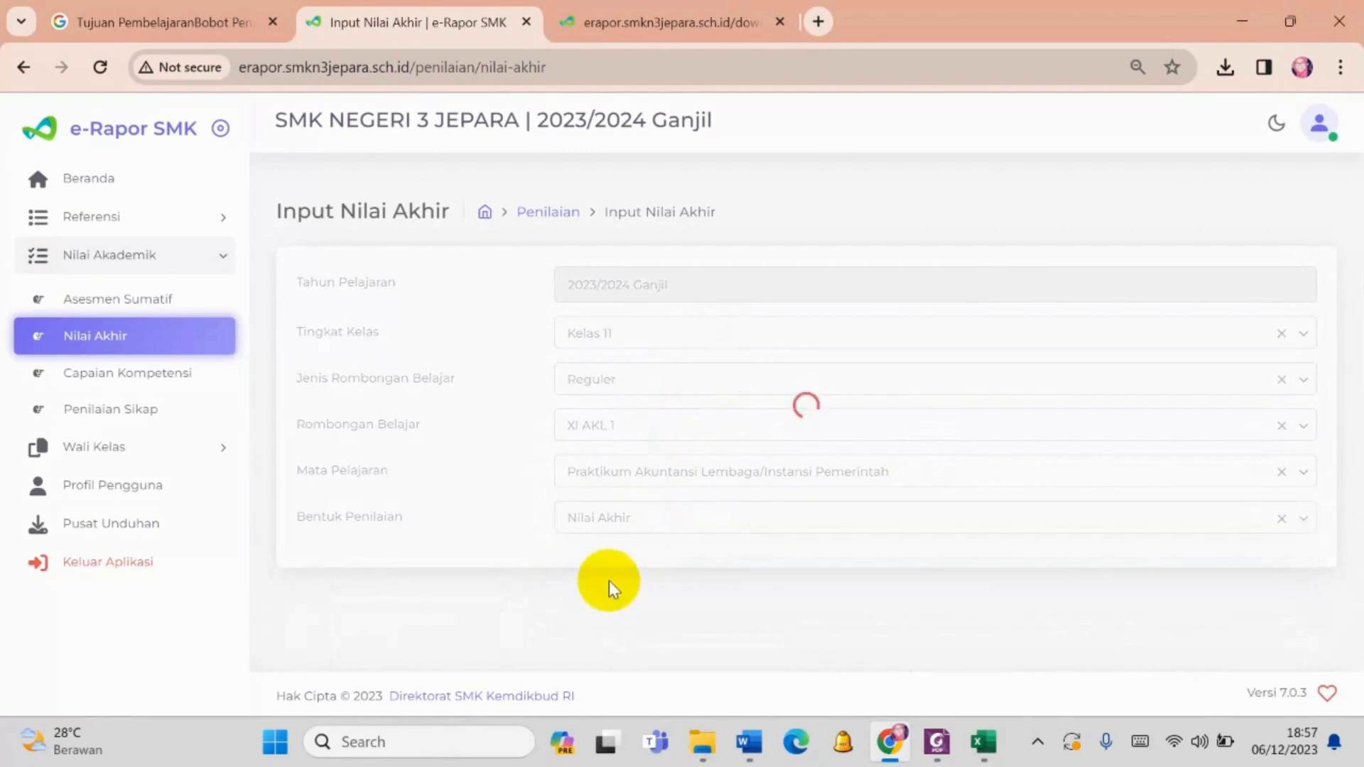
scroll(609, 578, down, 3)
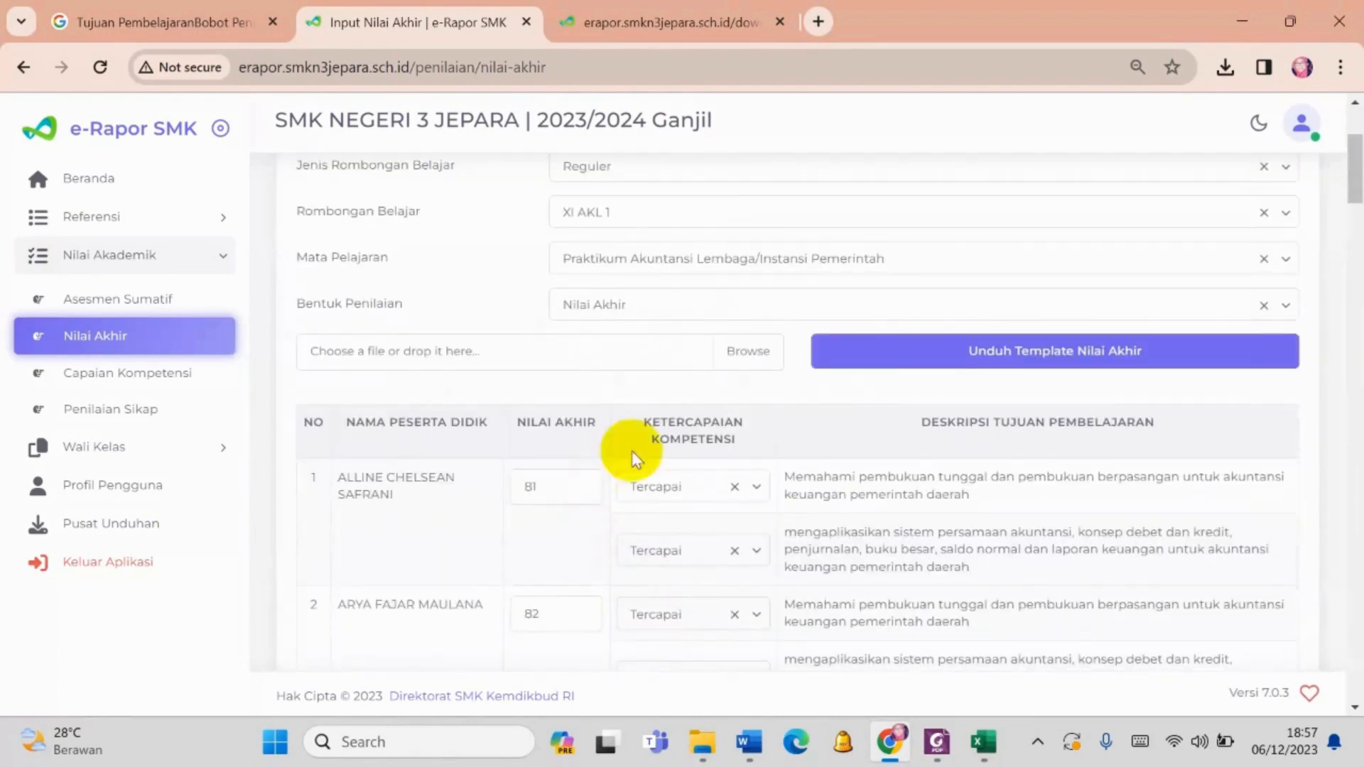
scroll(351, 335, up, 2)
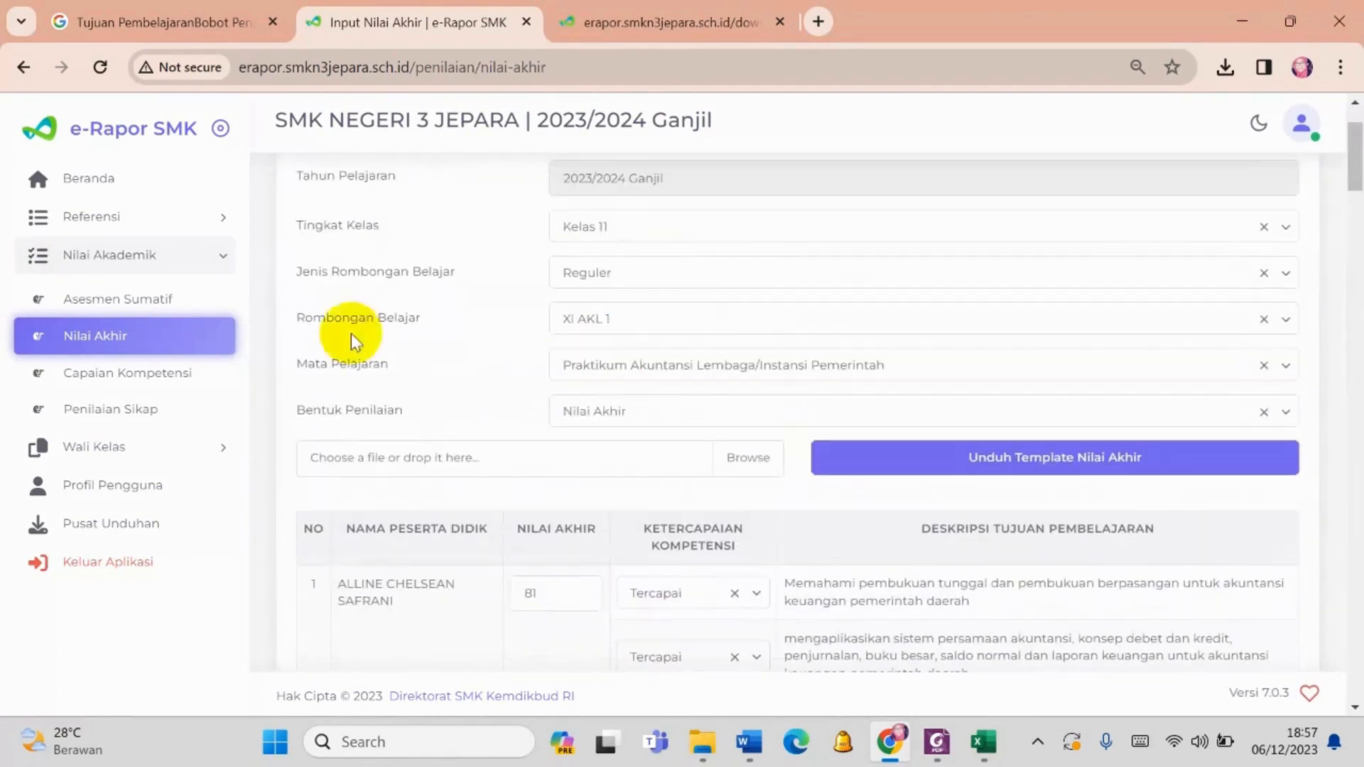
- Go to the Asesmen Sumatif input and select Kelas 11 and Reguler
click(213, 299)
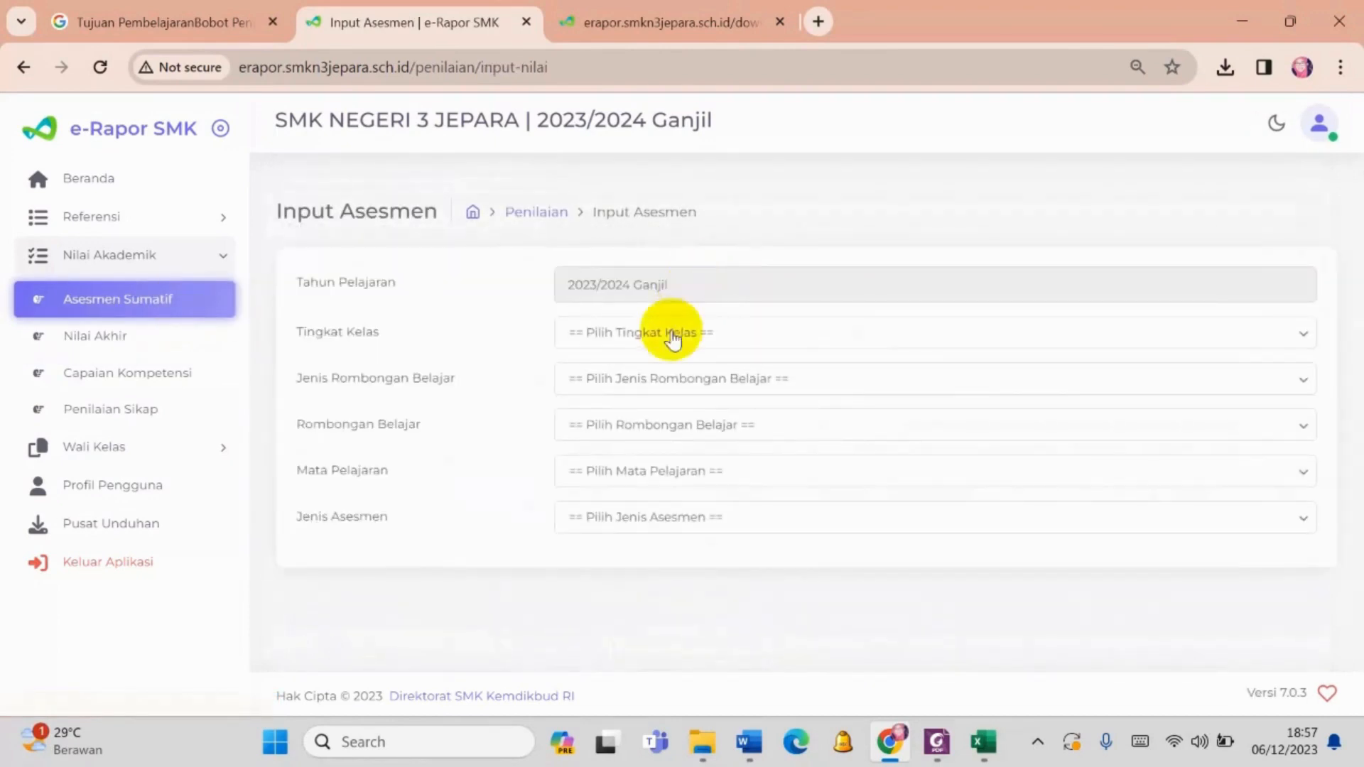
click(673, 340)
click(677, 415)
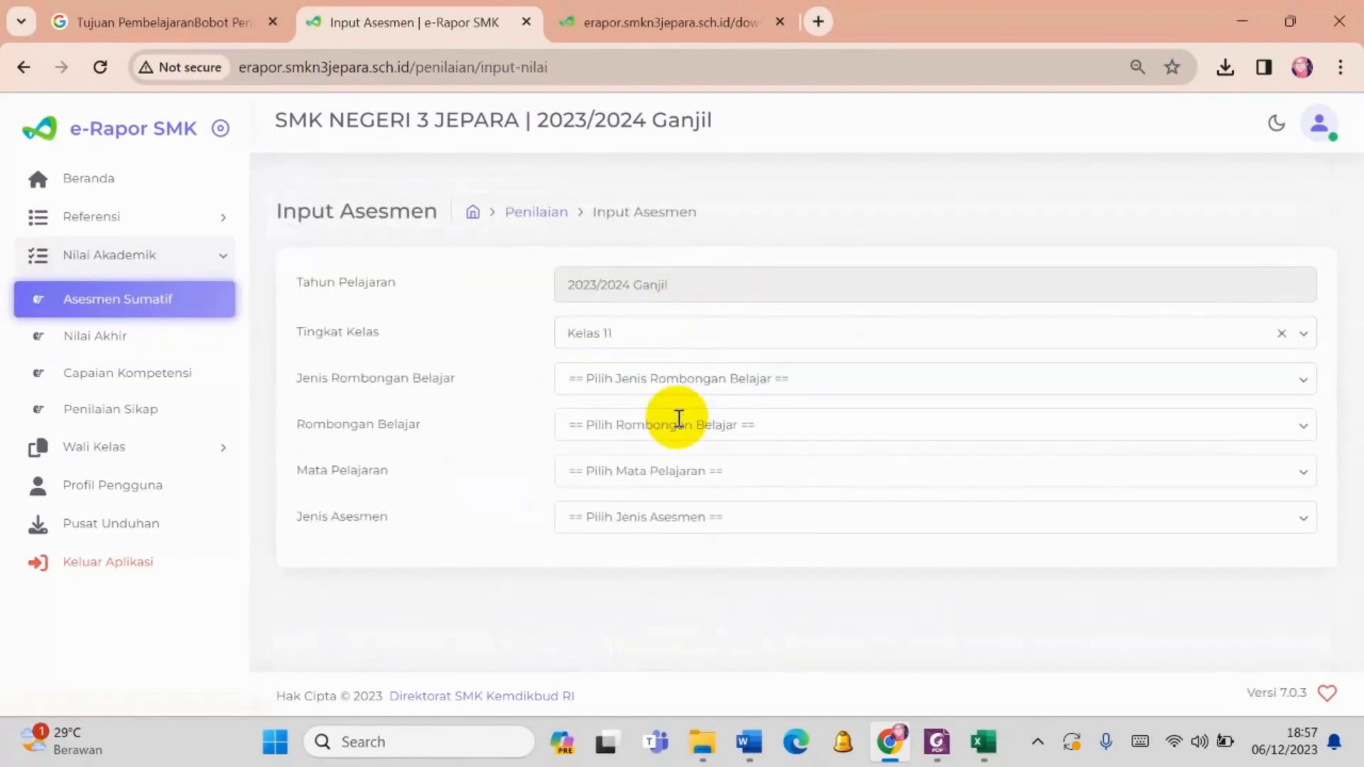
click(685, 390)
click(693, 435)
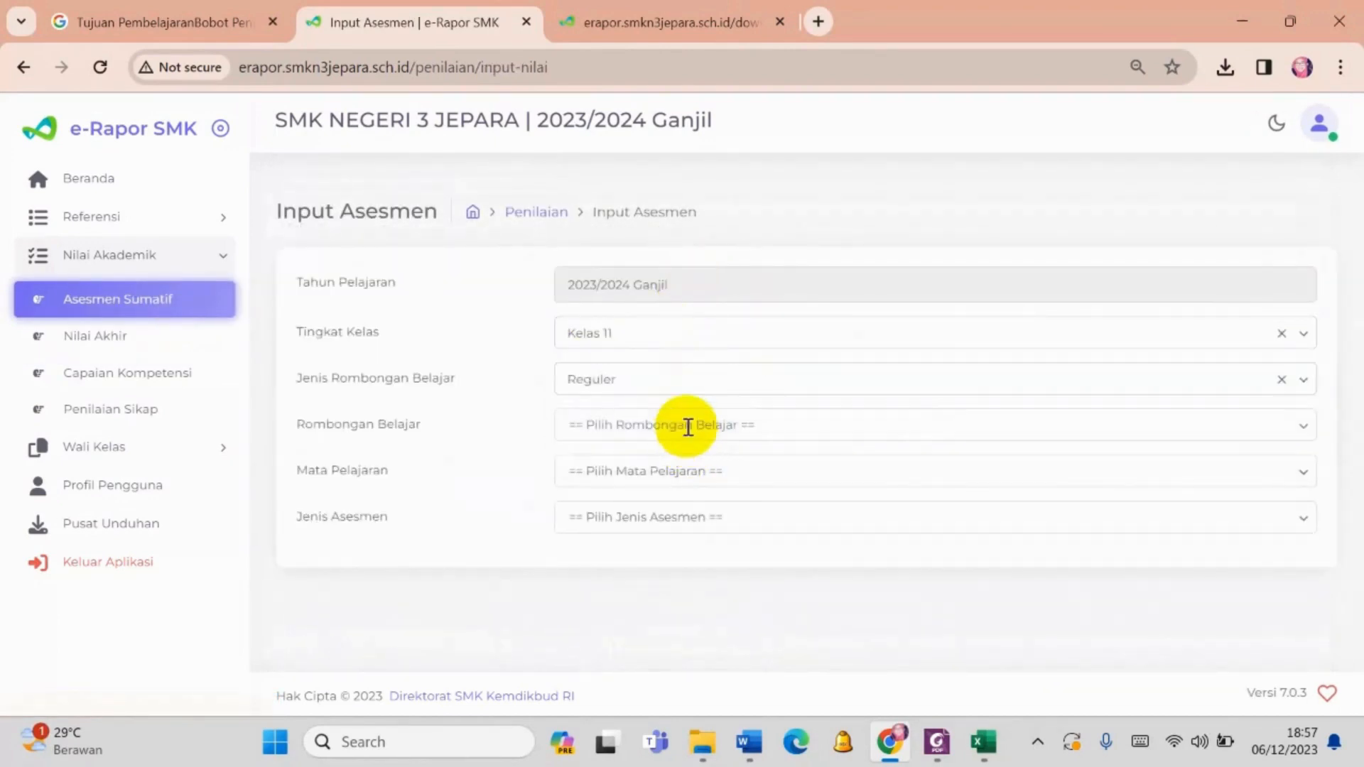
- Load the XI AKL 1 Sumatif Lingkup Materi grades for Praktikum Akuntansi Lembaga/Instansi Pemerintah
click(687, 427)
click(684, 528)
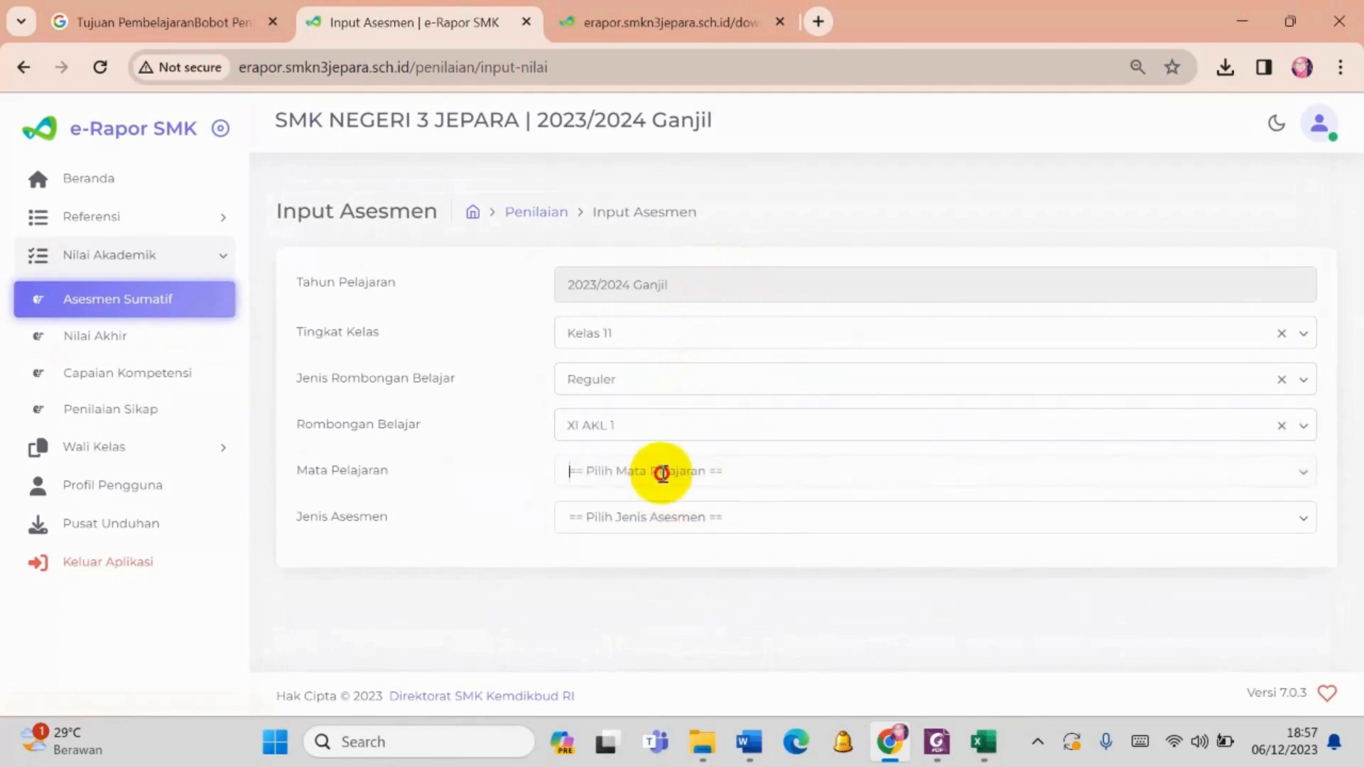
click(662, 472)
click(661, 521)
click(661, 521)
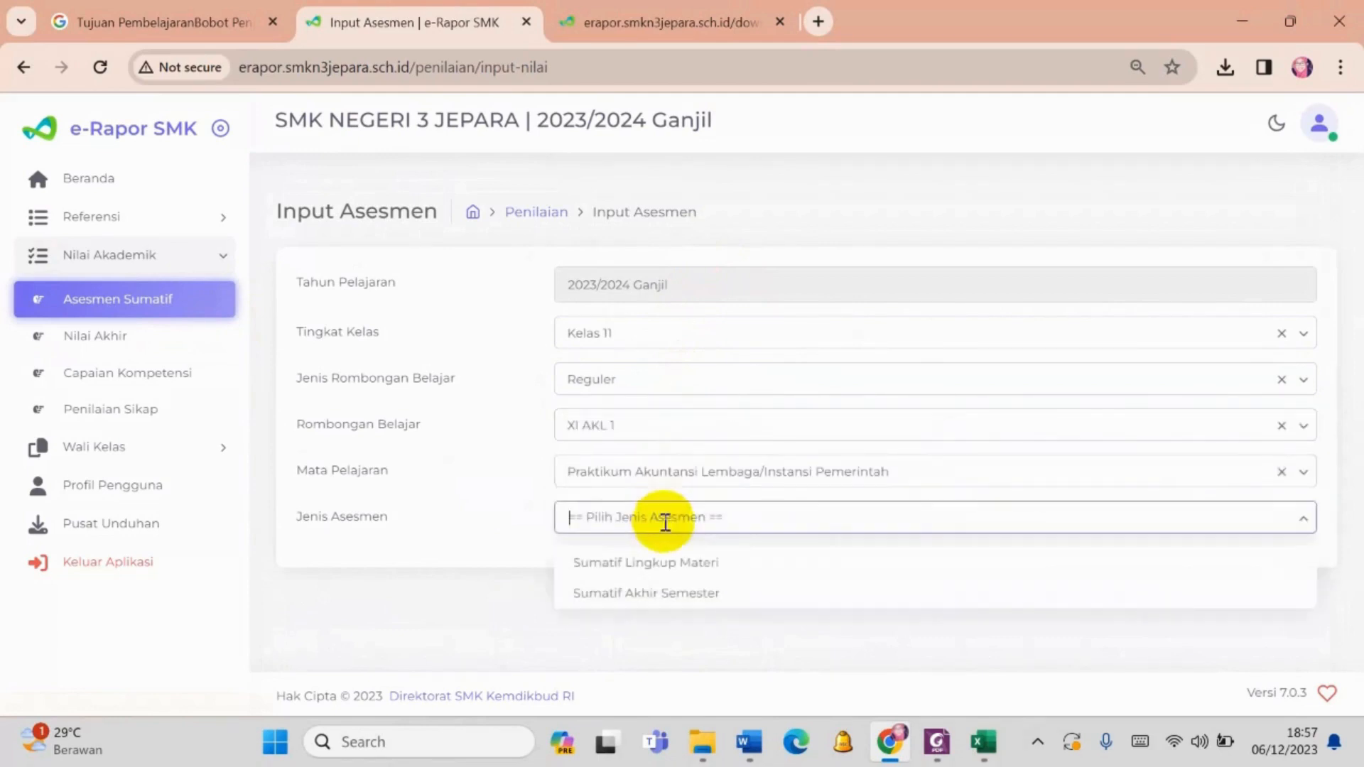
click(658, 565)
- Open the first student's TP 1 grade for editing, then save the class's Sumatif Lingkup Materi grades and close the confirmation
scroll(700, 551, down, 5)
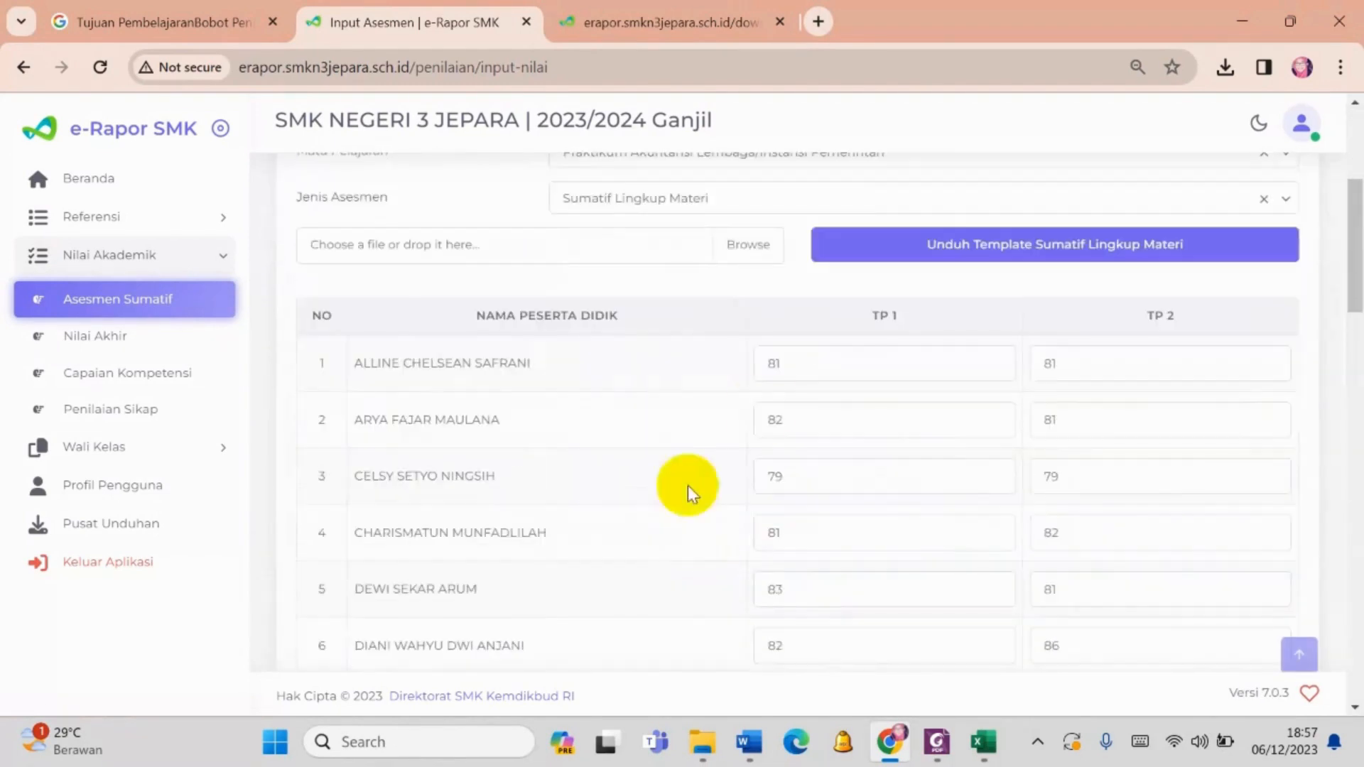
scroll(878, 345, down, 2)
click(864, 260)
drag(864, 260, 725, 285)
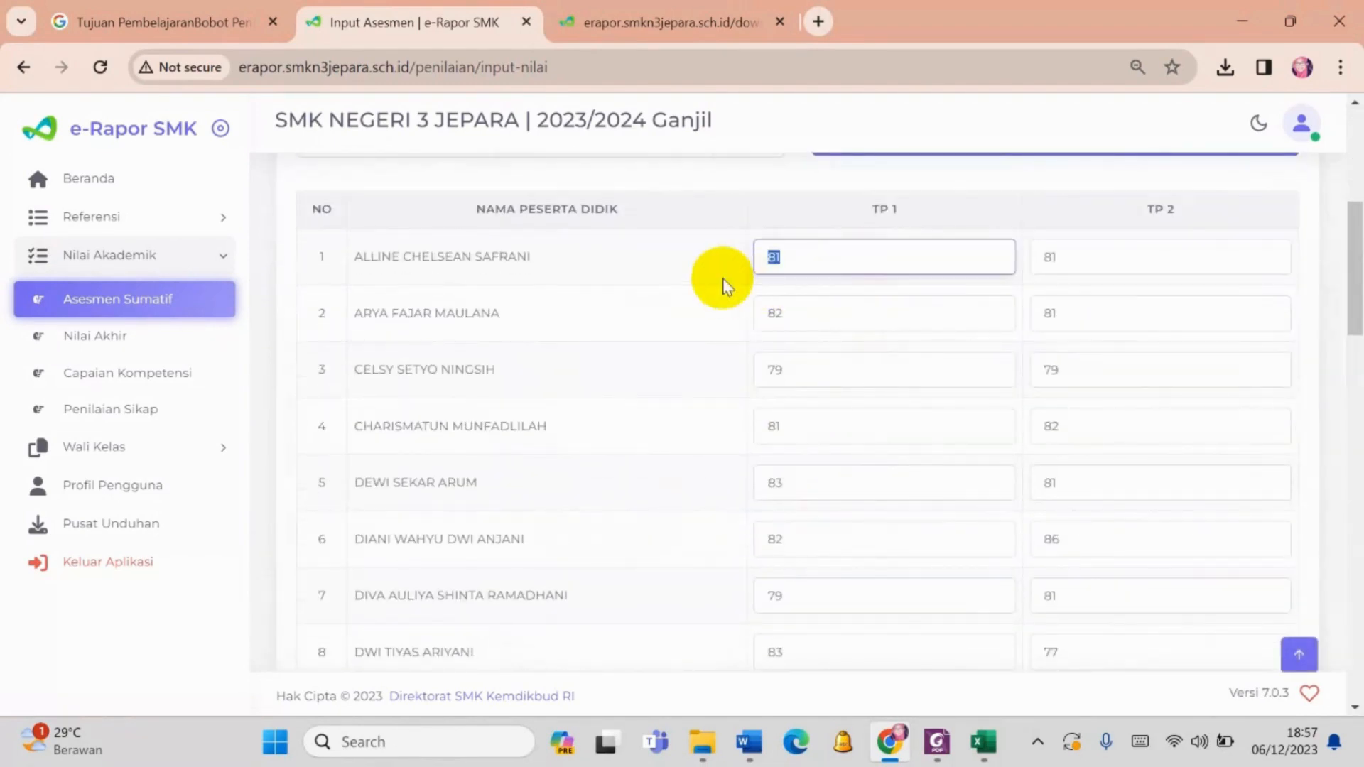
scroll(1117, 512, down, 20)
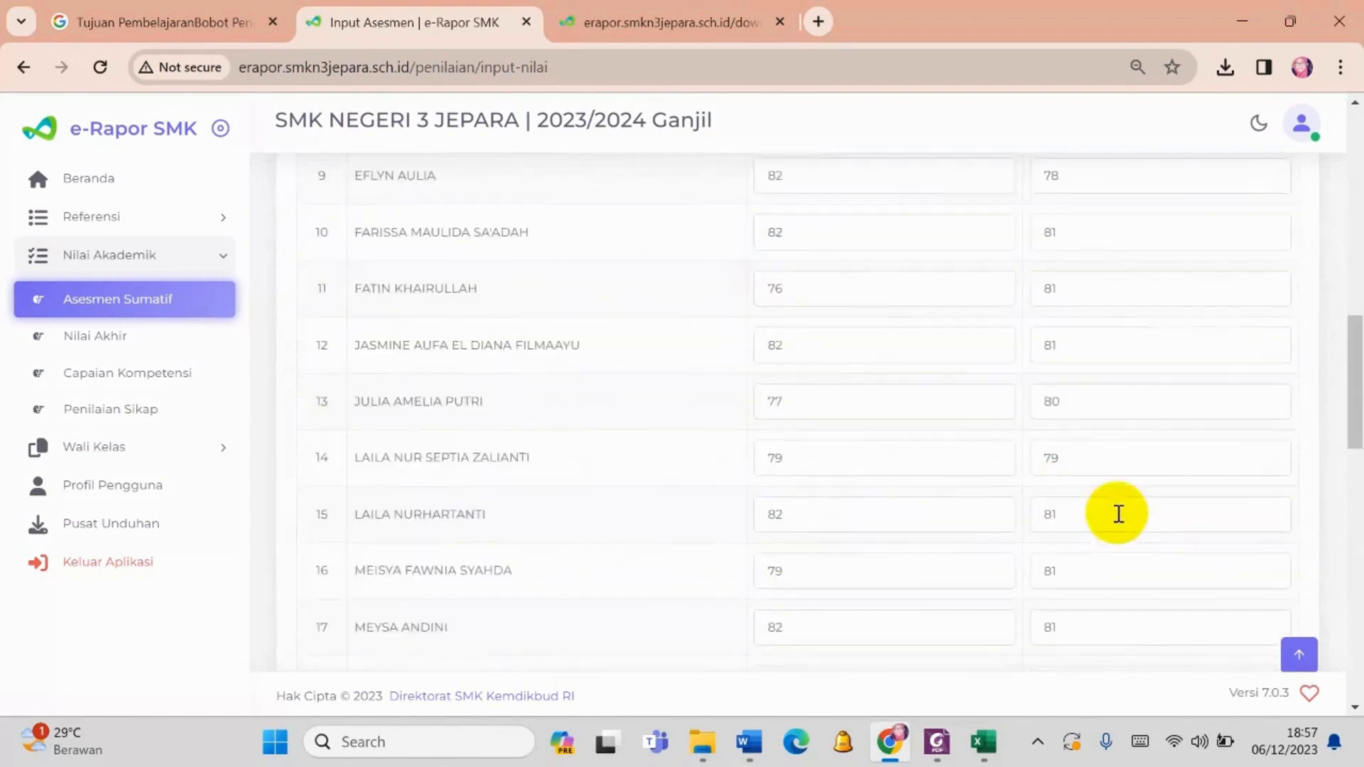
click(1255, 605)
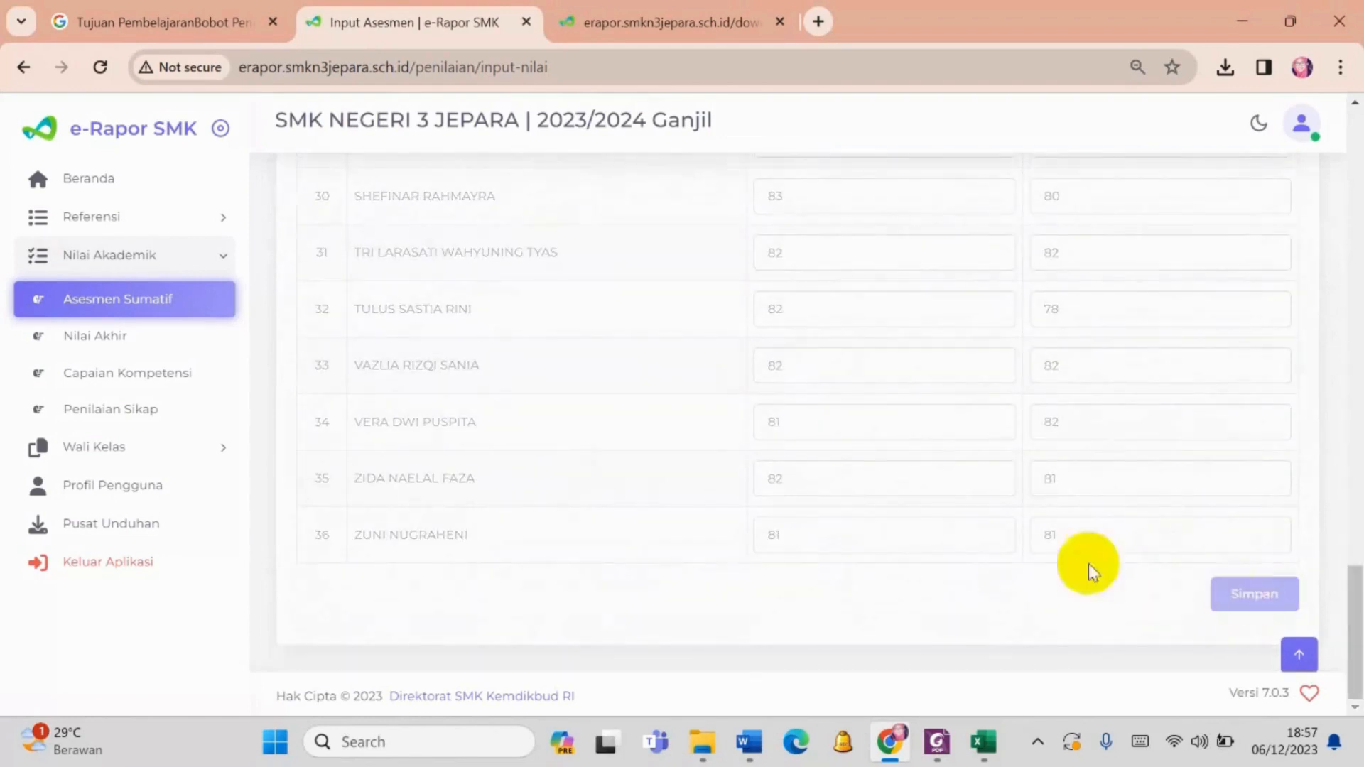
click(670, 525)
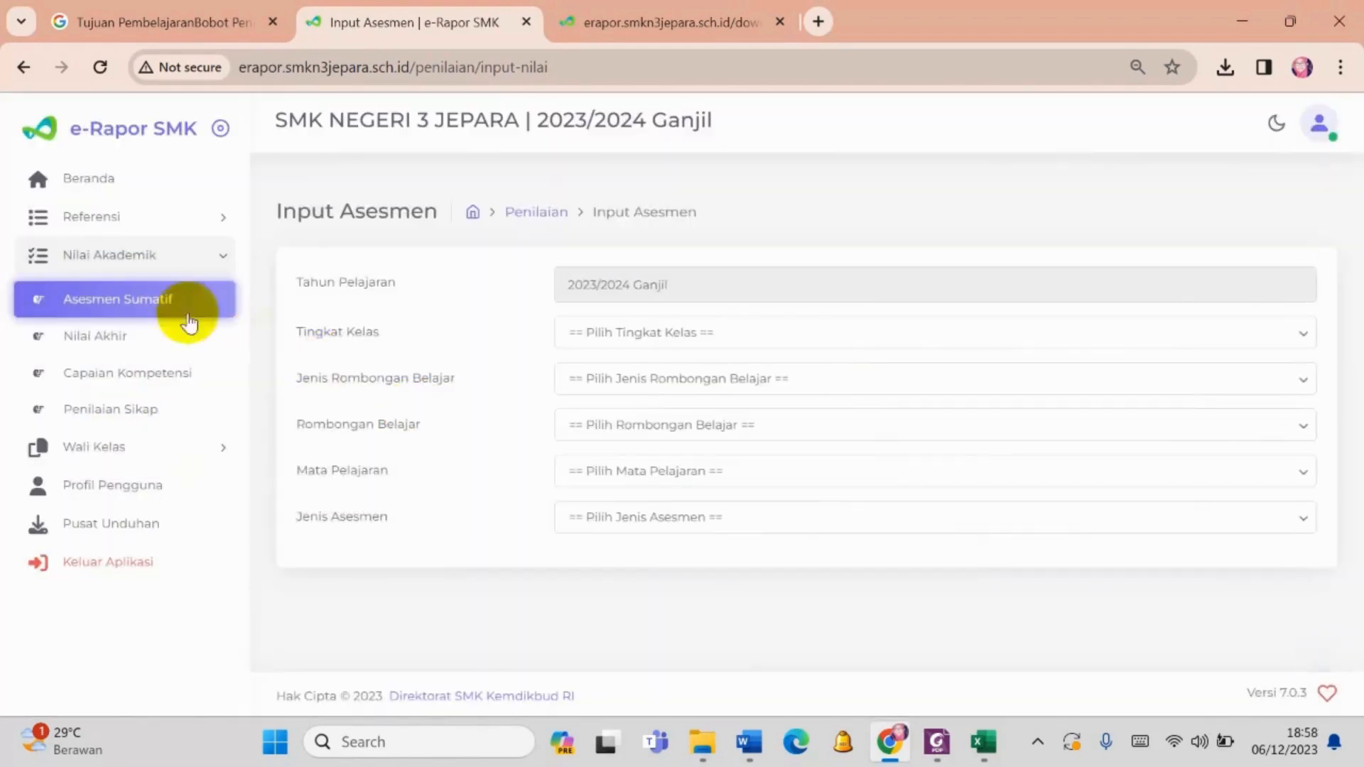
- Return to the Nilai Akhir input and select Kelas 11 with Reguler as Jenis Rombongan Belajar
click(177, 334)
click(643, 338)
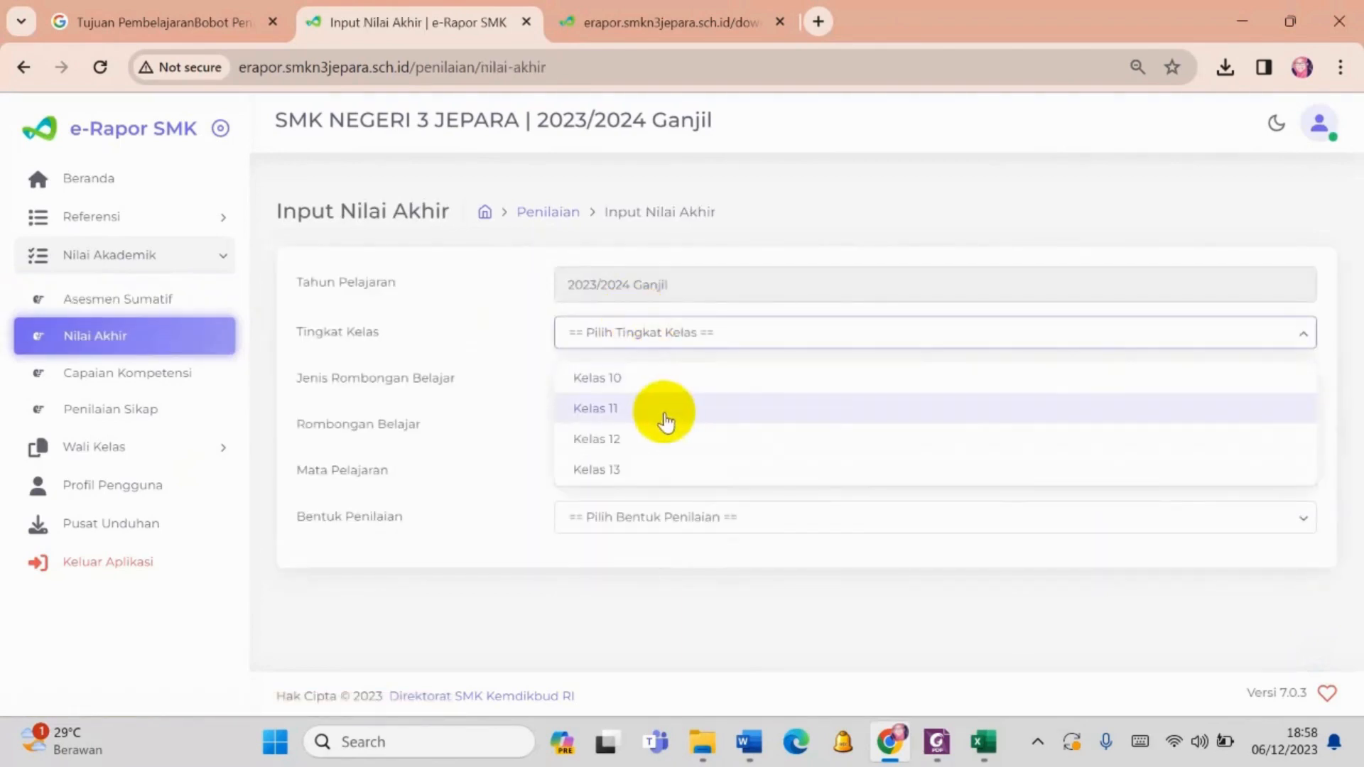
click(665, 410)
click(637, 383)
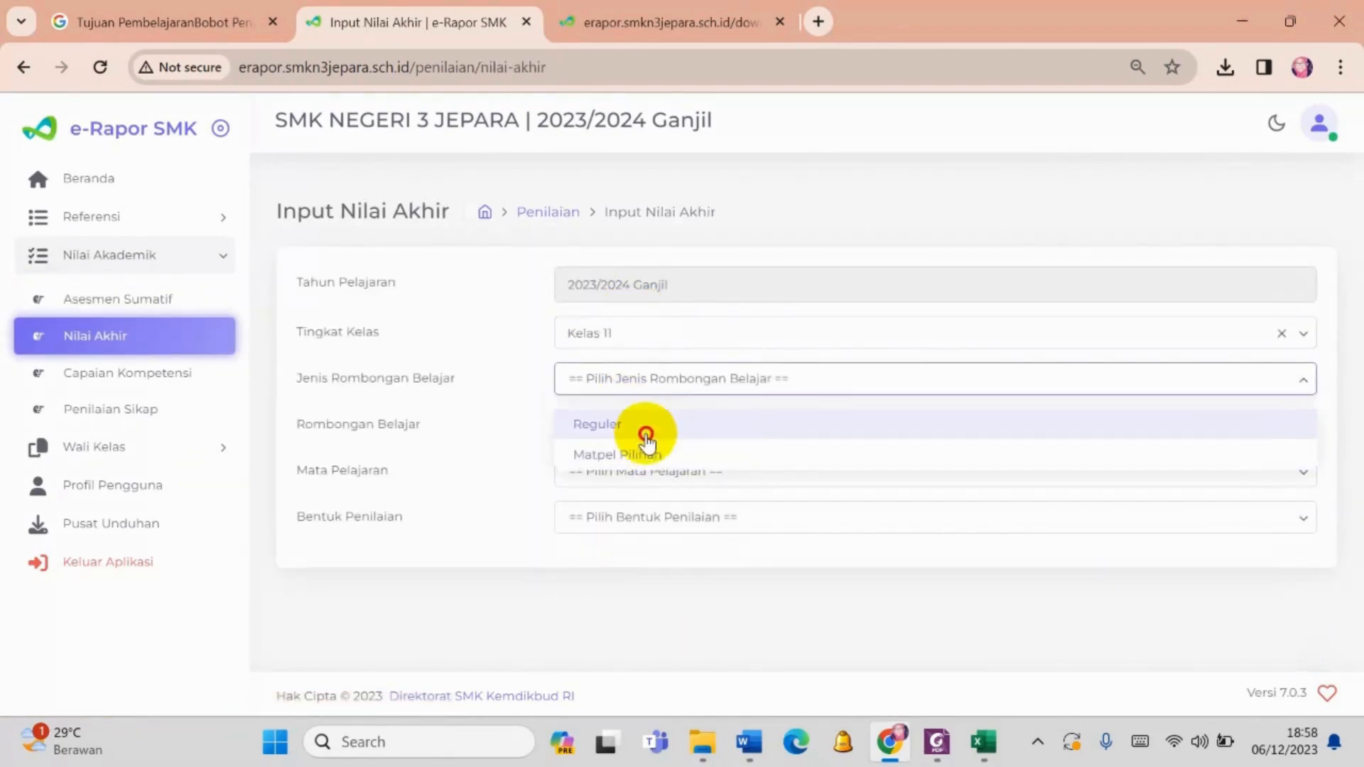
click(647, 430)
- Load the XI AKL 1 Reguler final grades for Praktikum Akuntansi Lembaga/Instansi Pemerintah with Nilai Akhir as Bentuk Penilaian
click(649, 425)
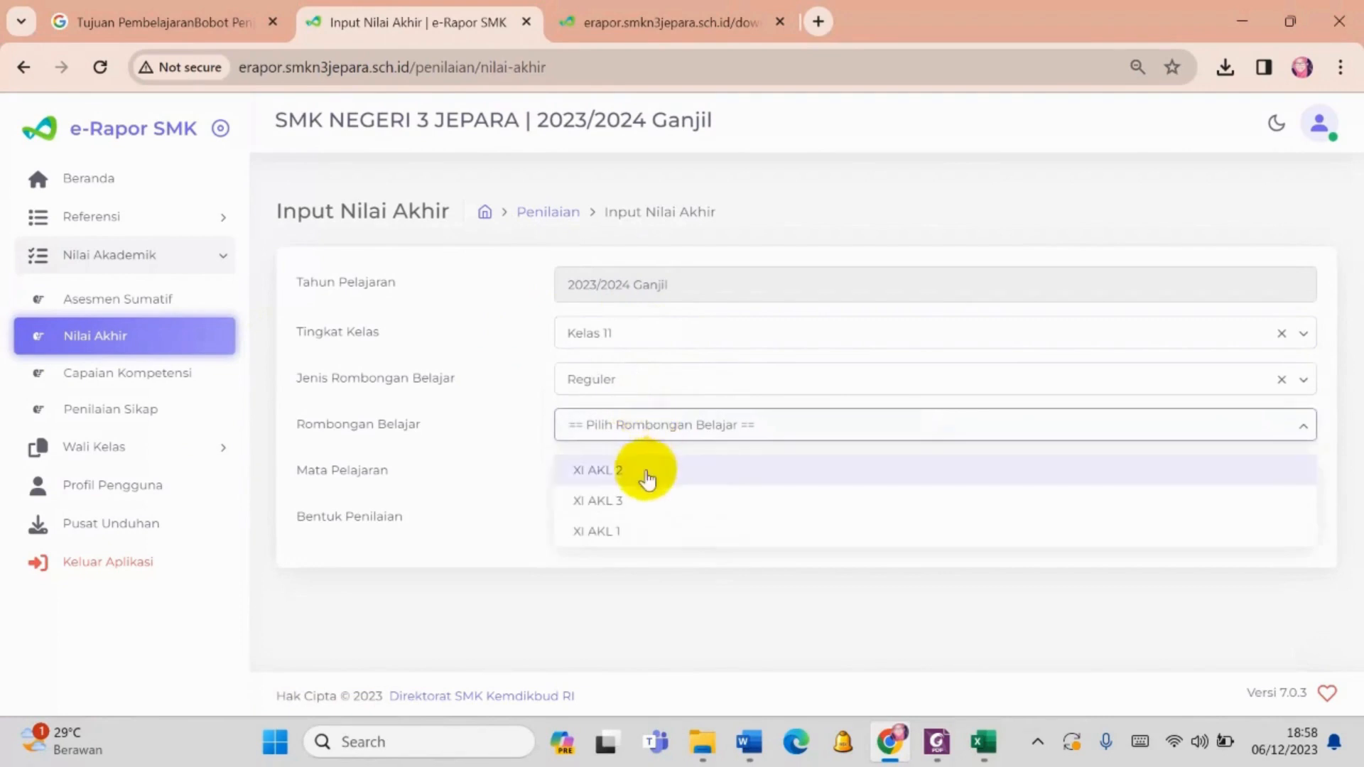
click(645, 483)
click(649, 481)
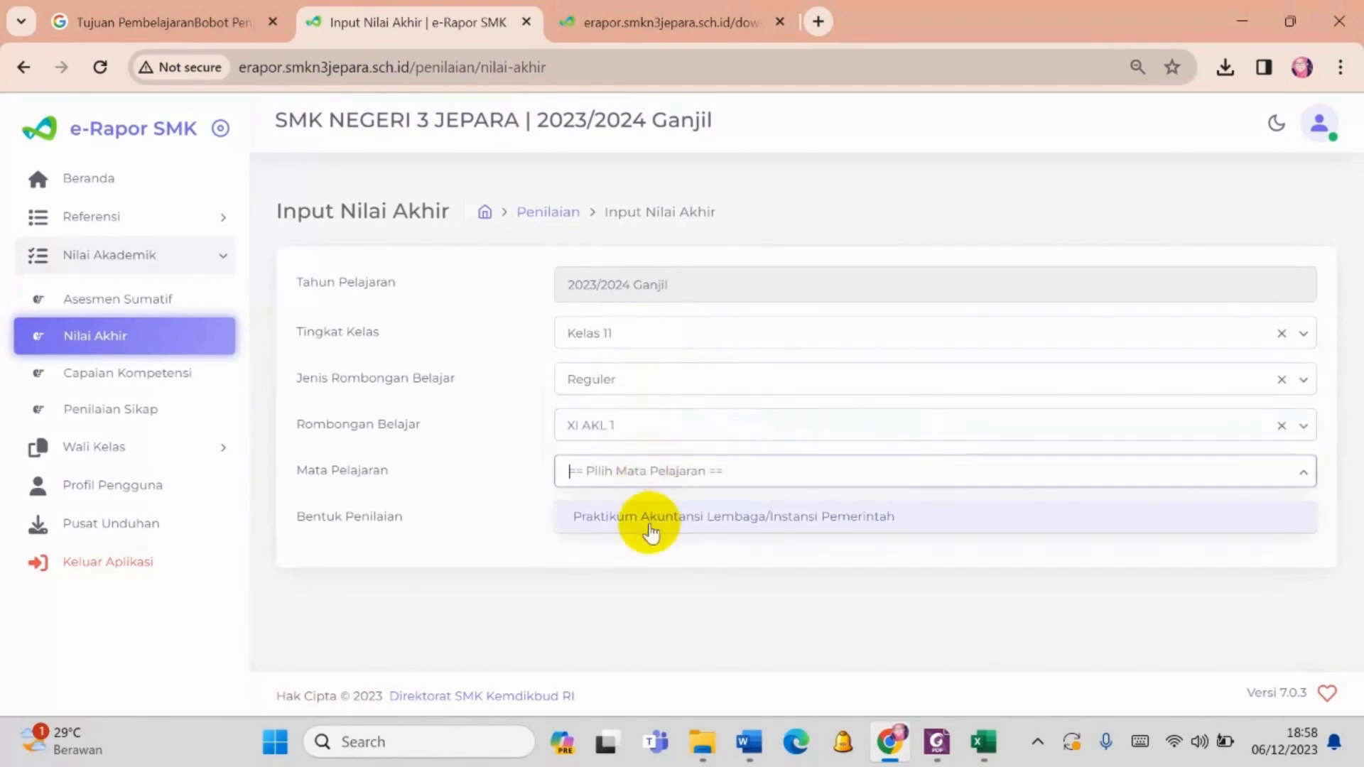
click(649, 522)
click(646, 522)
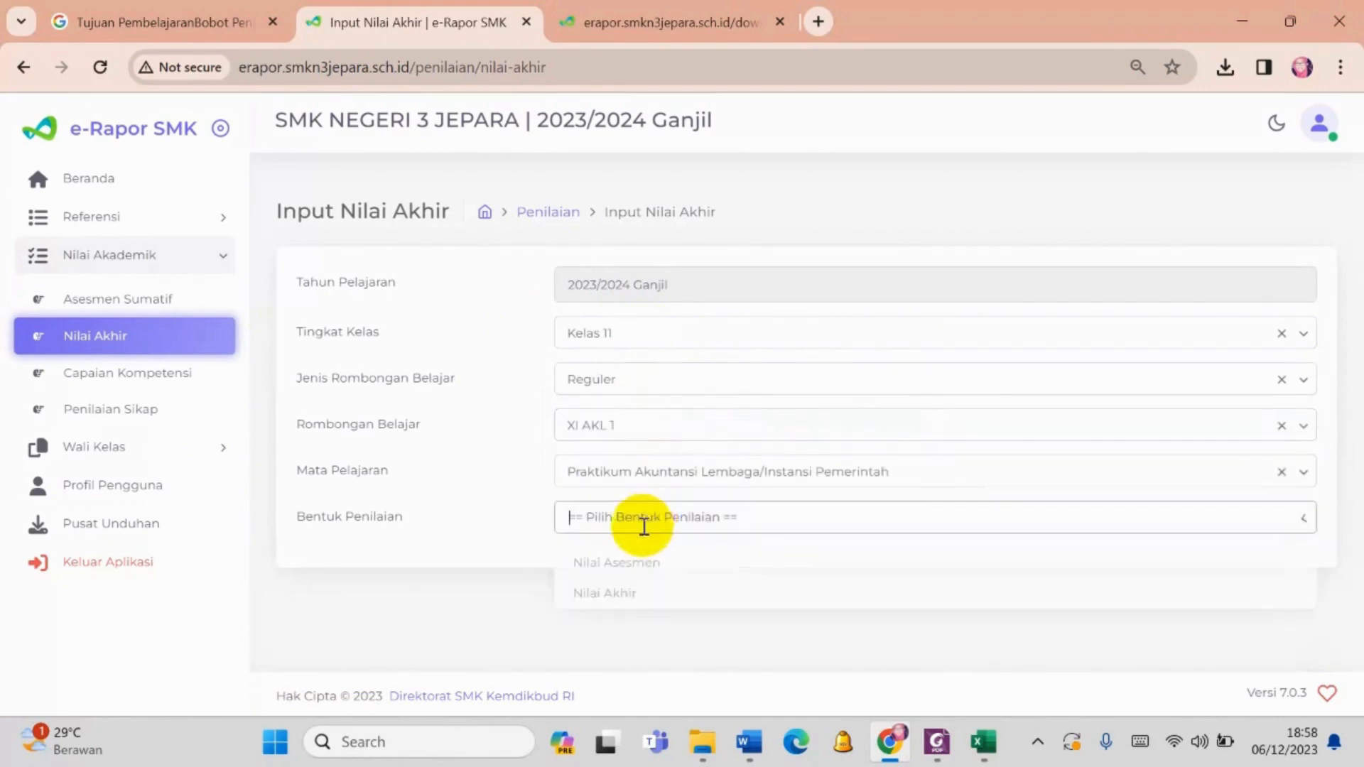
click(631, 589)
scroll(561, 534, down, 3)
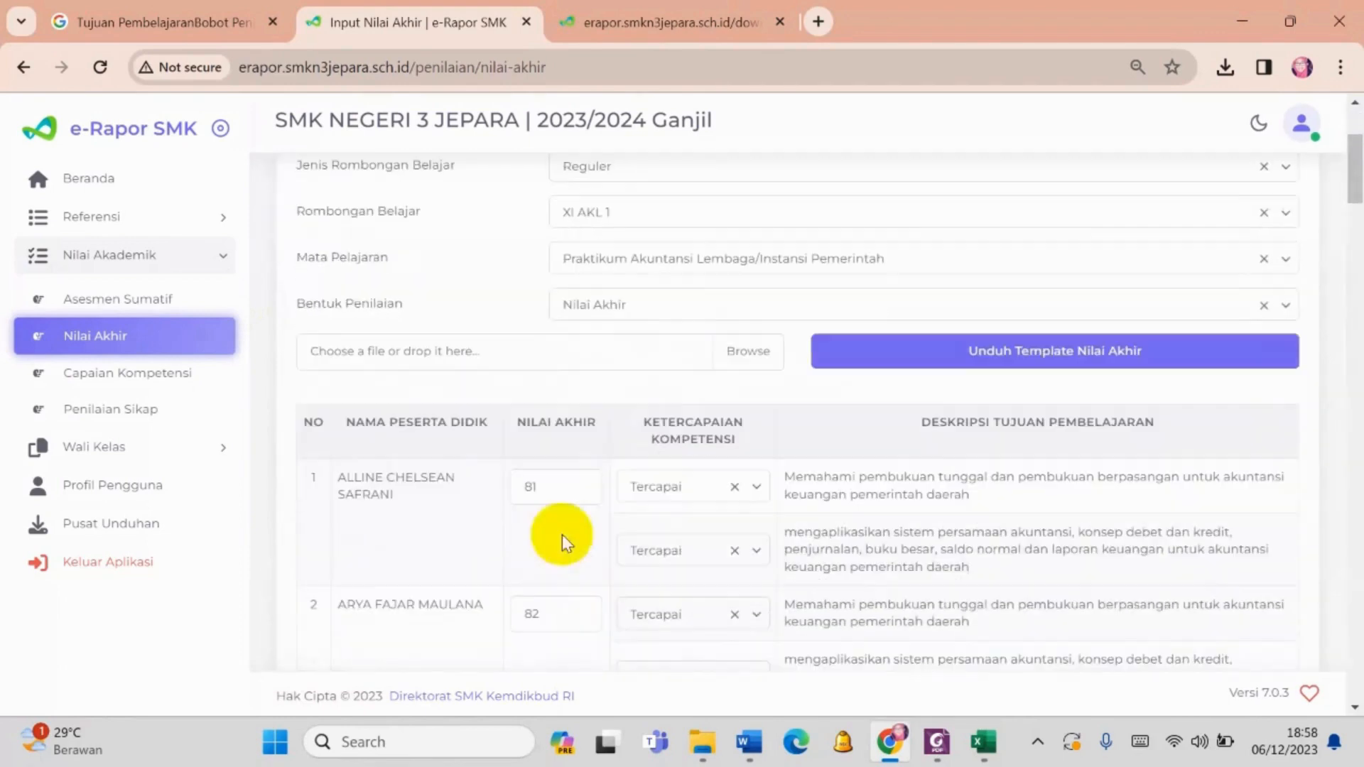
- Switch Bentuk Penilaian to Nilai Asesmen and examine the students' final grades
click(636, 313)
click(631, 359)
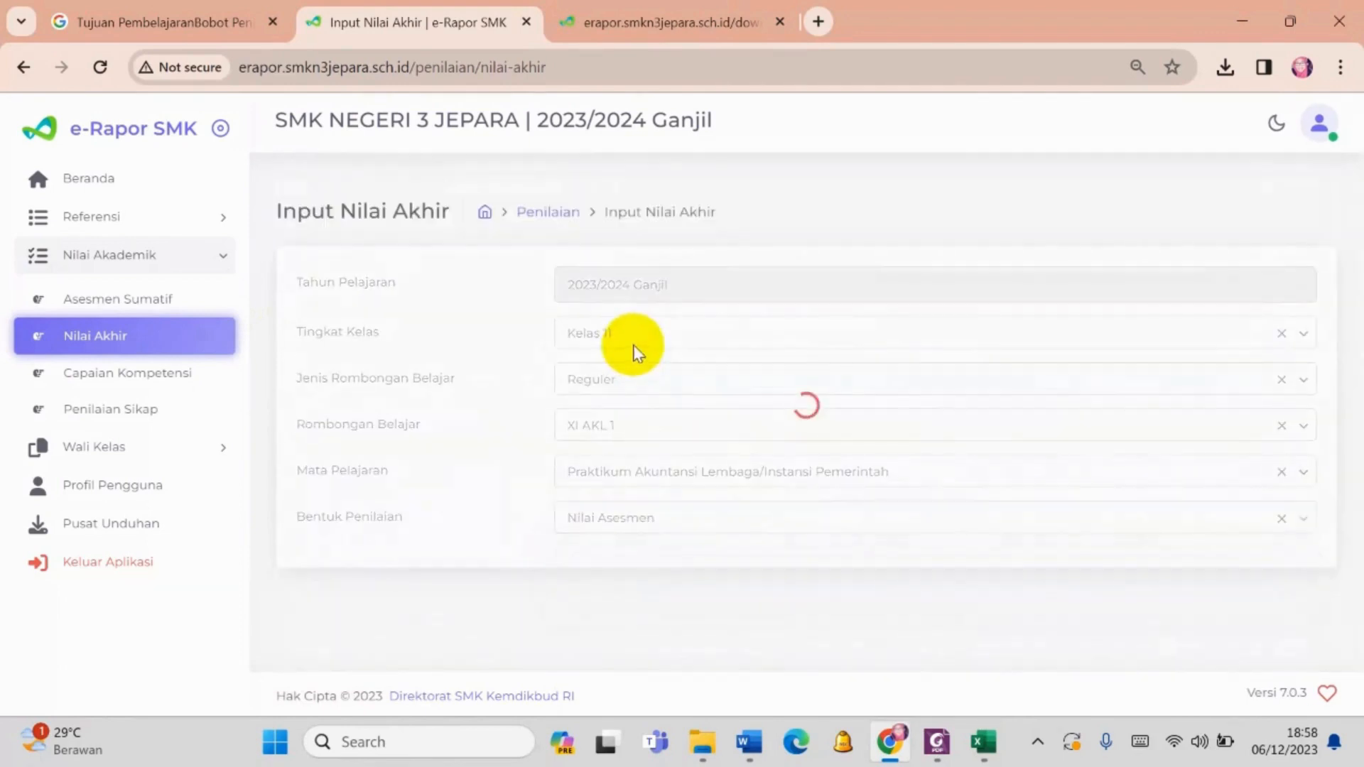
scroll(714, 508, down, 2)
scroll(675, 471, down, 2)
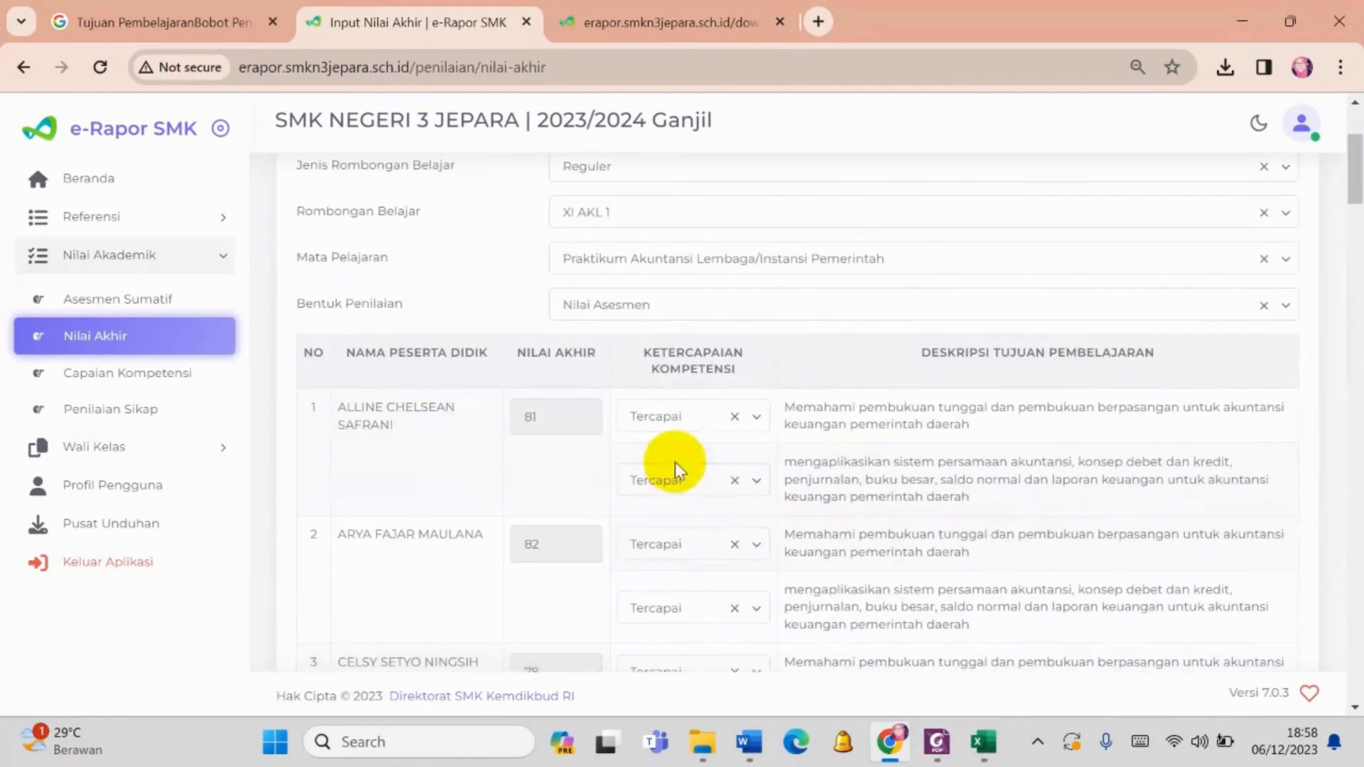
scroll(715, 393, down, 2)
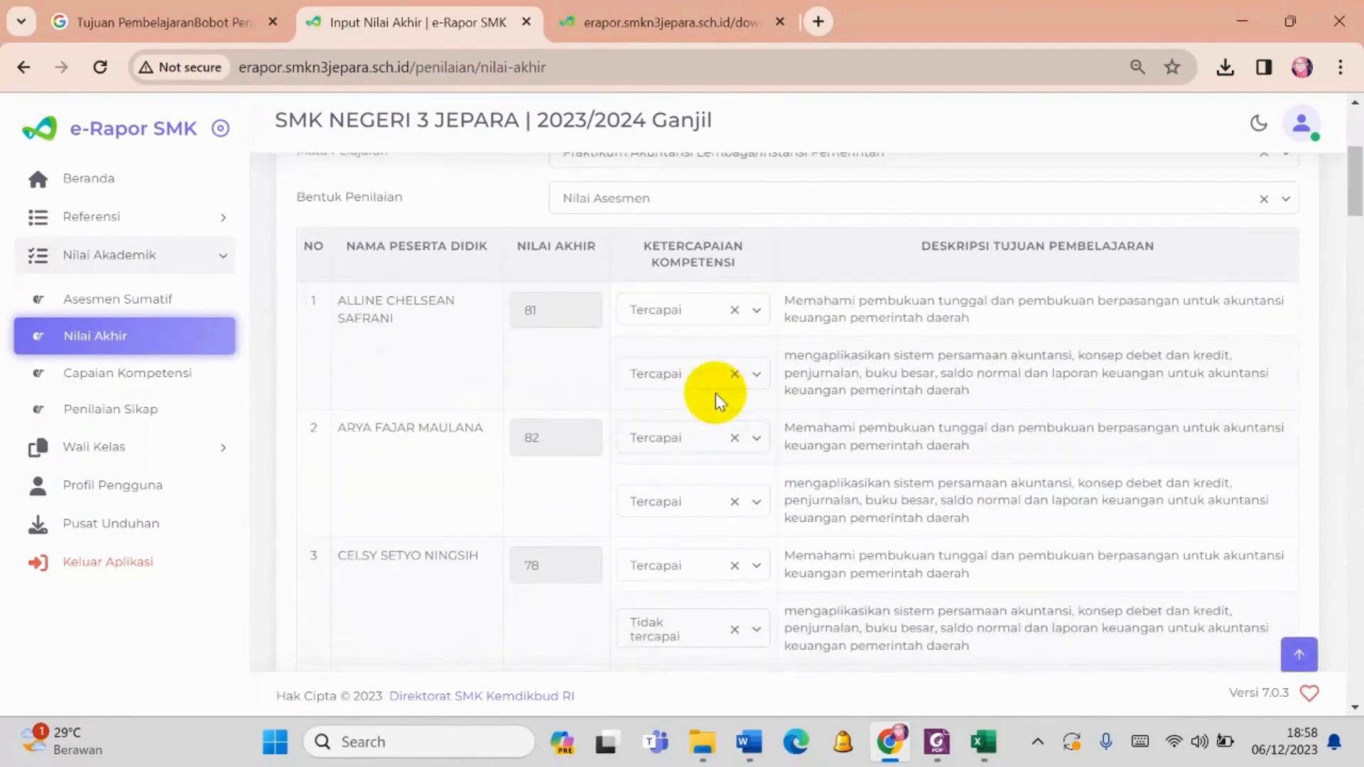
scroll(650, 384, up, 2)
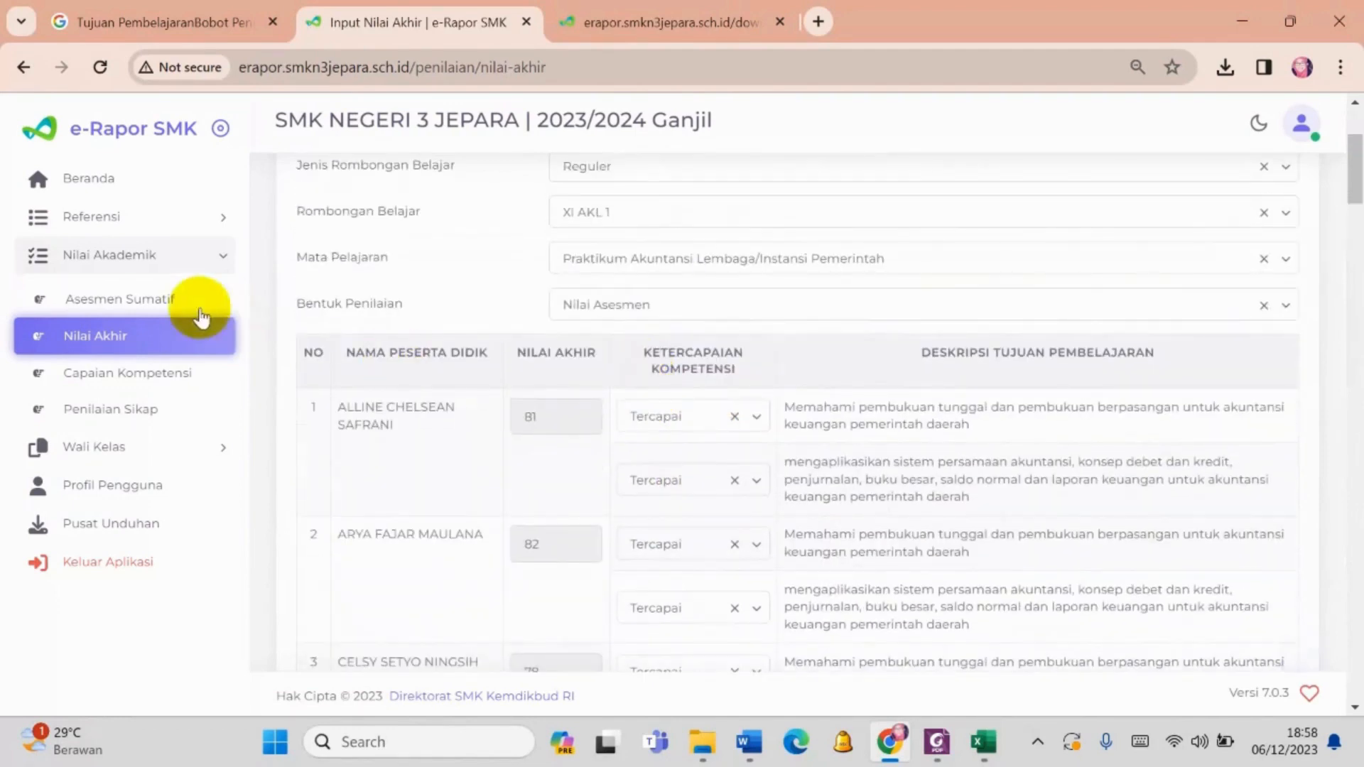
- Go to the Asesmen Sumatif input and select Kelas 11 with Reguler as Jenis Rombongan Belajar
click(142, 297)
click(812, 342)
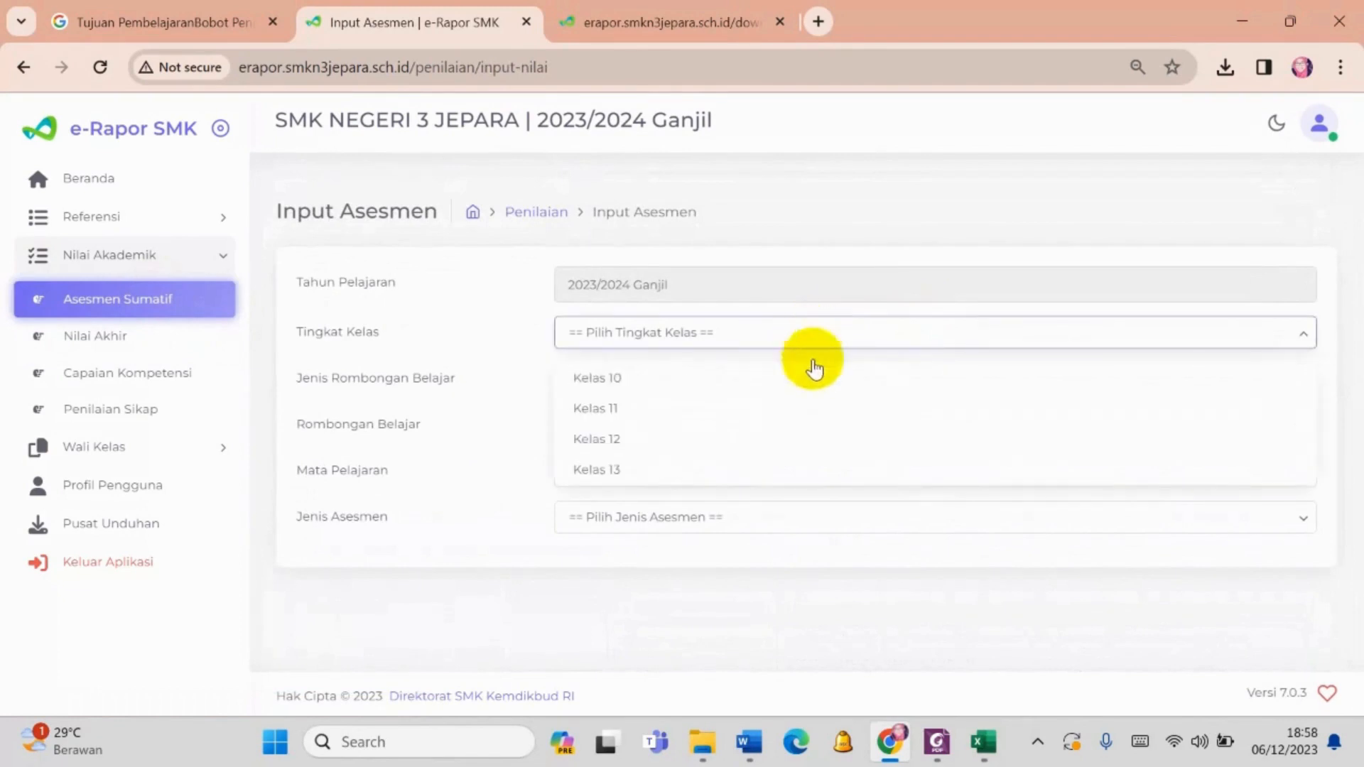
click(800, 405)
click(781, 391)
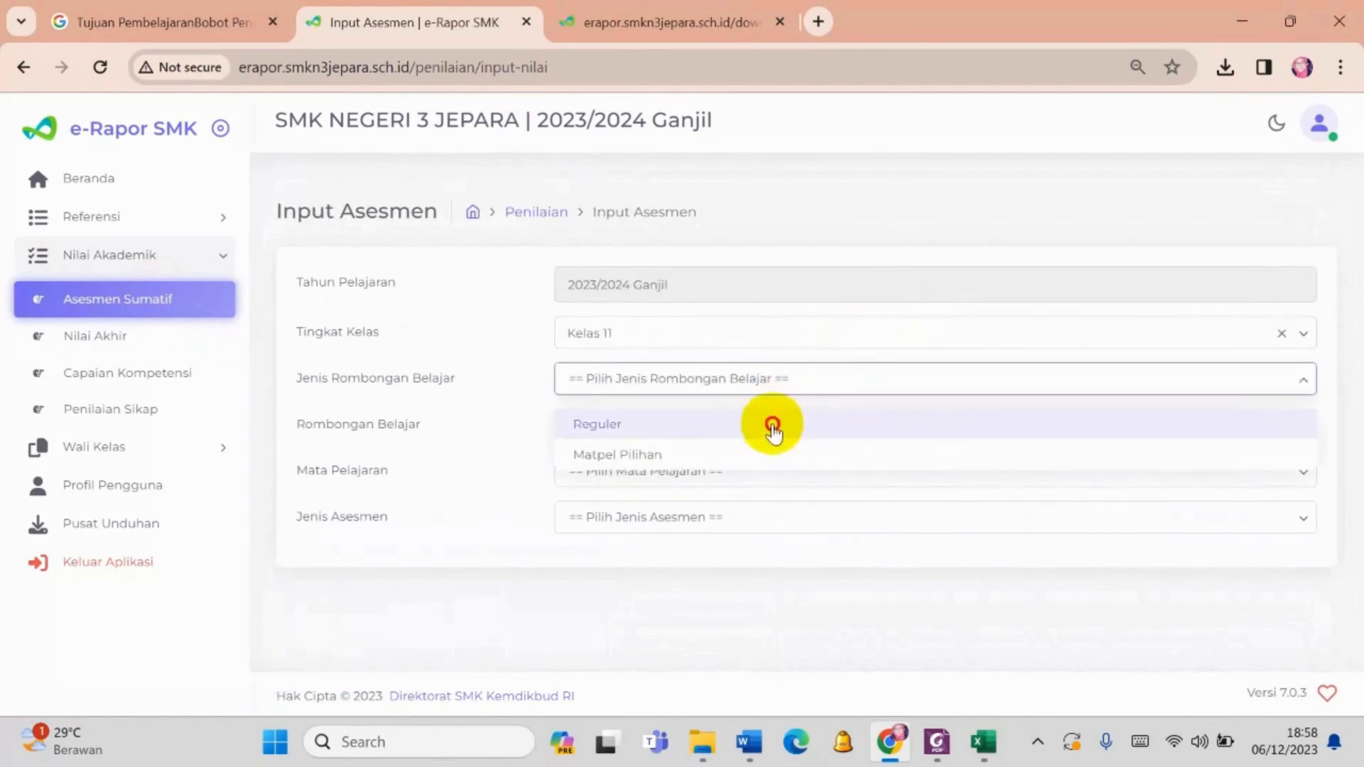
click(762, 429)
- Load the Sumatif Lingkup Materi grades of XI AKL 1 for Praktikum Akuntansi Lembaga/Instansi Pemerintah
click(749, 425)
click(731, 531)
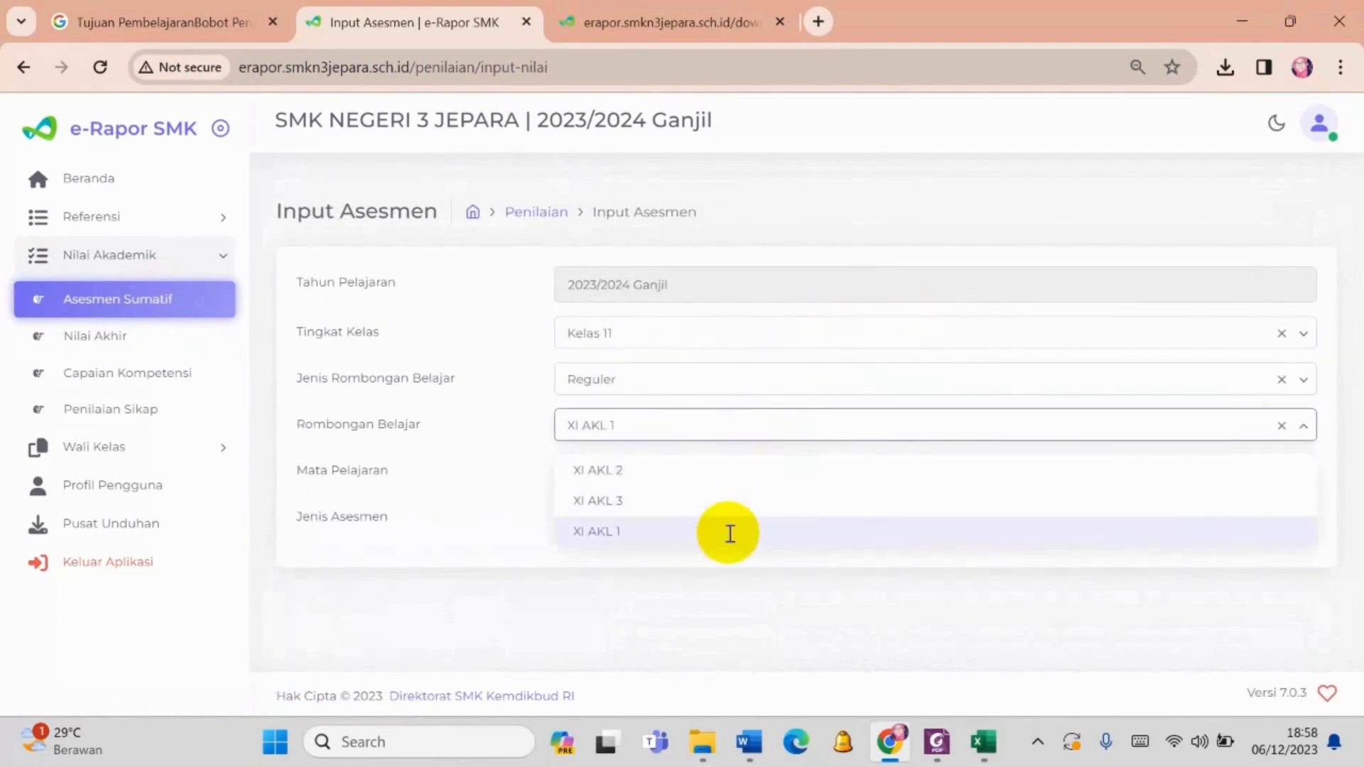
click(732, 472)
click(740, 532)
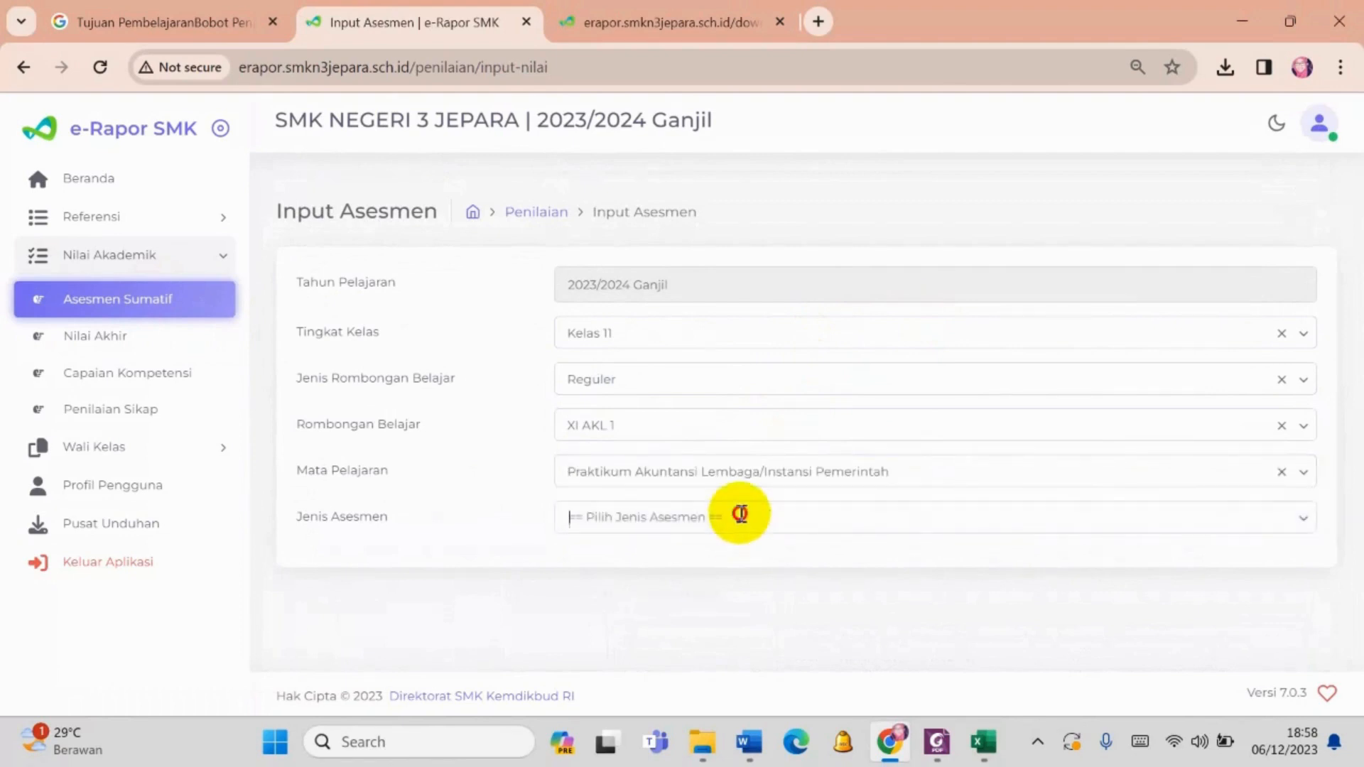
click(740, 517)
click(730, 569)
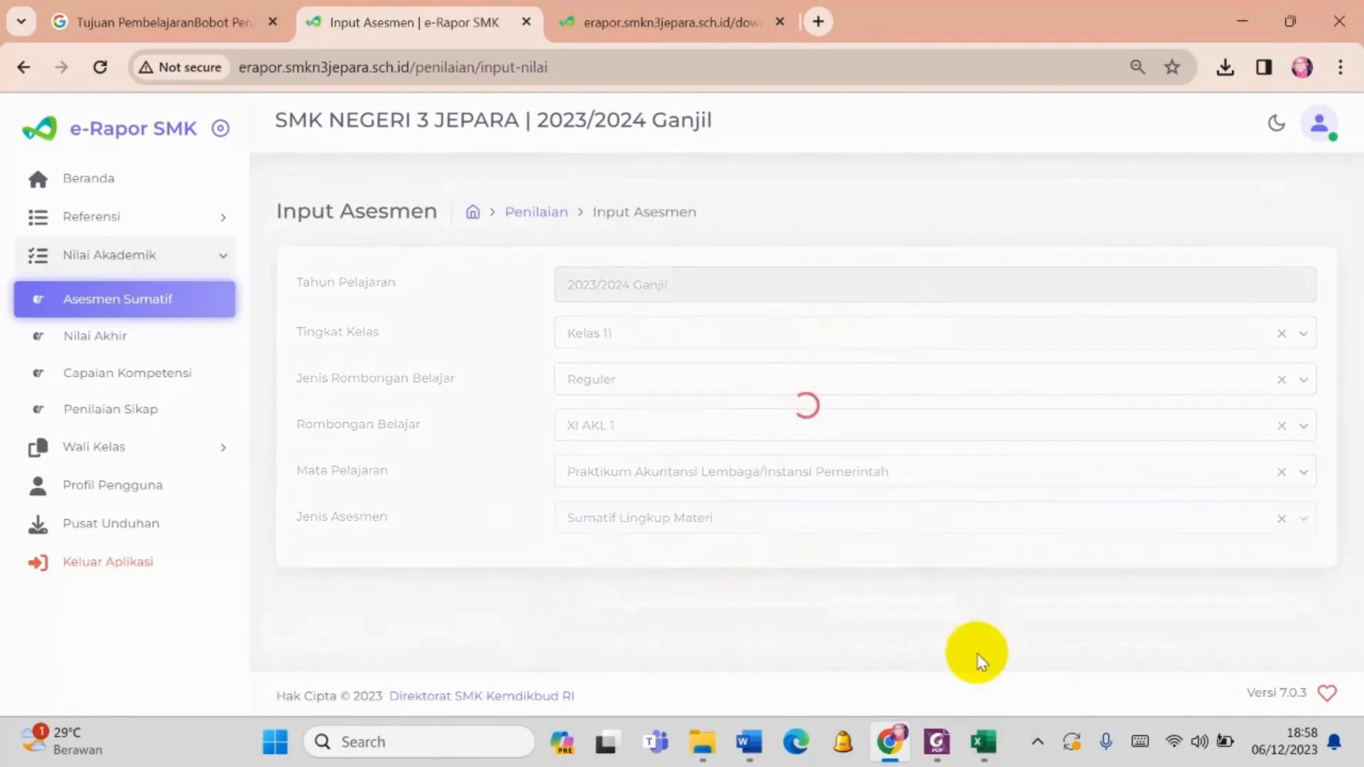
scroll(1110, 458, down, 3)
- Set the first student's TP 2 grade to 90 and save the class's Sumatif Lingkup Materi grades
double_click(1150, 355)
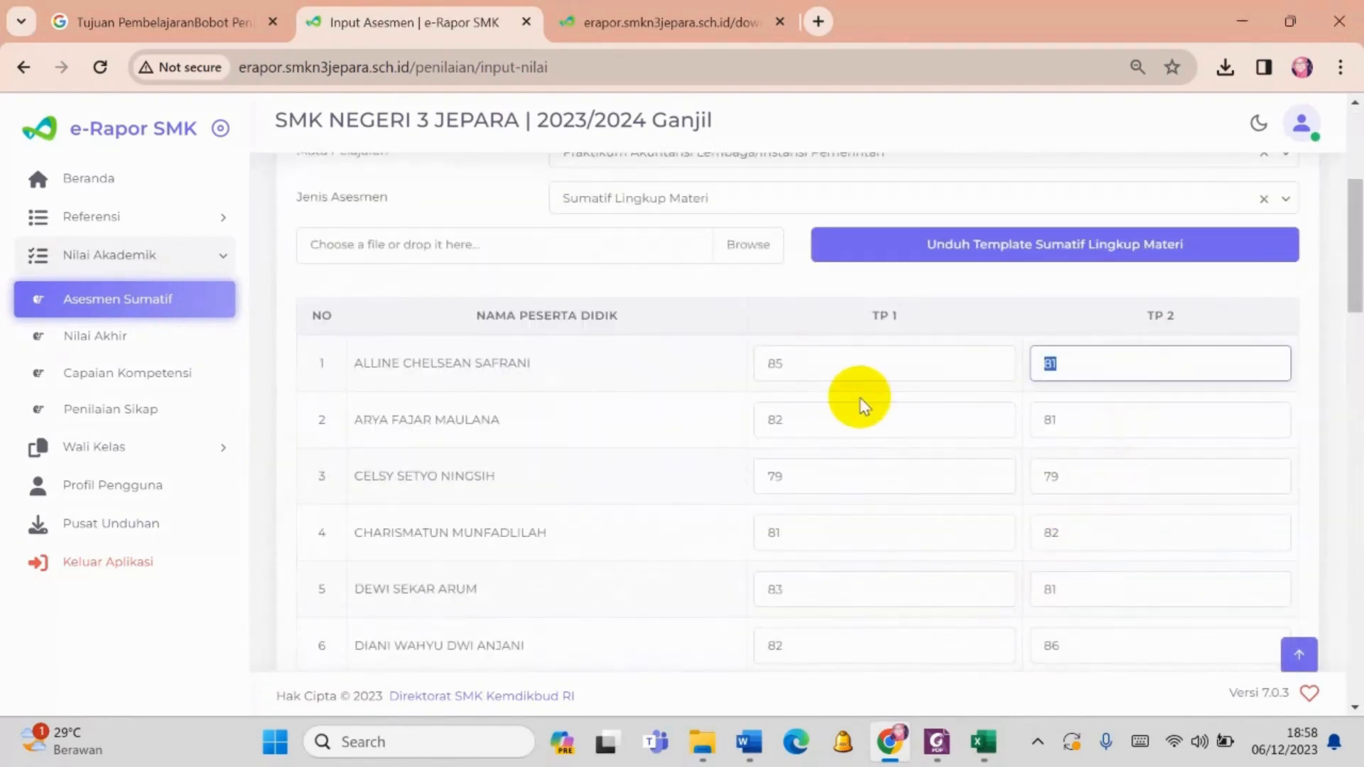
text(90)
scroll(1066, 198, down, 20)
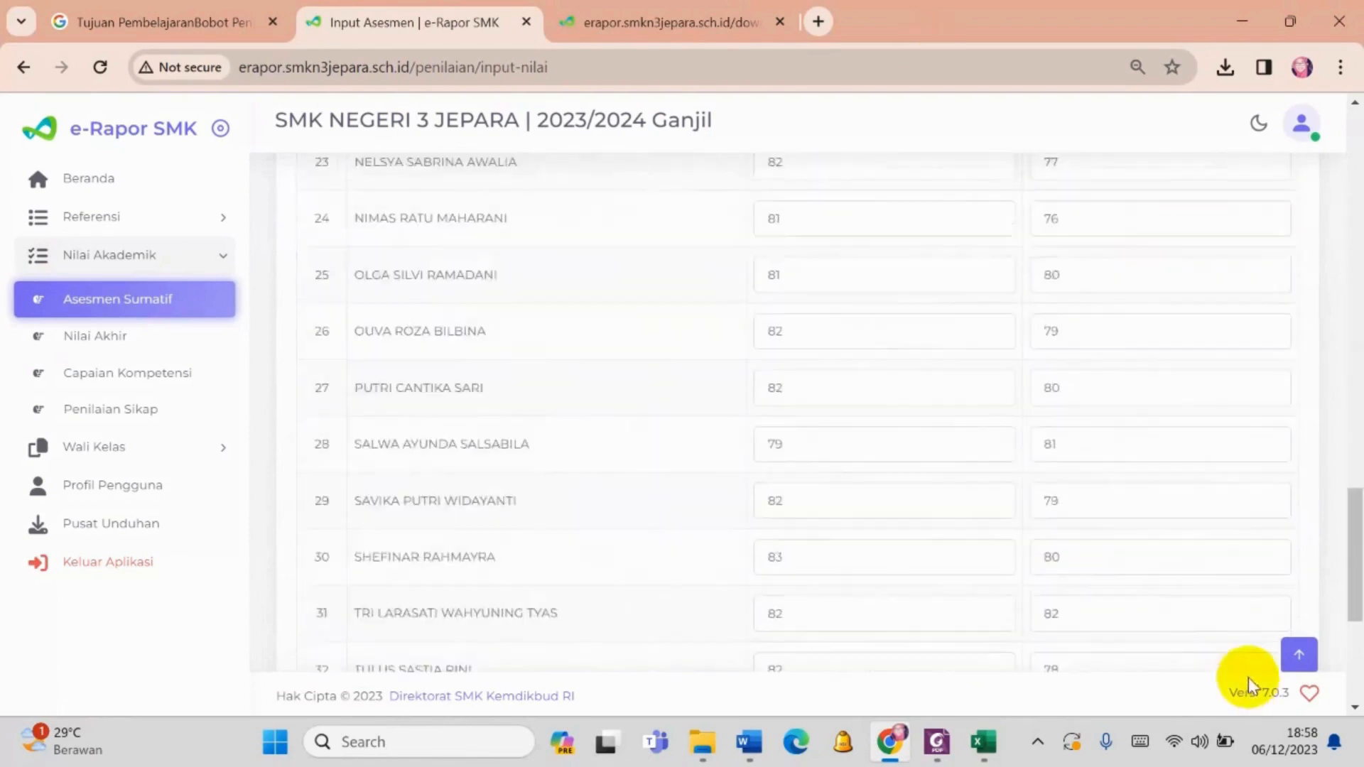
click(1255, 594)
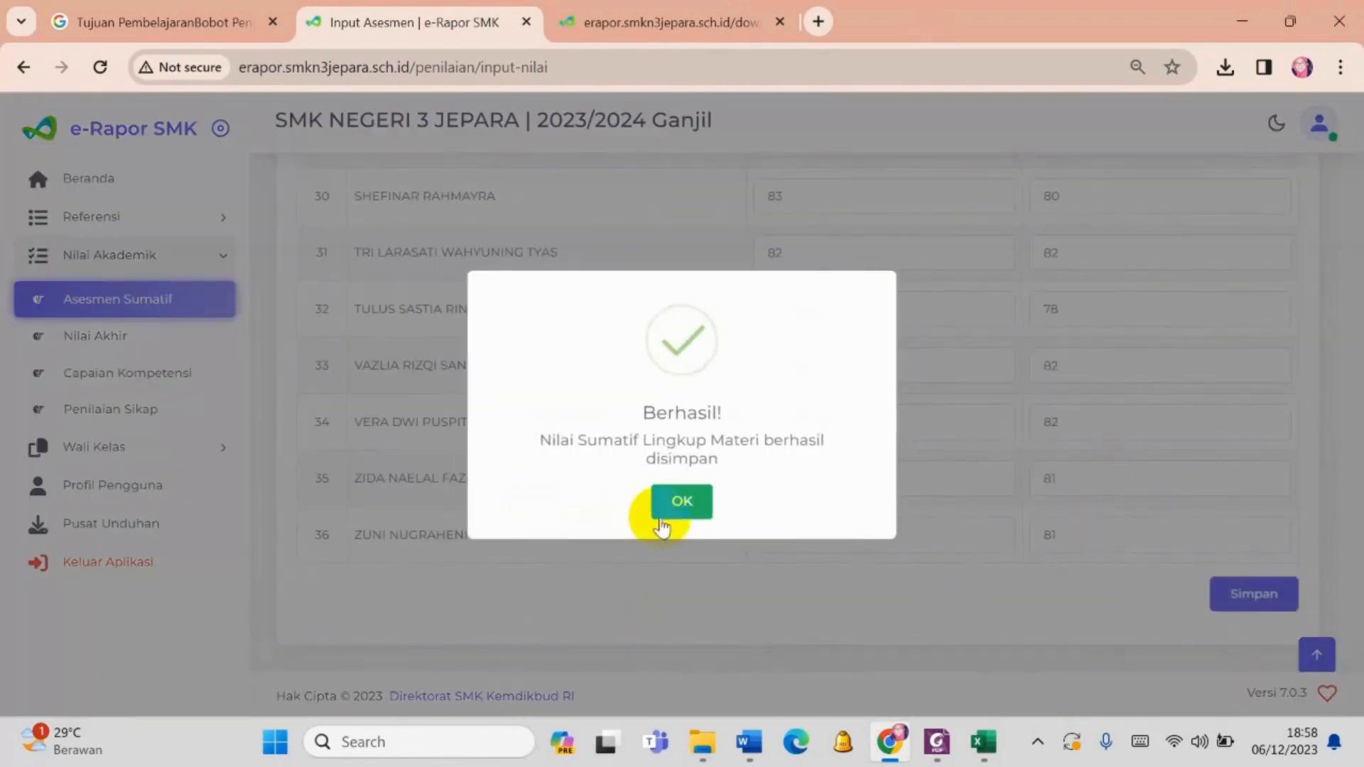
click(664, 506)
- Return to the Nilai Akhir input and select Kelas 11 and Reguler
click(120, 348)
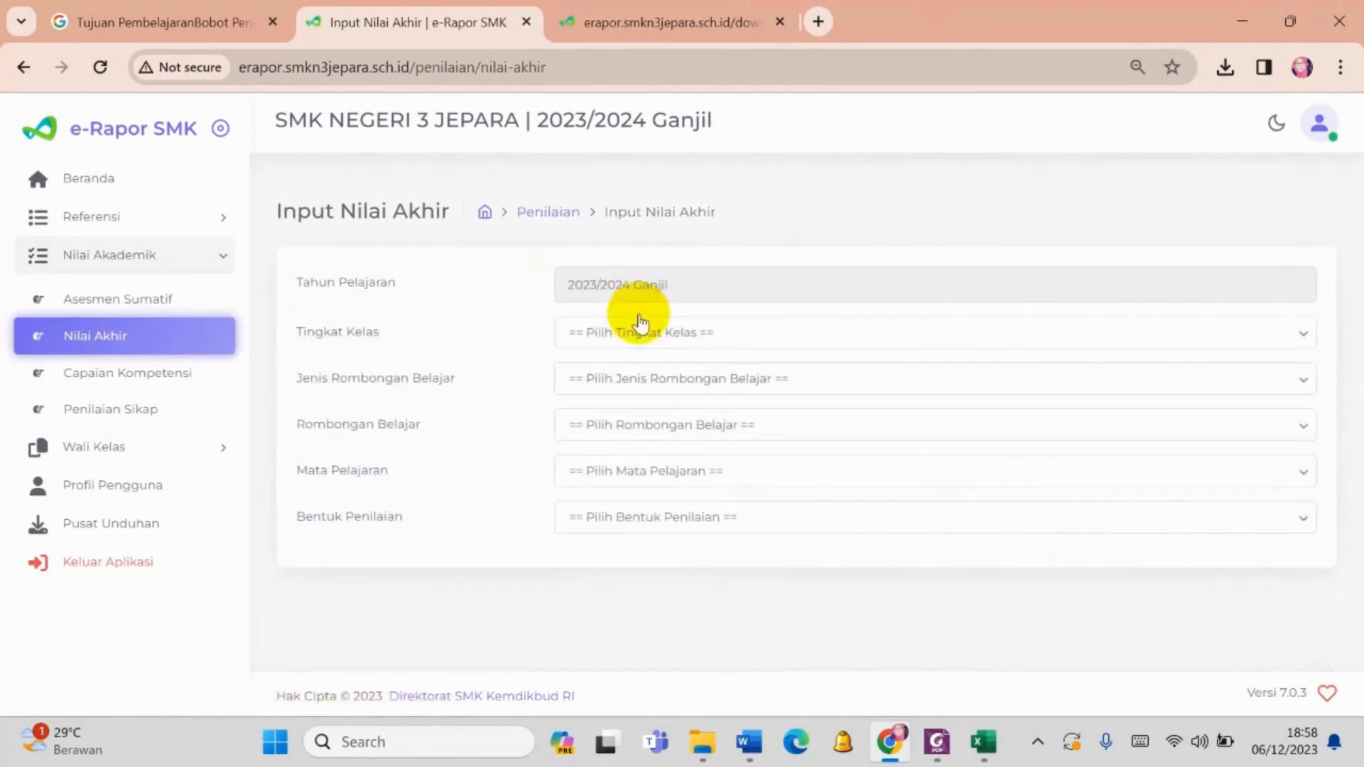
click(643, 334)
click(663, 409)
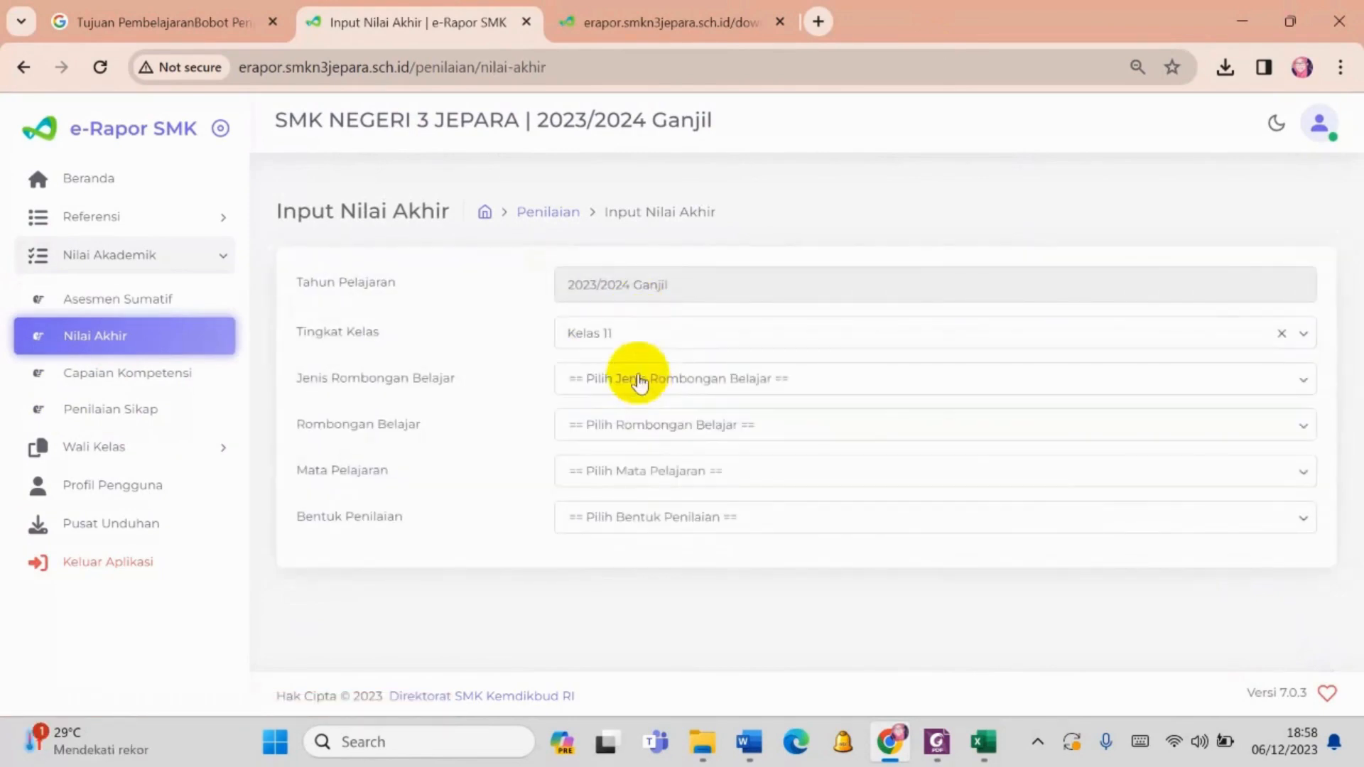
click(638, 398)
click(647, 428)
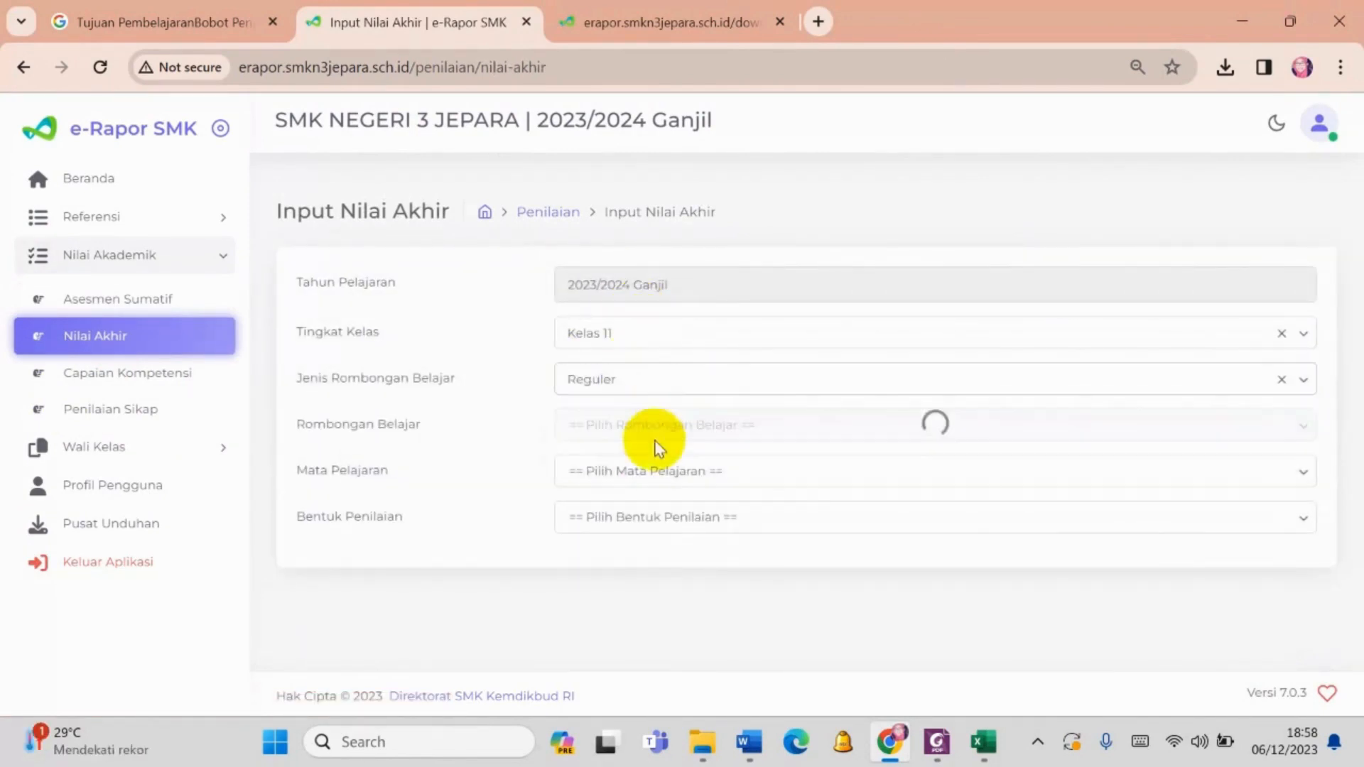
- Load the XI AKL 1 final grades for Praktikum Akuntansi Lembaga/Instansi Pemerintah with Nilai Asesmen as Bentuk Penilaian
click(655, 425)
click(649, 475)
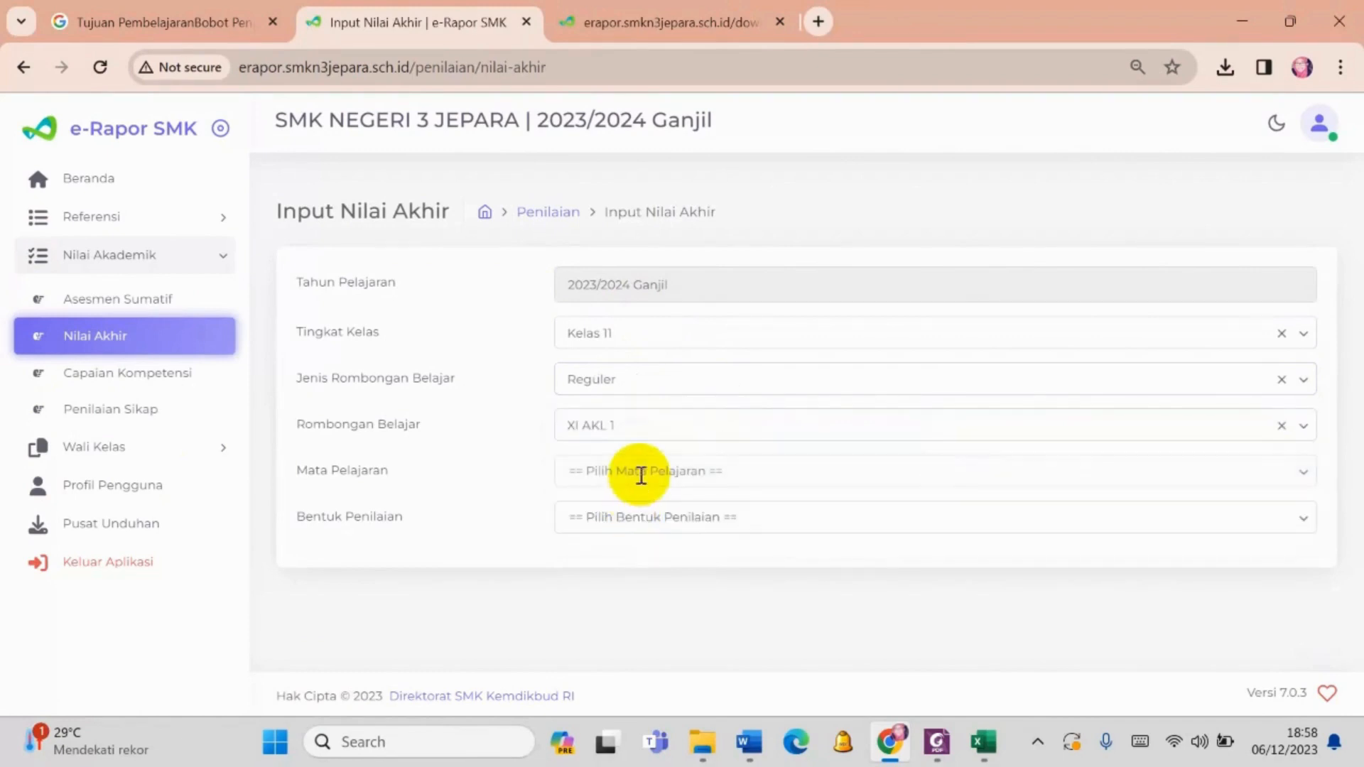
click(639, 472)
click(645, 519)
click(644, 517)
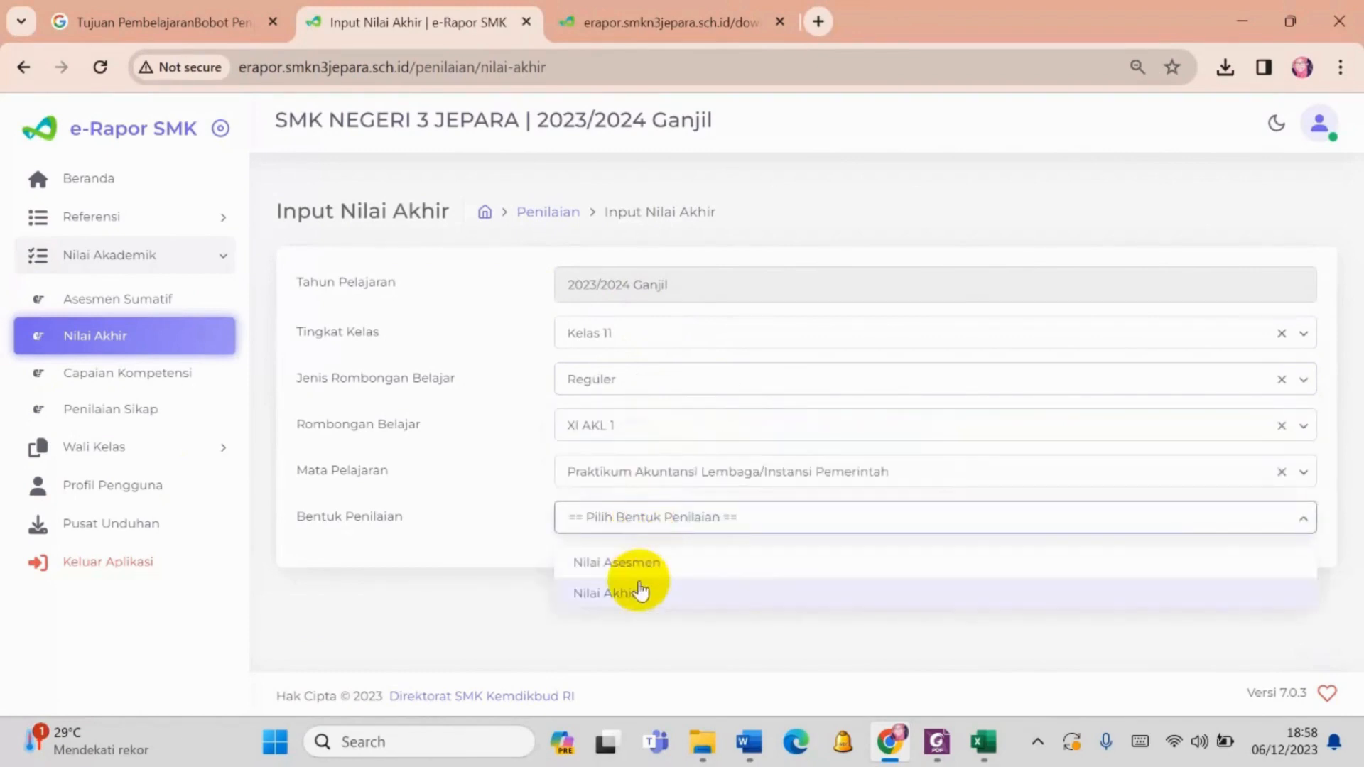
click(649, 560)
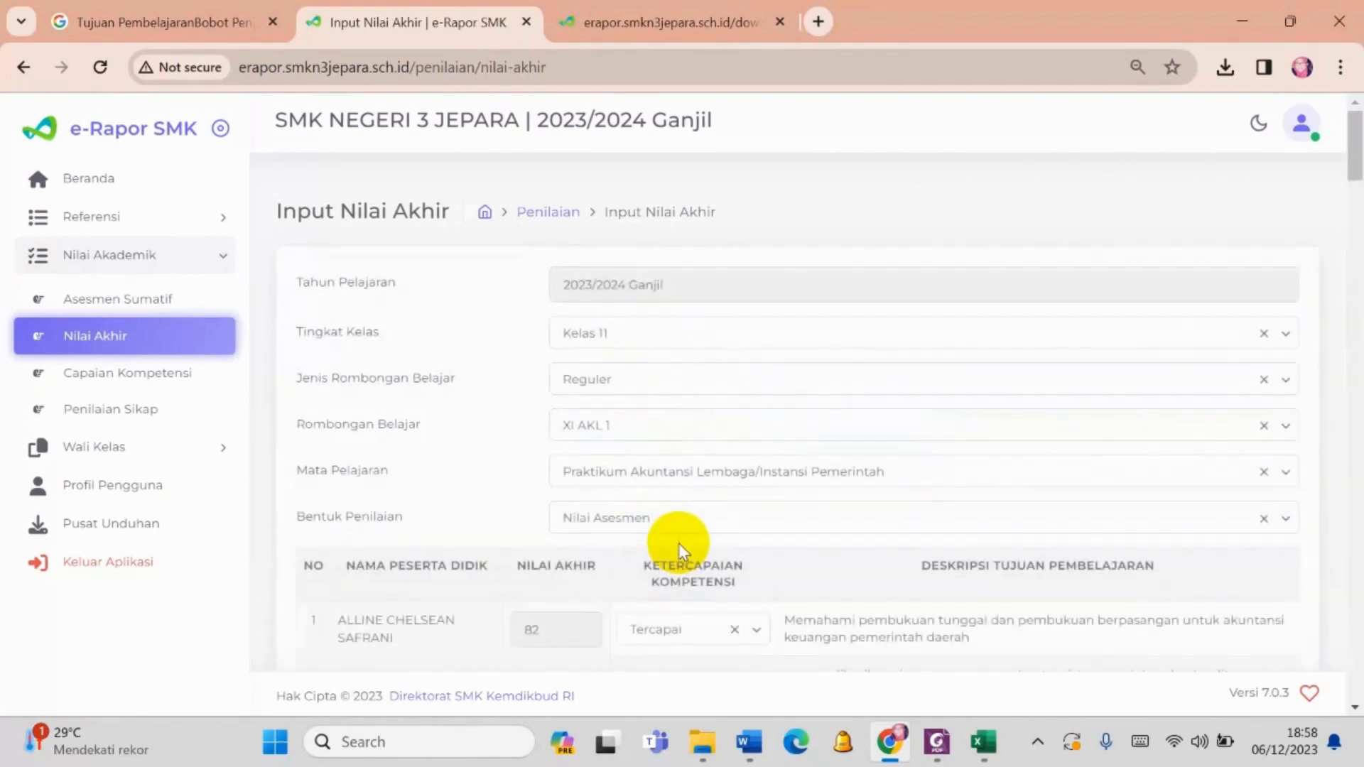
scroll(679, 543, down, 1)
scroll(680, 542, down, 1)
- Switch Bentuk Penilaian to Nilai Akhir to compare the first student's stored final grade
click(662, 293)
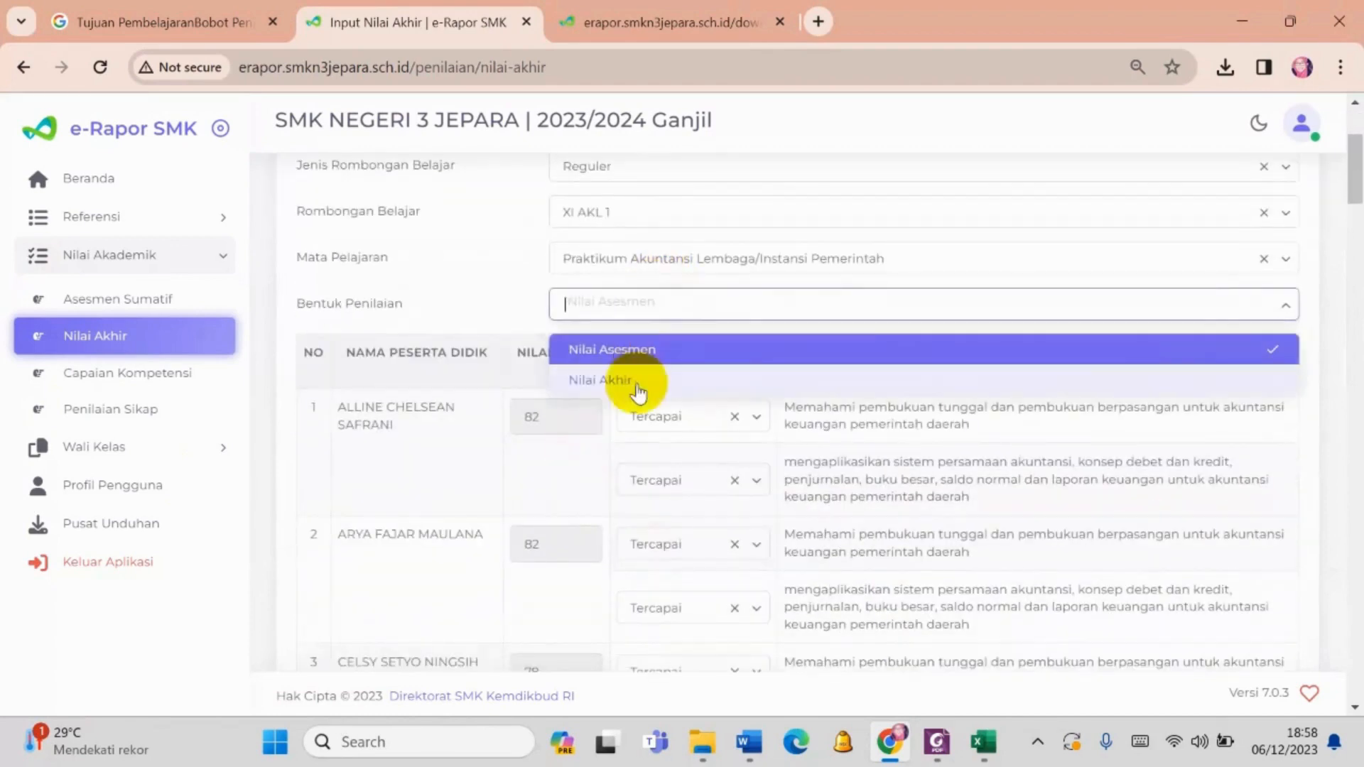
click(623, 384)
scroll(704, 505, down, 2)
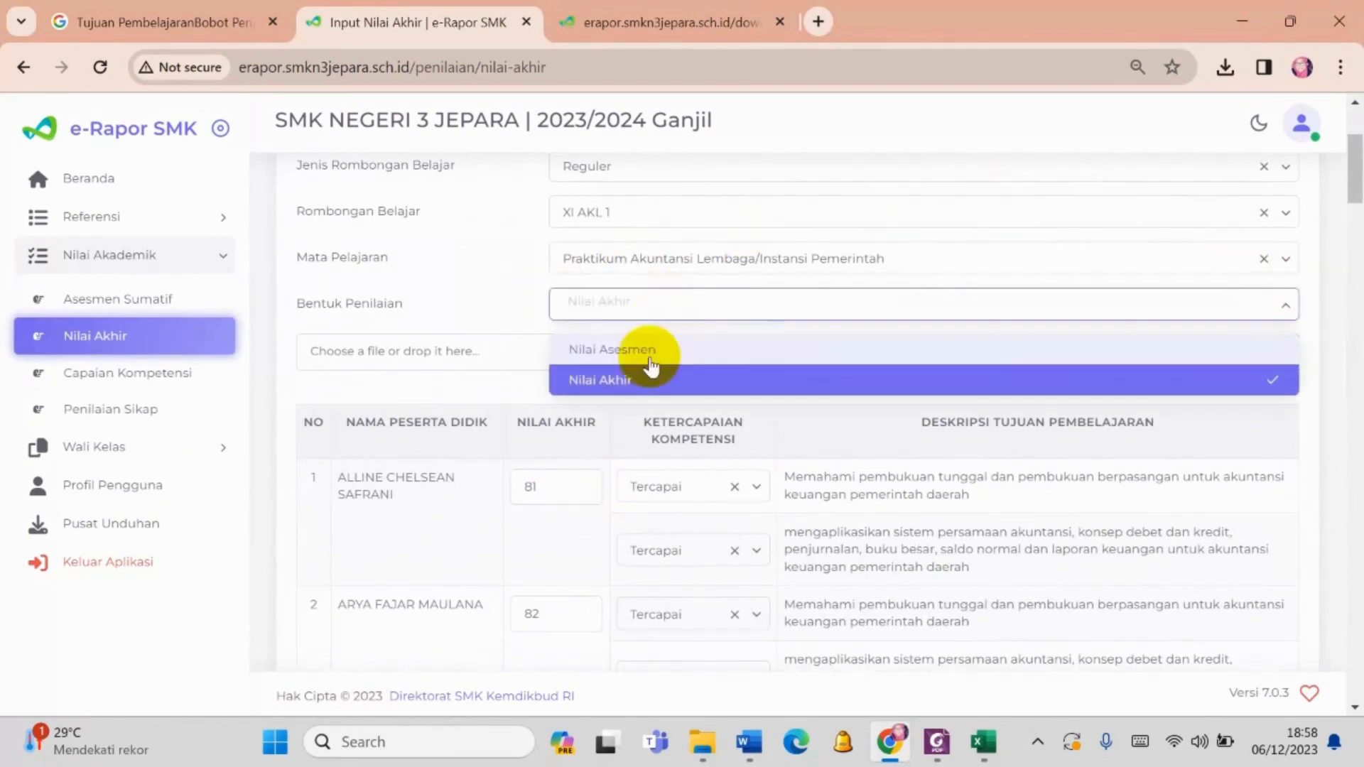
- Switch Bentuk Penilaian back to Nilai Asesmen and review the final grades and competency achievements down the student list
click(653, 350)
scroll(969, 466, down, 20)
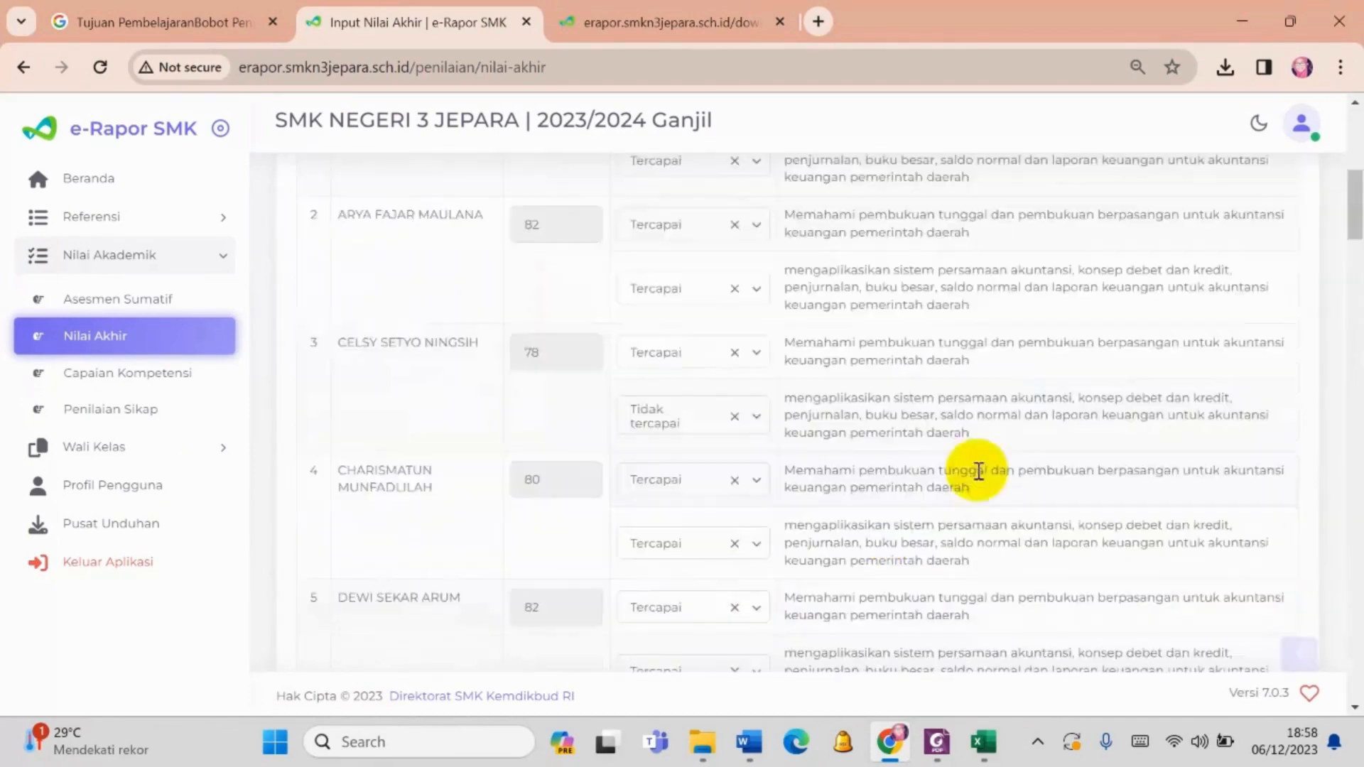
scroll(1272, 661, down, 20)
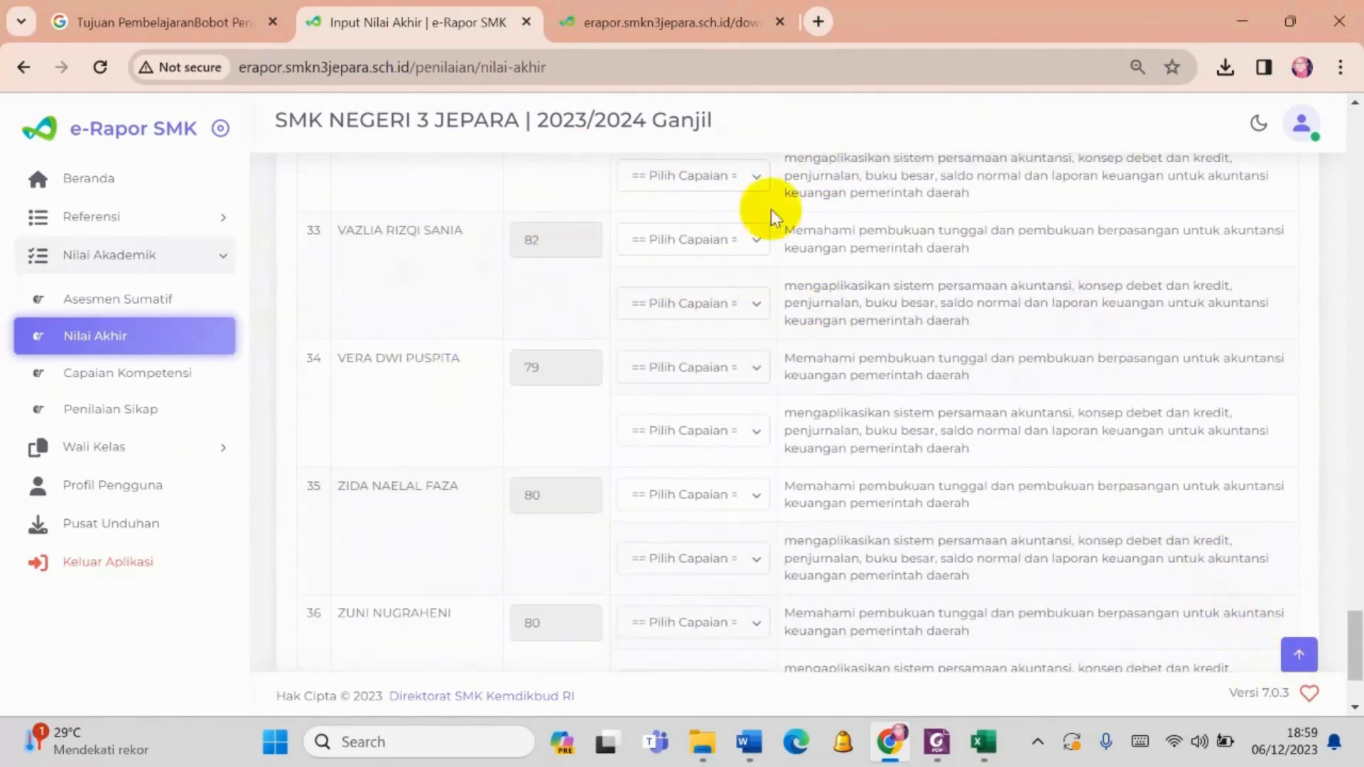
scroll(602, 276, up, 20)
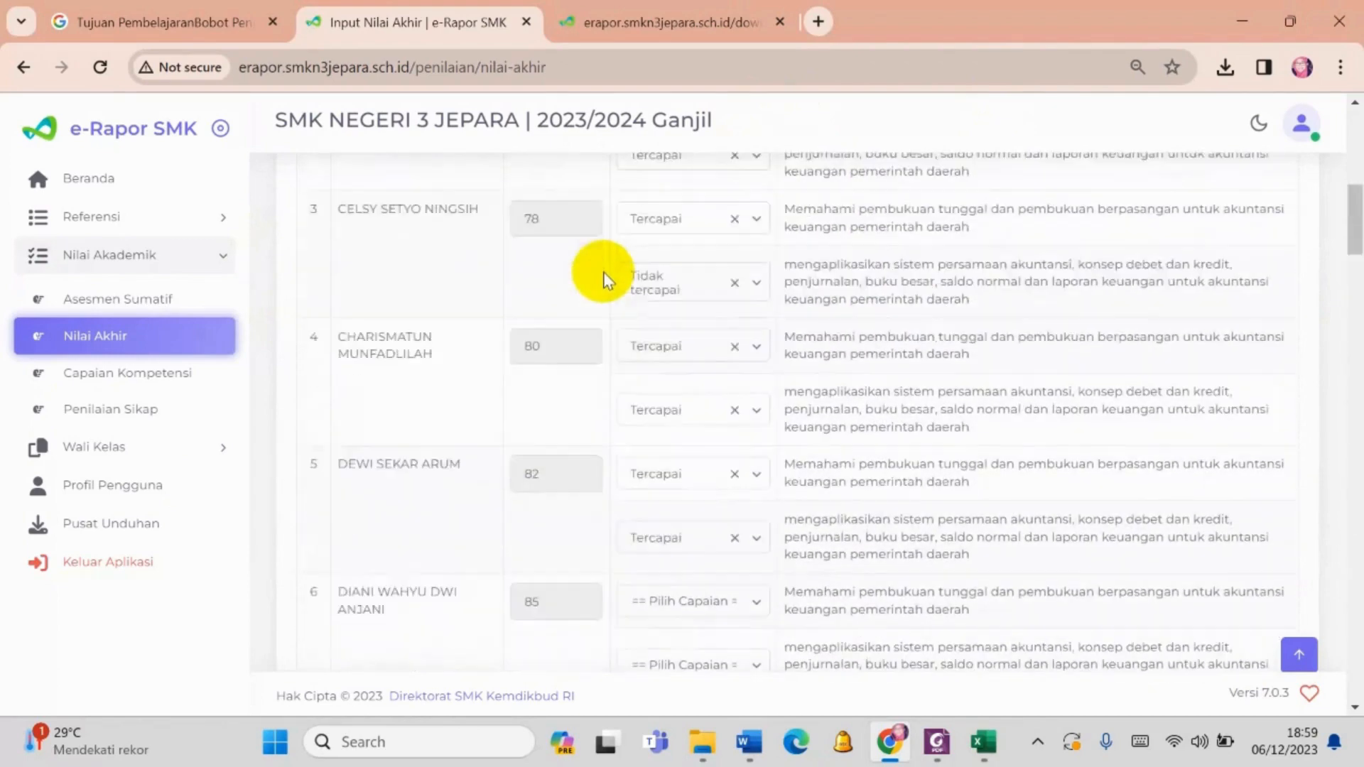
scroll(607, 277, down, 5)
scroll(643, 328, up, 3)
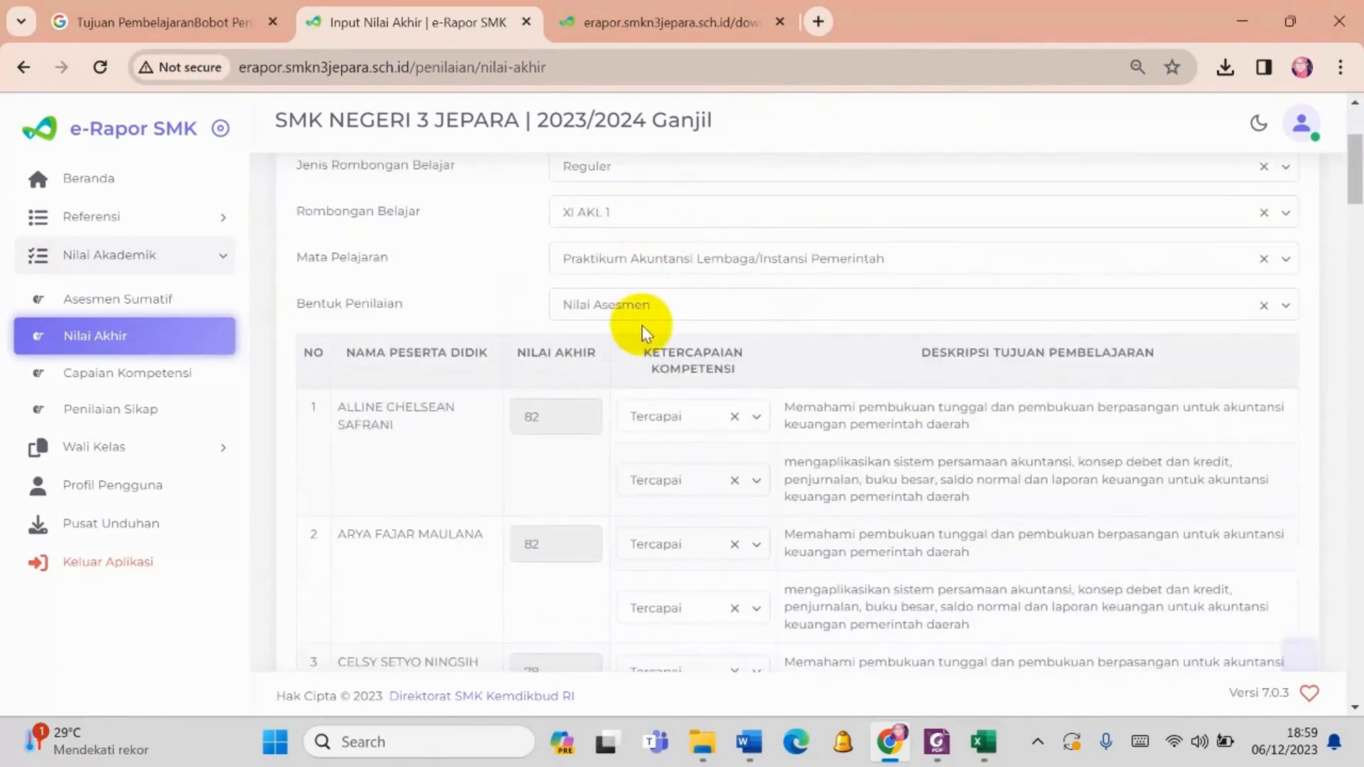
- Save the class's final grades with Nilai Asesmen as Bentuk Penilaian and close the confirmation
click(641, 307)
click(617, 394)
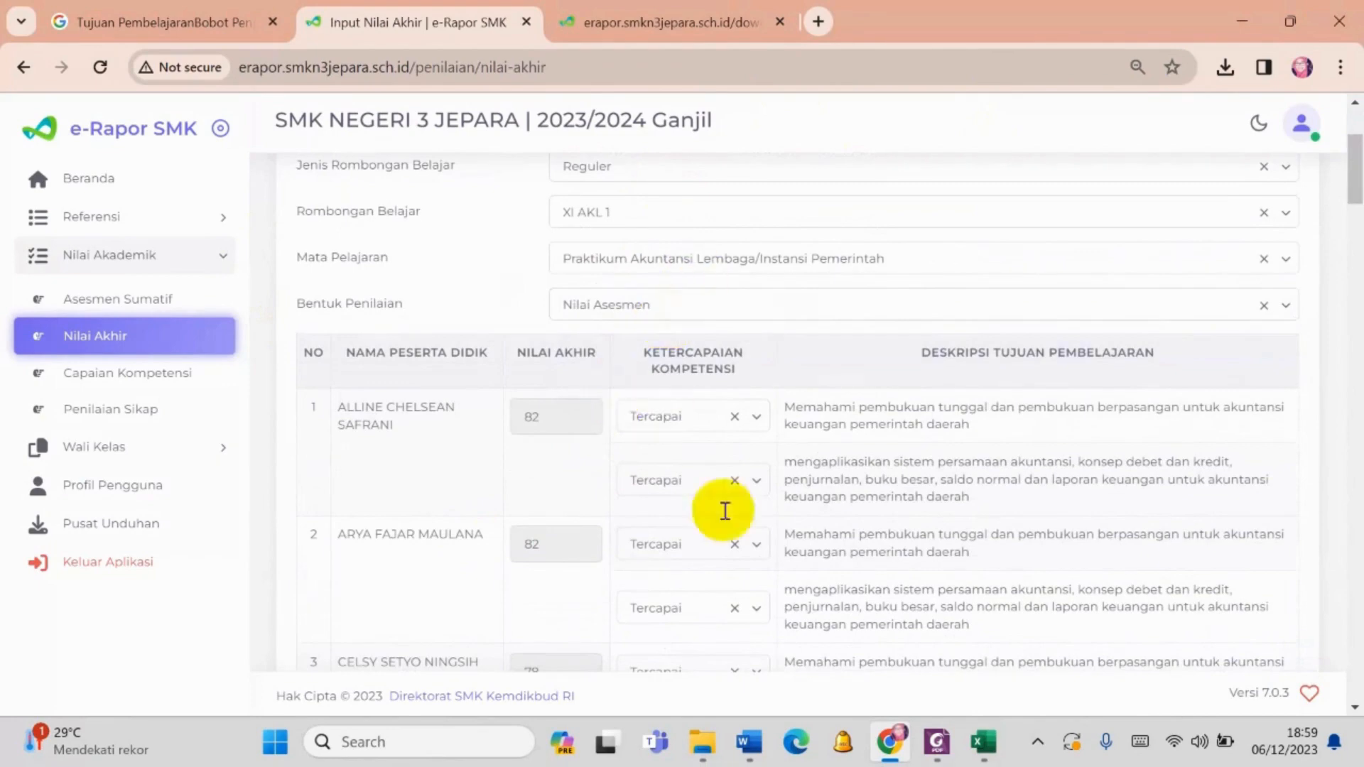
scroll(1358, 483, down, 20)
scroll(1358, 483, down, 20)
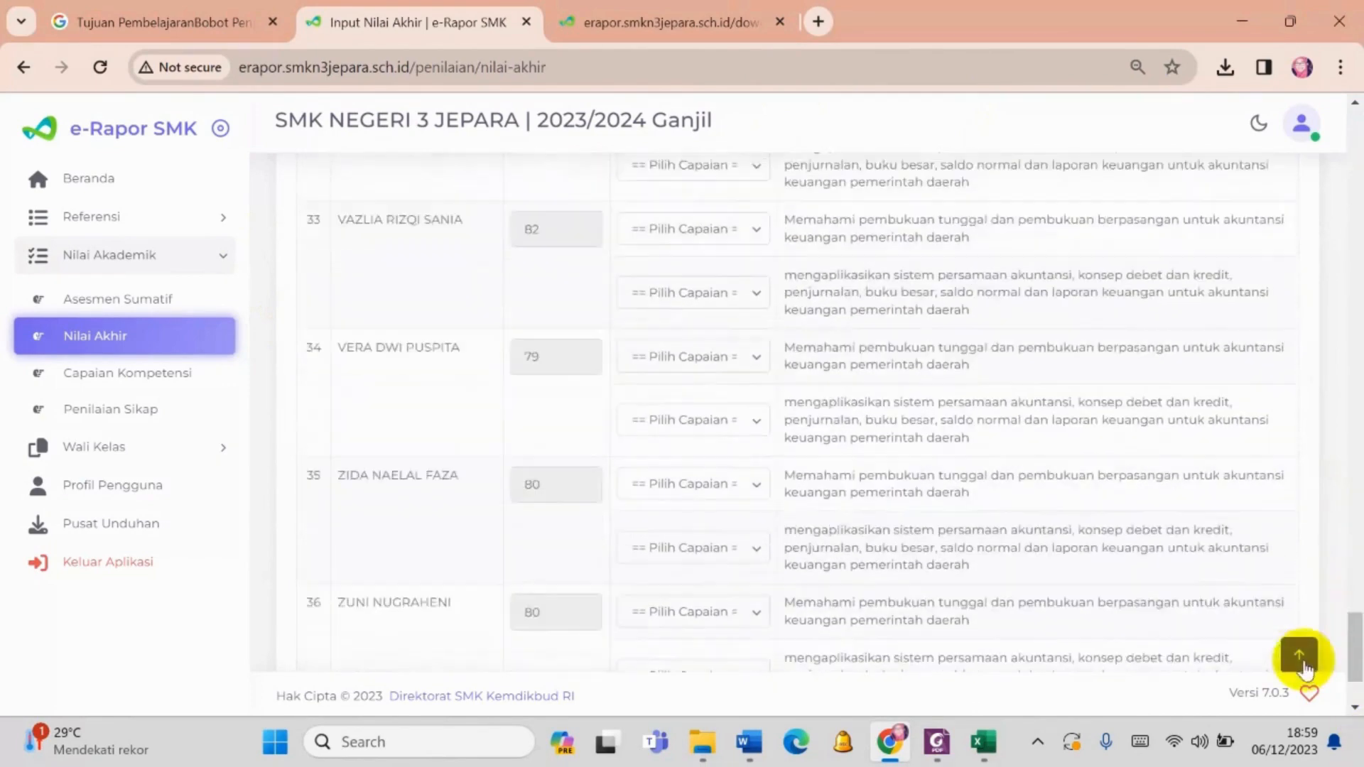
click(1255, 597)
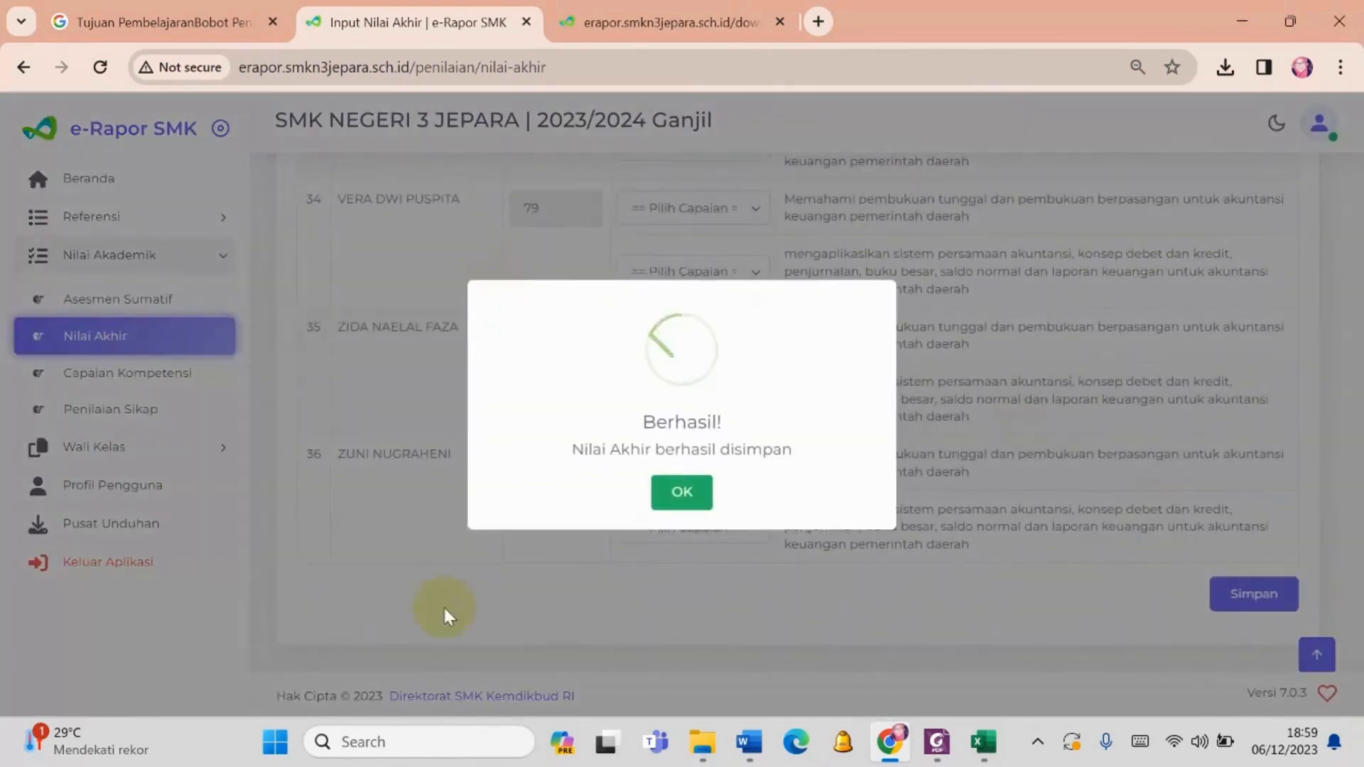
click(692, 491)
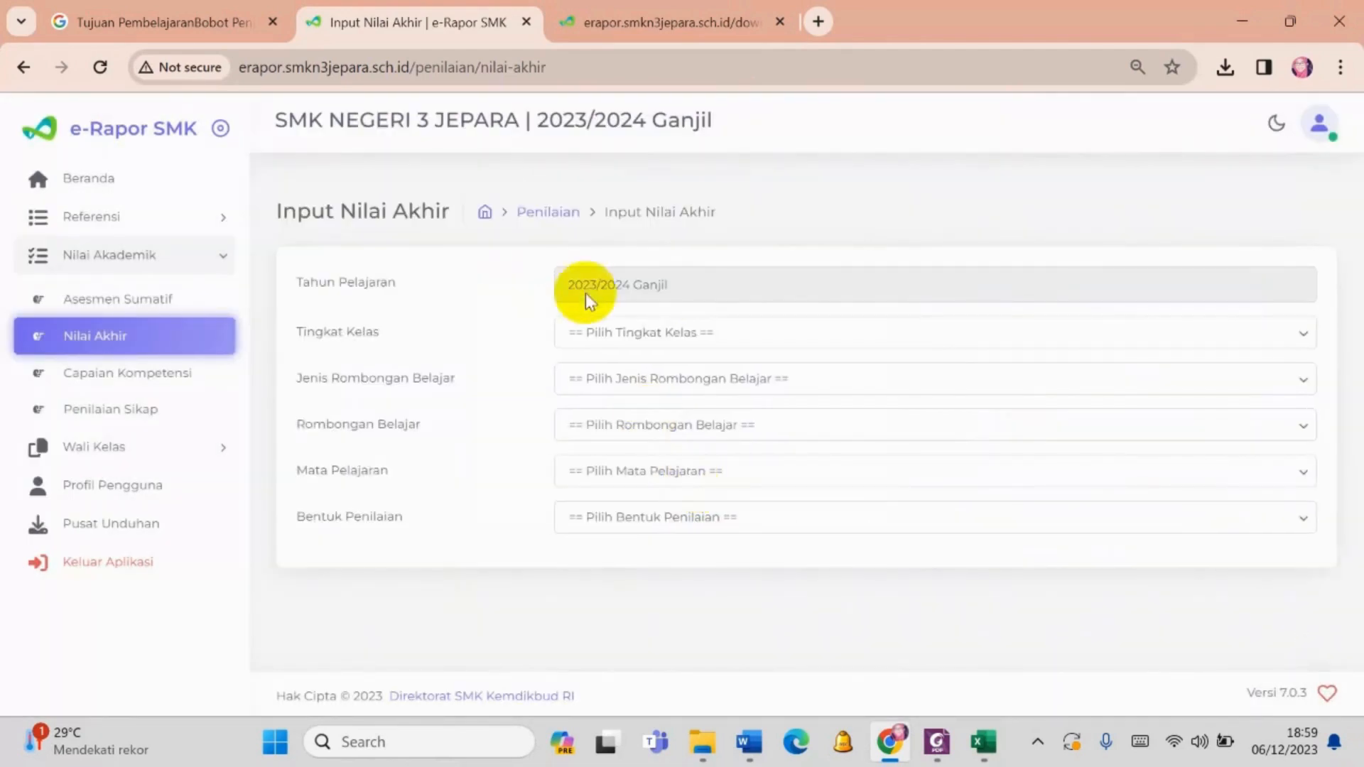
- Load the final grades for Kelas 11, Reguler, XI AKL 1, Praktikum Akuntansi Lembaga/Instansi Pemerintah with Nilai Akhir as Bentuk Penilaian
click(609, 333)
click(619, 405)
click(628, 378)
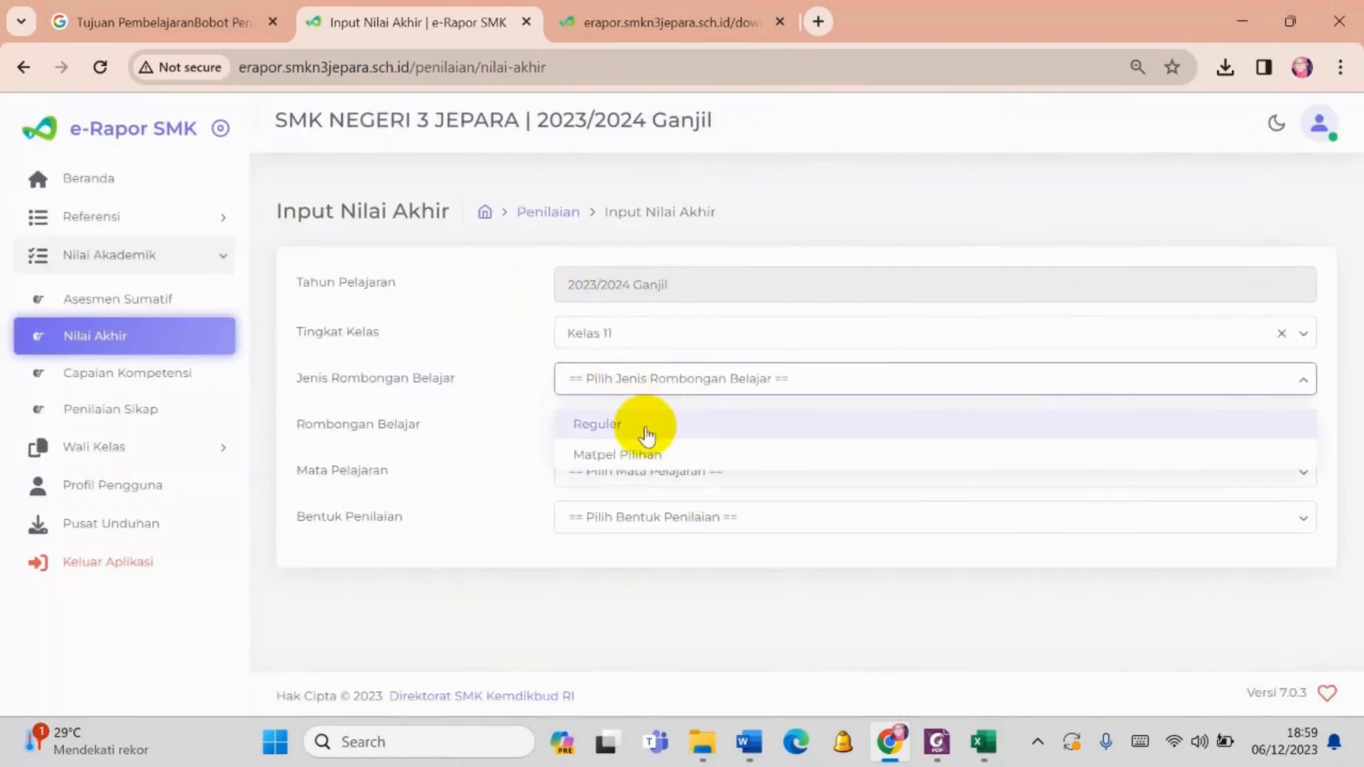
click(647, 430)
click(647, 425)
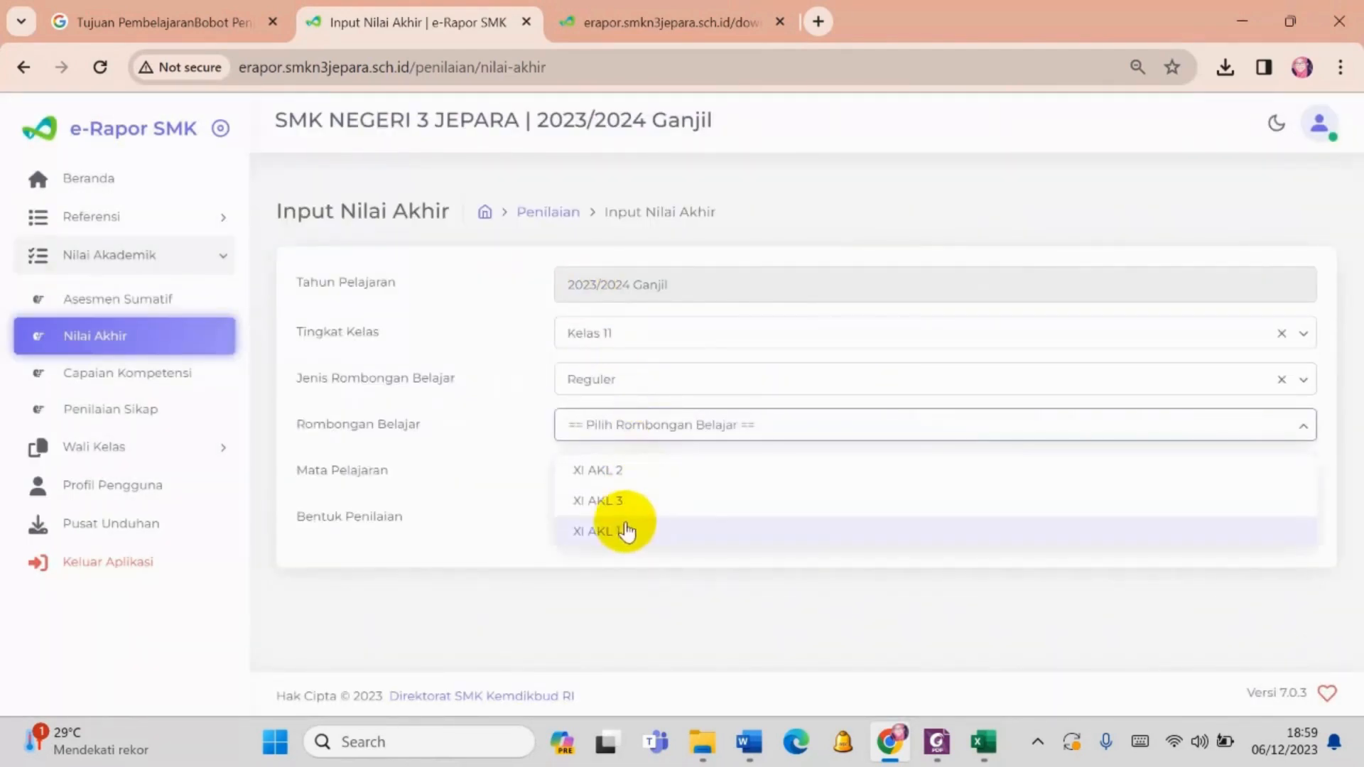
click(626, 524)
click(632, 465)
click(618, 524)
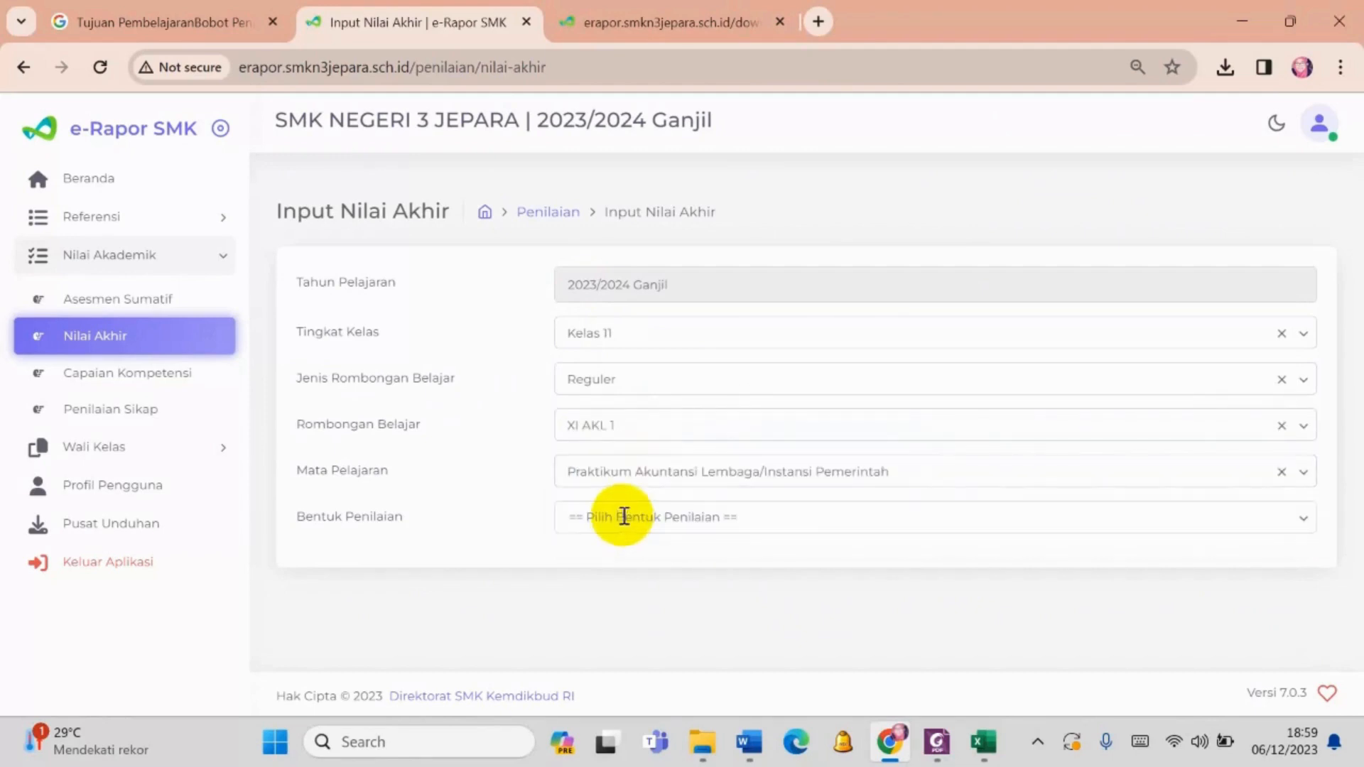
click(624, 518)
click(622, 592)
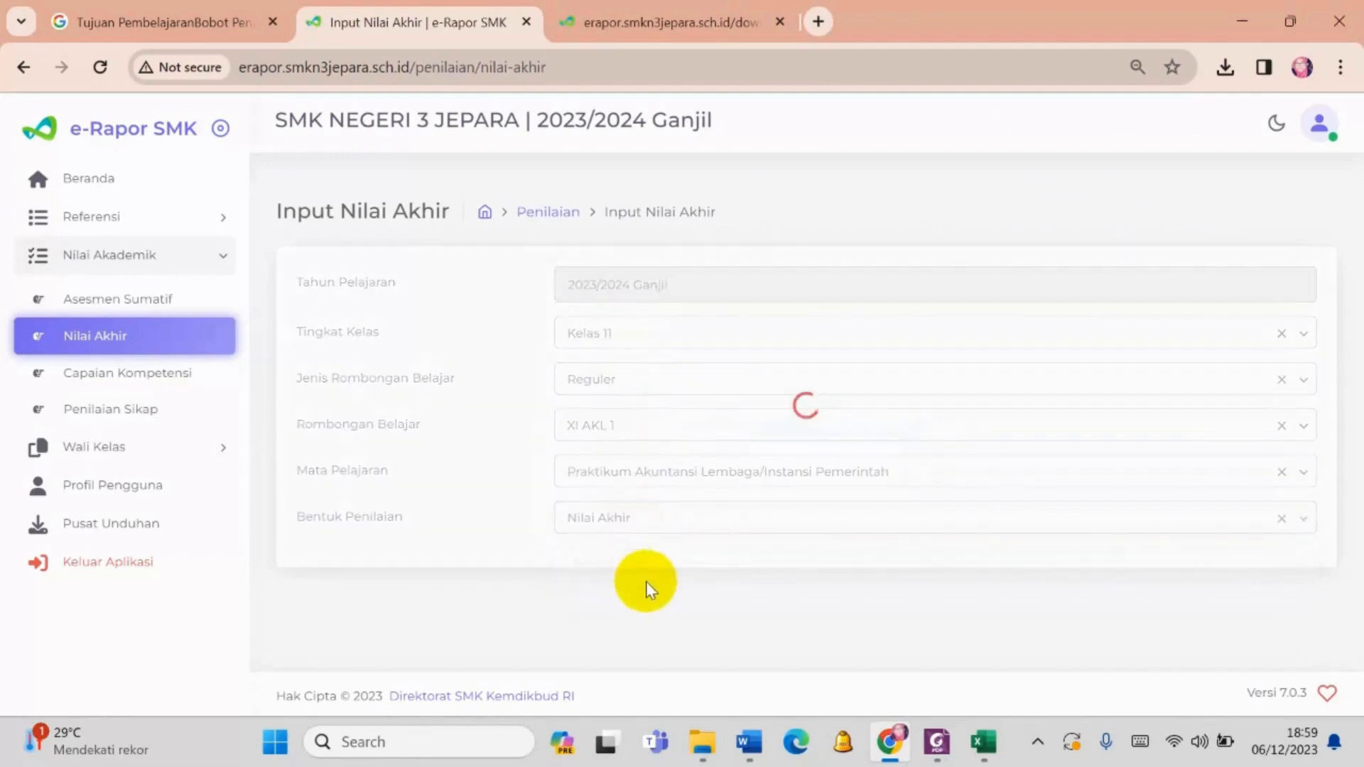
scroll(644, 593, down, 4)
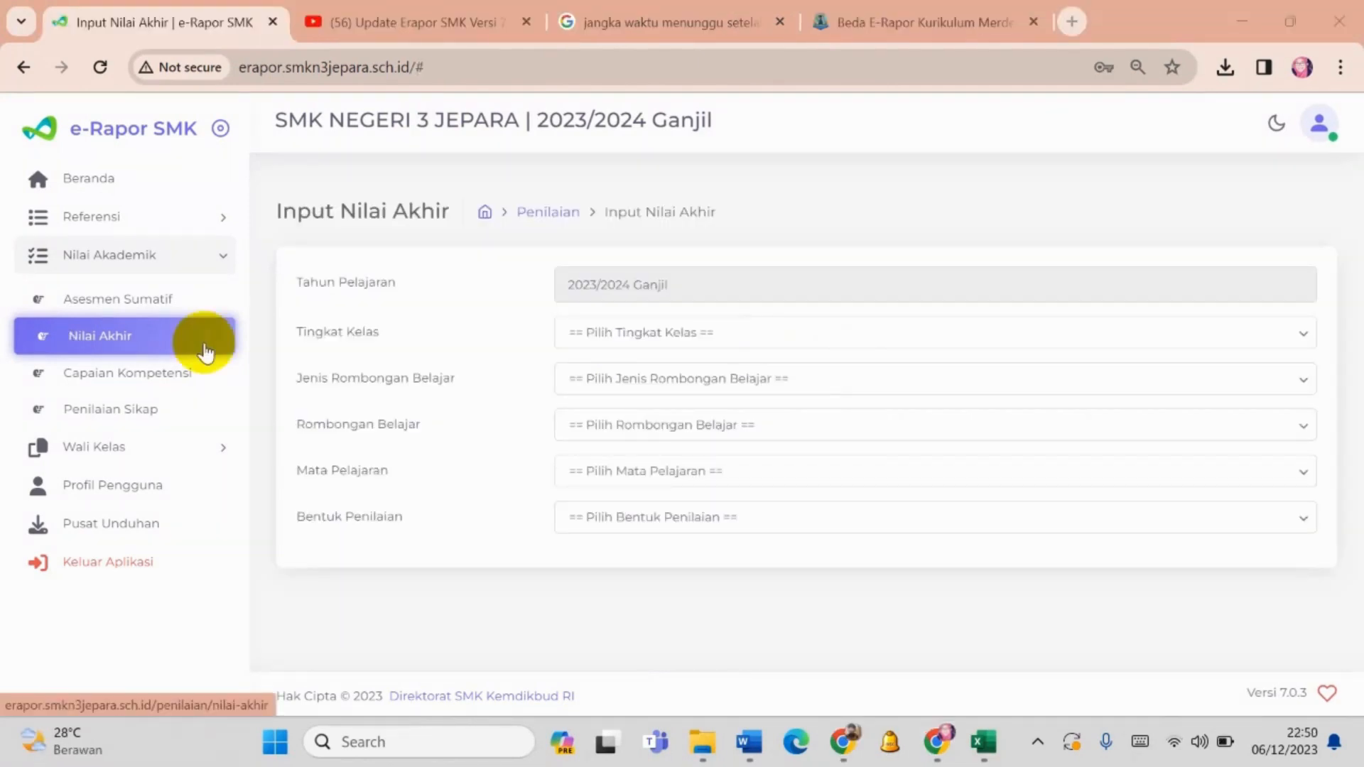
- Open Capaian Kompetensi for Kelas 11, Reguler, XI AKL 2, Praktikum Akuntansi Lembaga/Instansi Pemerintah and review the students' achievement descriptions
click(177, 381)
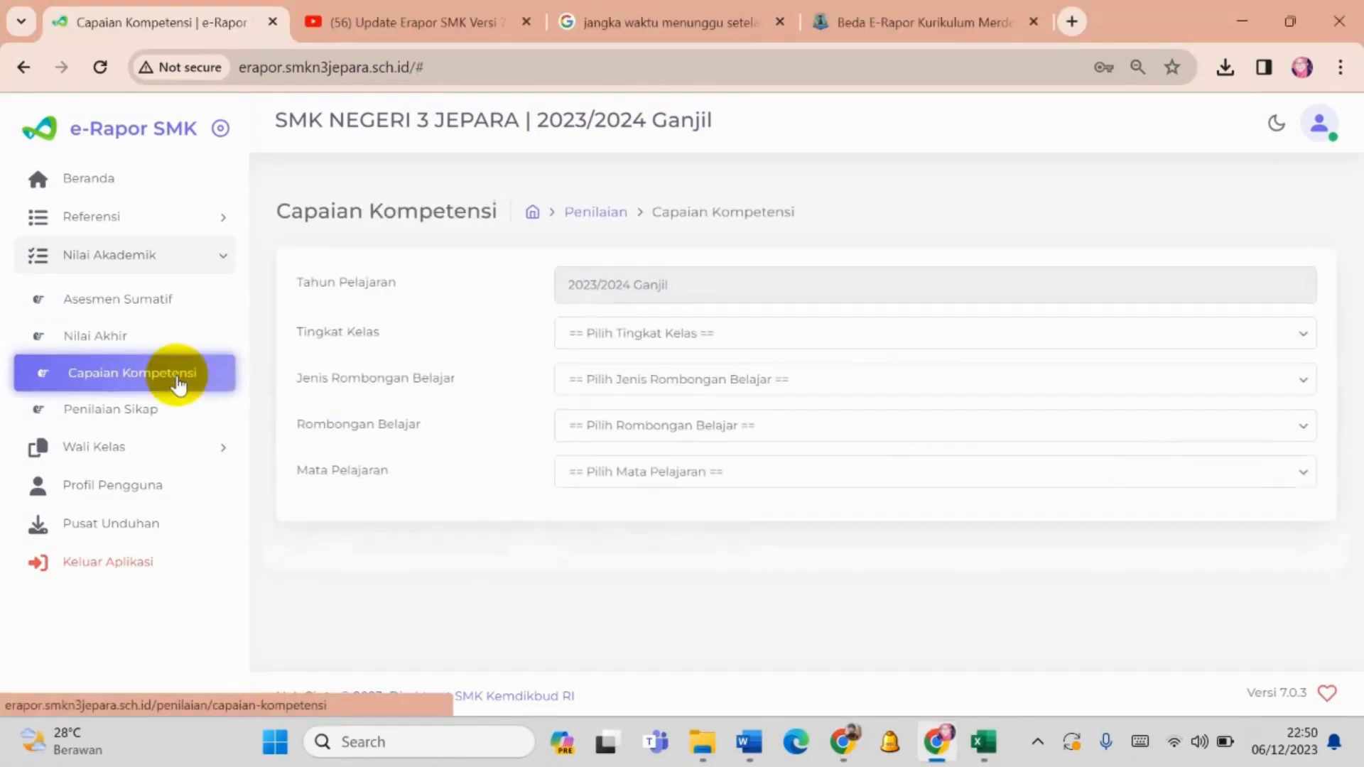
click(599, 335)
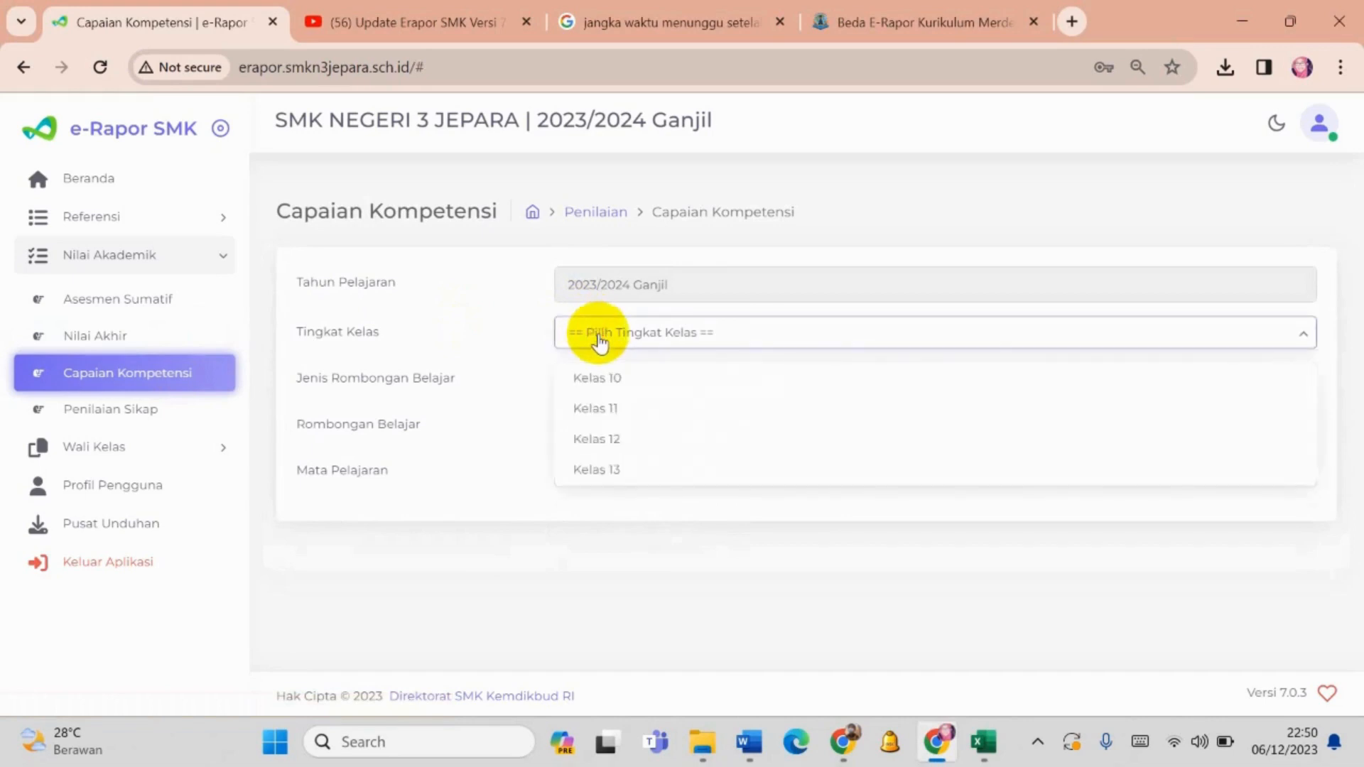
click(606, 406)
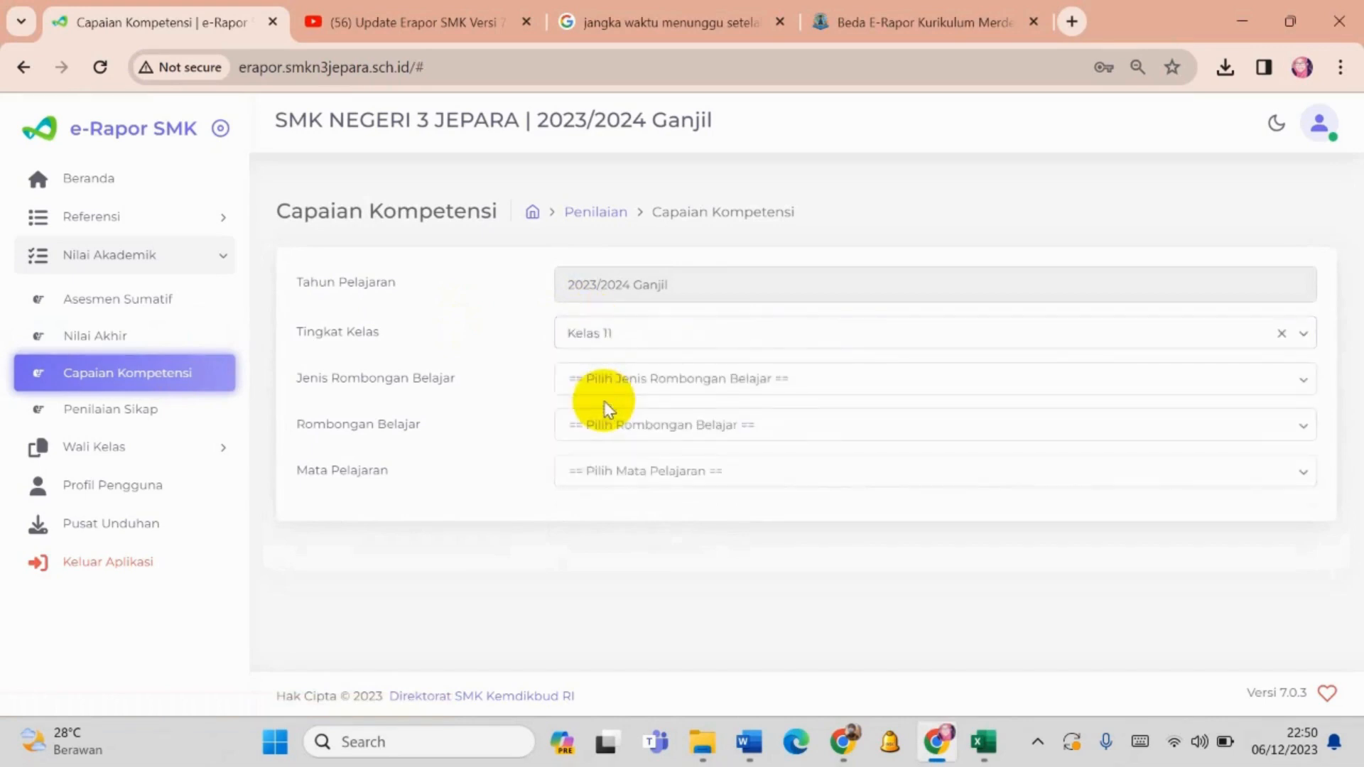
click(617, 391)
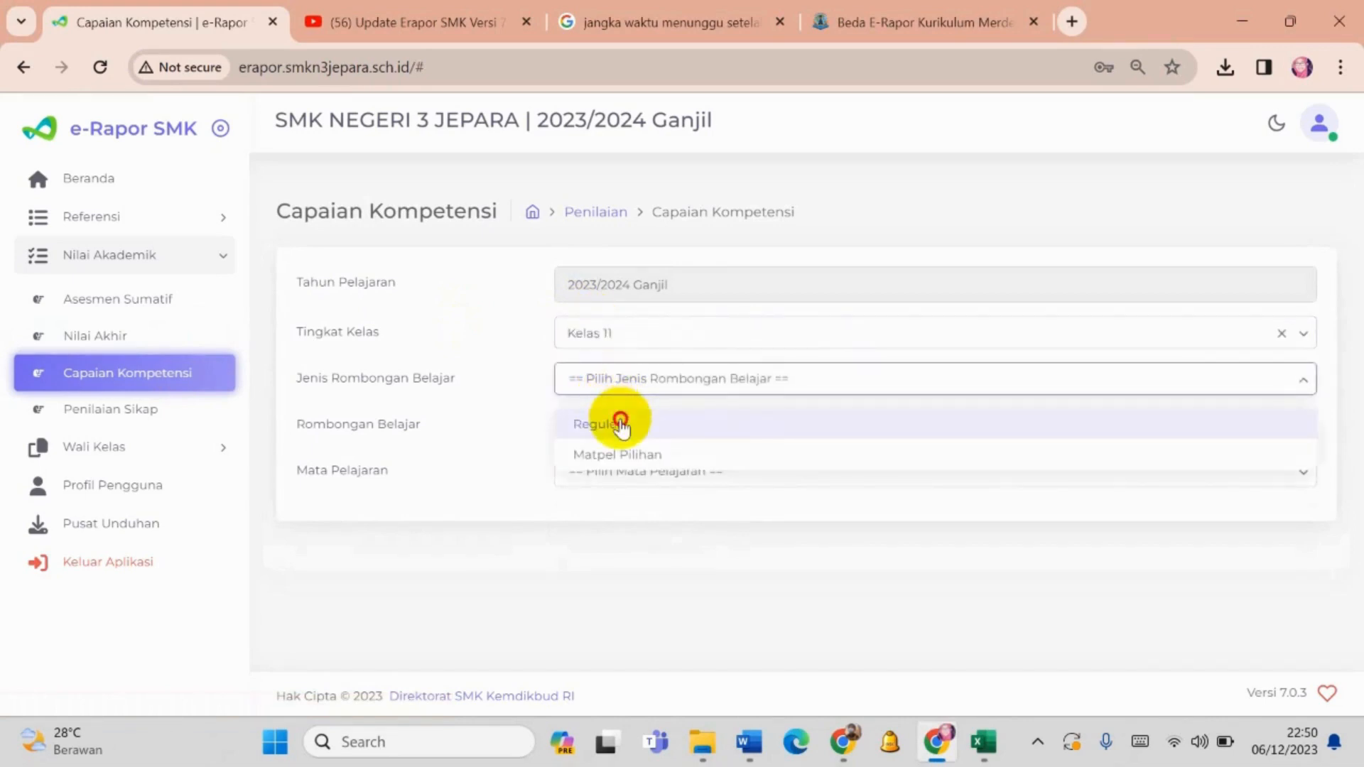
click(622, 420)
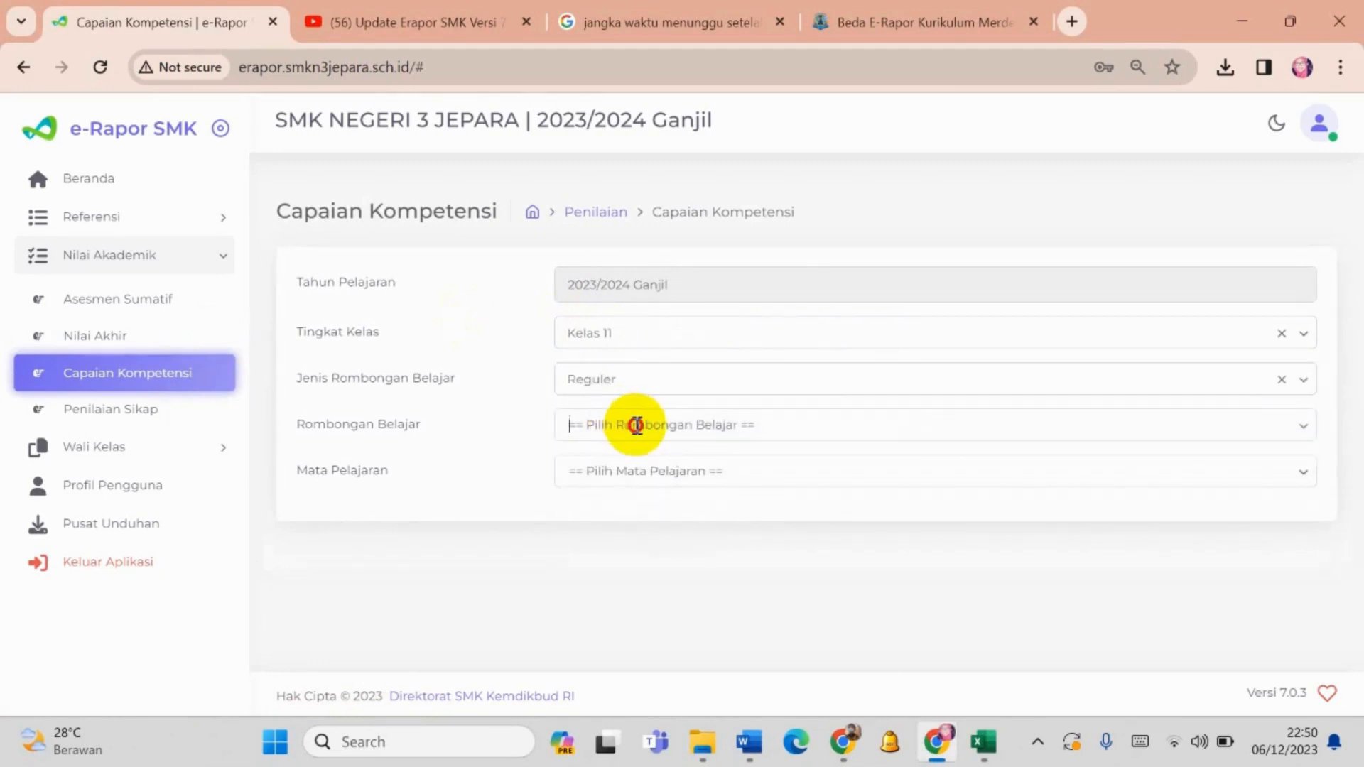
click(636, 425)
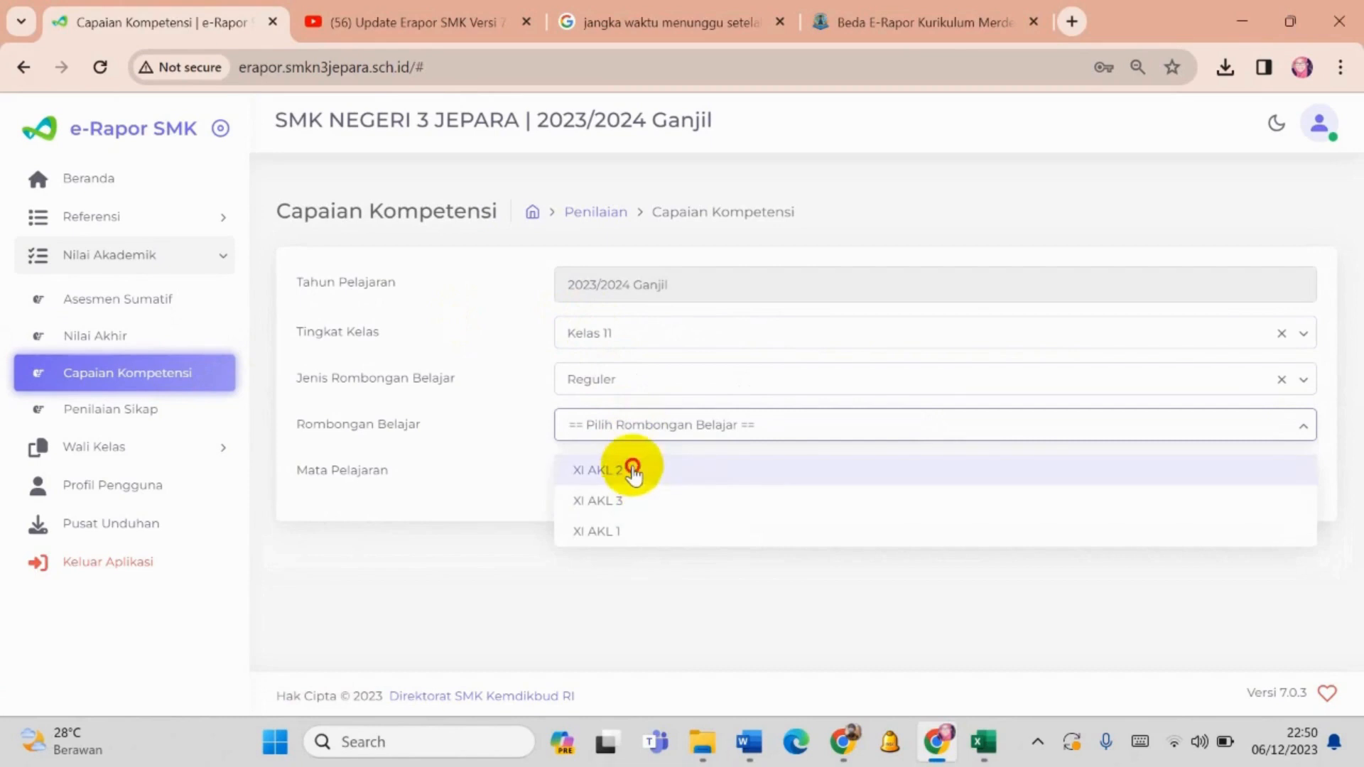
click(630, 468)
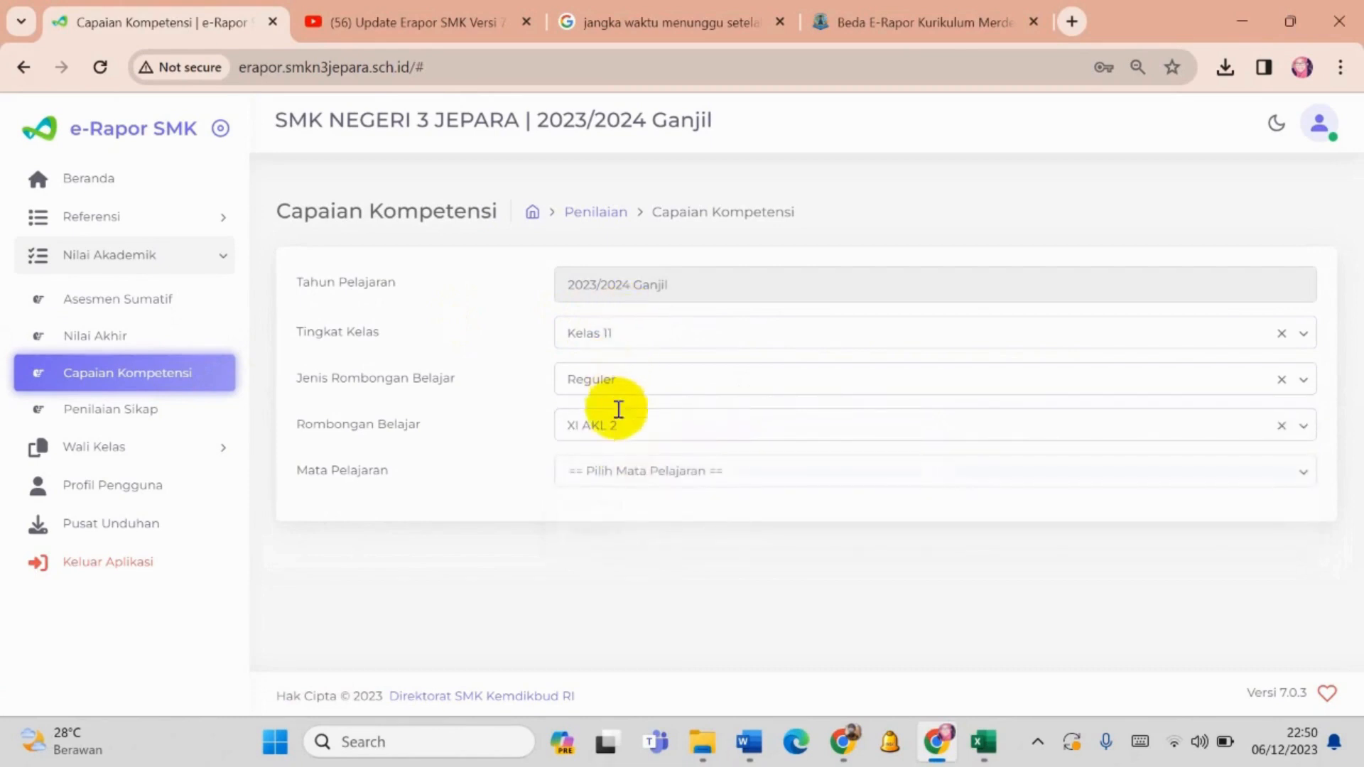
click(615, 472)
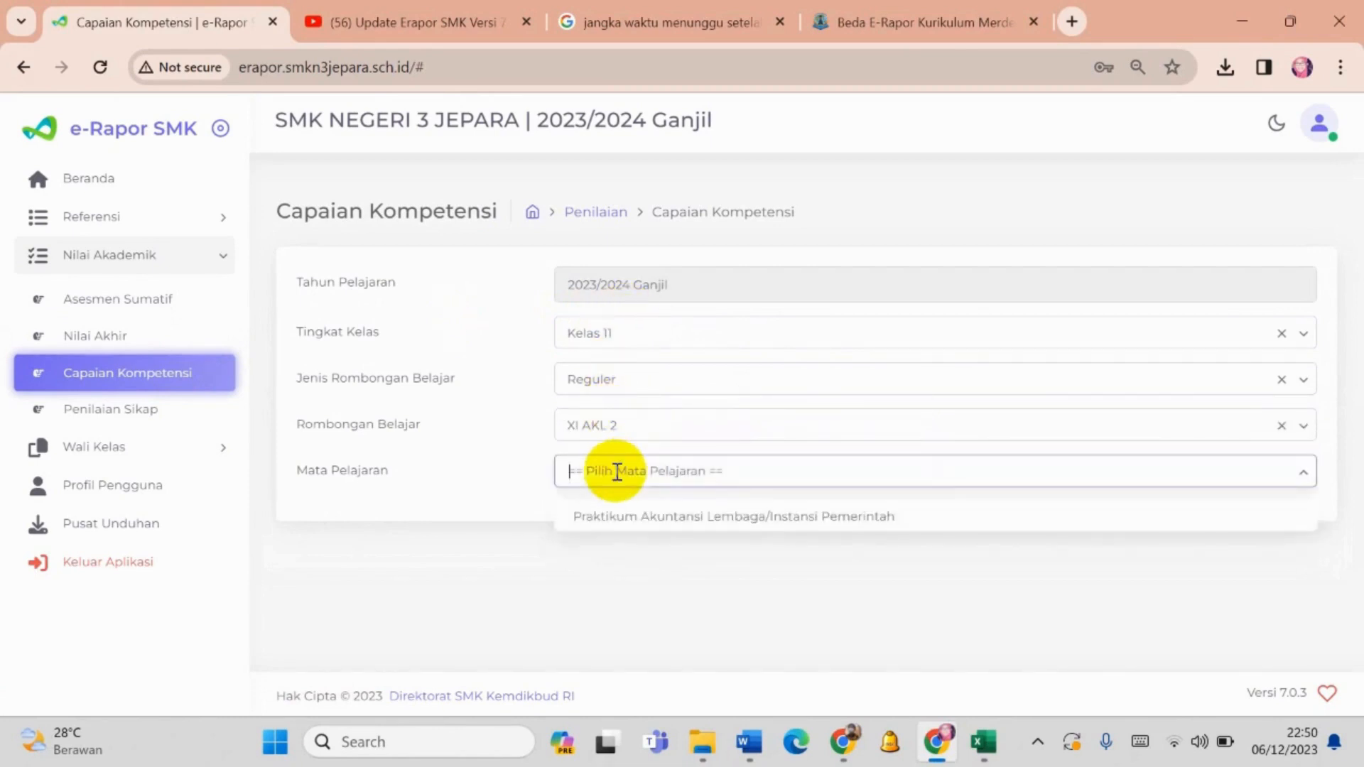
click(618, 526)
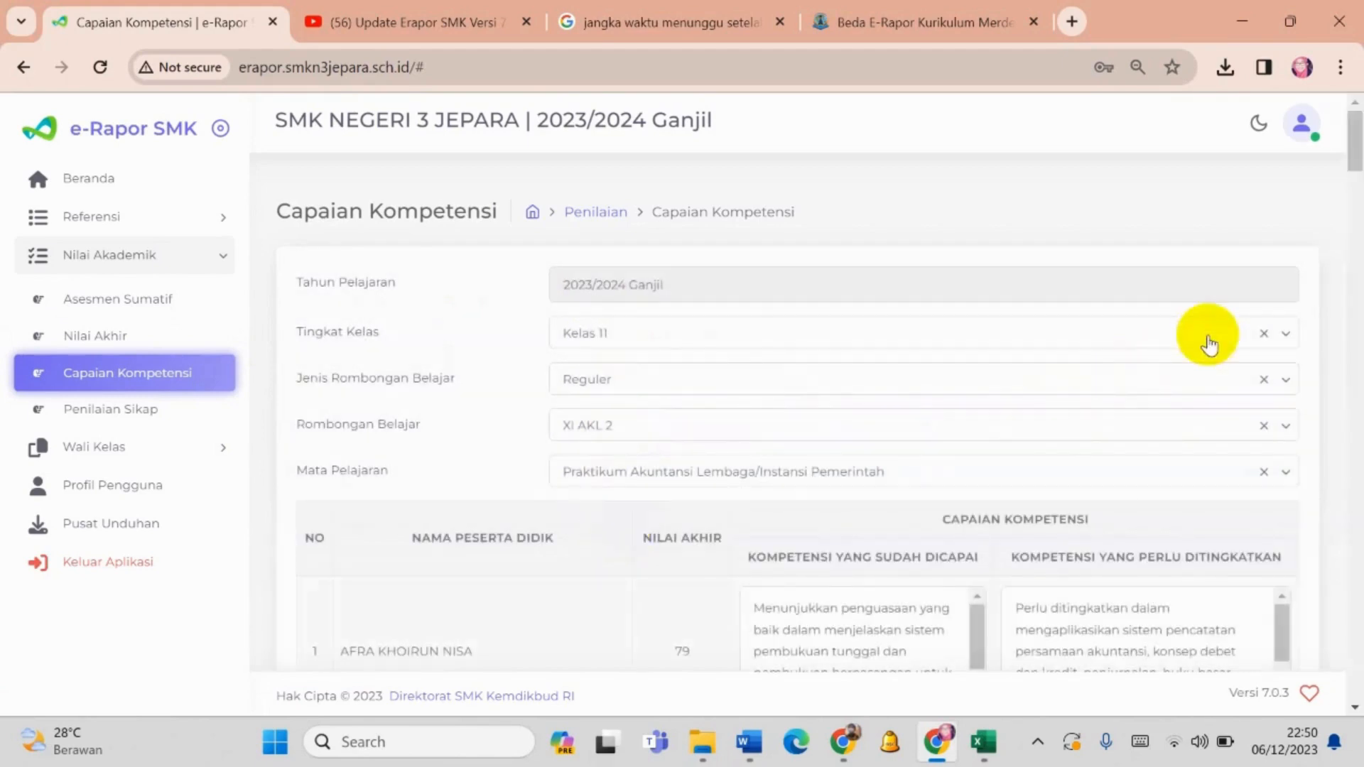
drag(1359, 141, 1352, 175)
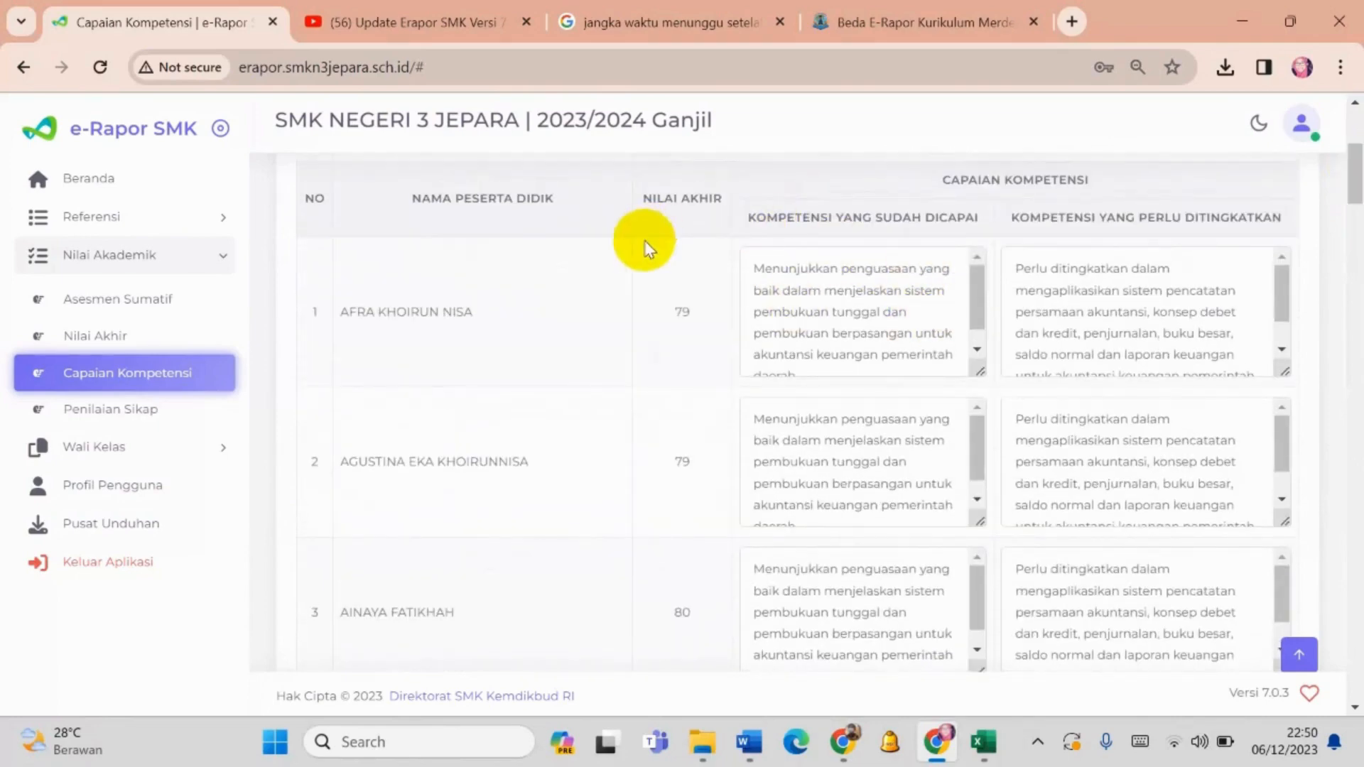
- Check XI AKL 2's assessment details from Beranda for final grades and competency achievements, and close the details
click(135, 180)
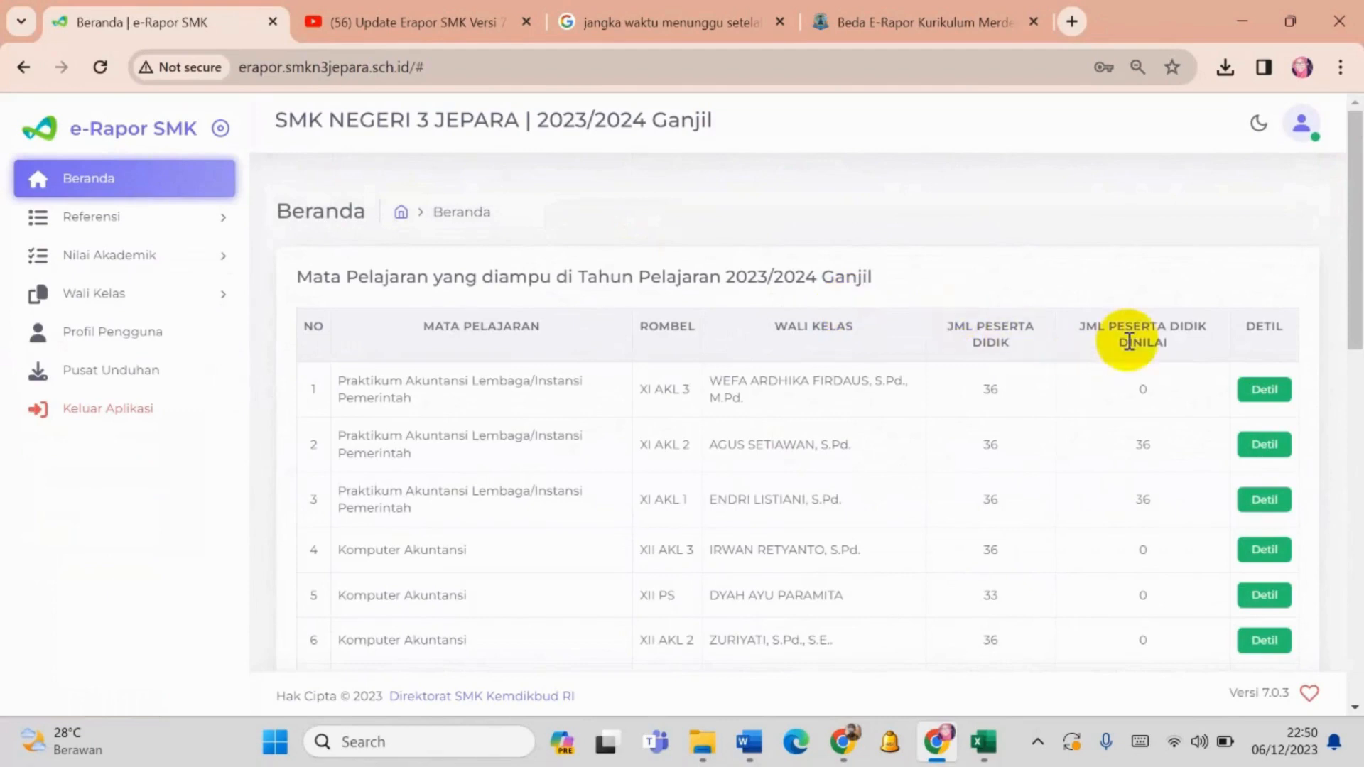
drag(1355, 244, 1353, 289)
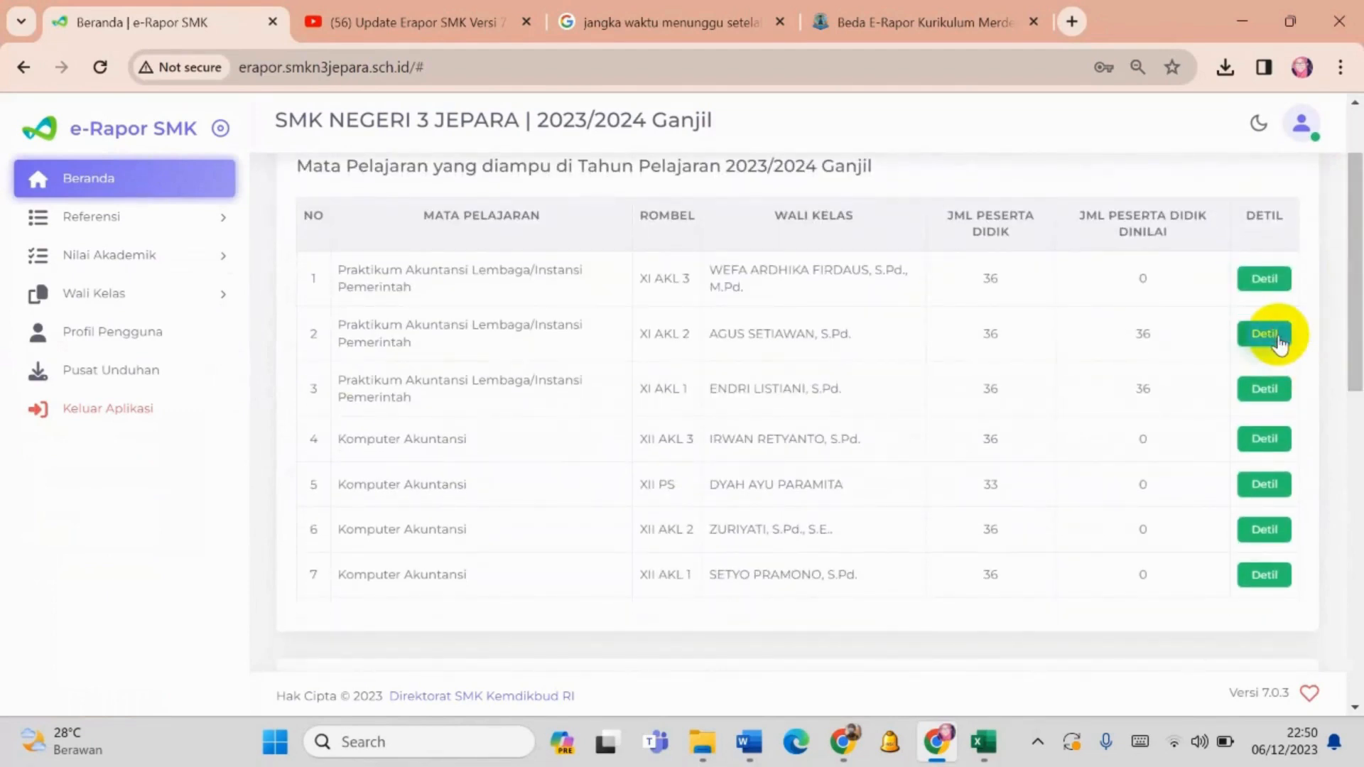
click(1277, 340)
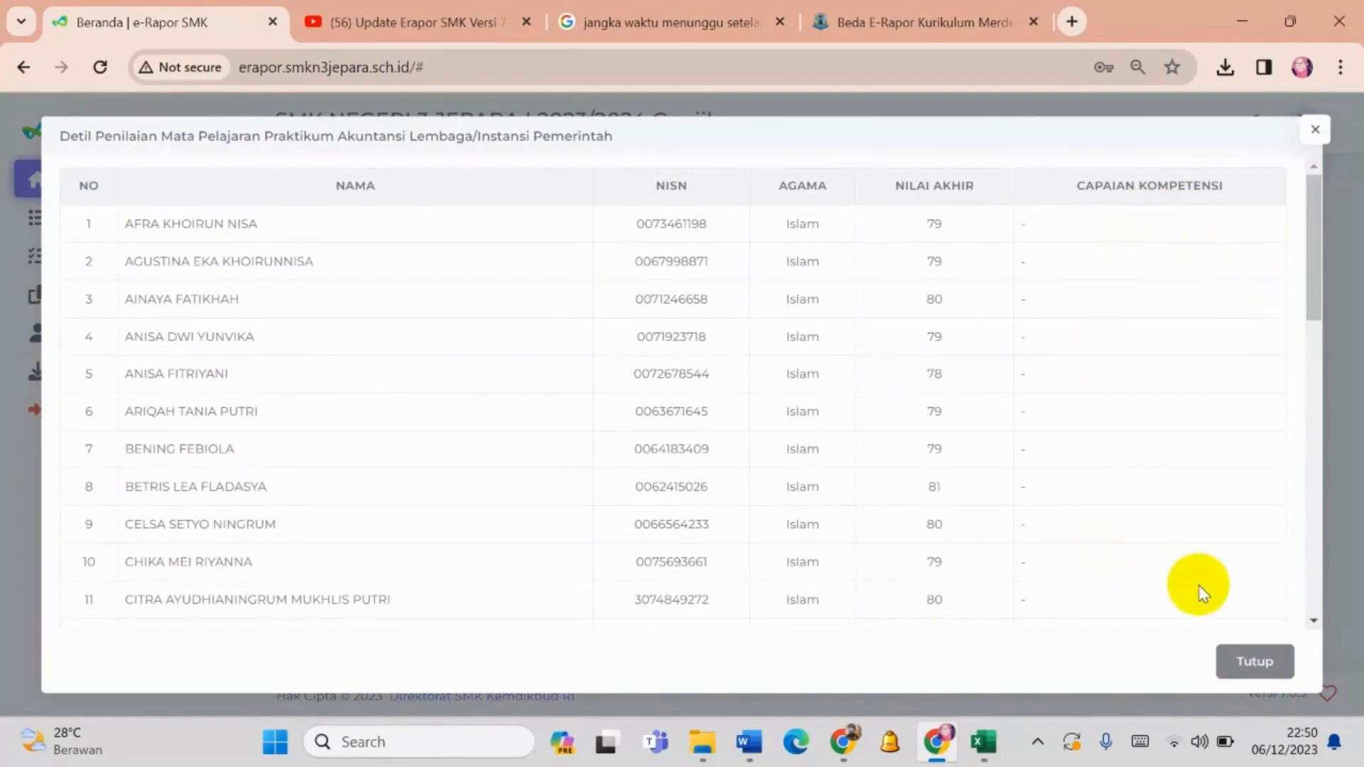
click(1248, 667)
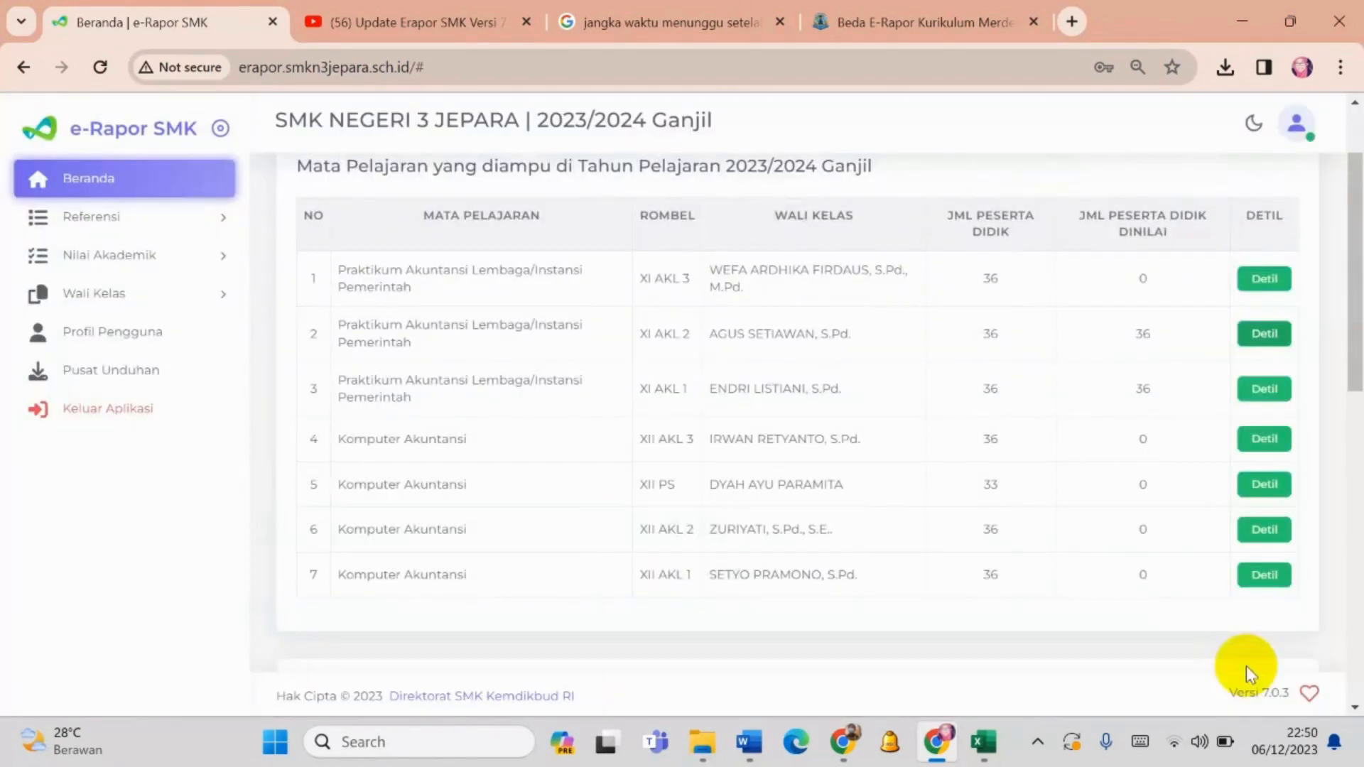
- Return to Capaian Kompetensi and load Kelas 11, Reguler, XI AKL 2 with Praktikum Akuntansi Lembaga/Instansi Pemerintah
click(107, 224)
click(106, 444)
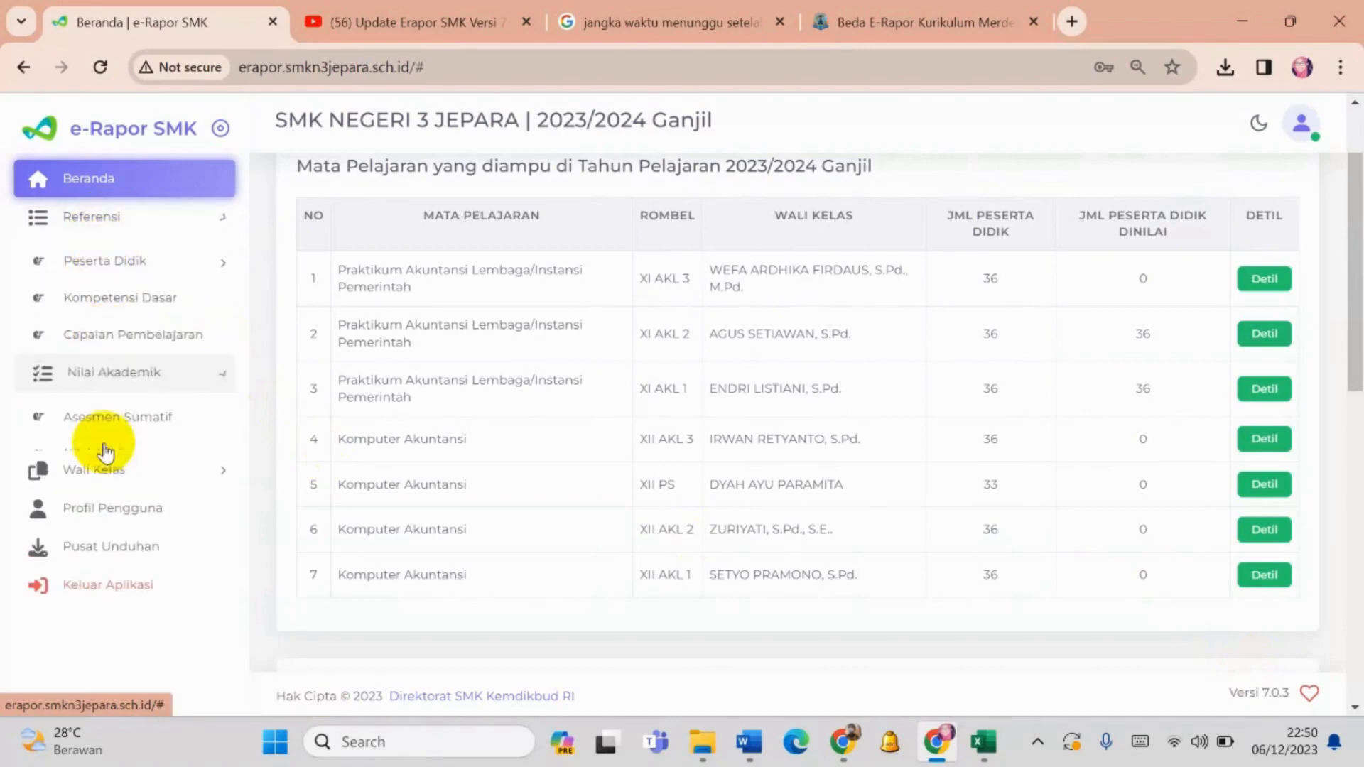
click(116, 375)
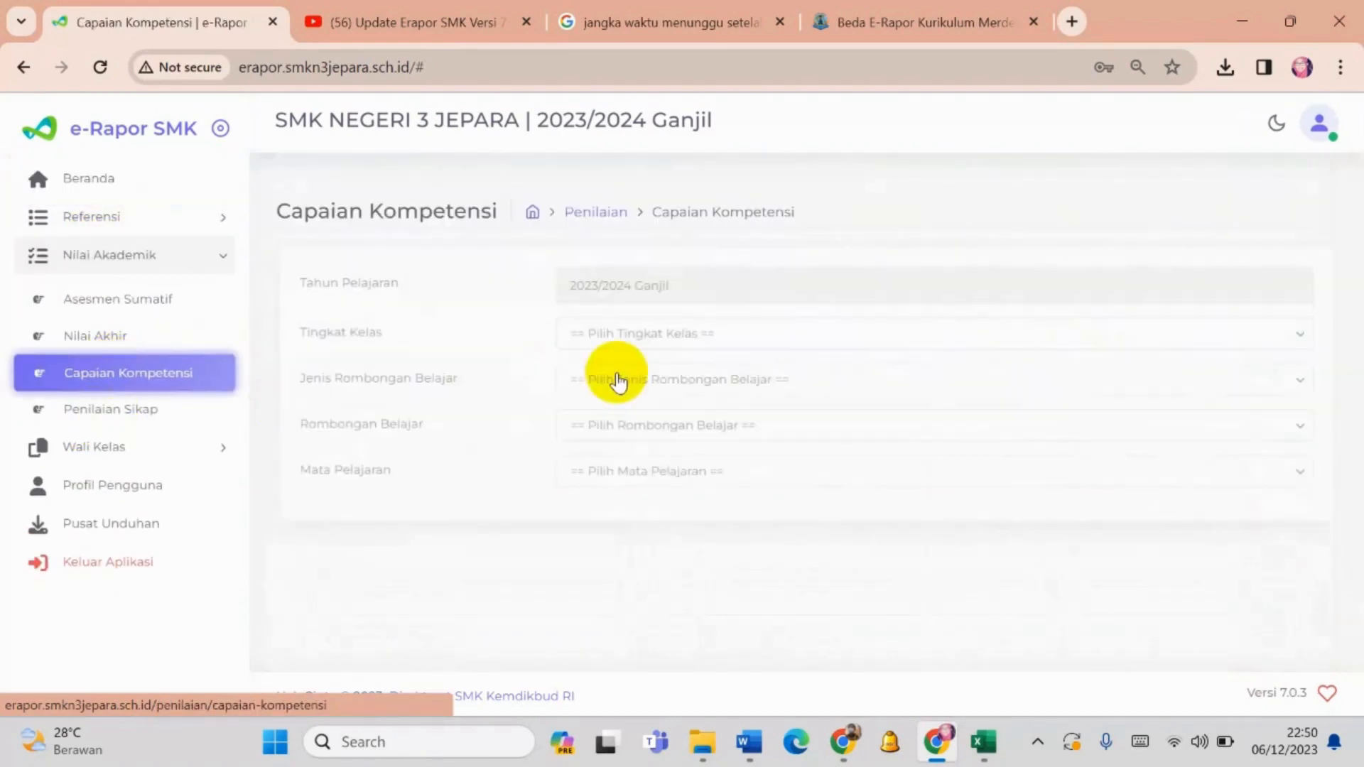
click(757, 334)
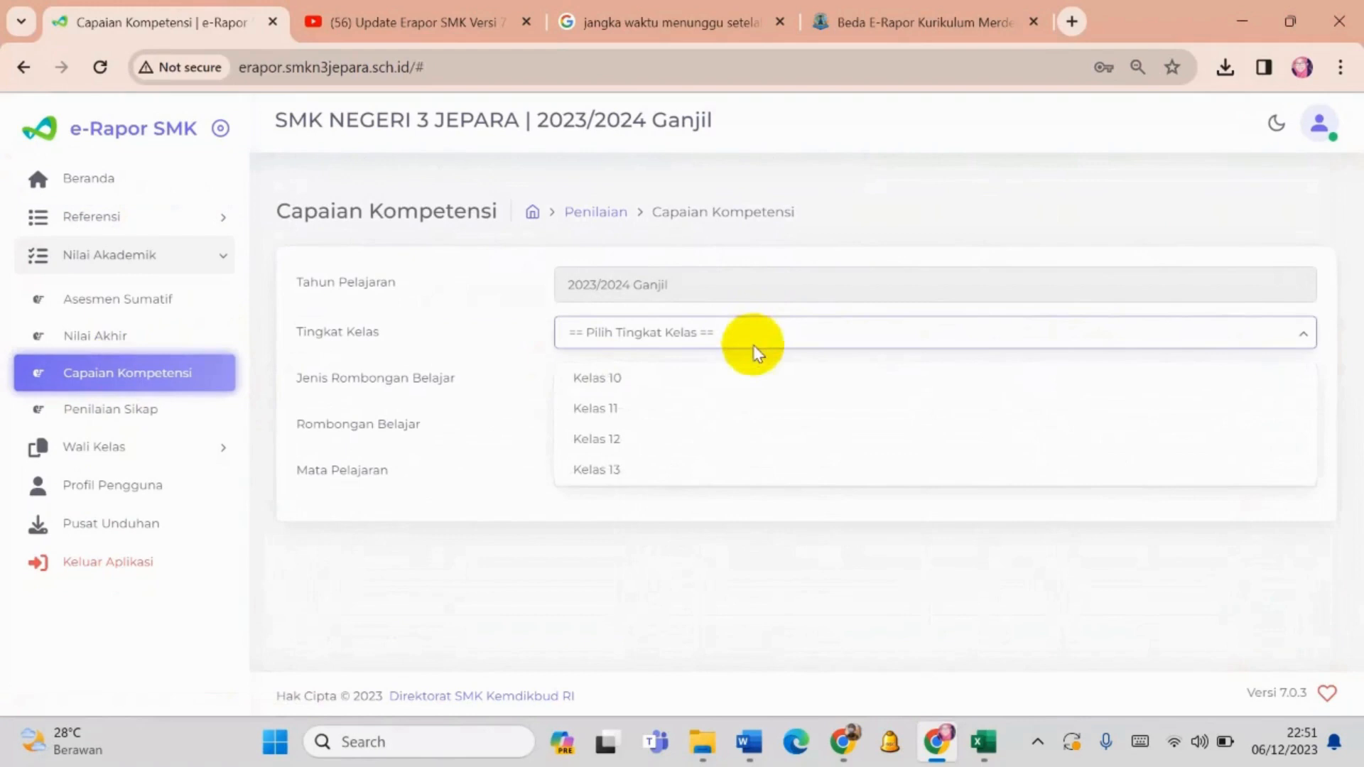
click(733, 406)
click(729, 398)
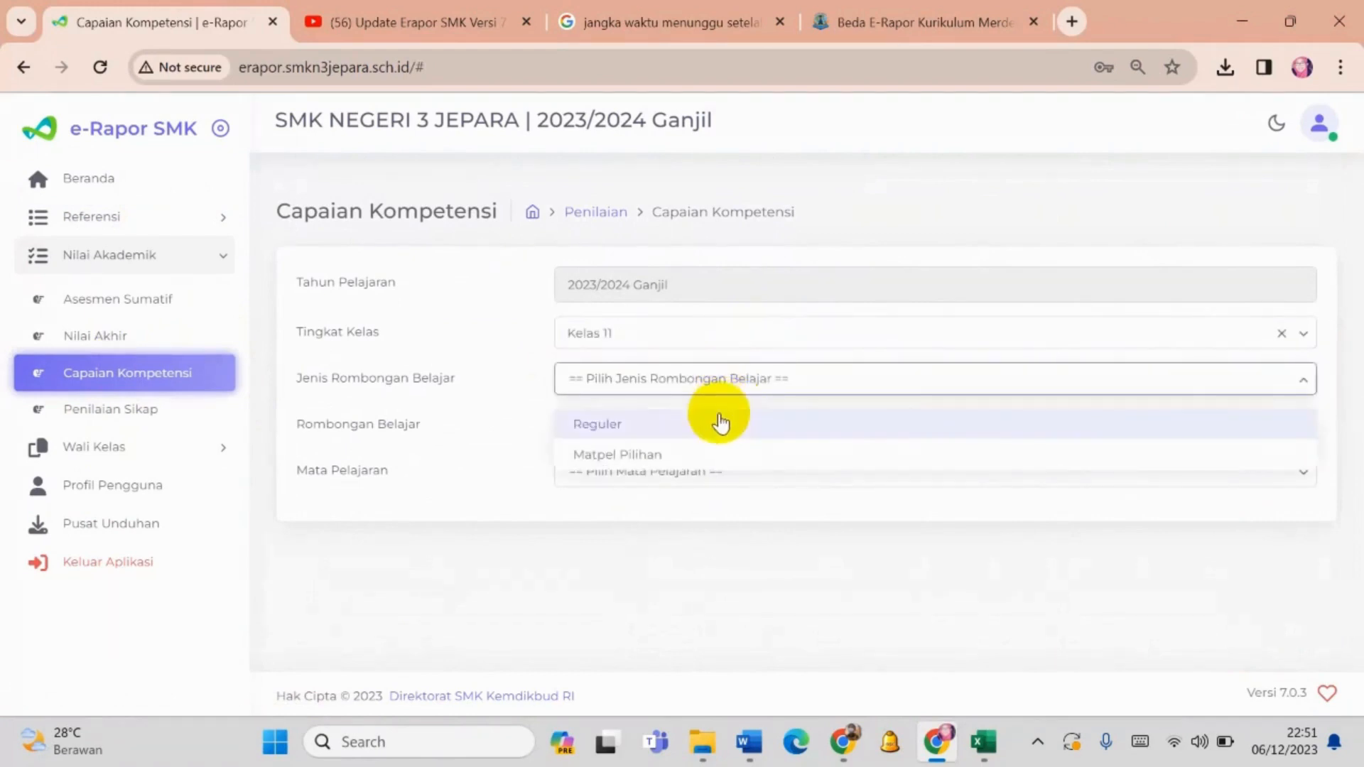
click(719, 423)
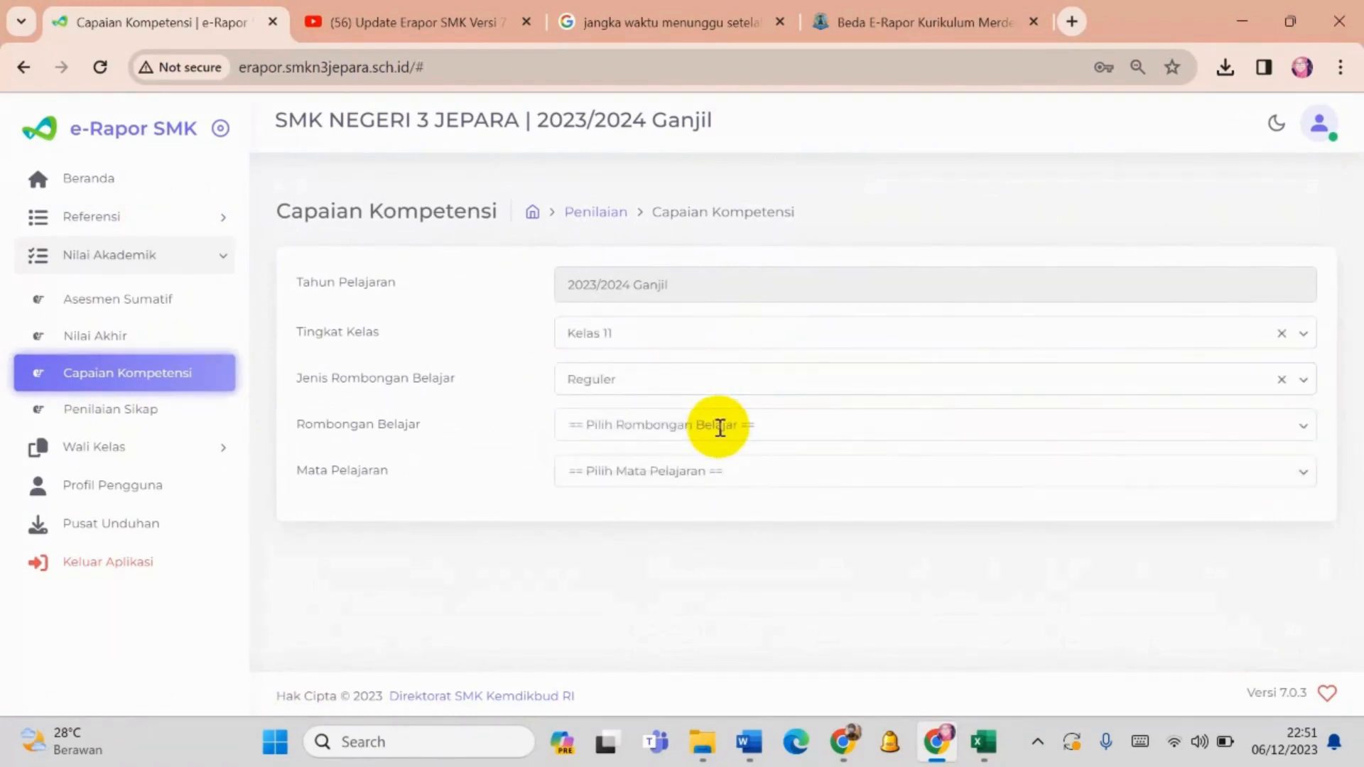
click(719, 426)
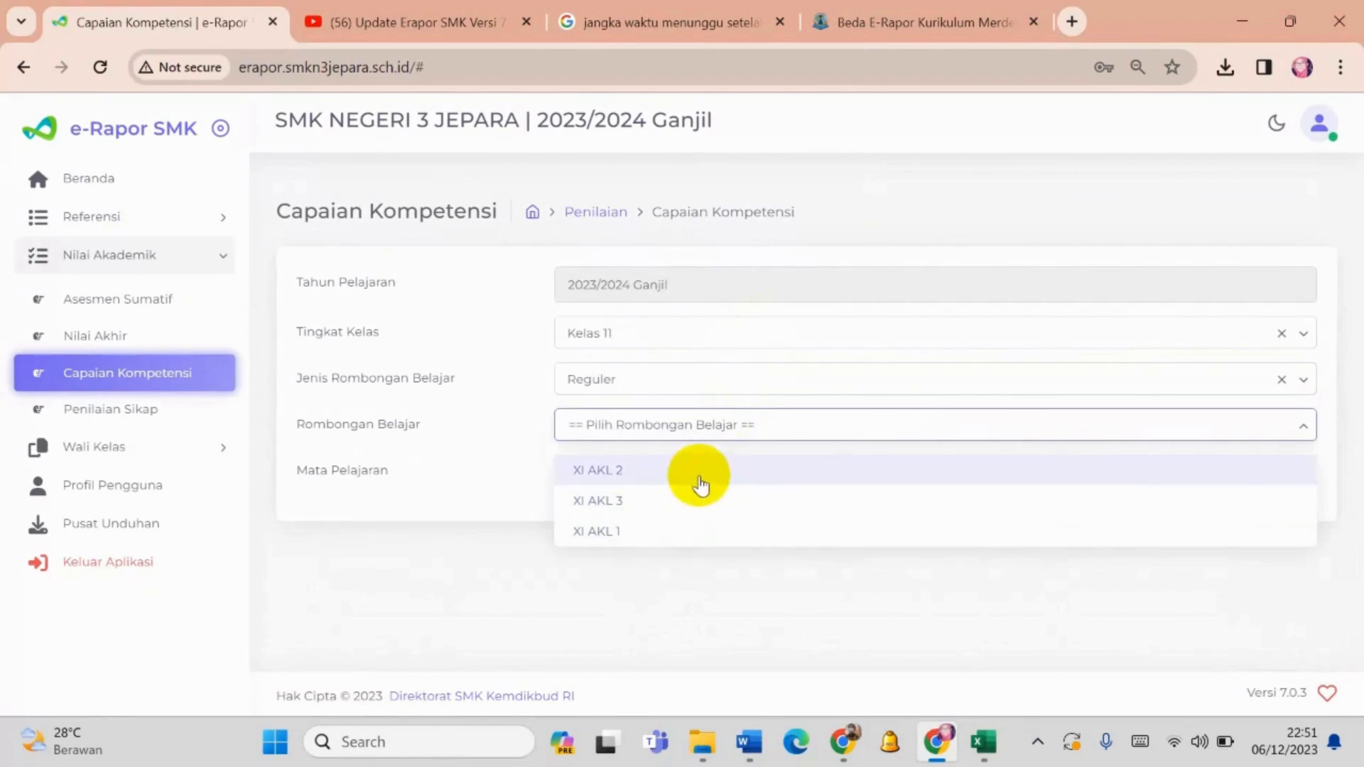
click(700, 479)
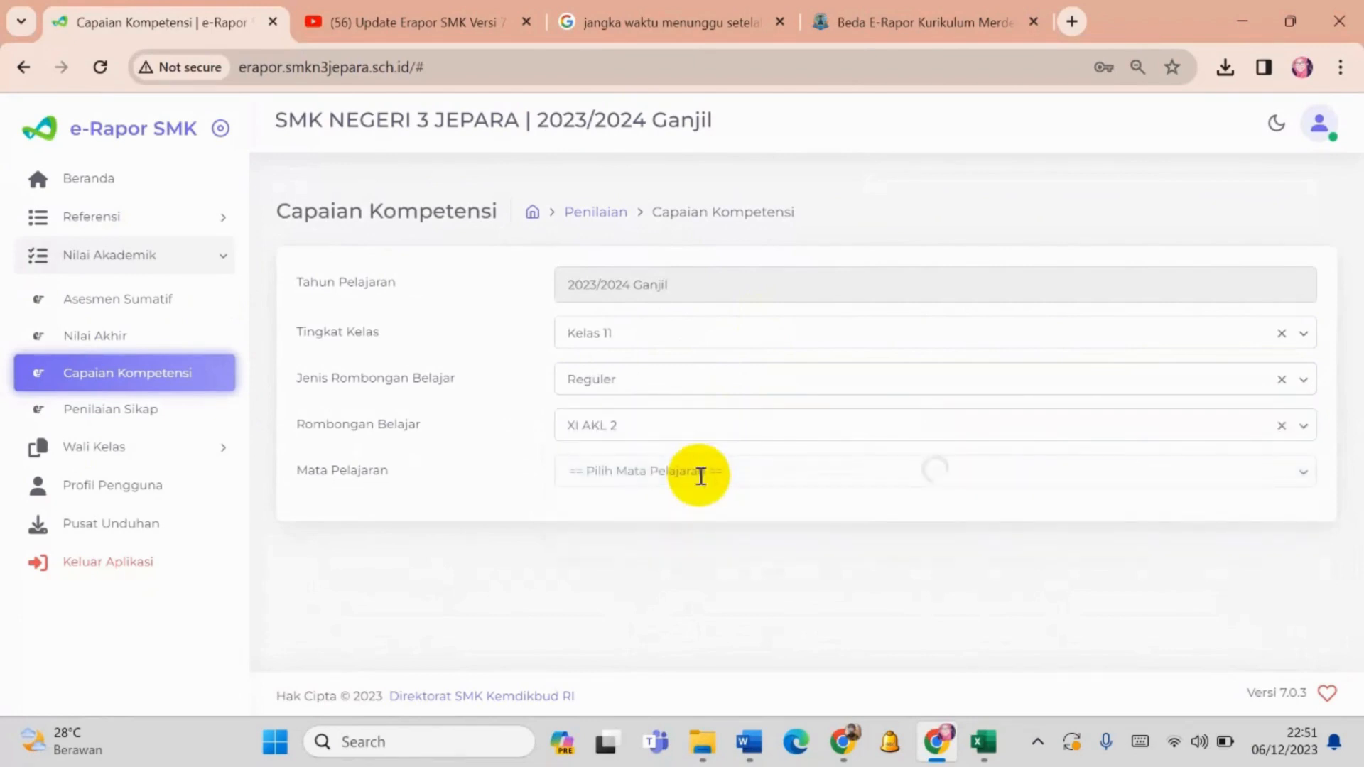
click(697, 515)
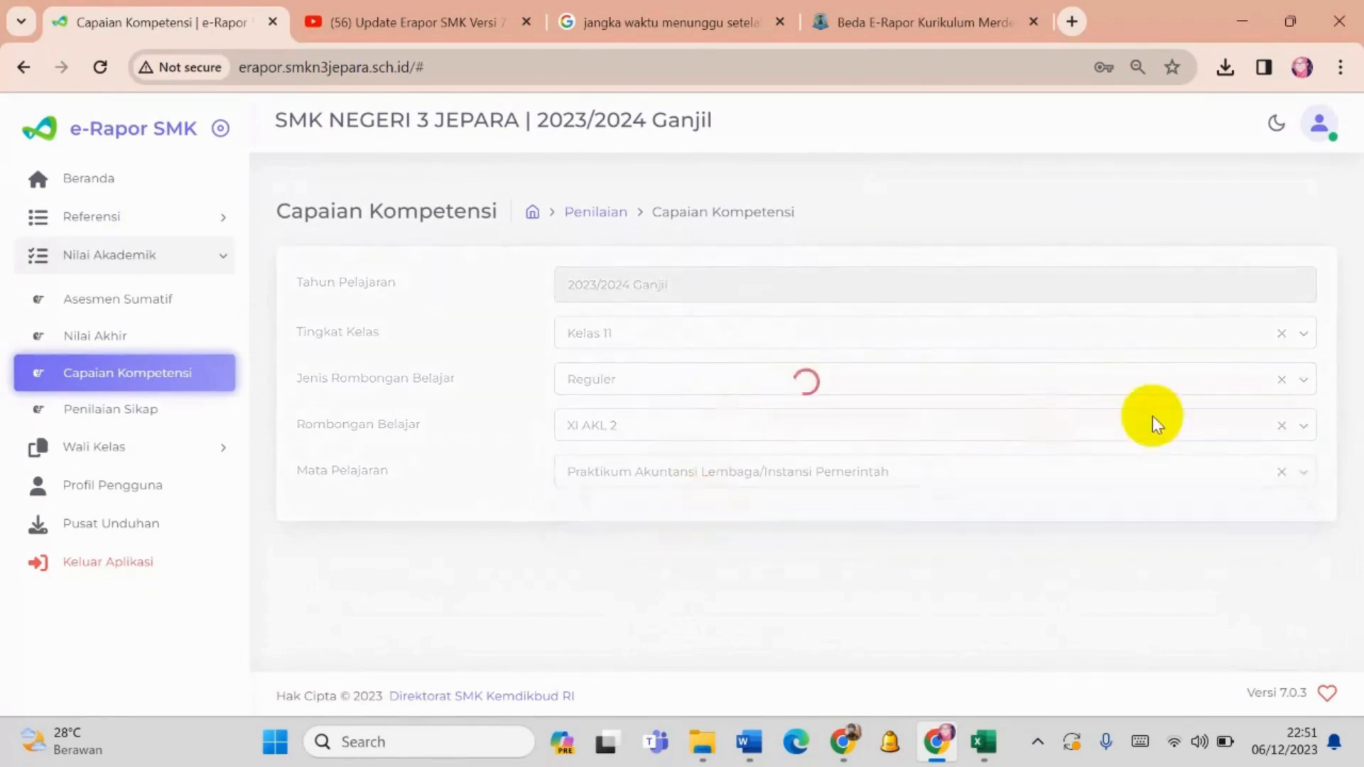
- Save XI AKL 2's competency achievements at the end of the student list and close the confirmation
drag(1352, 125, 1360, 763)
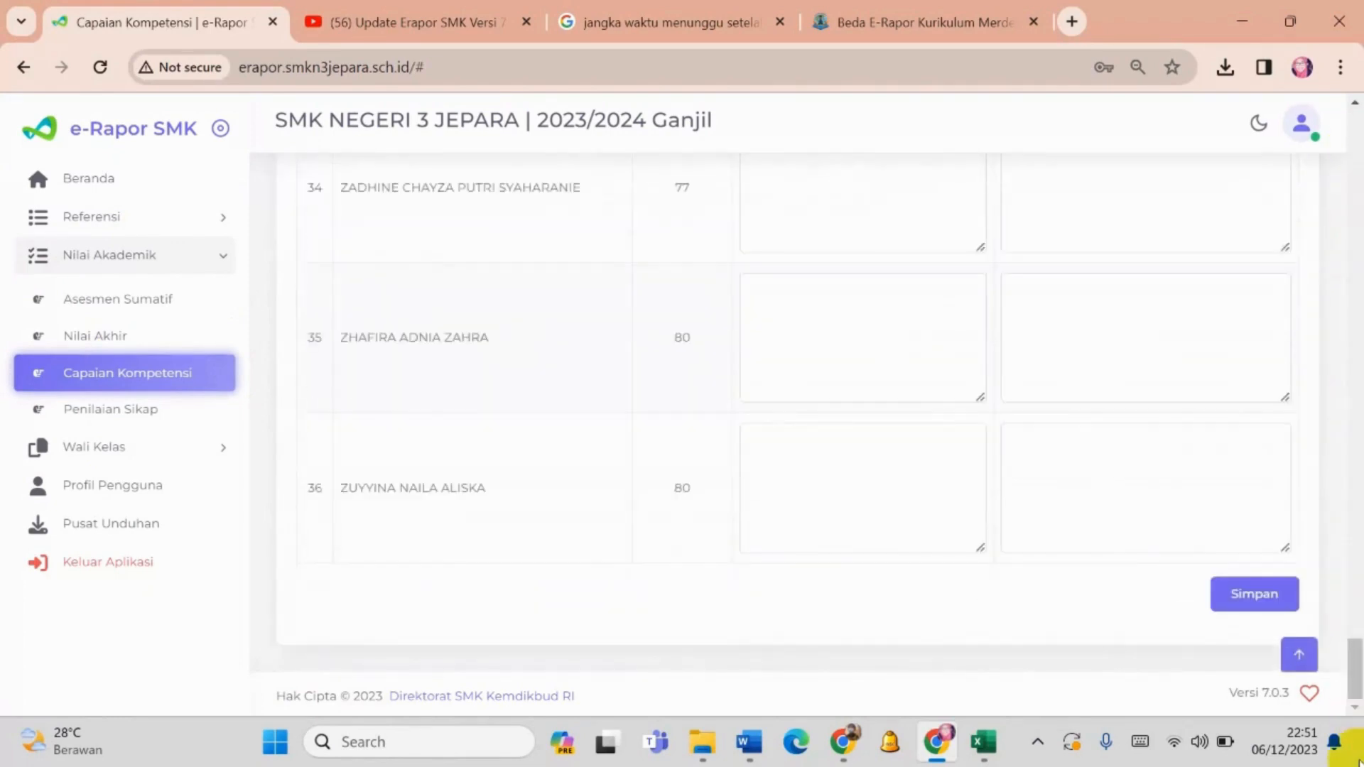
click(1244, 600)
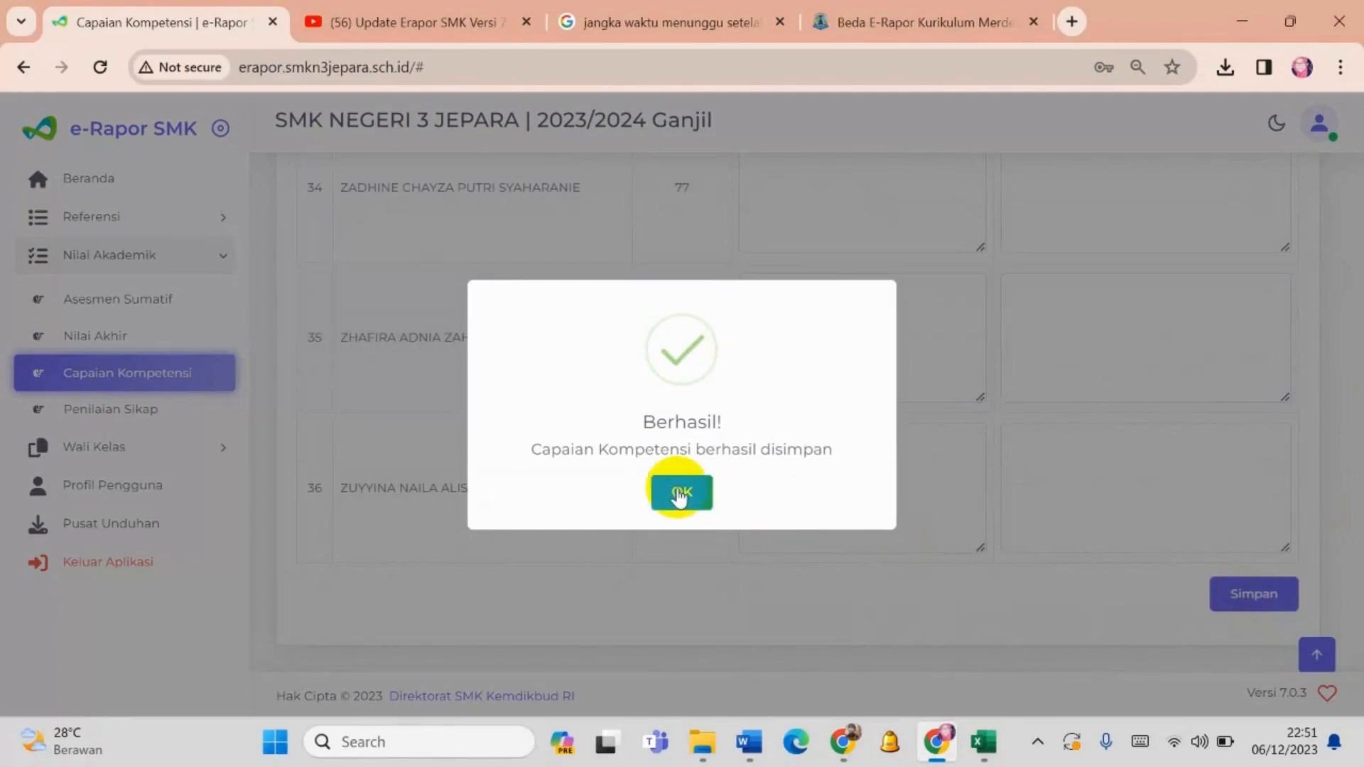
click(673, 496)
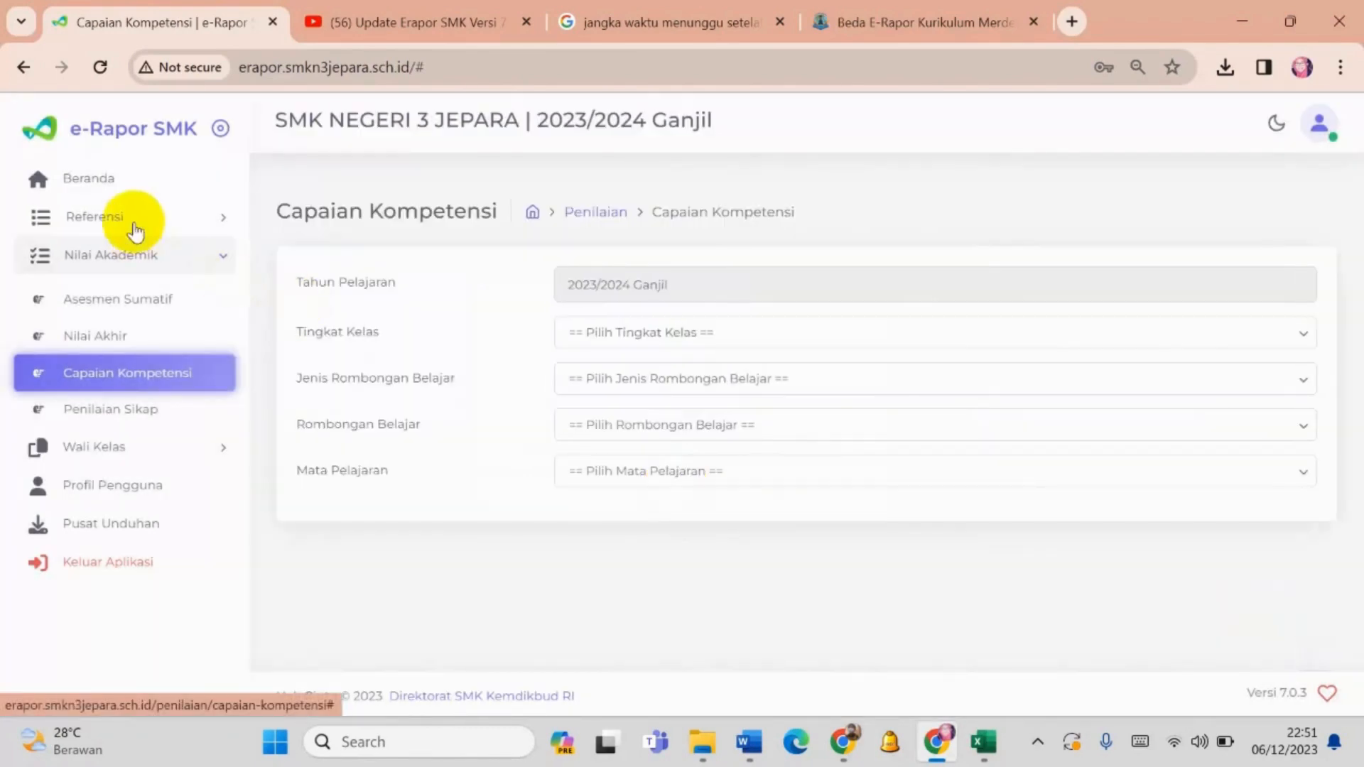
- Reopen XI AKL 2's assessment details from Beranda to verify the saved achievement descriptions, and look over the list of taught subjects
click(112, 179)
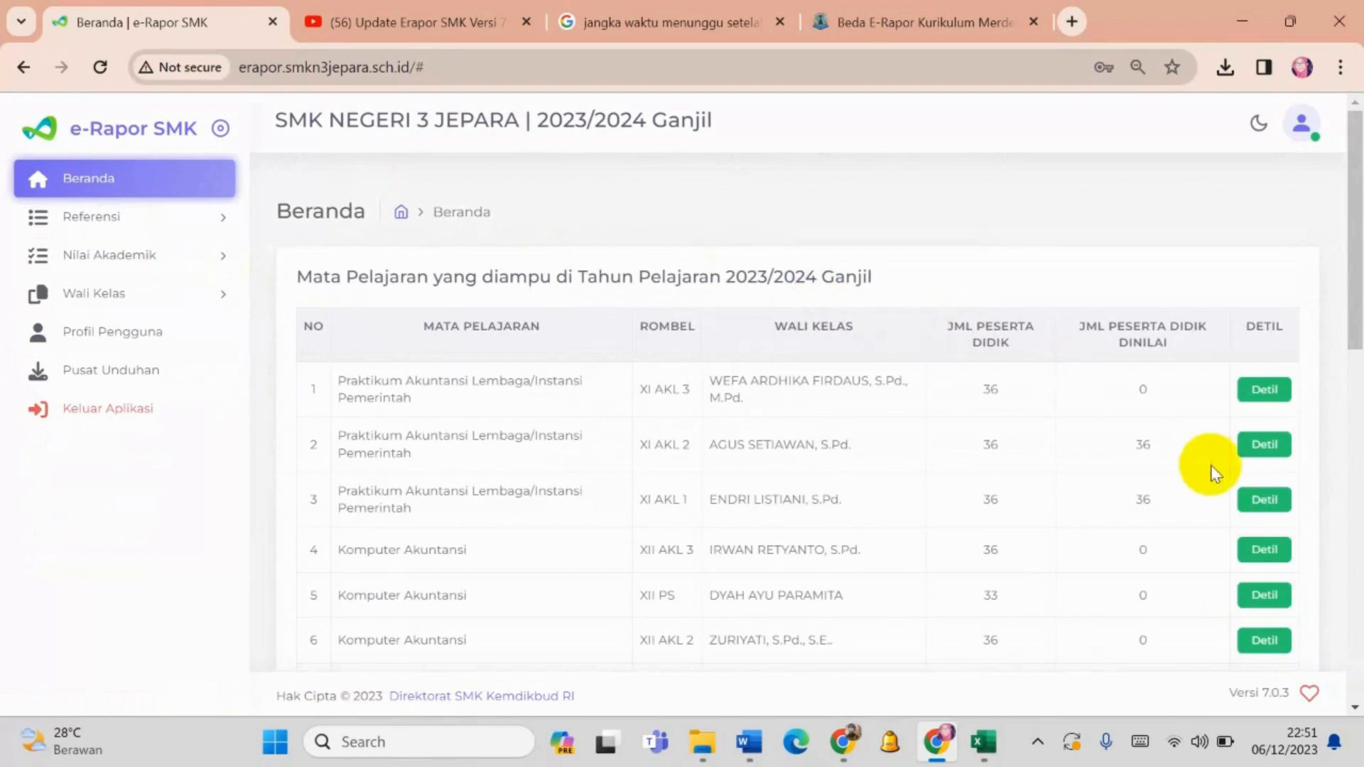
click(1265, 445)
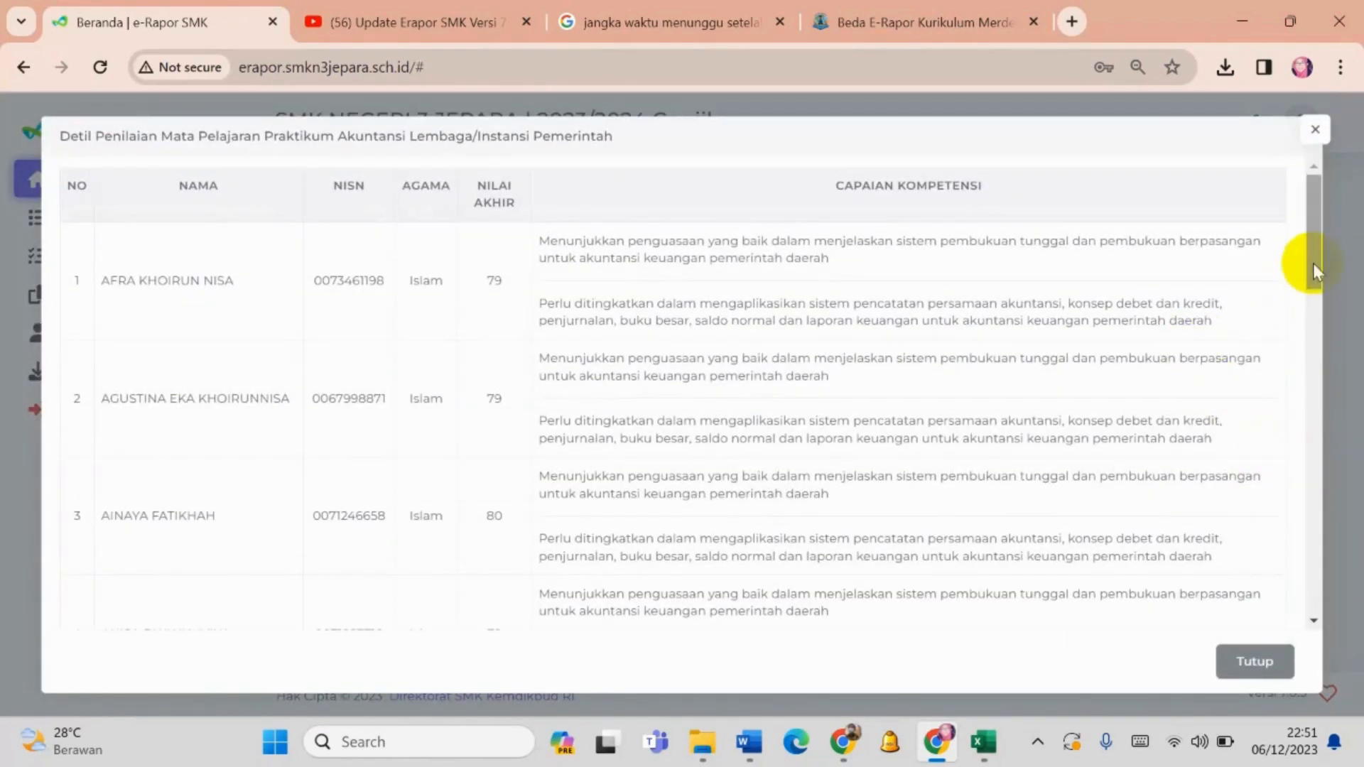
mouse_move(1311, 253)
mouse_down()
mouse_move(1316, 321)
mouse_move(1314, 245)
mouse_up()
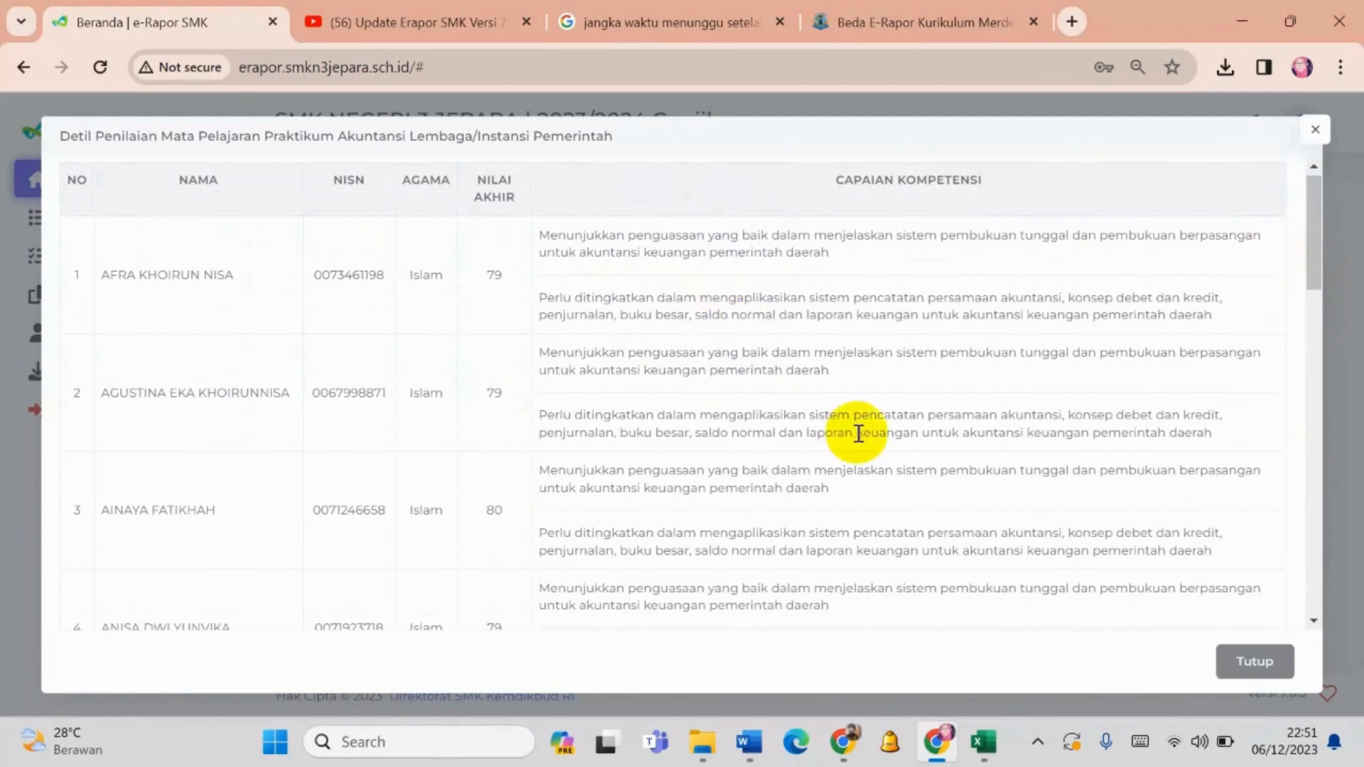
click(1271, 661)
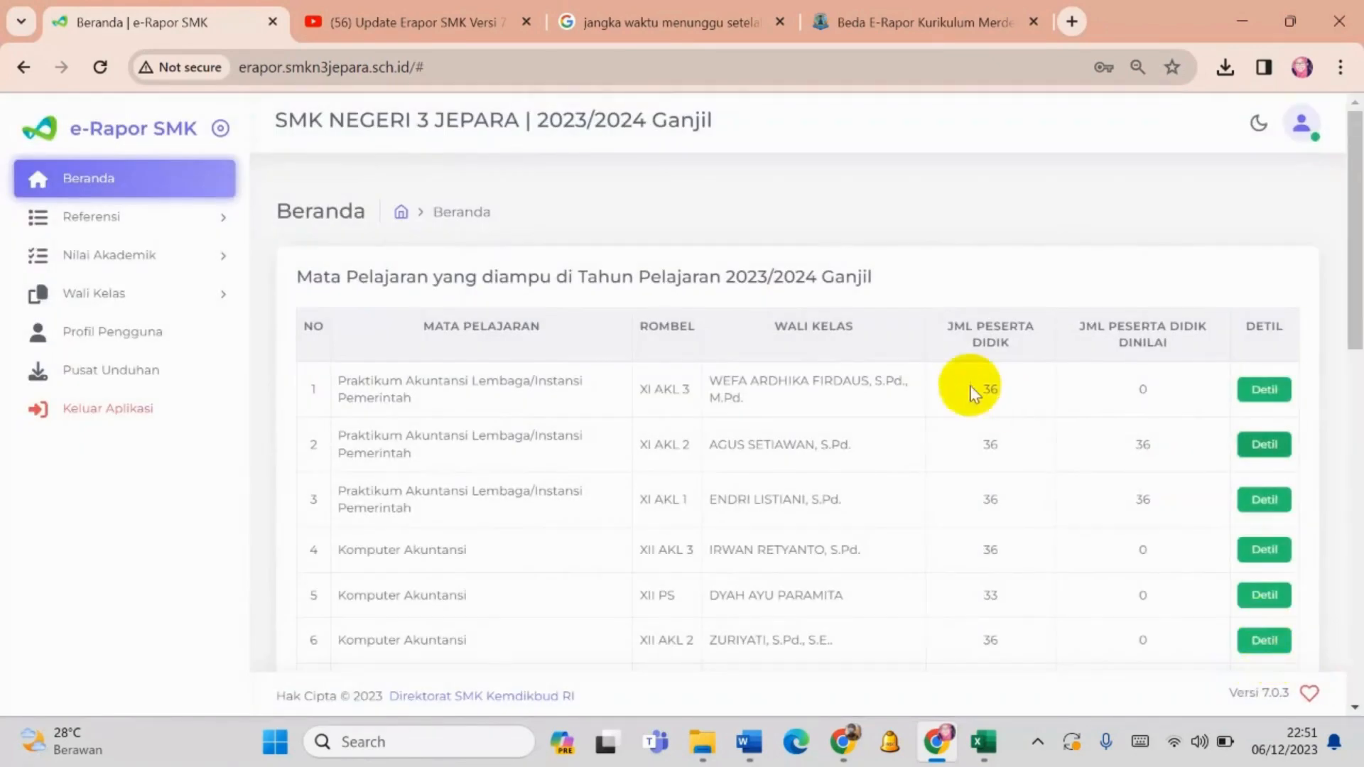
drag(1354, 163, 1358, 219)
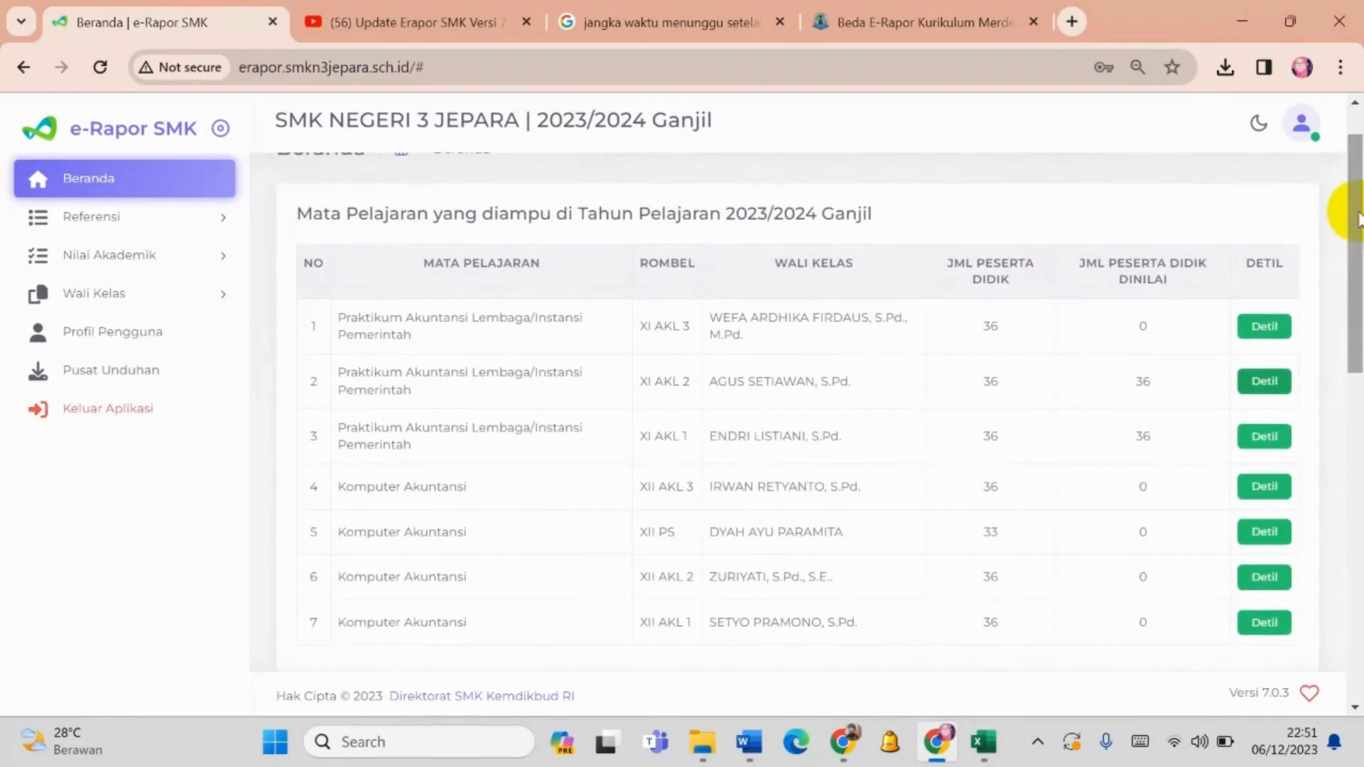
drag(1358, 218, 1359, 178)
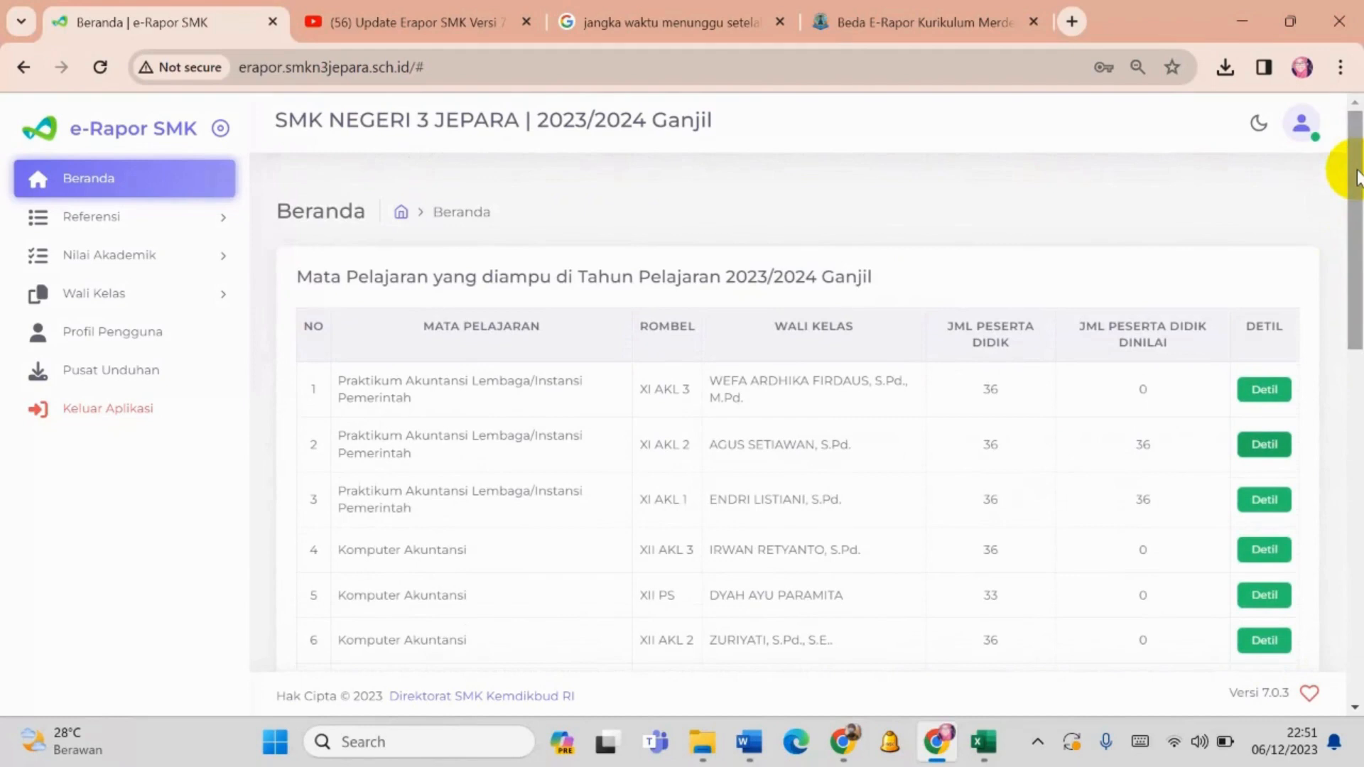